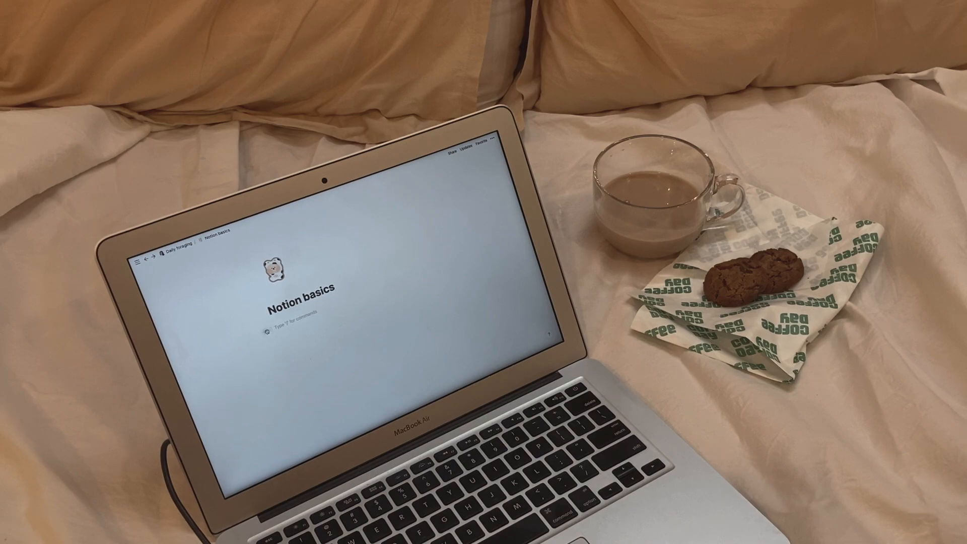
Step: Browse the page template choices, then start the page as an empty page
type("/")
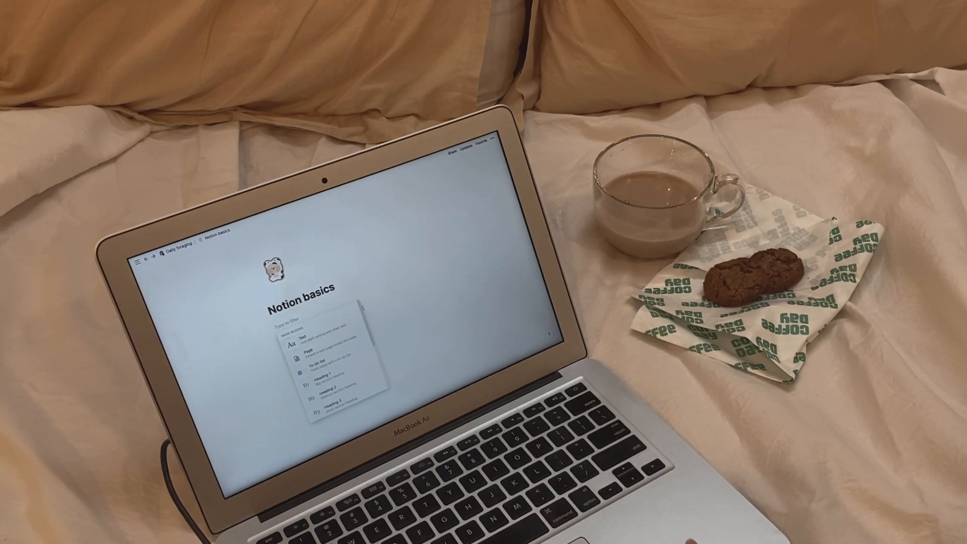
scroll(332, 368, "down", 1)
scroll(362, 307, "down", 5)
scroll(333, 363, "down", 10)
scroll(332, 362, "down", 8)
scroll(389, 387, "down", 8)
scroll(399, 408, "down", 5)
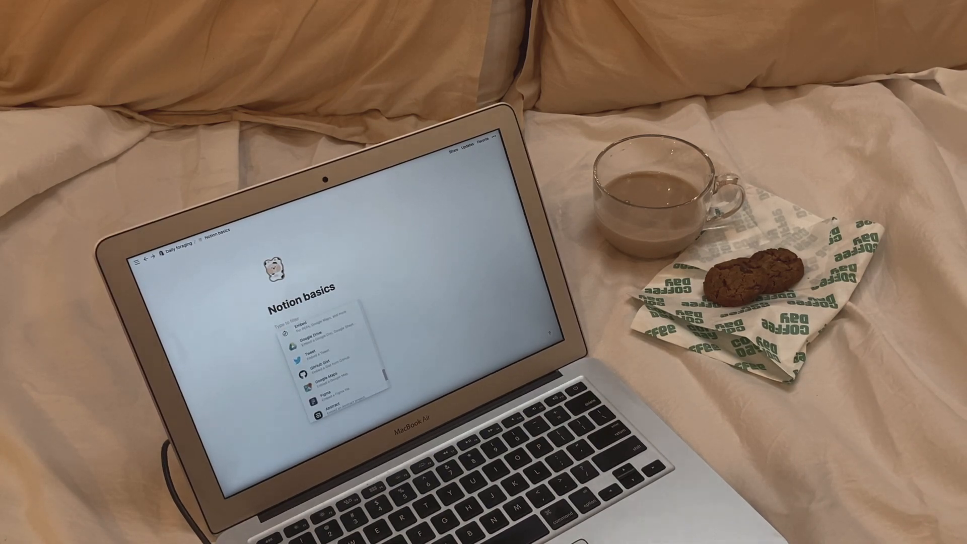
scroll(333, 362, "down", 3)
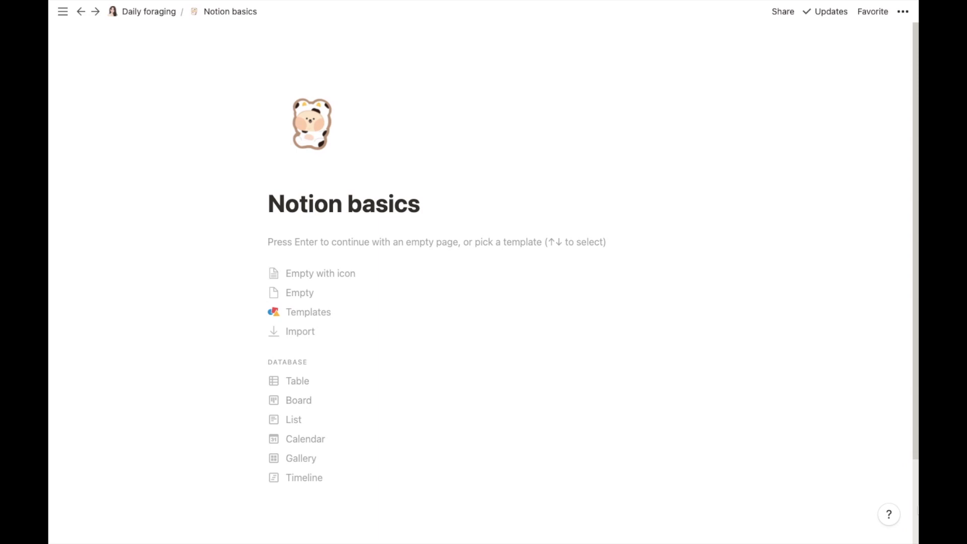
left_click(343, 242)
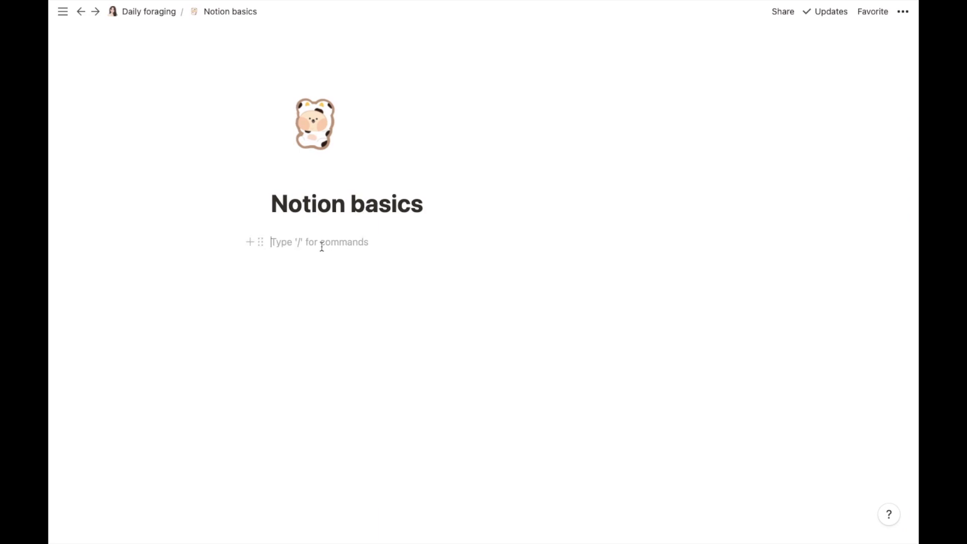
Step: Add the text block 'this is a sample text which can be modified according to personal preferences'
left_click(249, 244)
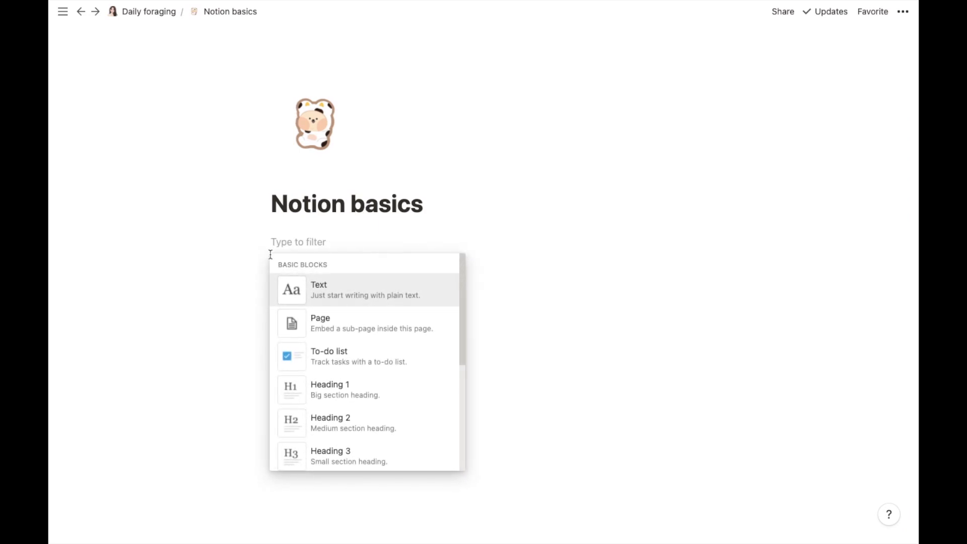
left_click(346, 290)
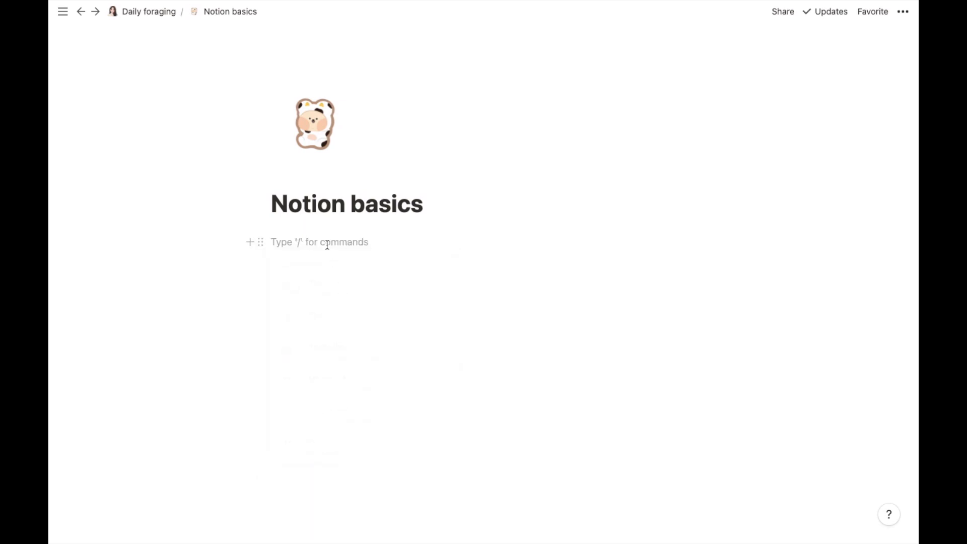
type("this is ")
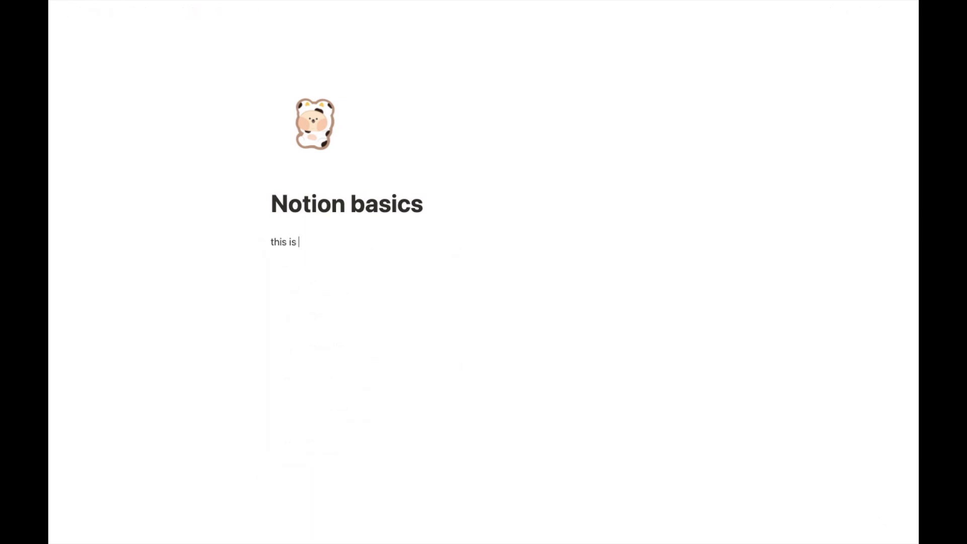
type("a sample text which can be modified according to personal preferences")
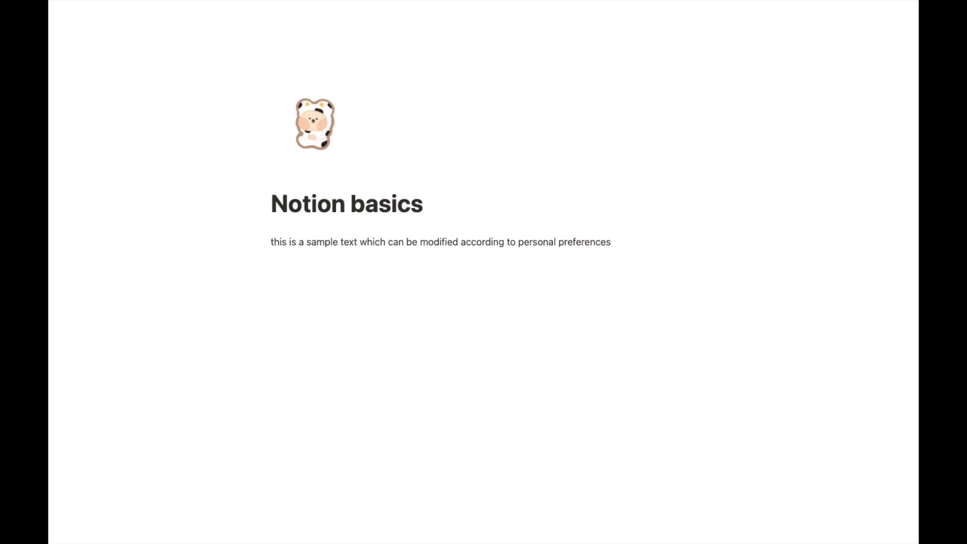
key("Return")
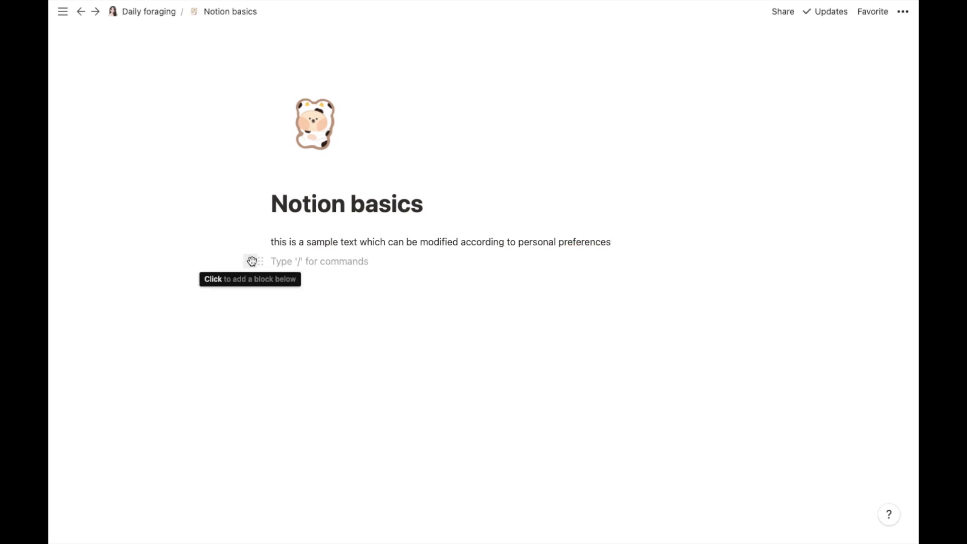
Step: Create a sub-page titled 'sample page #1', check it, and return to Notion basics
left_click(252, 261)
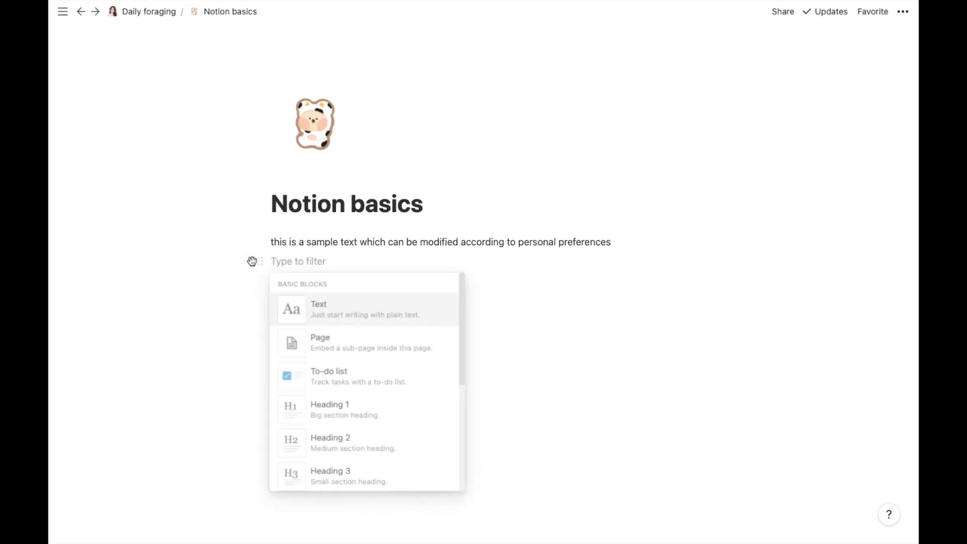
left_click(339, 345)
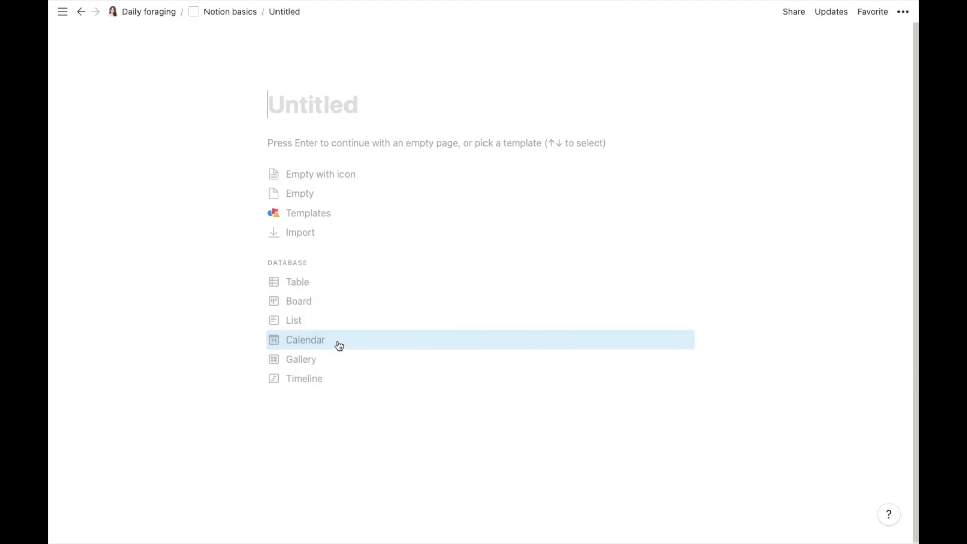
type("s")
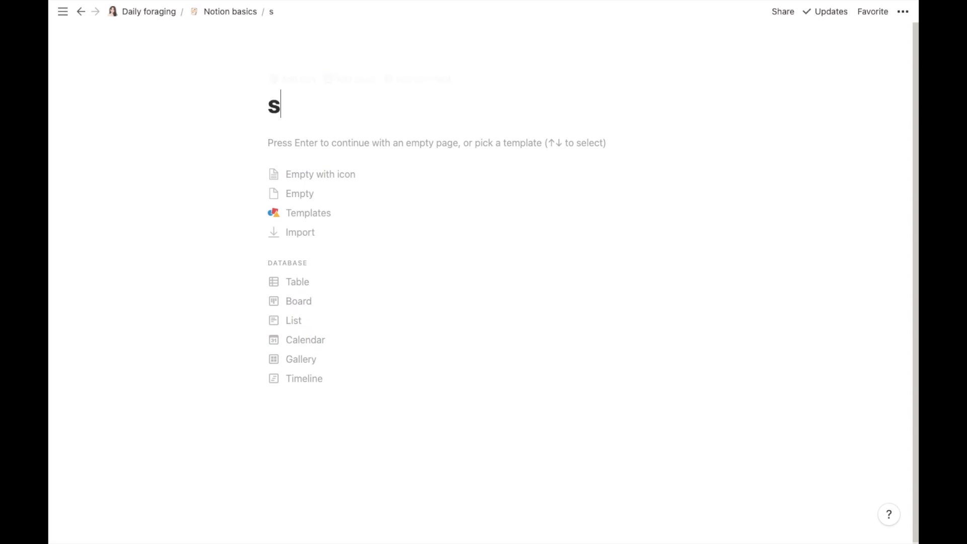
type("ample pag")
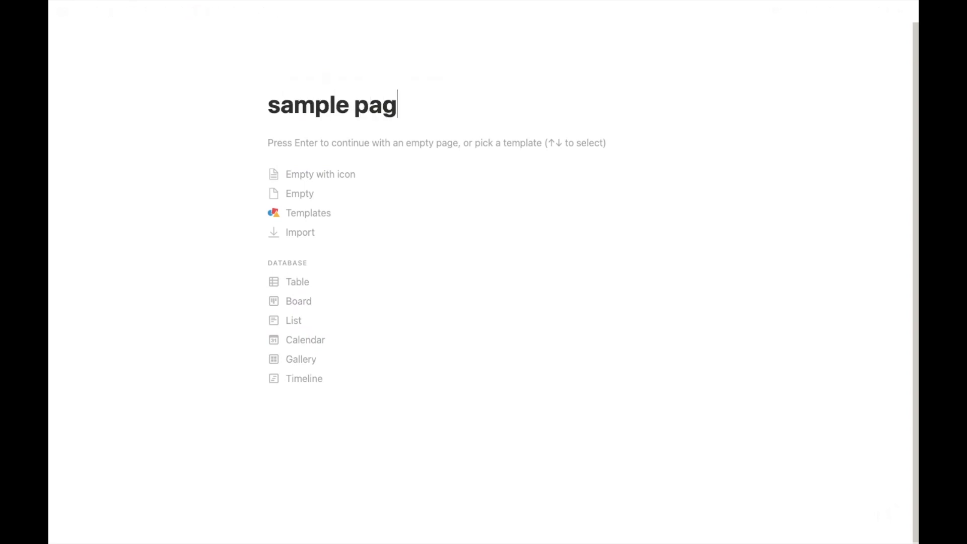
type("e #1")
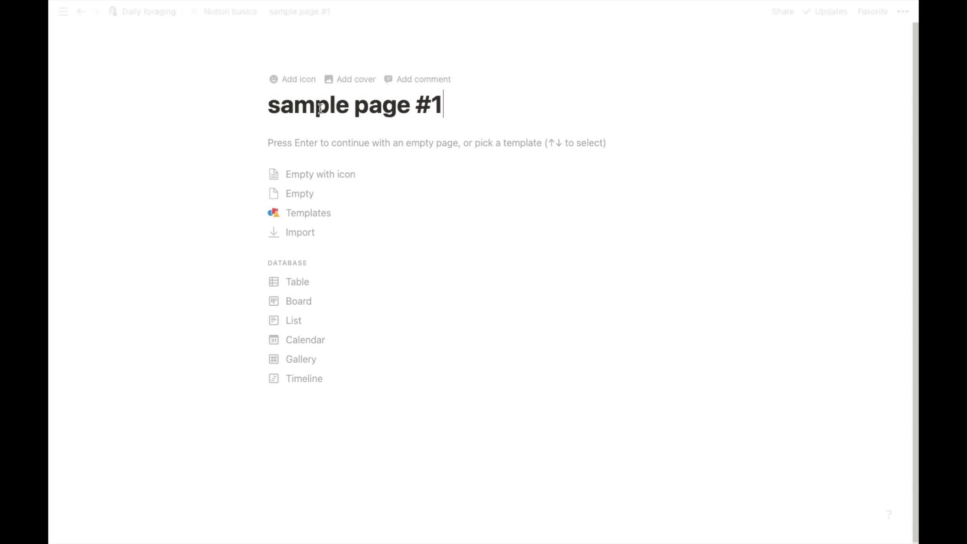
left_click(229, 12)
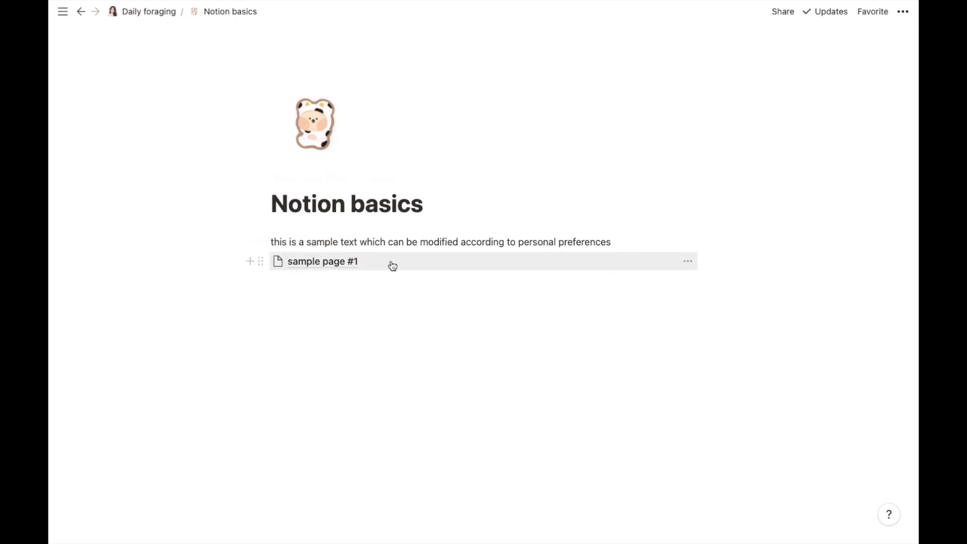
left_click(337, 265)
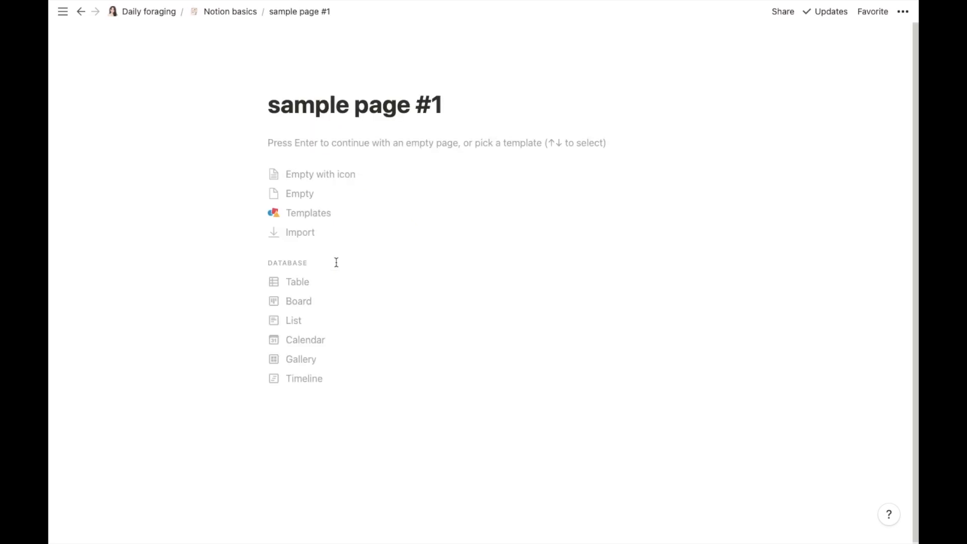
left_click(222, 13)
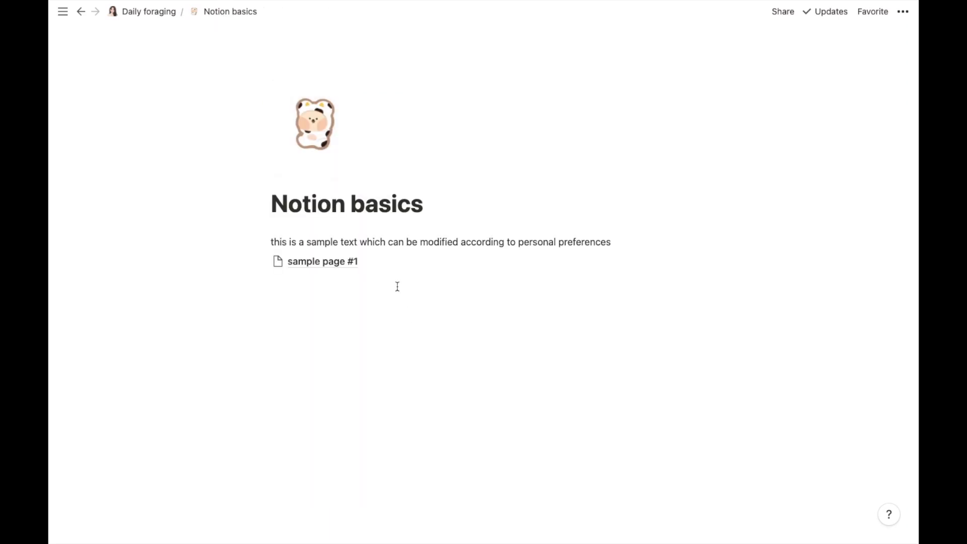
Step: Add the plain text line 'things to buy:' below the sample page link
left_click(280, 287)
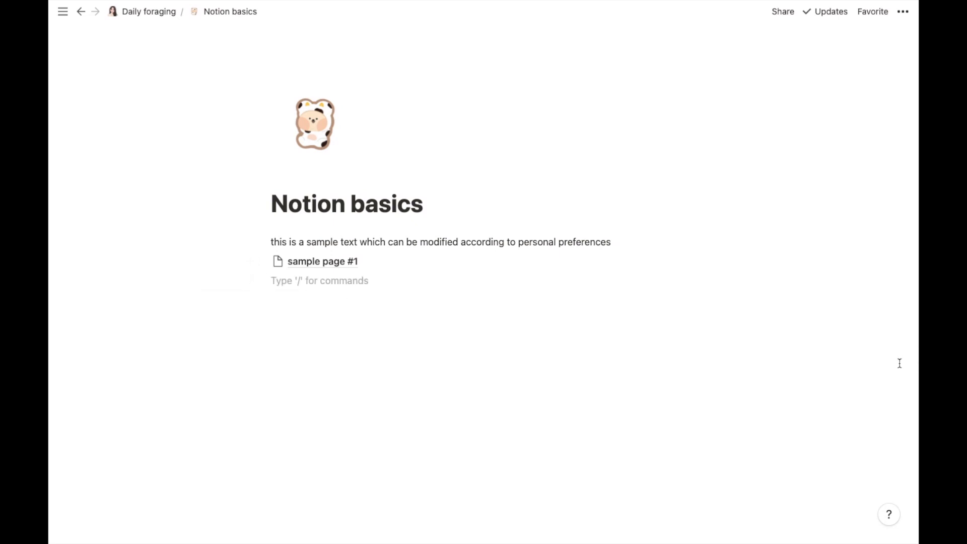
left_click(251, 281)
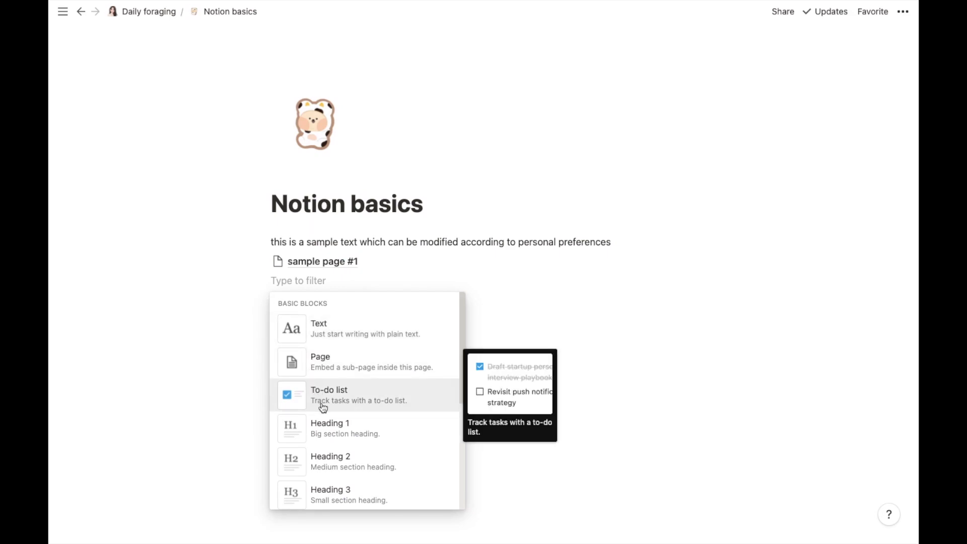
left_click(519, 299)
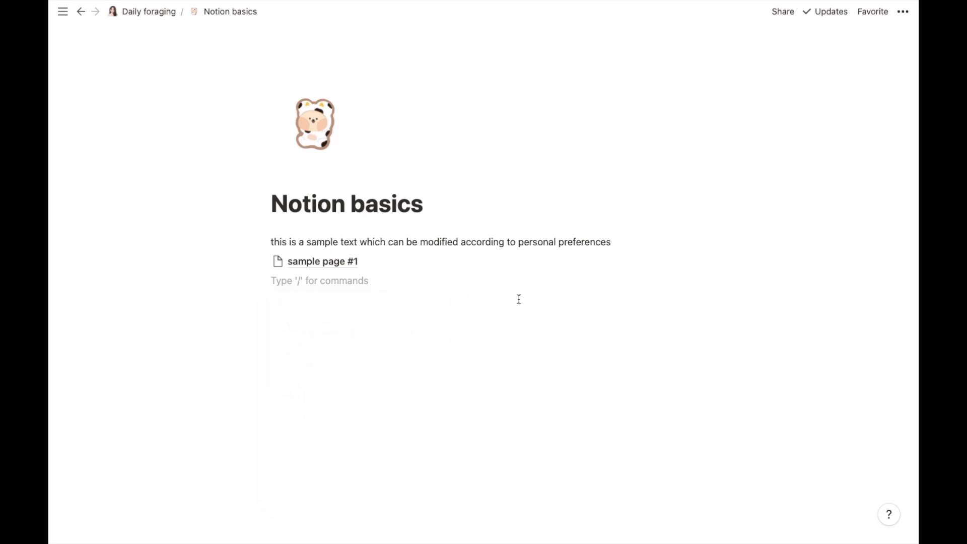
type("things to bu")
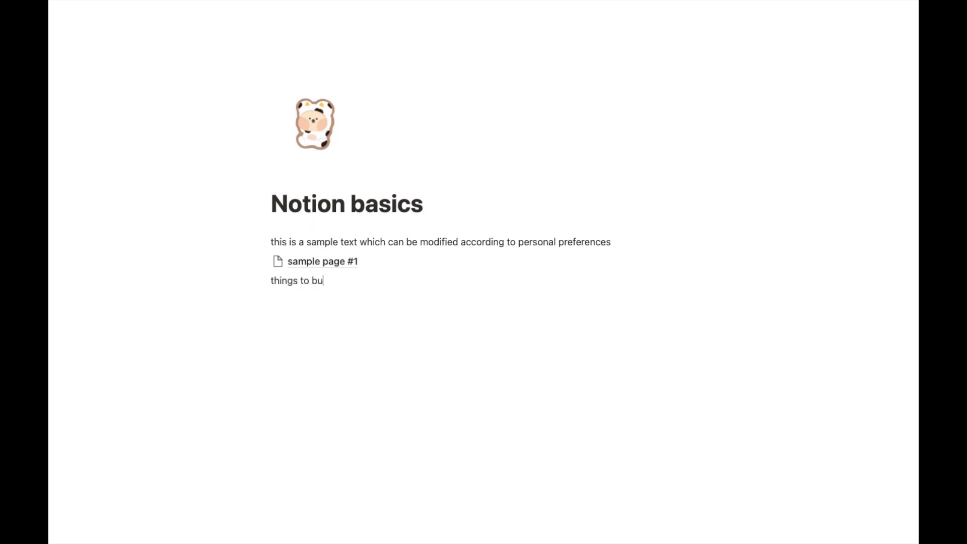
type("y:")
key("Return")
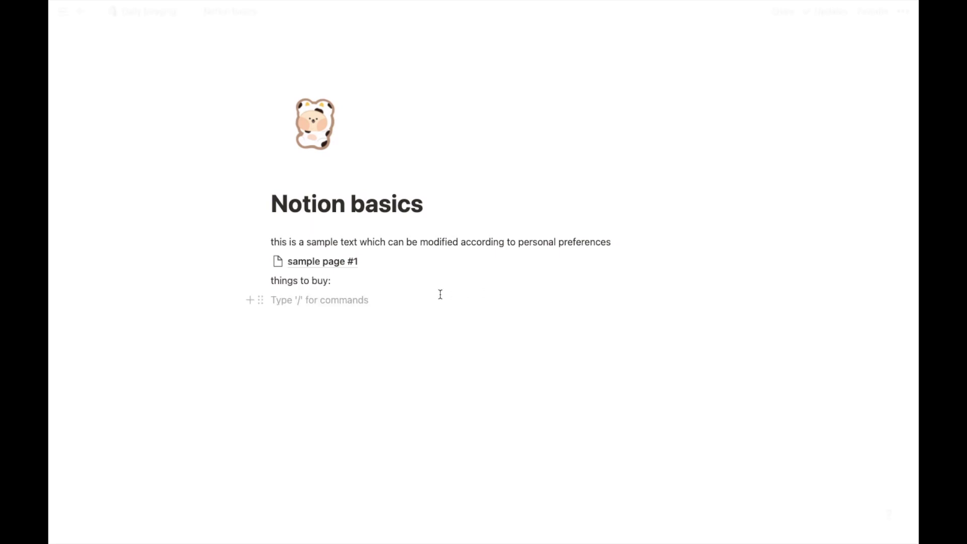
Step: Create to-do items eraser, pens, stickers and journals
left_click(250, 300)
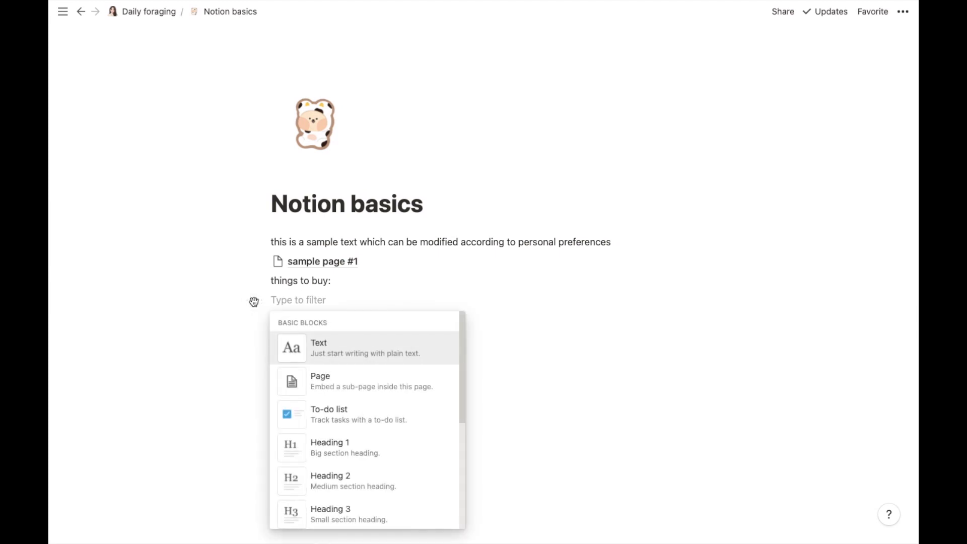
left_click(327, 404)
type("er")
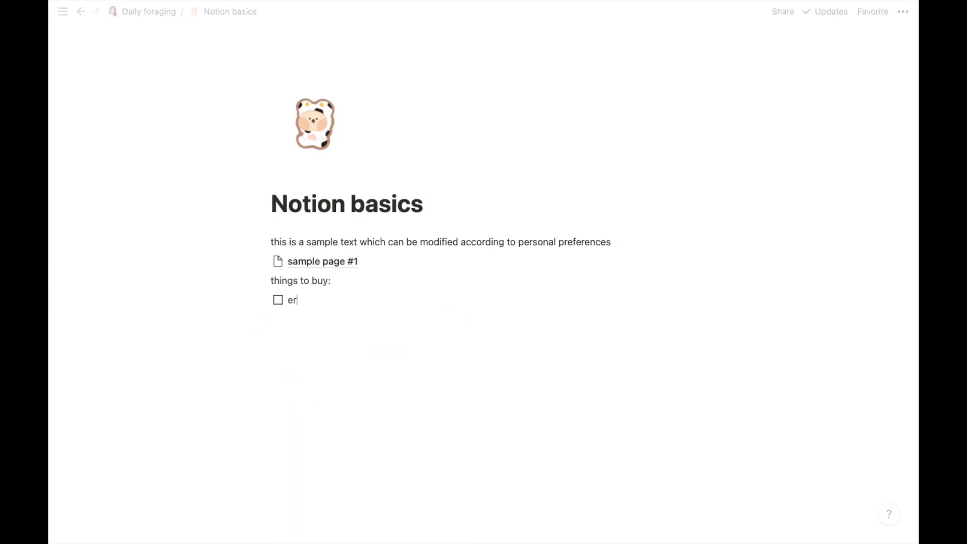
type("aser")
key("Return")
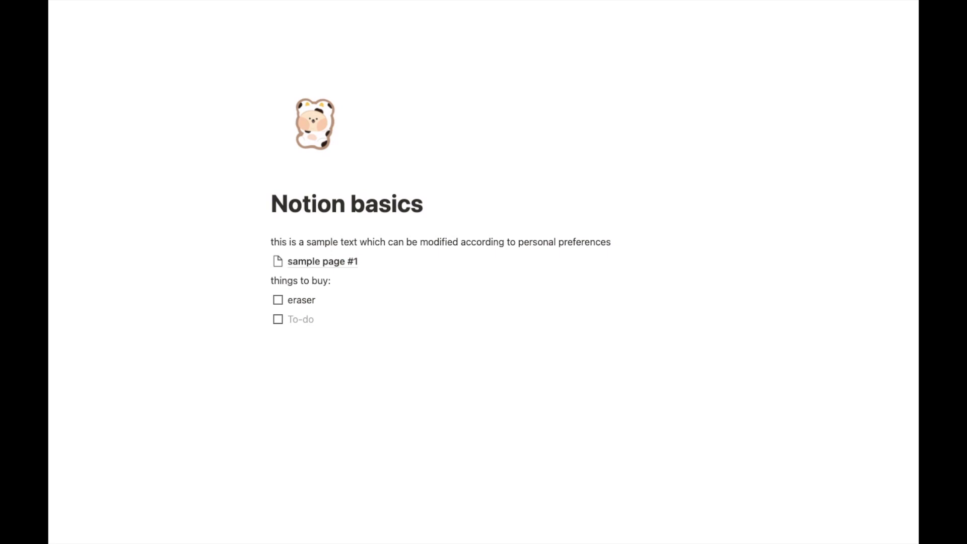
type("pens")
key("Return")
type("stickers")
key("Return")
type("journals")
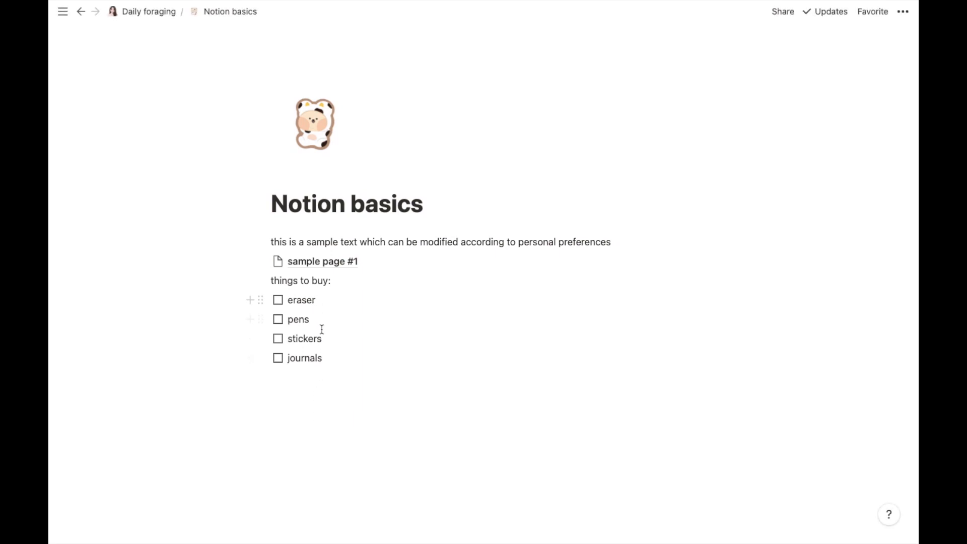
Step: Check off all four to-do items and add an empty block below the list
left_click(278, 301)
left_click(278, 320)
left_click(278, 345)
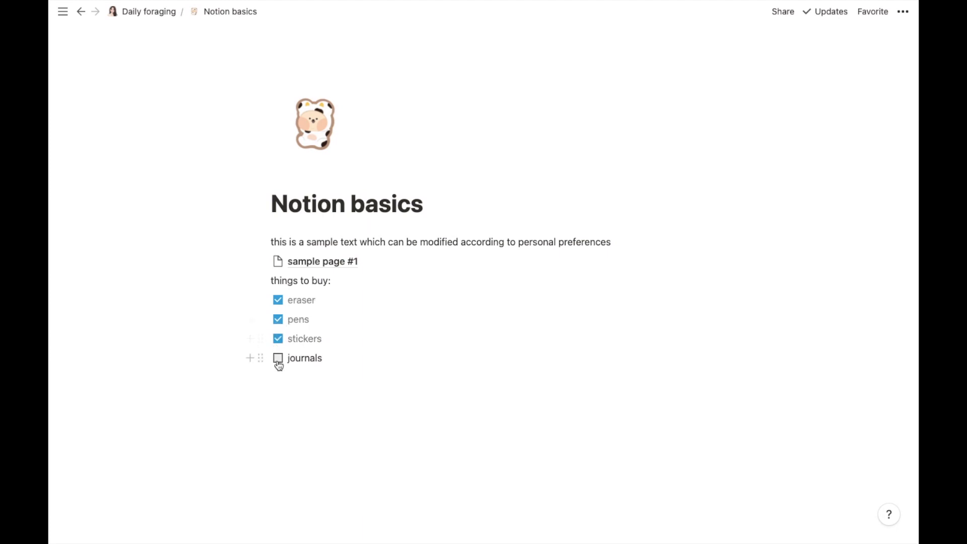
left_click(278, 362)
left_click(296, 383)
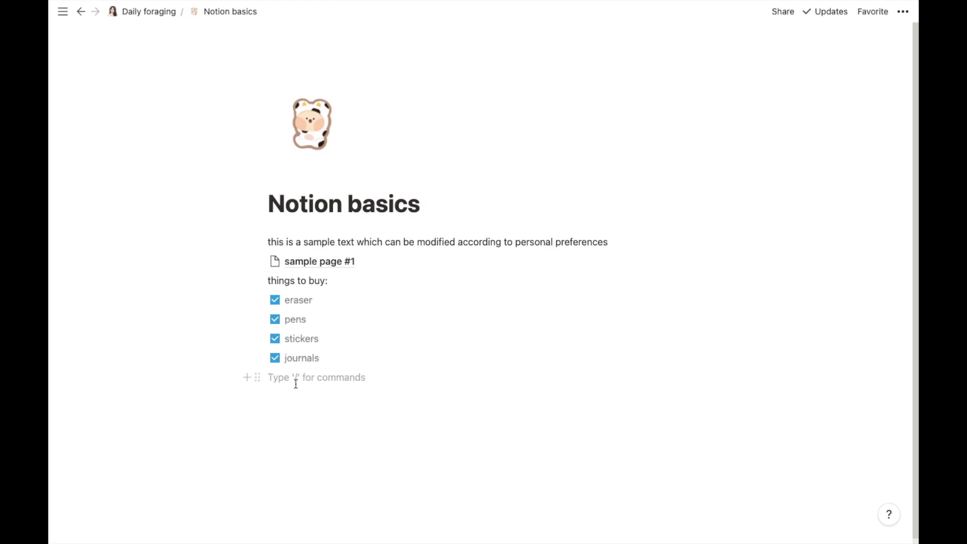
Step: Add 'learning french' as a Heading 1
left_click(246, 381)
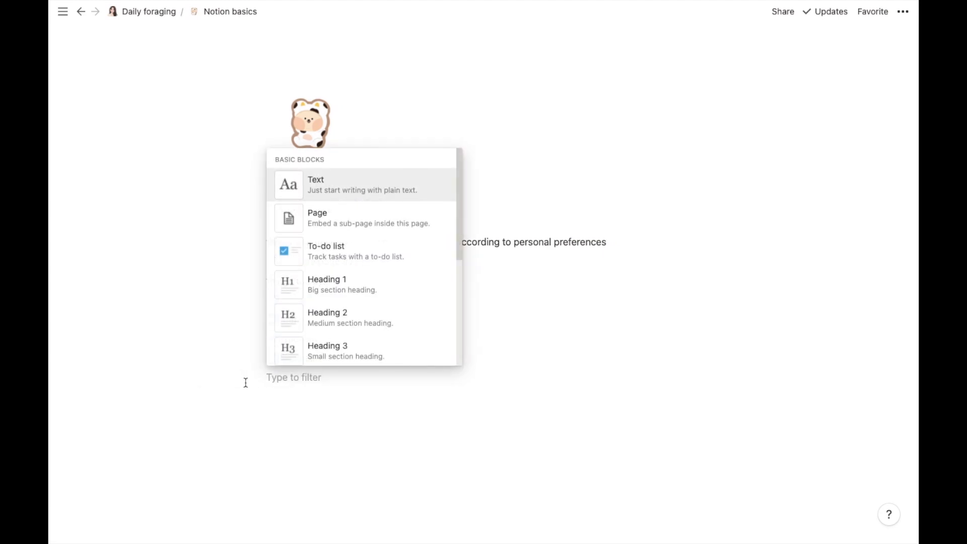
left_click(351, 289)
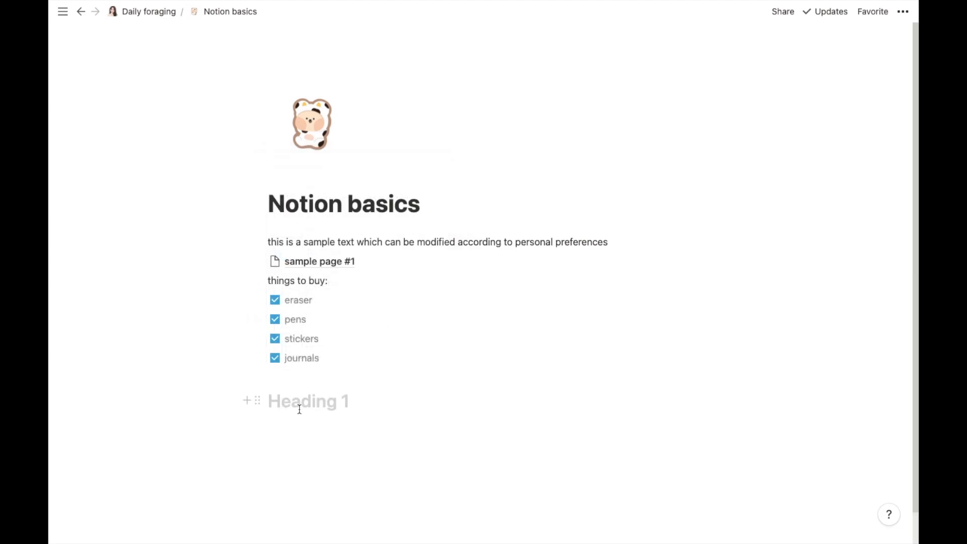
type("lear")
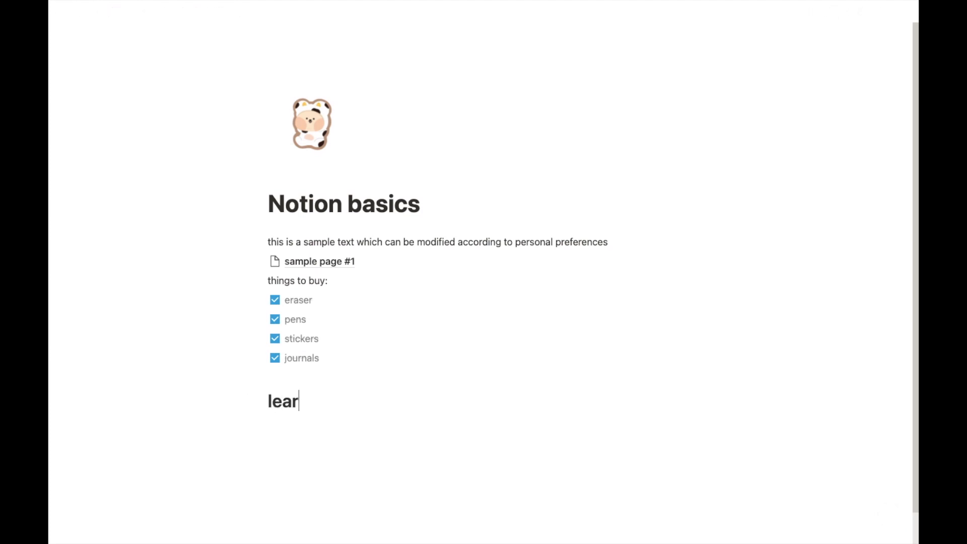
type("ning fre")
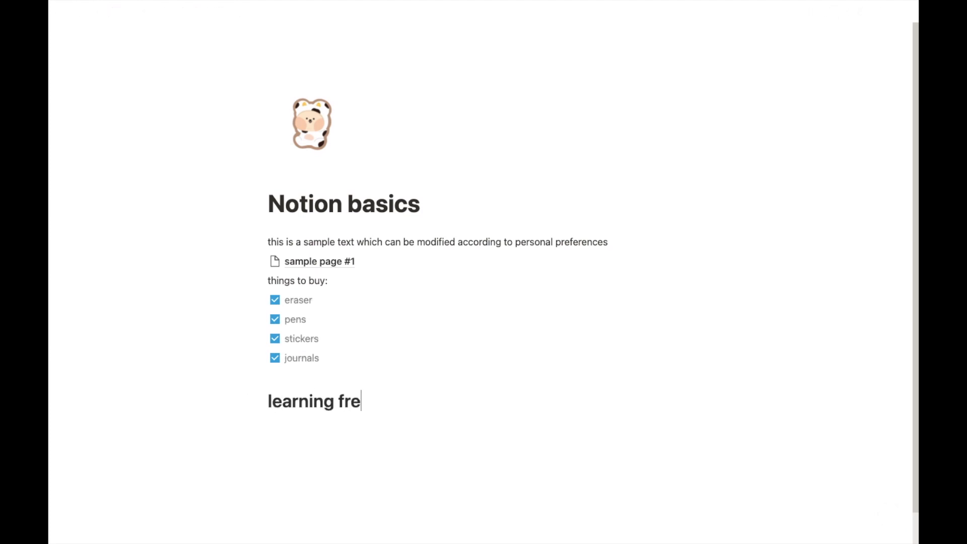
type("nch")
Step: Repeat 'learning french' below as a Heading 2 and then a Heading 3
left_click(271, 420)
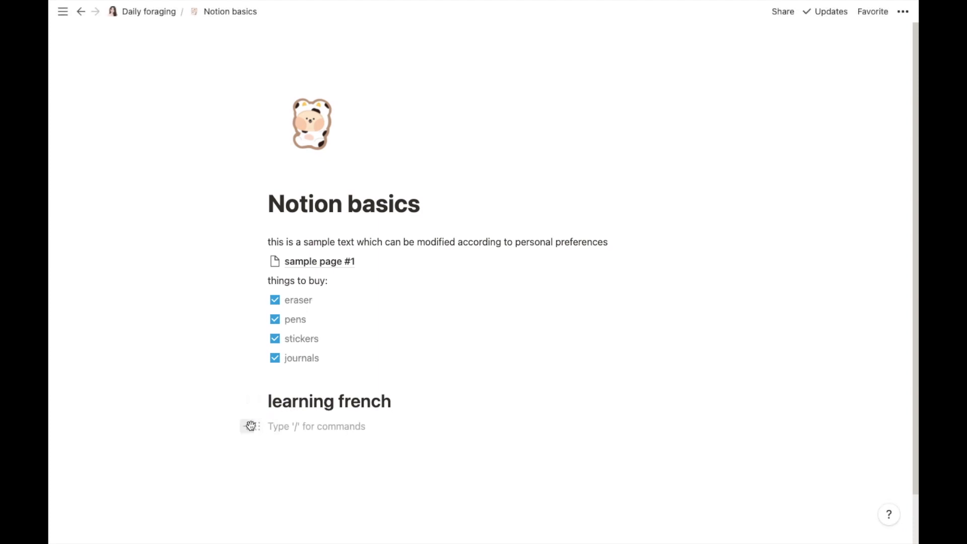
left_click(248, 426)
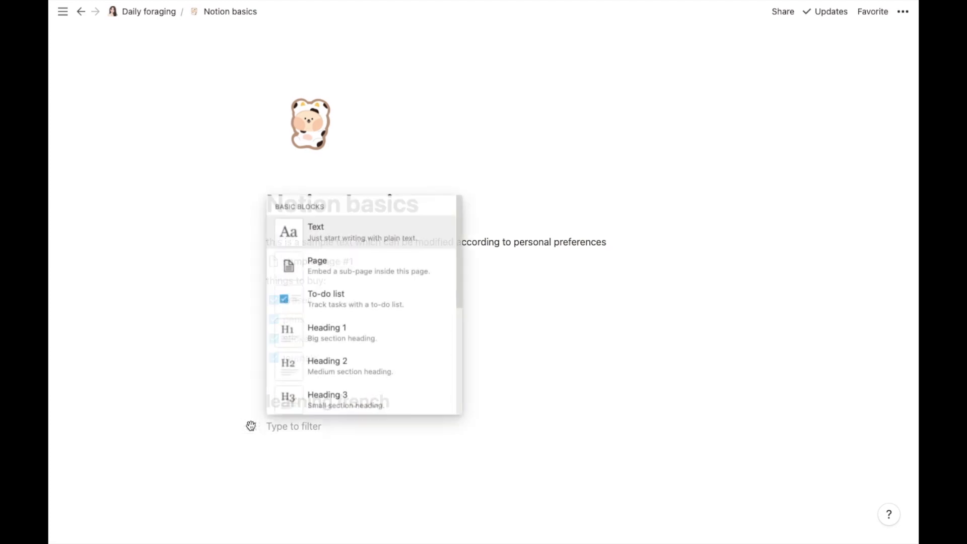
left_click(326, 374)
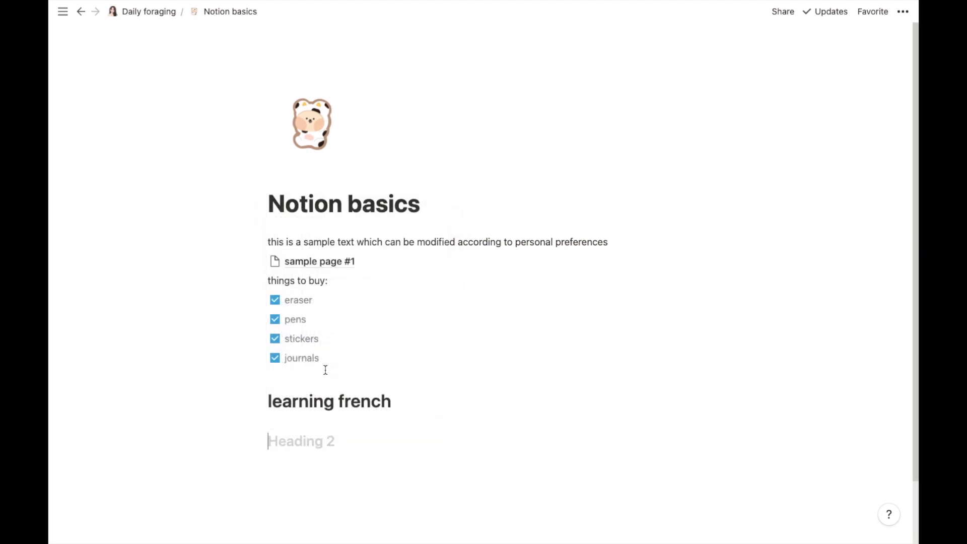
type("learn")
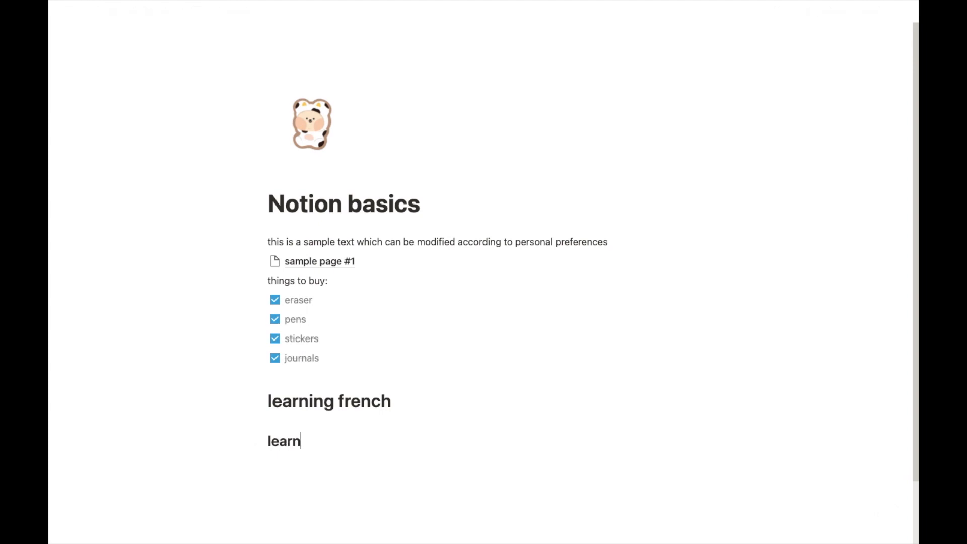
type("ing french")
key("Return")
left_click(247, 463)
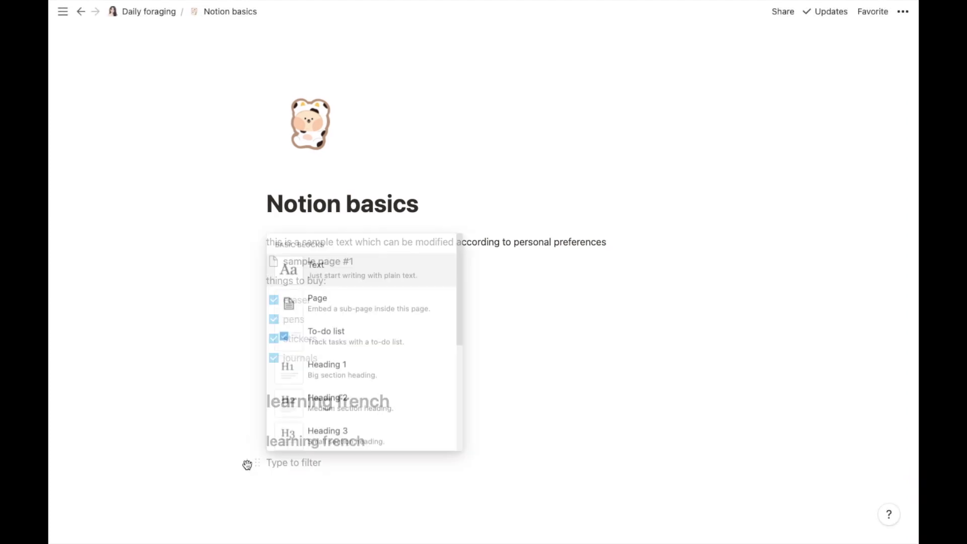
left_click(333, 442)
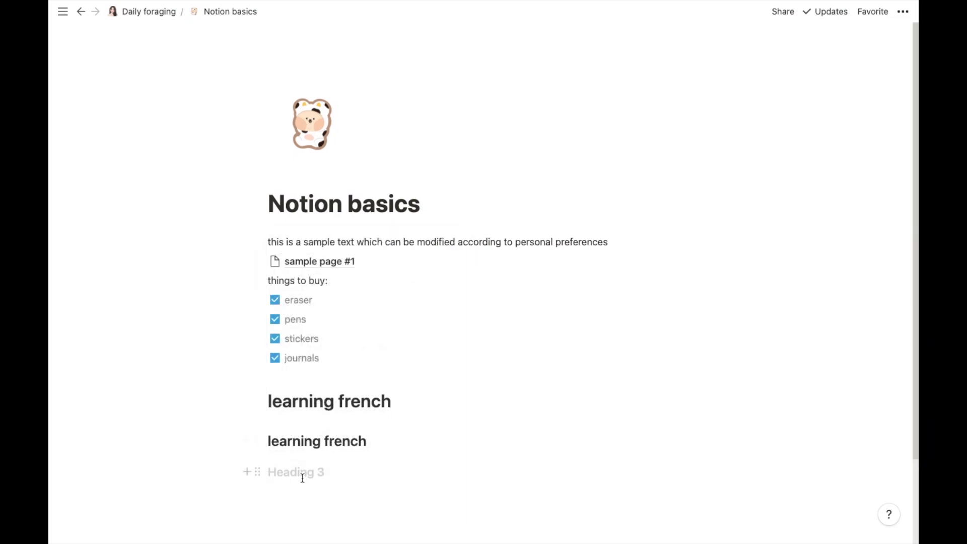
type("learni")
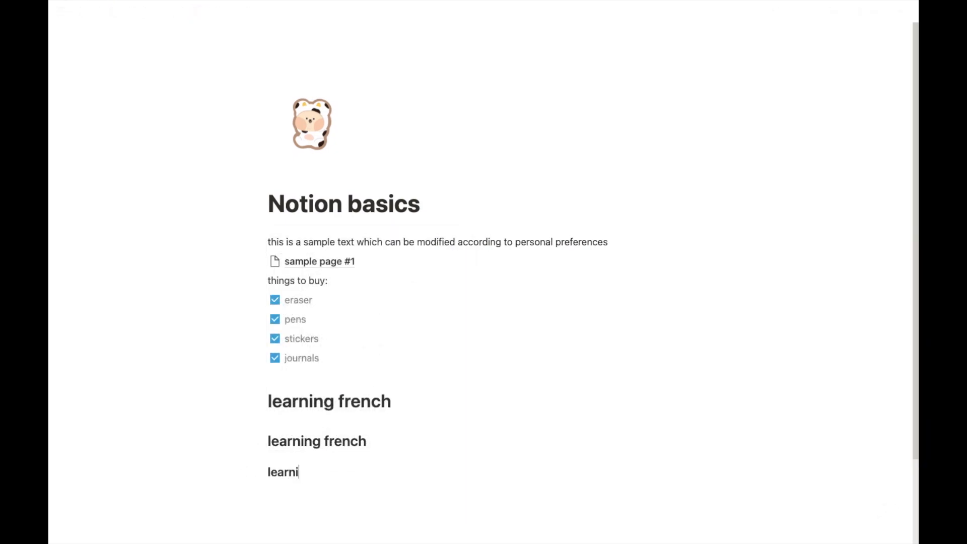
type("ng french")
Step: Add the plain text line 'social media platforms to use' below the third heading
scroll(362, 378, "down", 3)
left_click(296, 394)
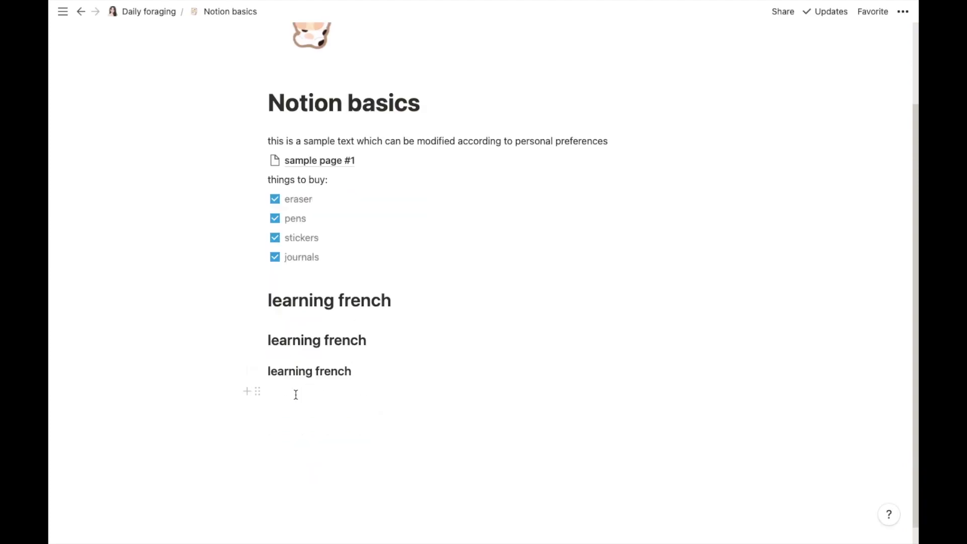
left_click(248, 393)
left_click_drag(458, 262, 460, 344)
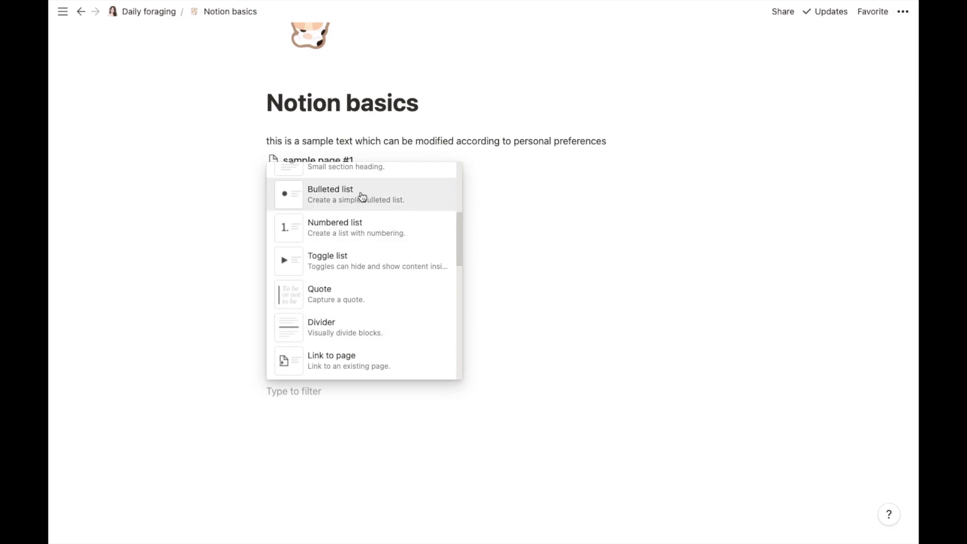
left_click(290, 394)
type("so")
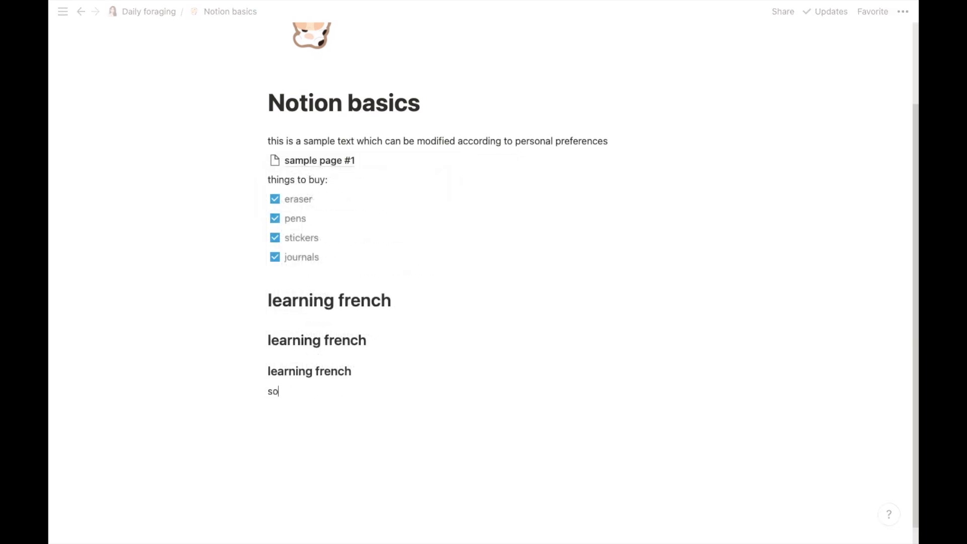
type("cial media platf")
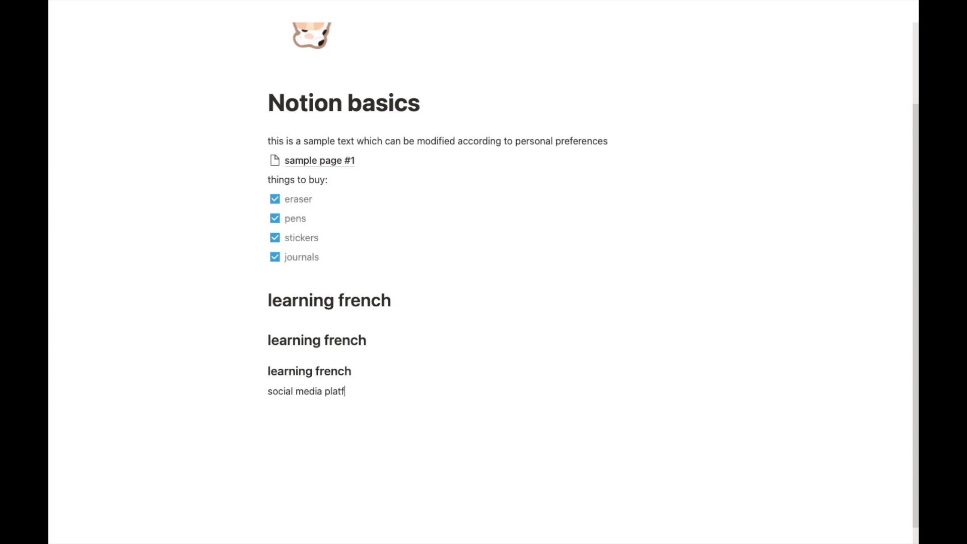
type("orms to use")
key("Return")
Step: Make a bulleted list: instagram, facebook, pinterest, tumblr
left_click(248, 411)
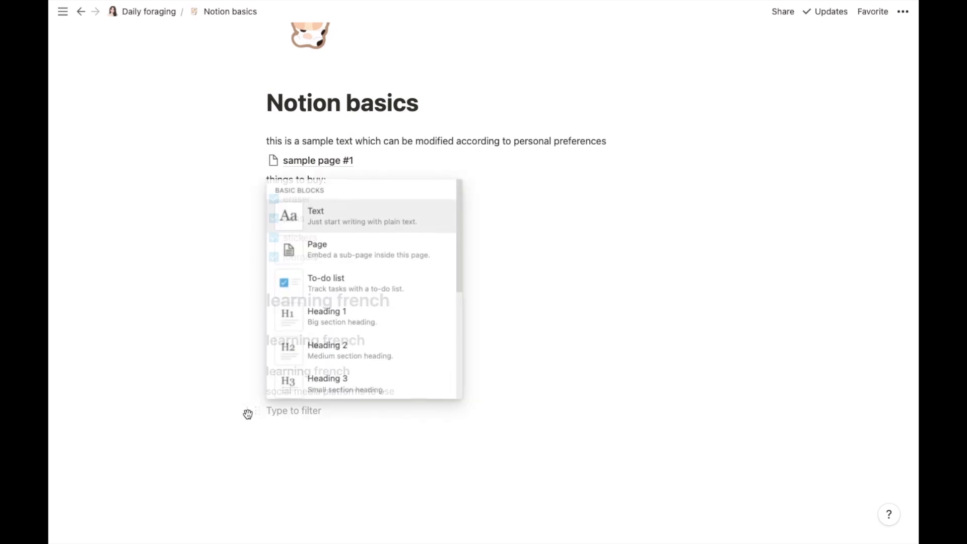
left_click(458, 272)
left_click_drag(458, 272, 458, 341)
left_click(367, 246)
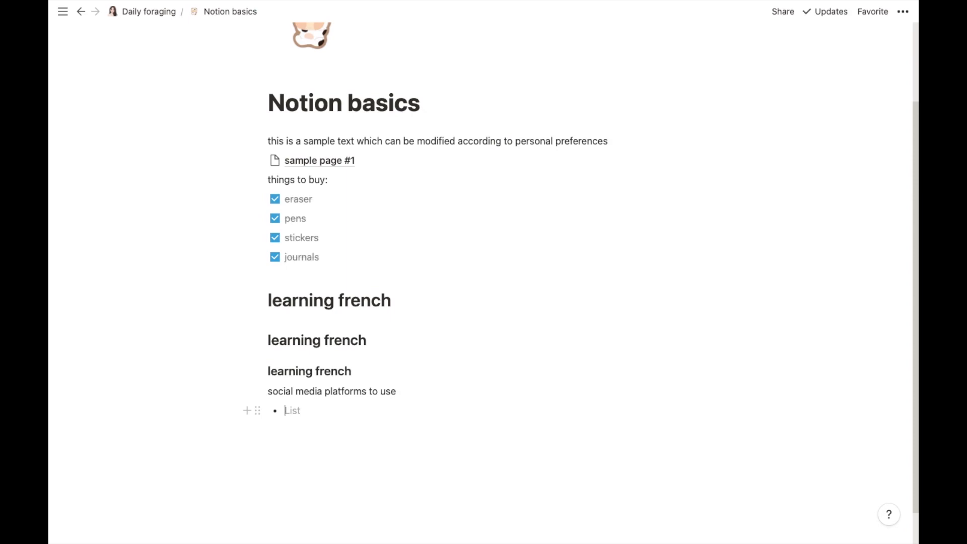
type("instagram")
key("Return")
type("facebook")
key("Return")
type("pinterest")
key("Return")
type("tumblr")
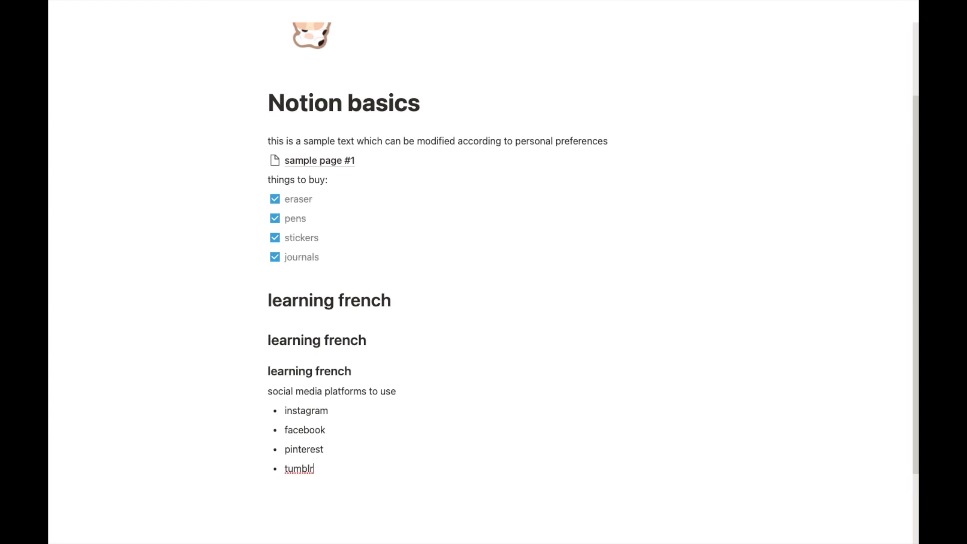
left_click_drag(912, 320, 914, 389)
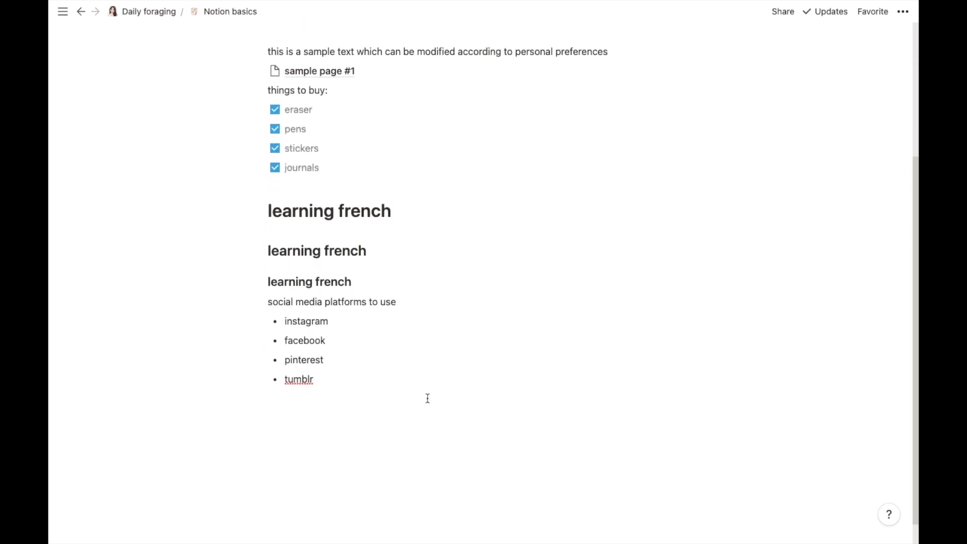
Step: Add the plain text line 'stationery brands I love' below the tumblr bullet
left_click(304, 401)
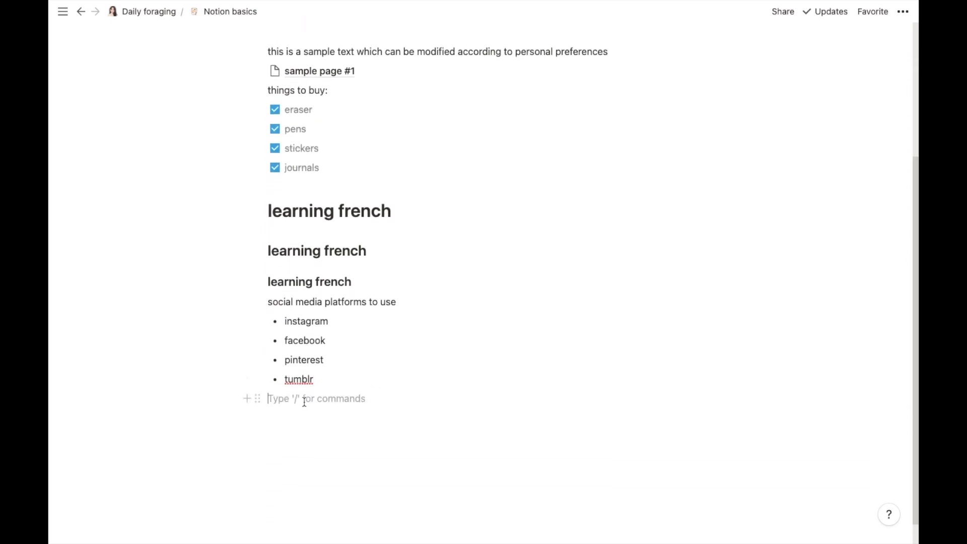
left_click(247, 398)
left_click_drag(459, 257, 458, 339)
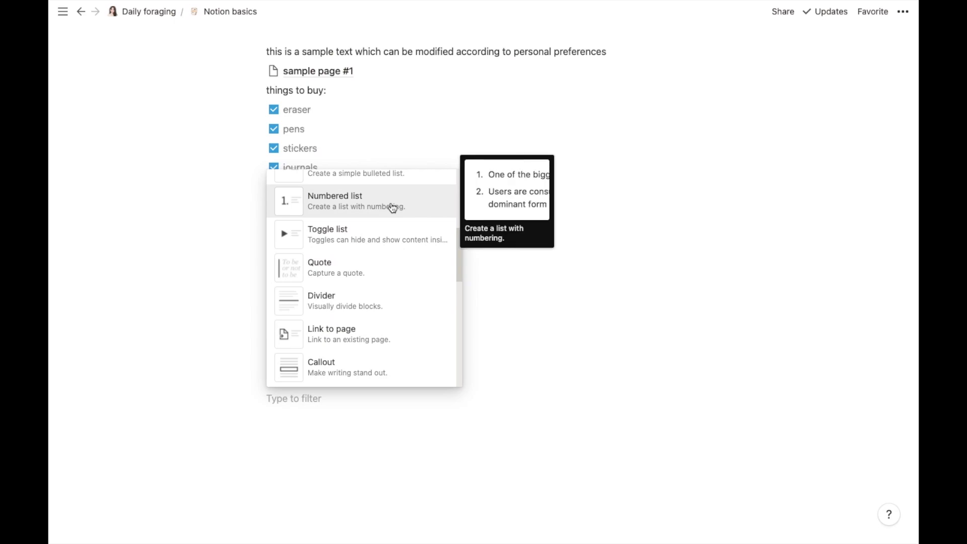
left_click(291, 403)
type("s")
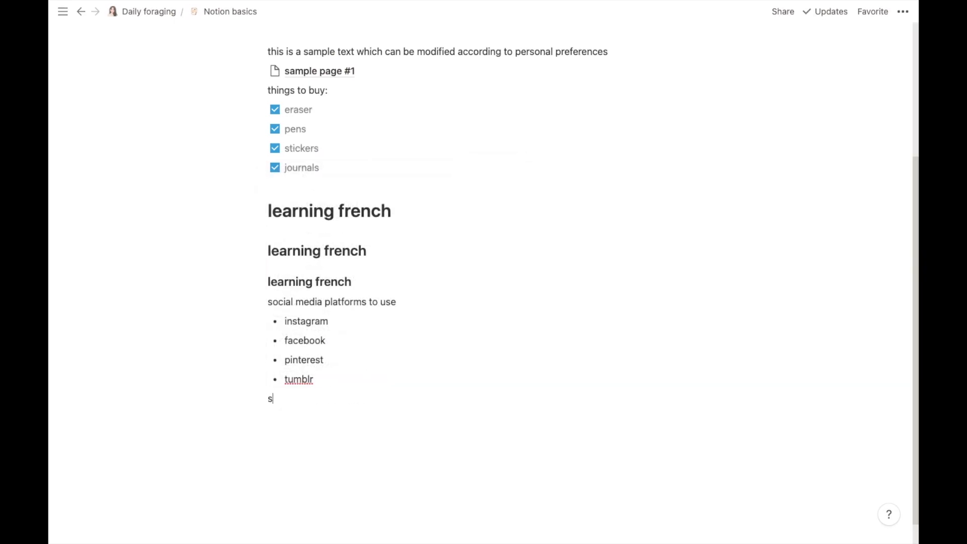
type("tationery br")
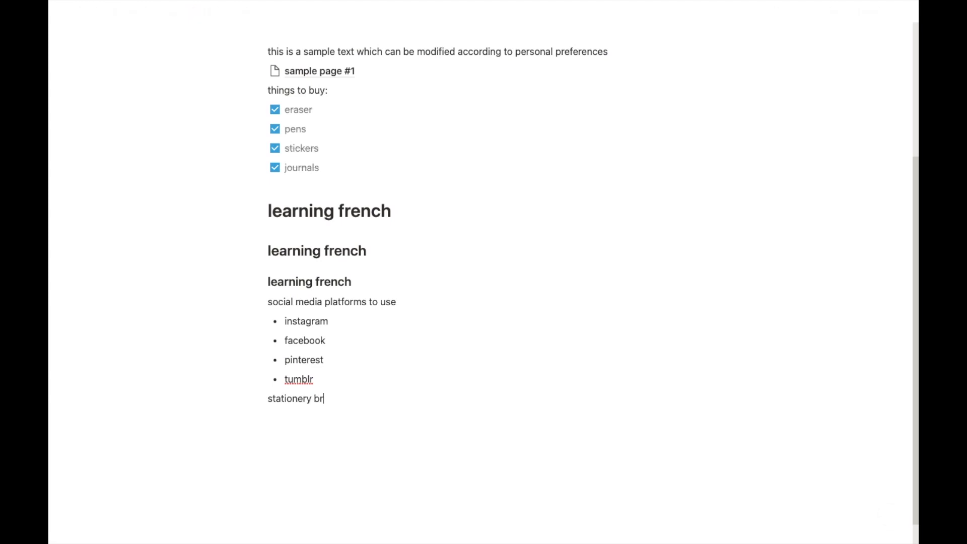
type("ands I love")
key("Return")
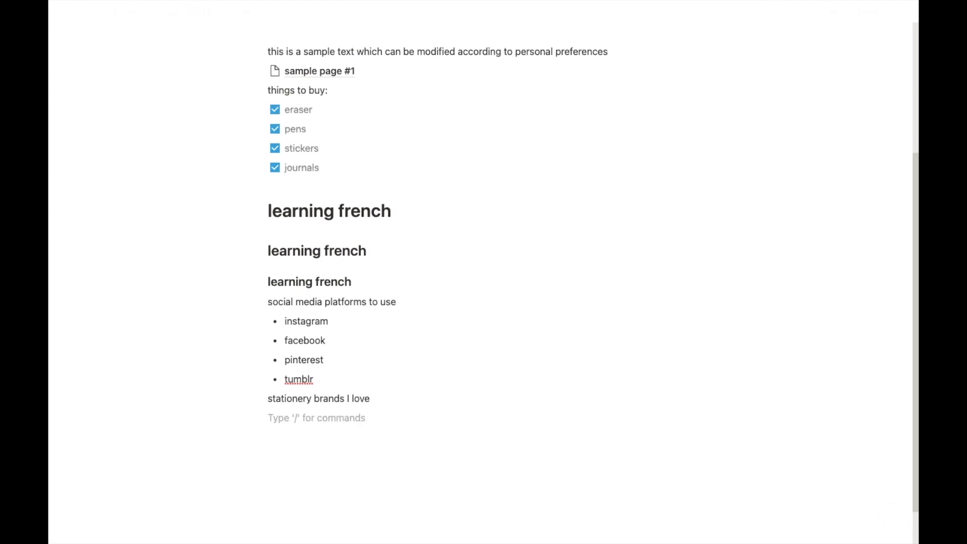
Step: Make a numbered list: muji, miniso, stationery pal, the june shop
left_click(249, 418)
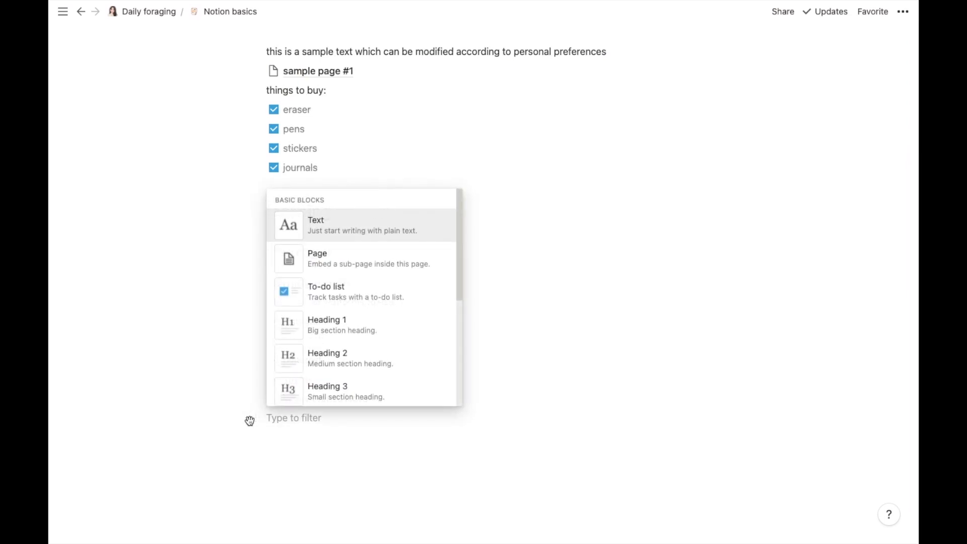
left_click_drag(459, 278, 454, 354)
left_click(380, 276)
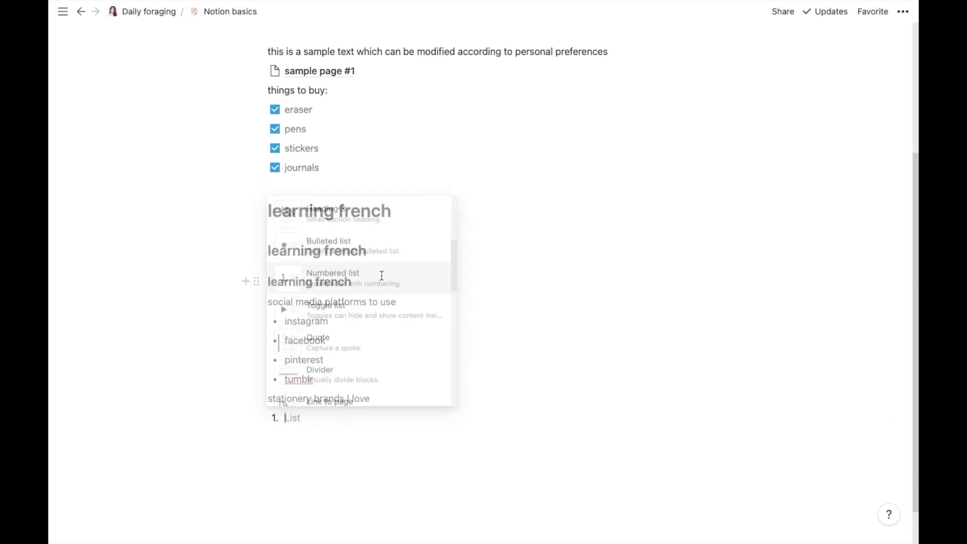
type("mu")
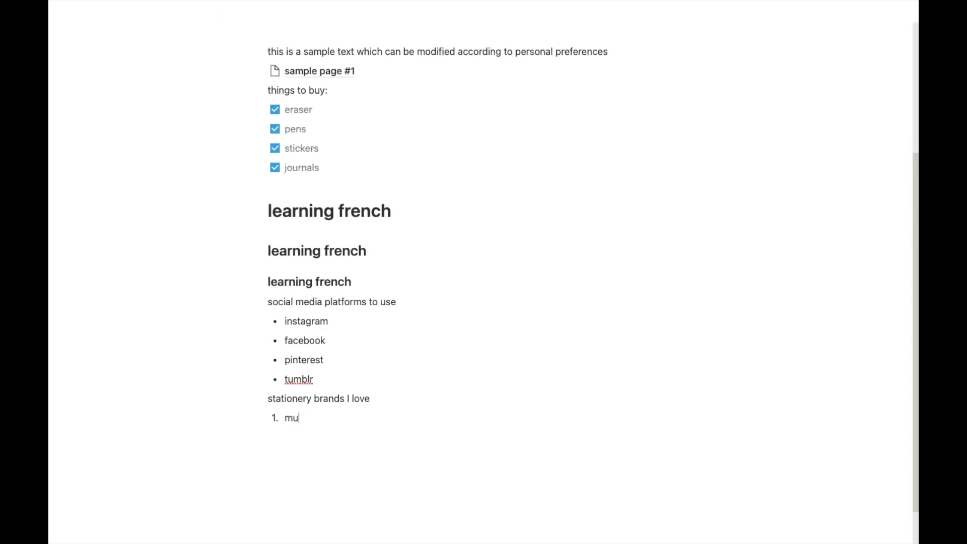
type("ji")
key("Return")
type("miniso")
key("Return")
type("stati")
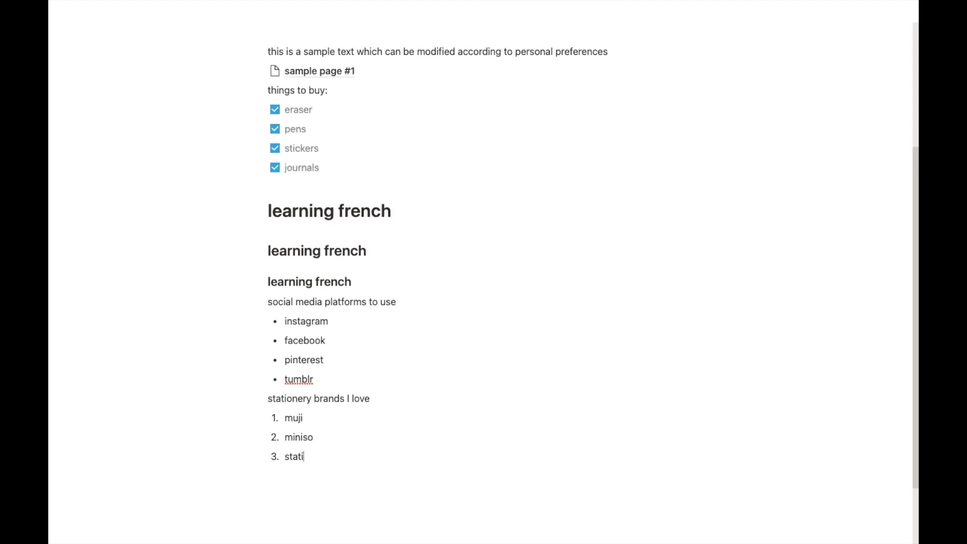
type("onery pal")
key("Return")
type("the june shop")
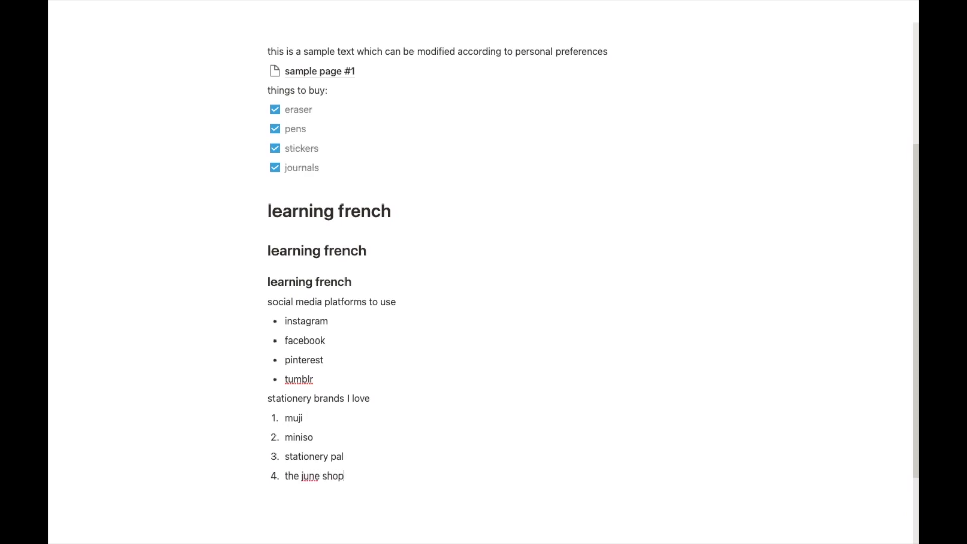
scroll(483, 272, "down", 2)
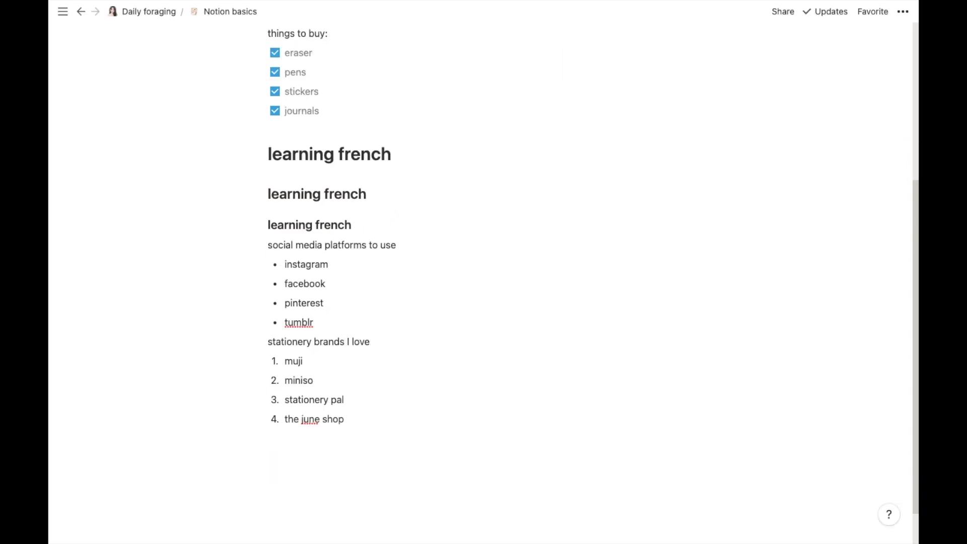
Step: Add a toggle list titled 'grocery to buy from store' and expand it
left_click(369, 456)
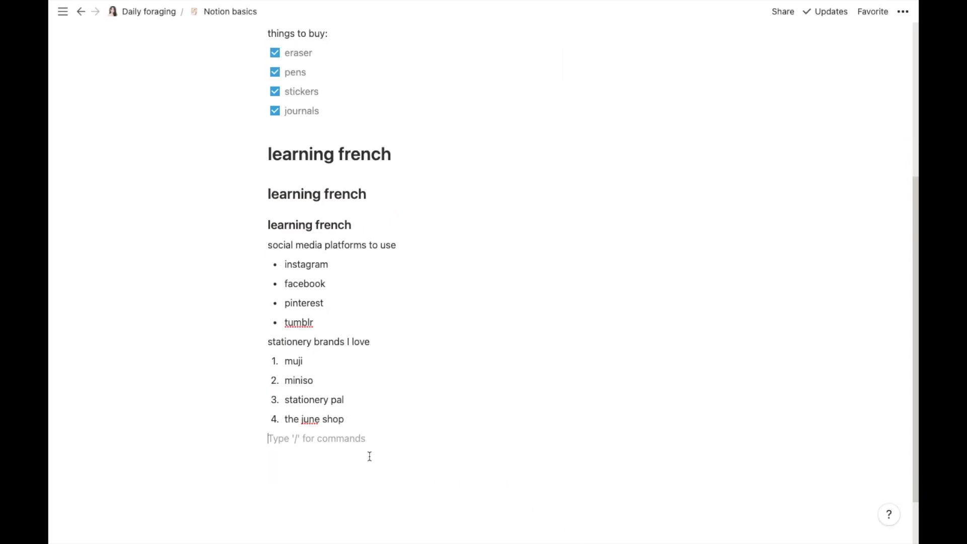
left_click(246, 438)
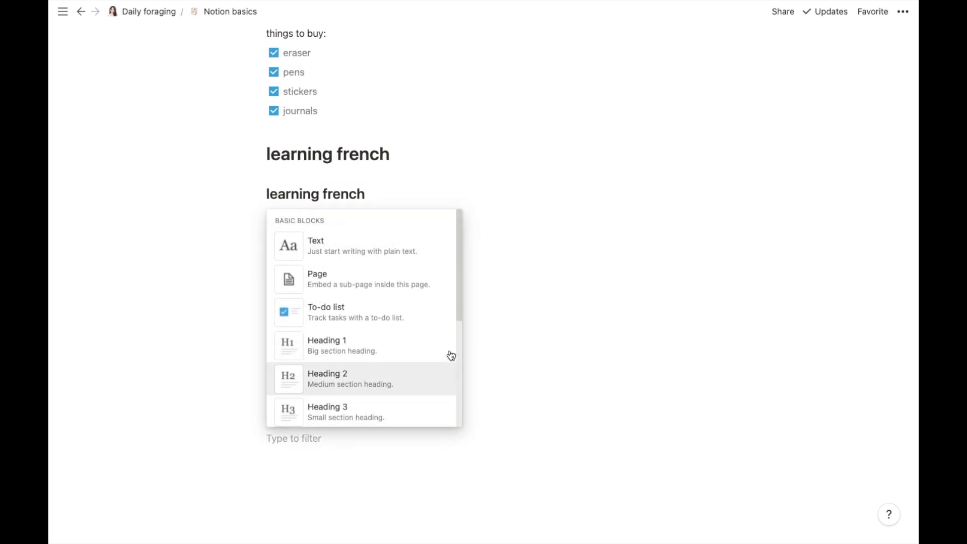
left_click_drag(459, 299, 456, 381)
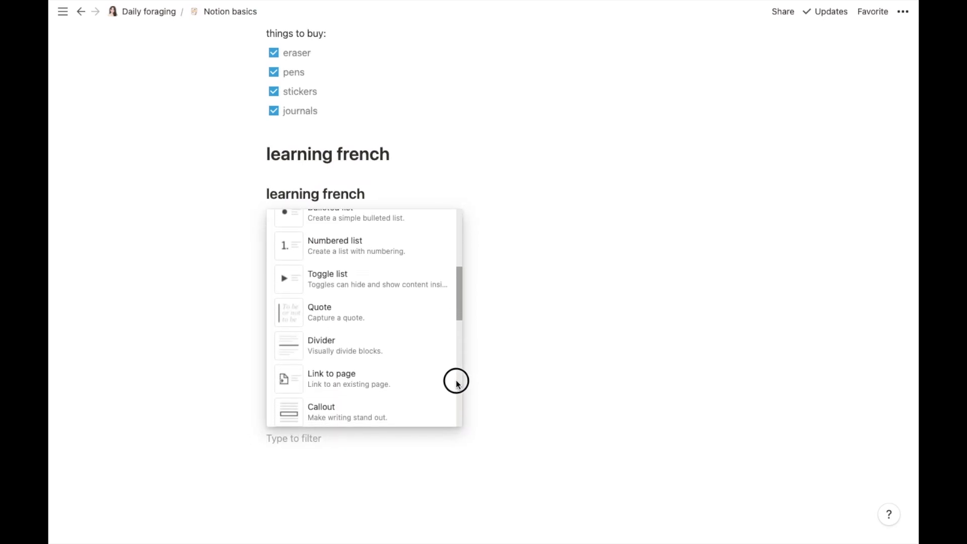
left_click(400, 290)
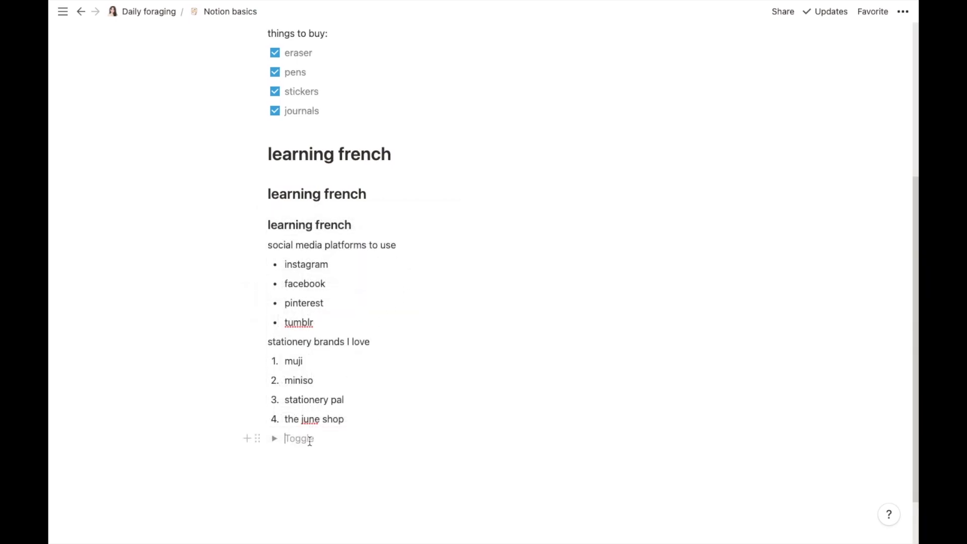
type("groc")
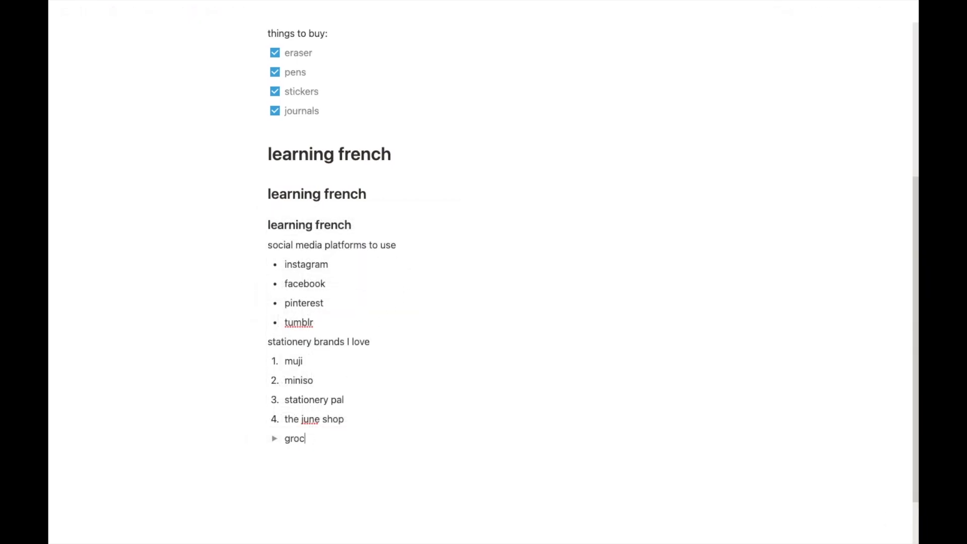
type("ery to buy from store")
left_click(275, 446)
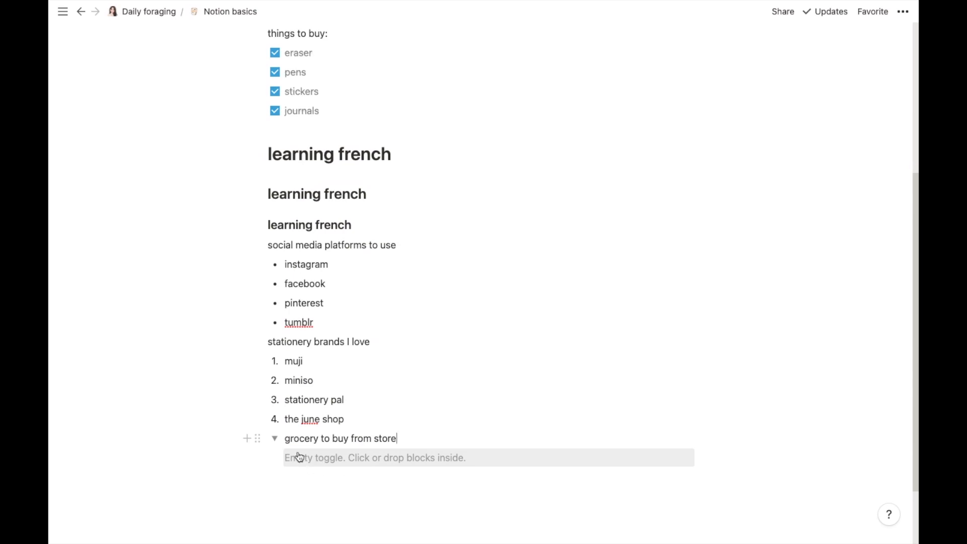
Step: Undo the accidental move of muji into the grocery toggle
left_click_drag(261, 361, 297, 455)
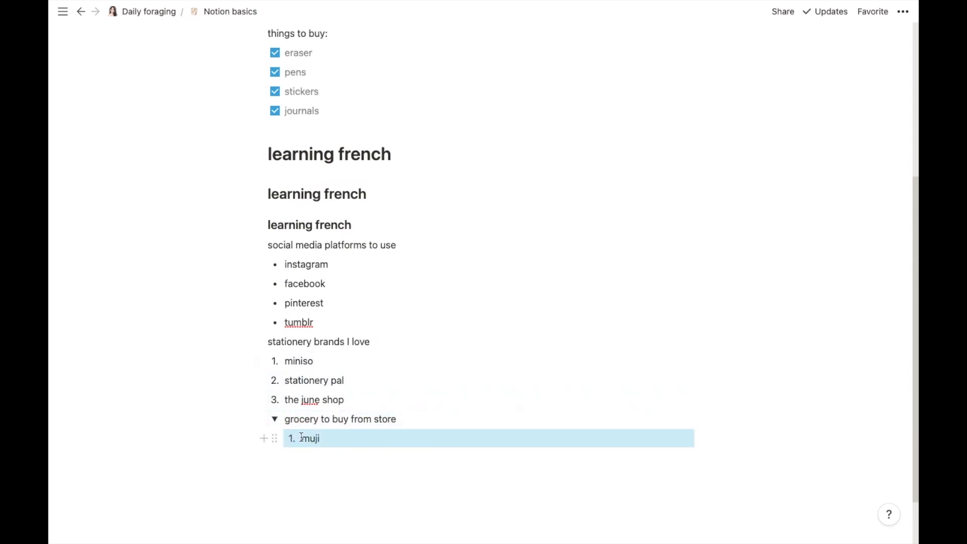
left_click(905, 14)
left_click(825, 216)
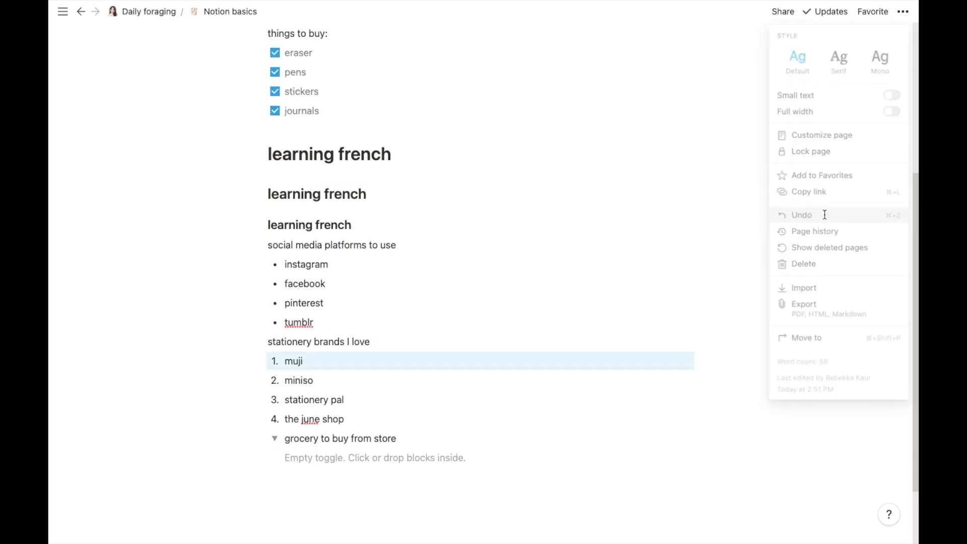
Step: Fill the toggle with to-dos apples, salt, chilli flakes and baking powder
left_click(332, 463)
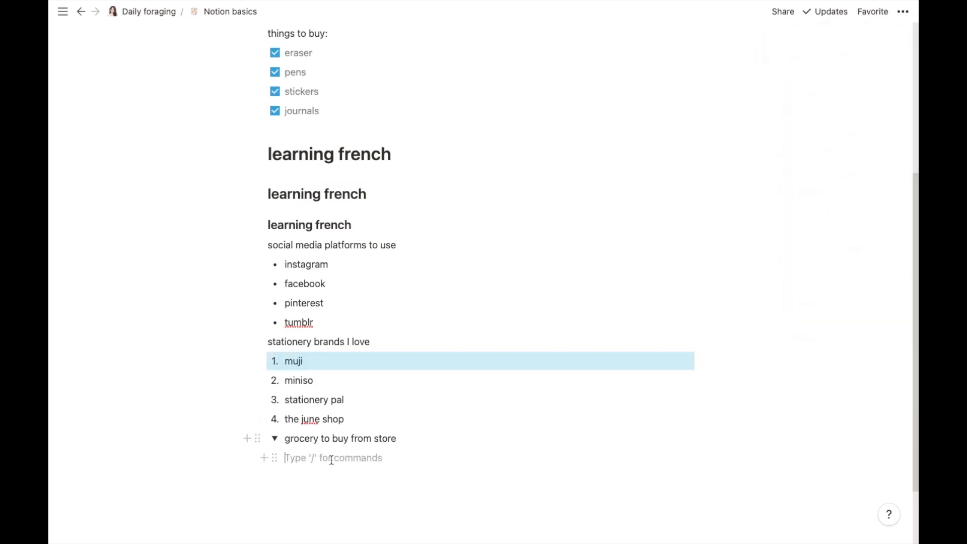
left_click(264, 458)
mouse_move(477, 332)
left_mouse_down()
mouse_move(472, 397)
mouse_move(468, 341)
left_mouse_up()
left_click(392, 338)
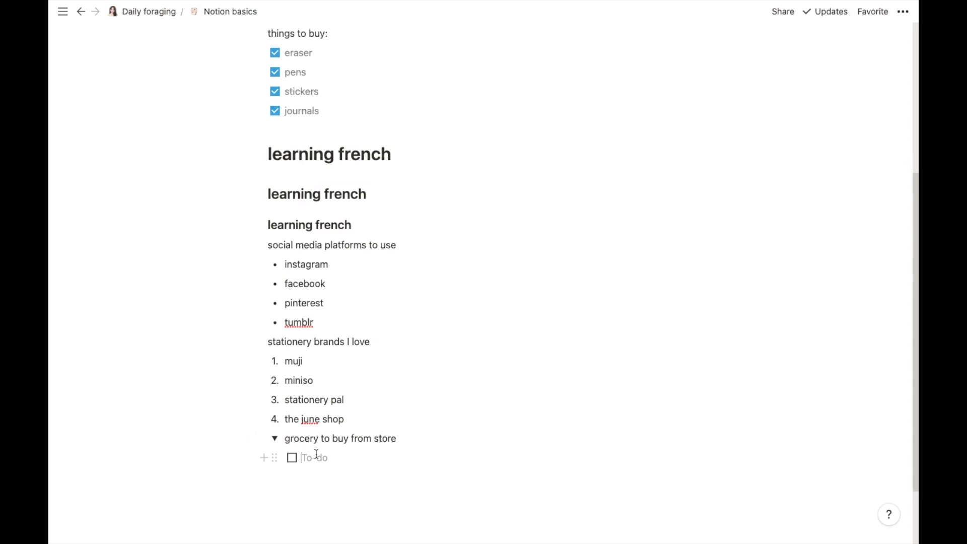
type("apples")
key("Return")
type("salt")
key("Return")
type("chilli flake")
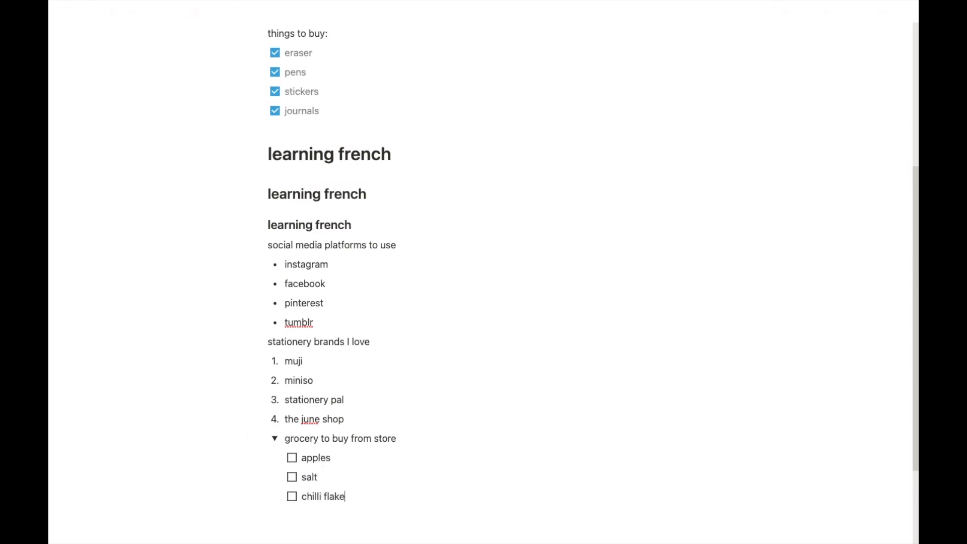
type("s")
key("Return")
type("baking powder")
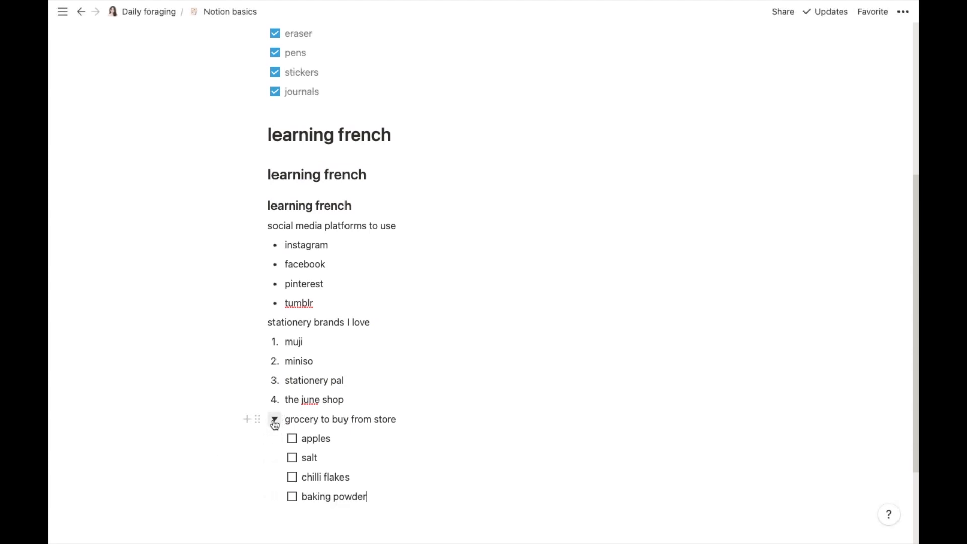
Step: Collapse the grocery toggle
left_click(274, 421)
left_click(275, 420)
left_click(275, 420)
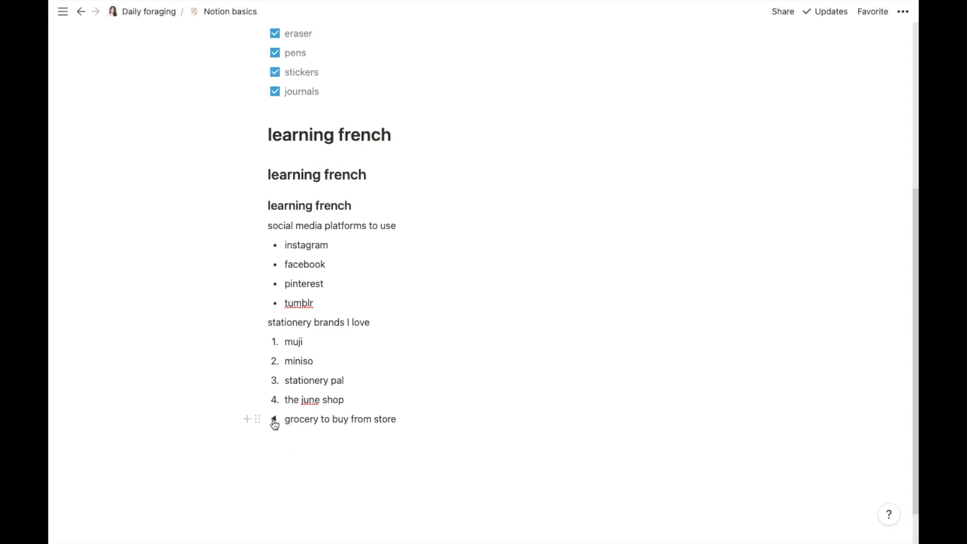
Step: Add a quote block below the toggle: 'we are all in the gutter, but some of us are looking at the stars'
left_click(355, 438)
left_click(306, 443)
left_click(246, 438)
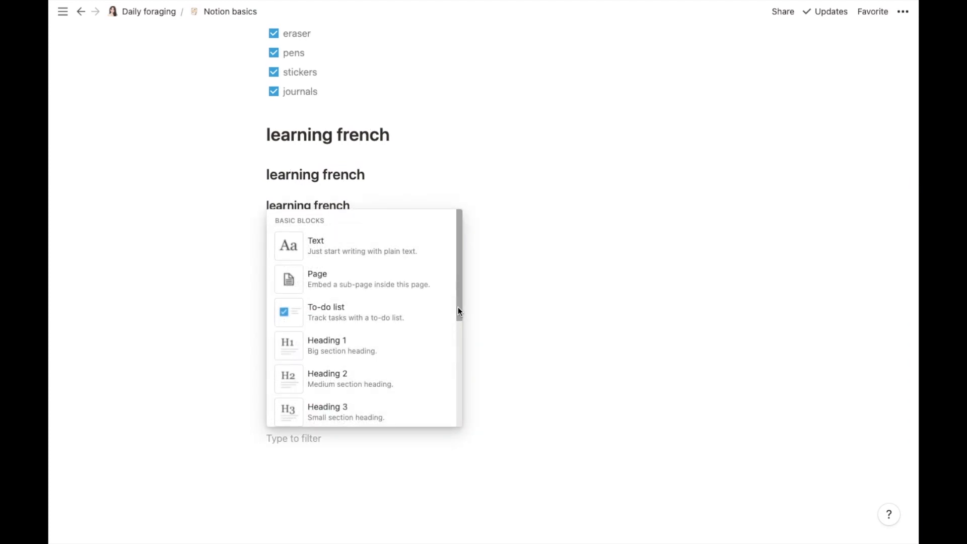
scroll(454, 330, "down", 5)
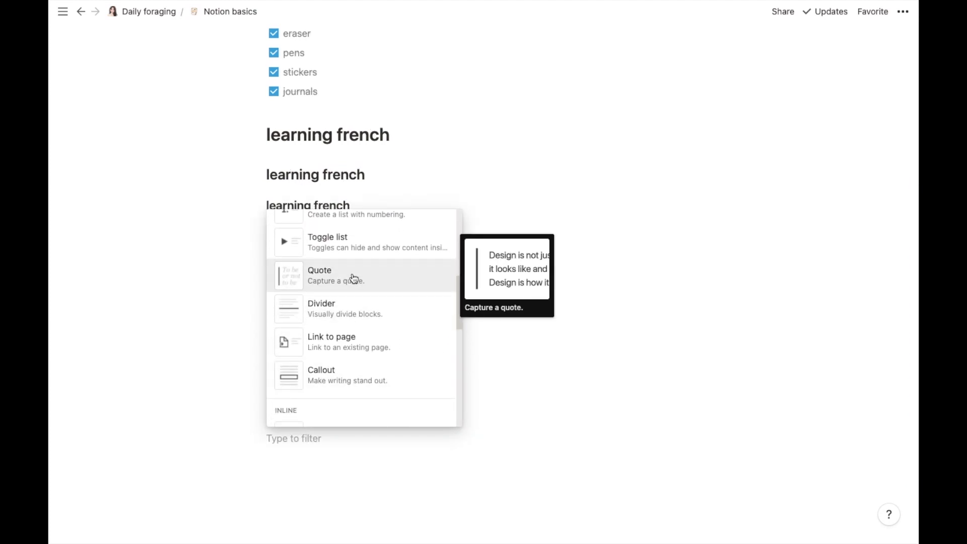
left_click(354, 279)
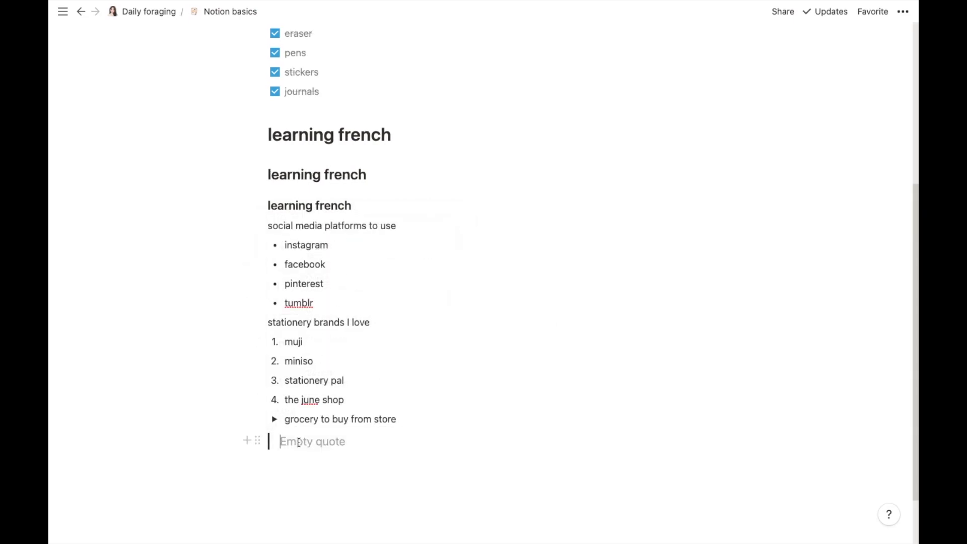
type("w")
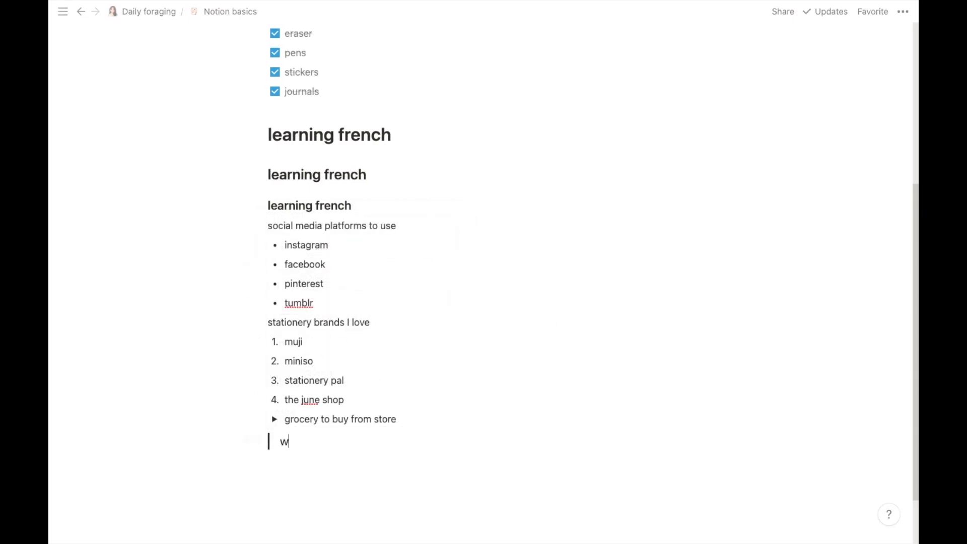
type("e are all in the g")
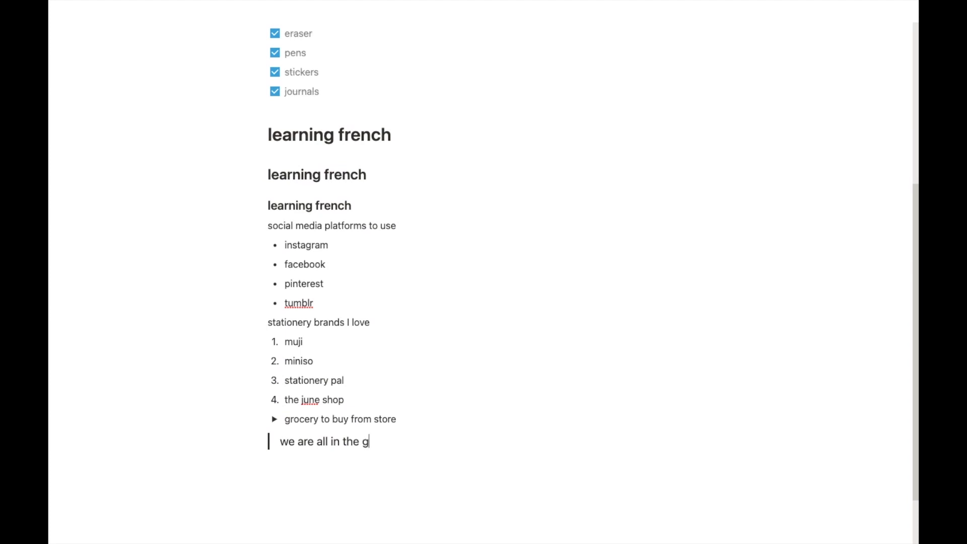
type("utter, but some of us are looking at the stars")
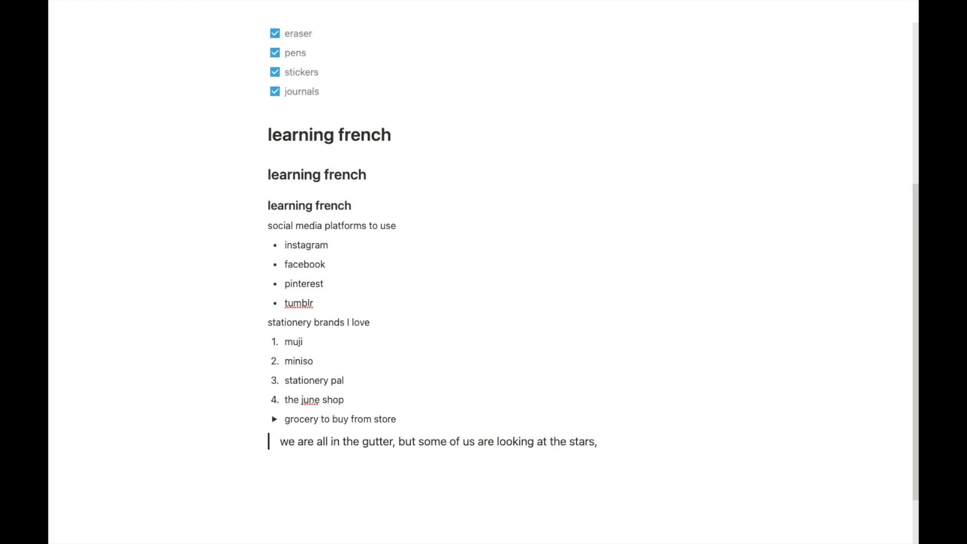
Step: Make the whole quote text italic
left_click_drag(280, 441, 572, 448)
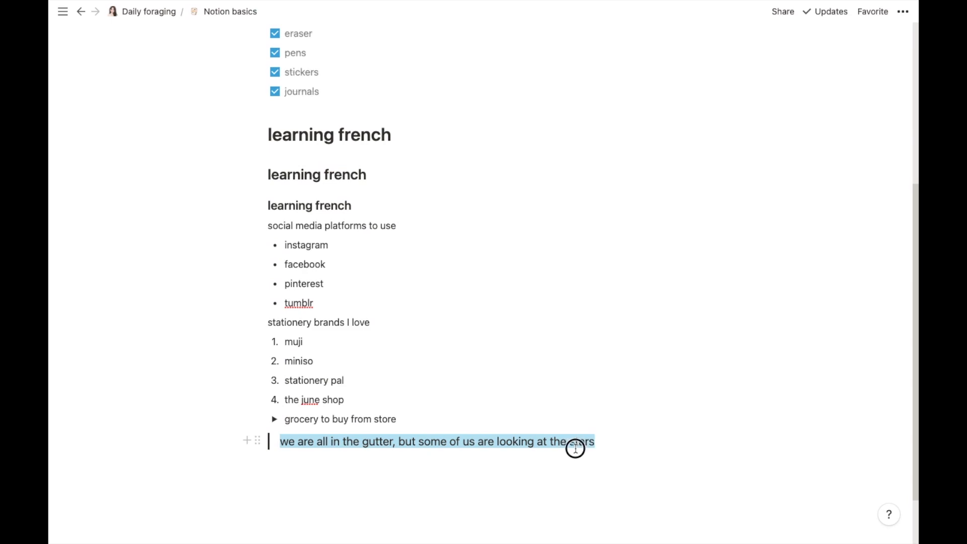
left_click(421, 416)
left_click(606, 443)
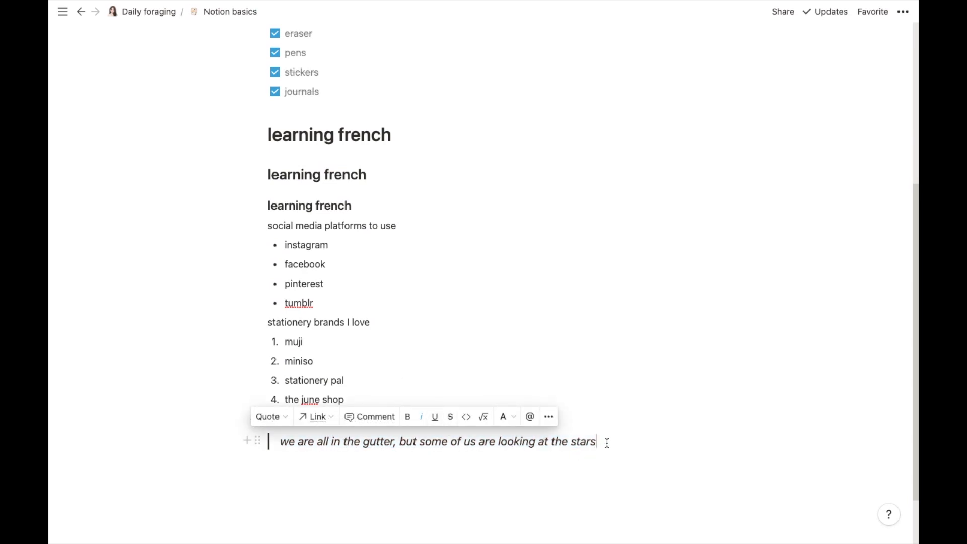
left_click(290, 462)
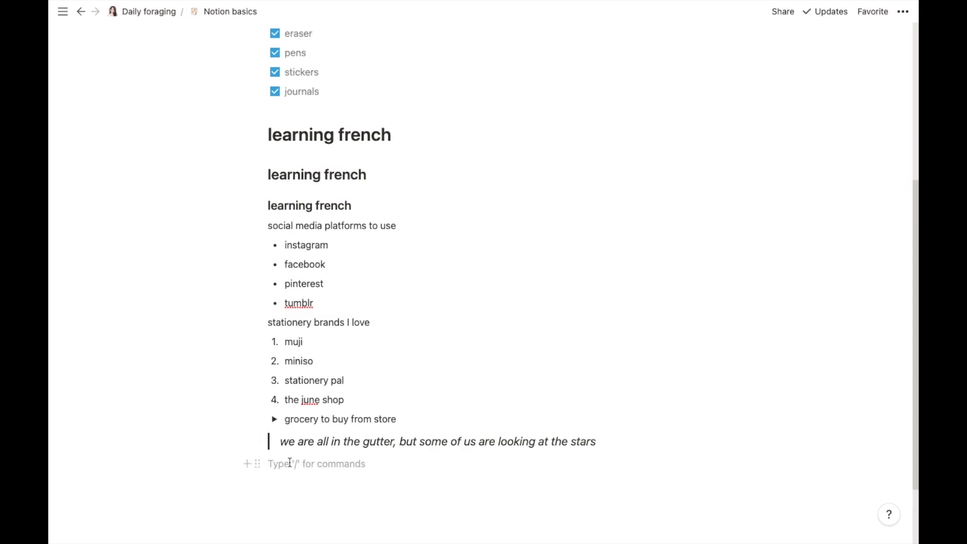
left_click(603, 441)
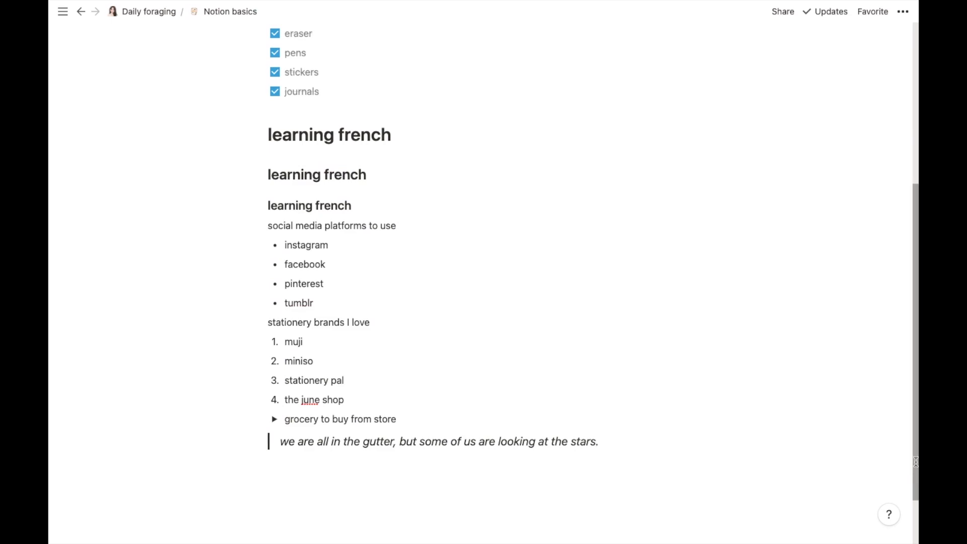
left_click_drag(915, 461, 916, 534)
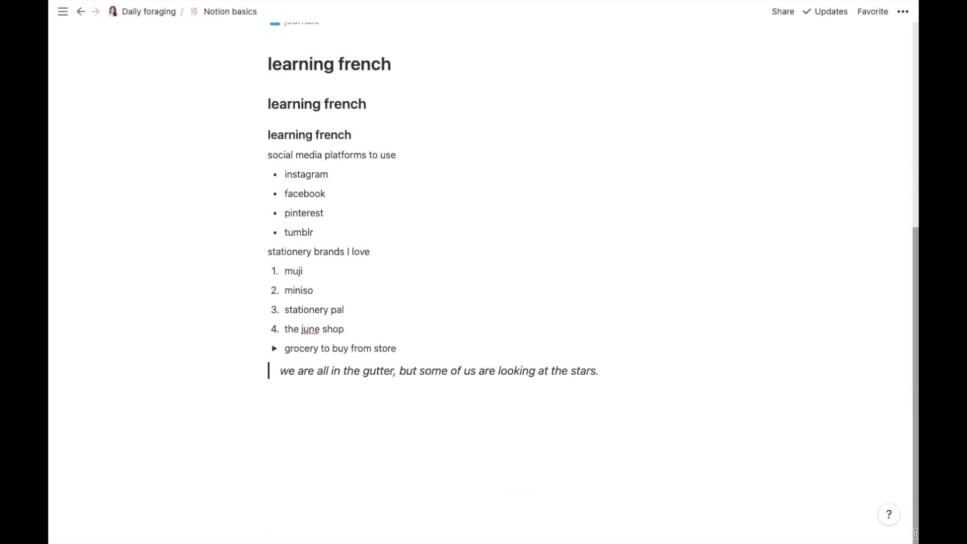
Step: Add an empty plain block below the quote
left_click(287, 398)
left_click(246, 393)
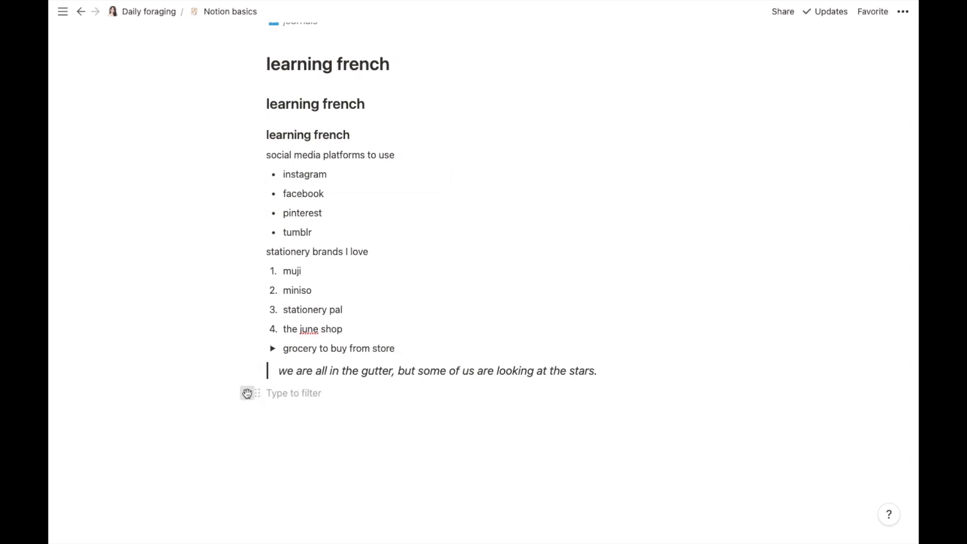
left_click_drag(459, 253, 455, 347)
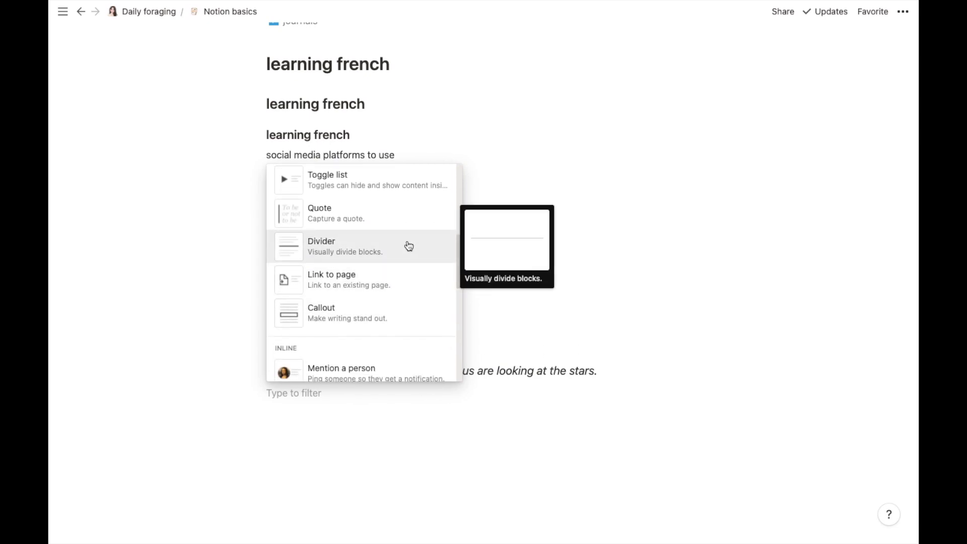
left_click(290, 408)
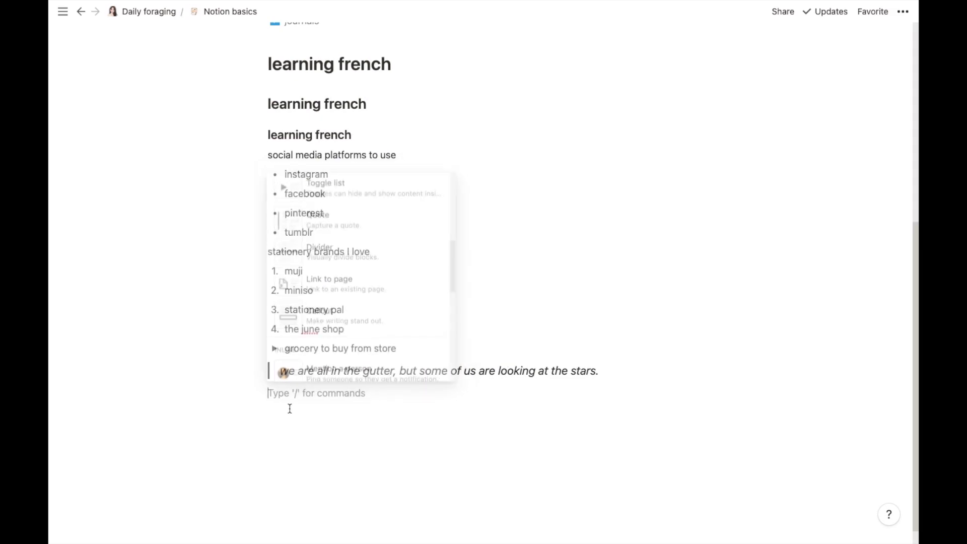
Step: Insert a divider right after the tumblr bullet list
left_click(325, 236)
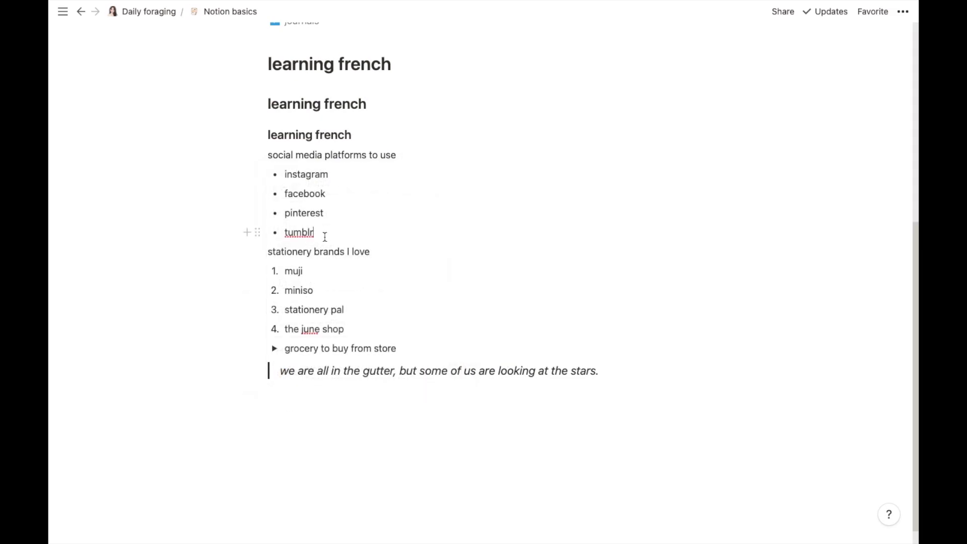
key("Return")
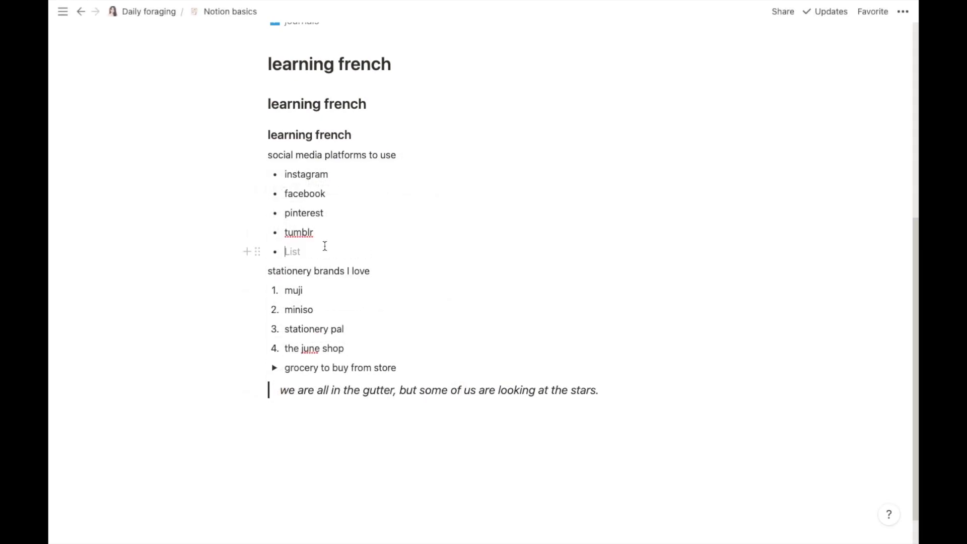
key("Return")
left_click(247, 250)
left_click_drag(456, 301, 454, 376)
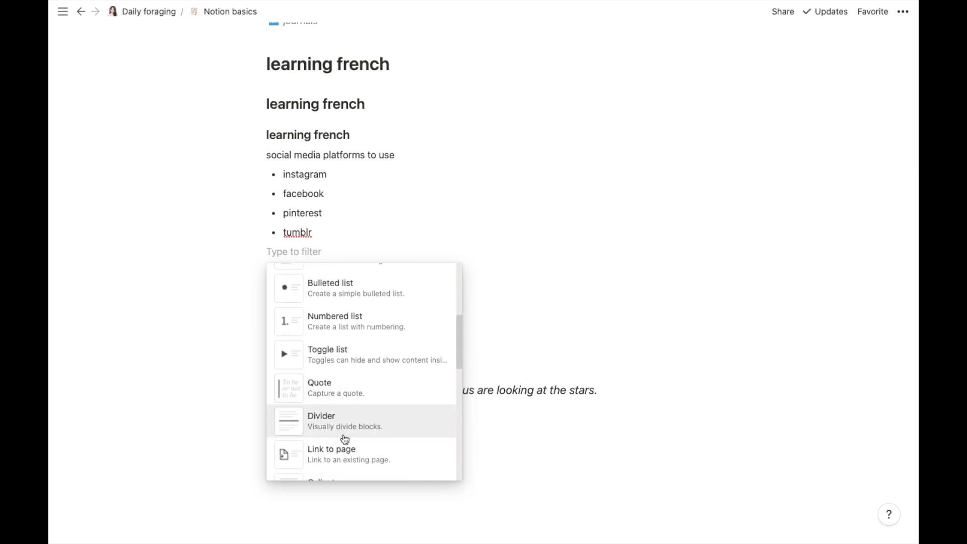
left_click(344, 438)
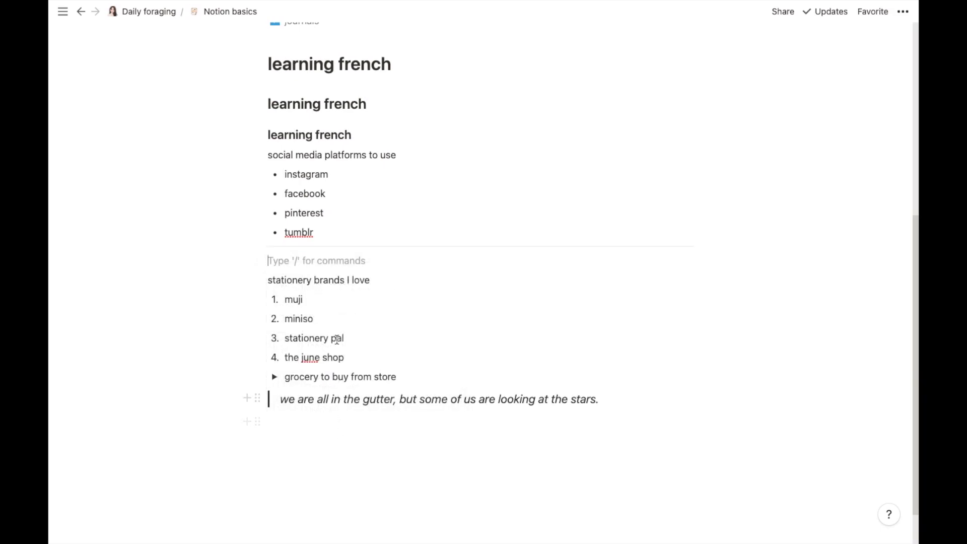
Step: Delete the leftover empty block next to the divider
left_click(255, 259)
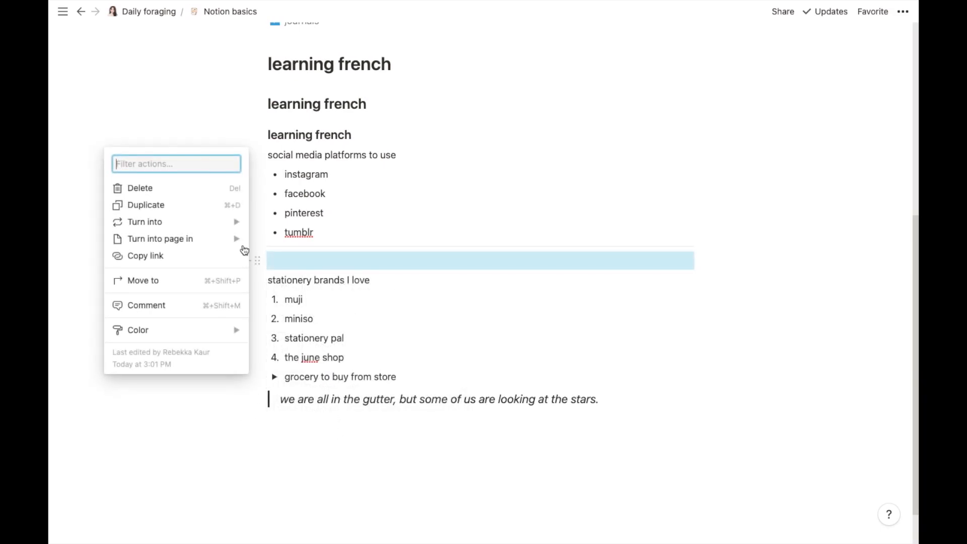
left_click(221, 191)
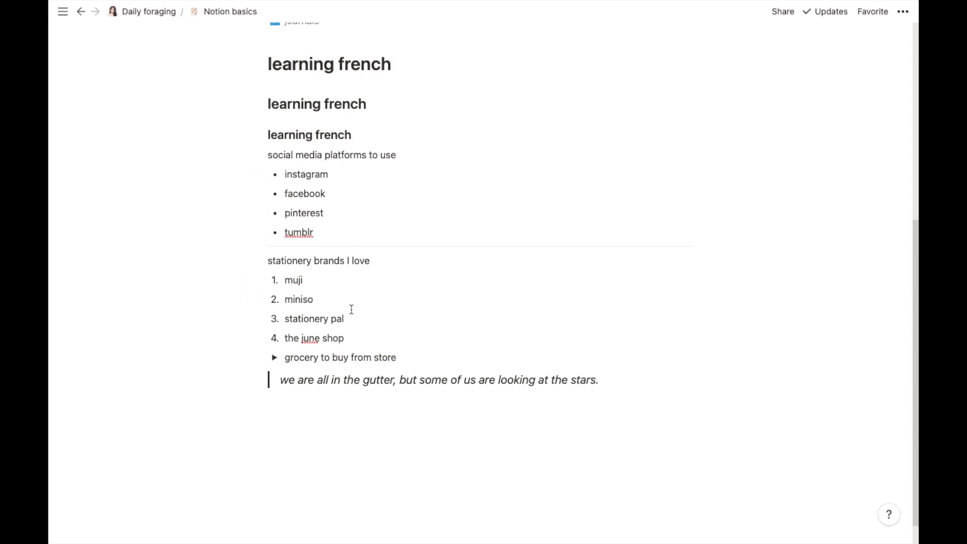
scroll(332, 363, "down", 1)
Step: Insert a link to the Daily planner page in a new block below the quote
left_click(321, 410)
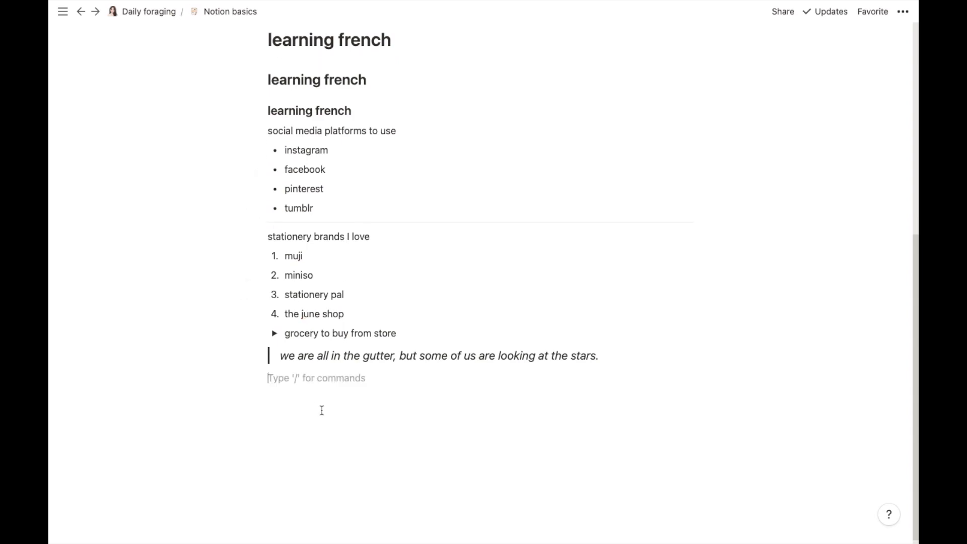
left_click(248, 379)
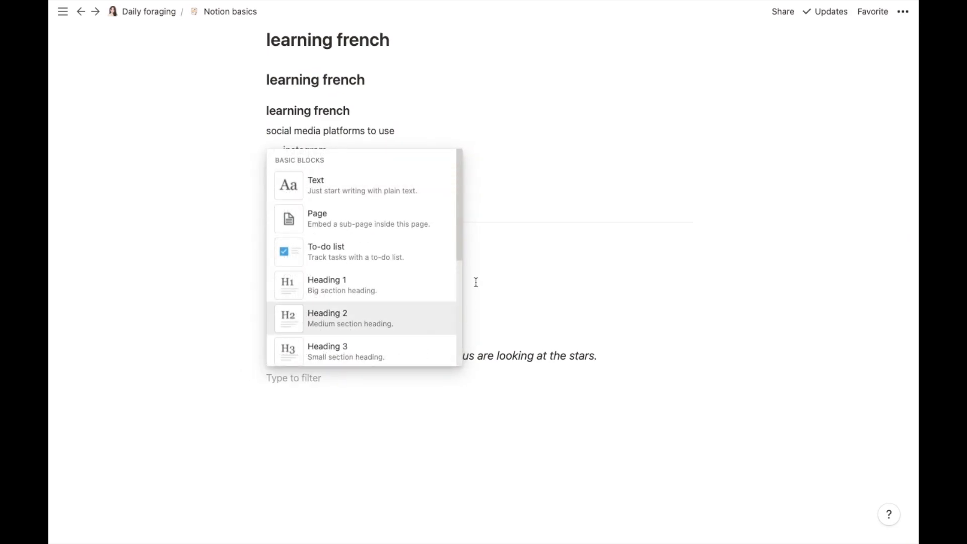
scroll(457, 259, "down", 5)
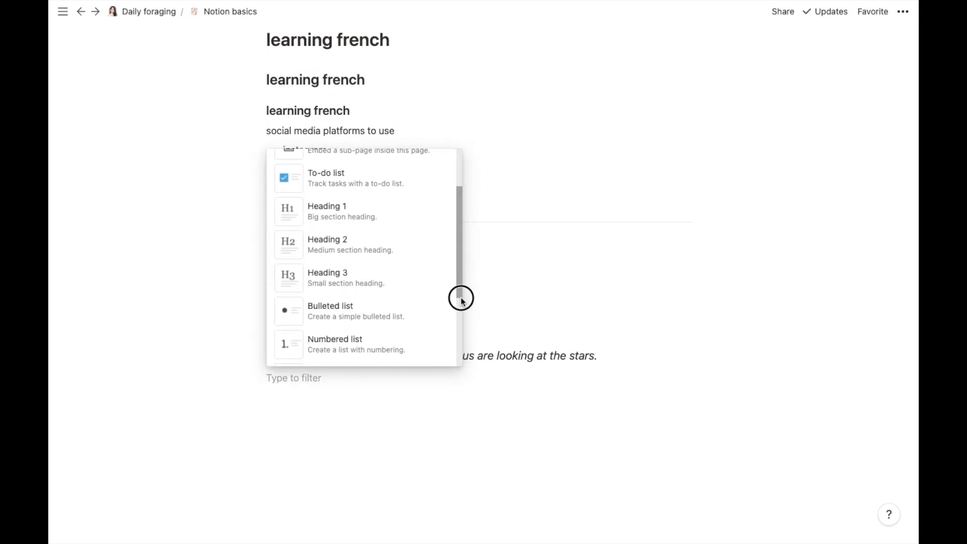
scroll(464, 351, "down", 2)
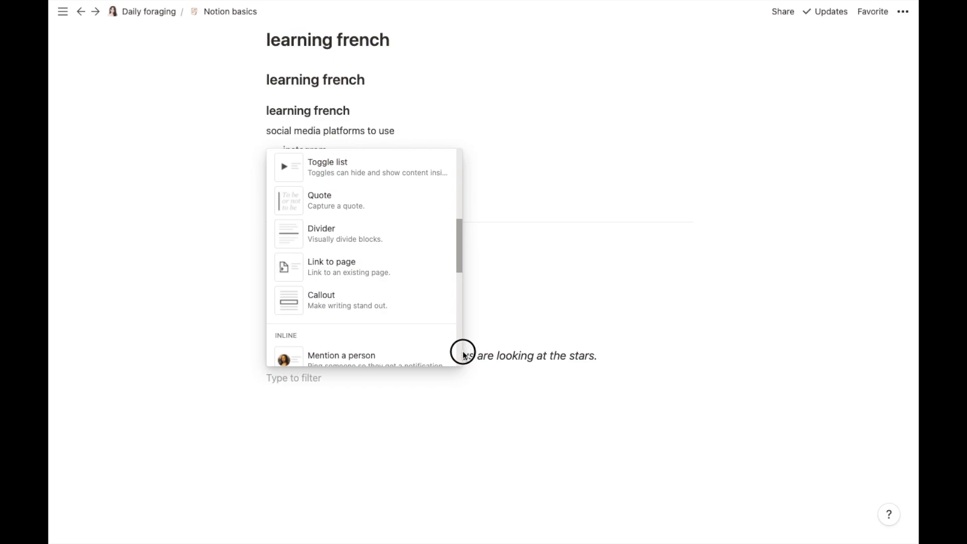
scroll(462, 347, "up", 1)
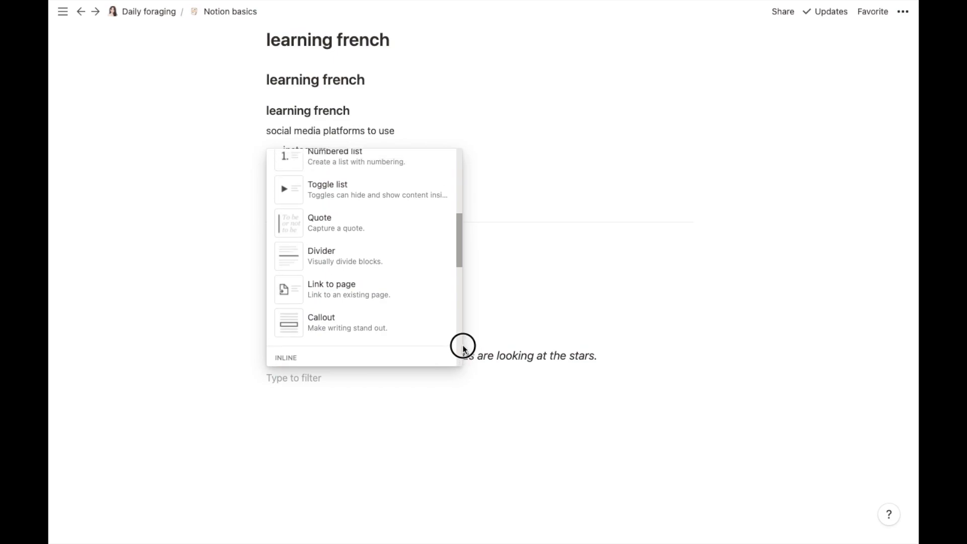
left_click(414, 297)
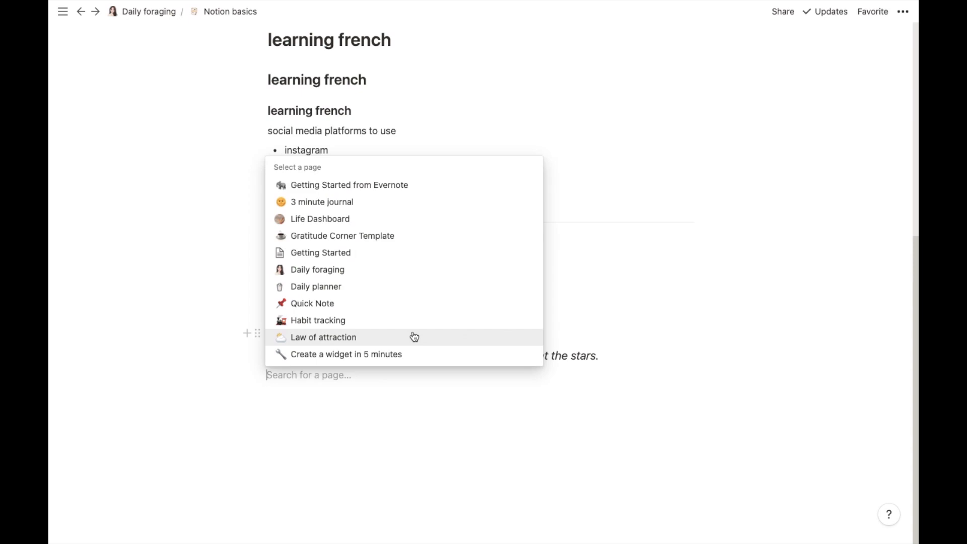
left_click(407, 287)
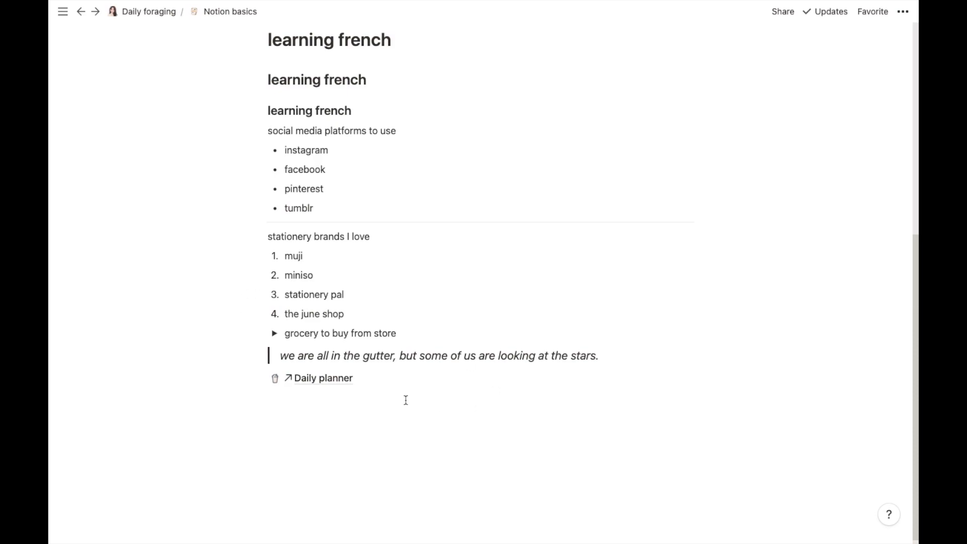
Step: Open the Daily planner link to check it, return, then go to the parent Daily foraging page
left_click(345, 382)
left_click_drag(914, 224, 914, 430)
left_click_drag(912, 318, 900, 203)
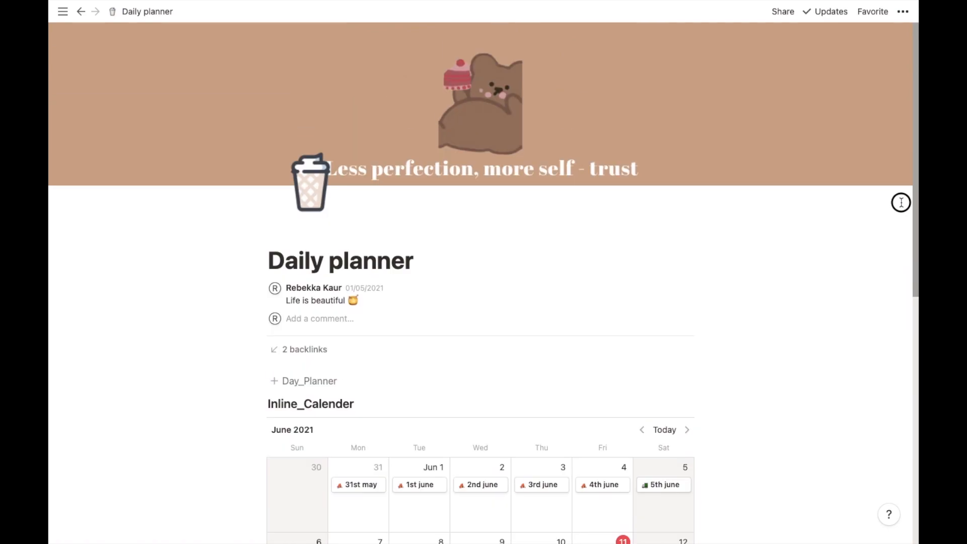
left_click(81, 11)
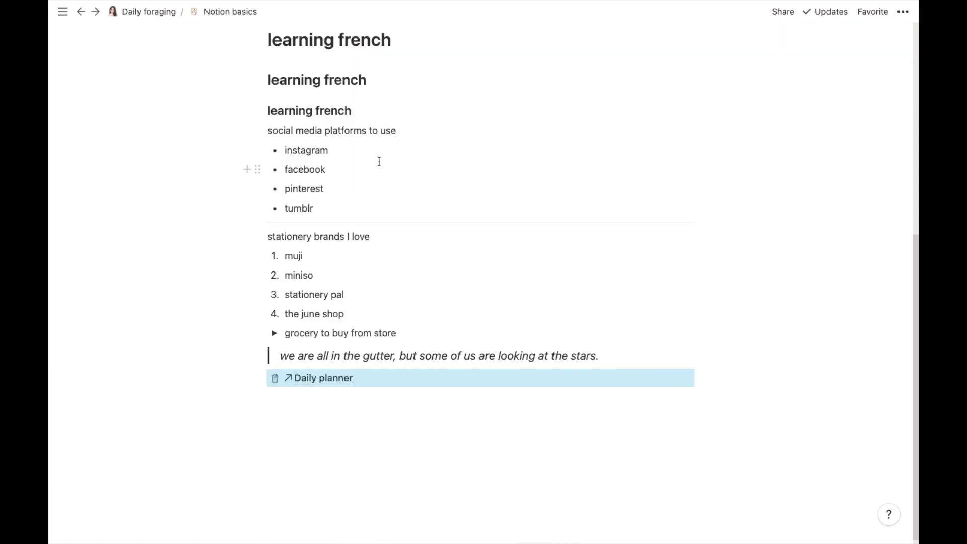
left_click(406, 427)
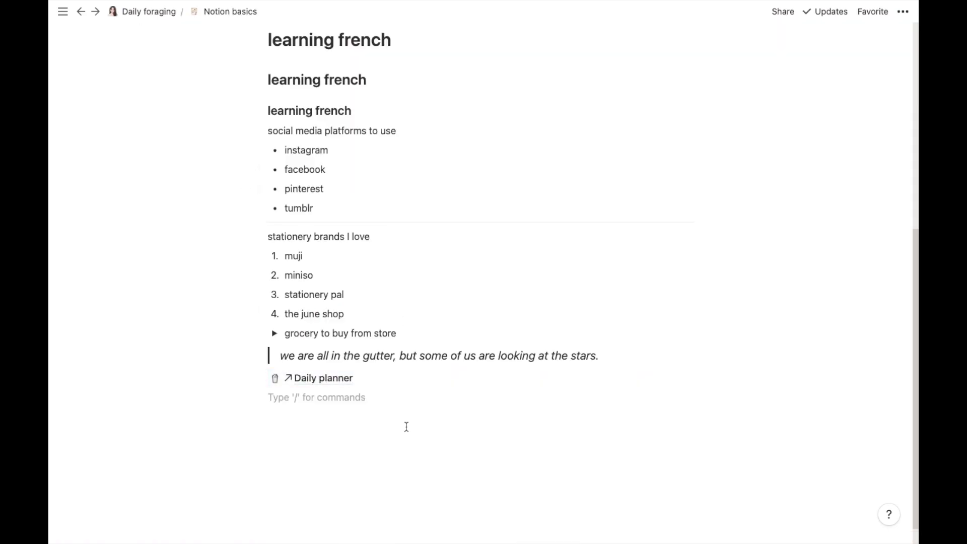
left_click(147, 14)
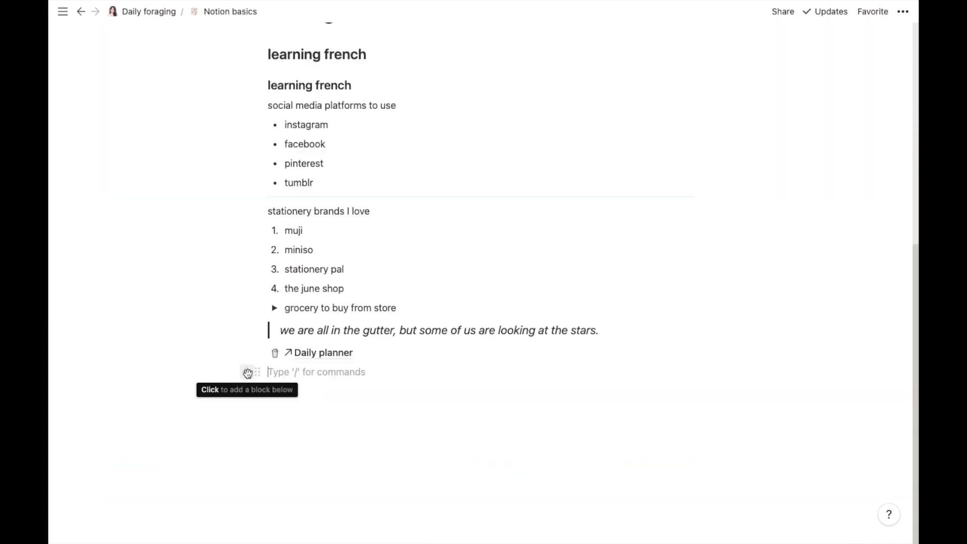
Step: Insert a callout block below the Daily planner link with the Milky Way emoji as its icon
left_click(248, 373)
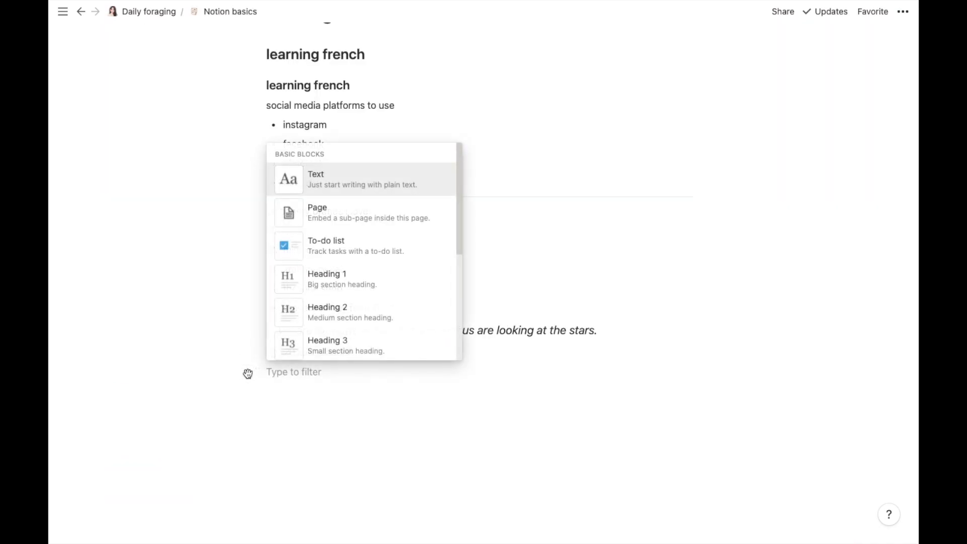
left_click_drag(459, 243, 458, 328)
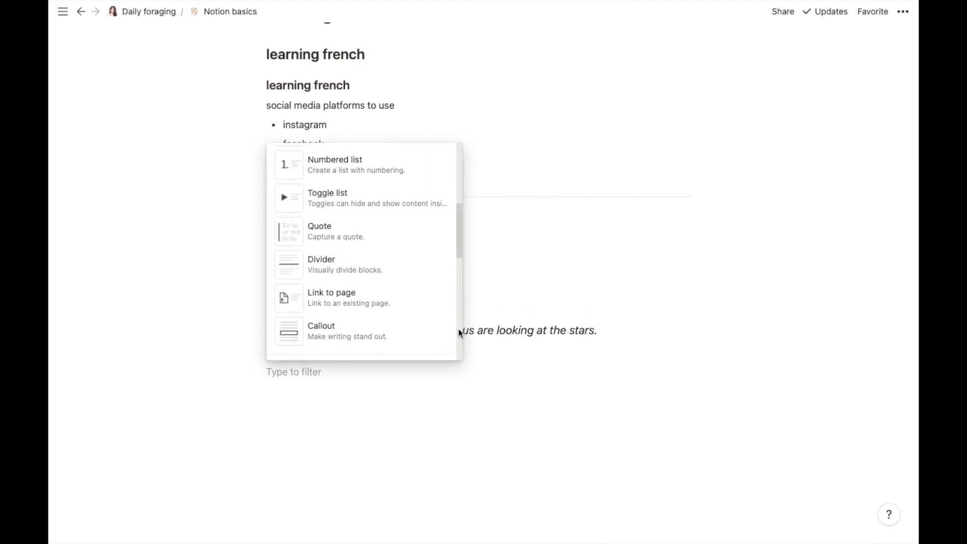
left_click(386, 328)
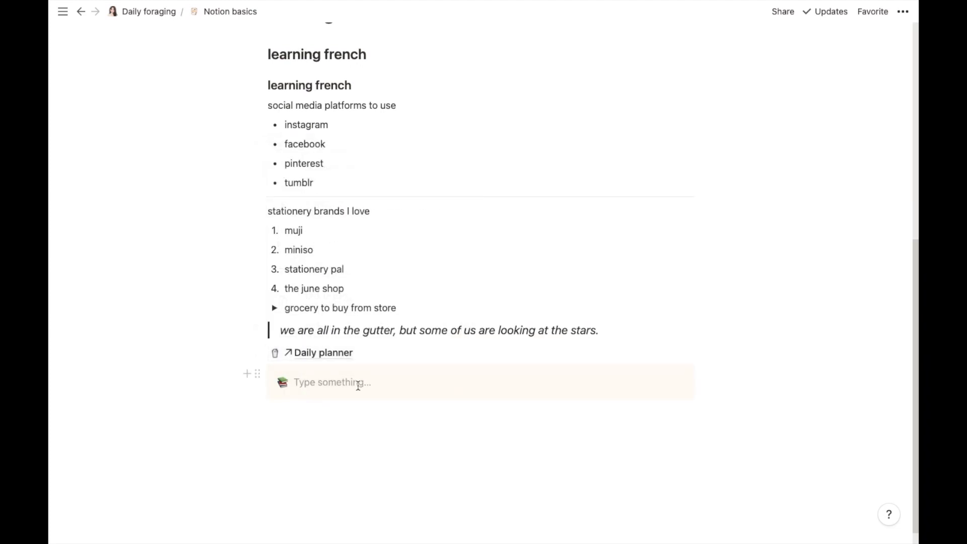
left_click(285, 381)
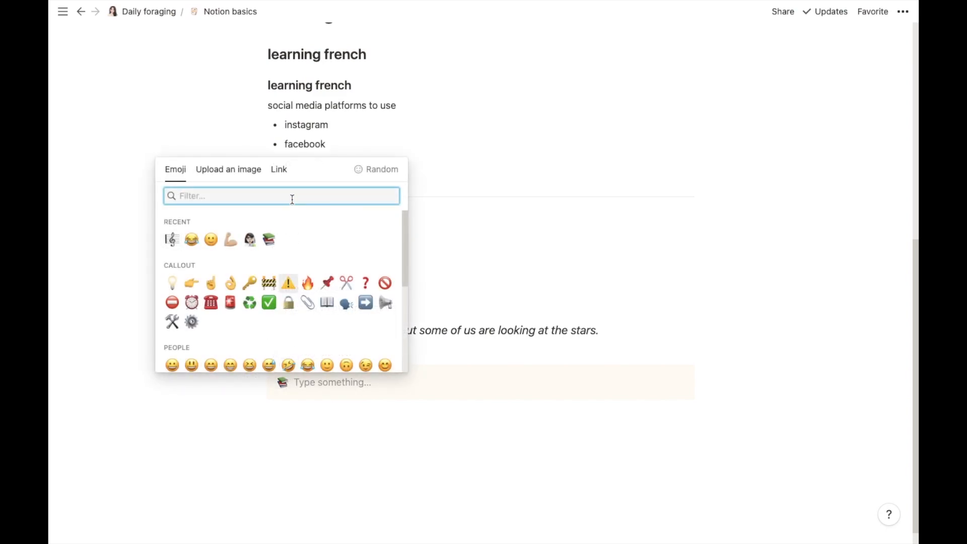
type("milk")
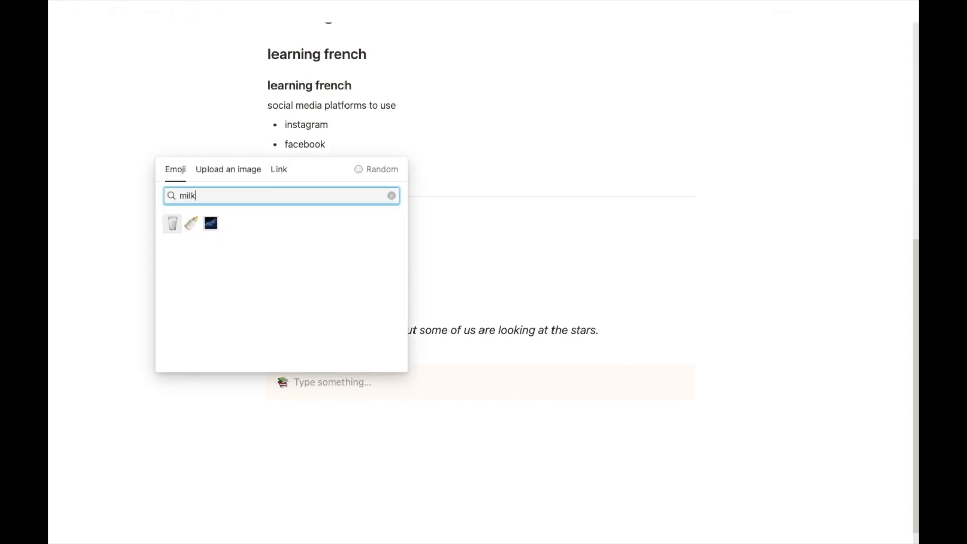
left_click(211, 223)
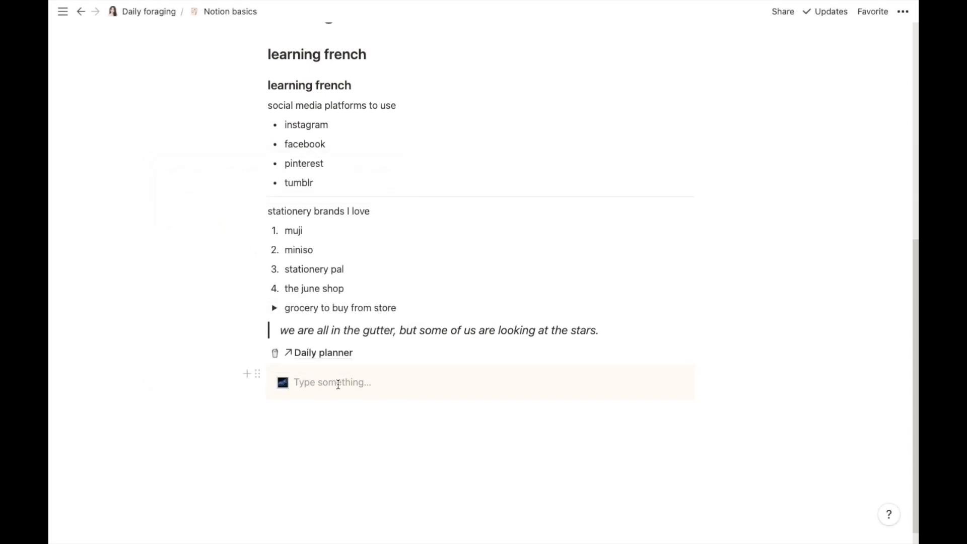
Step: Paste the Milky Way paragraph into the callout and give it a purple background
type("The Milky Way[a] is the galaxy that includes our Solar System, with the name describing the galaxy's appearance from Earth: a hazy band of light seen in the night sky formed from stars that cannot be individually distinguished by the naked eye. The term Milky Way is a translation of the Latin via lactea, from the Greek γαλακτικός κύκλος (galaktikos kýklos, \"milky circle\").[19][20][21] From Earth, the Milky Way appears as a band because its disk-shaped structure is viewed from within. Galileo Galilei first resolved the band of light into individual stars with his telescope in 1610. Until the early 1920s, most astronomers thought that the Milky Way contained all the stars in the Universe.[22] Following the 1920 Great Debate between the astronomers Harlow Shapley and Heber Curtis,[23] observations by Edwin Hubble showed that the Milky Way is just one of many galaxies.")
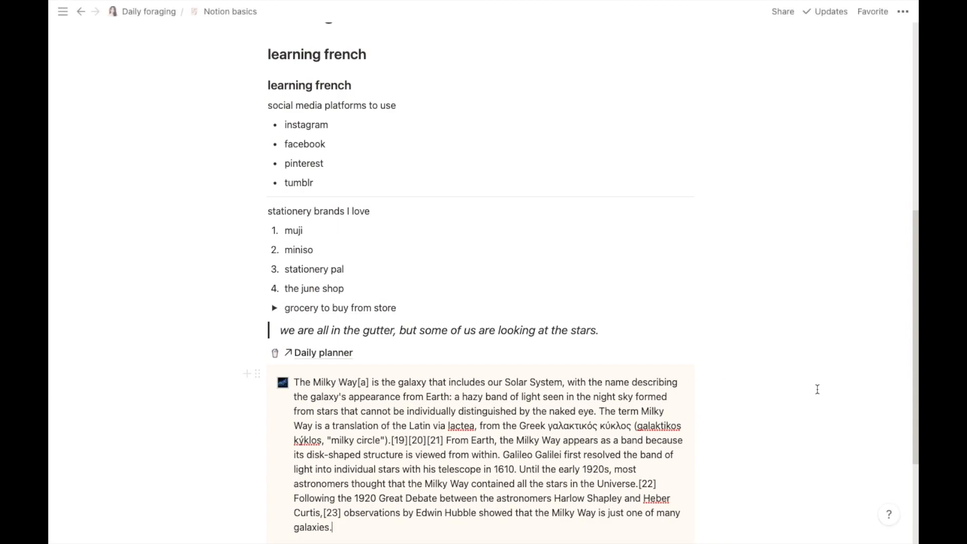
key("Return")
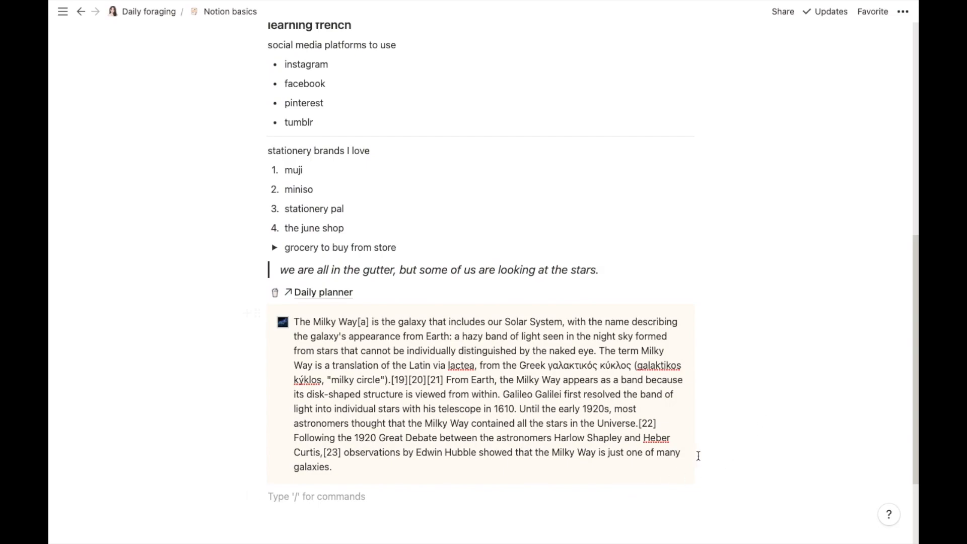
left_click(258, 313)
mouse_move(233, 382)
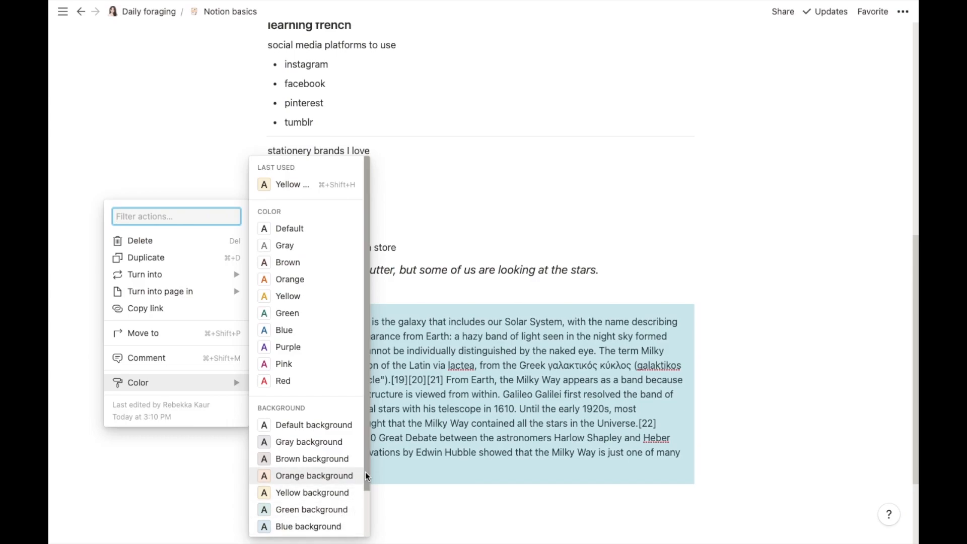
left_click_drag(366, 476, 367, 521)
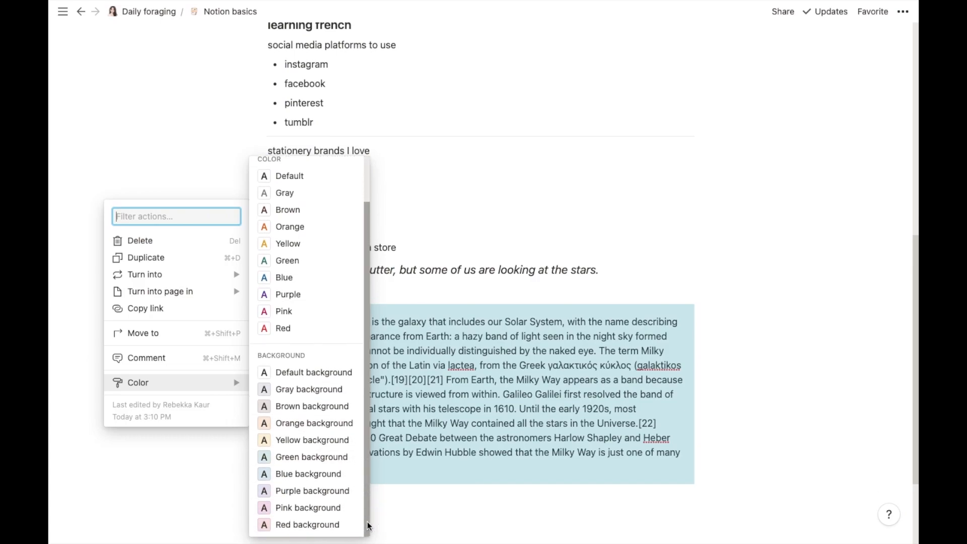
left_click(336, 491)
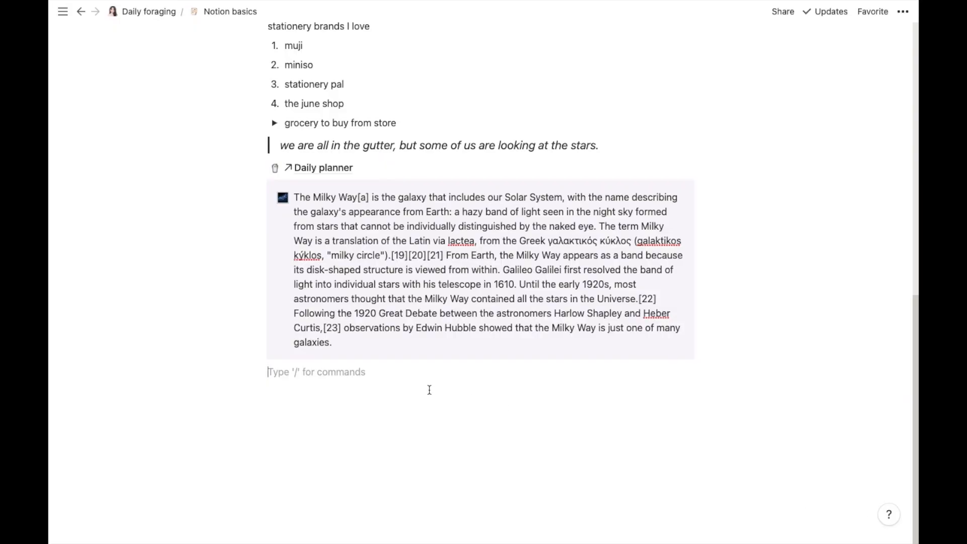
Step: Add a line mentioning a teammate followed by 'don't forget to drop a mail containing science notes.'
left_click(250, 373)
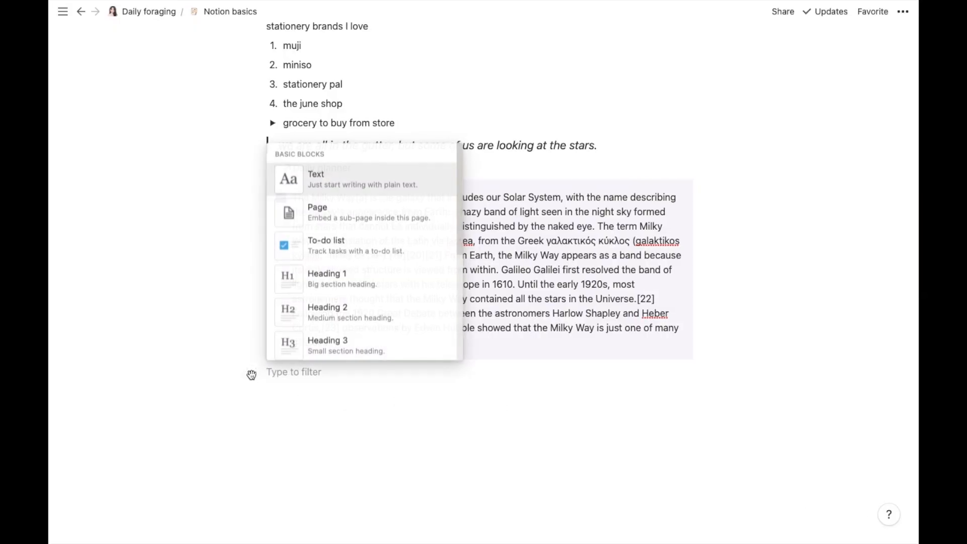
left_click_drag(459, 243, 462, 390)
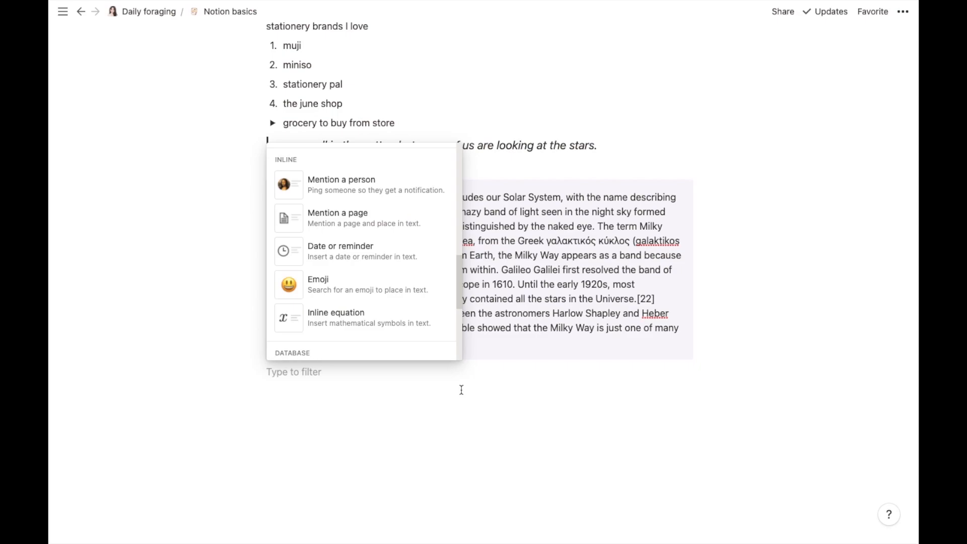
left_click(429, 197)
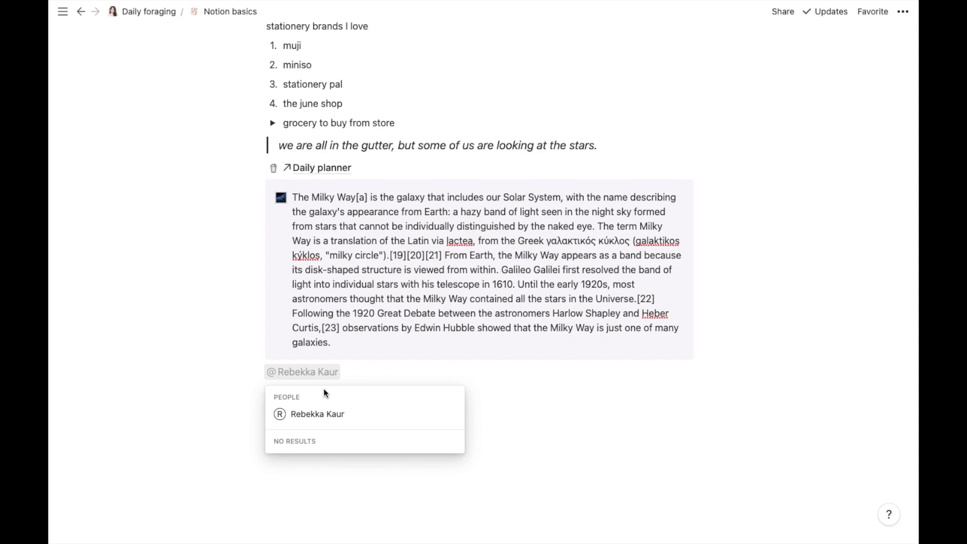
left_click(330, 414)
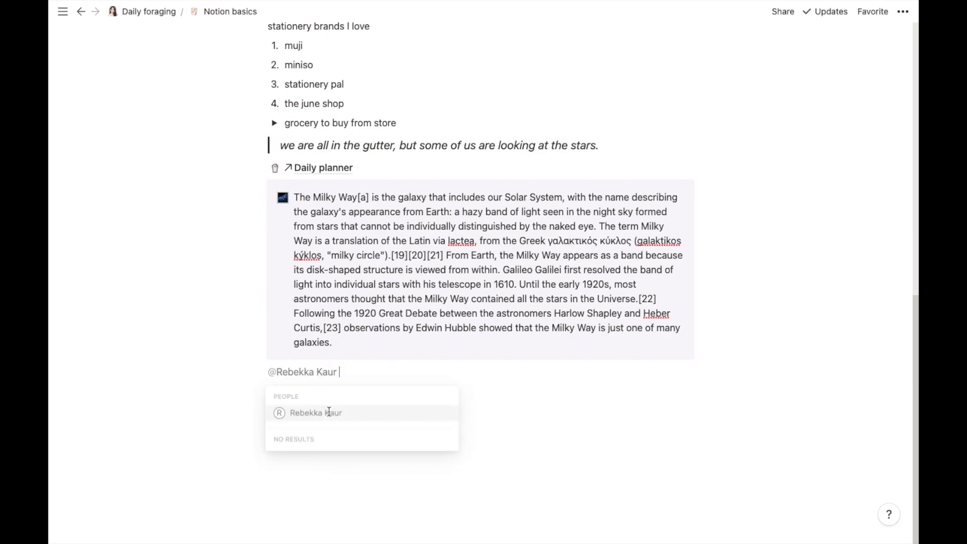
type("do")
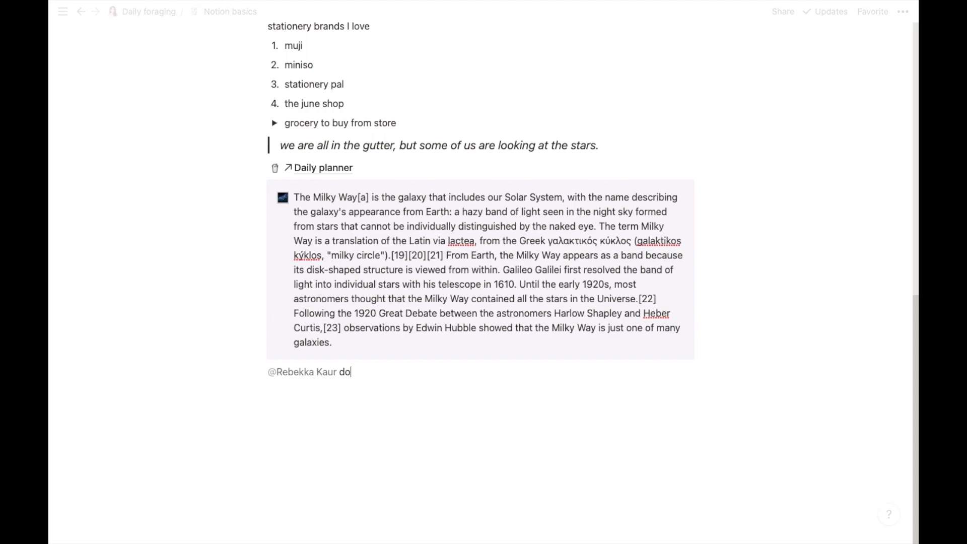
type("n't forget to drop ")
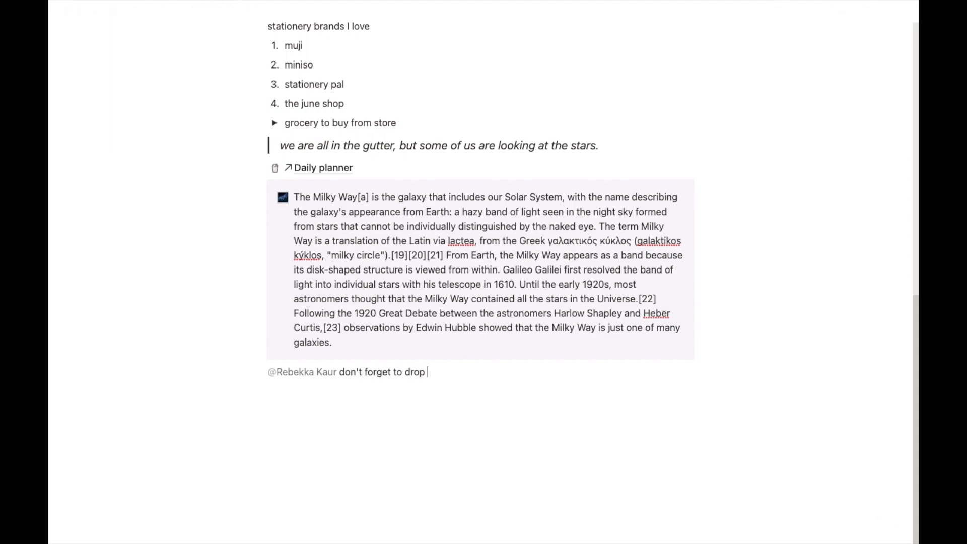
type("a mail containing science notes")
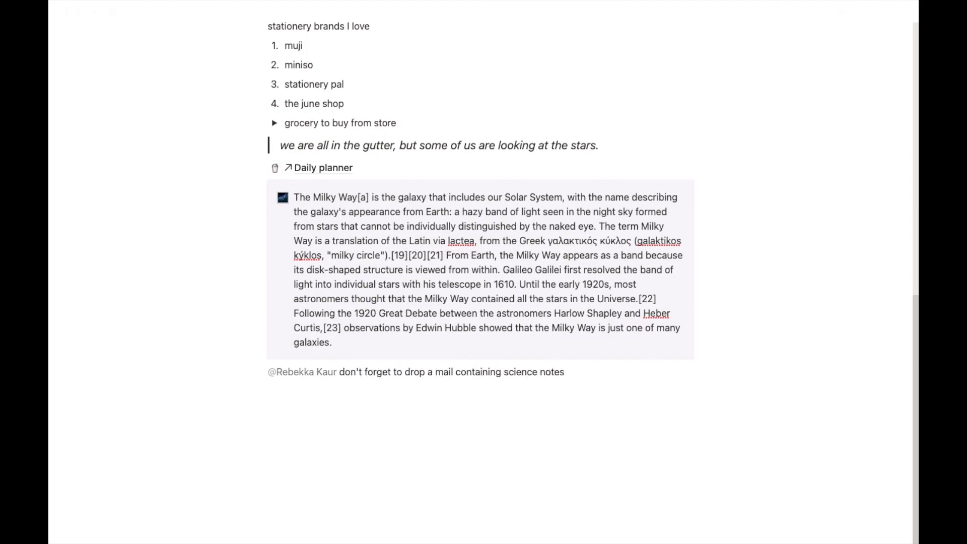
type(".")
scroll(572, 379, "down", 1)
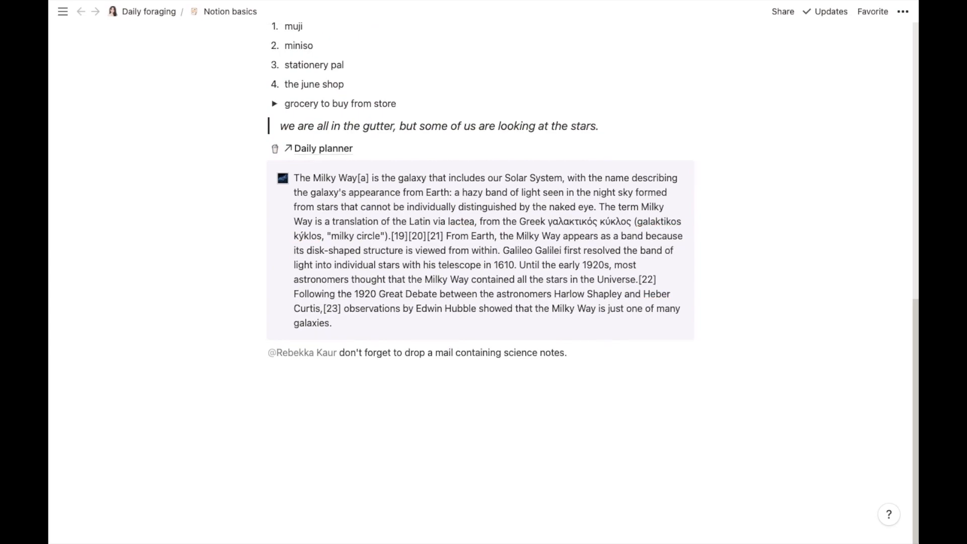
left_click(353, 370)
Step: Mention the Series page inline at the start of the new line
type("/")
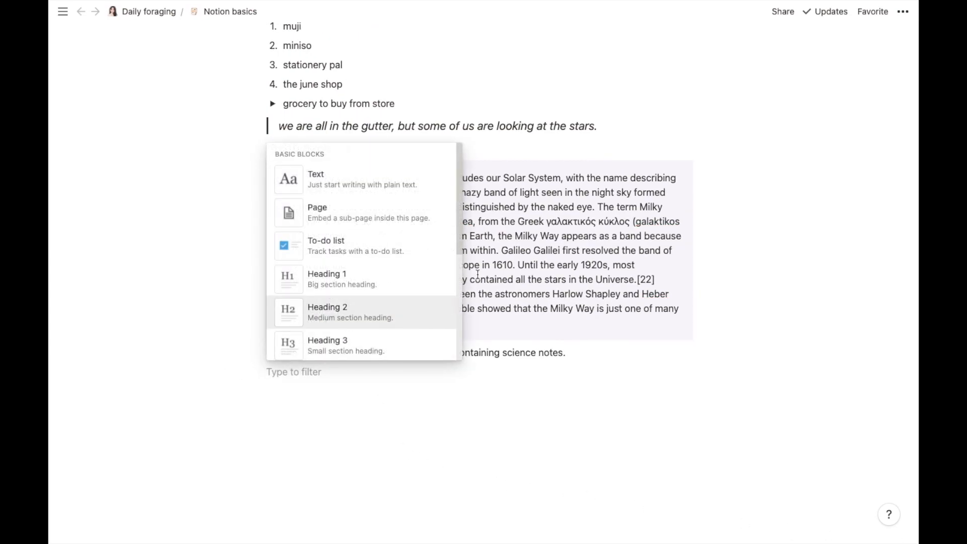
left_click_drag(457, 219, 459, 358)
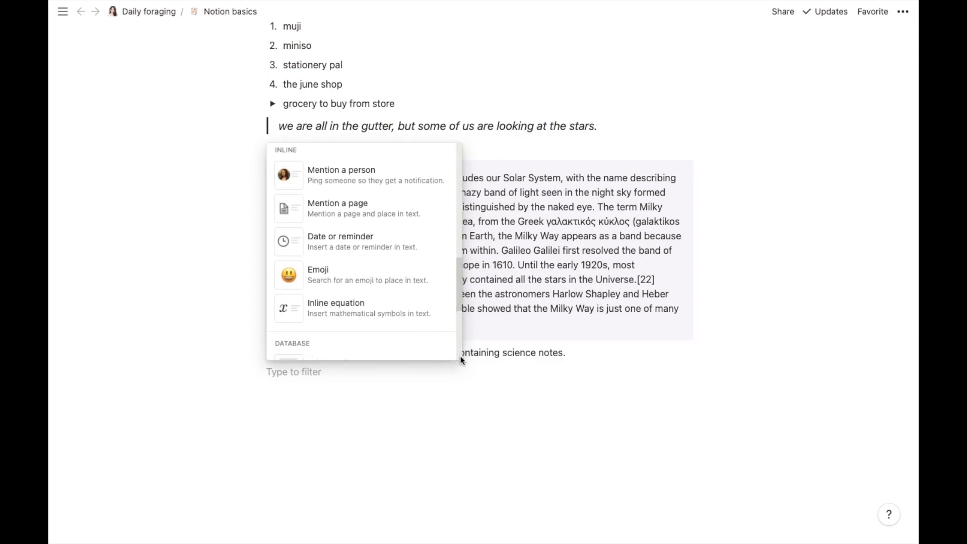
left_click(404, 223)
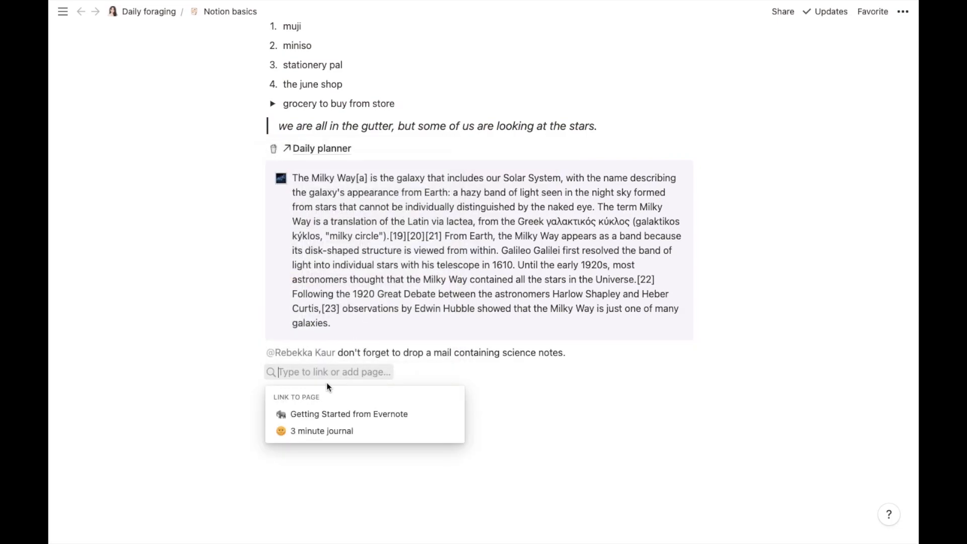
type("series")
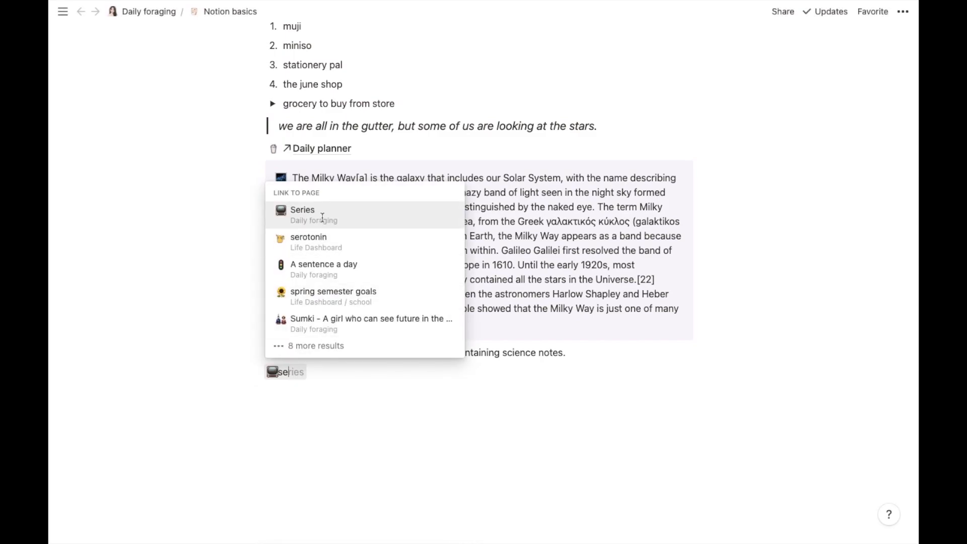
left_click(322, 224)
Step: Follow it with 'hey', a teammate mention and 'check out this list to choose the series you want to binge watch tonight'
type("he")
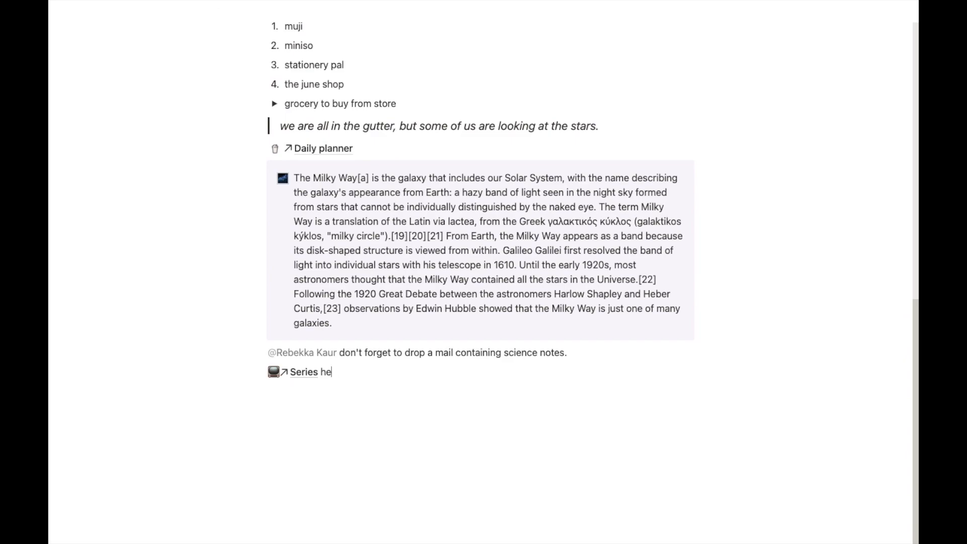
type("u@re")
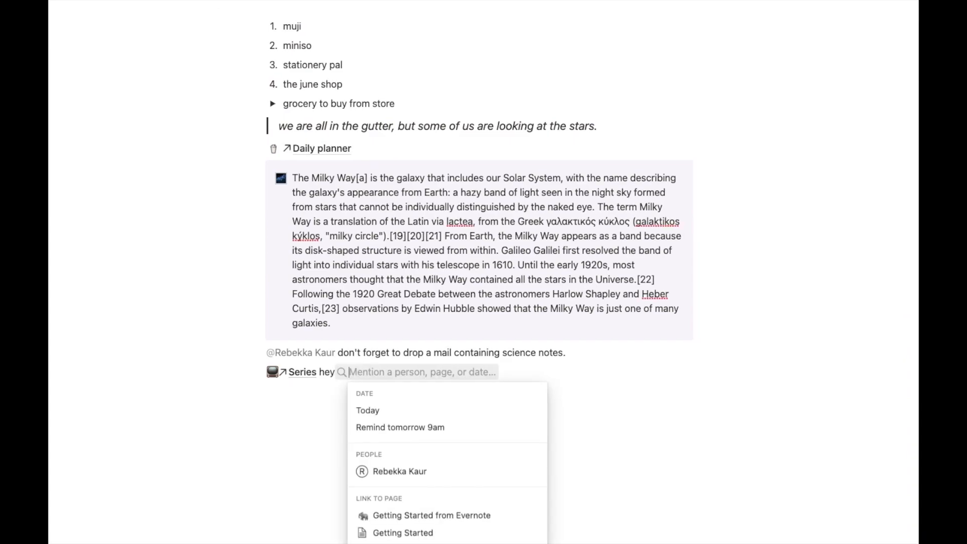
type("bekk")
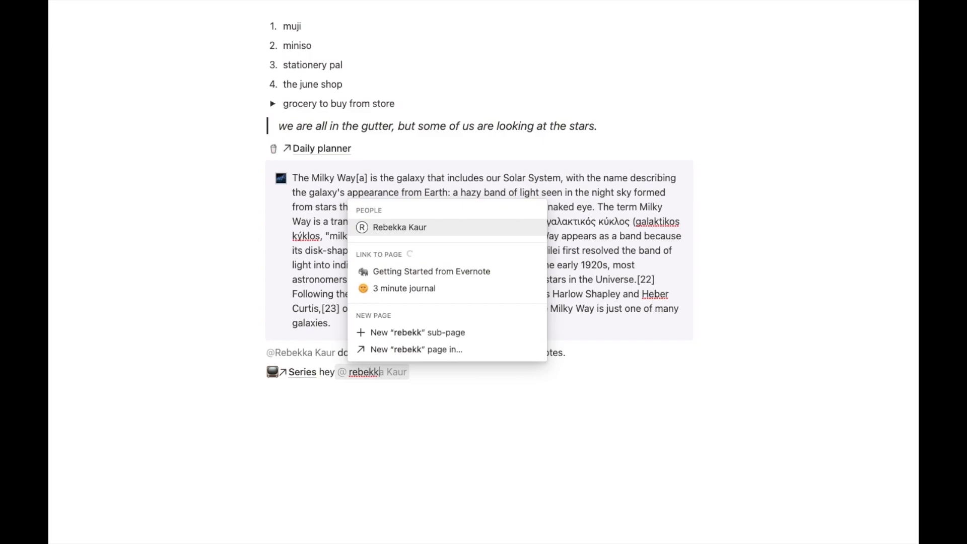
key("Up")
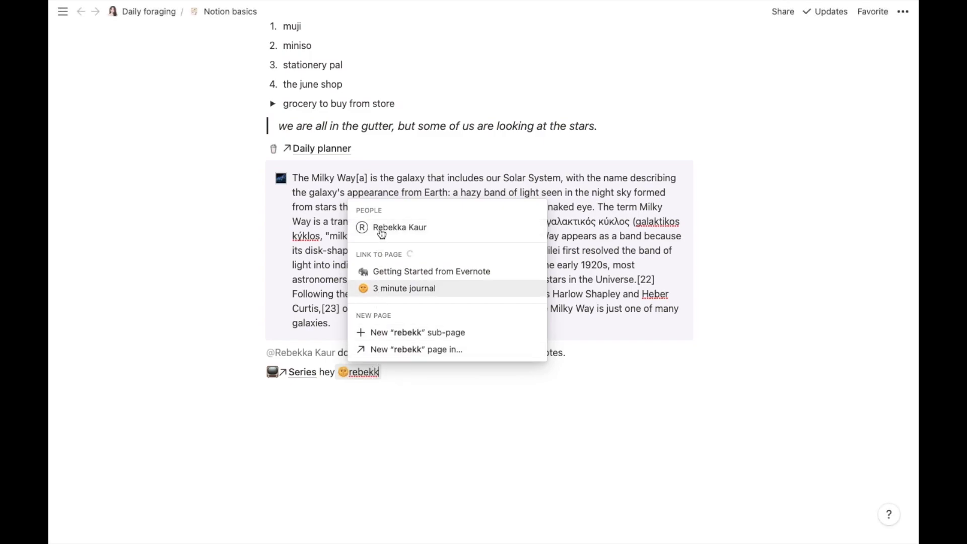
left_click(388, 262)
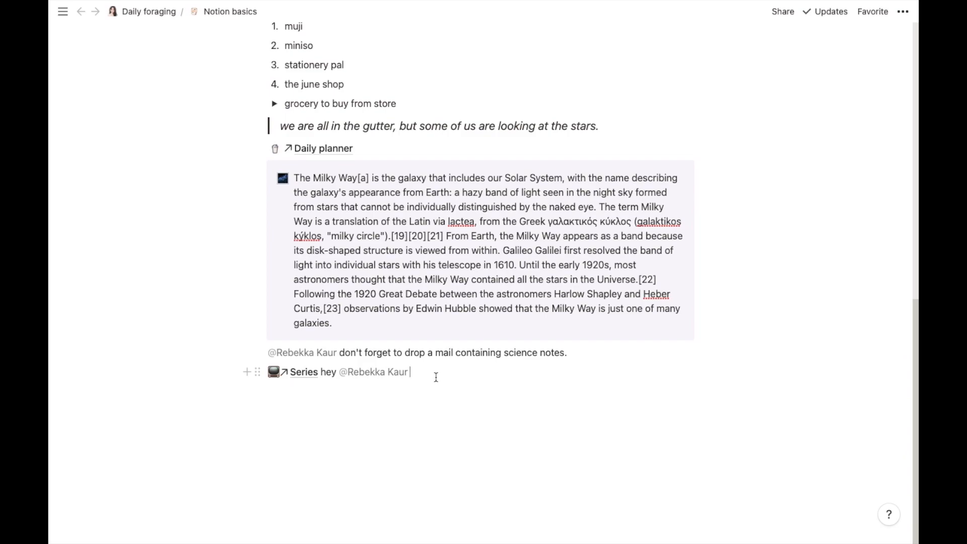
type("check out this")
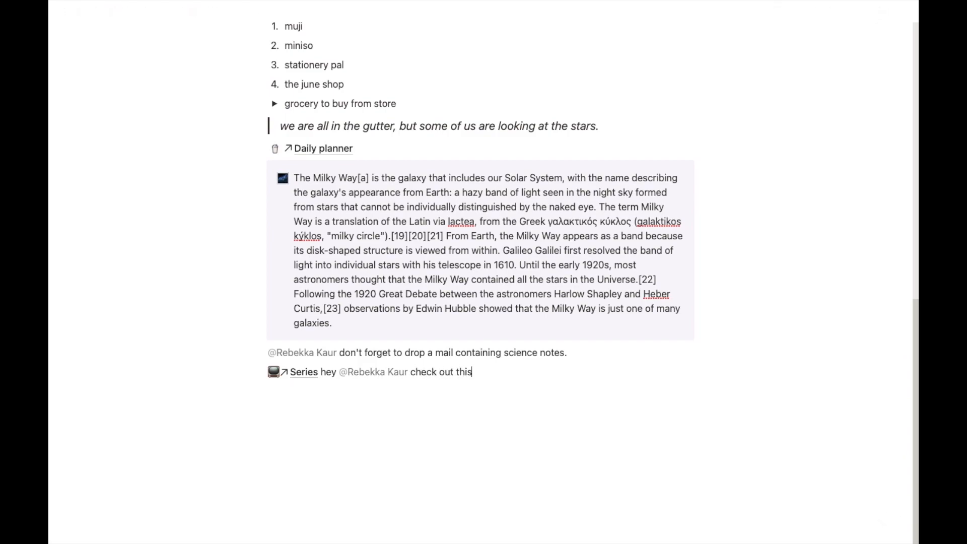
type(" list to choose the series yo")
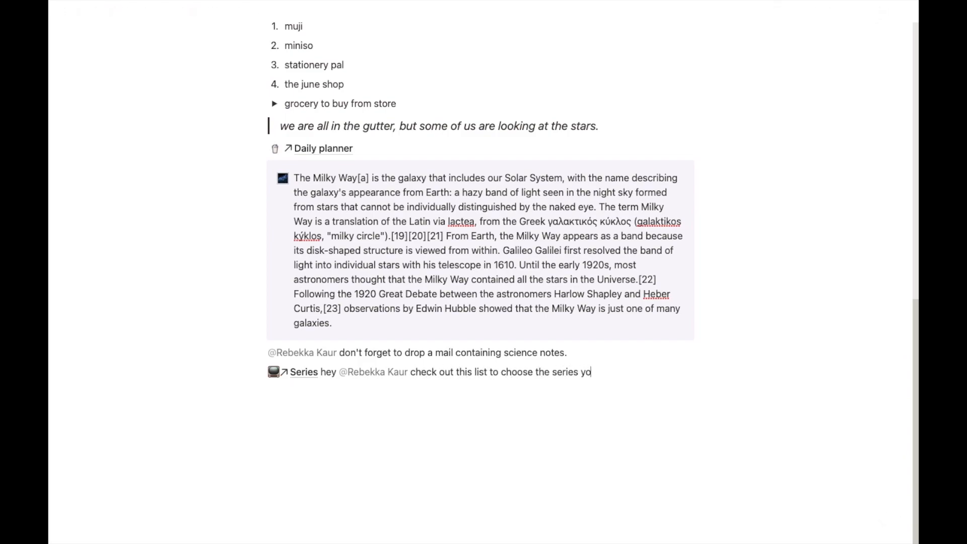
type("u want to binge watch tonight")
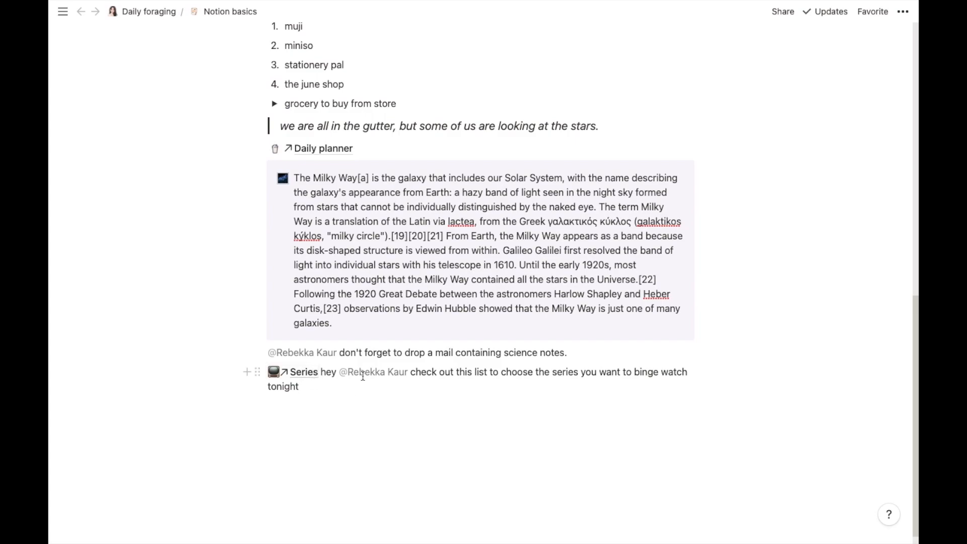
Step: Insert a Dec 1, 2021 date mention on a new line and write 'you have a flight to catch' after it
left_click(267, 405)
left_click(249, 406)
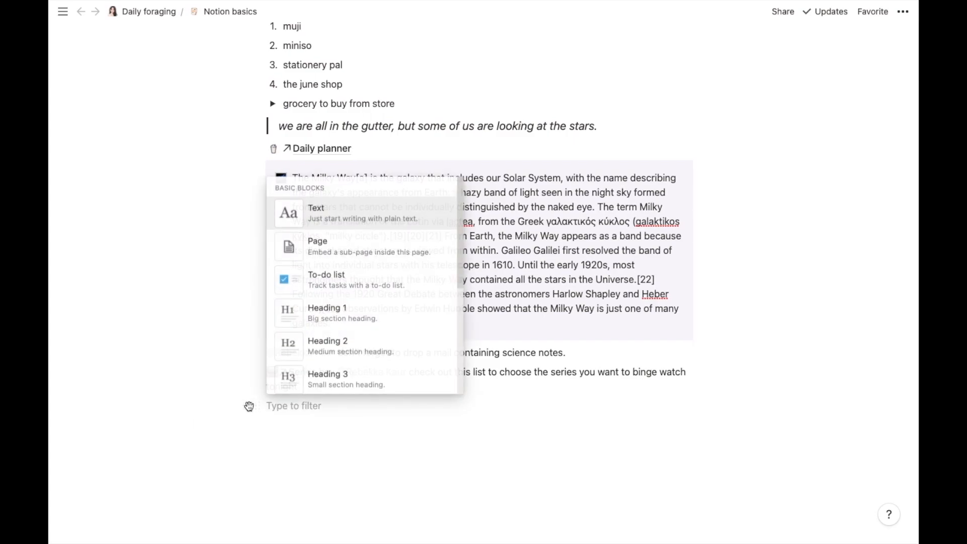
left_click_drag(458, 235, 458, 363)
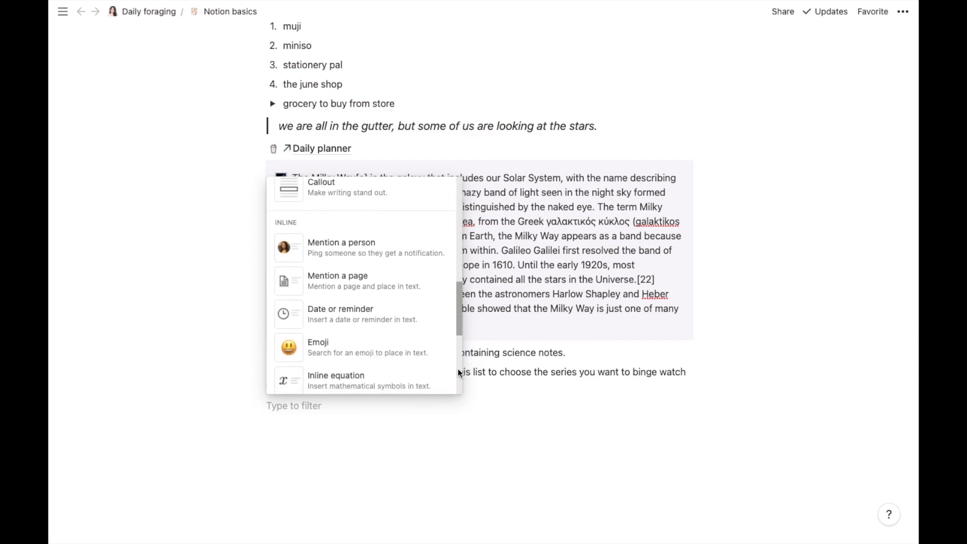
left_click(365, 330)
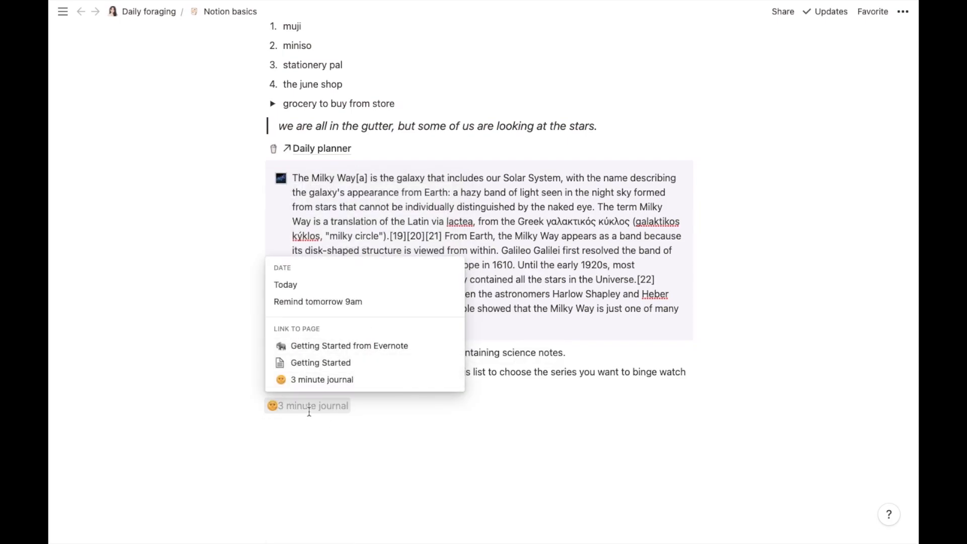
type("12")
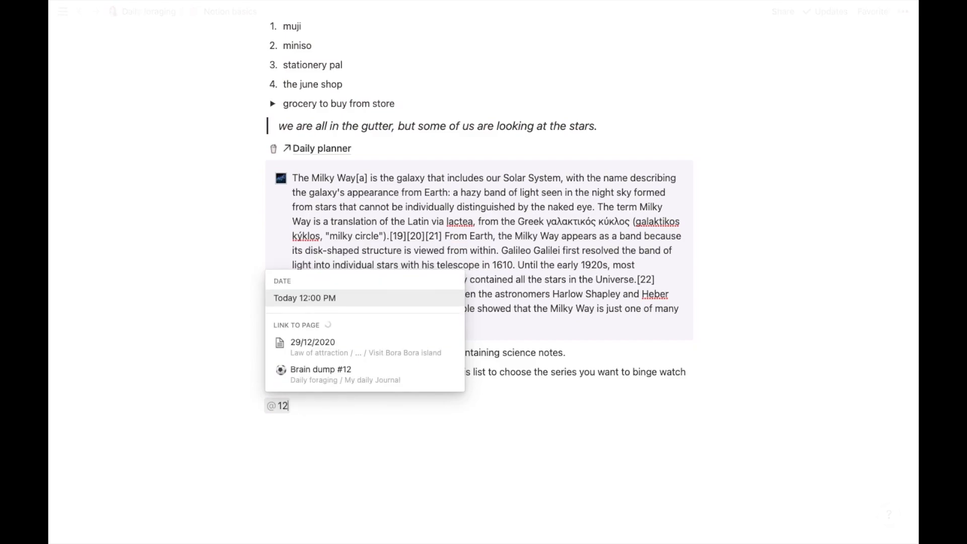
type("/01")
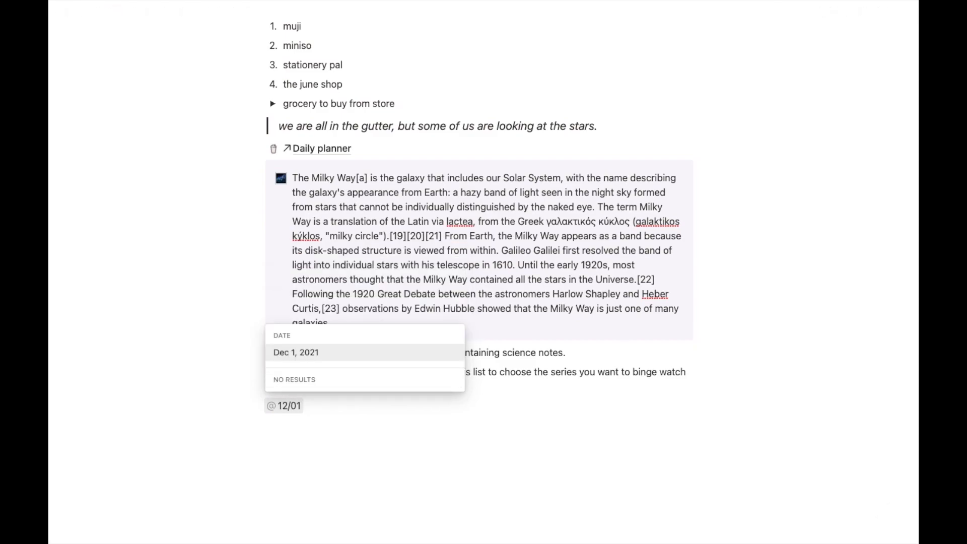
left_click(296, 352)
type("you have a df")
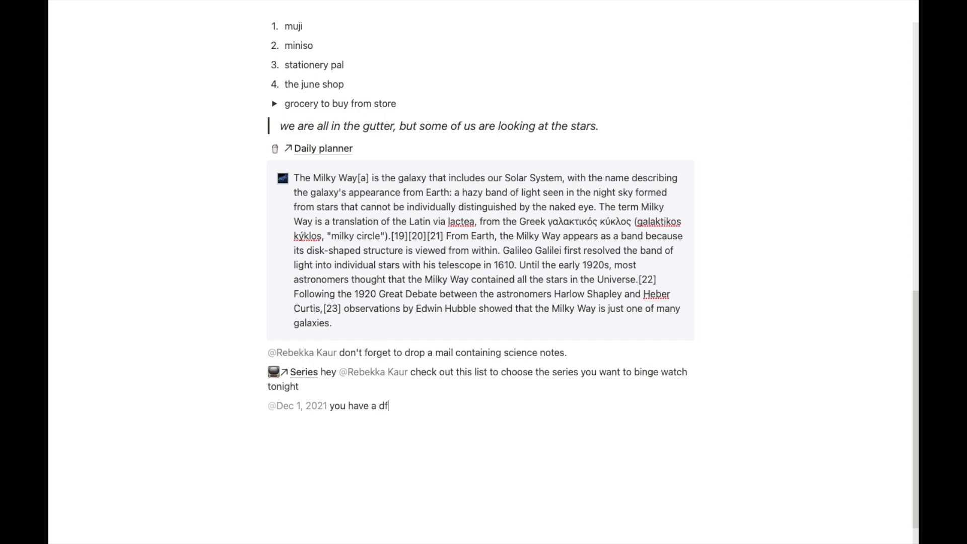
key("BackSpace")
key("BackSpace")
key("BackSpace")
type("flight to catch")
key("Return")
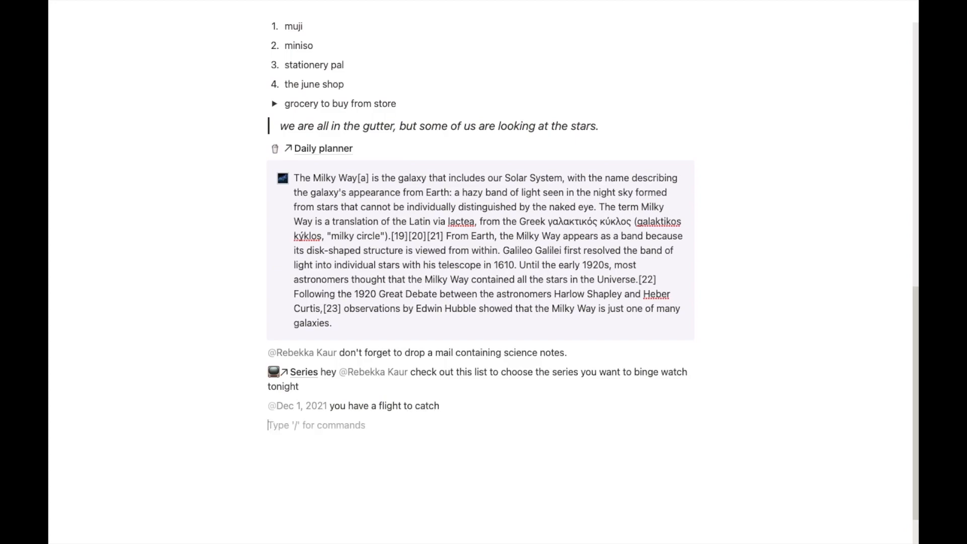
Step: Insert a Tomorrow date mention, type the birthday note, and end the line with a teammate mention
left_click(252, 425)
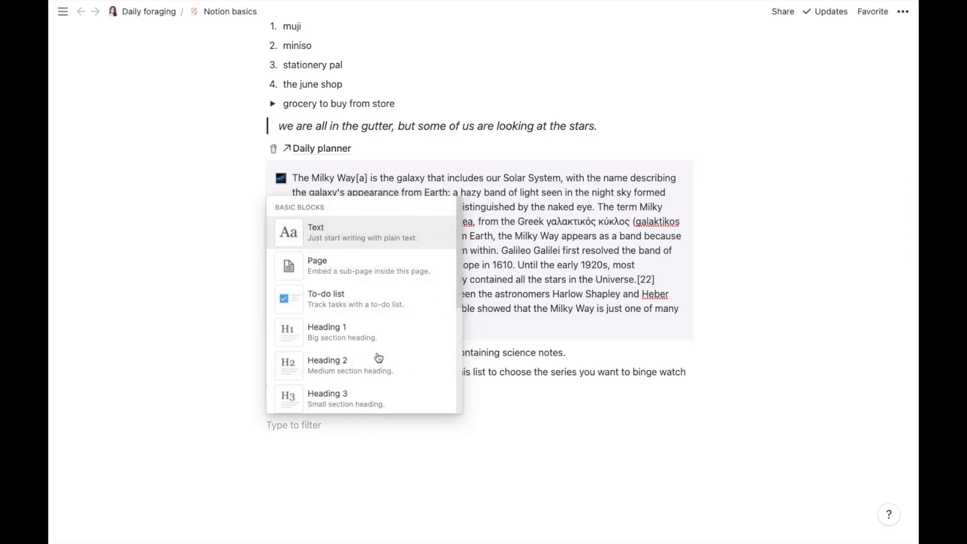
left_click_drag(461, 241, 460, 393)
left_click(384, 281)
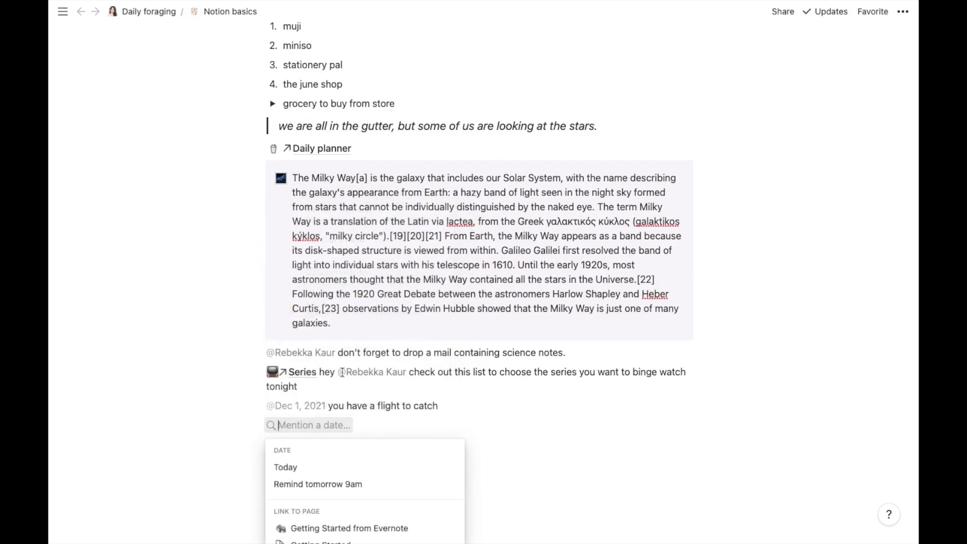
type("tomo")
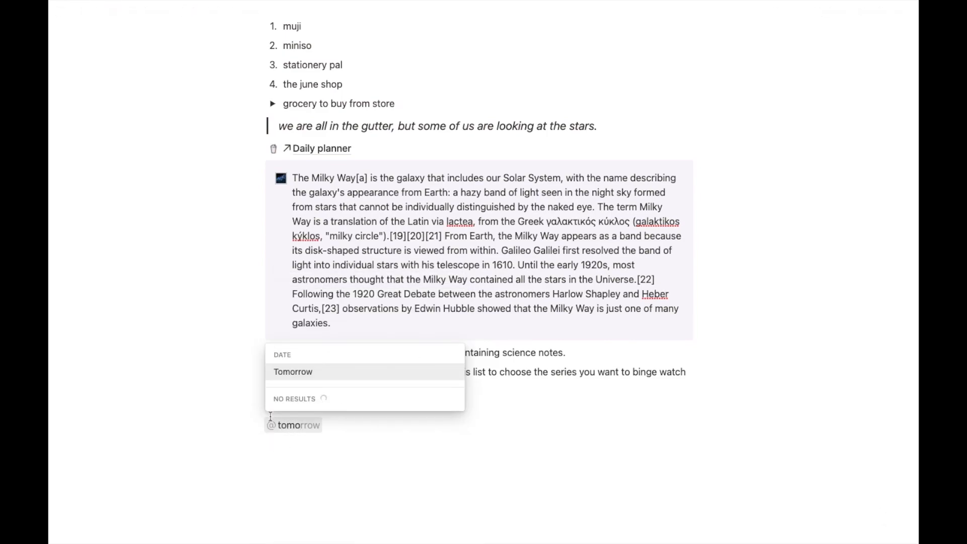
left_click(304, 373)
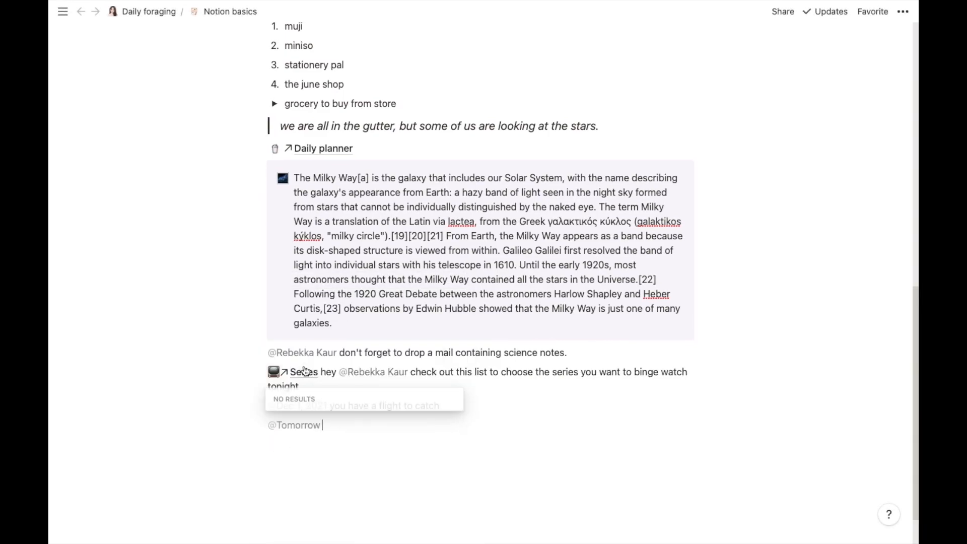
type("is")
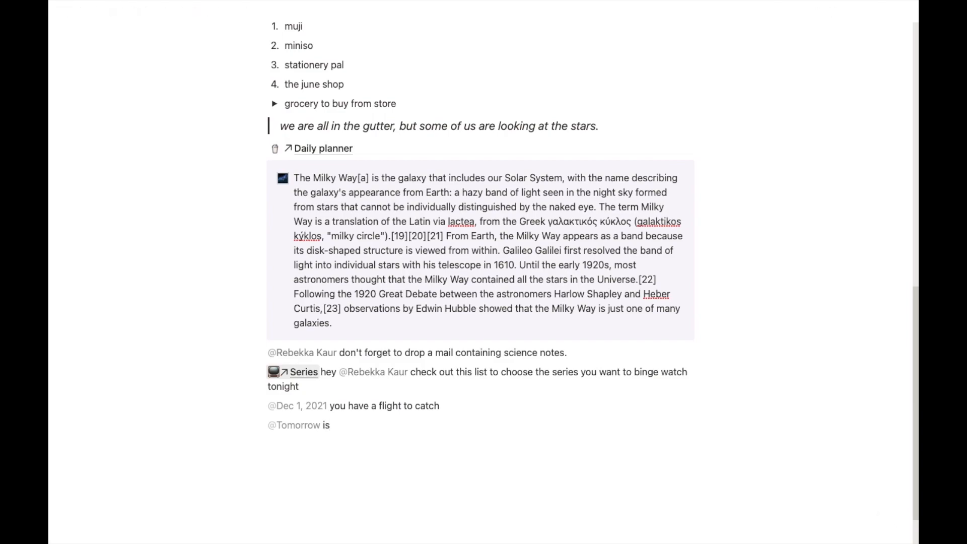
type(" john's birthday")
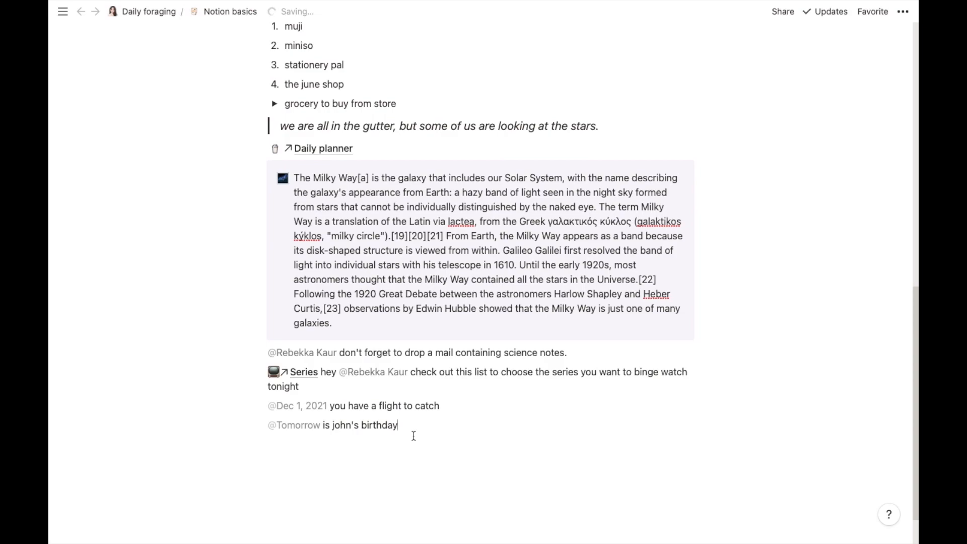
type("@rebe")
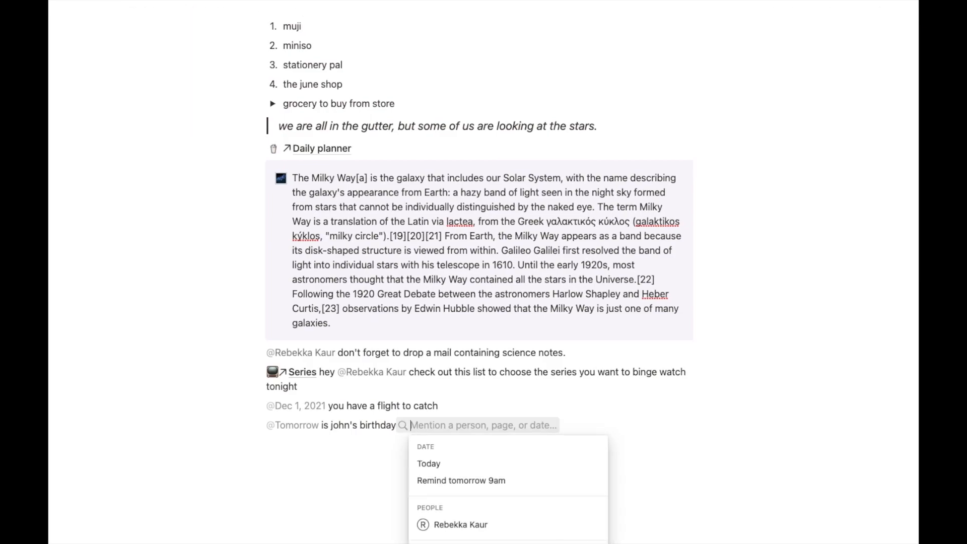
type("kka")
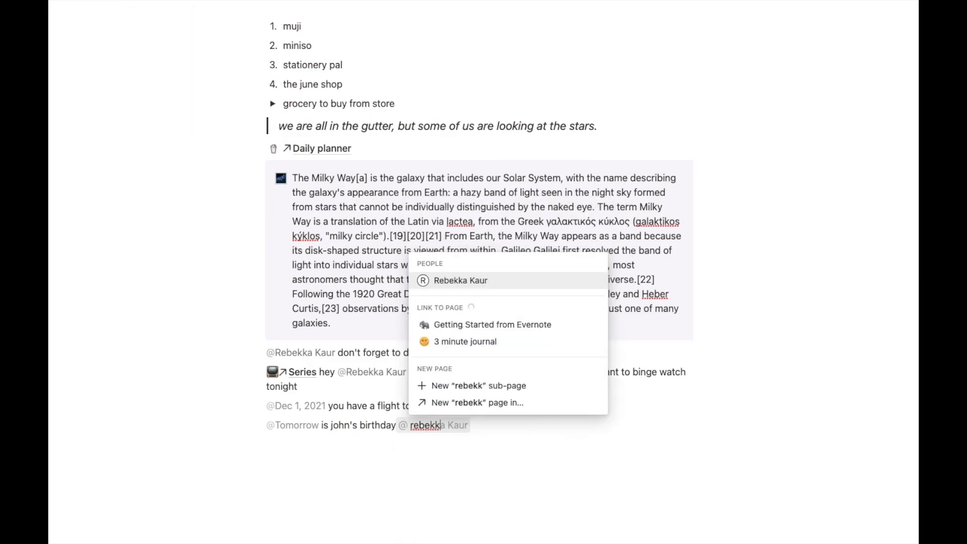
left_click(449, 281)
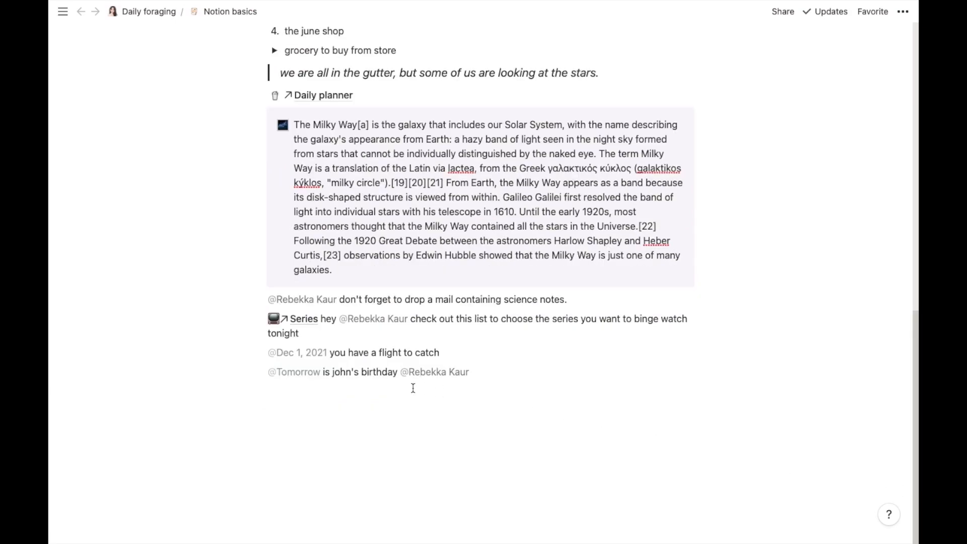
Step: Create a new line below the birthday note and insert the sparkles emoji on it
left_click(350, 398)
left_click(249, 393)
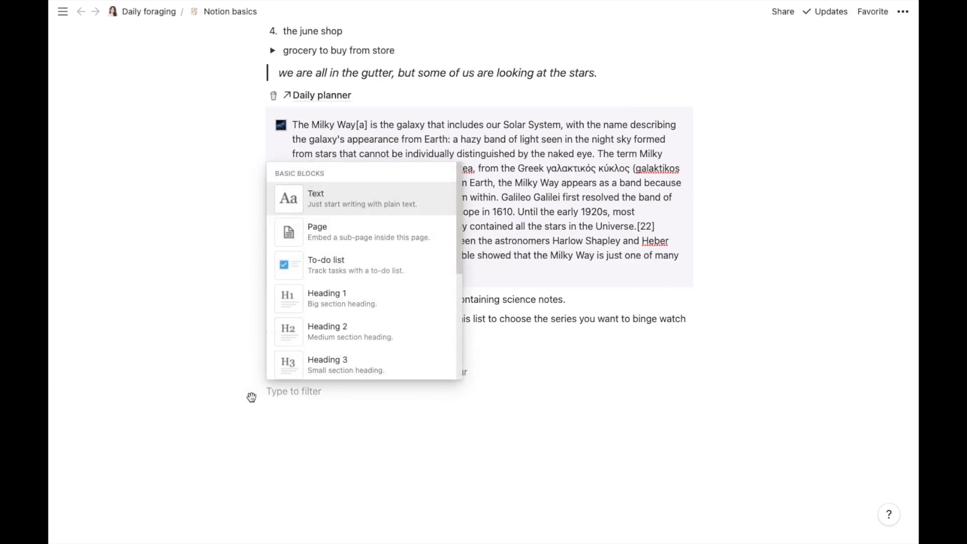
left_click_drag(460, 248, 462, 392)
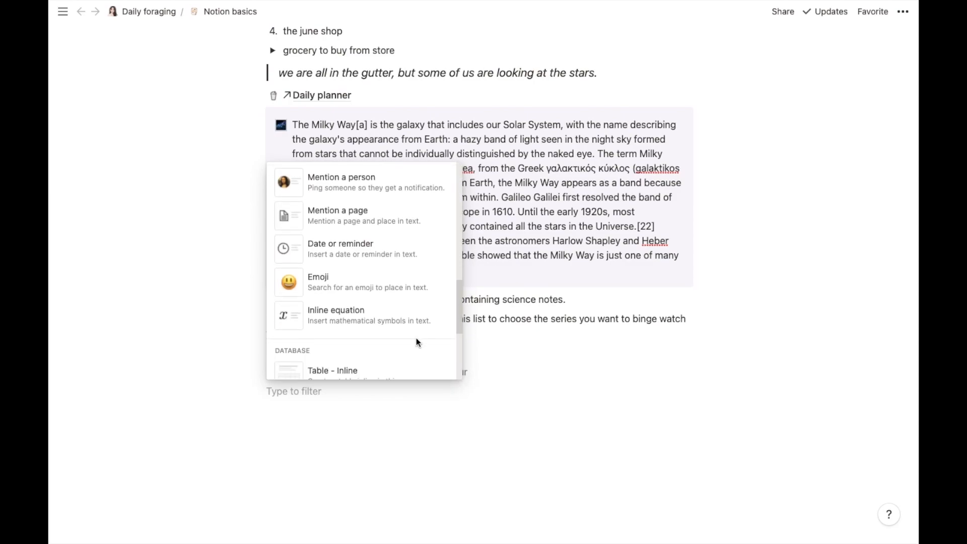
left_click(387, 292)
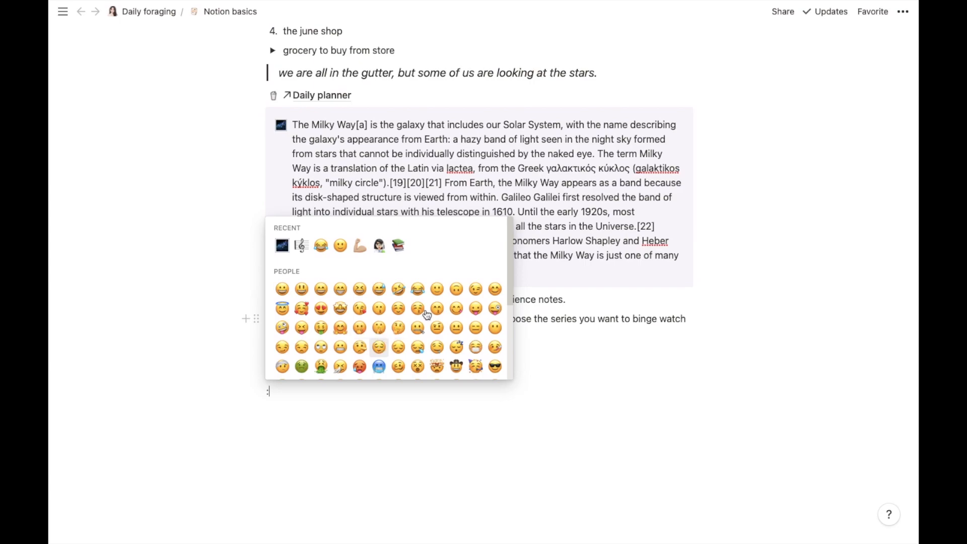
left_click_drag(508, 267, 516, 400)
left_click_drag(509, 317, 515, 418)
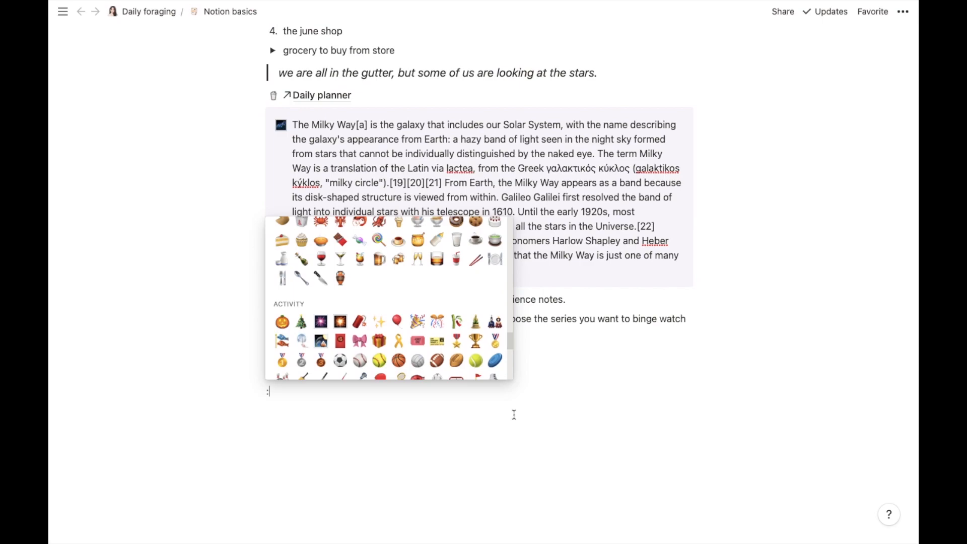
left_click_drag(510, 341, 515, 422)
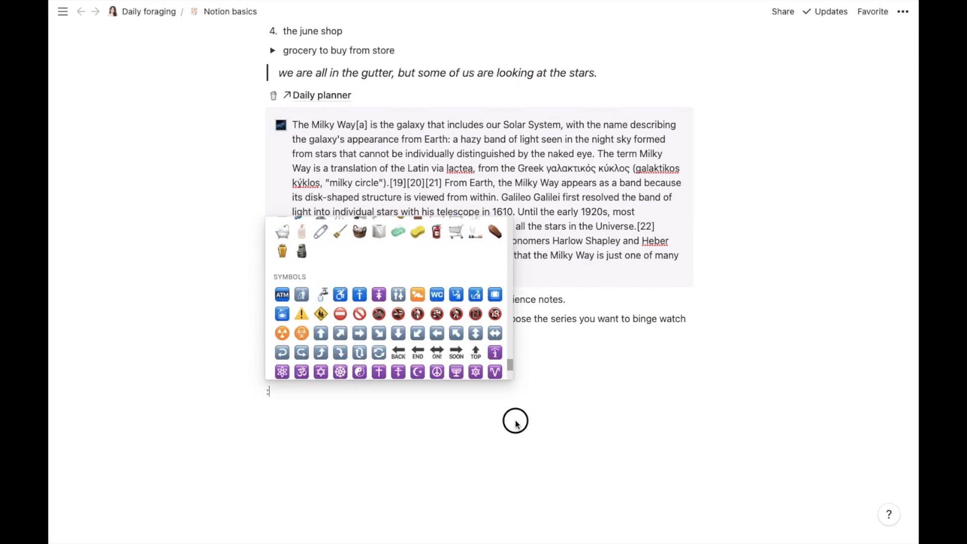
left_click_drag(511, 363, 508, 323)
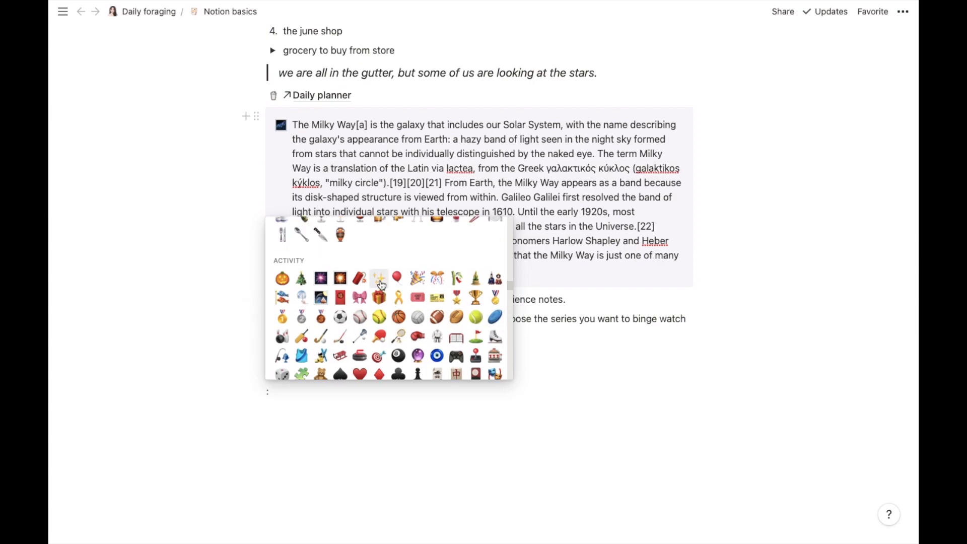
left_click(379, 279)
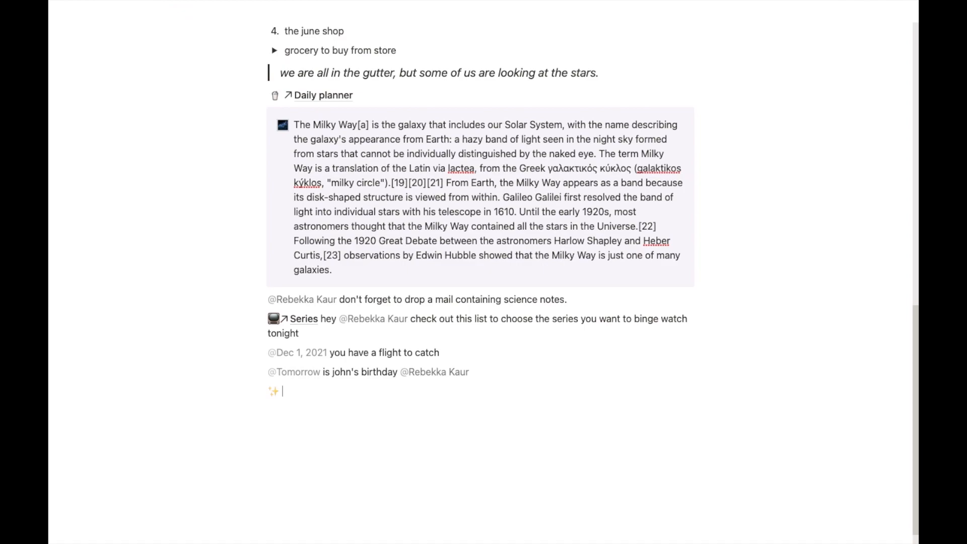
Step: Add the red backpack and sparkler emojis using :bag and :spark, then start a new line
type(":bag")
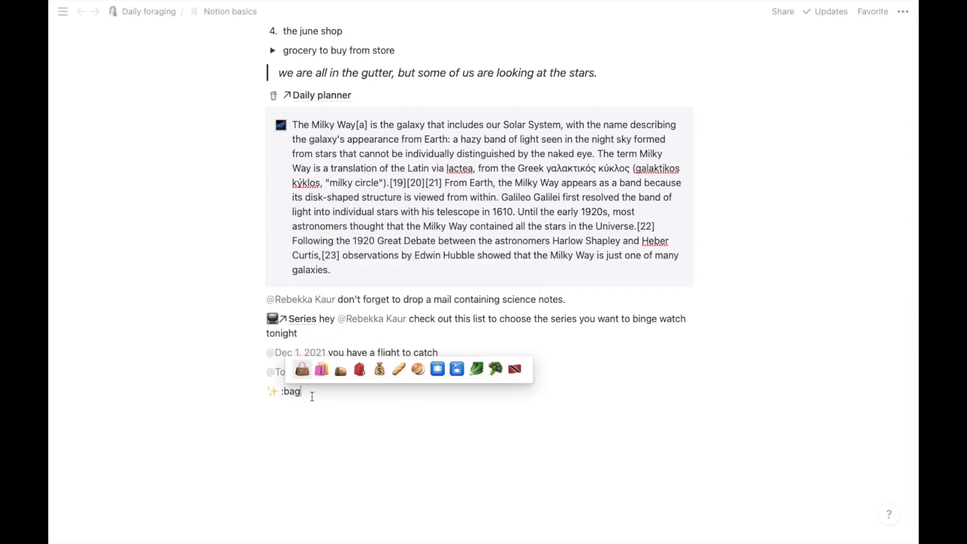
left_click(360, 369)
type(":")
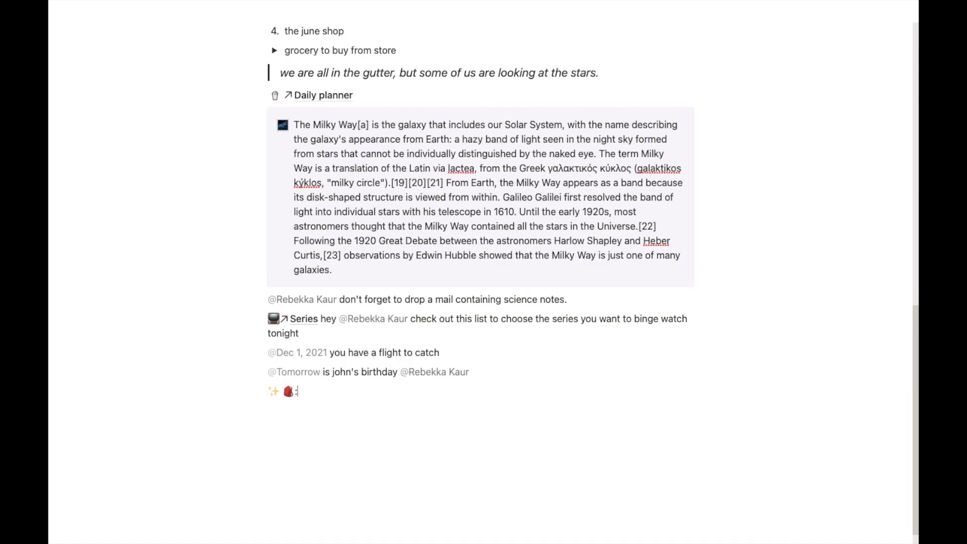
type("spark")
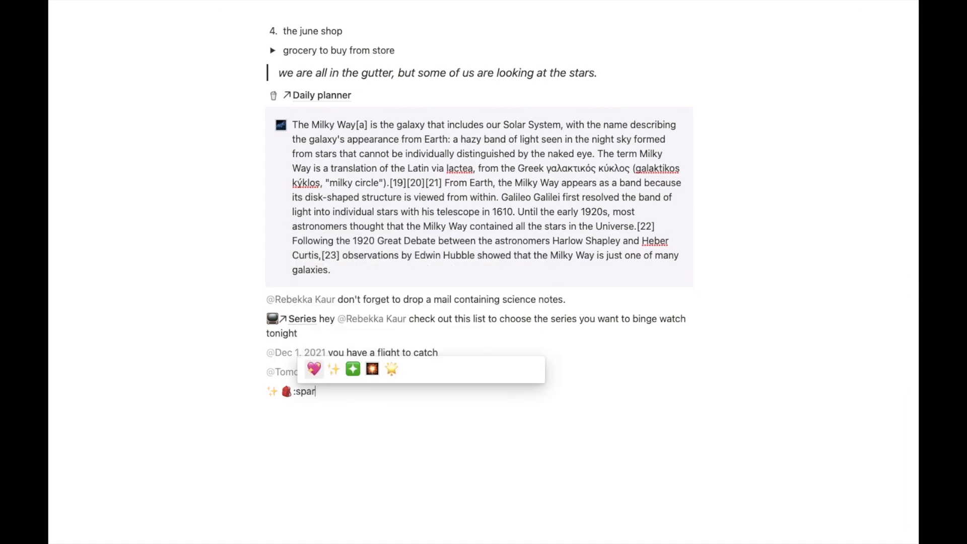
left_click(373, 369)
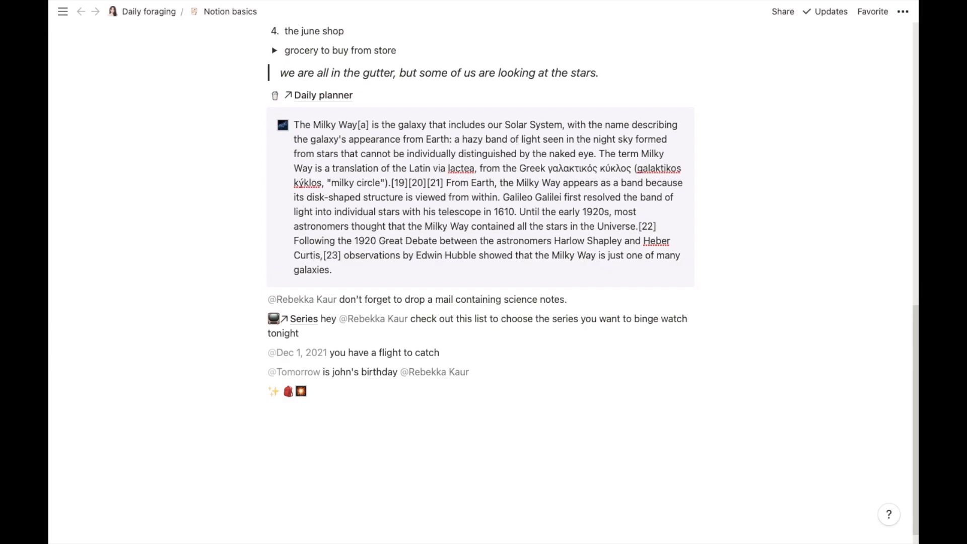
left_click(312, 427)
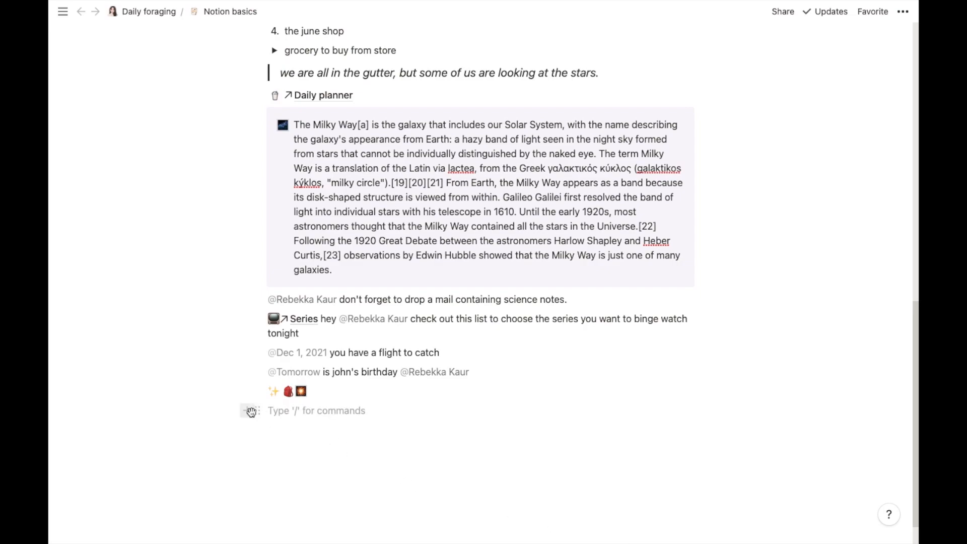
Step: Insert an inline equation typed as a^2 + b^2 = c^2 and confirm it
left_click(251, 411)
left_click_drag(459, 247, 457, 393)
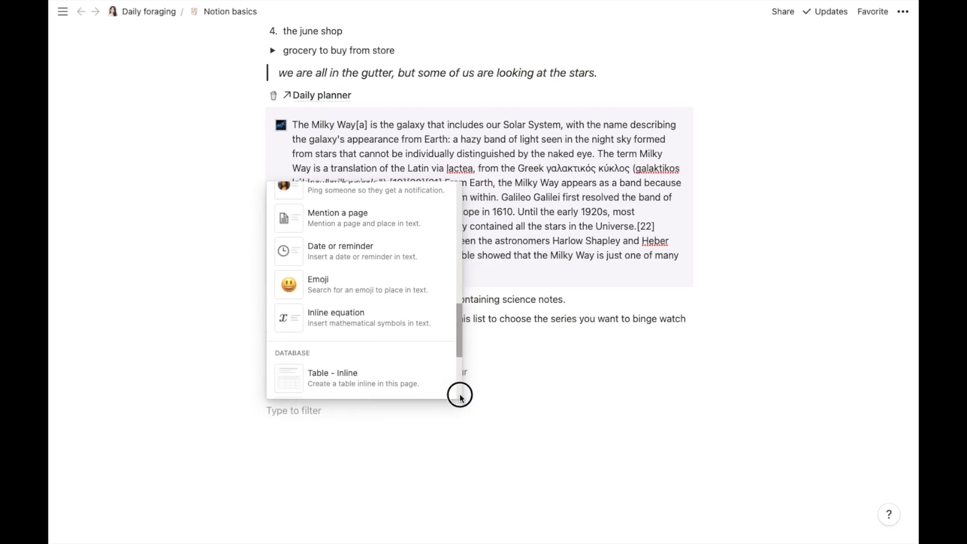
left_click(367, 325)
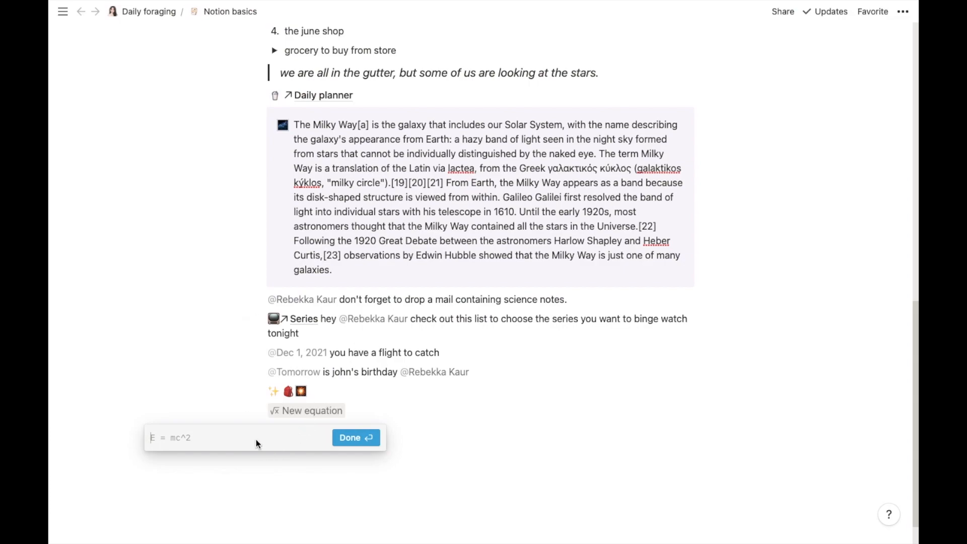
type("a")
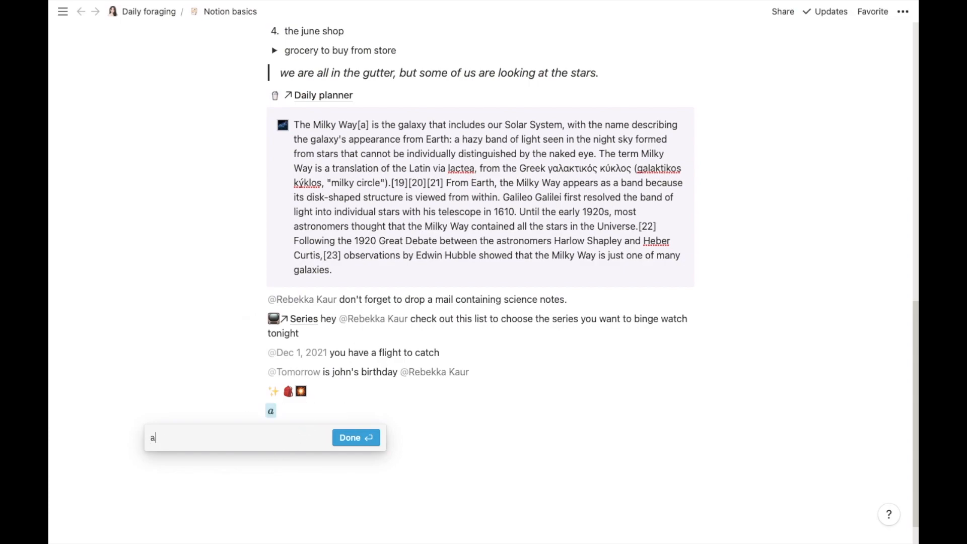
type("6")
key("BackSpace")
type("^")
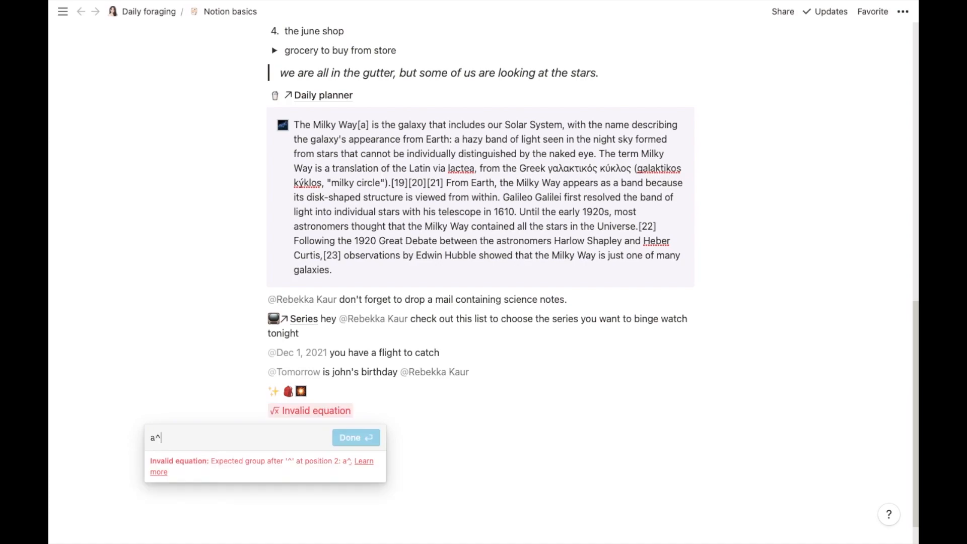
type("2")
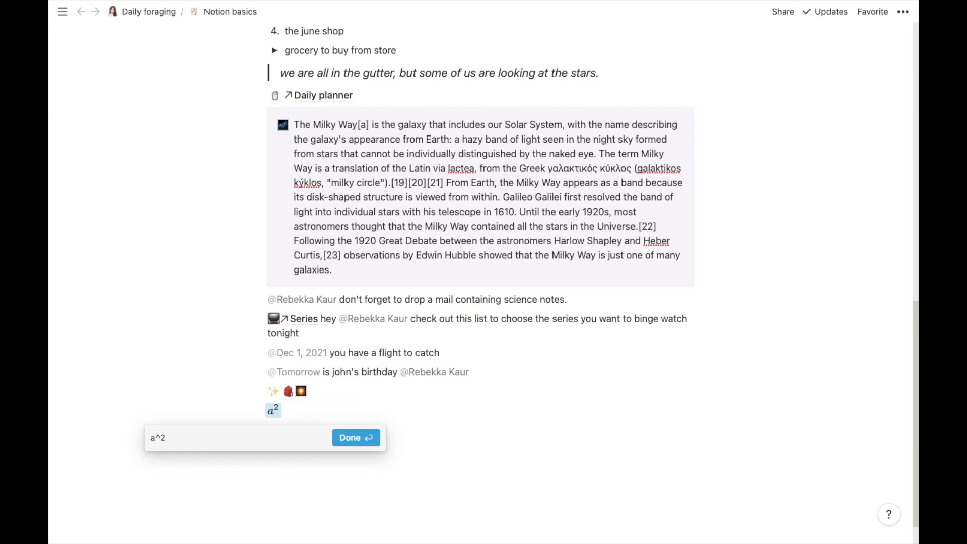
type(" =")
key("BackSpace")
type("+ b^2 =")
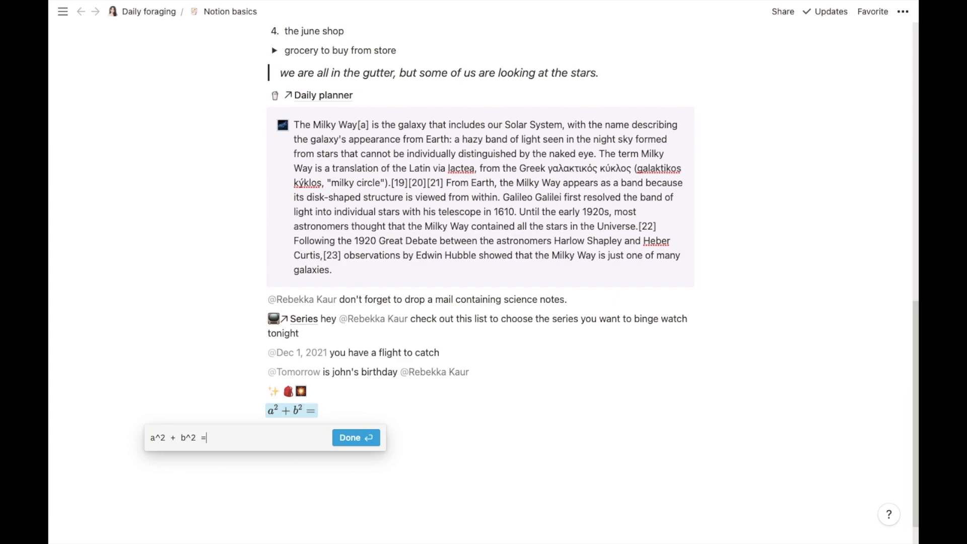
type(" c^")
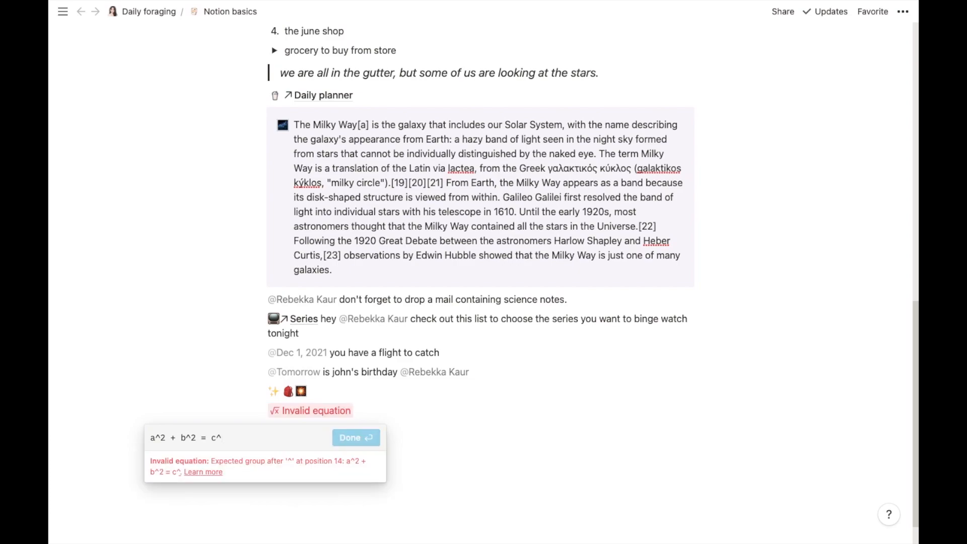
type("2")
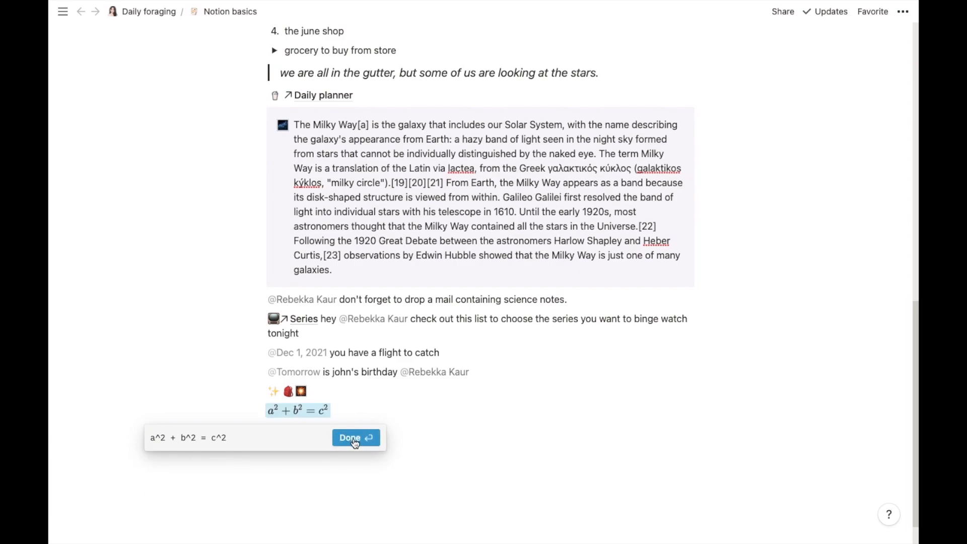
left_click(353, 438)
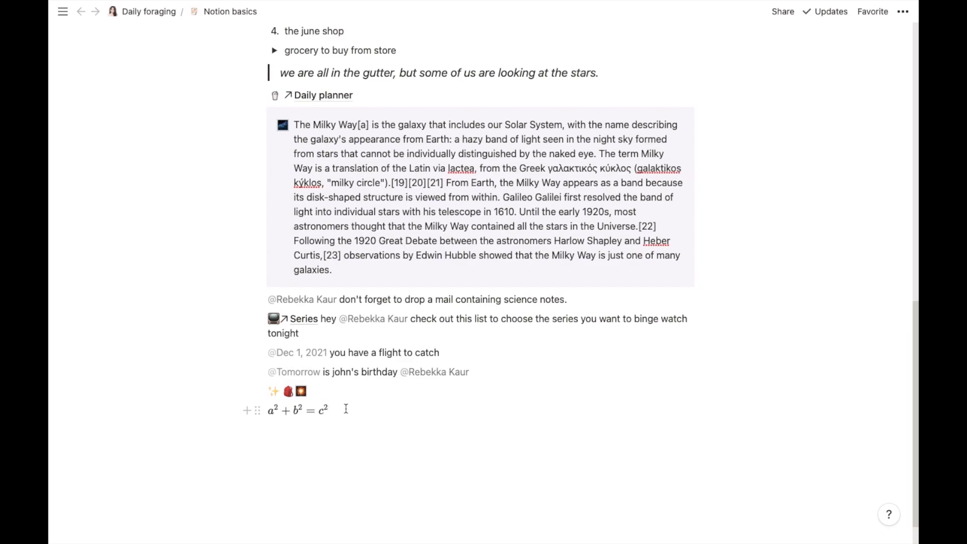
Step: Insert another inline equation a^{20} on a new line below the first equation
key("Return")
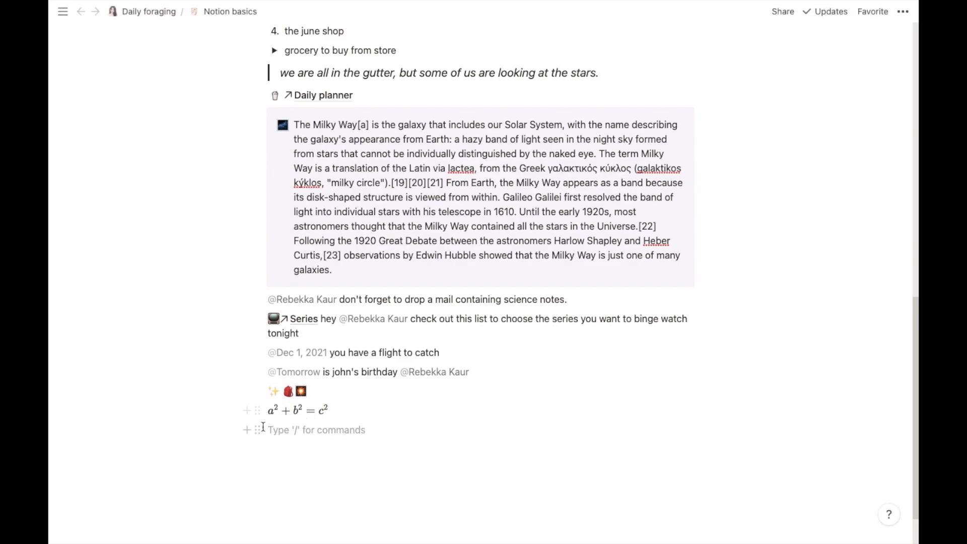
left_click(245, 431)
left_click_drag(458, 270, 451, 408)
left_click(378, 372)
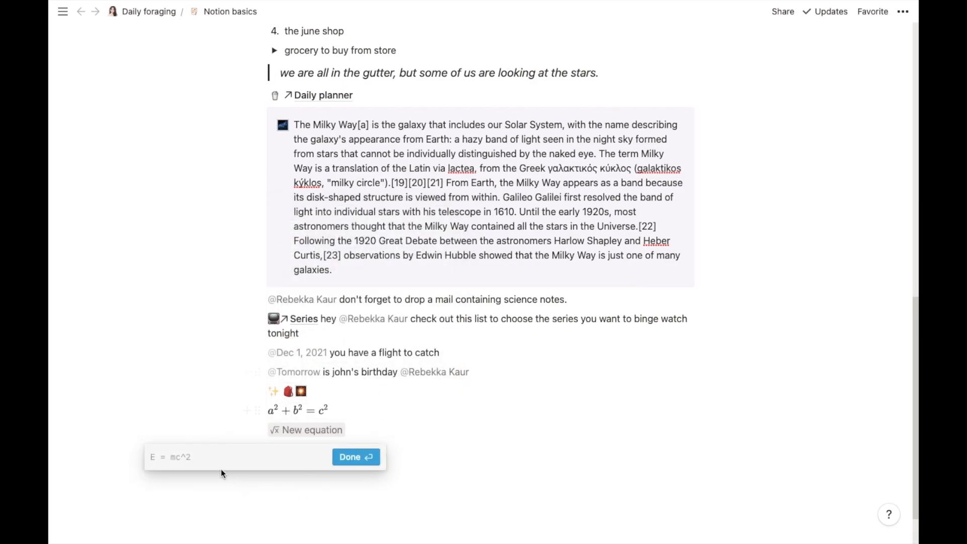
type("a")
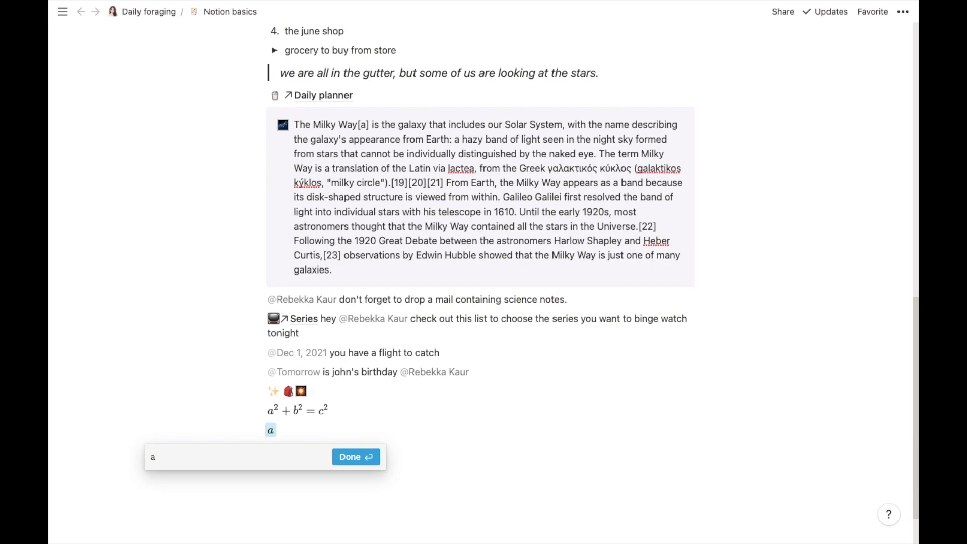
type("^")
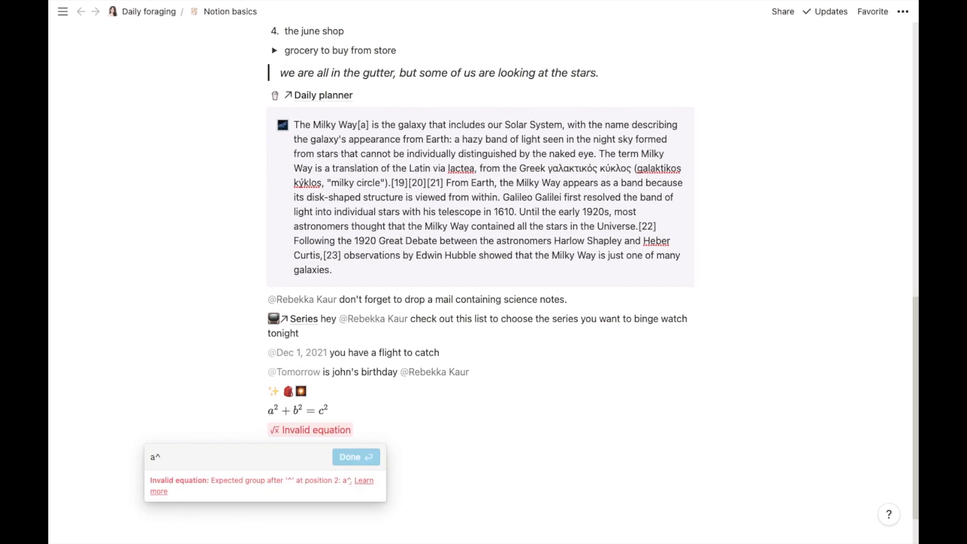
type("20")
key("BackSpace")
key("BackSpace")
type("{20")
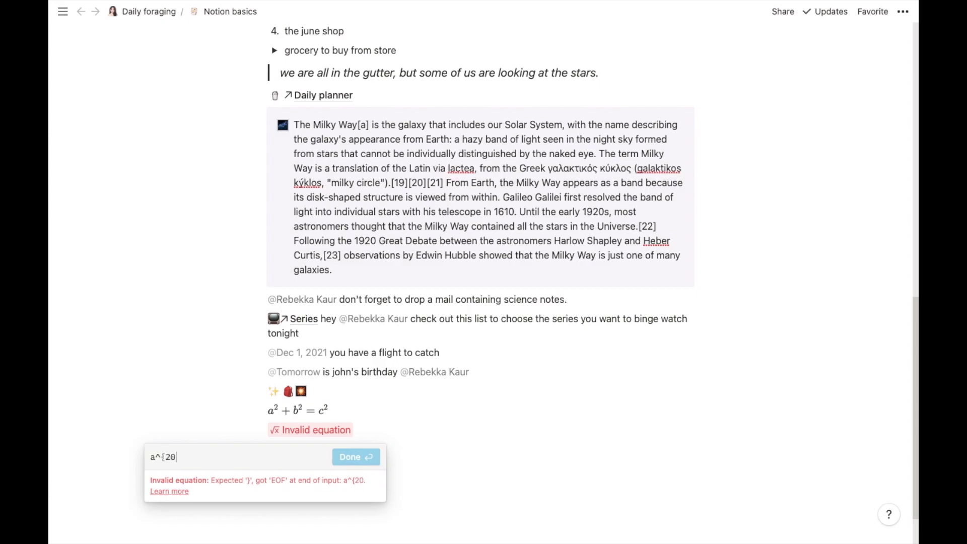
type("}")
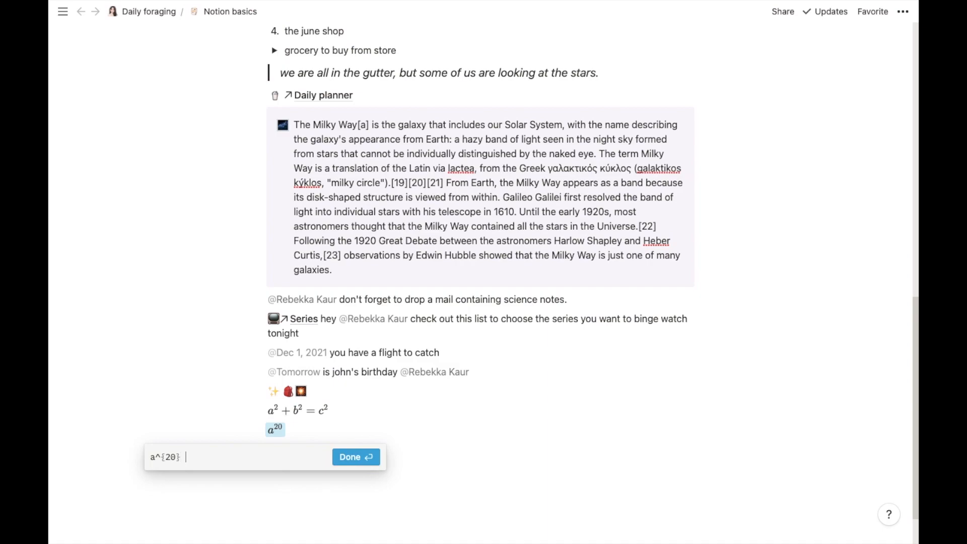
key("Return")
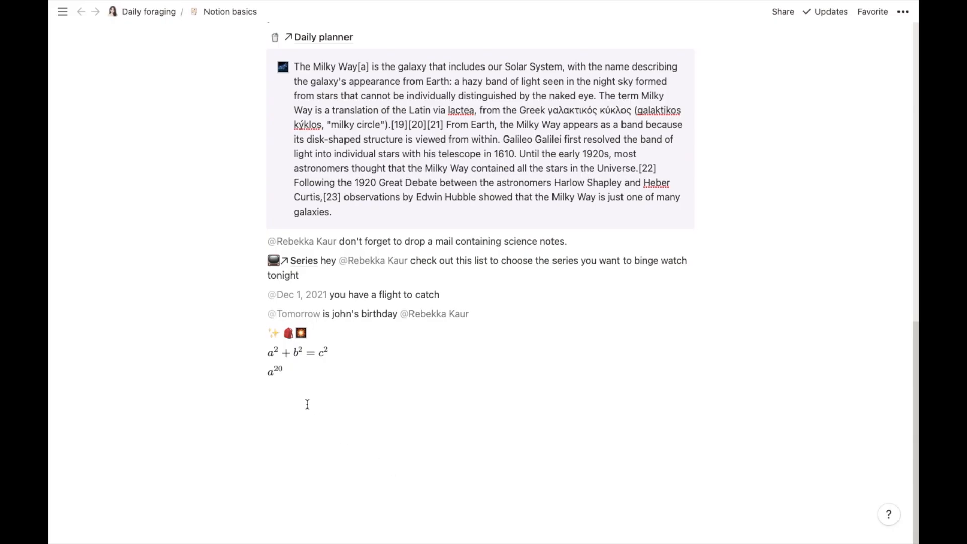
Step: Add an image block at the end of the page and switch it to the Embed link option
left_click(307, 403)
left_click(248, 378)
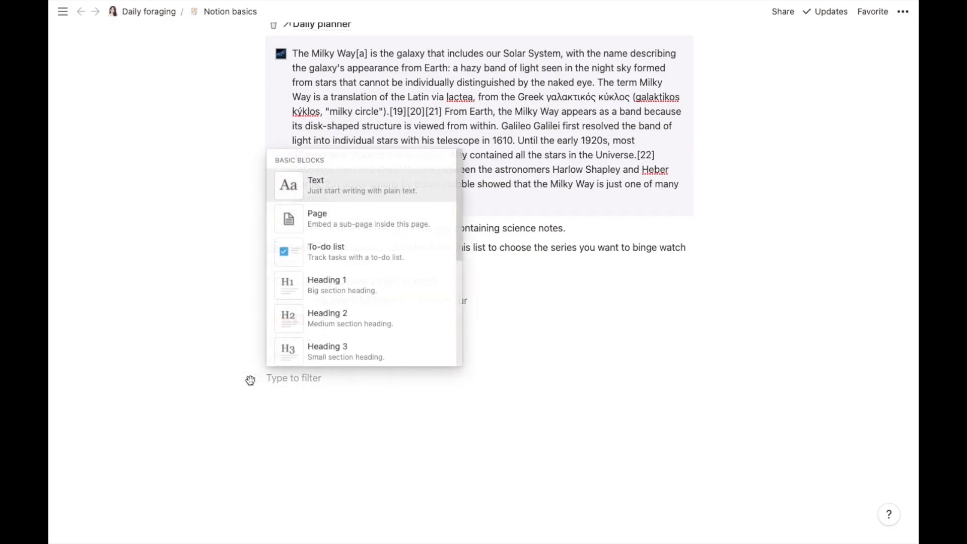
scroll(459, 195, "down", 10)
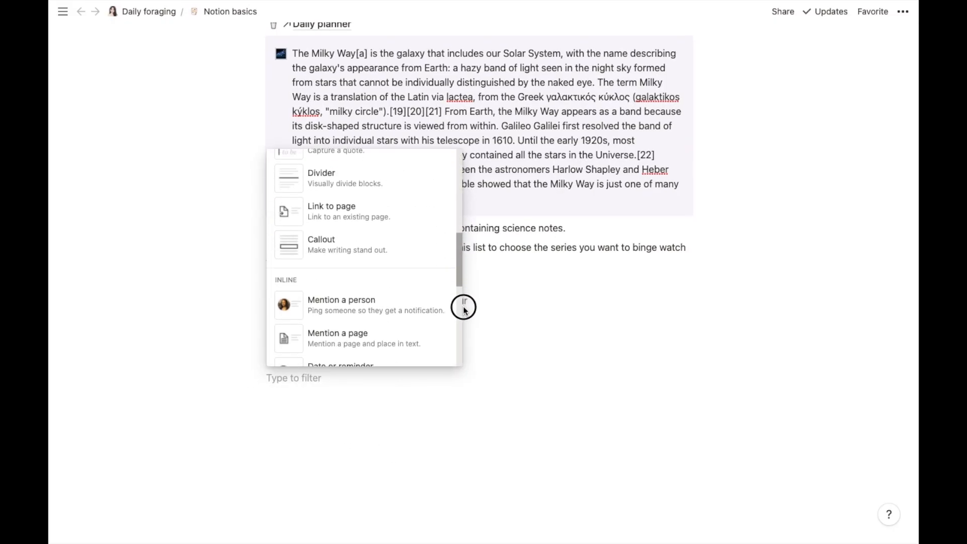
left_click_drag(460, 378, 461, 446)
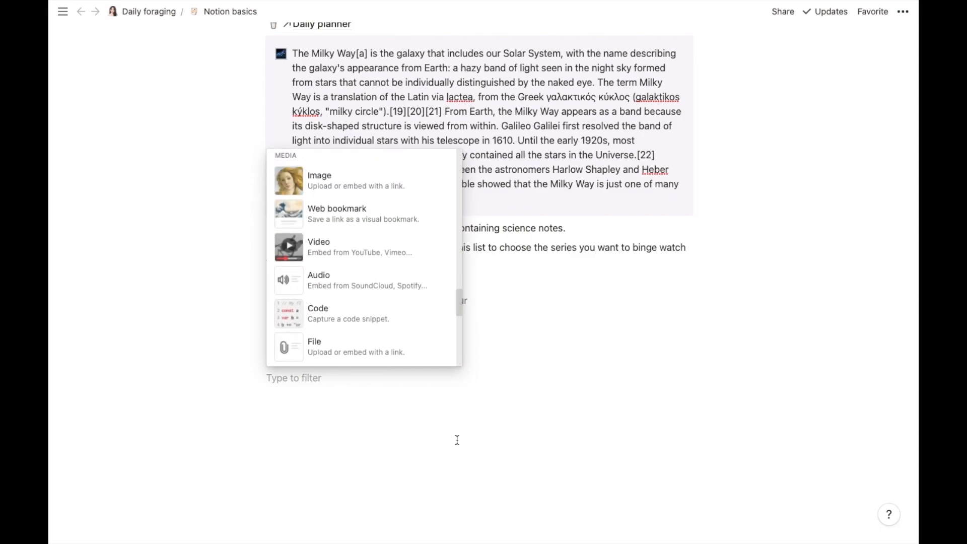
left_click(375, 193)
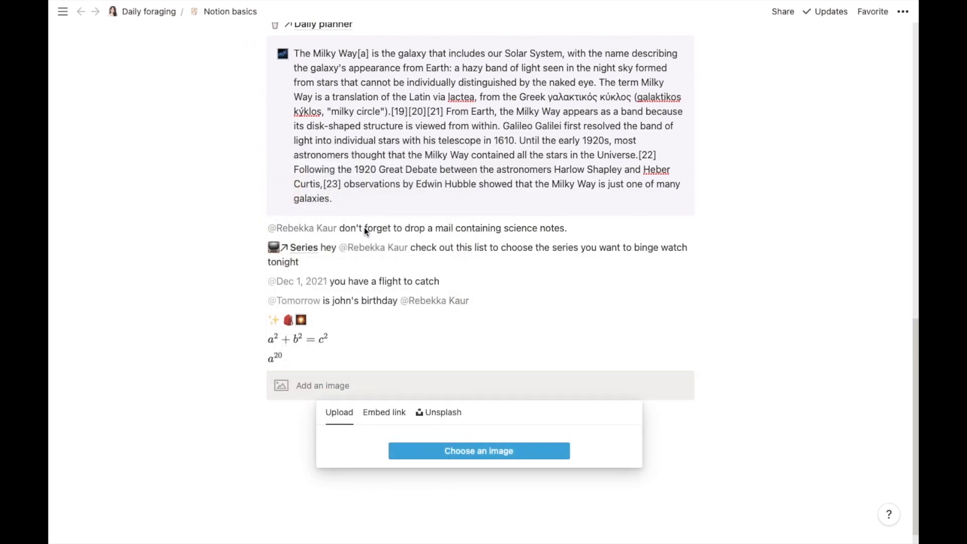
left_click(404, 418)
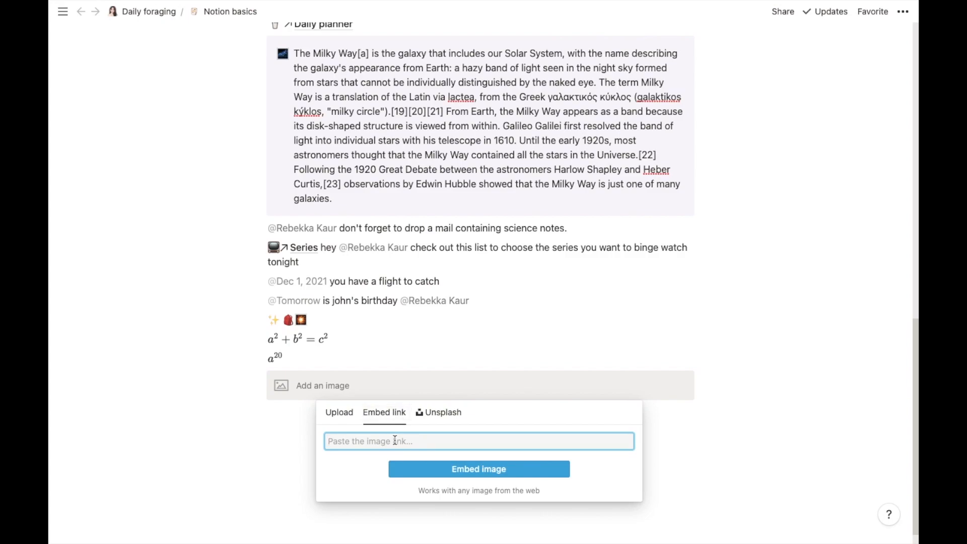
Step: Open the plush heart image in its own Chrome tab and copy its web address
mouse_move(665, 541)
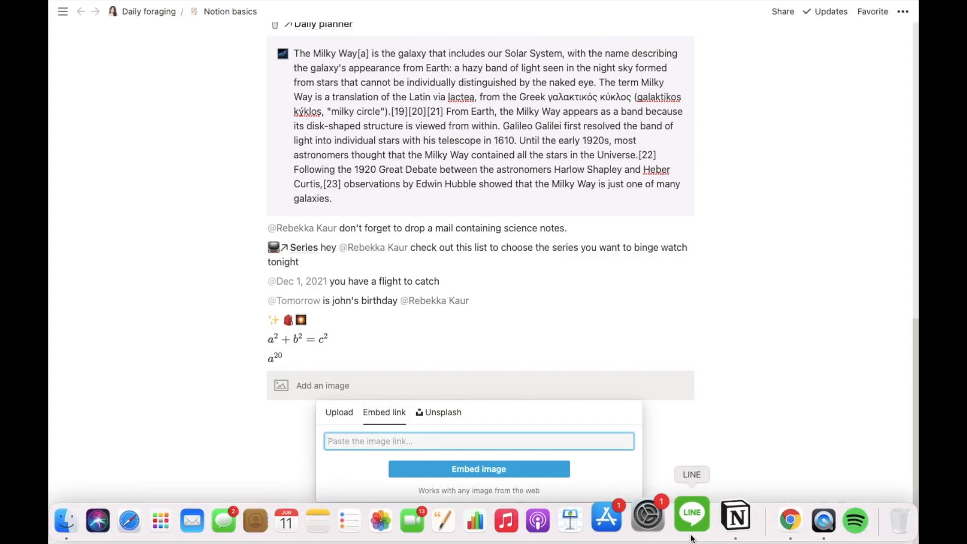
left_click(777, 516)
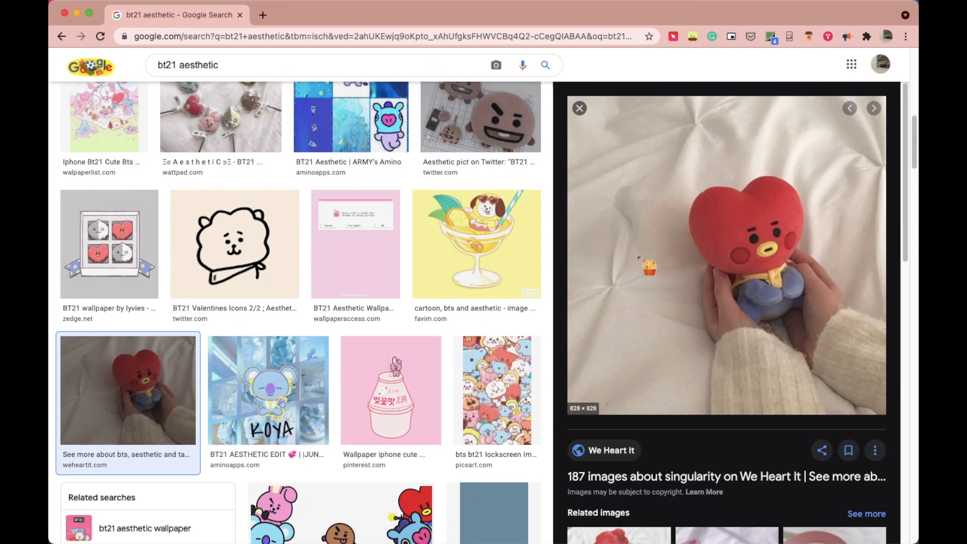
right_click(609, 263)
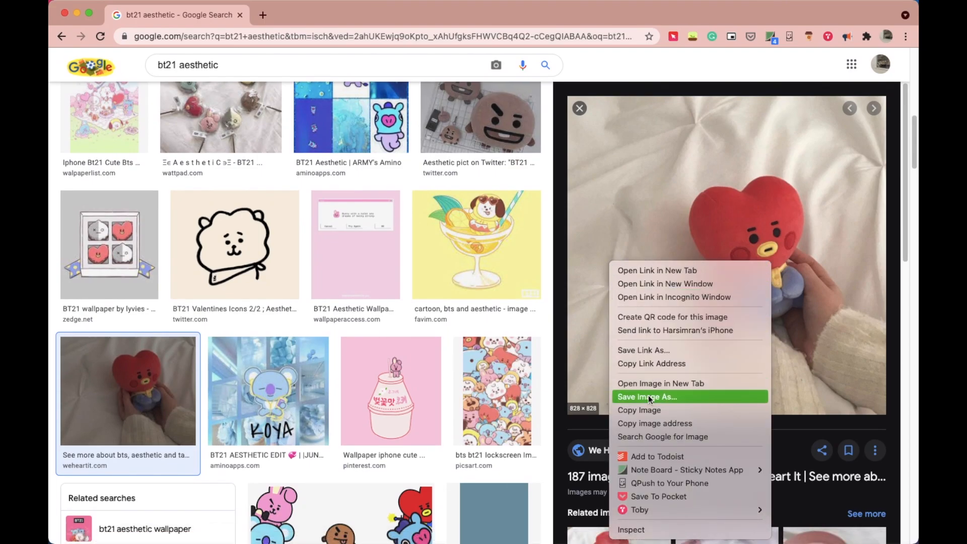
left_click(591, 334)
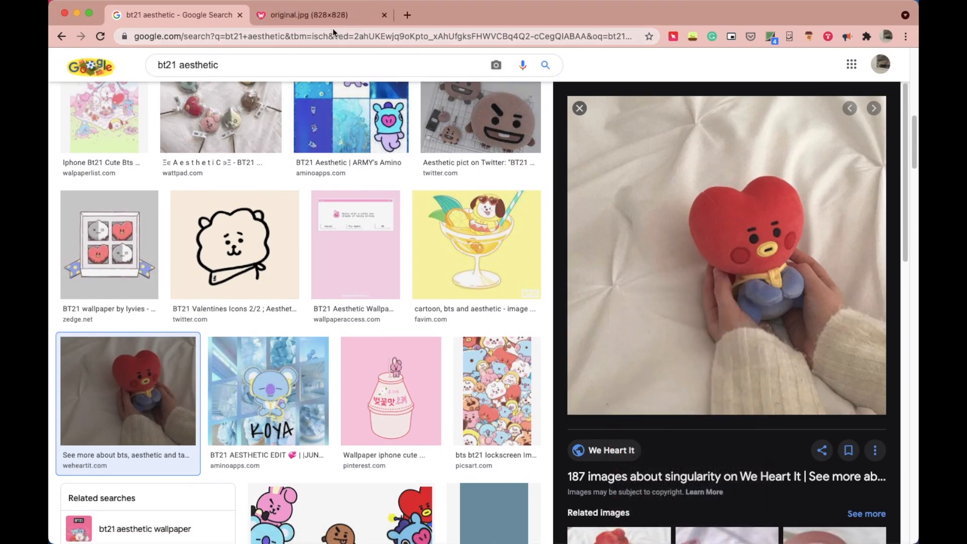
left_click(324, 19)
left_click(326, 42)
right_click(325, 42)
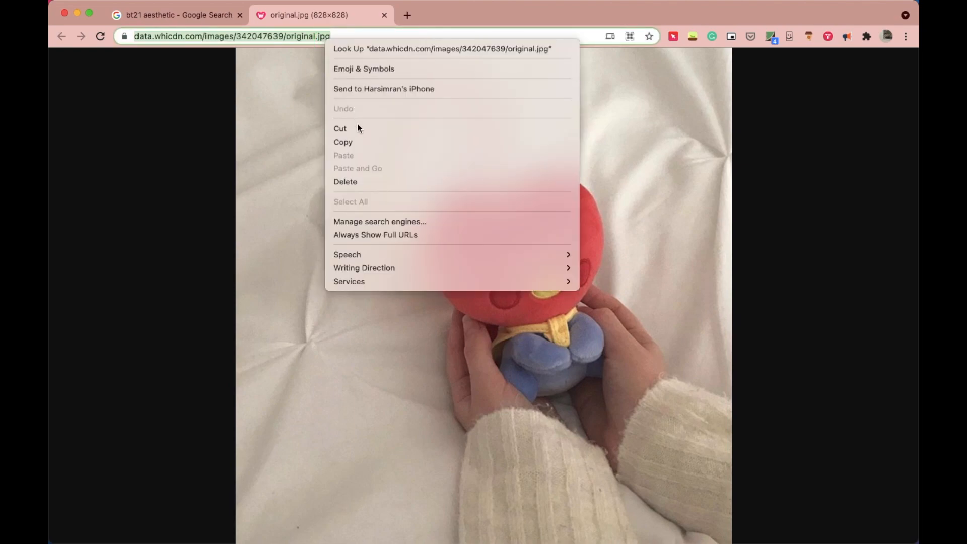
left_click(351, 142)
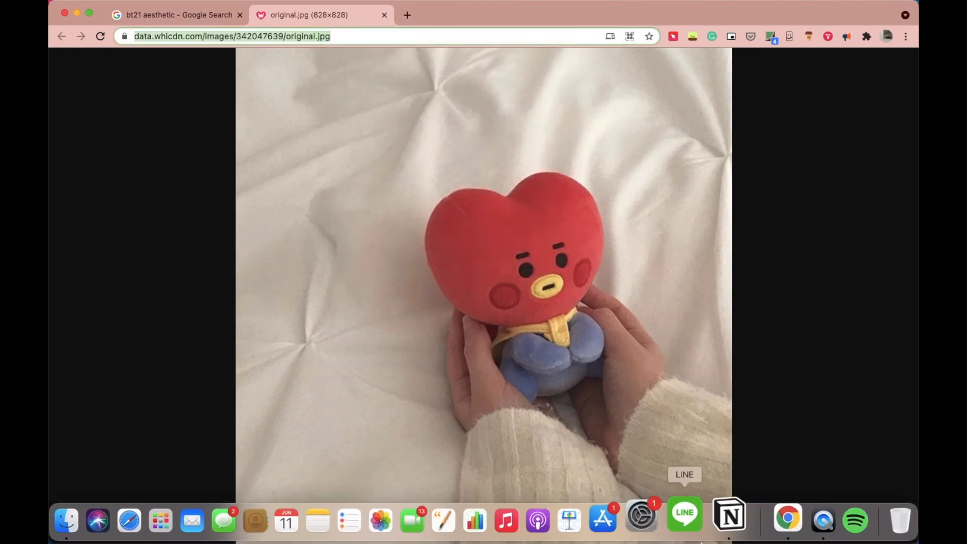
left_click(731, 518)
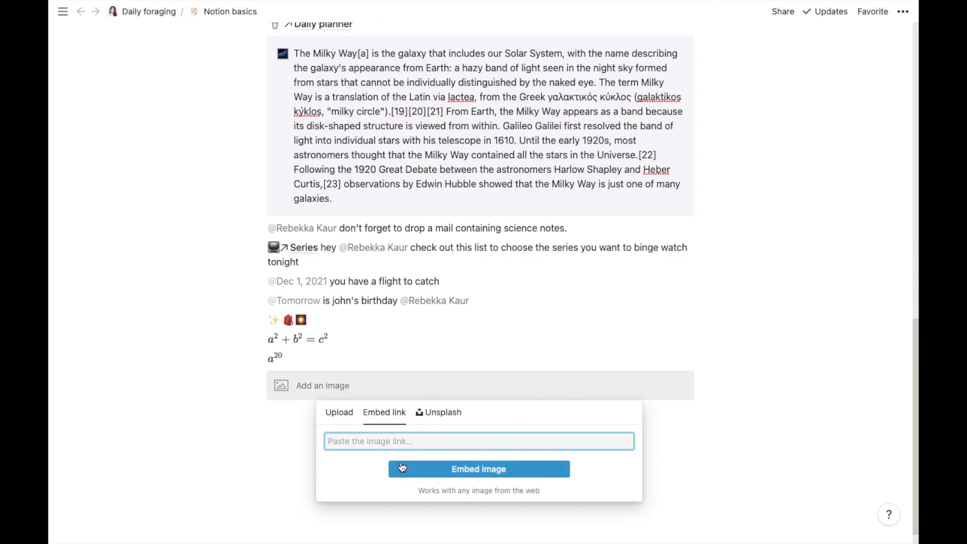
Step: Paste the copied address into the link field to embed the plush heart image
right_click(382, 441)
left_click(372, 448)
left_click(454, 471)
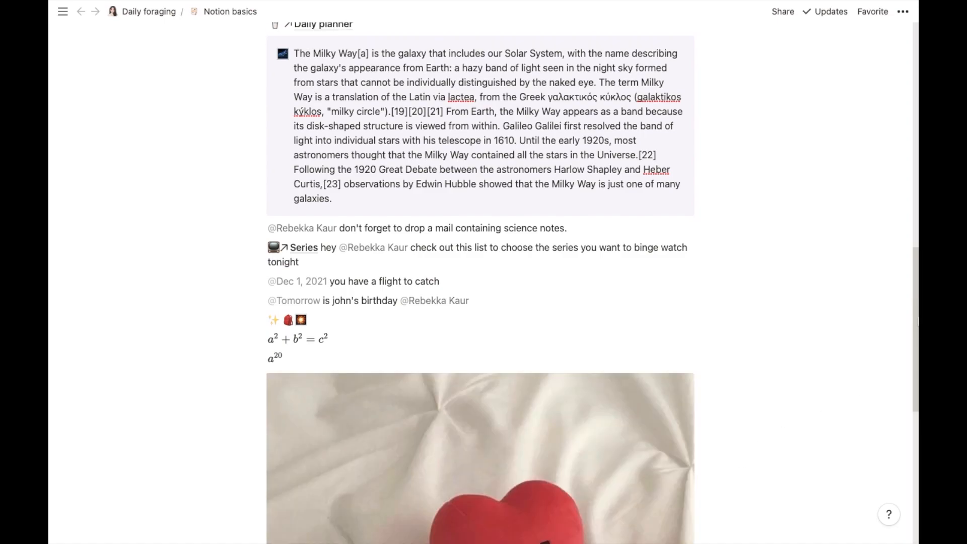
Step: Shrink the heart photo and add an empty line below it
left_click_drag(915, 304, 914, 394)
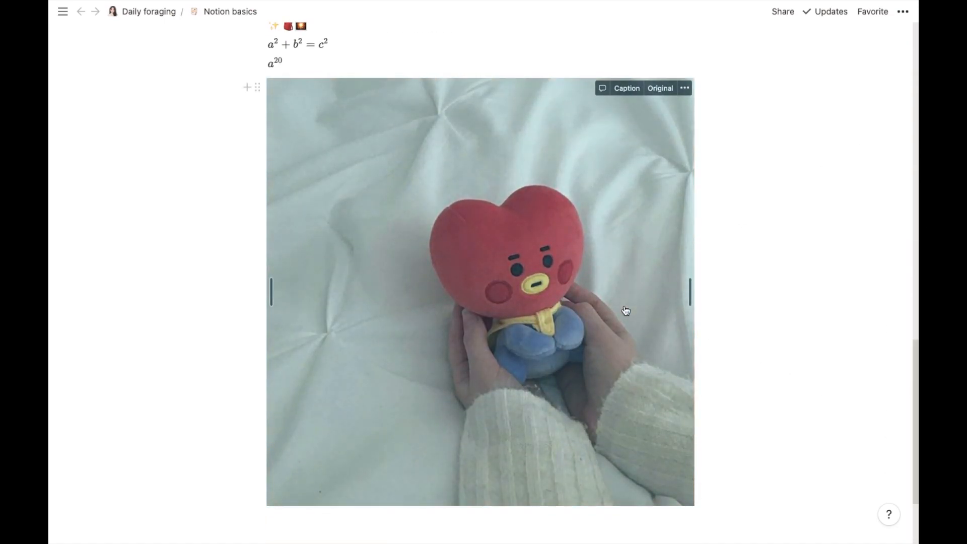
left_click_drag(690, 288, 579, 266)
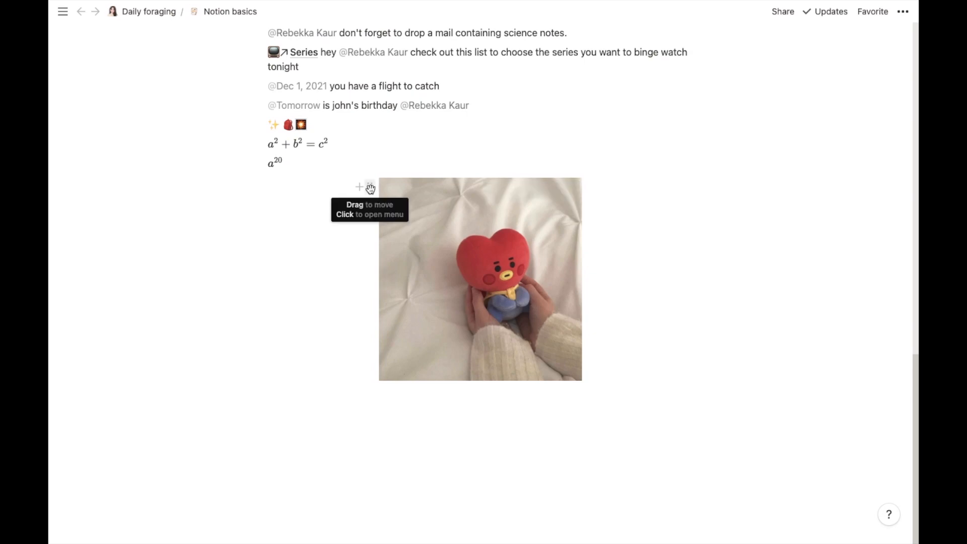
key("Return")
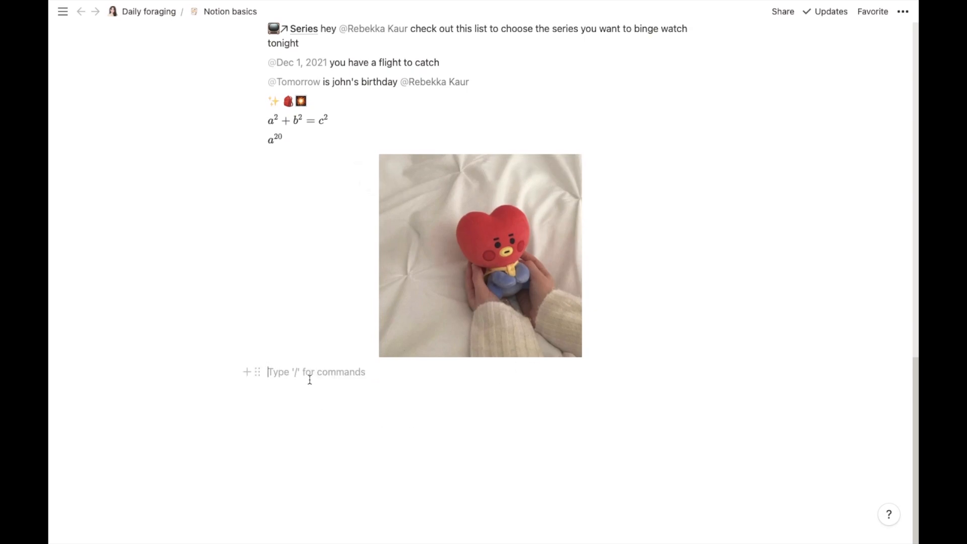
Step: Add an image block, search Unsplash for 'cafe', and insert a cafe photo
left_click(248, 372)
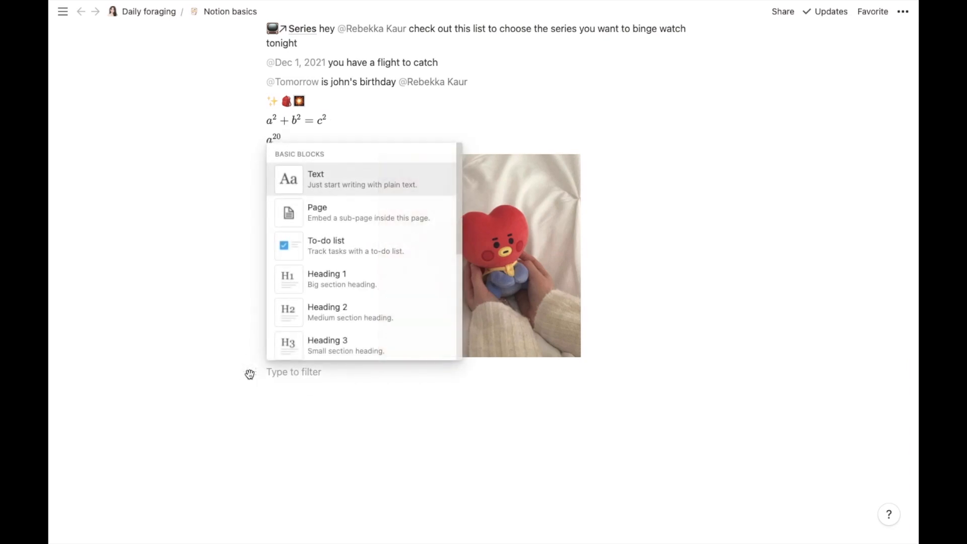
left_click_drag(459, 181, 472, 432)
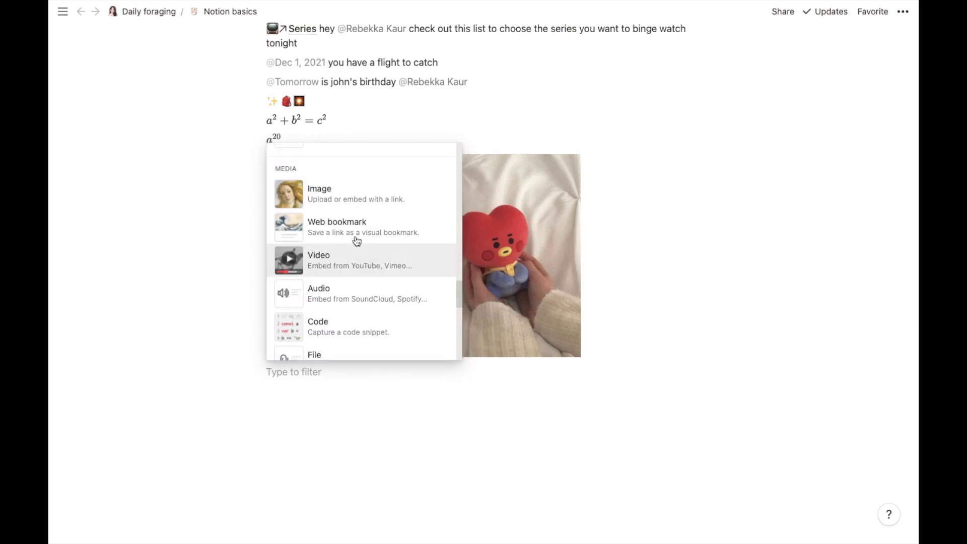
left_click(341, 196)
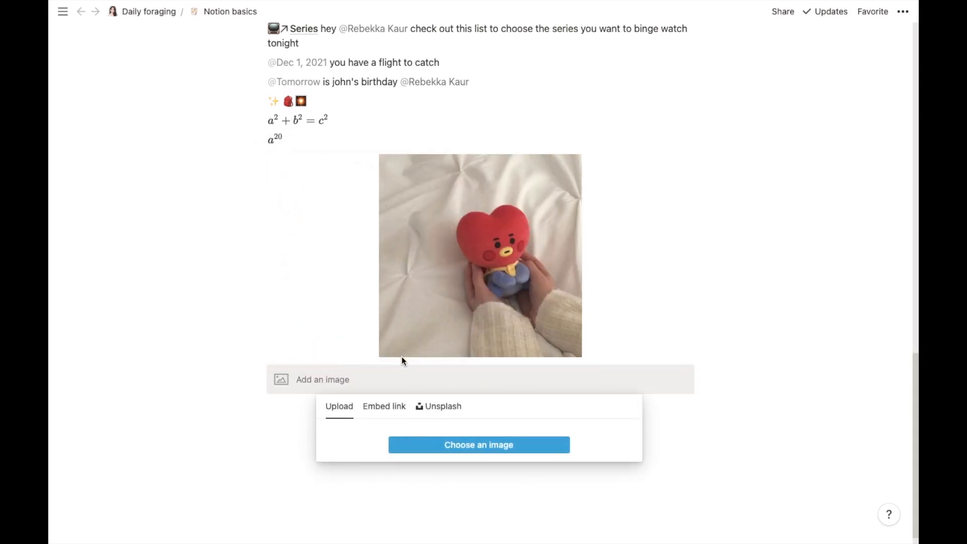
left_click(438, 408)
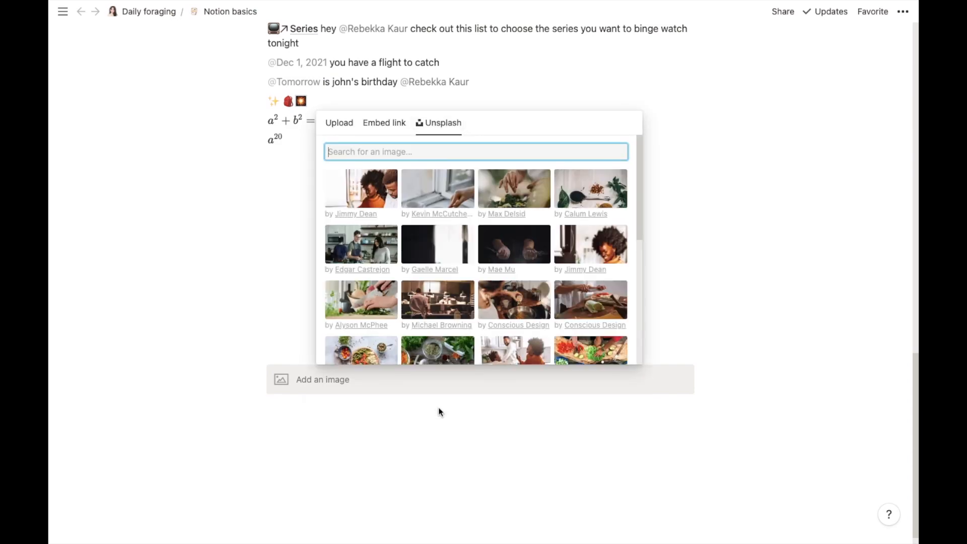
mouse_move(640, 185)
left_mouse_down()
mouse_move(643, 296)
mouse_move(630, 177)
left_mouse_up()
type("cafe")
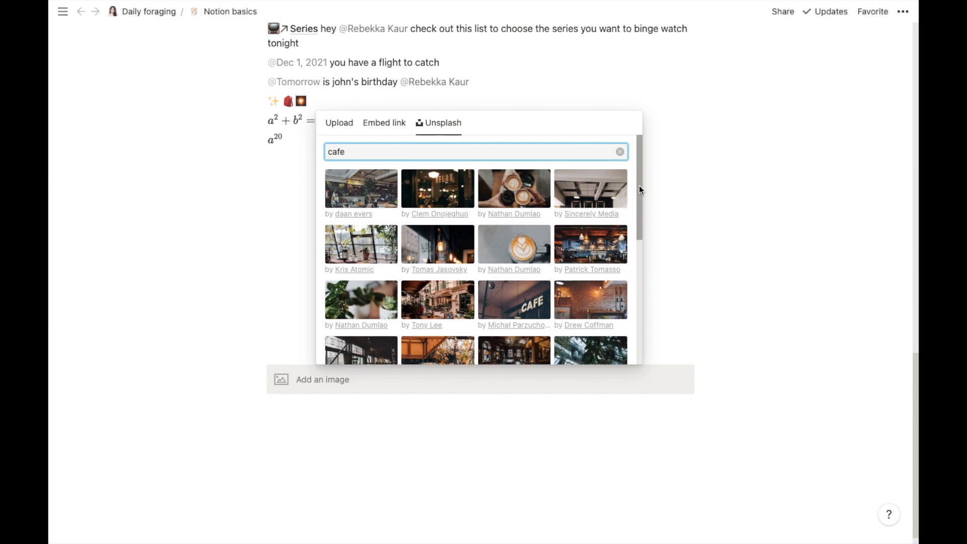
left_click_drag(639, 188, 622, 304)
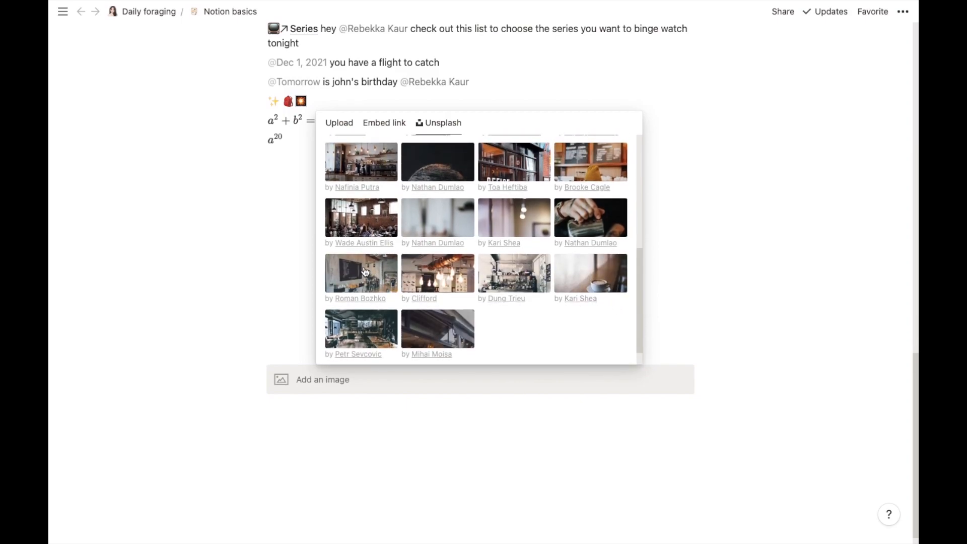
left_click(441, 338)
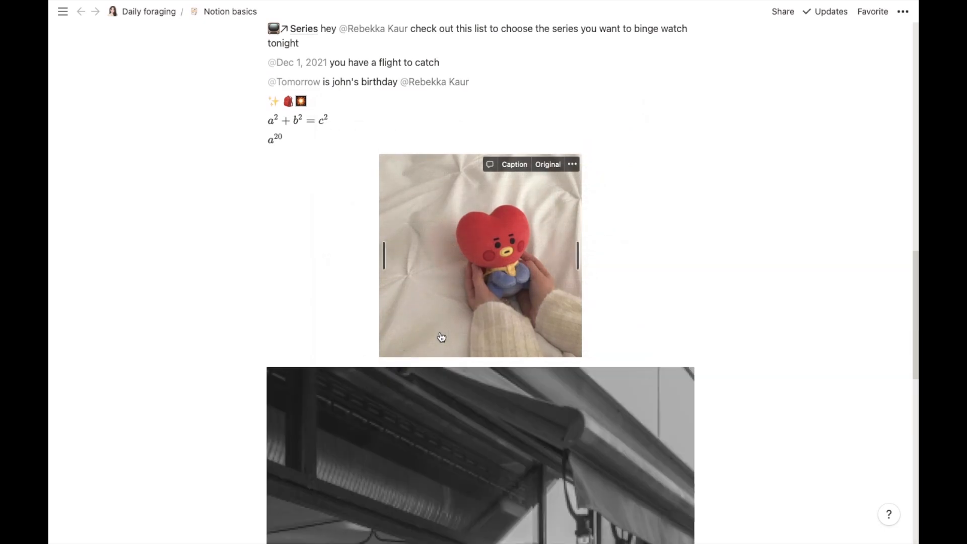
Step: Narrow the cafe photo and move it beside the plush photo in two columns
left_click_drag(915, 364, 907, 496)
left_click(664, 325)
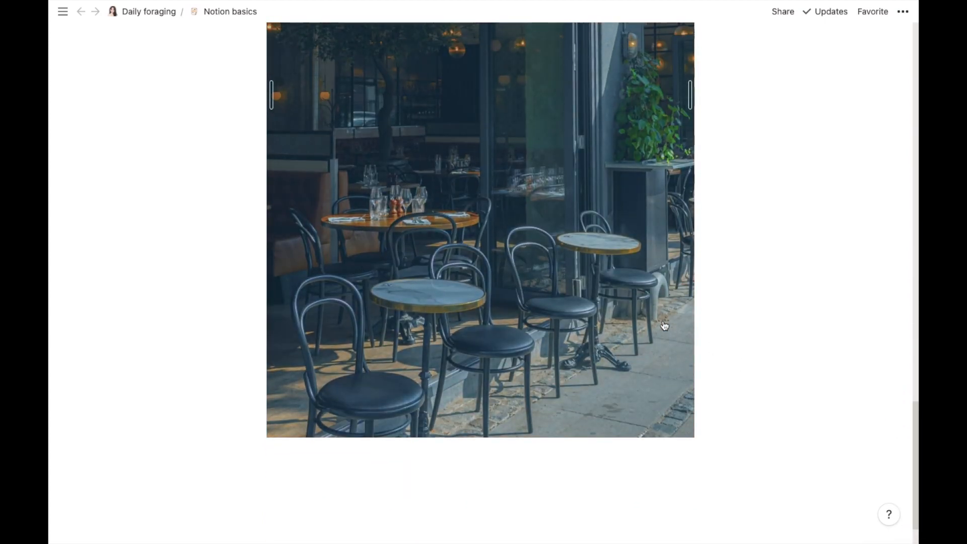
left_click_drag(690, 101, 577, 140)
left_click_drag(911, 435, 902, 361)
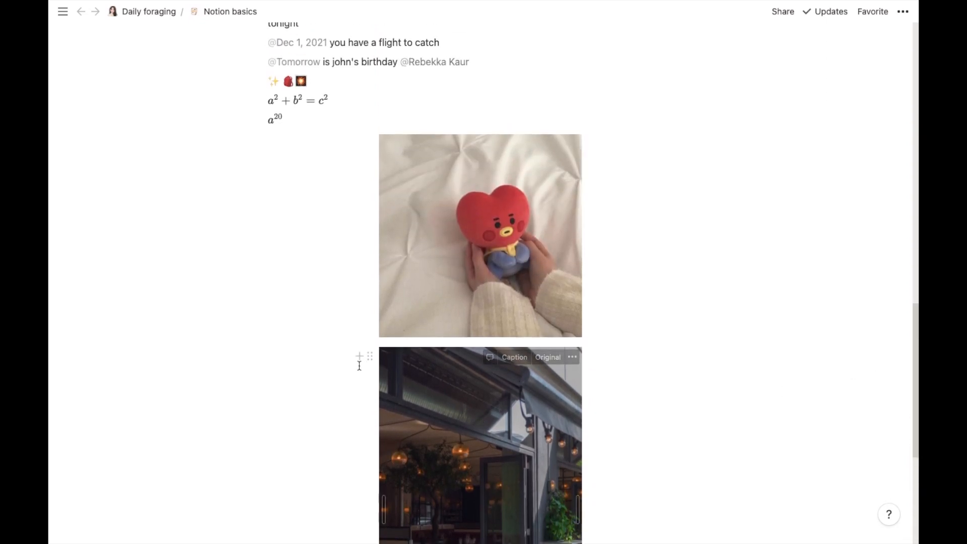
left_click_drag(366, 357, 597, 144)
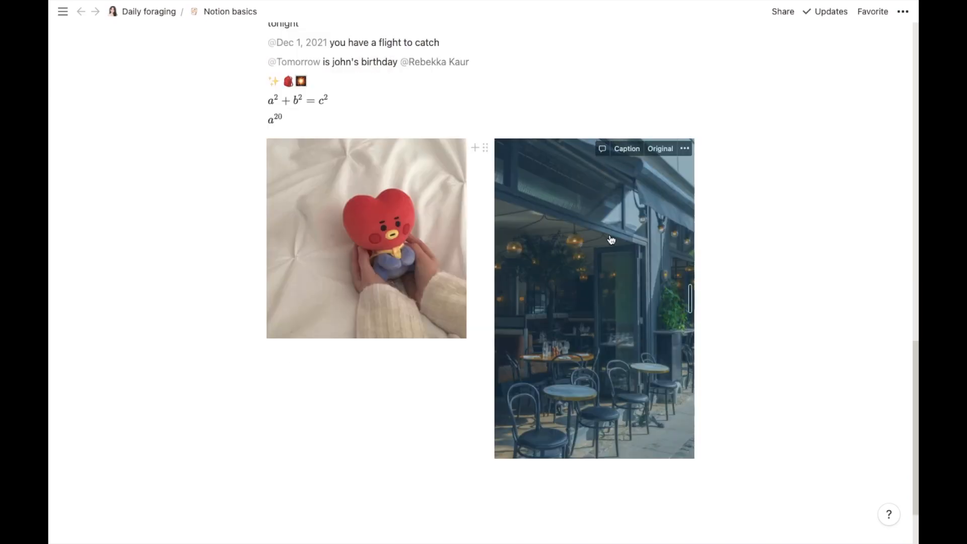
left_click(752, 283)
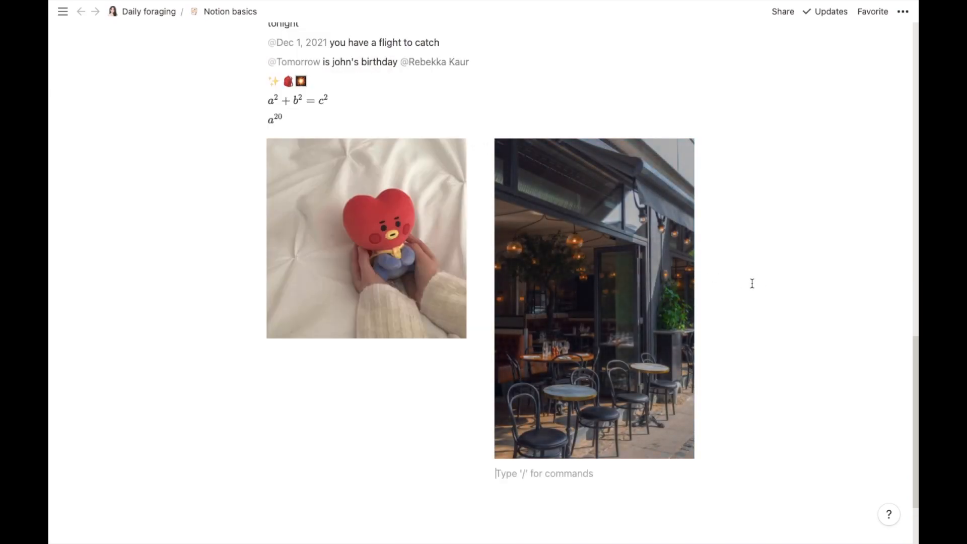
left_click_drag(914, 368, 915, 425)
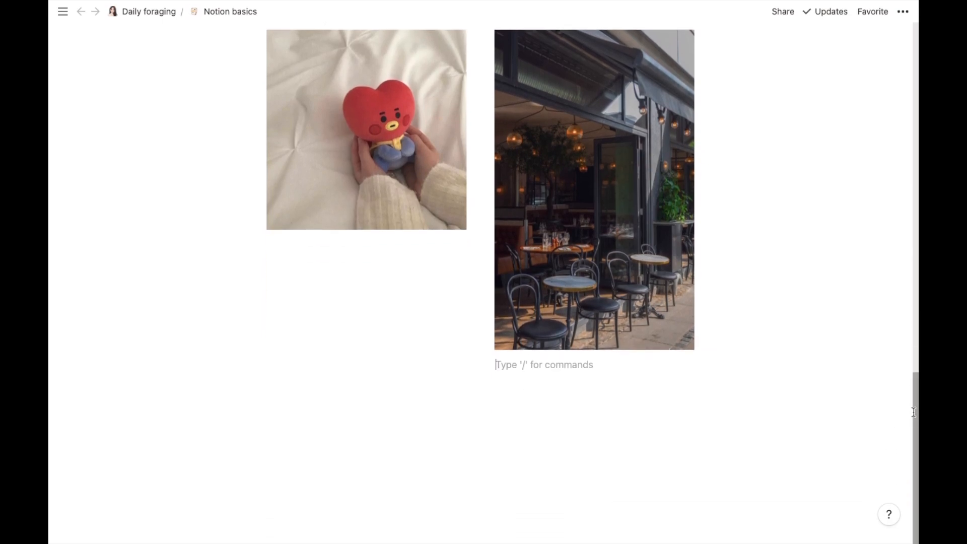
Step: Insert a full-width Web bookmark block beneath both photos
left_click(721, 518)
mouse_move(299, 377)
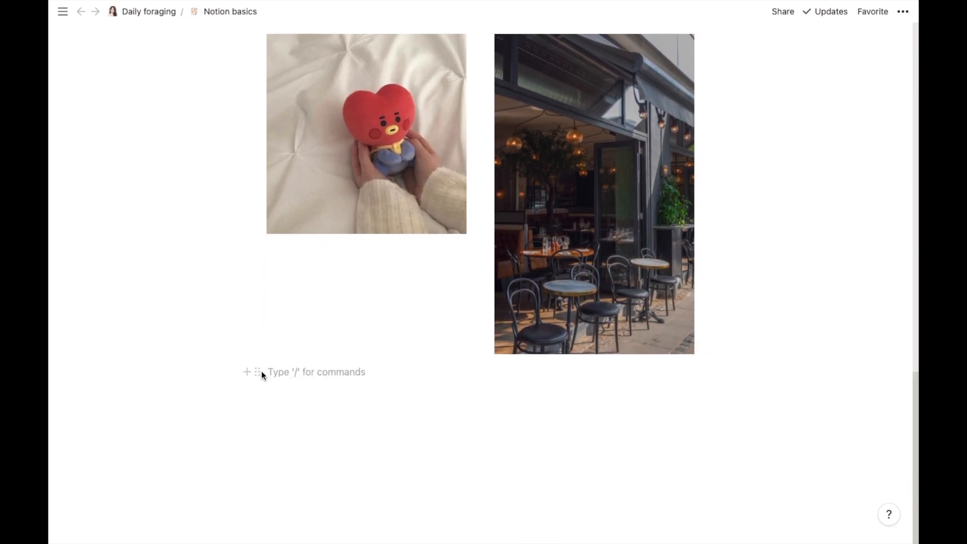
left_click(247, 372)
left_click_drag(461, 171, 465, 423)
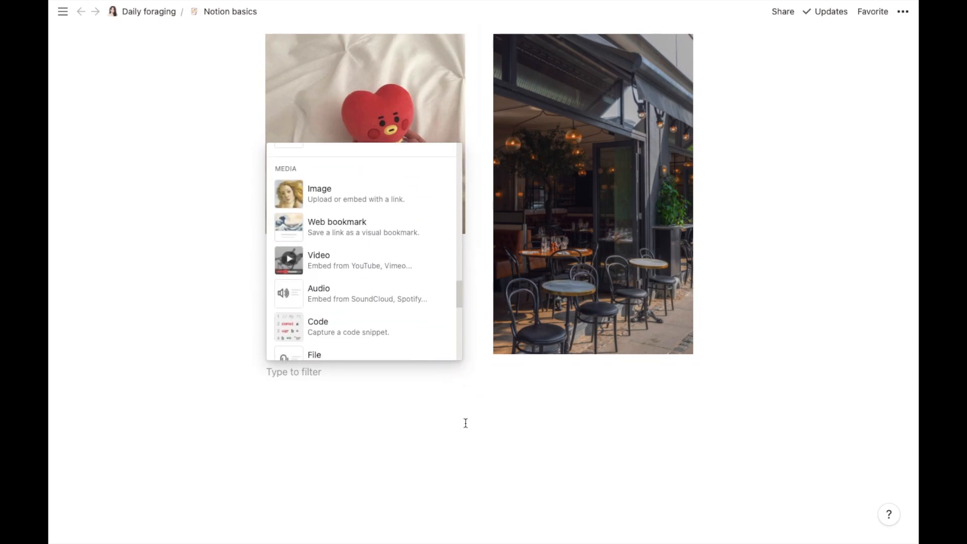
left_click(374, 231)
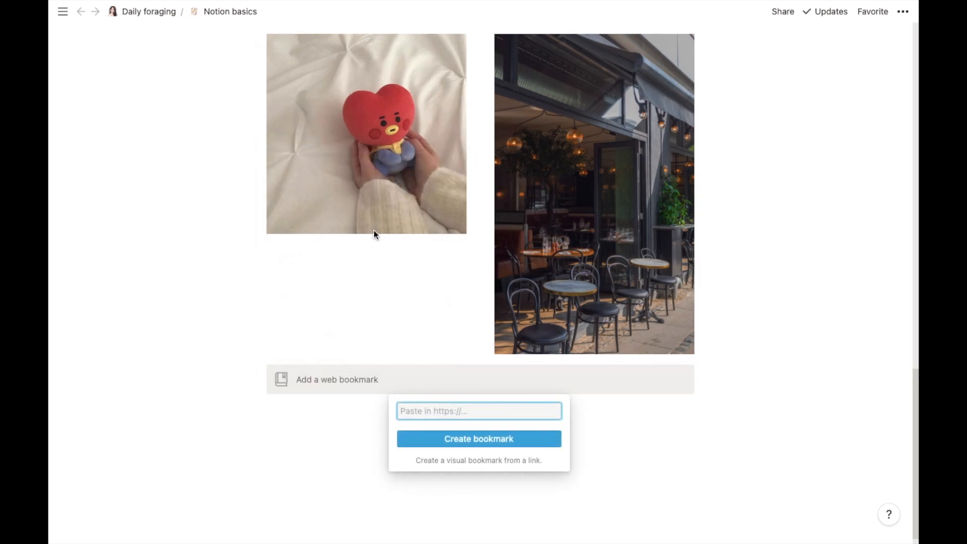
Step: Search IMDb for 'spirited away' and copy the Spirited Away (2001) page address
mouse_move(529, 542)
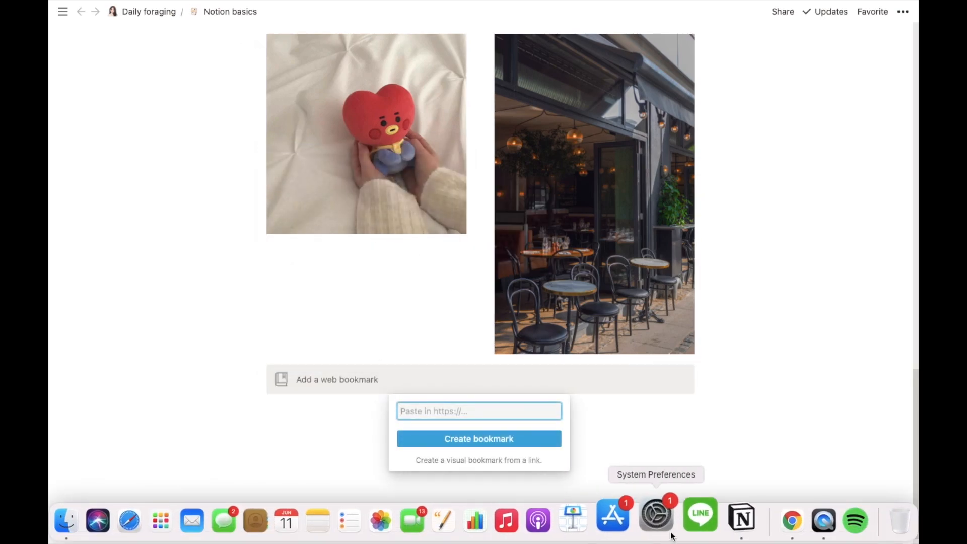
left_click(767, 516)
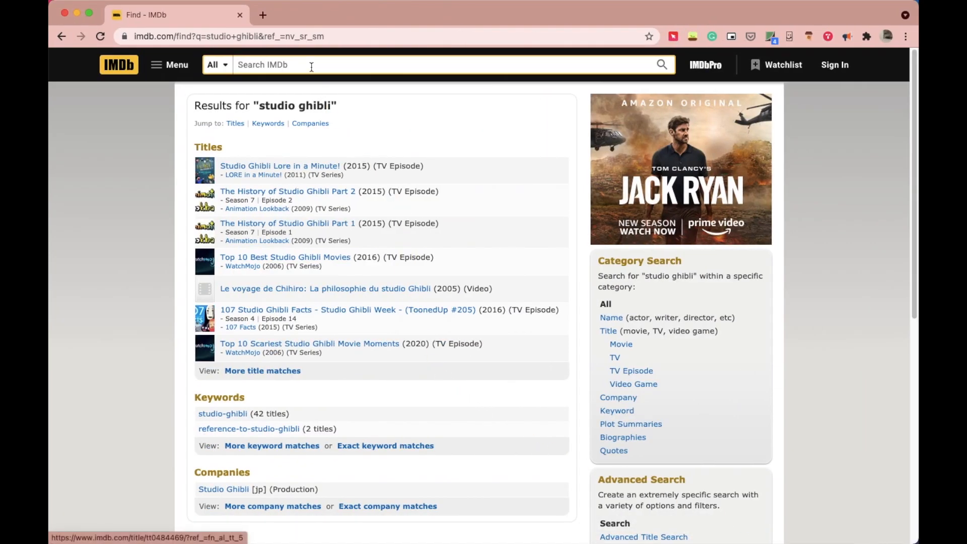
type("spirited")
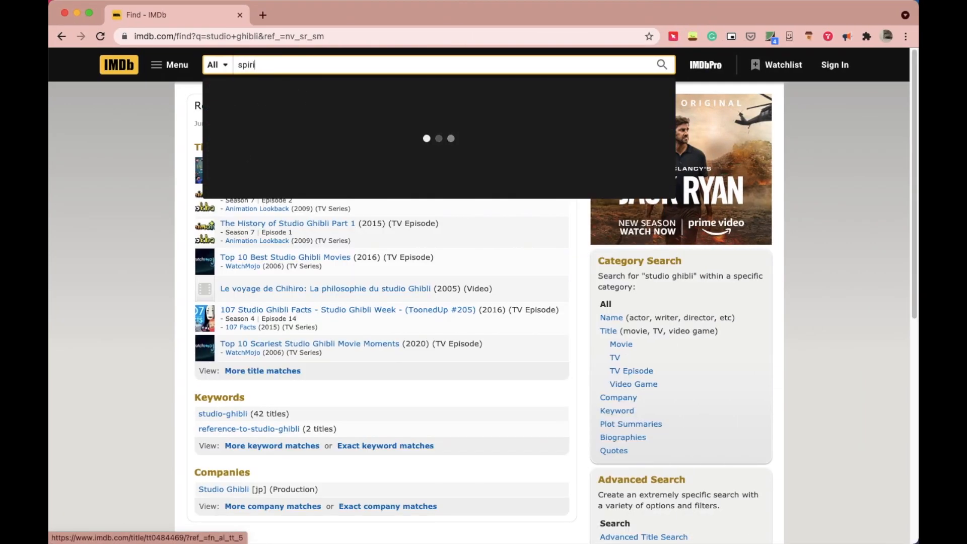
type(" away")
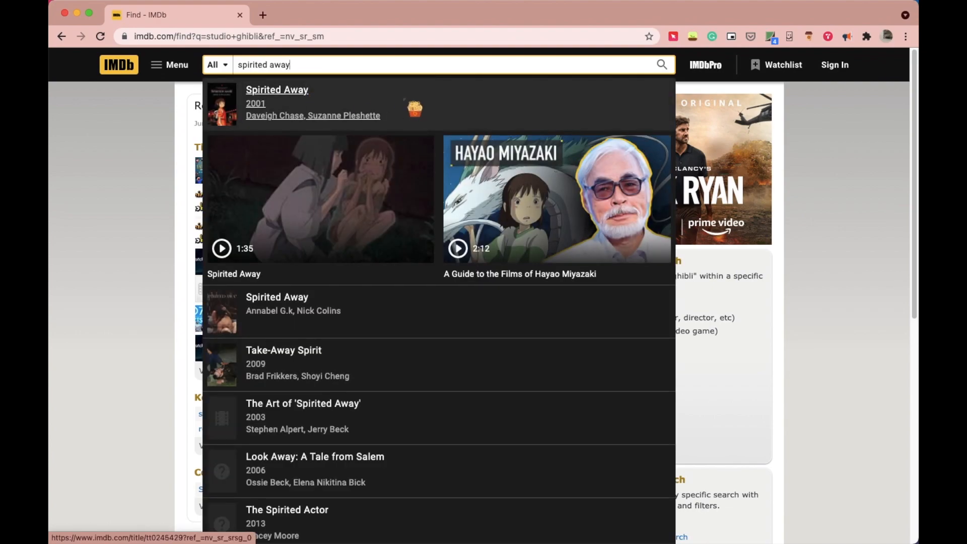
left_click(407, 103)
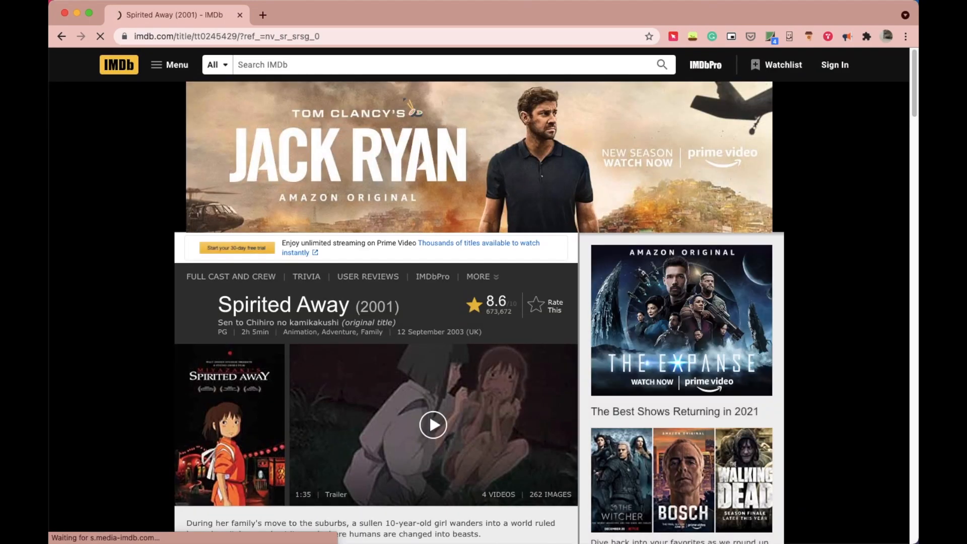
left_click(357, 37)
right_click(357, 35)
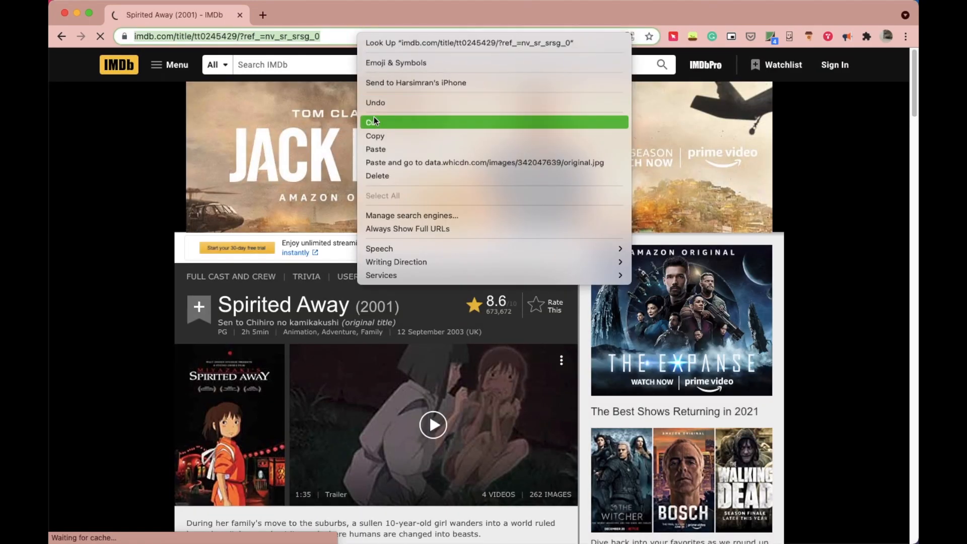
left_click(374, 134)
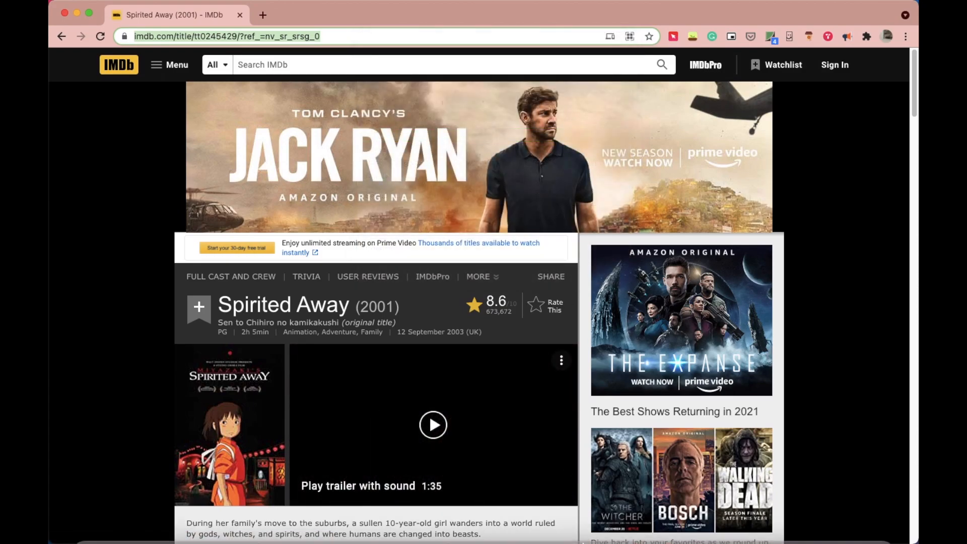
left_click(729, 521)
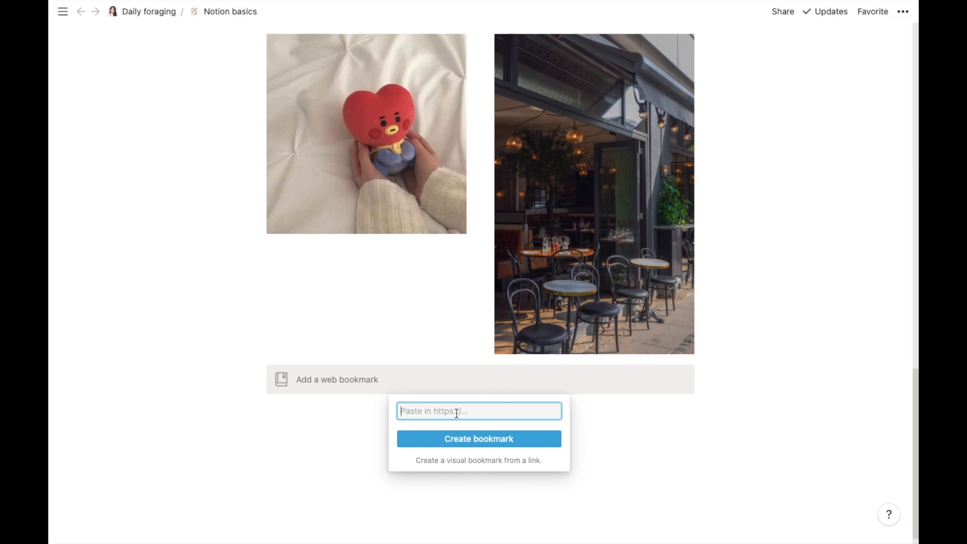
Step: Paste the Spirited Away IMDb link into the bookmark and create it
key("super+v")
left_click(461, 439)
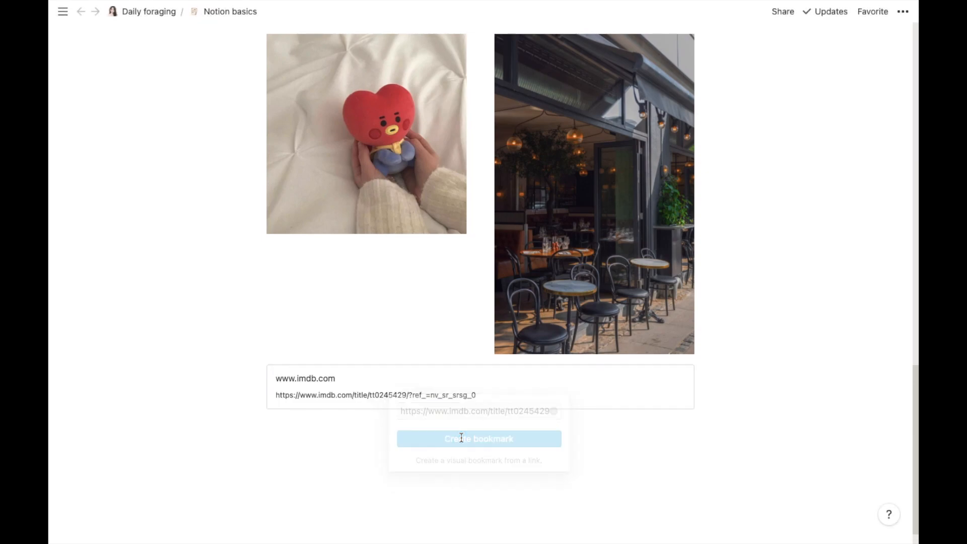
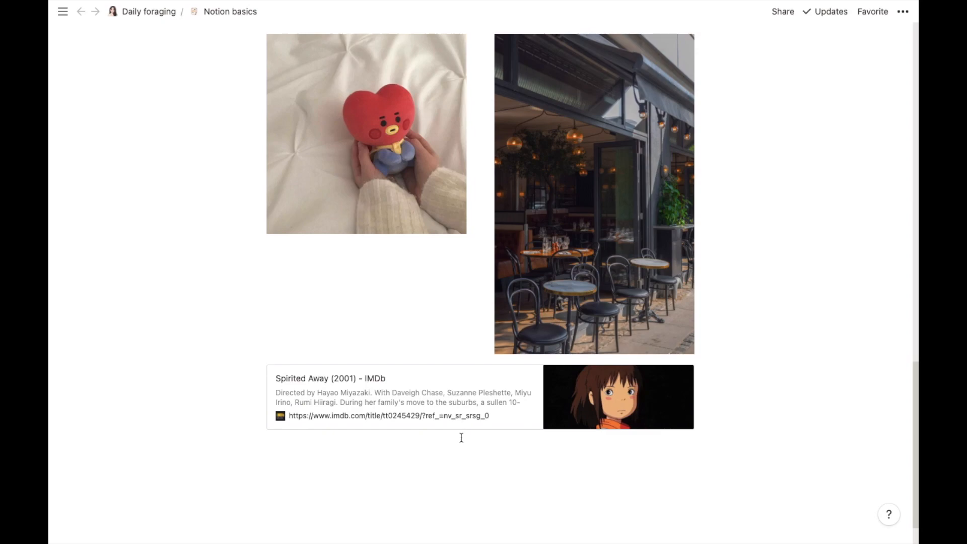
Step: Create an empty block below the Spirited Away IMDb bookmark and bring up its block-type menu
left_click_drag(916, 413, 919, 432)
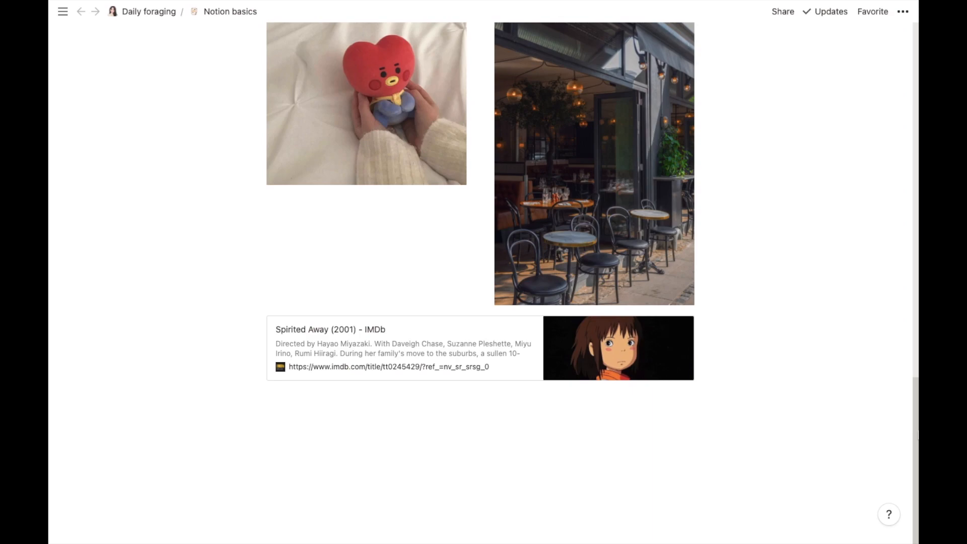
left_click(373, 408)
left_click(249, 393)
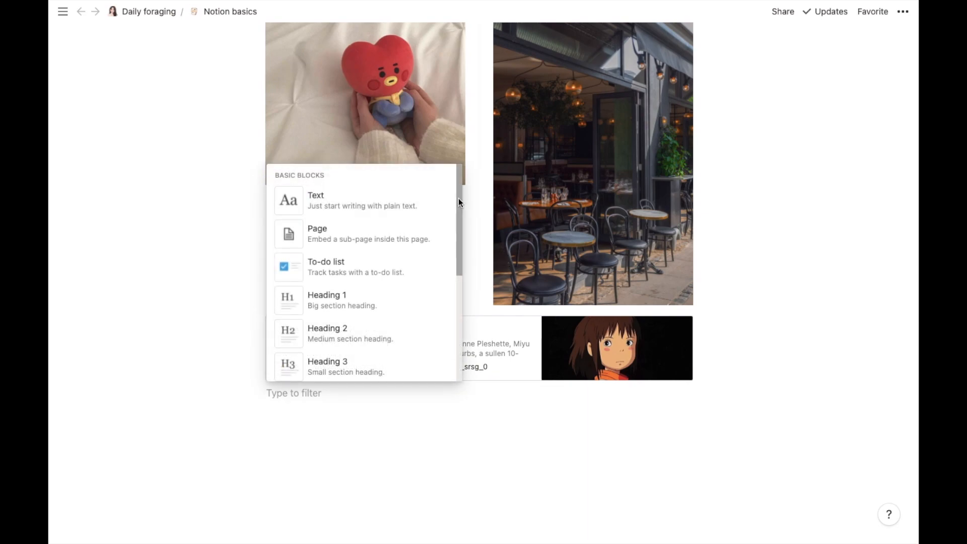
Step: Insert a Video block and embed the pasted YouTube link to the Notion-aesthetic tutorial
left_click_drag(458, 198, 468, 451)
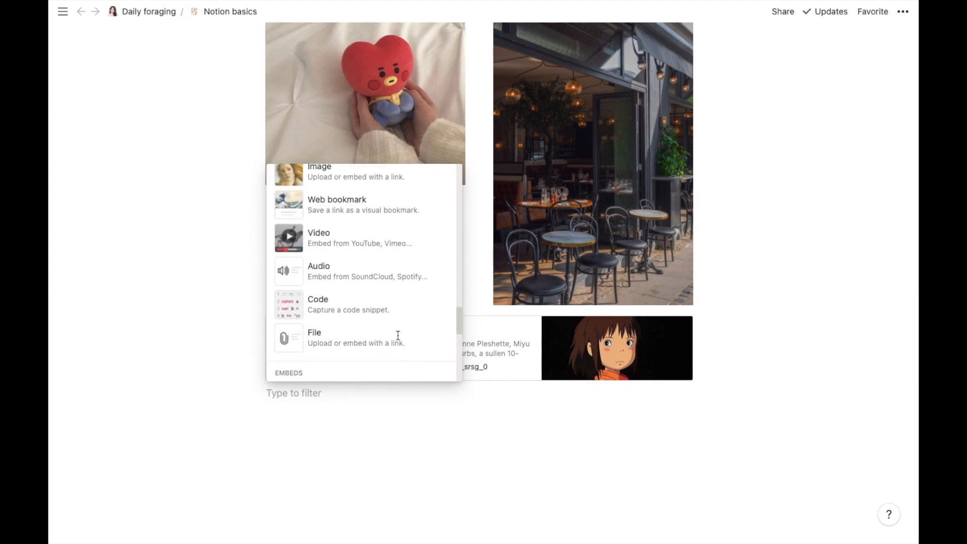
left_click(366, 250)
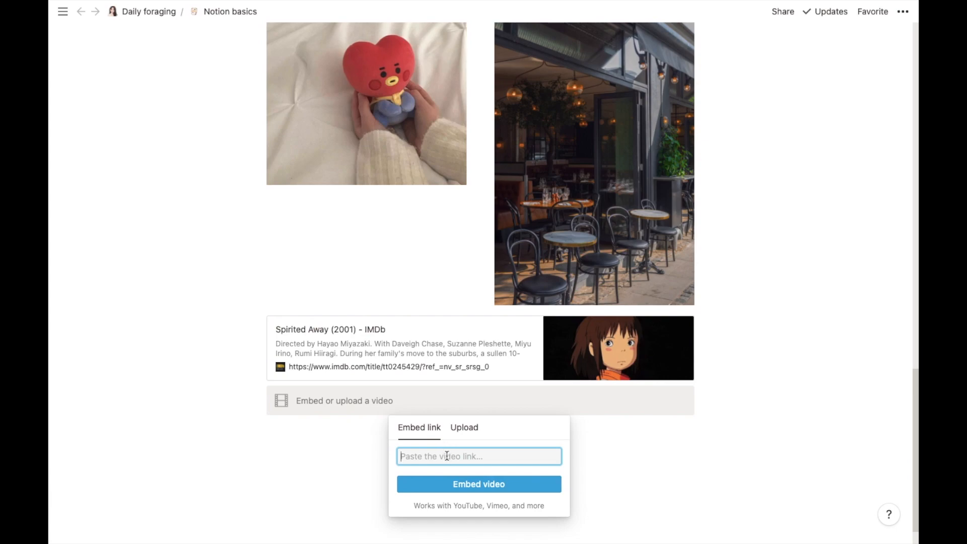
key("ctrl+v")
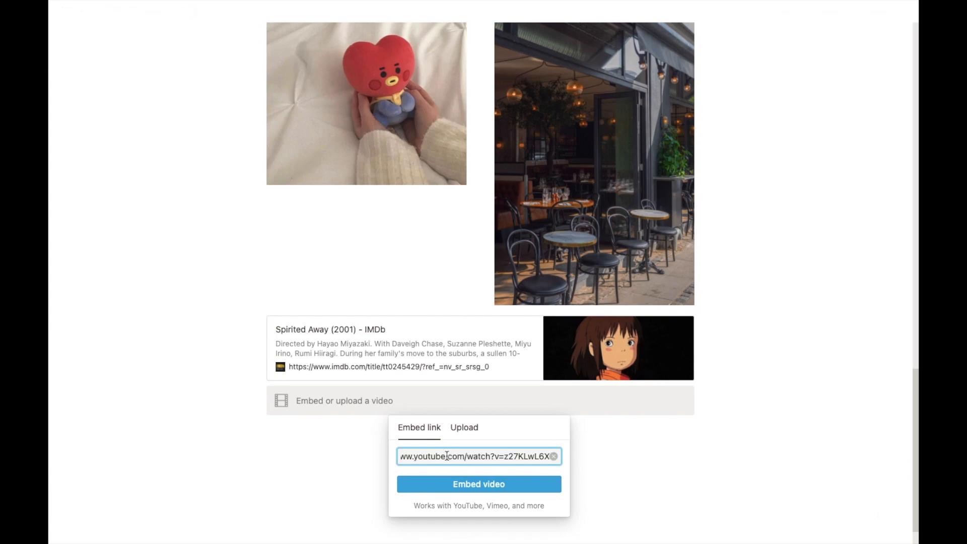
left_click(456, 484)
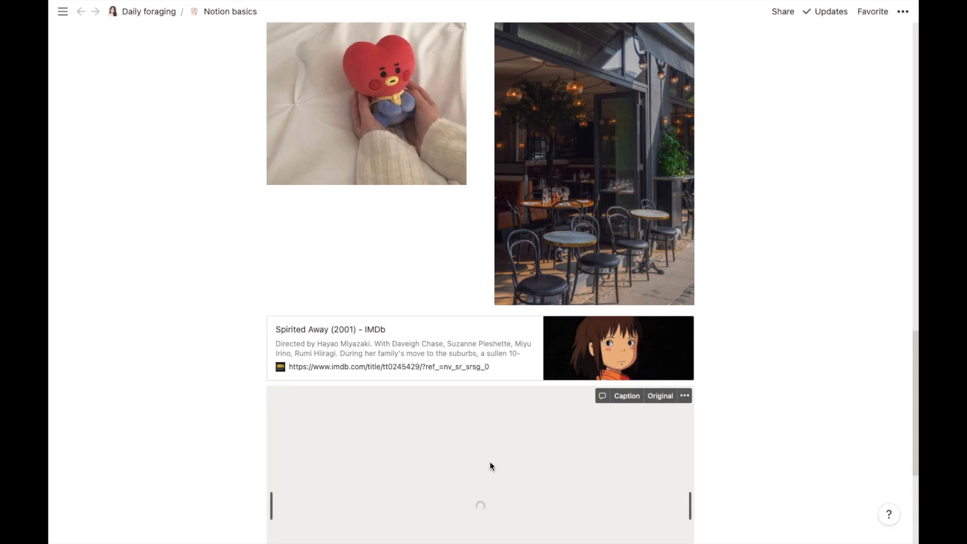
Step: Play, pause and rewind the embedded video, then close its more-videos suggestions
left_click_drag(913, 339, 912, 408)
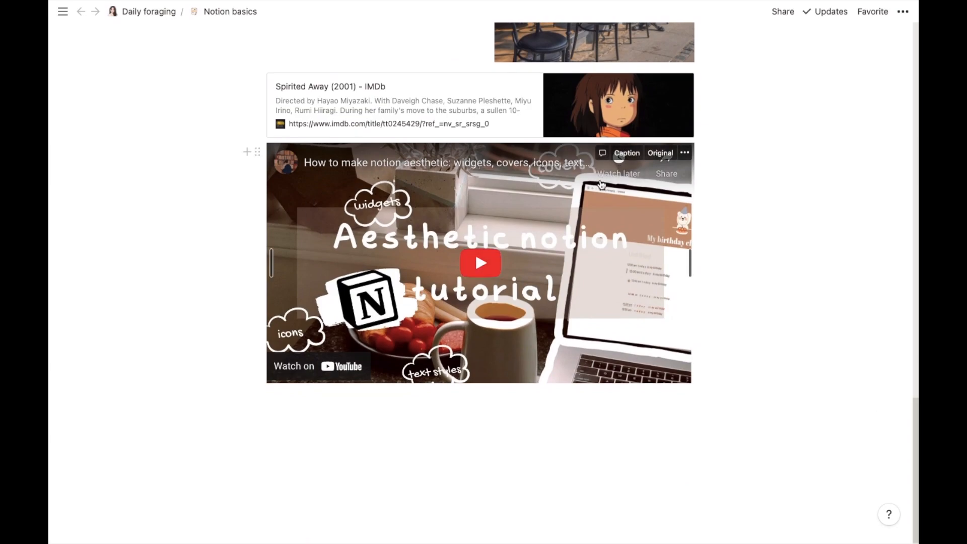
left_click(486, 267)
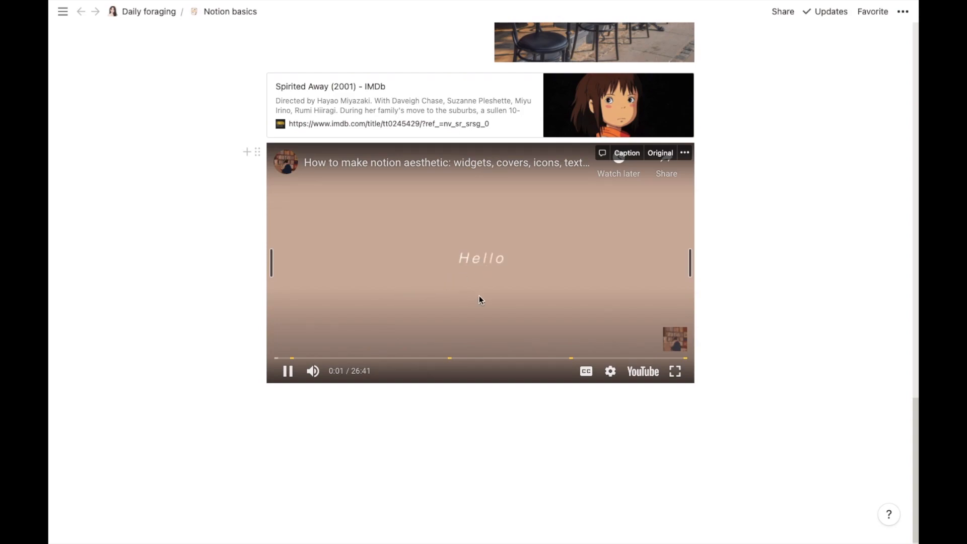
left_click(288, 373)
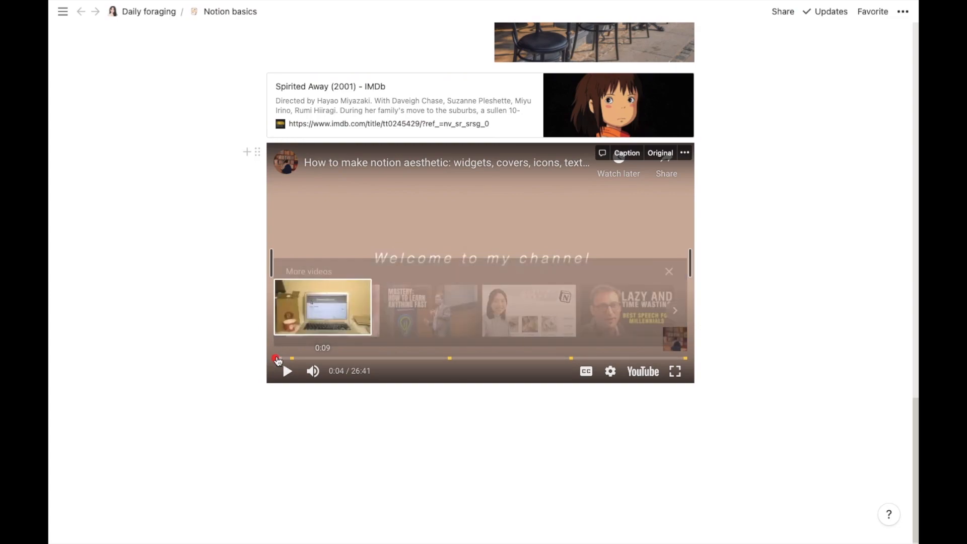
left_click(267, 362)
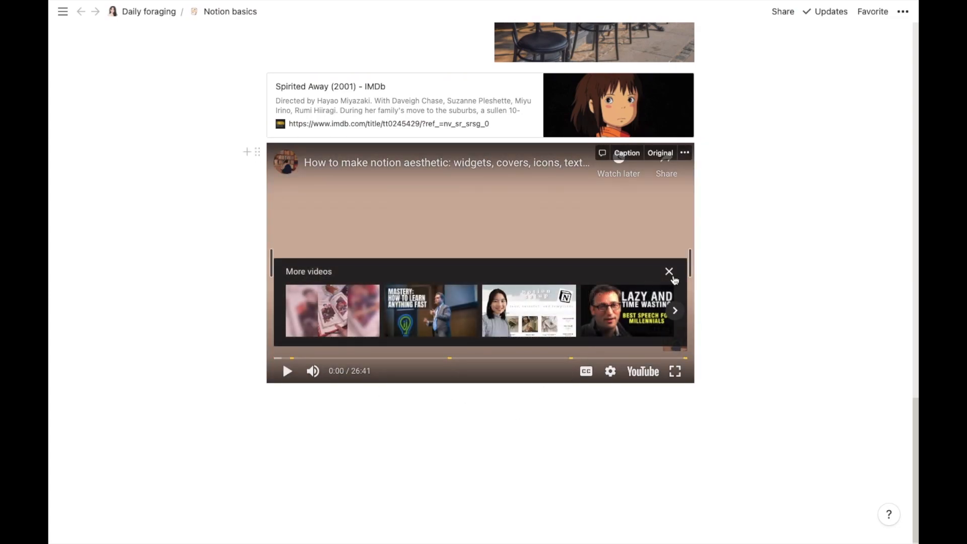
left_click(670, 272)
Step: Add a second, empty Video block below it, followed by a blank line
left_click(320, 399)
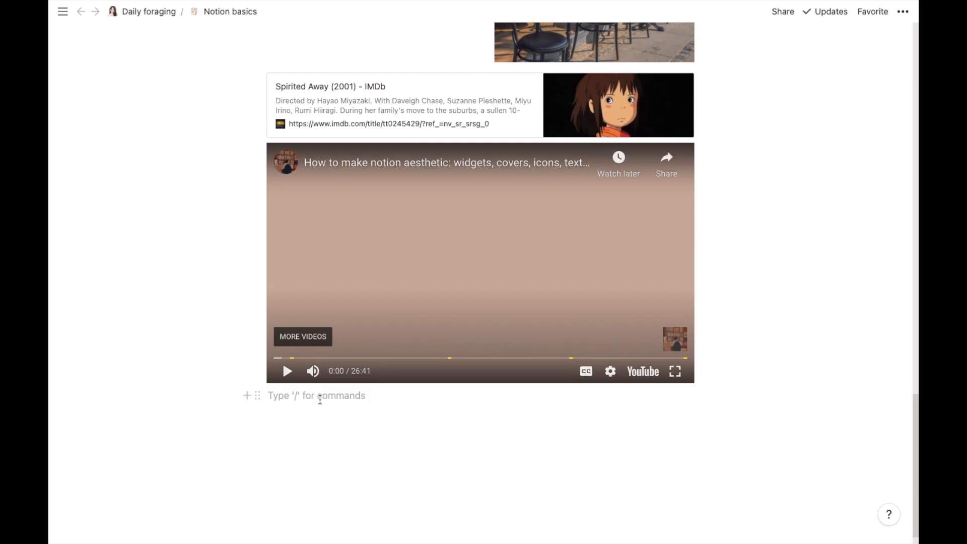
left_click(247, 396)
left_click_drag(460, 220, 460, 477)
left_click(323, 257)
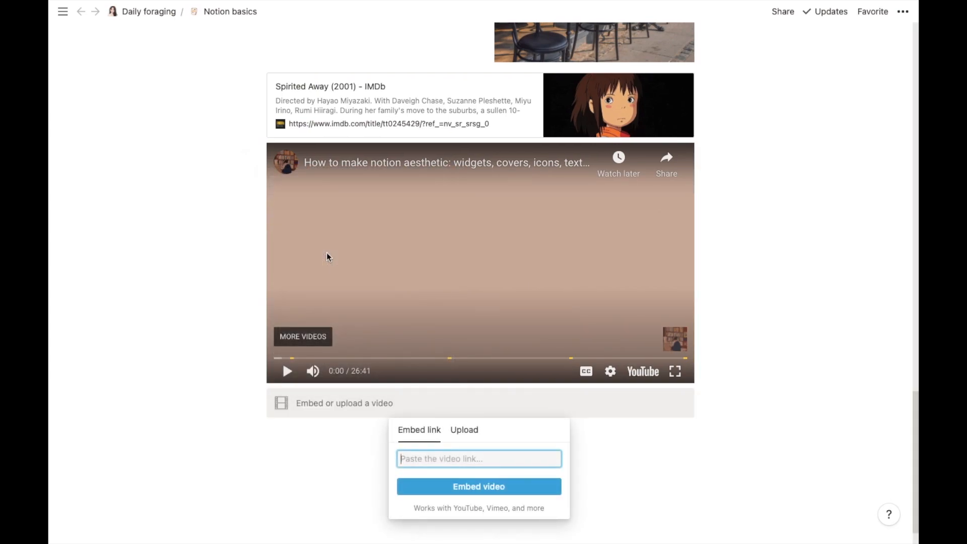
left_click(473, 436)
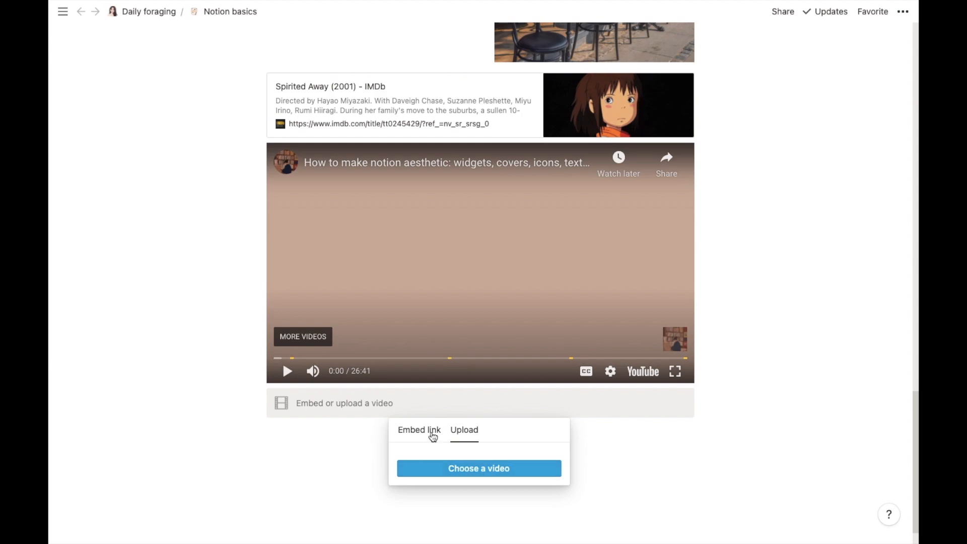
left_click(426, 432)
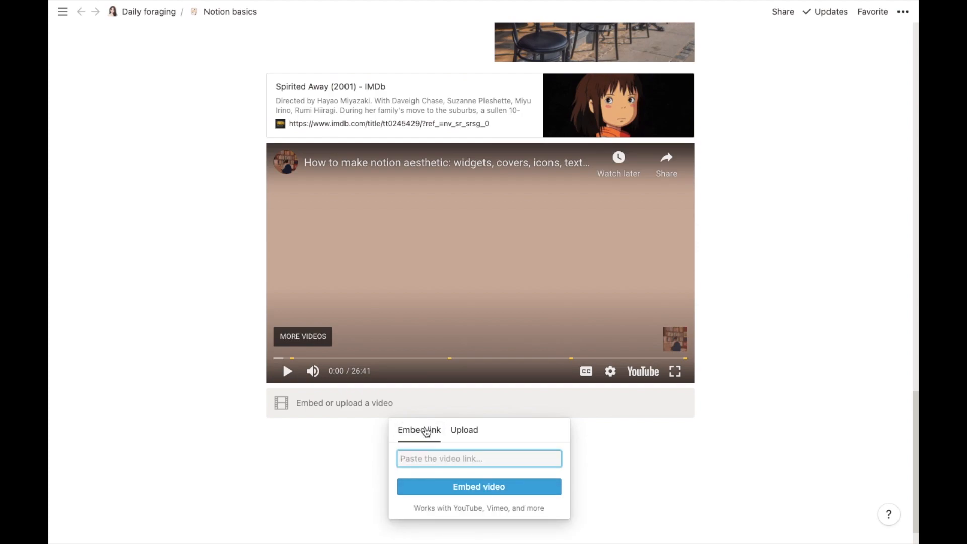
left_click(316, 429)
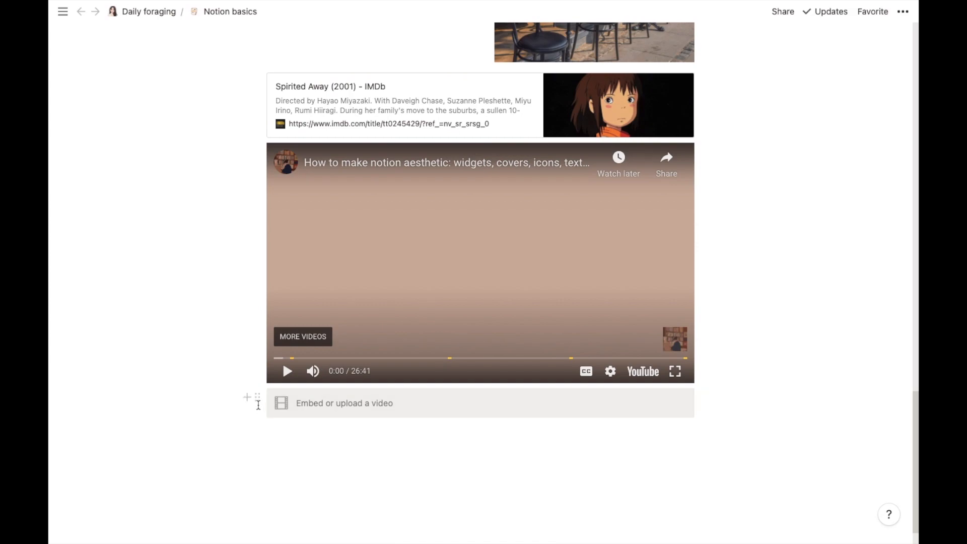
left_click(301, 424)
Step: Insert an Audio block under the empty video block, set to the Embed link option
mouse_move(293, 374)
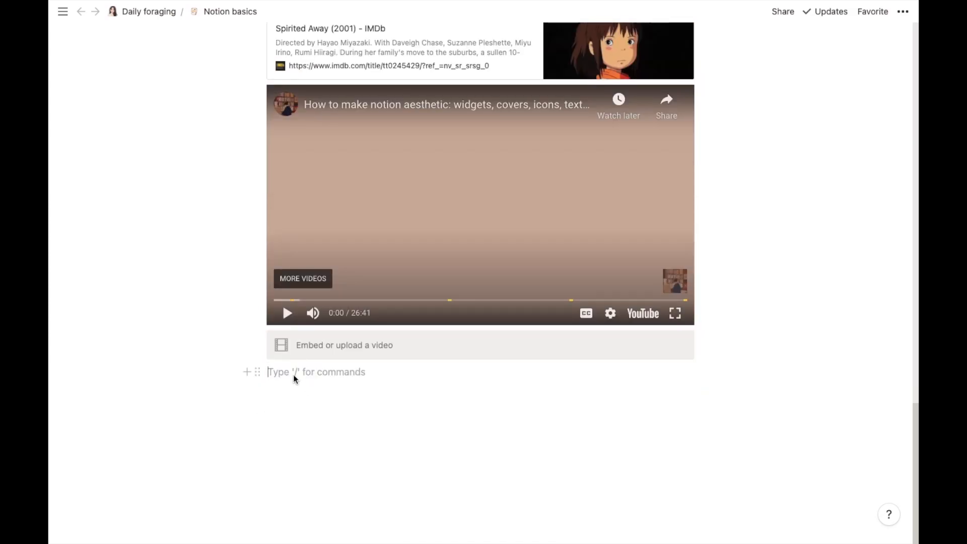
left_click(251, 373)
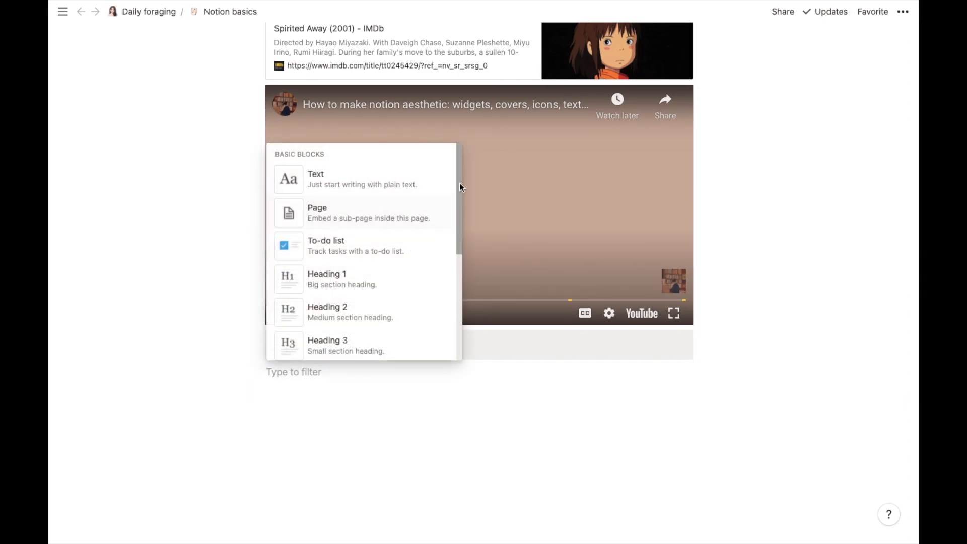
left_click_drag(458, 180, 461, 447)
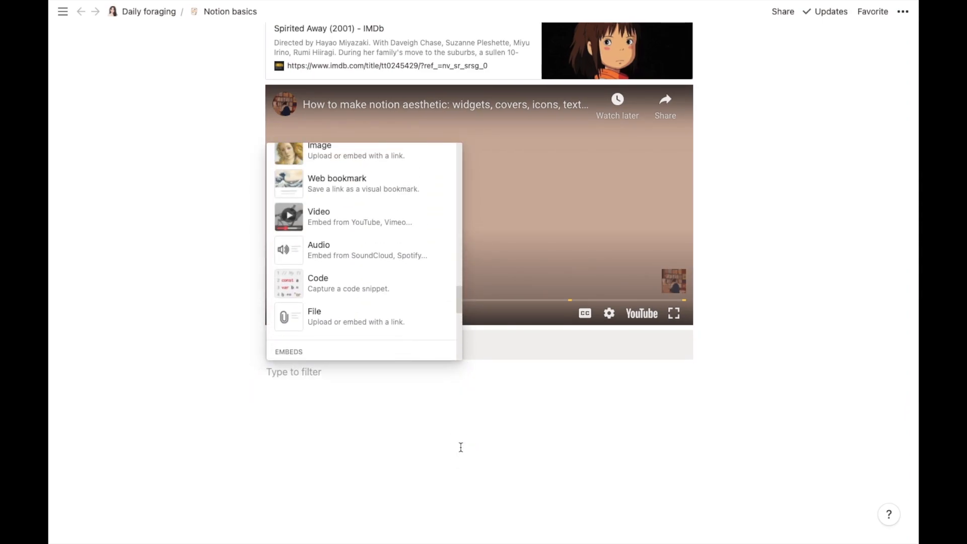
left_click(399, 249)
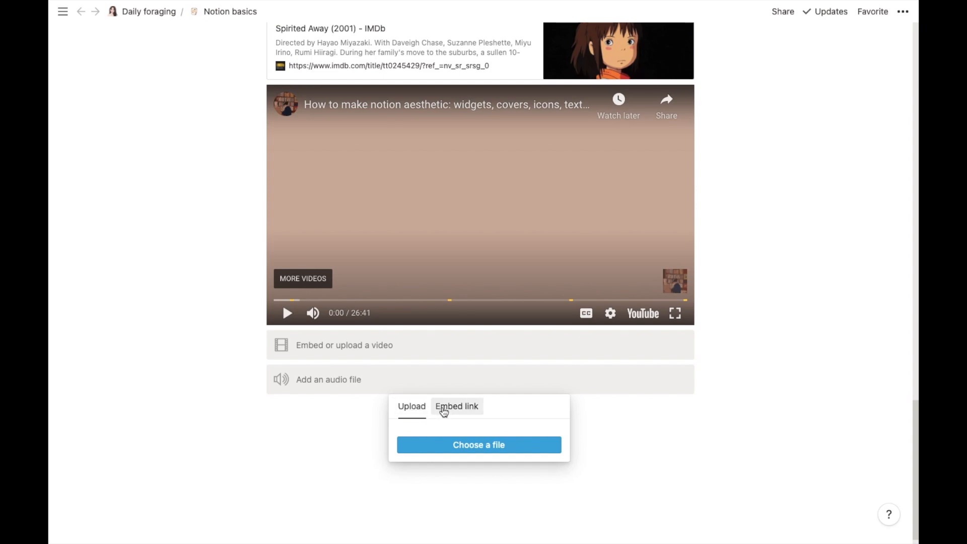
left_click(445, 407)
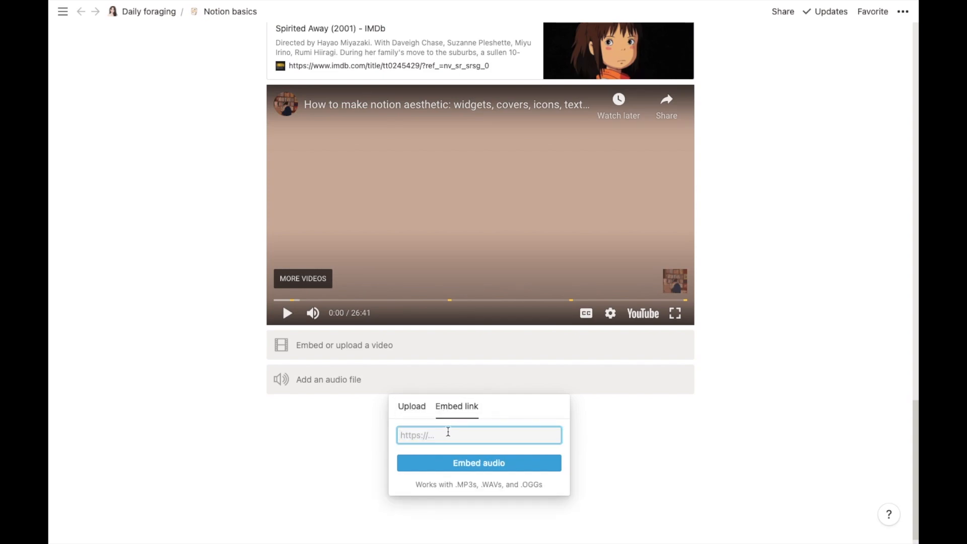
Step: Maximize Spotify and copy the song link for 'Chinese New Year' from songs for stargazing
mouse_move(752, 532)
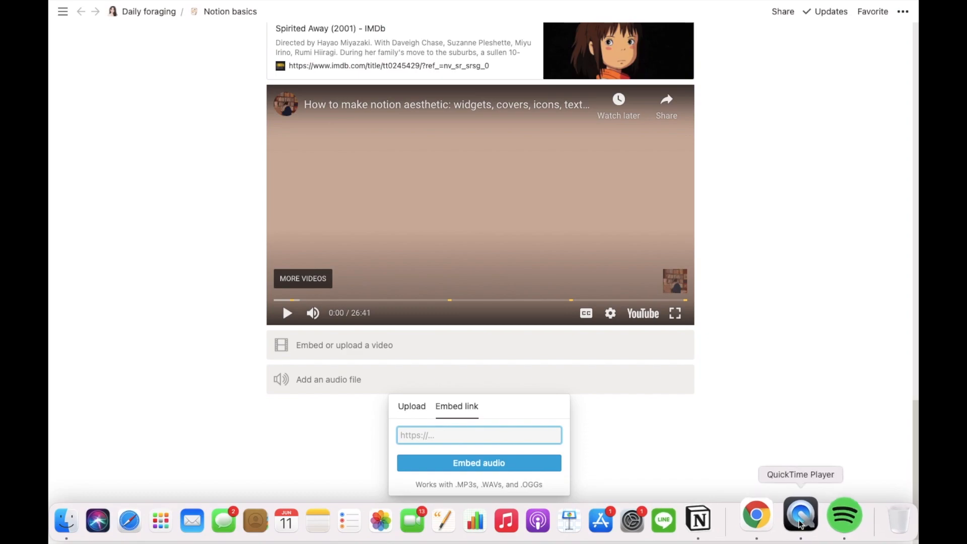
left_click(831, 519)
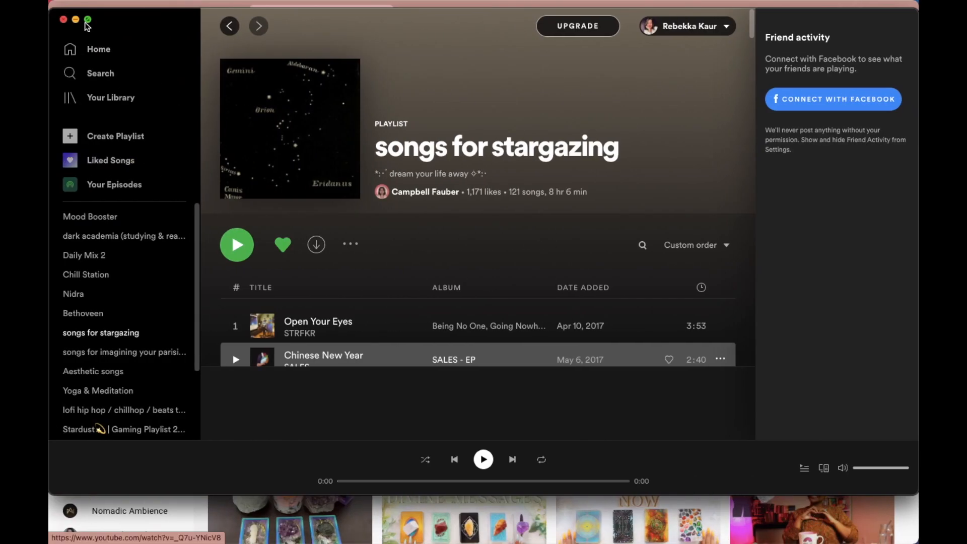
left_click(88, 19)
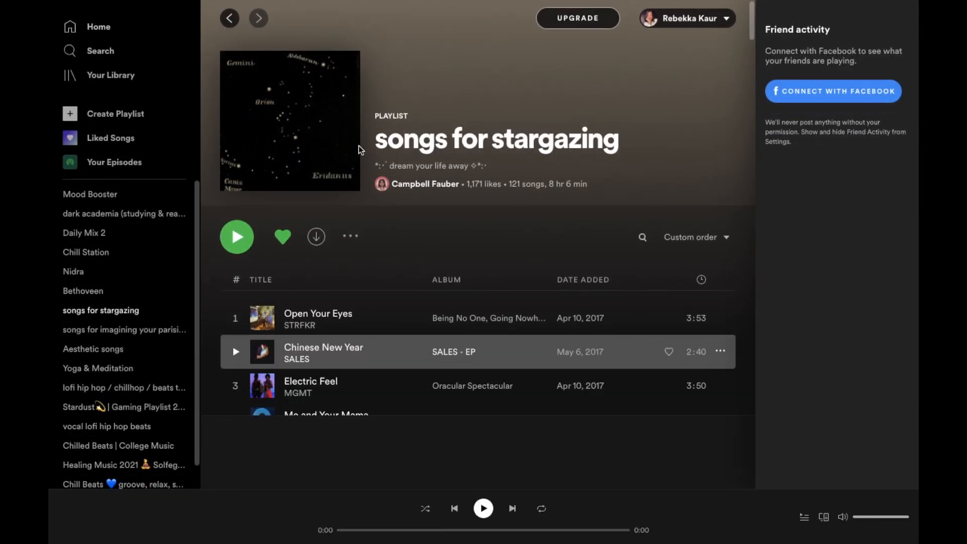
left_click(720, 351)
mouse_move(739, 332)
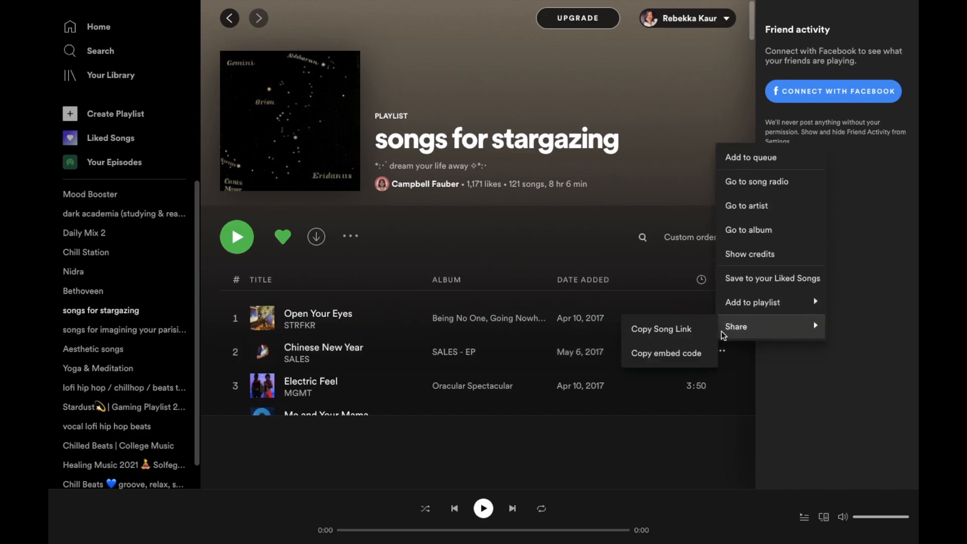
left_click(689, 332)
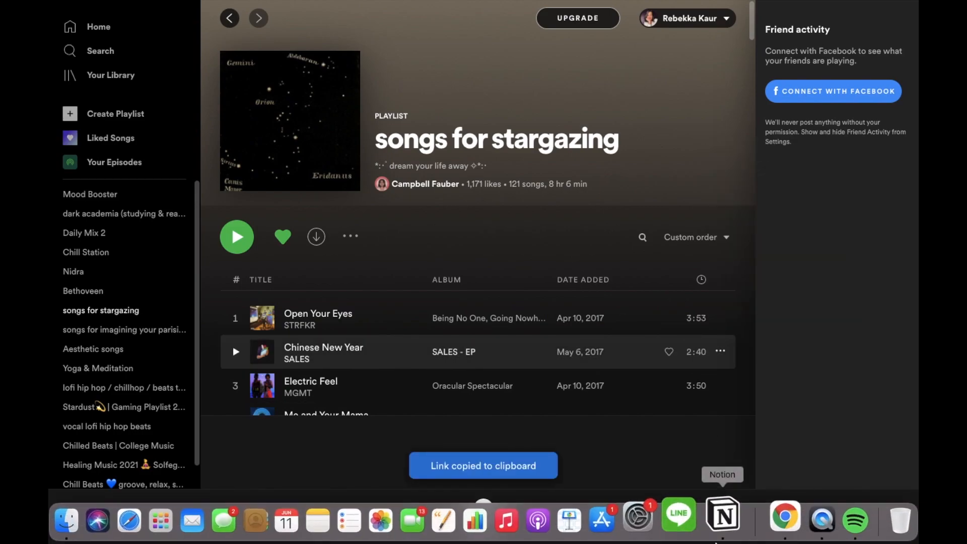
Step: Paste the 'Chinese New Year' Spotify link into the audio block and embed it
left_click(726, 530)
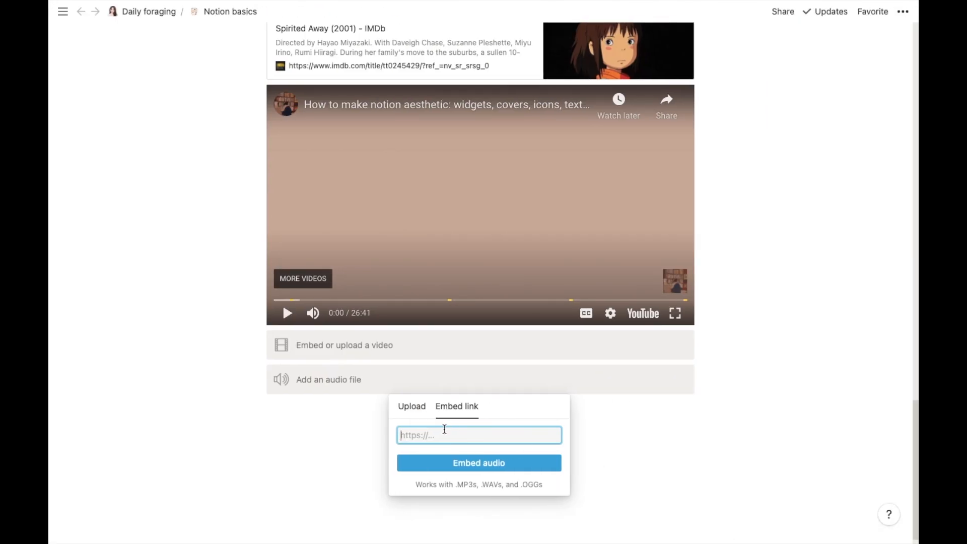
key("super+v")
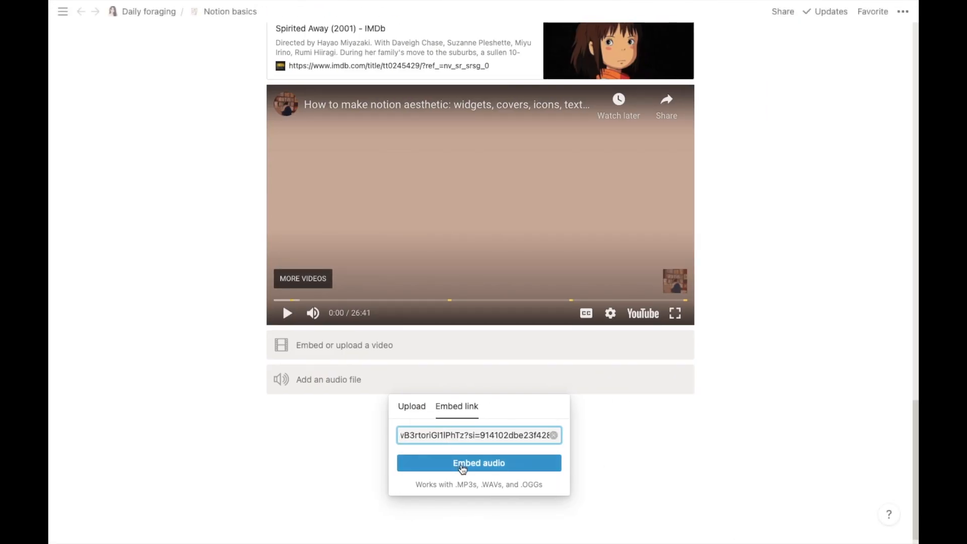
left_click(460, 464)
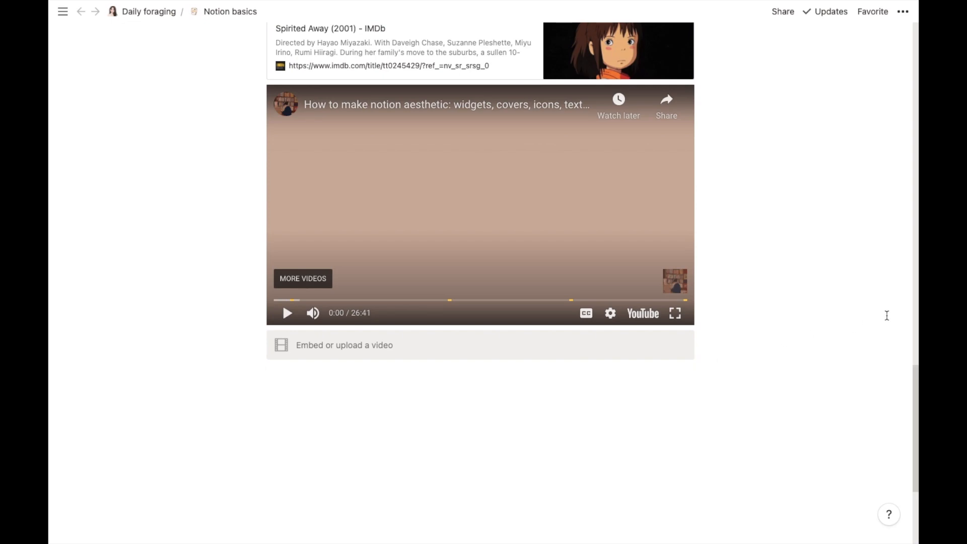
left_click_drag(913, 373, 918, 433)
Step: Play and then pause the Spotify embed's track preview
left_click(412, 179)
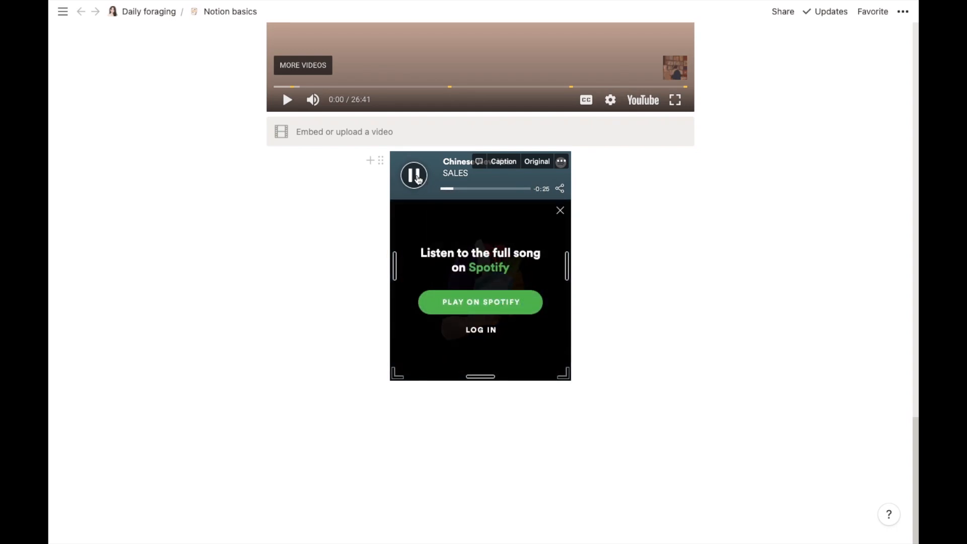
left_click(417, 180)
mouse_move(620, 523)
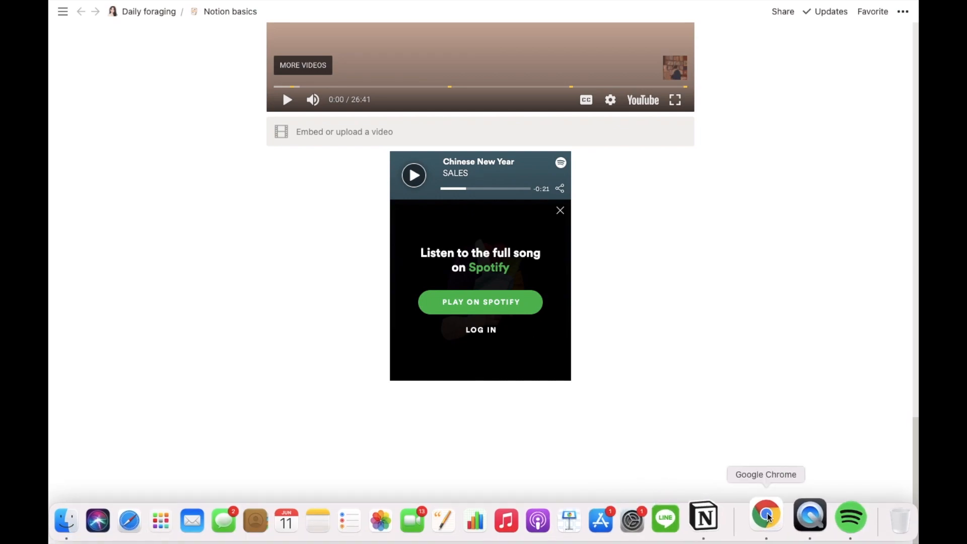
left_click(767, 516)
Step: Copy the 'songs for stargazing' playlist share link from the SoundCloud profile, then pause playback
left_click(720, 86)
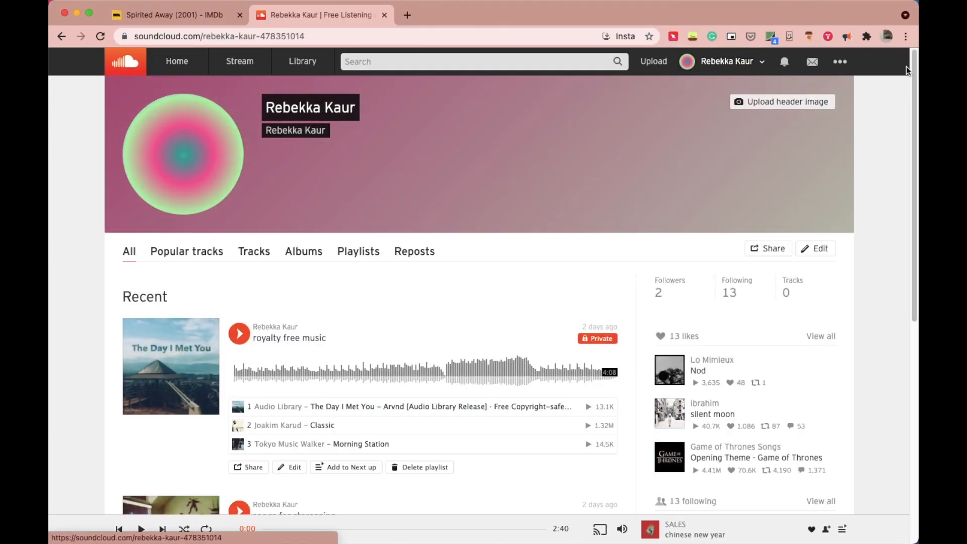
scroll(912, 64, "down", 6)
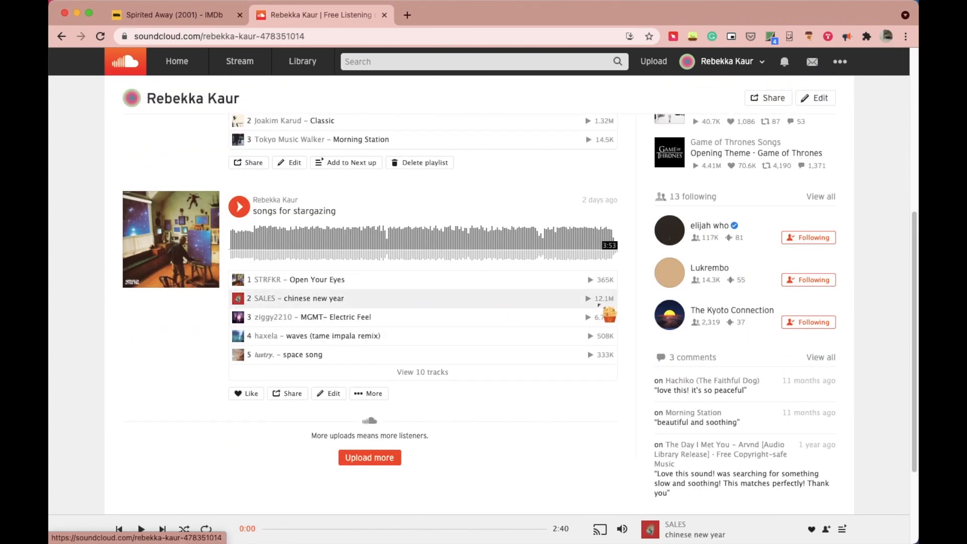
left_click(441, 300)
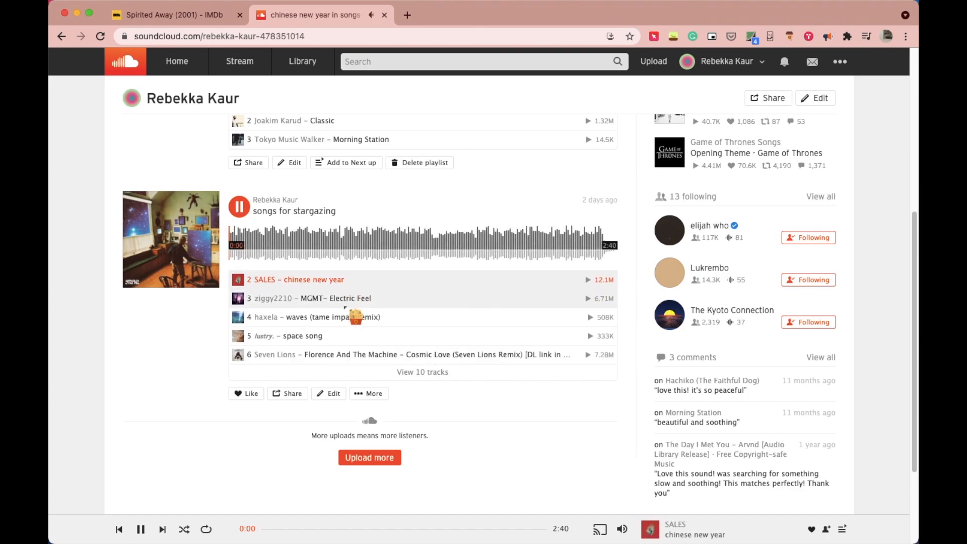
left_click(293, 393)
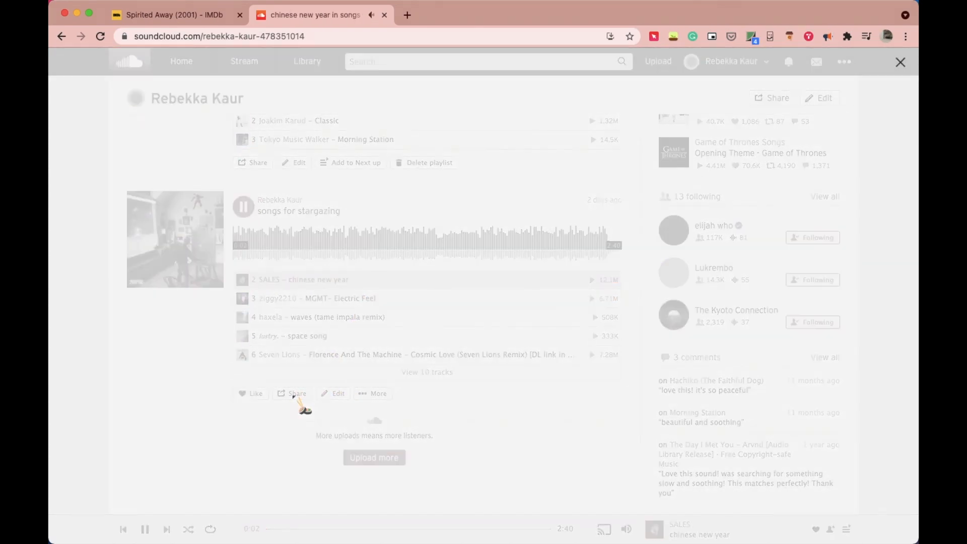
left_click(384, 328)
right_click(384, 328)
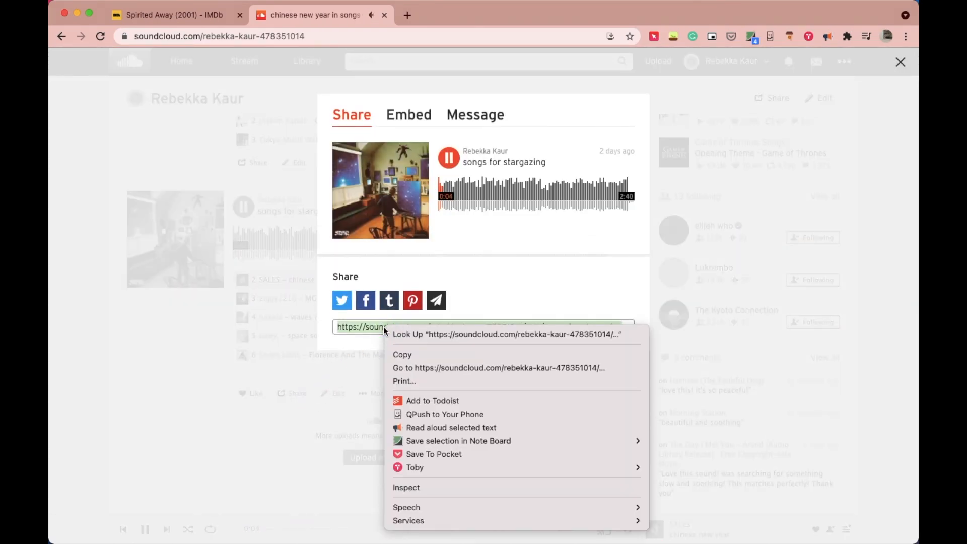
left_click(403, 355)
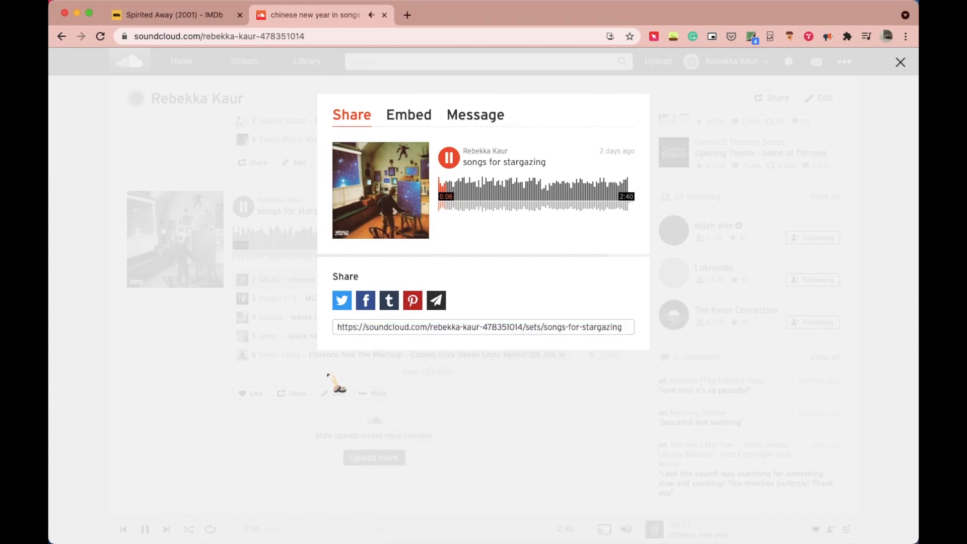
left_click(272, 368)
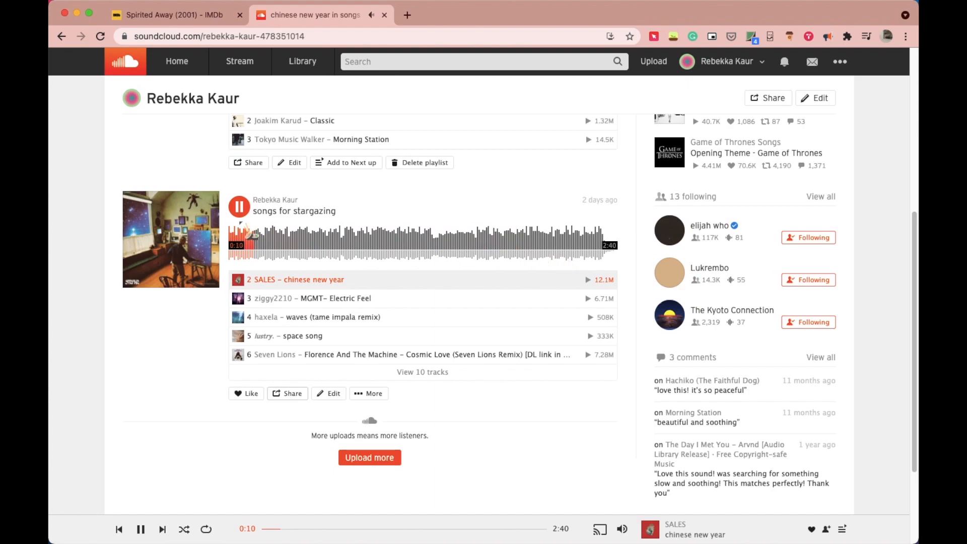
key("space")
Step: Add an Audio block below the Spotify embed and embed the SoundCloud playlist link
mouse_move(655, 542)
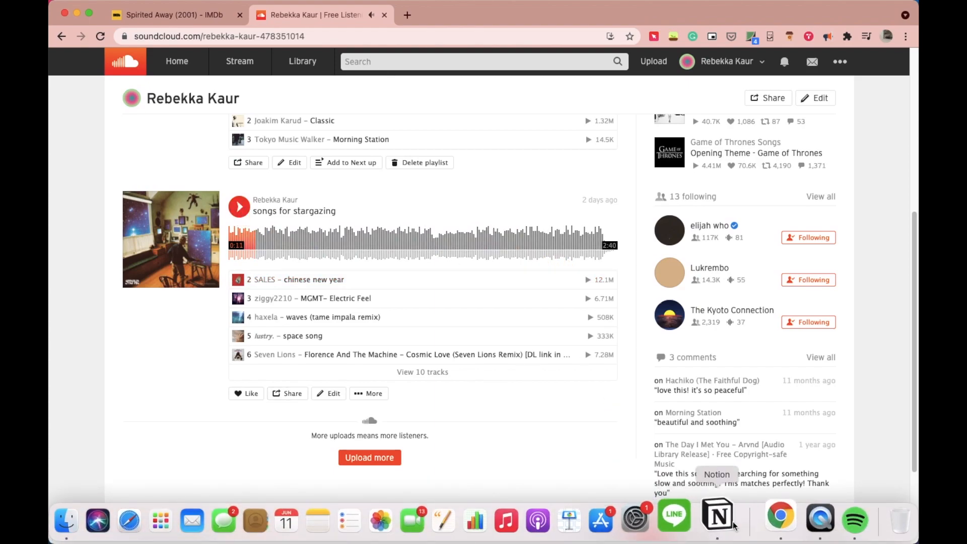
left_click(738, 519)
left_click(516, 443)
left_click(248, 394)
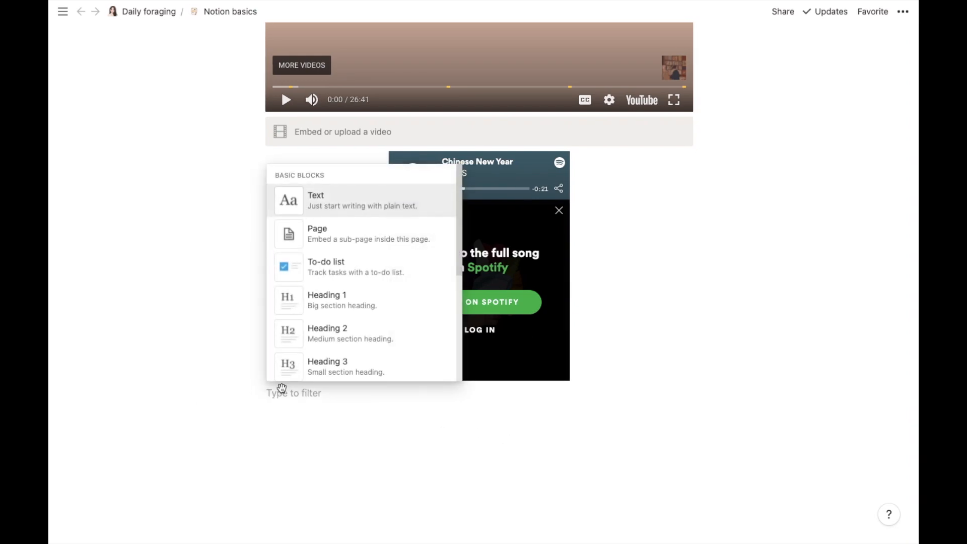
left_click_drag(456, 205, 457, 458)
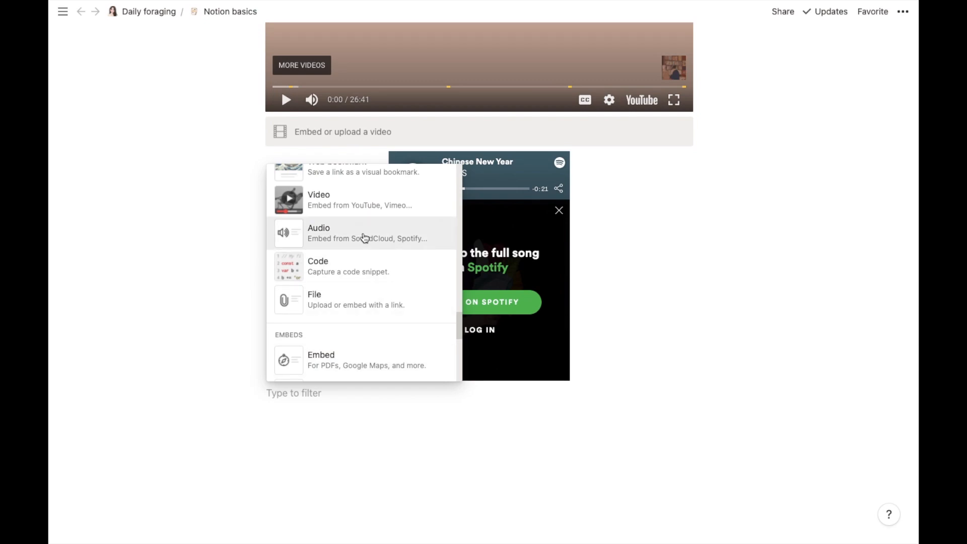
left_click(362, 238)
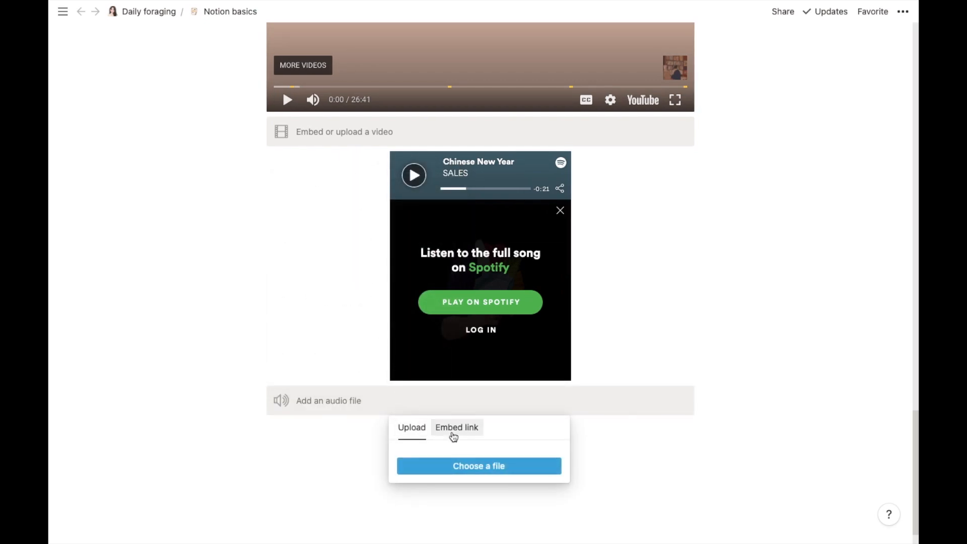
left_click(453, 436)
key("ctrl+v")
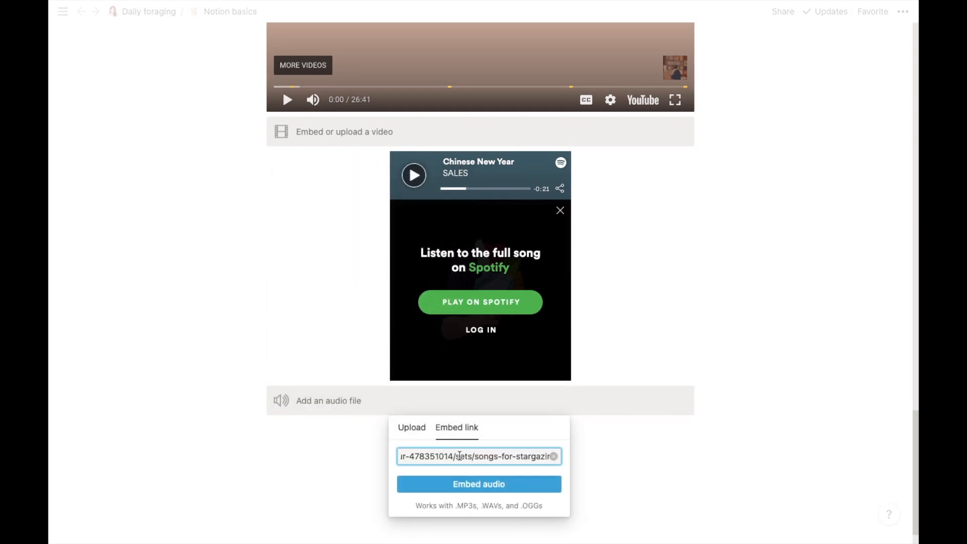
left_click(463, 482)
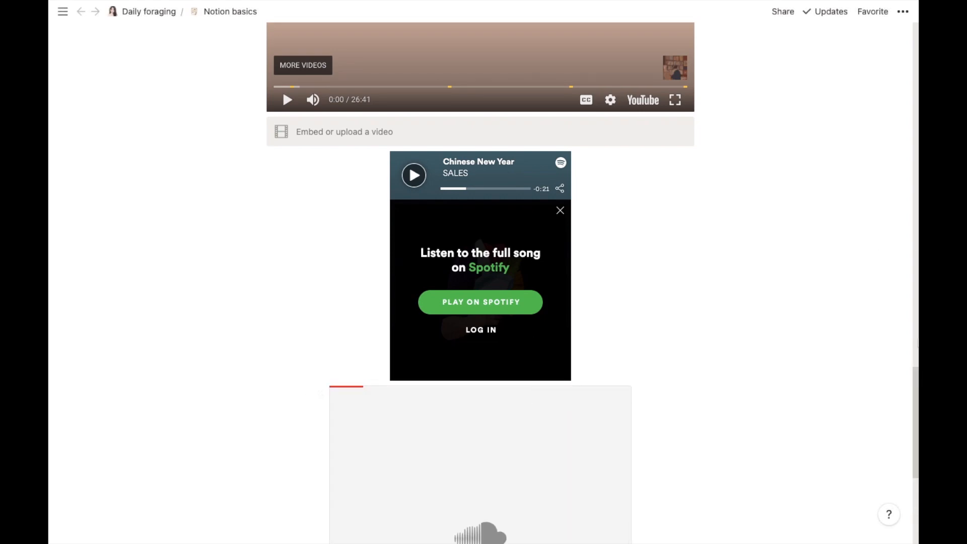
Step: Place the SoundCloud player beside the Spotify embed, test playback at 1:58 and 2:22, then pause
left_click_drag(915, 383, 915, 421)
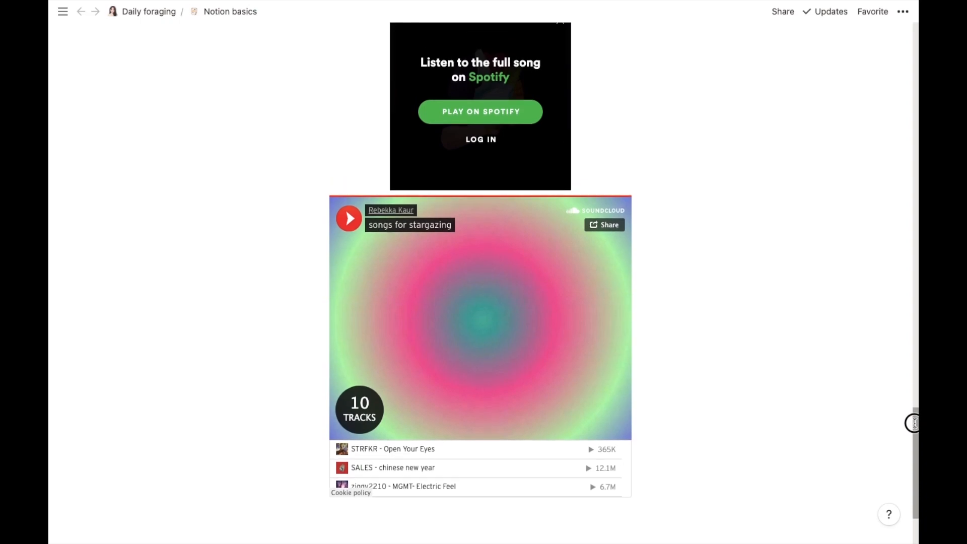
left_click_drag(319, 205, 602, 91)
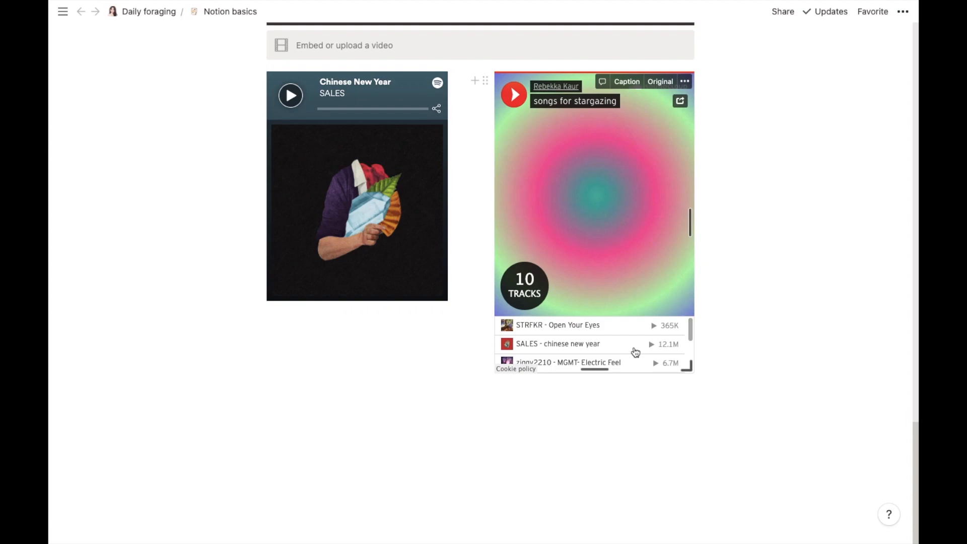
left_click(649, 345)
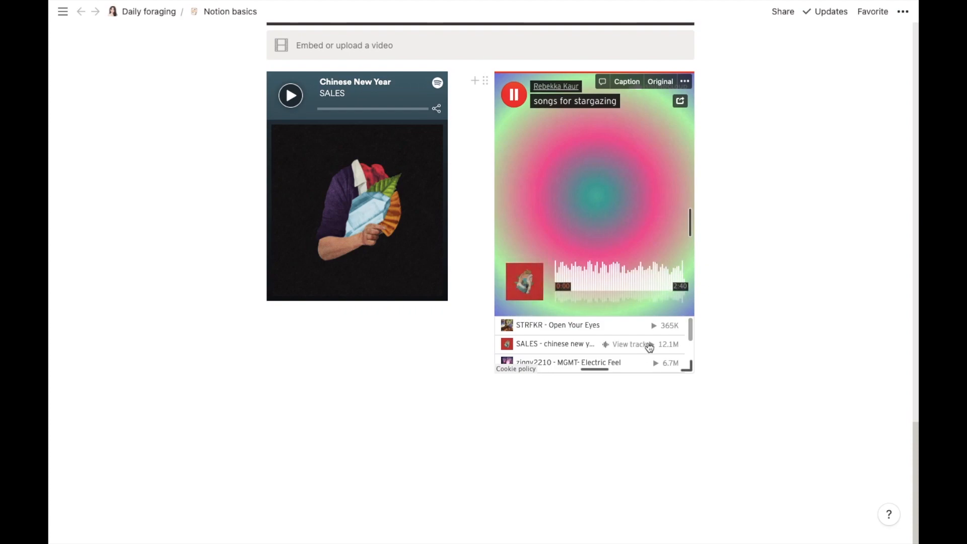
left_click(654, 278)
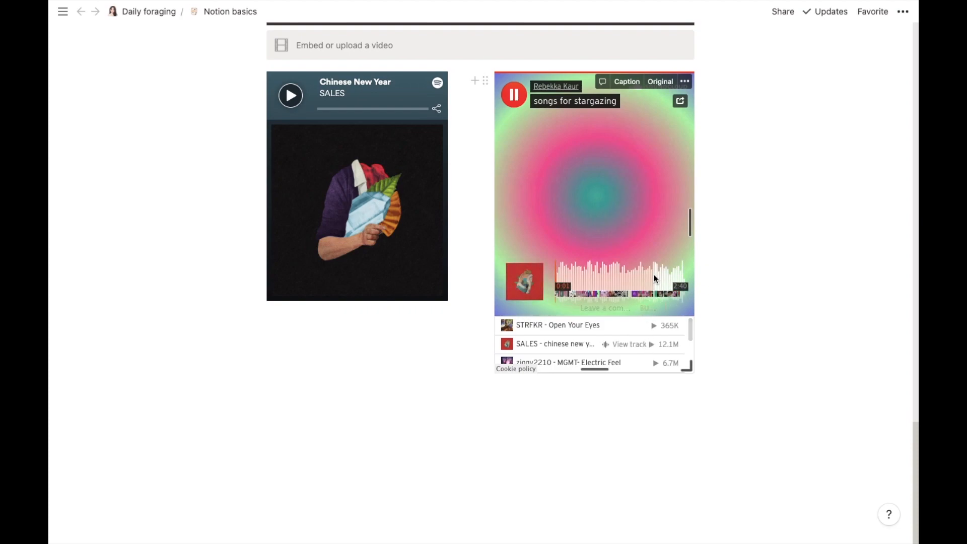
left_click(675, 277)
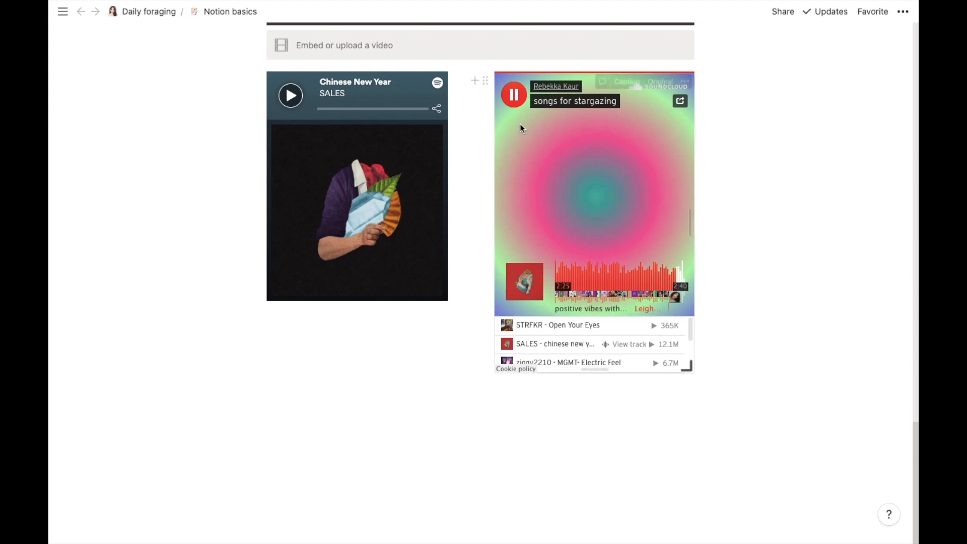
left_click(514, 95)
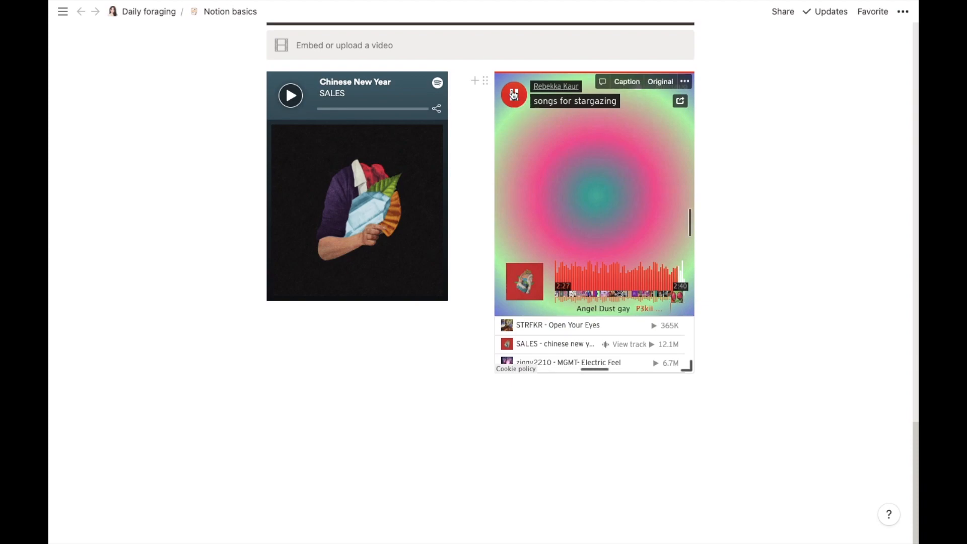
Step: Start a new block below the embeds with the / block menu
left_click(274, 414)
type("/")
left_click_drag(460, 149, 456, 408)
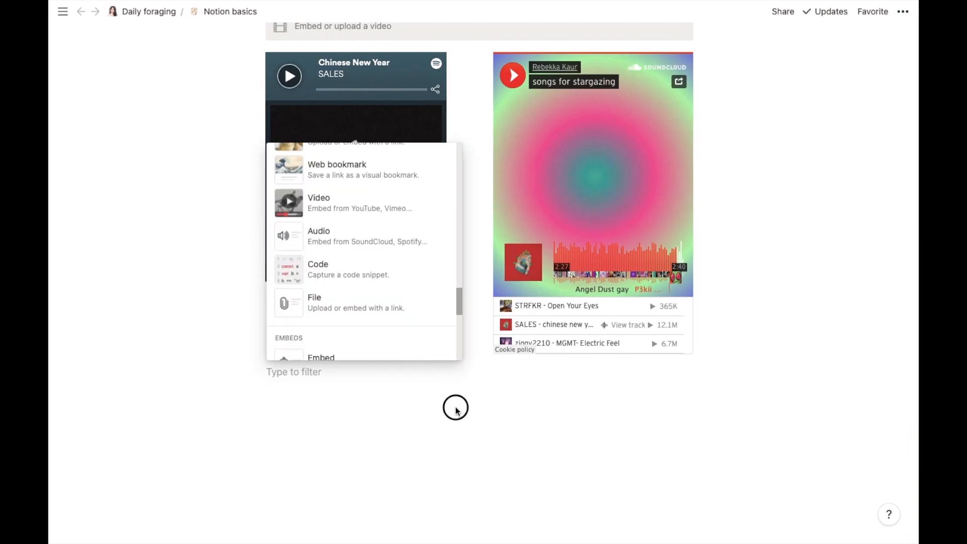
Step: Insert an empty Audio block below the side-by-side players
left_click(371, 248)
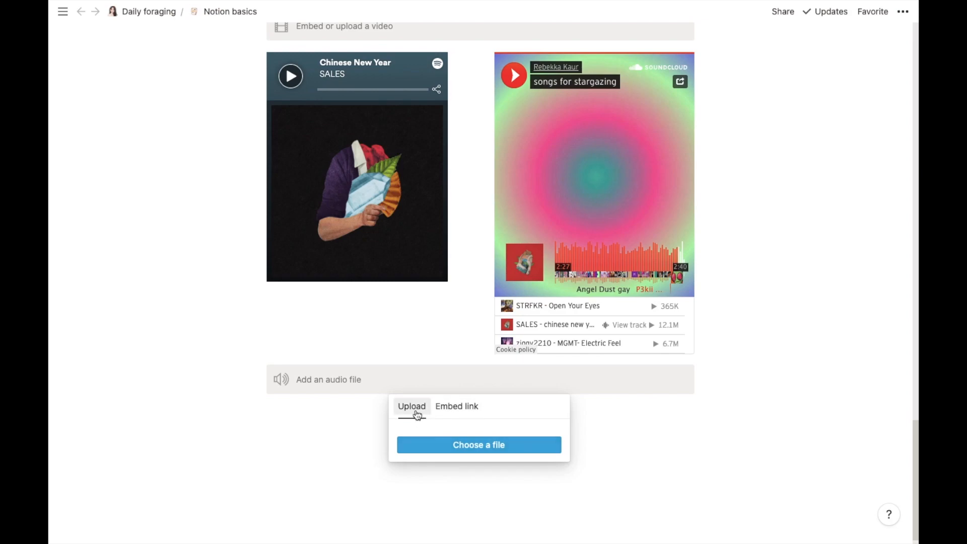
left_click(341, 402)
scroll(359, 414, "down", 1)
Step: Add a new block under the audio block and make it a Code block
left_click(359, 413)
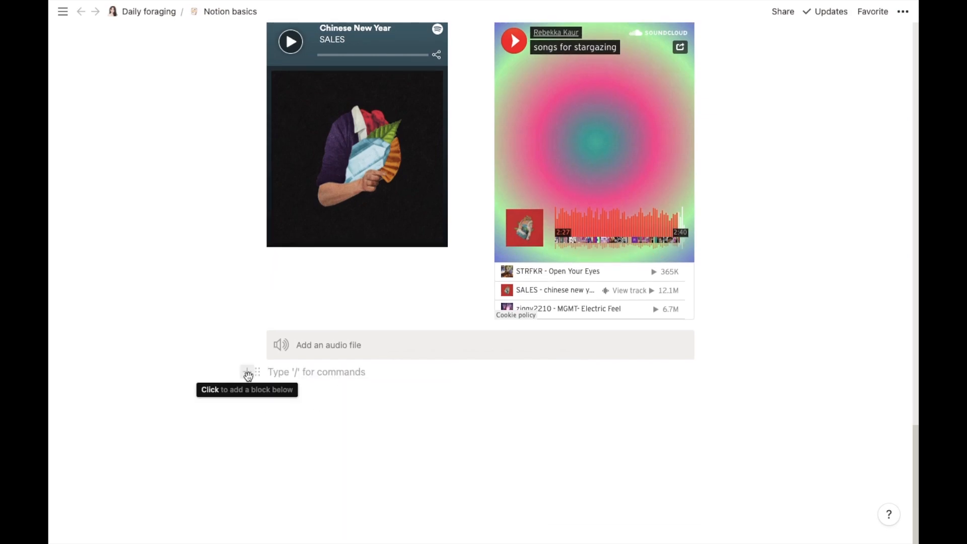
left_click(252, 372)
left_click_drag(458, 158, 445, 415)
left_click(381, 303)
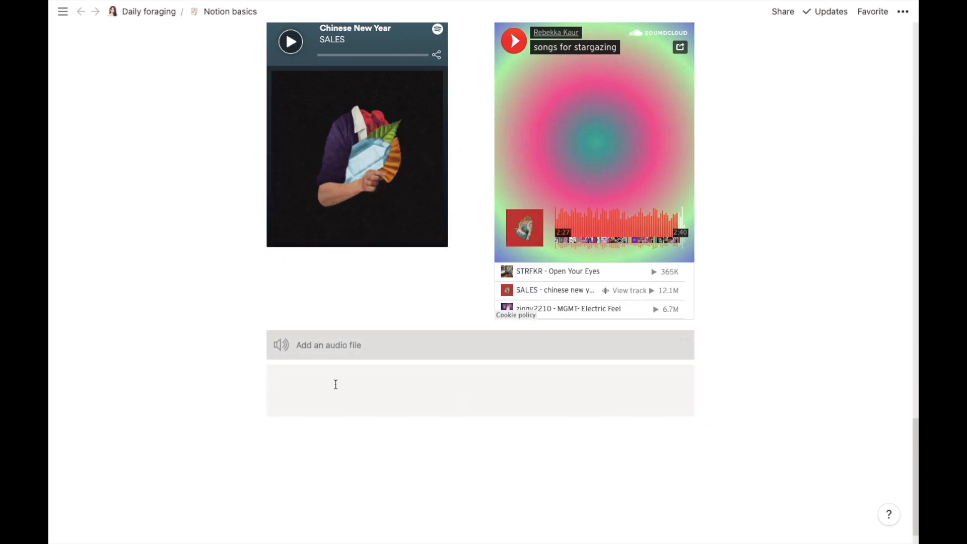
Step: Paste the Spotify iframe embed code into the code block and turn on code wrapping
key("ctrl+v")
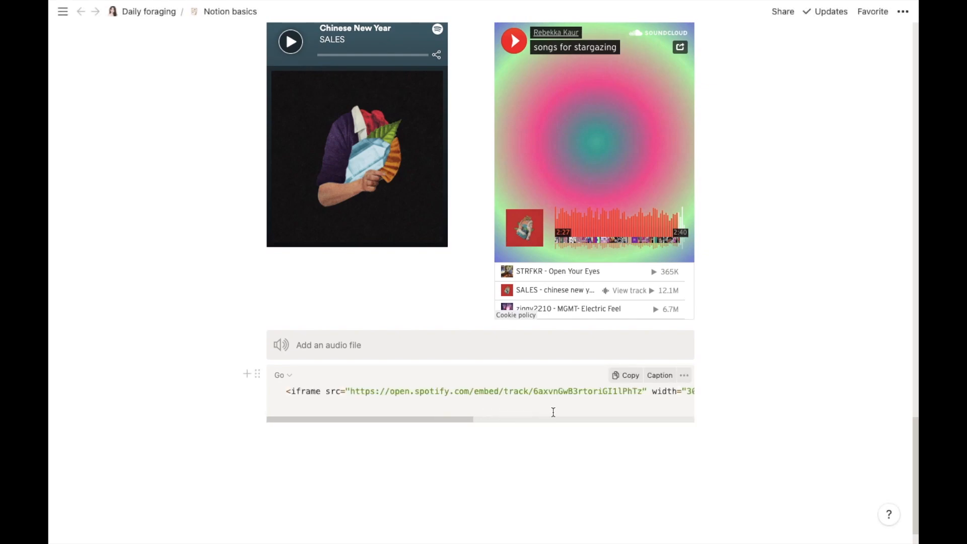
left_click_drag(443, 419, 353, 425)
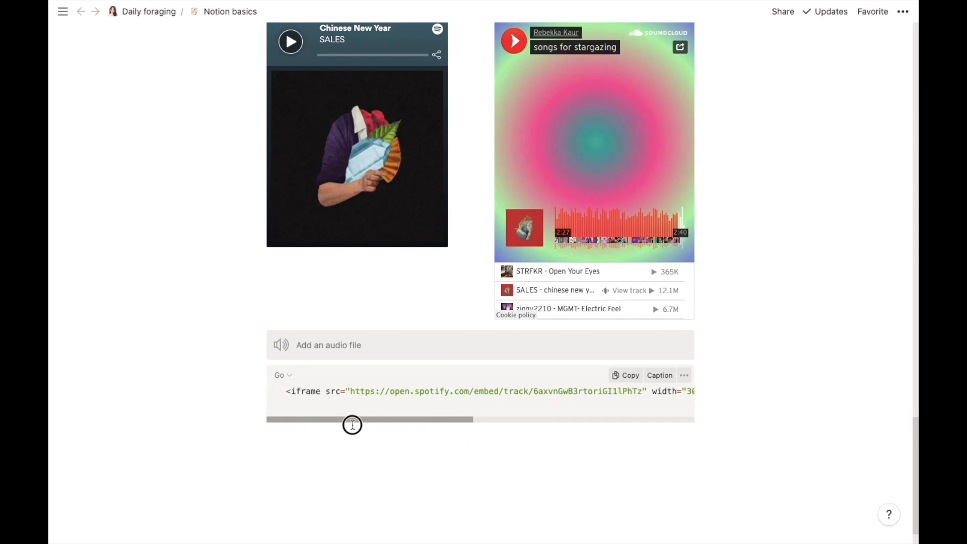
left_click(690, 374)
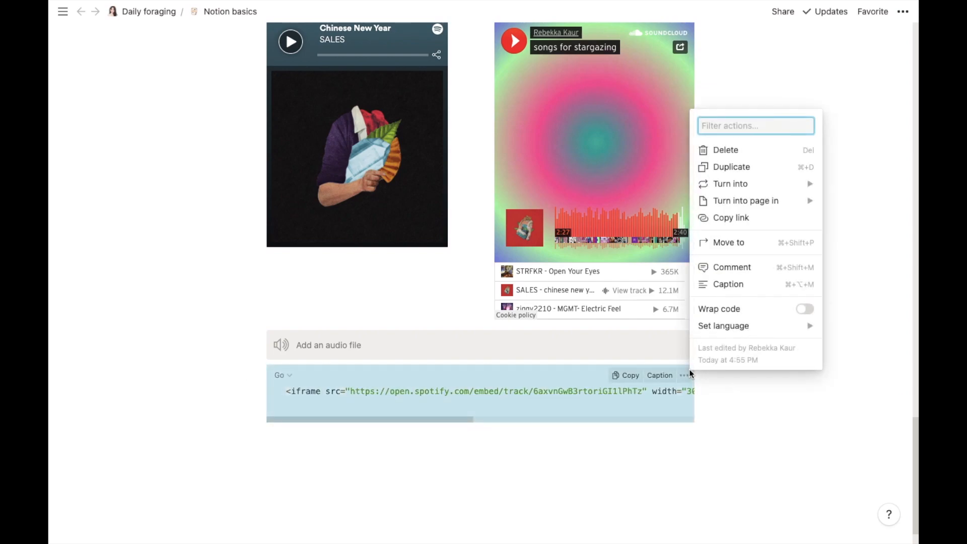
left_click(813, 310)
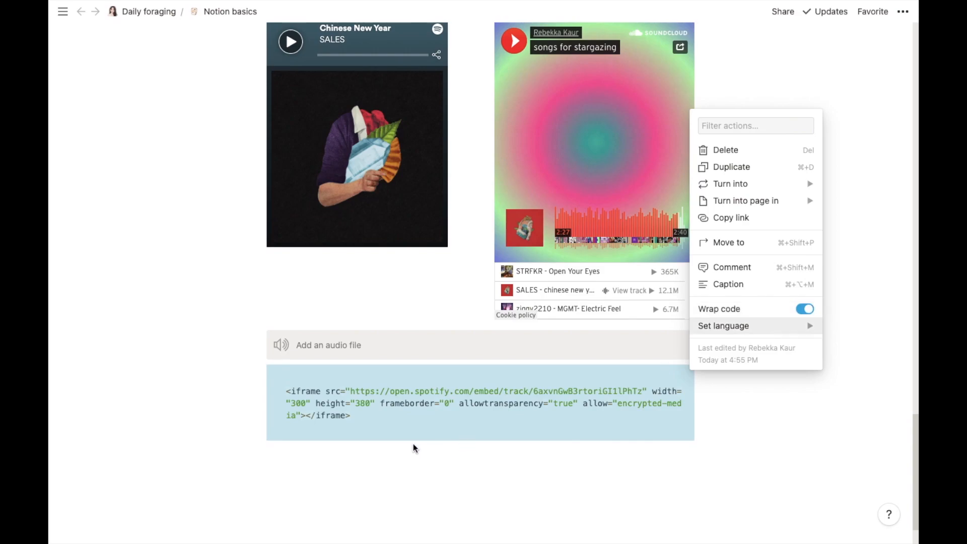
left_click(407, 429)
left_click(393, 423)
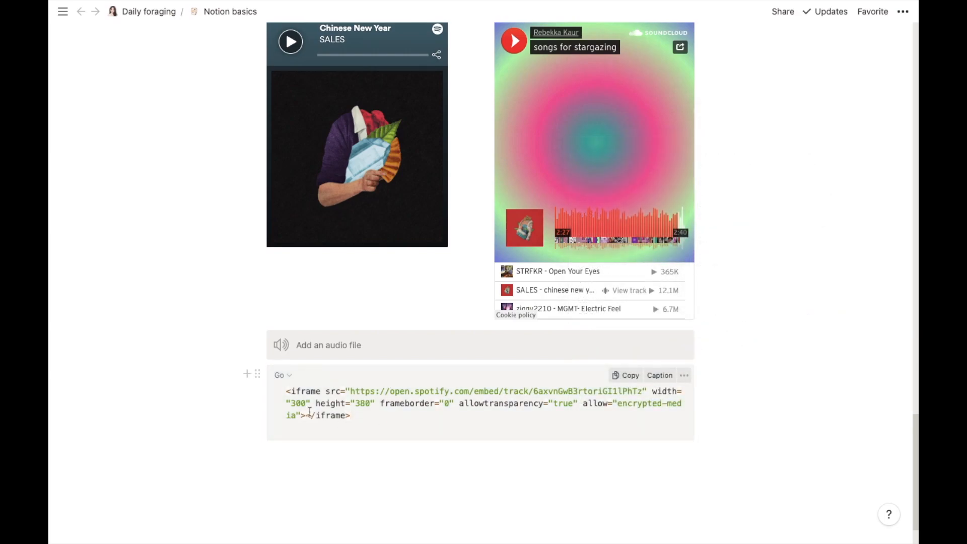
Step: Try HTML and then Java as the code block's language
left_click(281, 377)
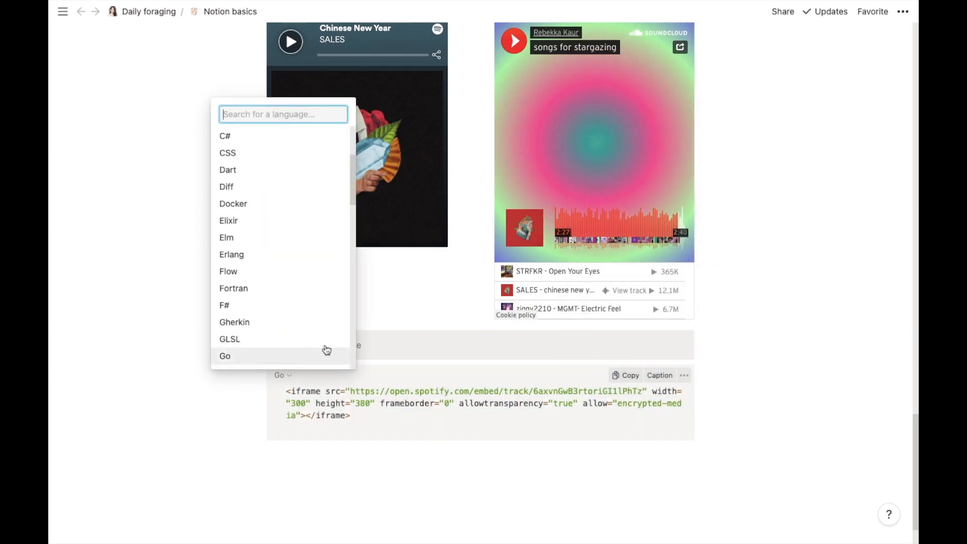
left_click(352, 181)
left_click_drag(352, 181, 345, 233)
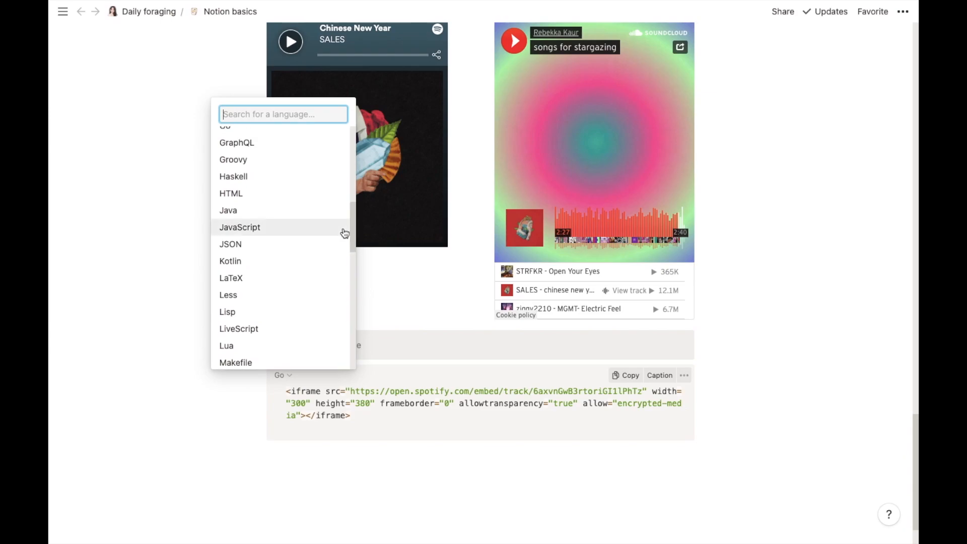
left_click(263, 192)
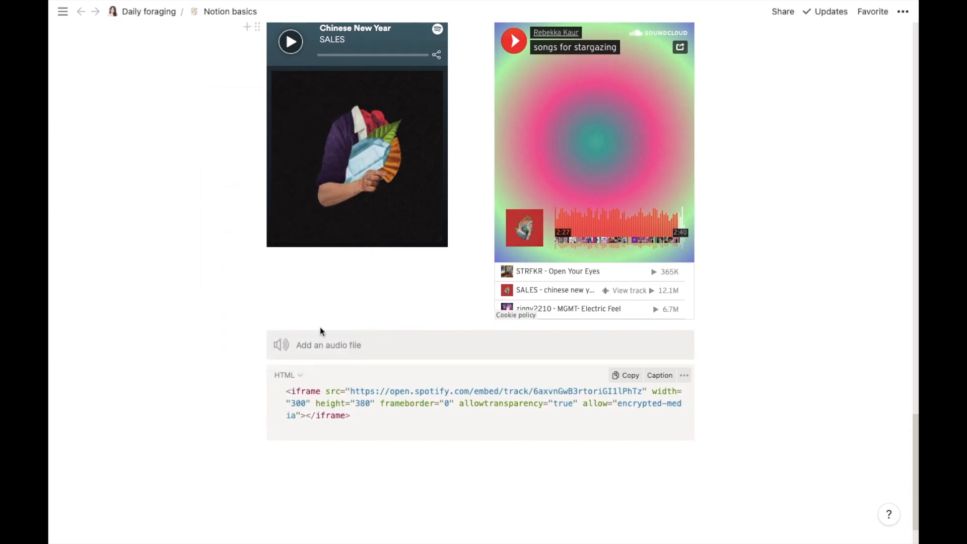
left_click(289, 378)
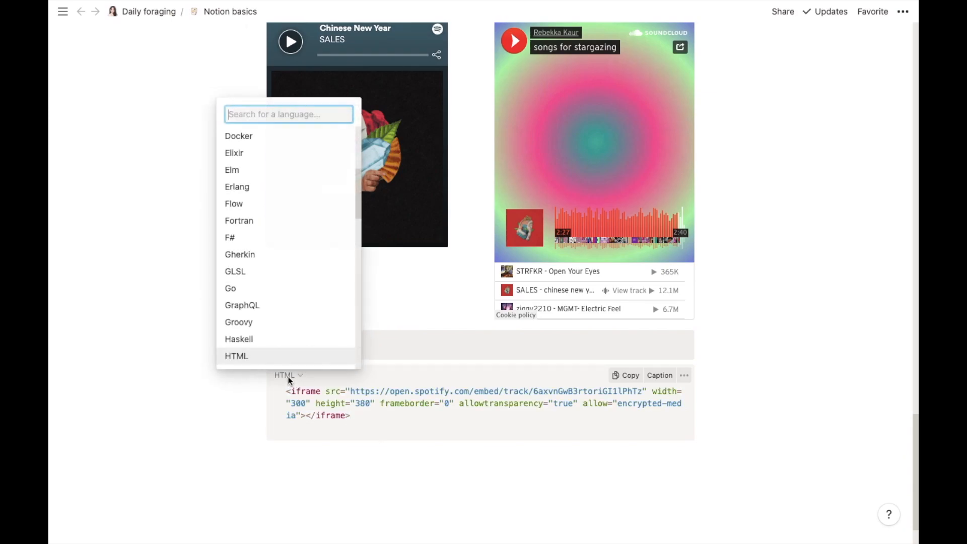
left_click_drag(355, 182, 356, 220)
left_click(237, 194)
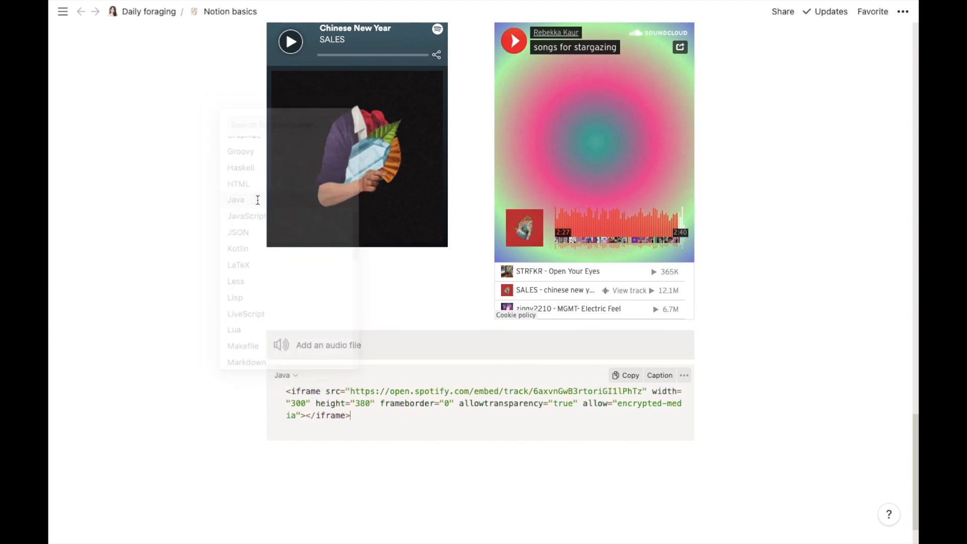
Step: Switch the language to Go, then settle on Gherkin
left_click(291, 376)
left_click(322, 274)
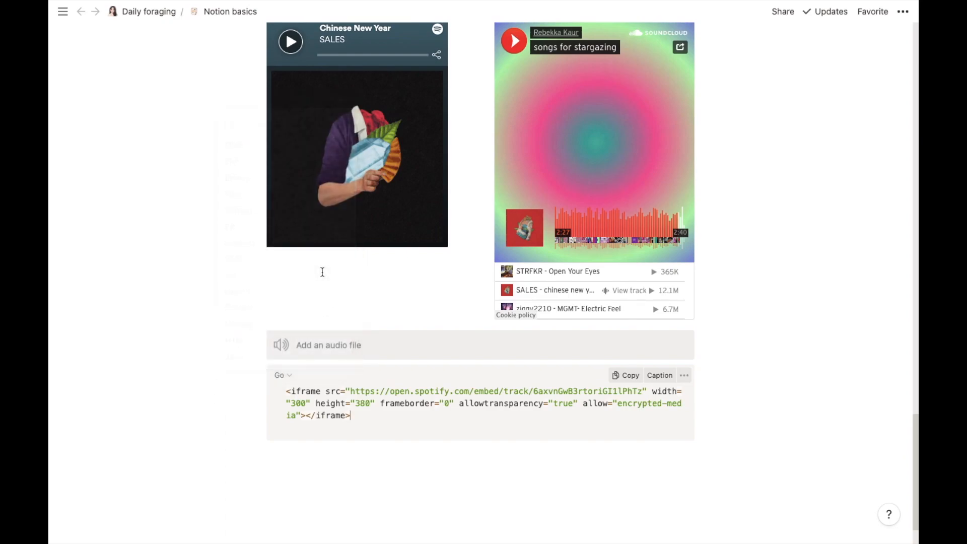
left_click(289, 375)
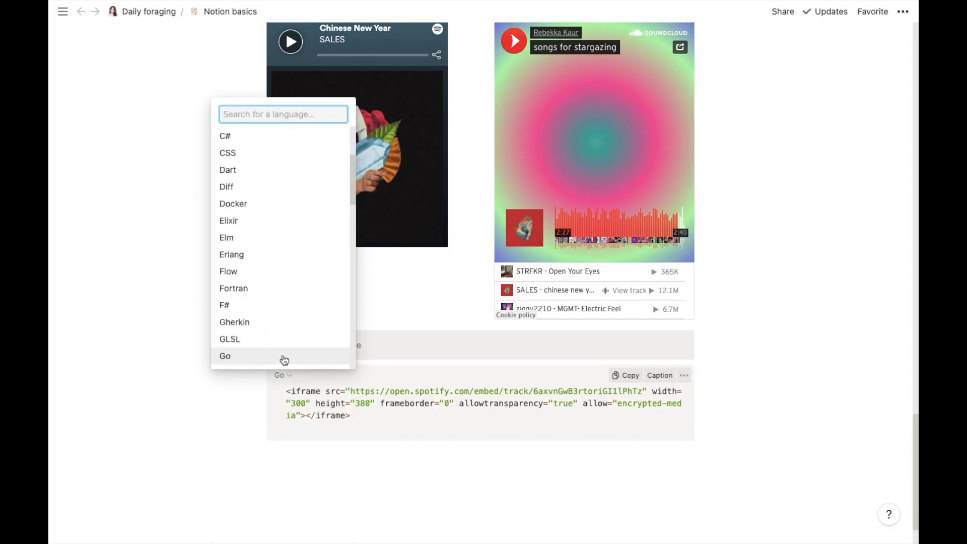
left_click(277, 325)
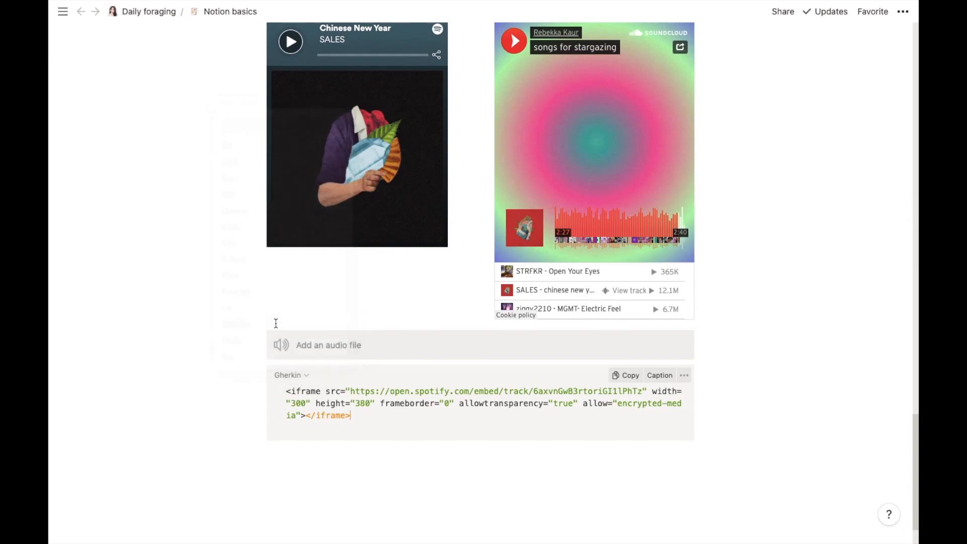
left_click(282, 375)
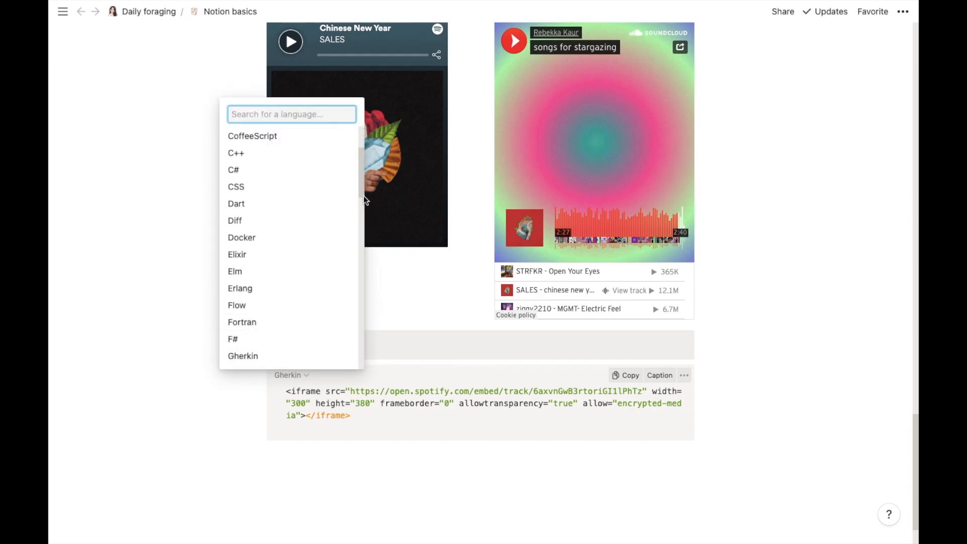
left_click_drag(359, 183, 346, 138)
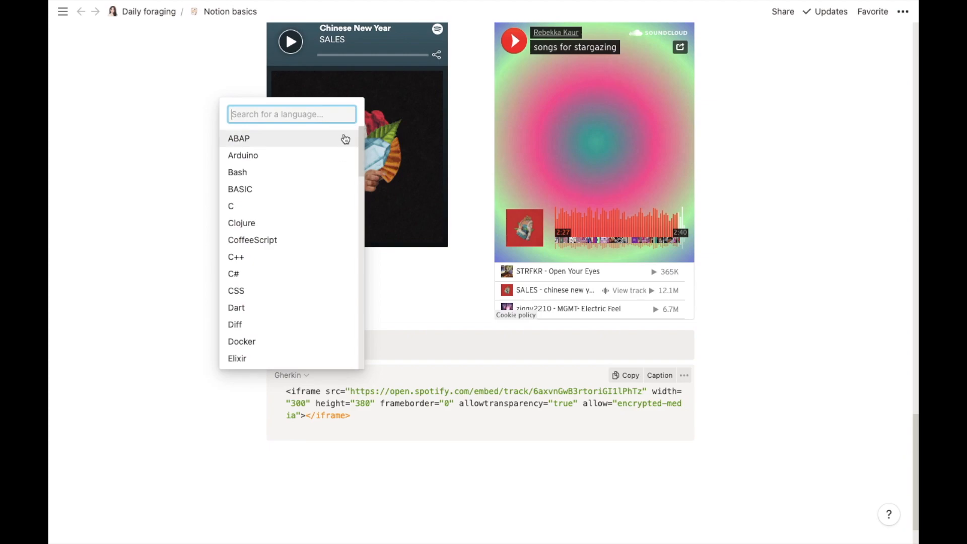
left_click(344, 455)
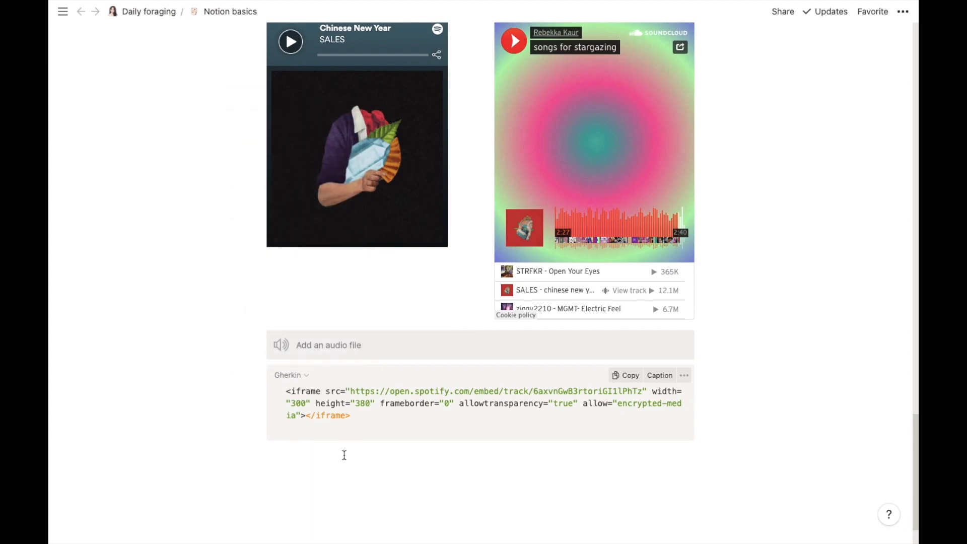
Step: Start a bulleted list item below the code block
left_click(344, 455)
type("/")
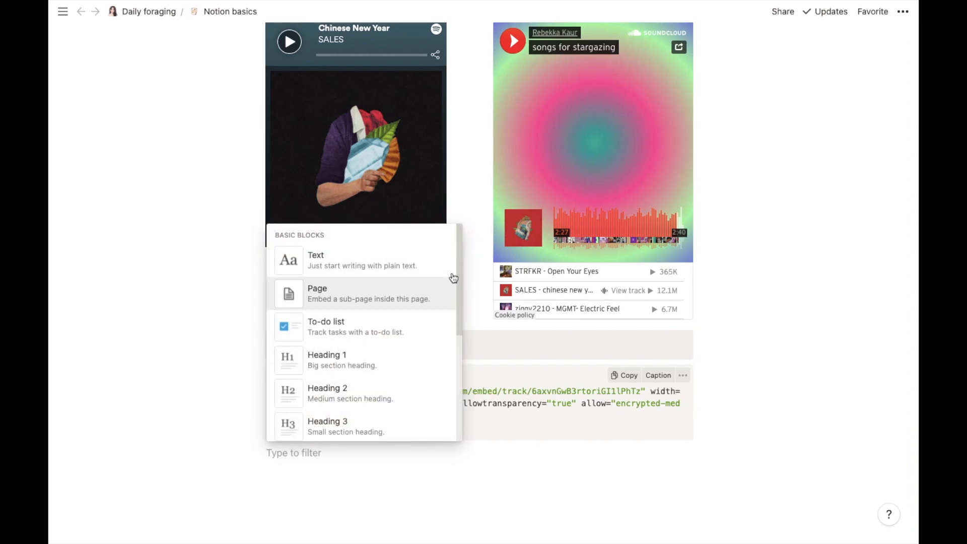
left_click_drag(457, 263, 456, 332)
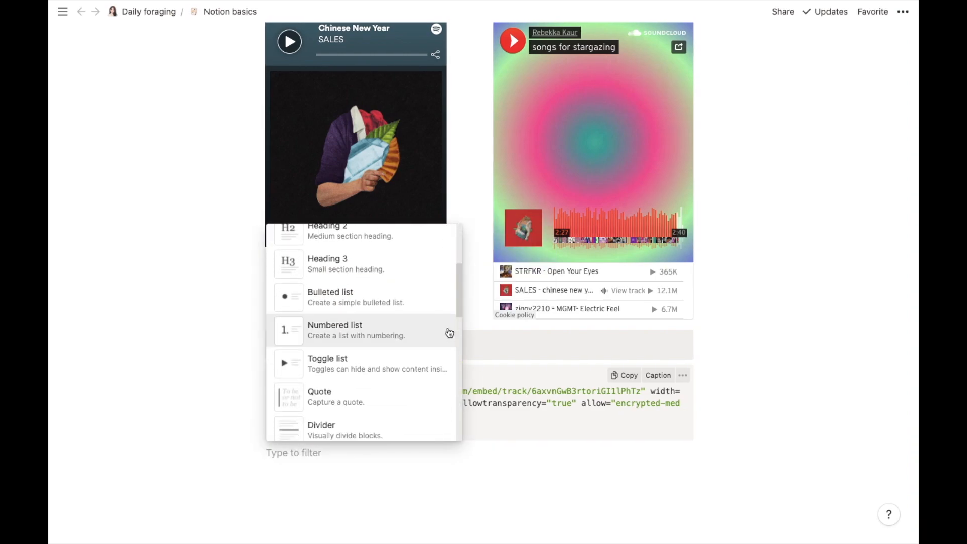
left_click(391, 308)
Step: Write the bullet about readying illustrations for printout, with '7:00 in the morning tomorrow' as inline code
type("I want")
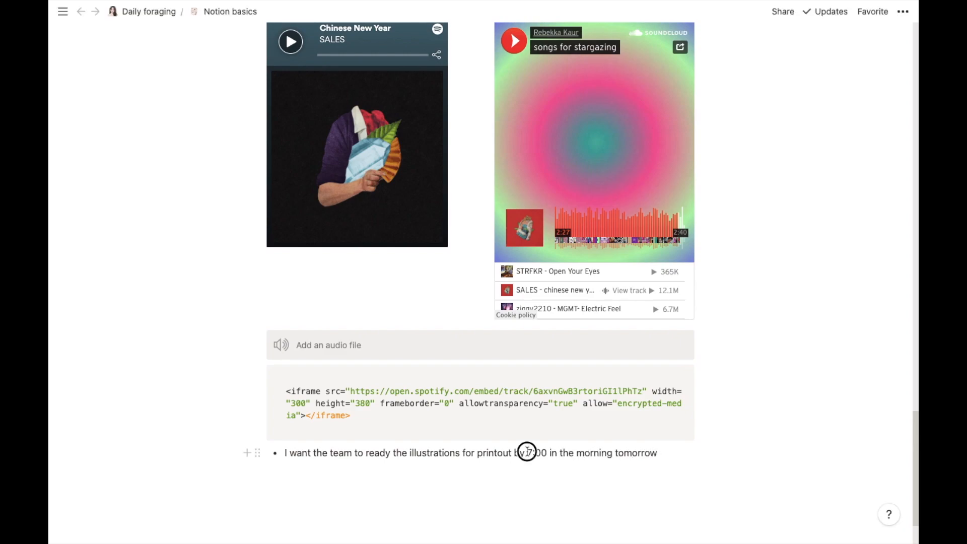
left_click_drag(527, 452, 657, 457)
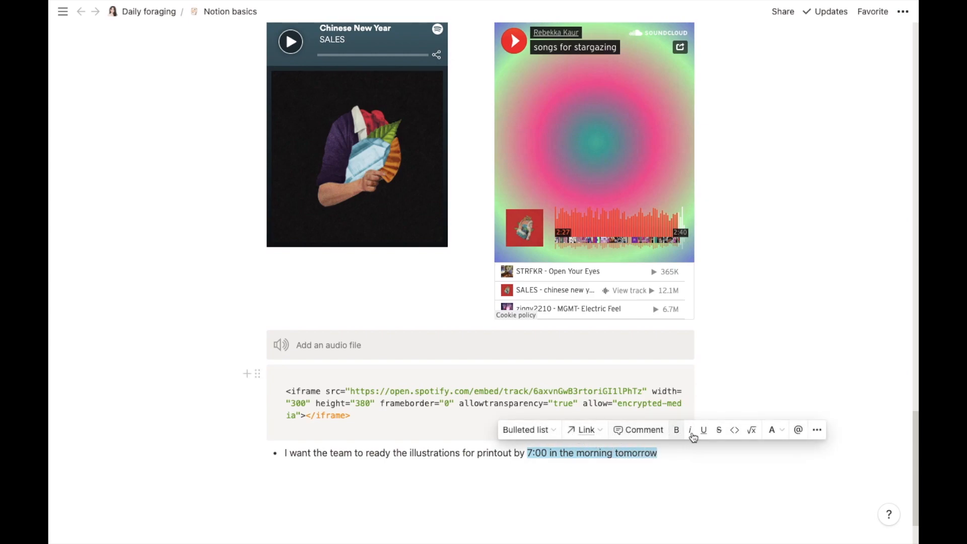
left_click(735, 431)
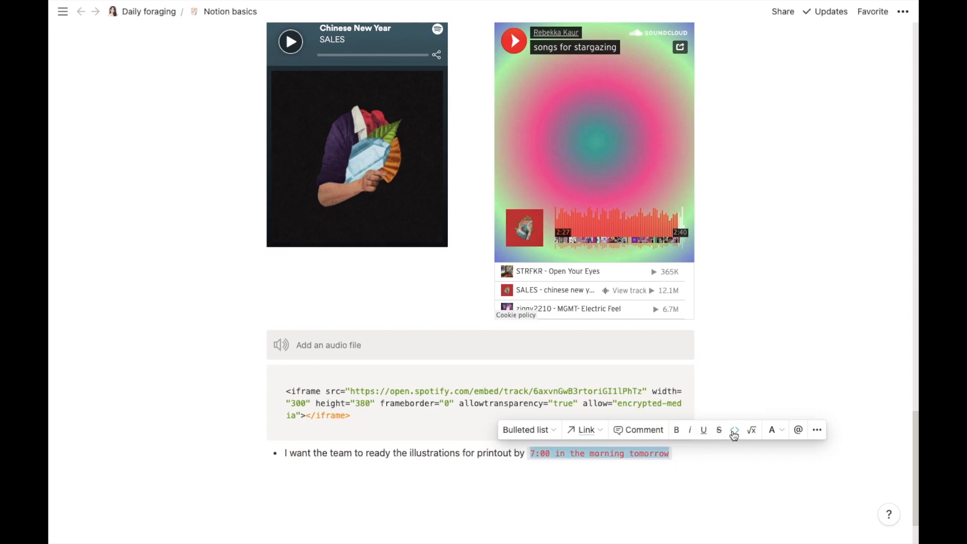
left_click(700, 454)
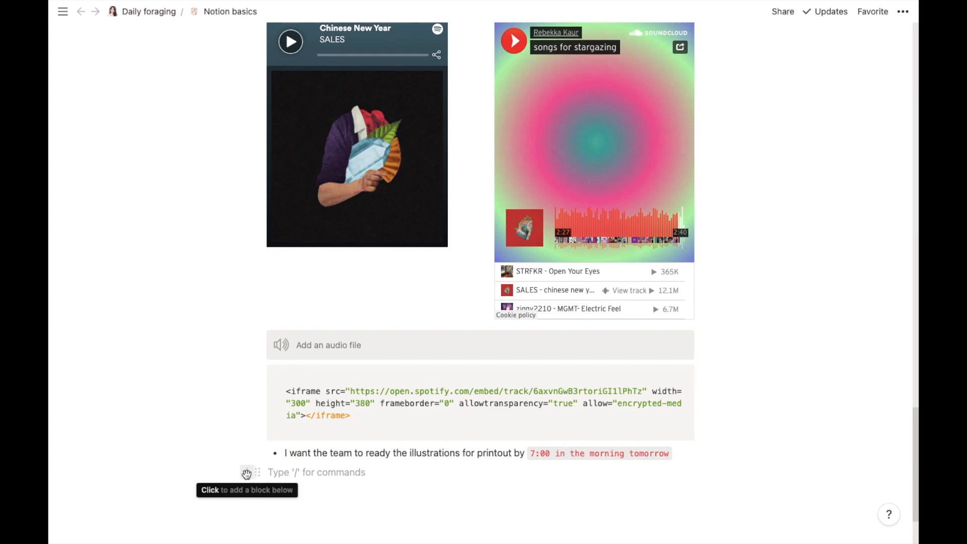
Step: Upload Workbook.pdf from the Desktop as a file block beneath the illustrations bullet
left_click(246, 474)
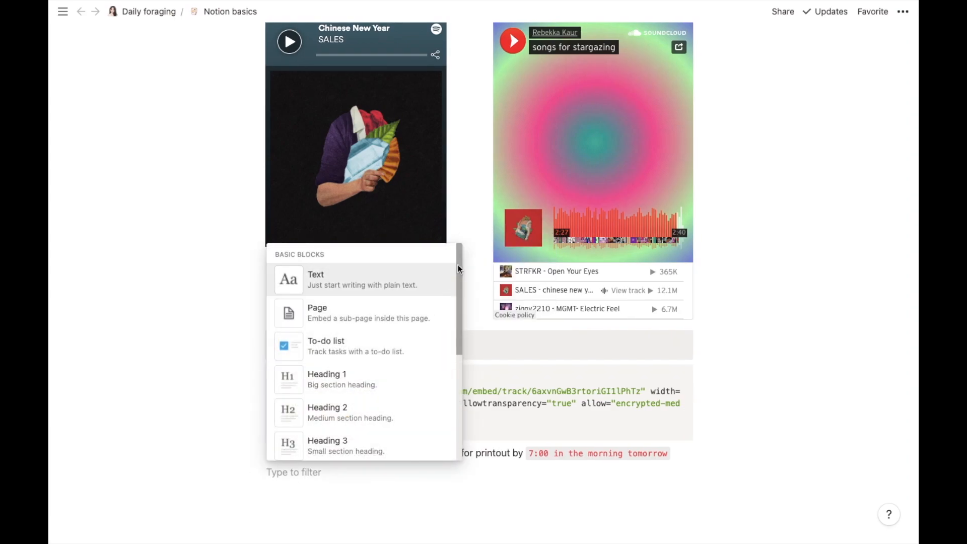
scroll(449, 356, "down", 15)
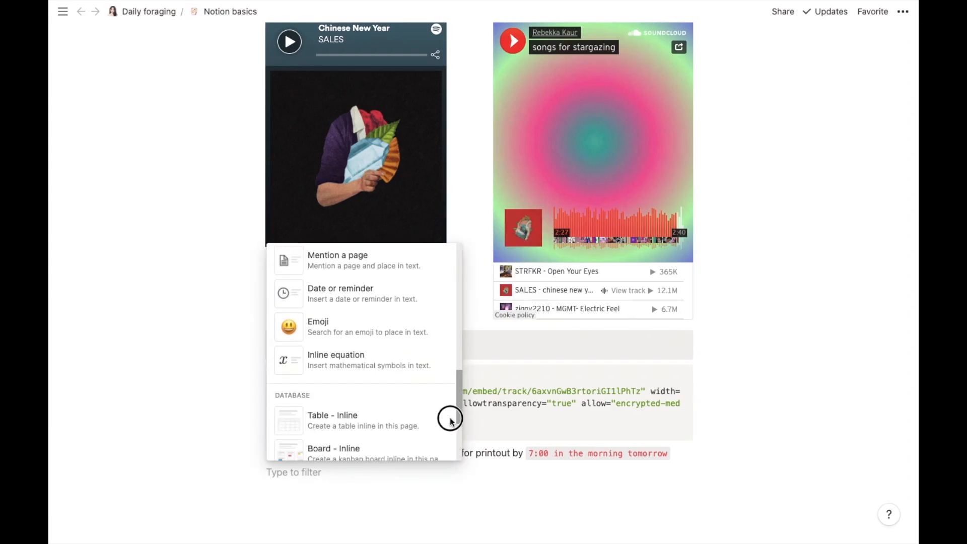
scroll(453, 453, "down", 12)
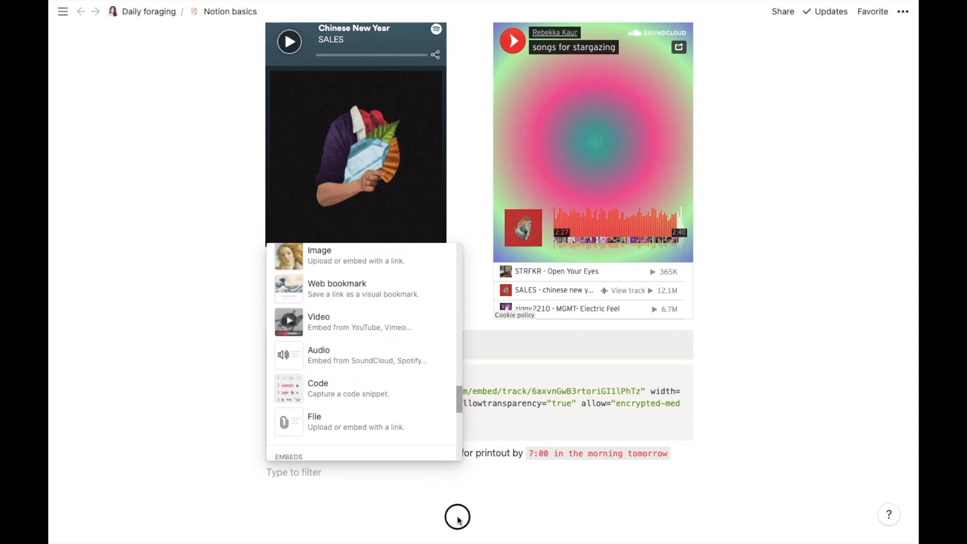
scroll(458, 527, "up", 5)
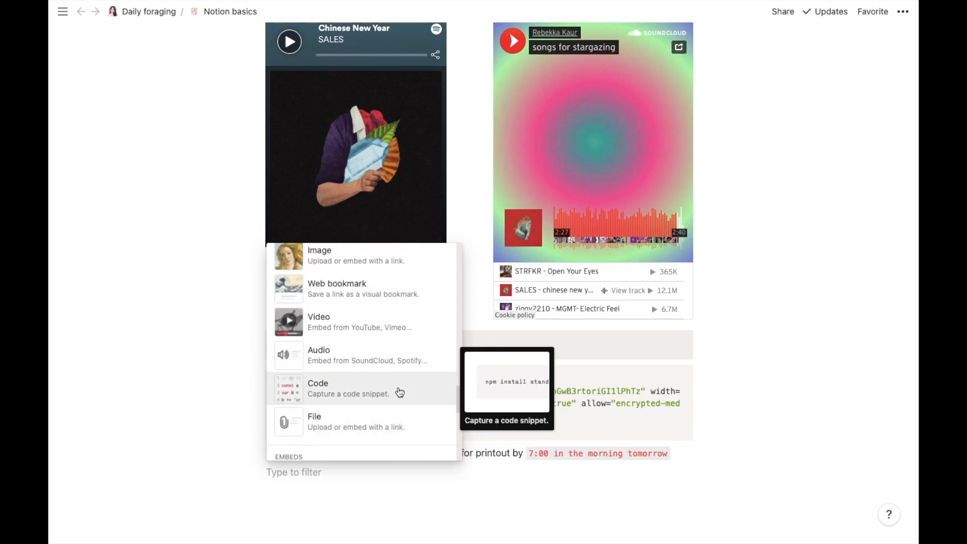
left_click(401, 421)
left_click(442, 452)
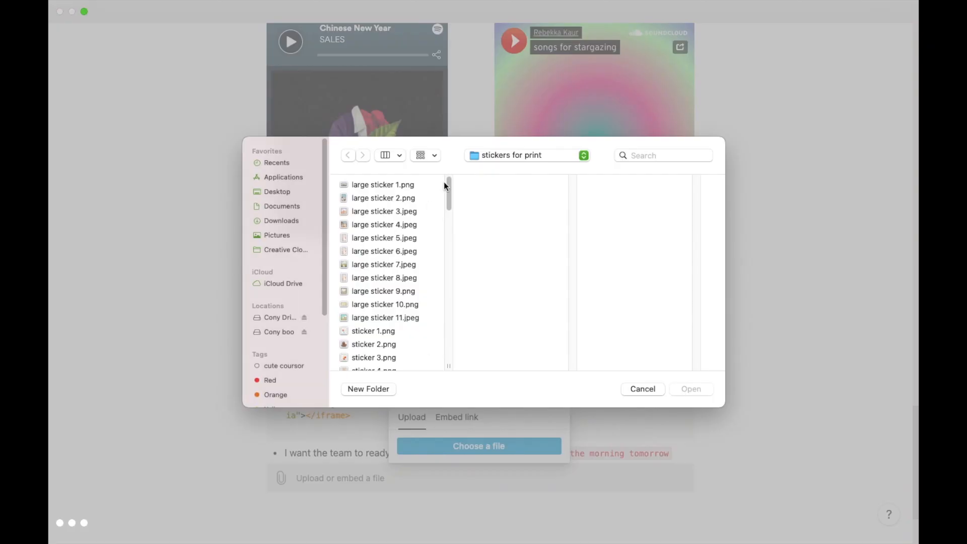
key("super+shift+d")
left_click_drag(447, 201, 443, 308)
left_click(378, 359)
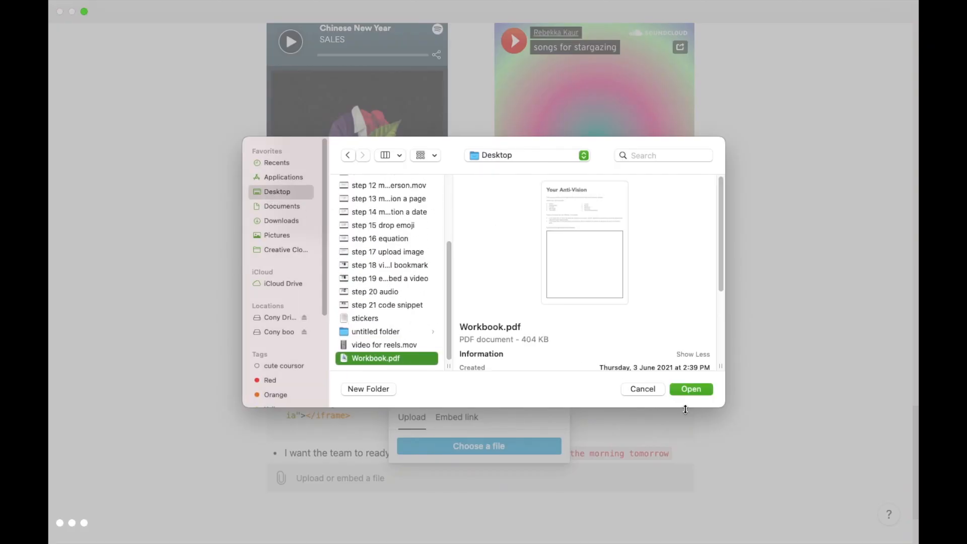
left_click(686, 389)
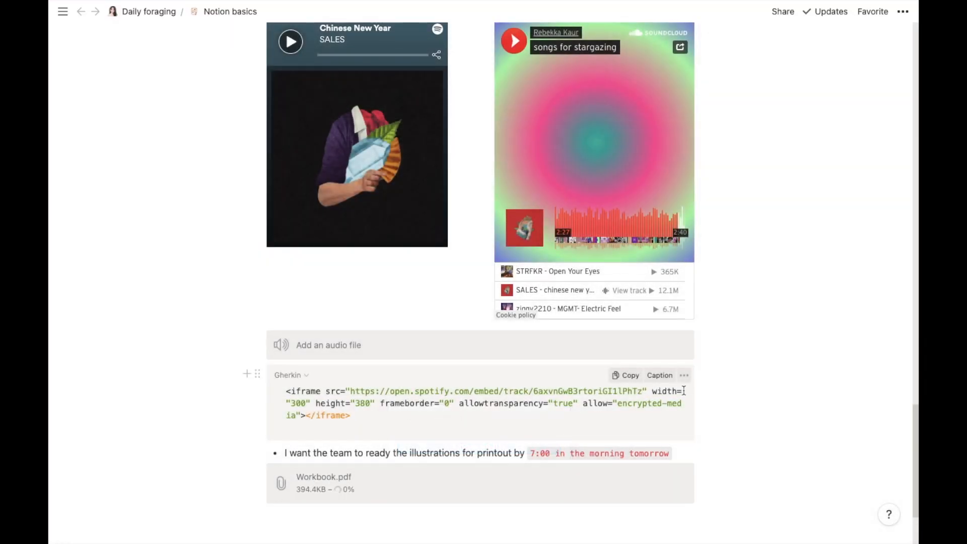
scroll(683, 391, "down", 3)
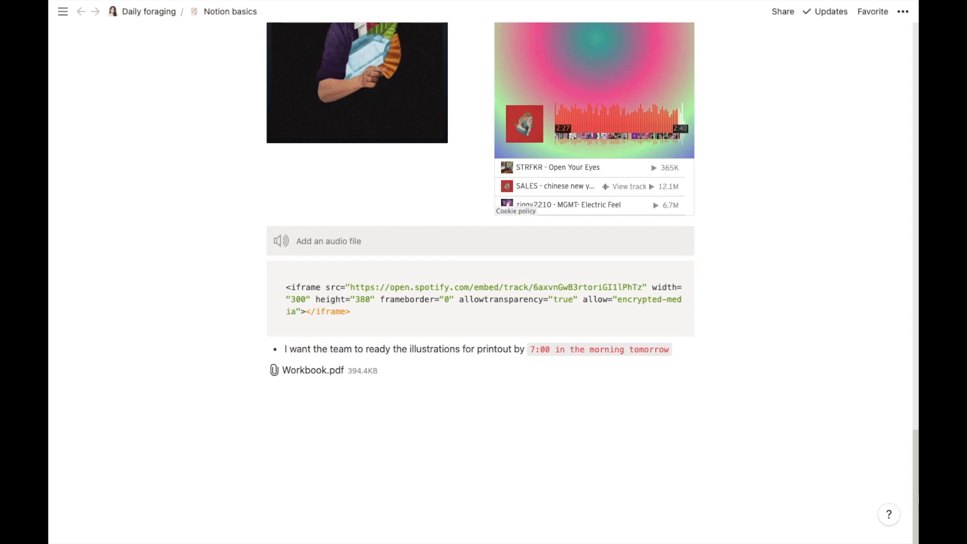
Step: Open Workbook.pdf full screen in Safari to its Your Anti-Vision page, then return to Notion
left_click(317, 370)
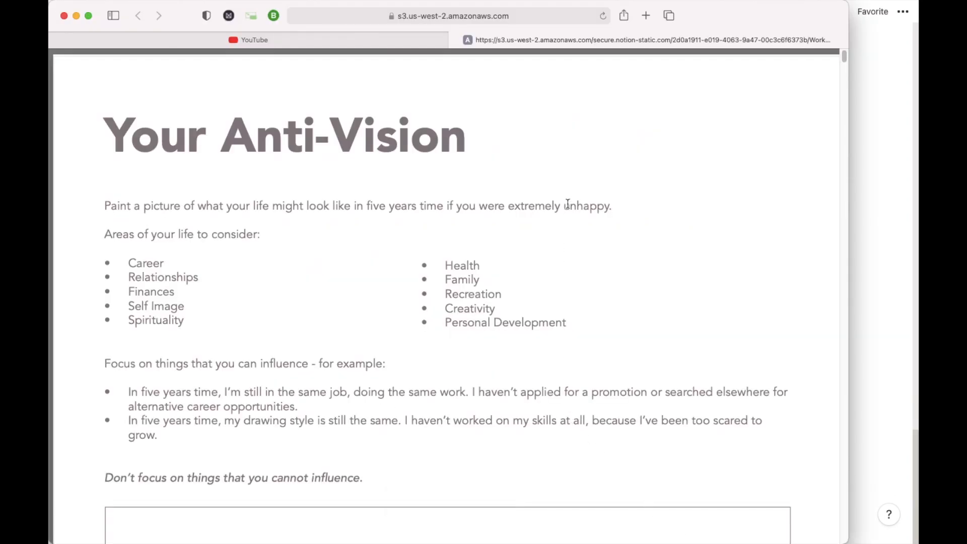
left_click(89, 15)
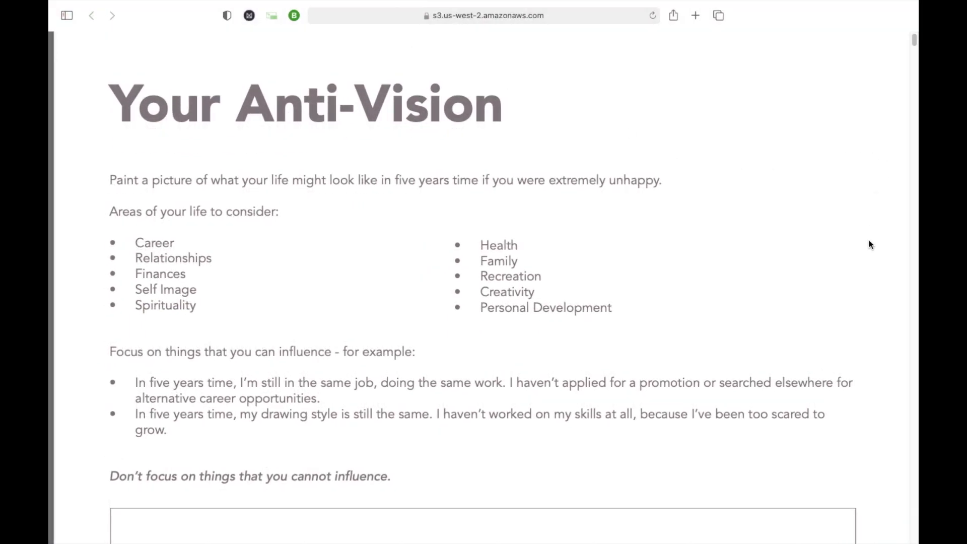
mouse_move(818, 537)
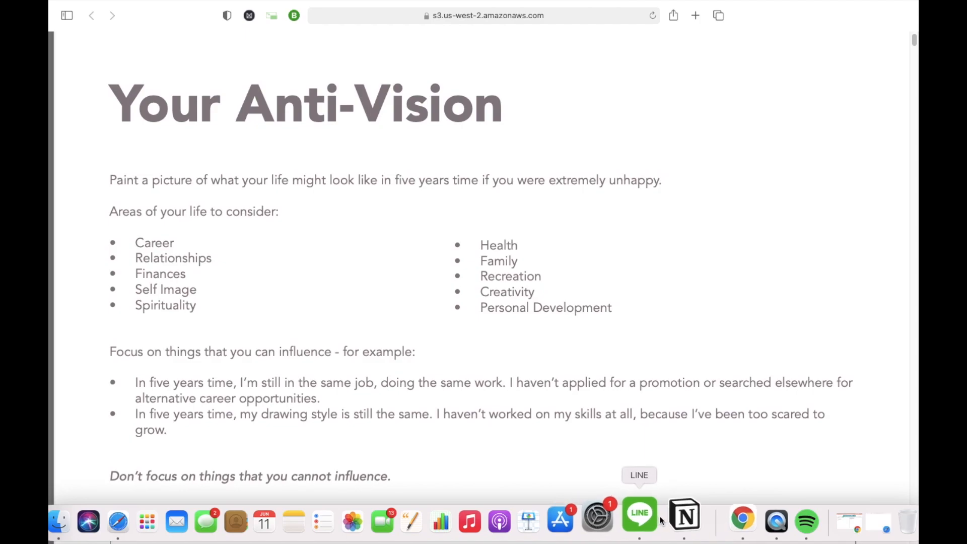
left_click(670, 518)
Step: Embed FC_Forest_Bathing_Adult_aw.pdf from a pasted web link as a file block below Workbook.pdf
left_click(667, 520)
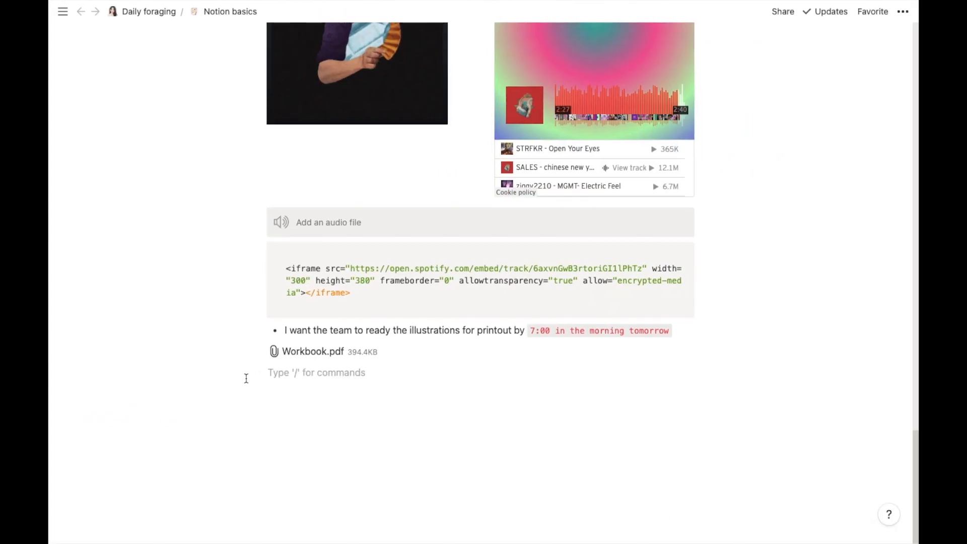
left_click(246, 372)
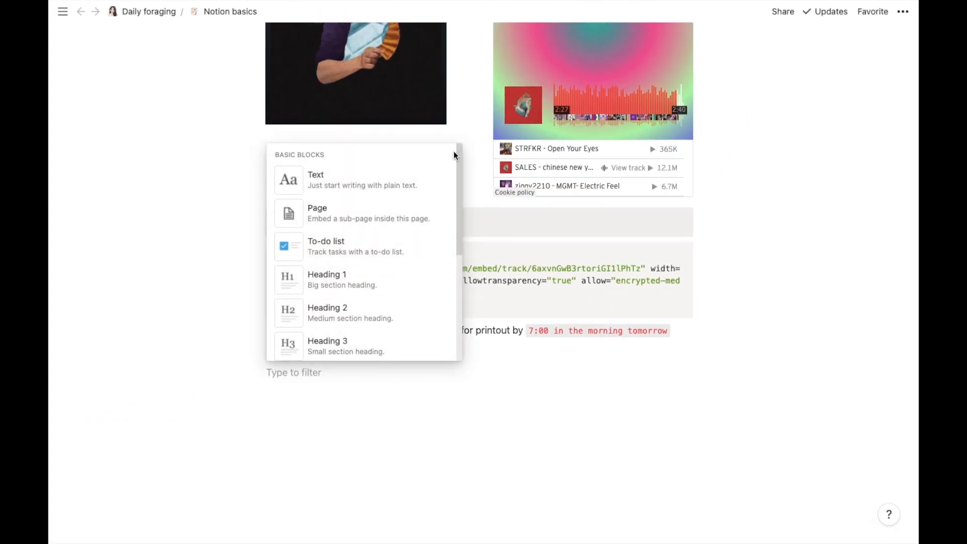
left_click_drag(457, 152, 440, 432)
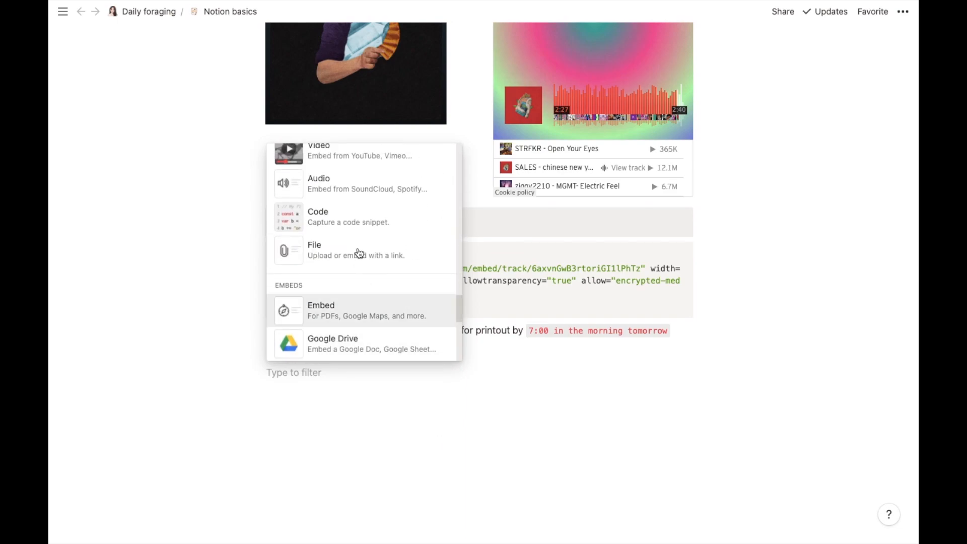
left_click(357, 249)
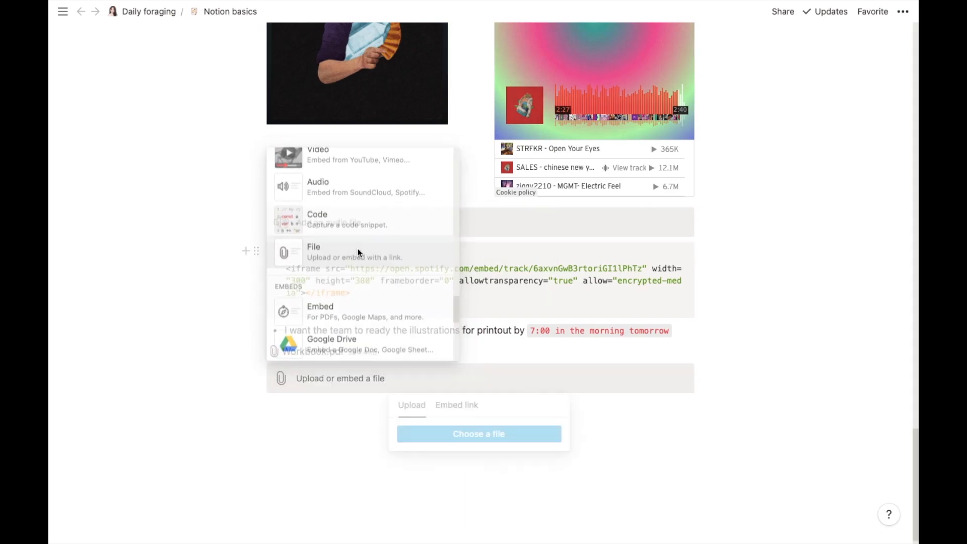
left_click(449, 407)
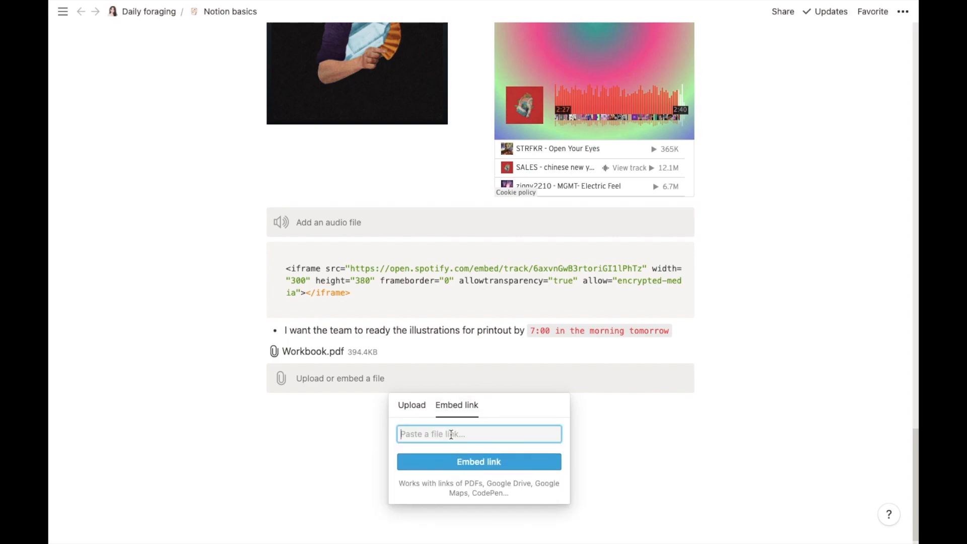
key("ctrl+v")
left_click(456, 462)
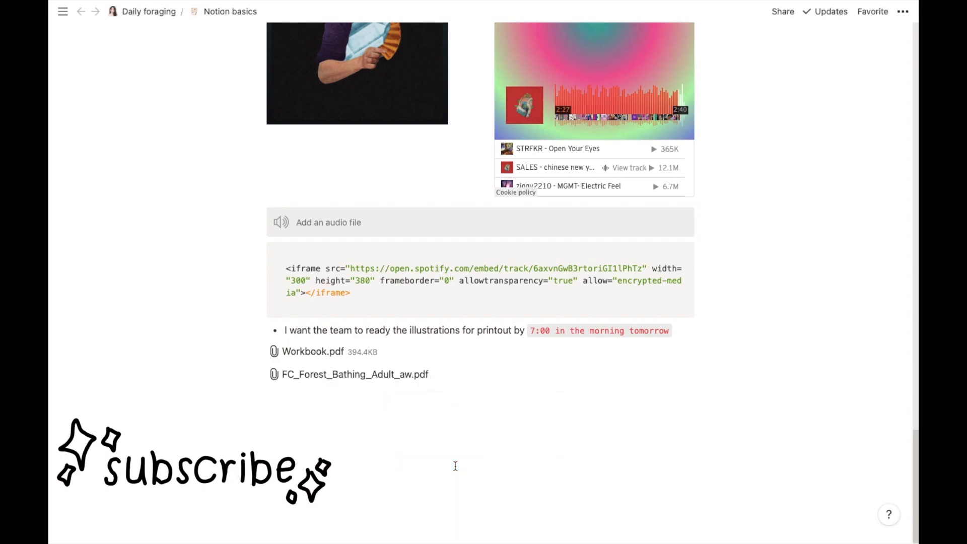
left_click(343, 374)
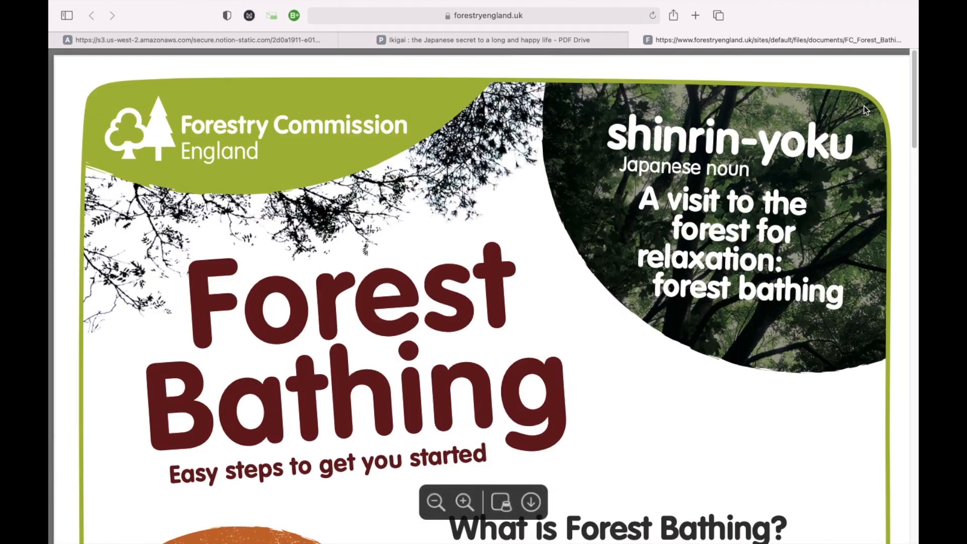
left_click_drag(913, 58, 885, 48)
mouse_move(786, 542)
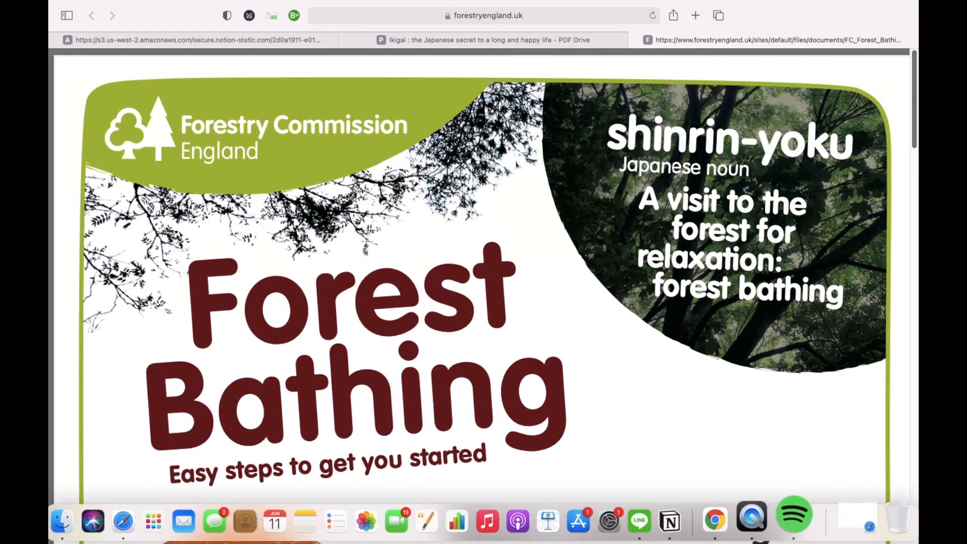
Step: Embed the Capilano Suspension Bridge Park Google Map below the PDFs, leaving an empty block after it
left_click(687, 516)
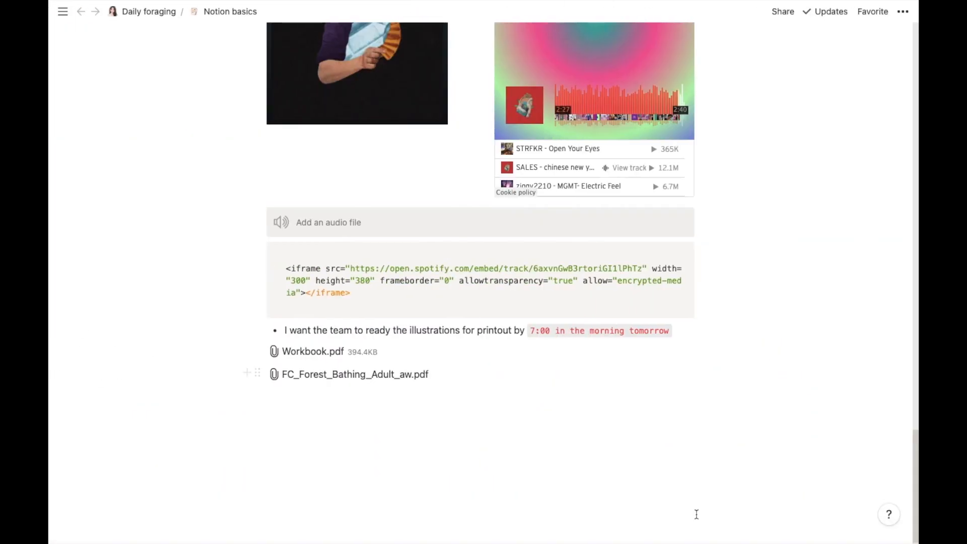
left_click(328, 396)
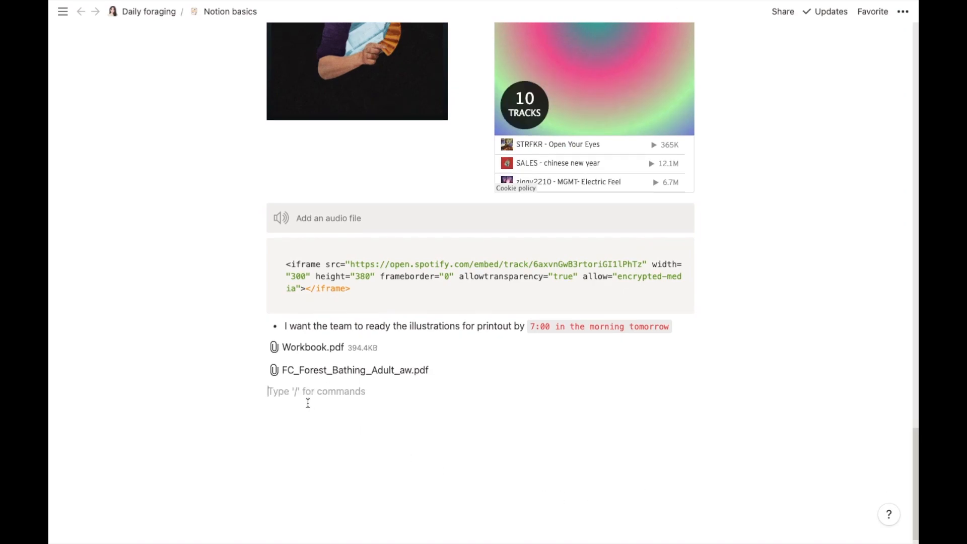
left_click(251, 391)
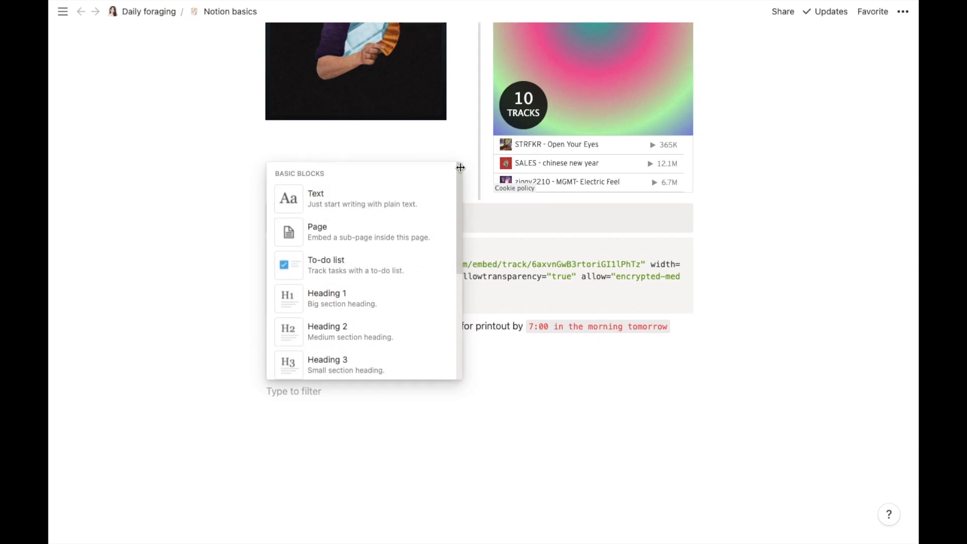
left_click_drag(459, 168, 451, 416)
scroll(458, 315, "down", 5)
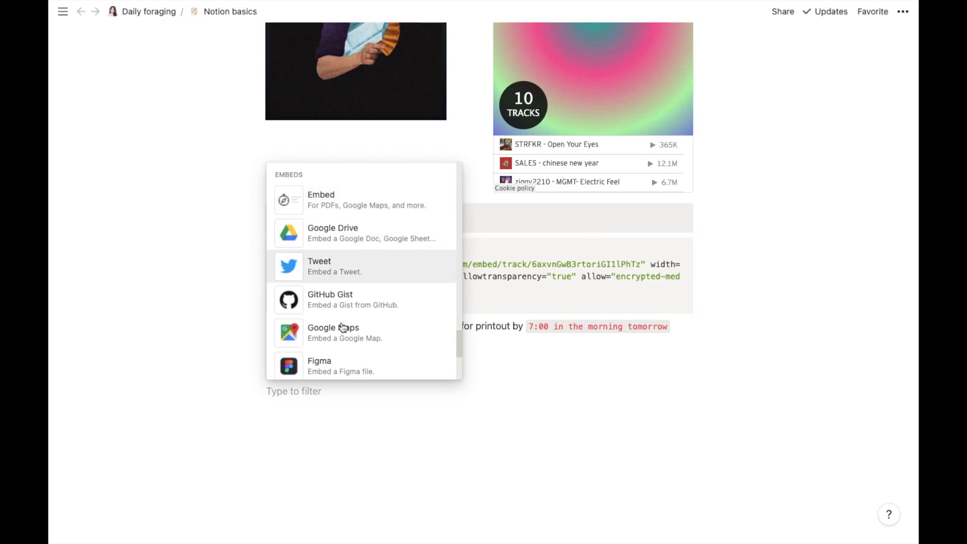
mouse_move(462, 342)
left_mouse_down()
mouse_move(460, 383)
mouse_move(454, 339)
left_mouse_up()
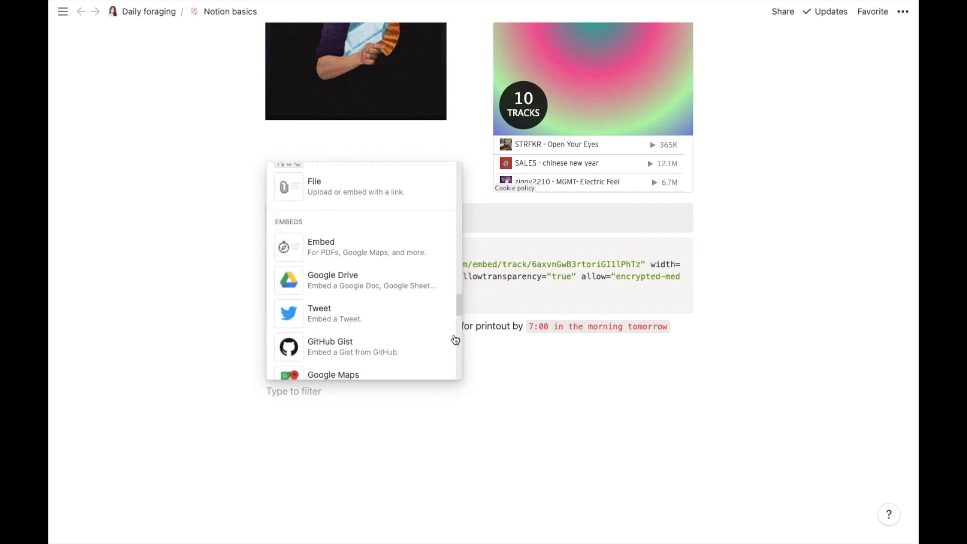
left_click(407, 259)
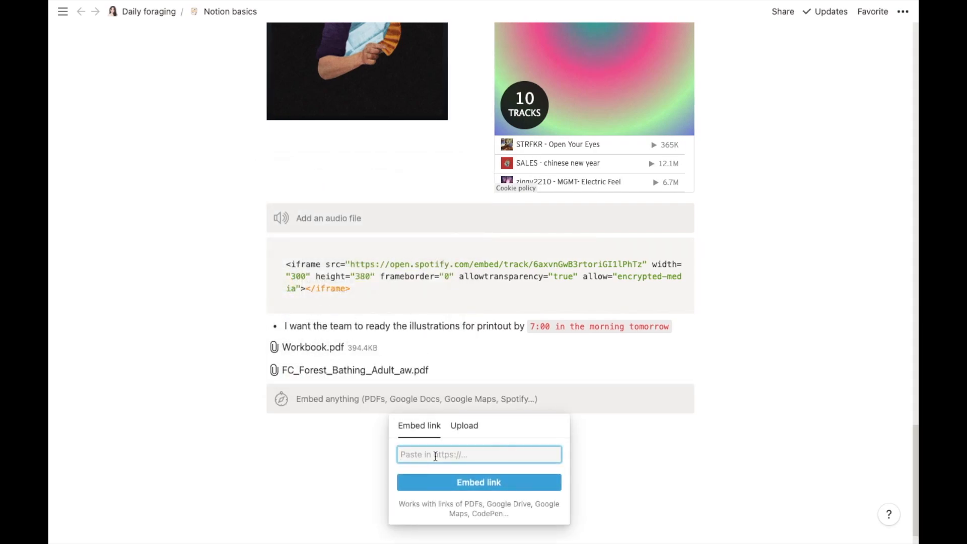
key("ctrl+v")
left_click(454, 482)
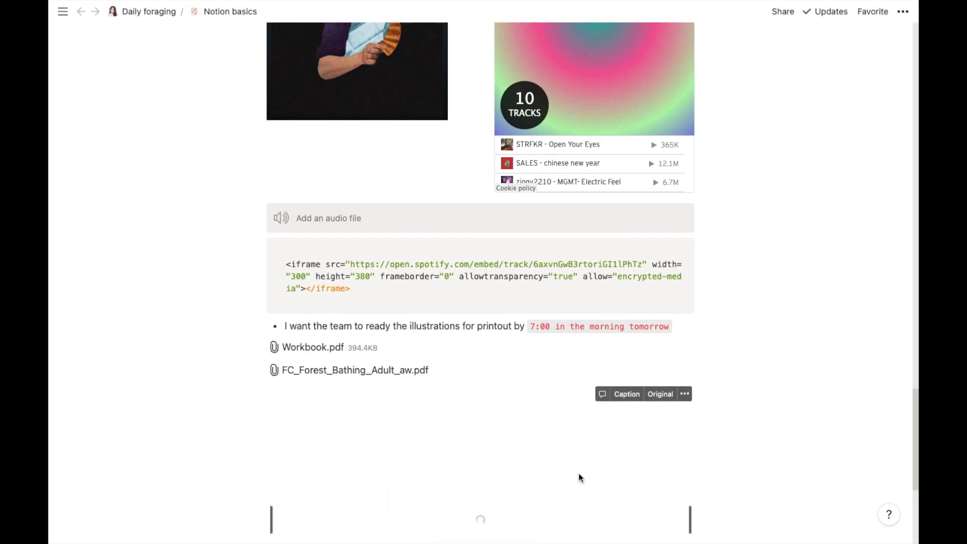
scroll(914, 424, "down", 2)
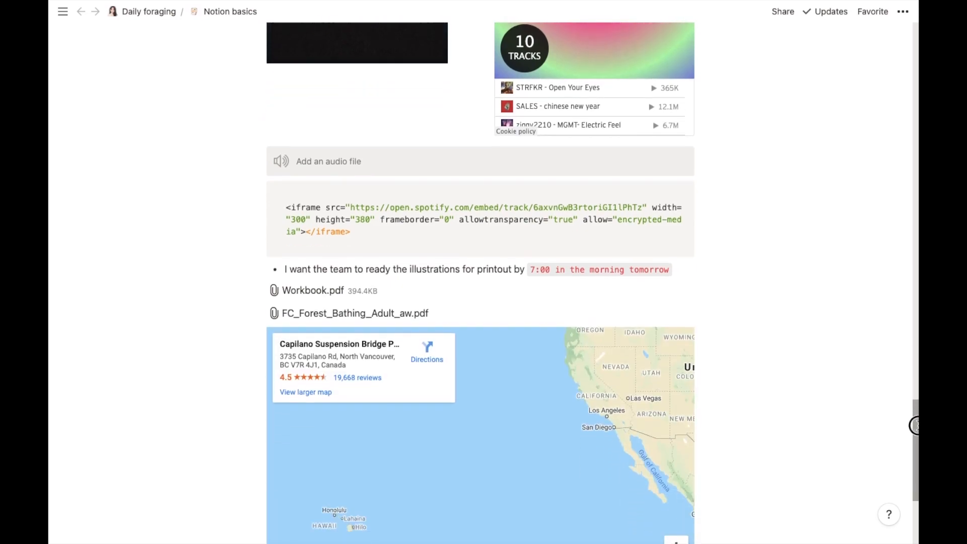
scroll(914, 425, "down", 4)
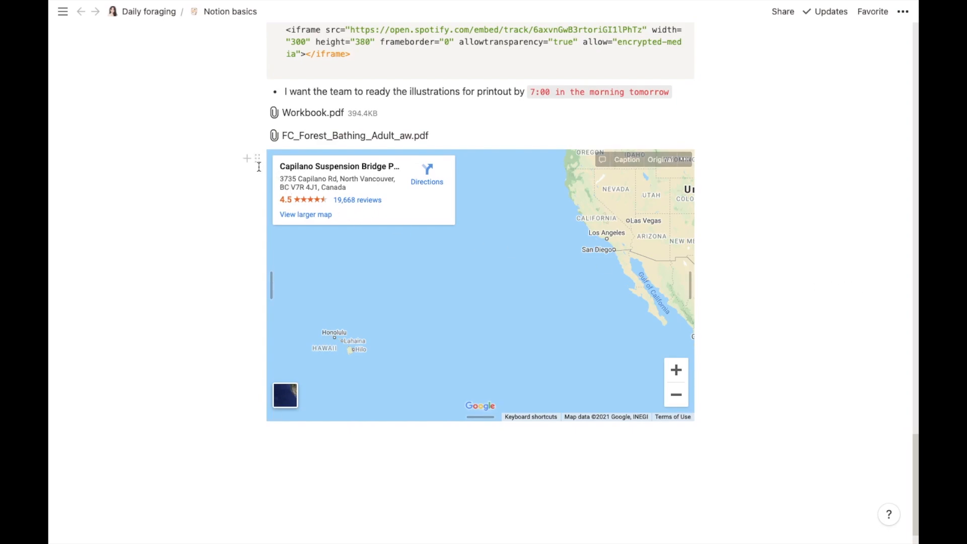
left_click(304, 447)
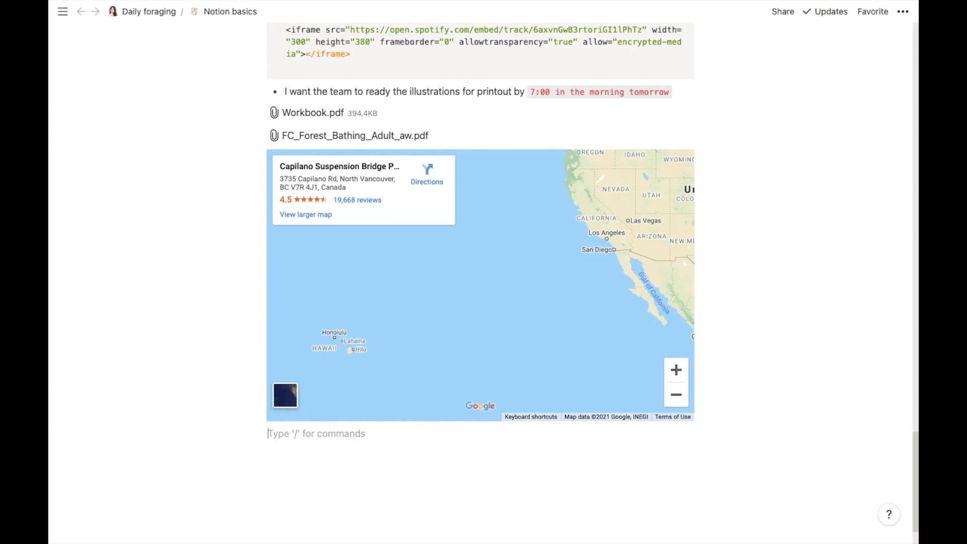
Step: Copy the '10 MUST-HAVE free CHROME EXTENSIONS' video URL from Chrome's address bar and go back to Notion
left_click(738, 519)
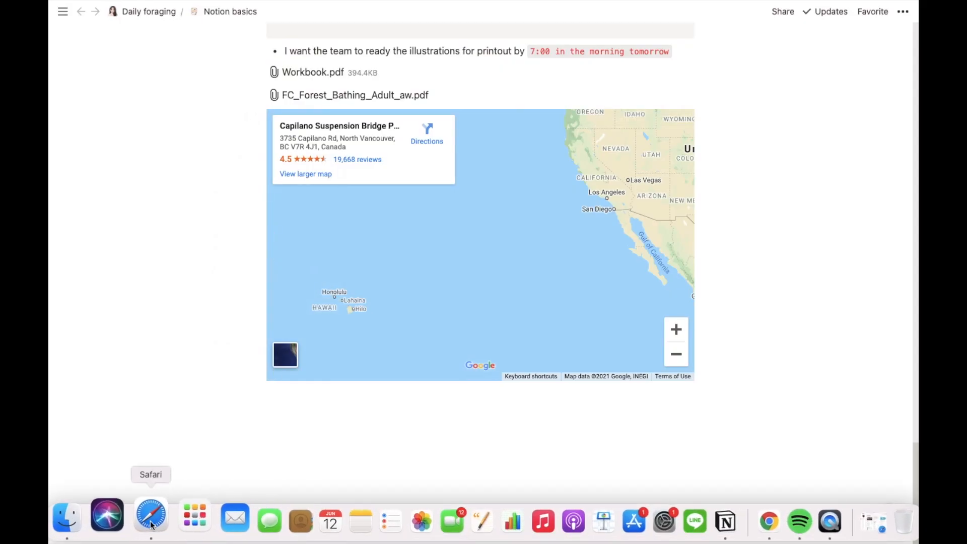
left_click(736, 519)
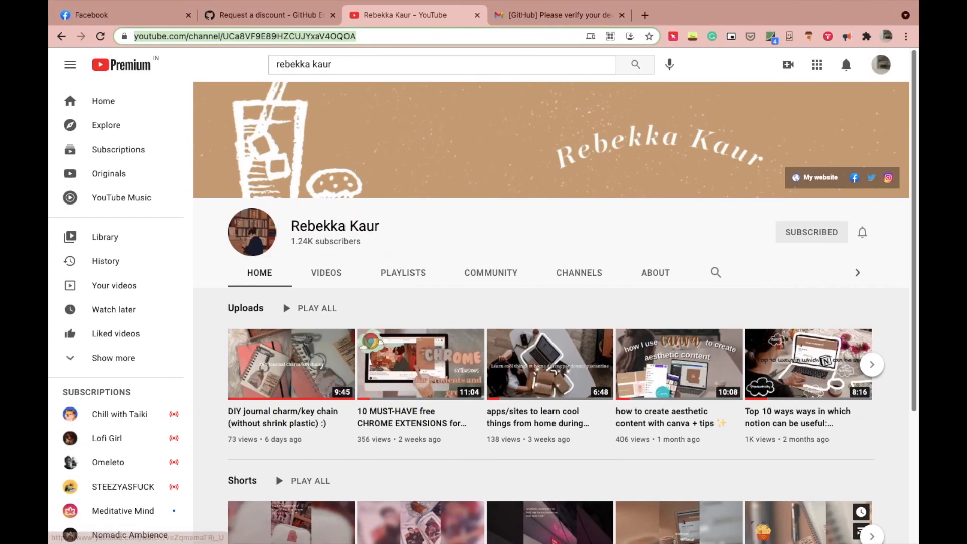
left_click(479, 418)
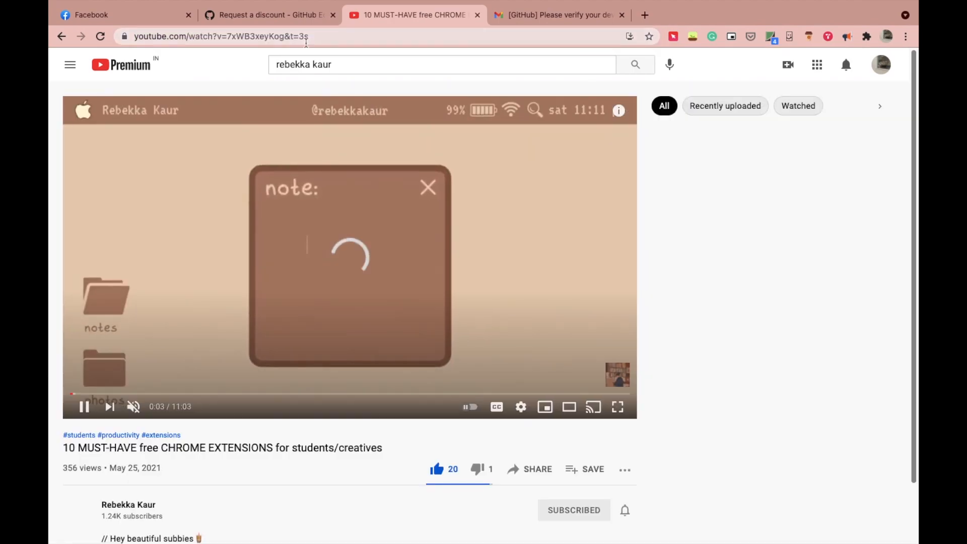
left_click(306, 38)
right_click(307, 38)
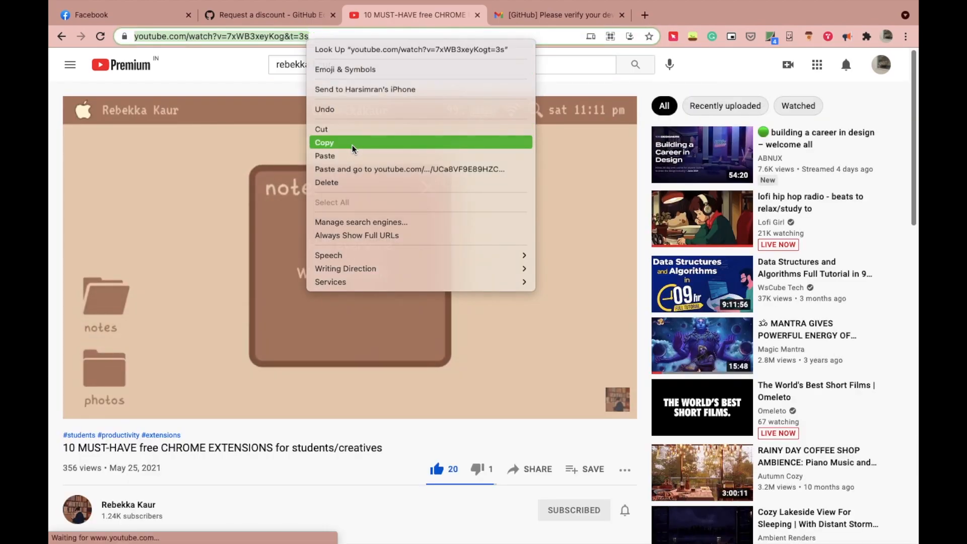
left_click(353, 143)
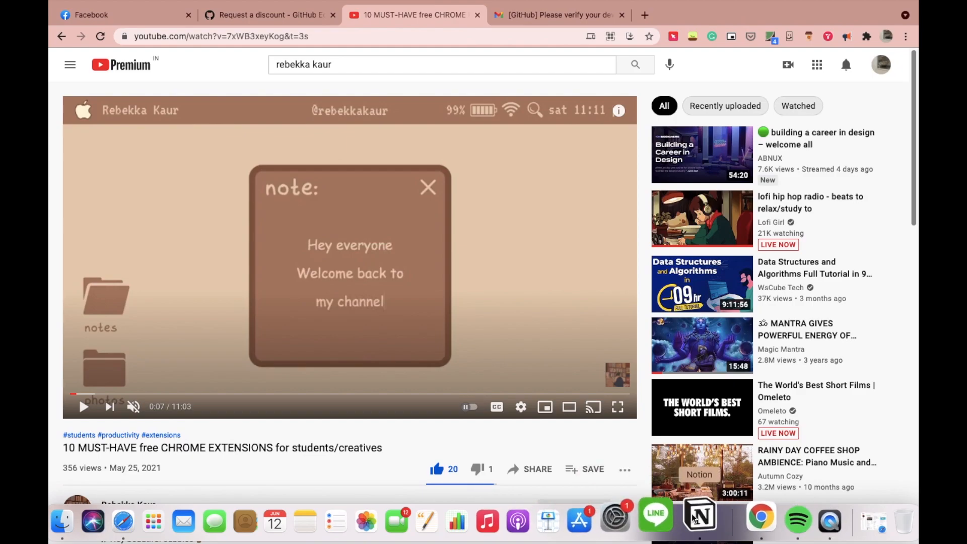
left_click(695, 519)
left_click(295, 405)
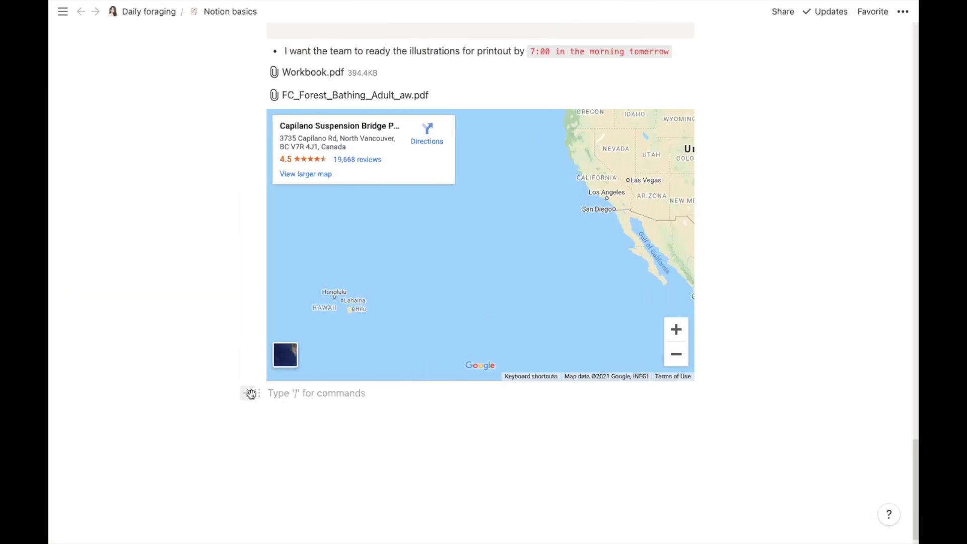
Step: Embed the '10 MUST-HAVE free CHROME EXTENSIONS' YouTube video below the map using its pasted link
left_click(251, 394)
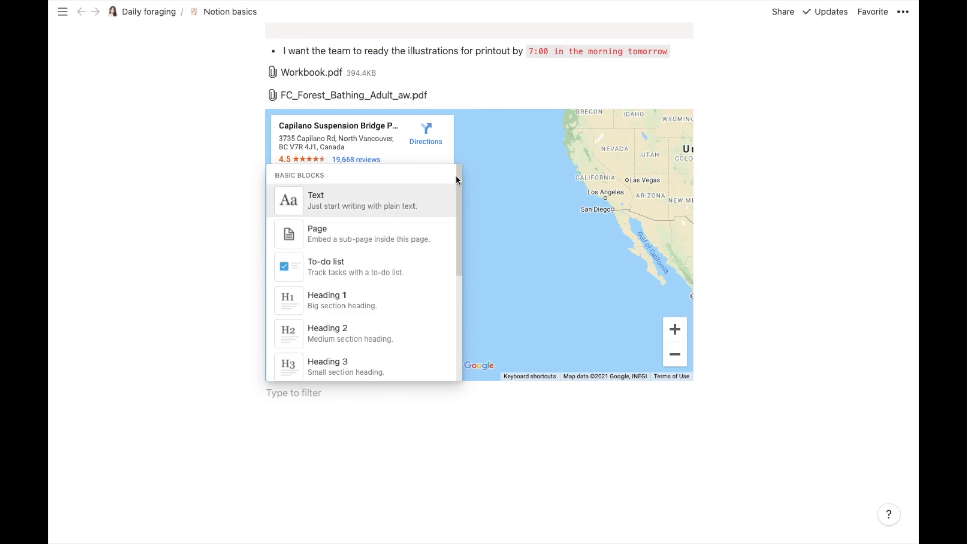
left_click_drag(461, 202, 450, 485)
left_click(392, 219)
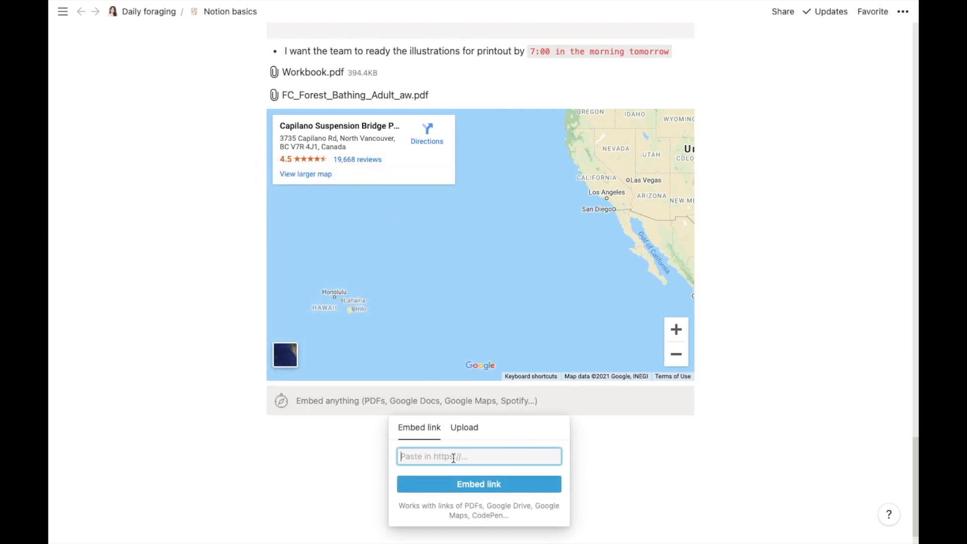
key("ctrl+v")
left_click(459, 485)
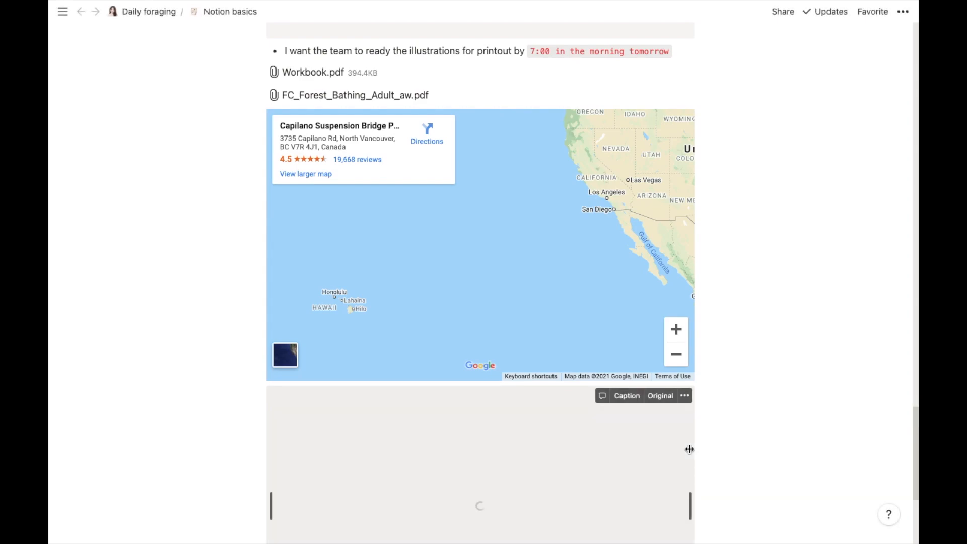
left_click_drag(916, 416, 915, 468)
Step: Add a new block beneath the video and browse the block-type list for the next embed
left_click(258, 403)
left_click(246, 393)
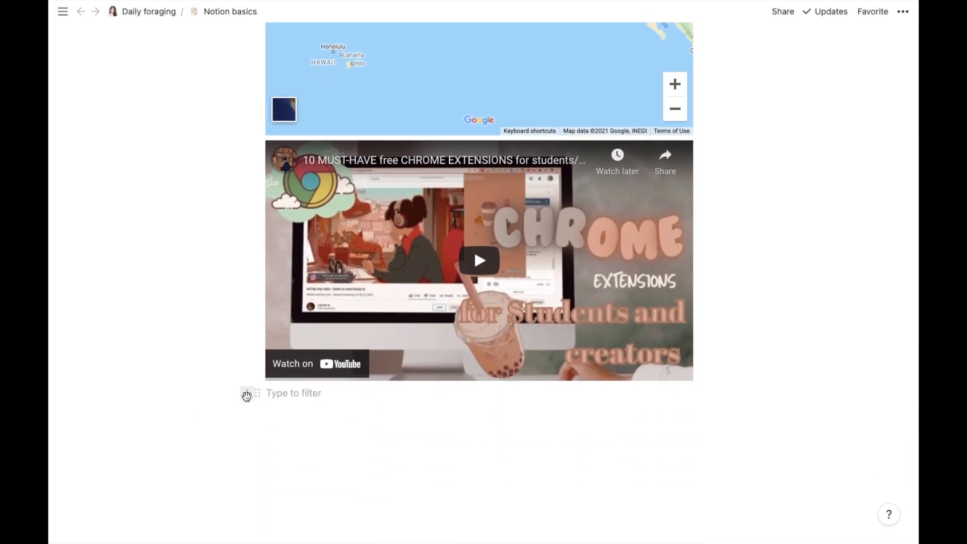
left_click_drag(461, 190, 458, 453)
Step: Embed the 'Rose (Prod. by Lukrembo).wav' Google Drive file from its pasted link
left_click(389, 287)
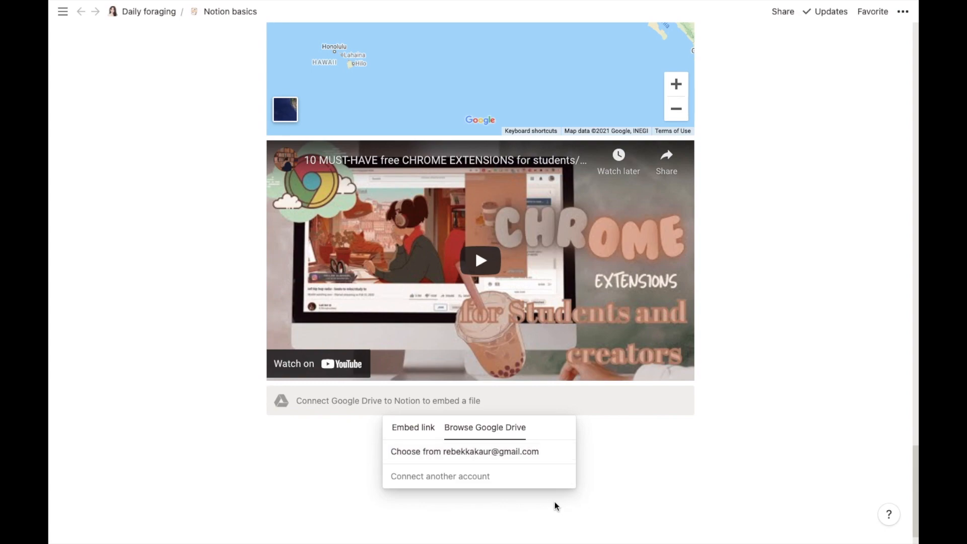
left_click(429, 432)
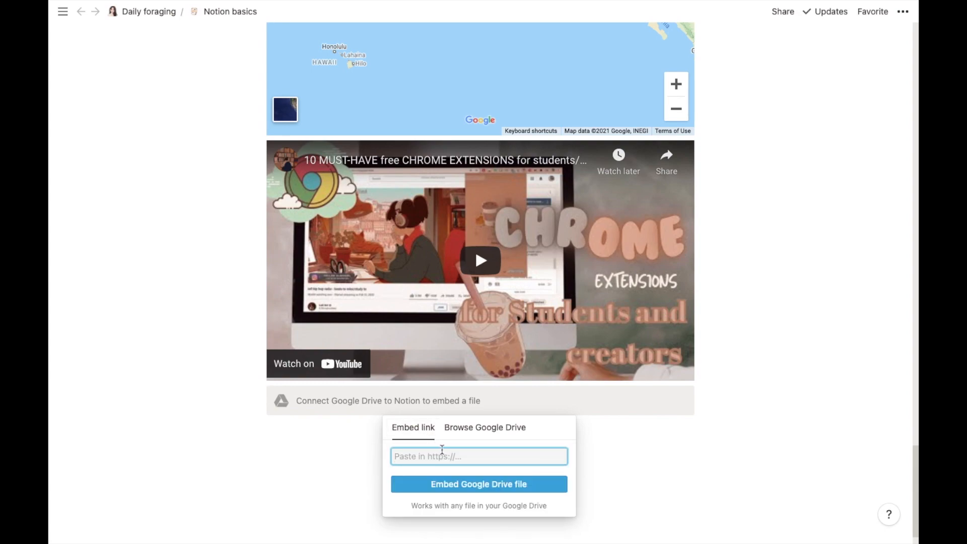
key("ctrl+v")
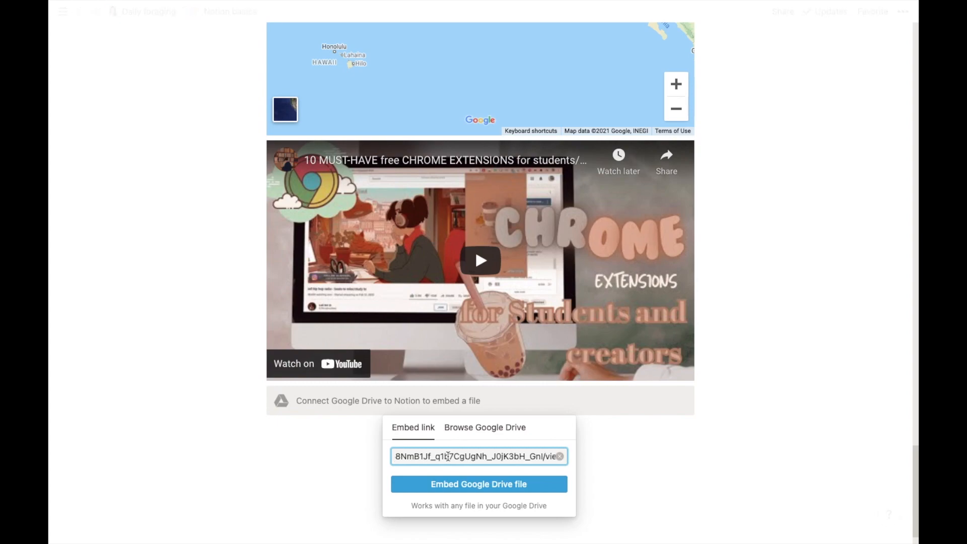
left_click(463, 484)
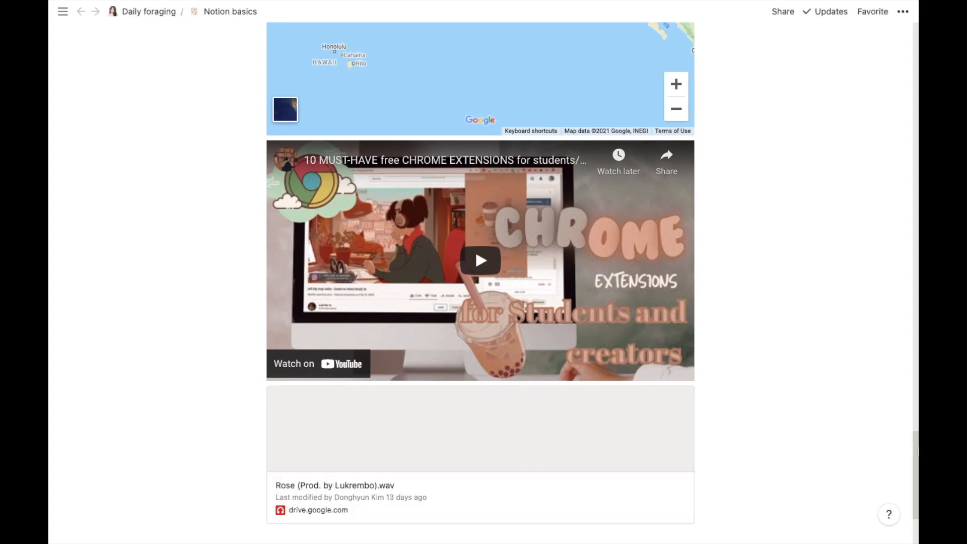
left_click_drag(914, 446, 916, 472)
Step: Add a /Google Drive block below it and embed the psych-ch03 slides from their link
left_click(282, 391)
type("/")
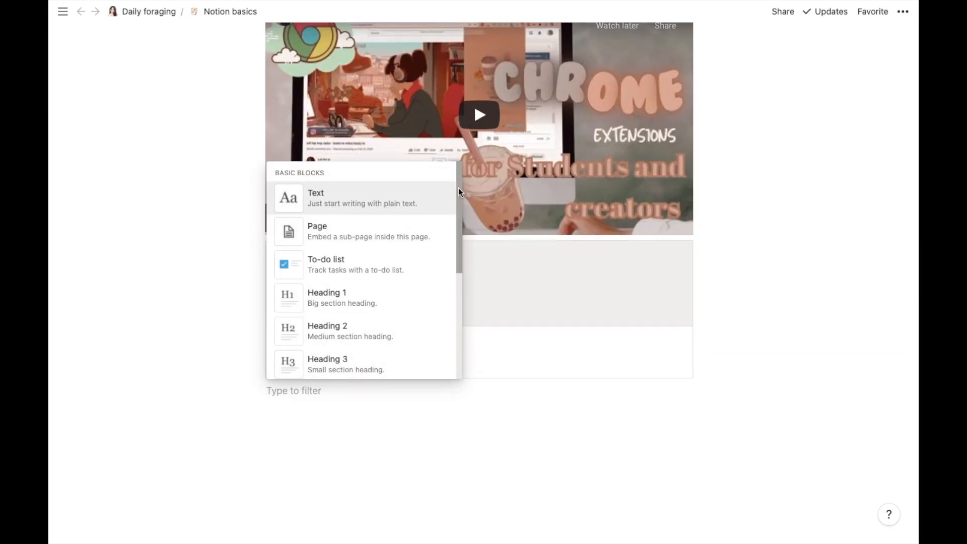
scroll(459, 241, "down", 12)
left_click_drag(460, 371, 470, 464)
left_click(352, 233)
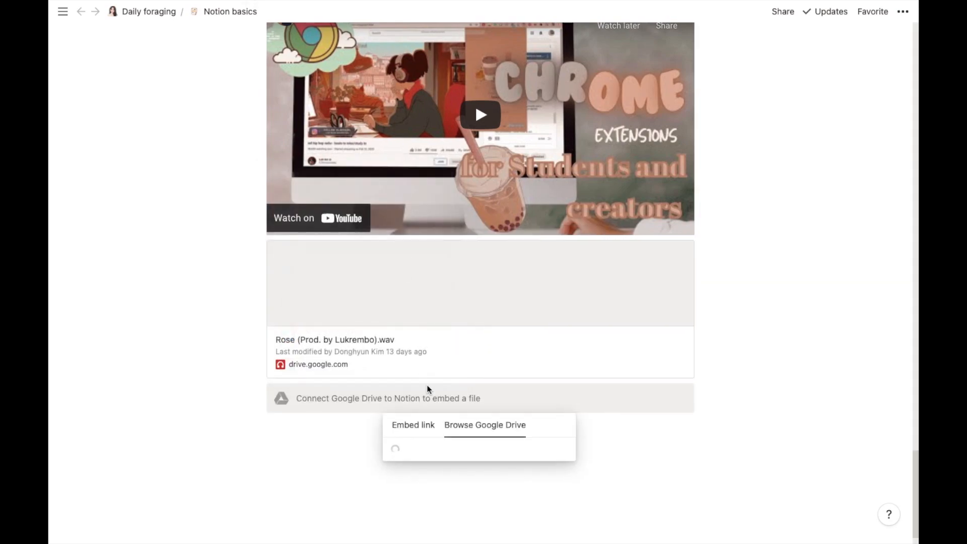
left_click(426, 426)
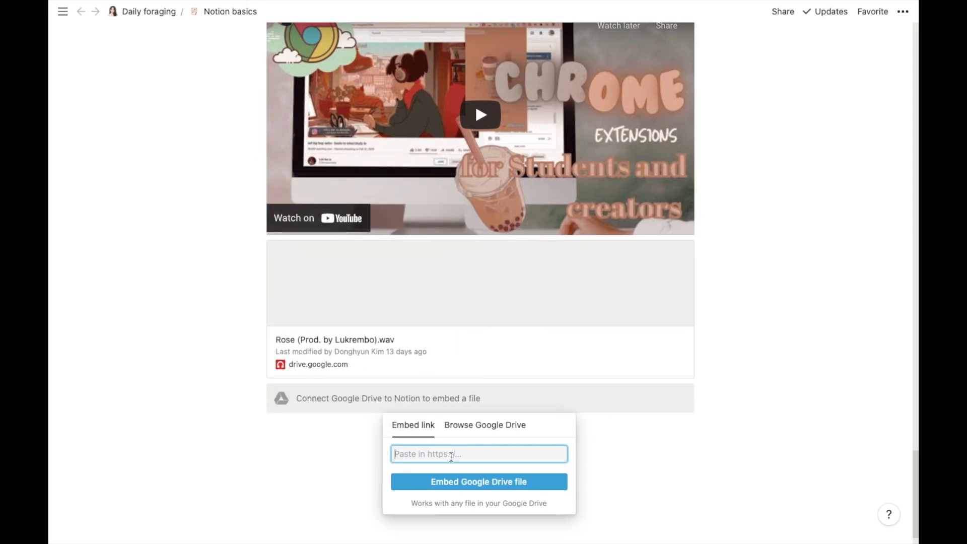
key("ctrl+v")
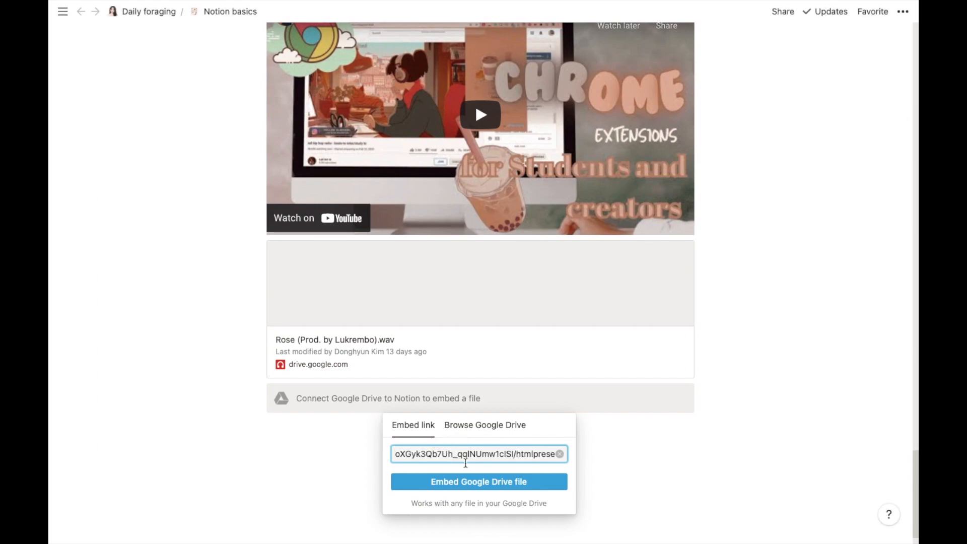
left_click(471, 483)
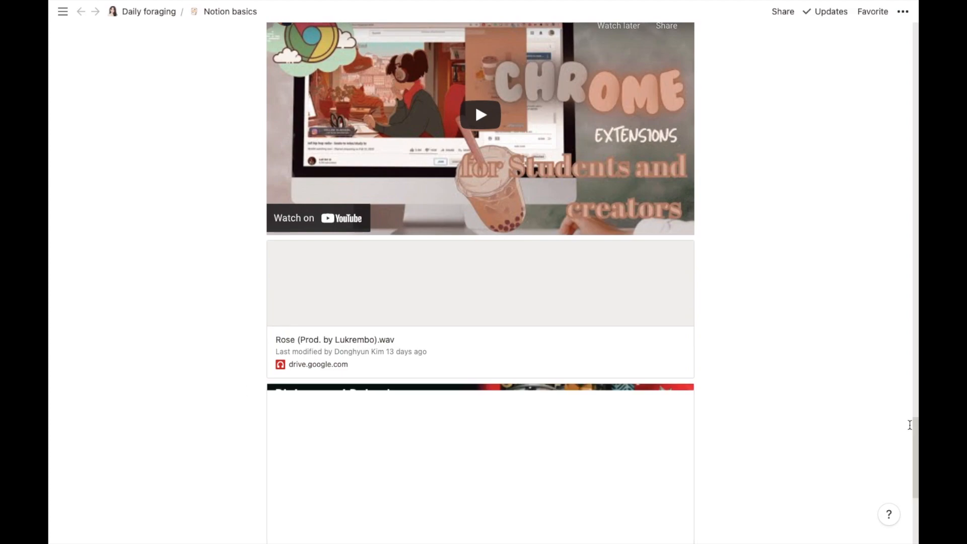
left_click_drag(914, 426, 915, 486)
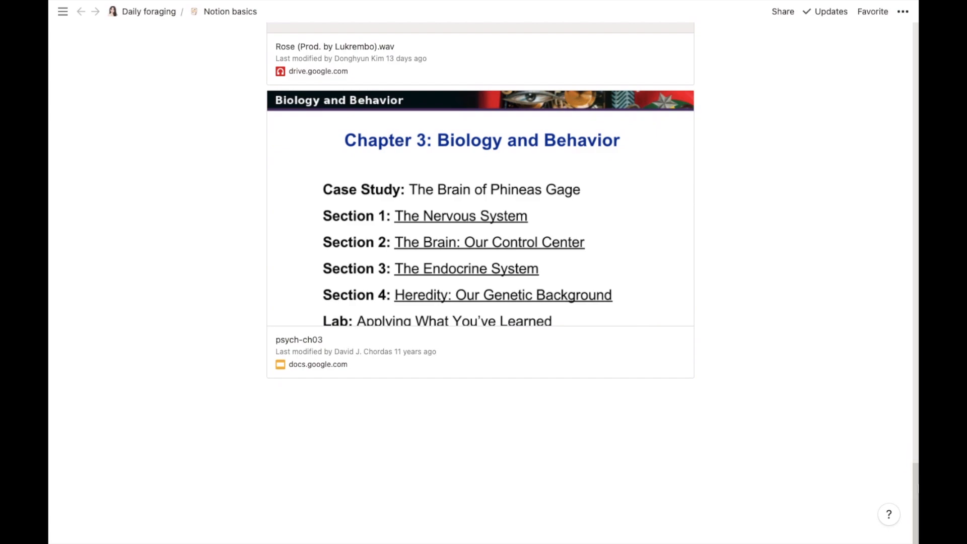
left_click(565, 456)
left_click(245, 390)
scroll(455, 303, "down", 10)
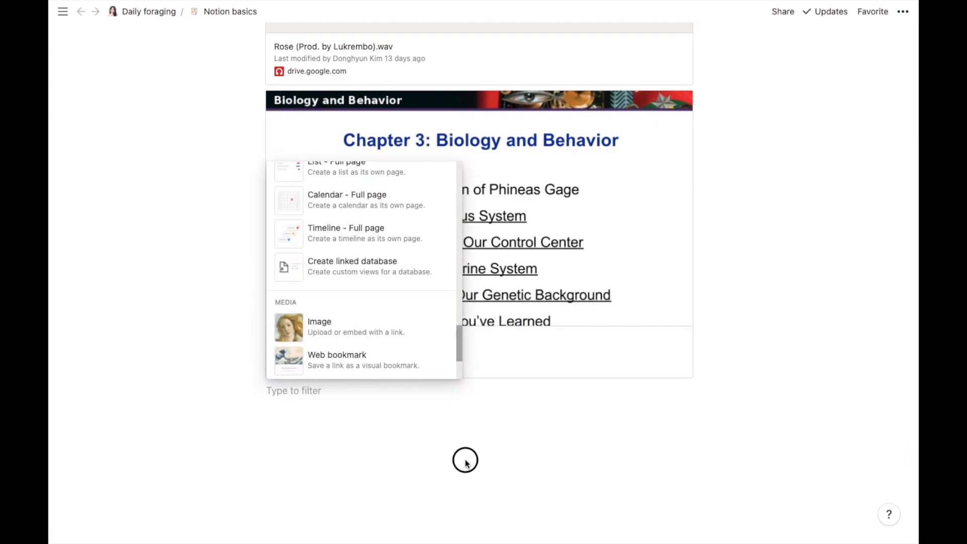
scroll(404, 283, "down", 5)
left_click(403, 271)
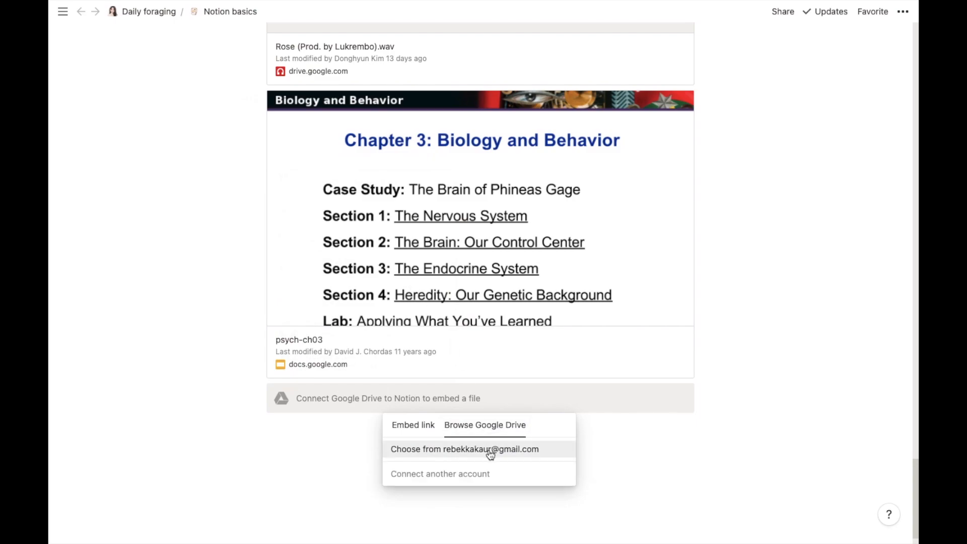
left_click(485, 451)
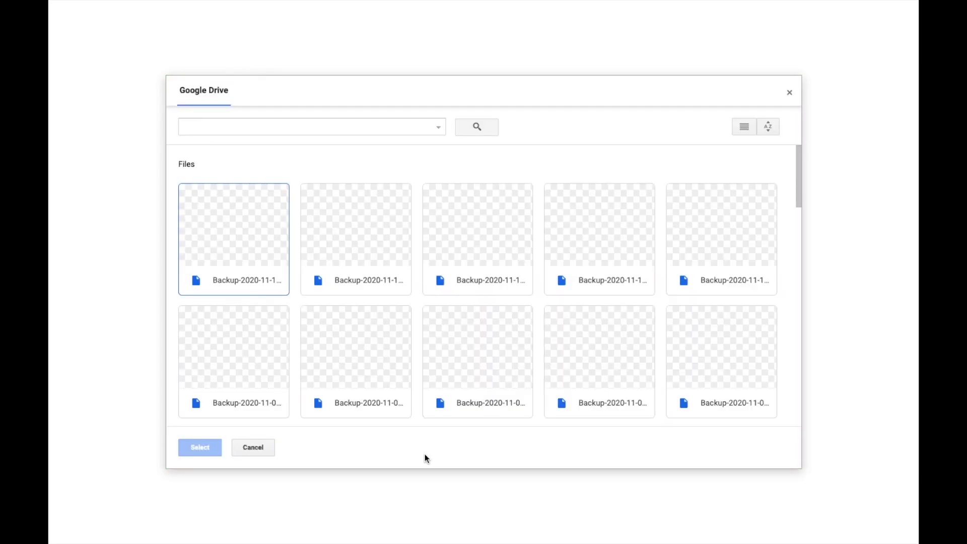
left_click(788, 95)
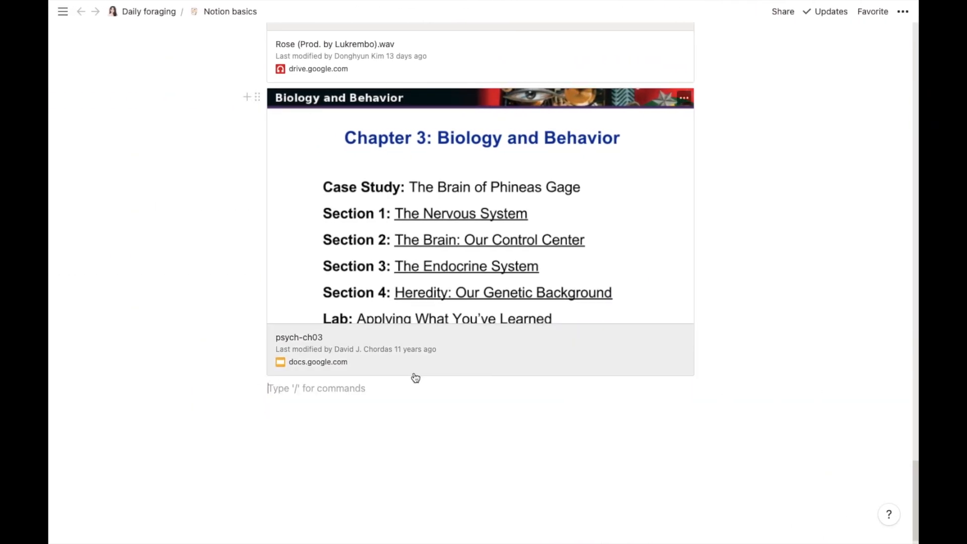
Step: Embed the cooking life-tip tweet (#food, #cooking) from its pasted link below the psych-ch03 slides
left_click(244, 387)
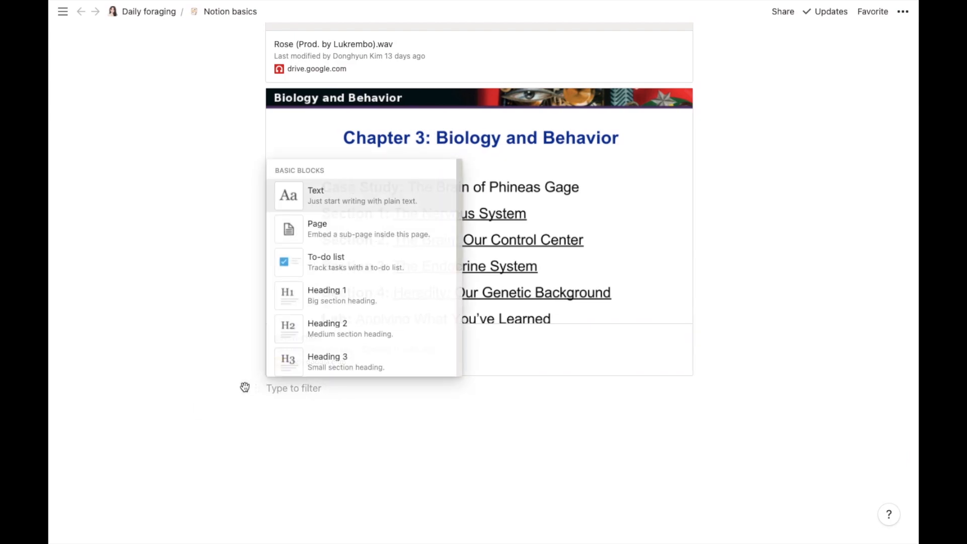
left_click_drag(456, 173, 458, 455)
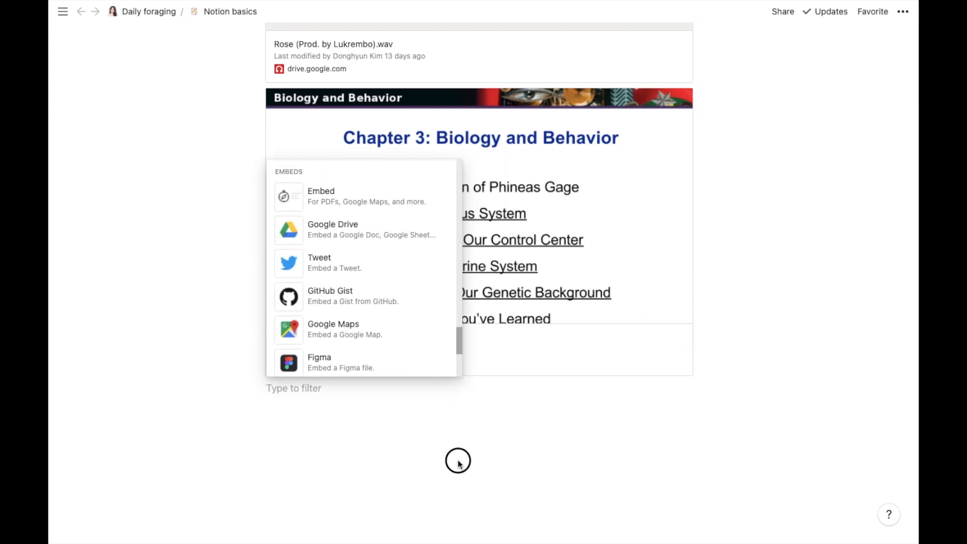
left_click(364, 255)
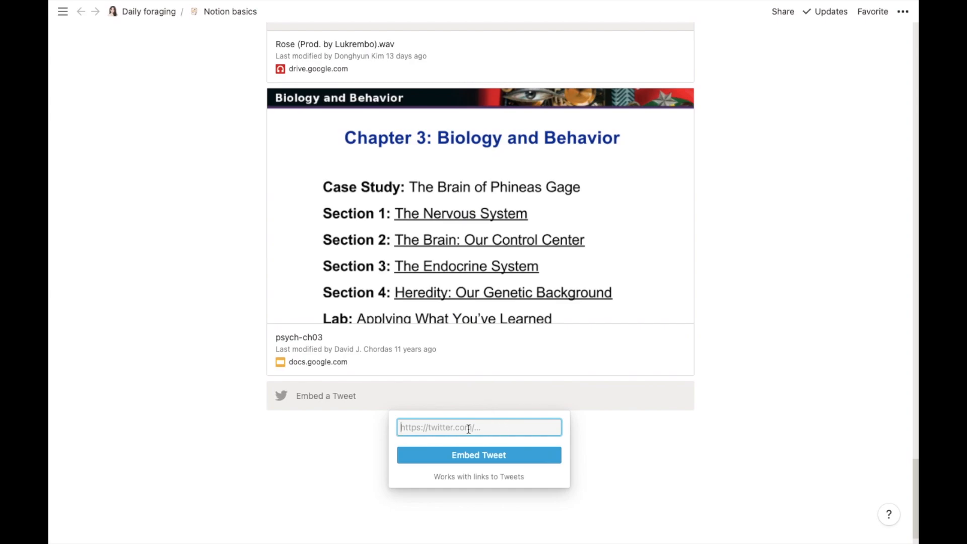
key("ctrl+v")
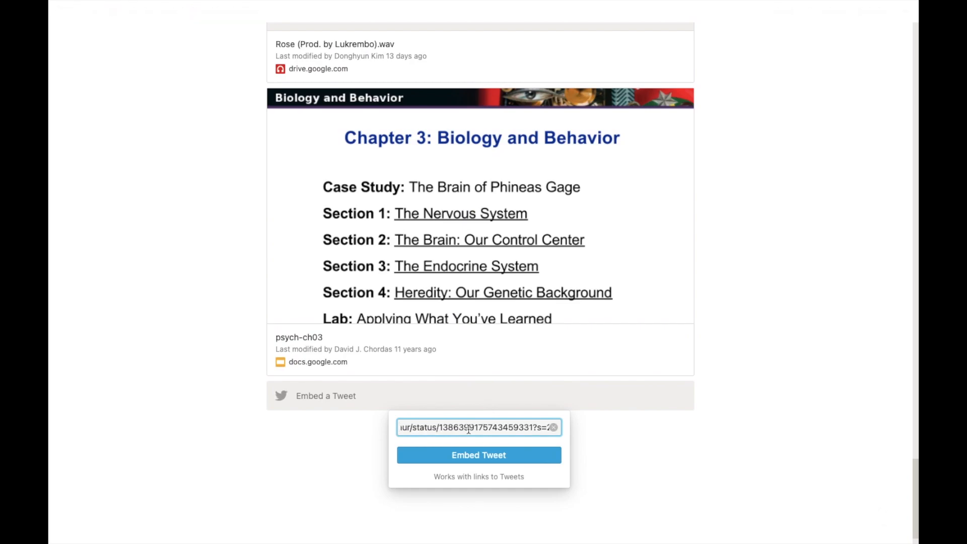
left_click(479, 455)
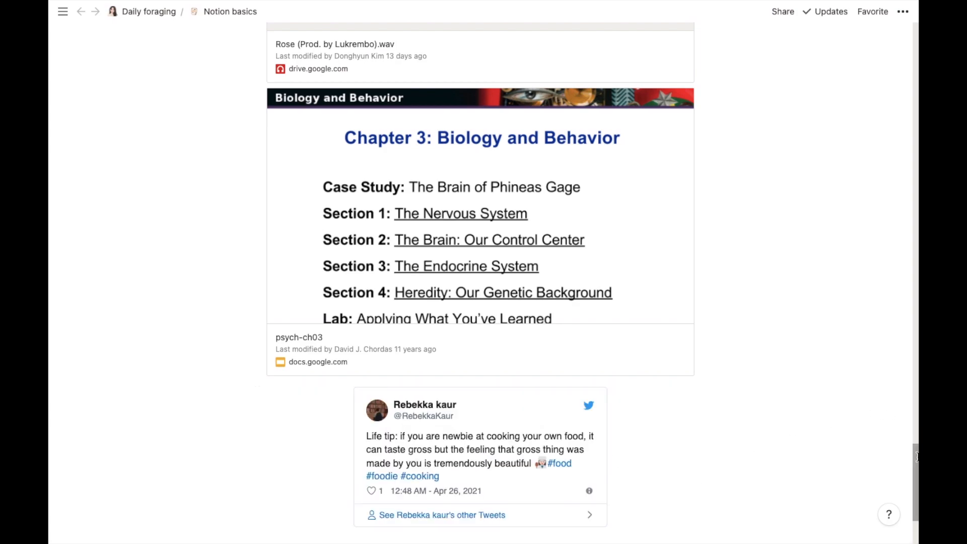
left_click_drag(914, 453, 915, 487)
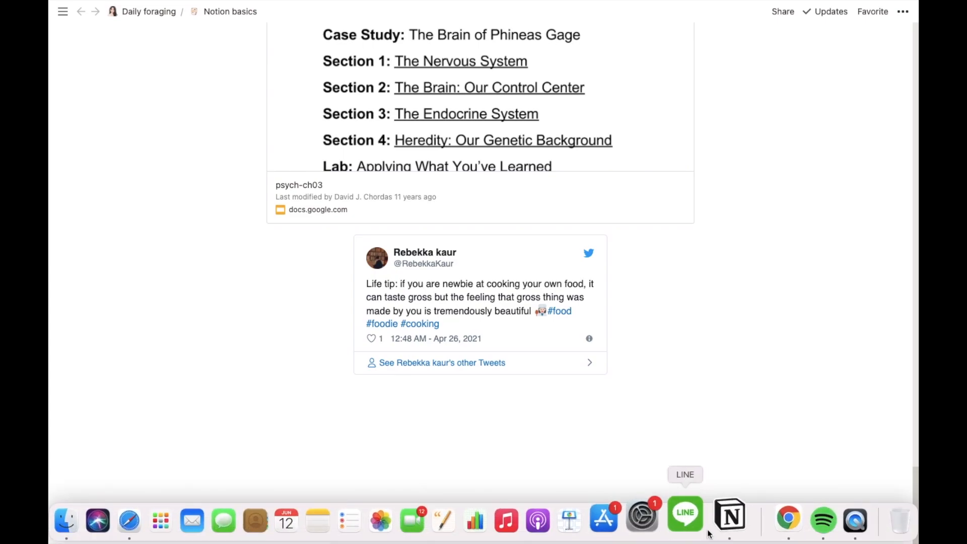
Step: Copy the cooking tweet's link from its Share menu in Chrome and return to Notion
left_click(768, 515)
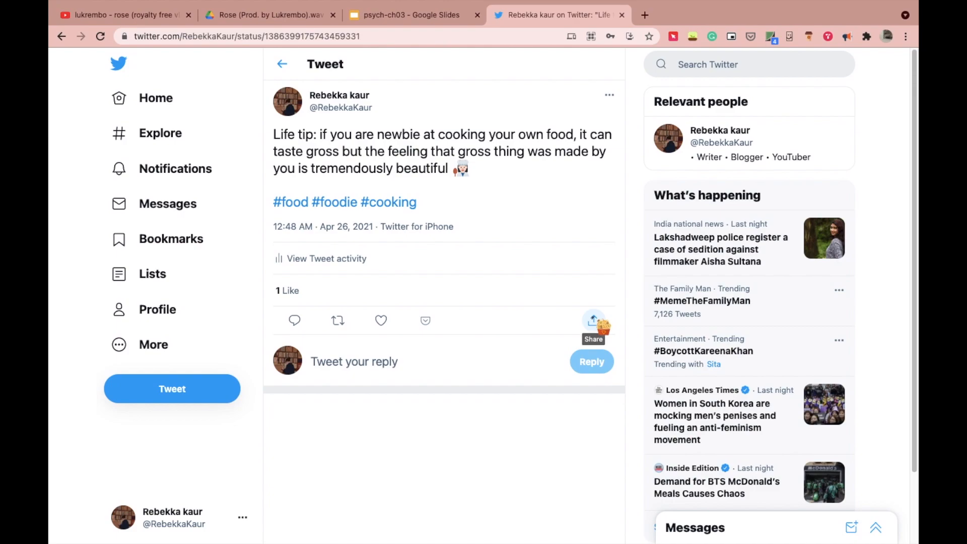
left_click(595, 322)
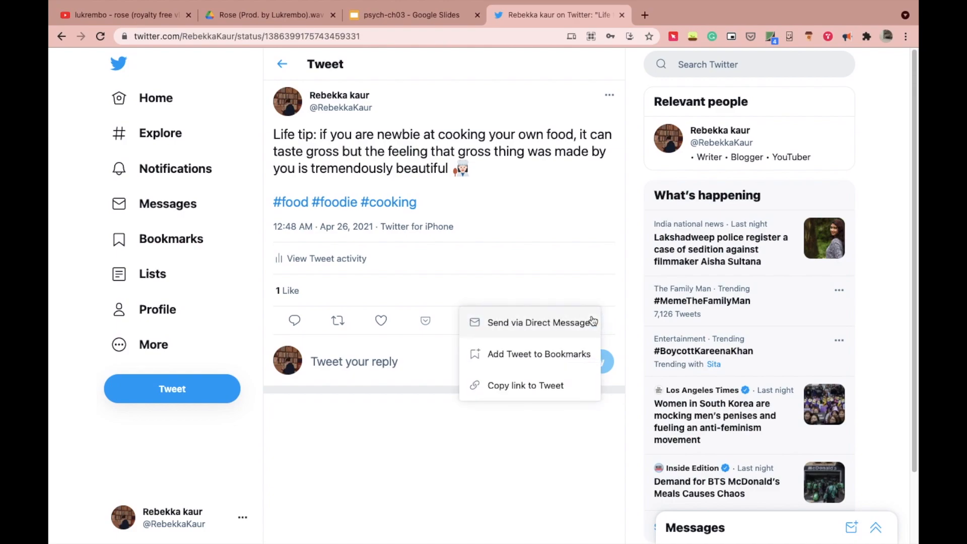
left_click(545, 385)
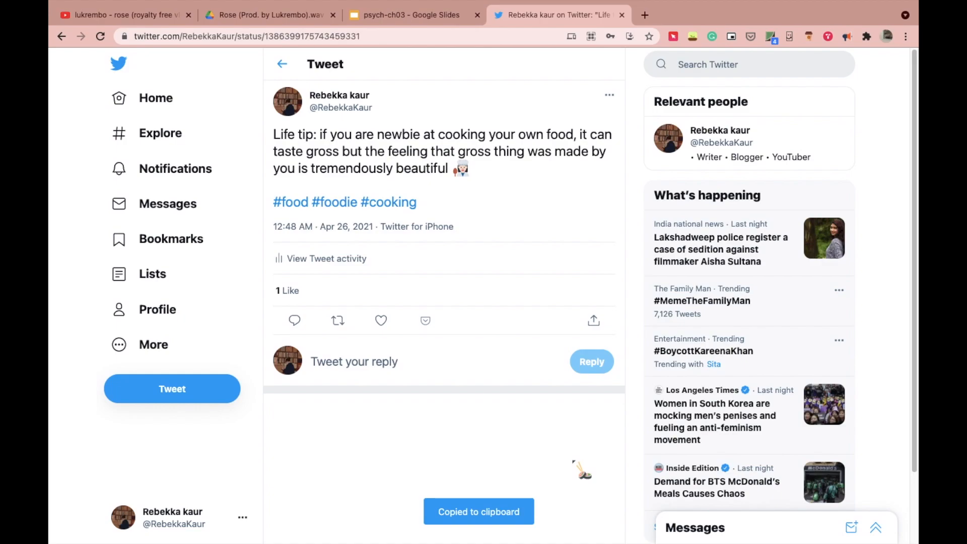
left_click(766, 512)
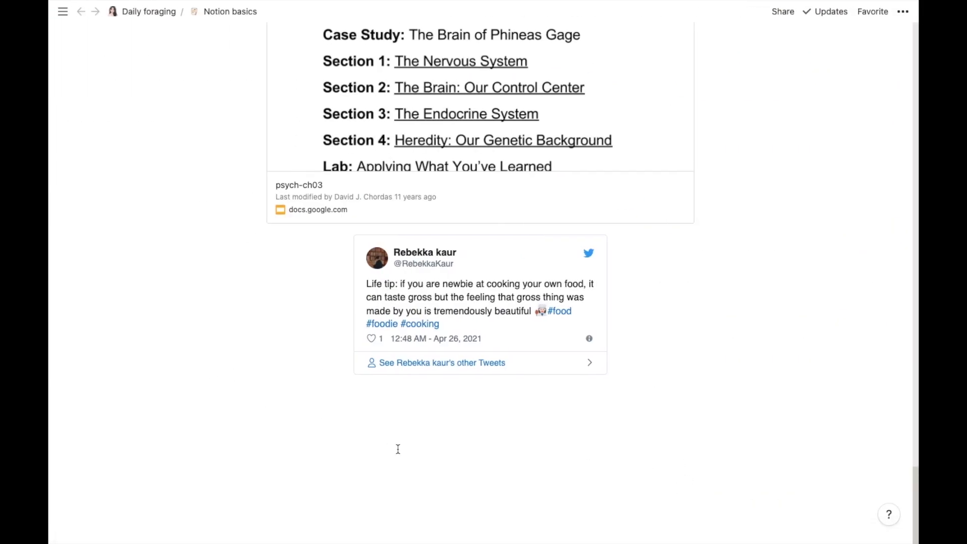
Step: Add a GitHub Gist embed block below the tweet and bring up the gist in Chrome
left_click(354, 407)
left_click(247, 395)
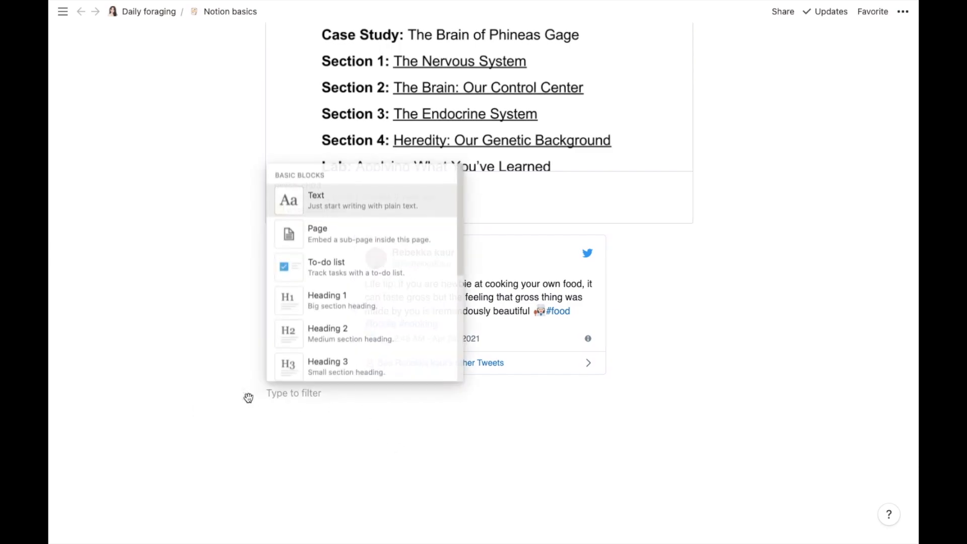
left_click_drag(457, 183, 446, 427)
left_click_drag(458, 298, 458, 348)
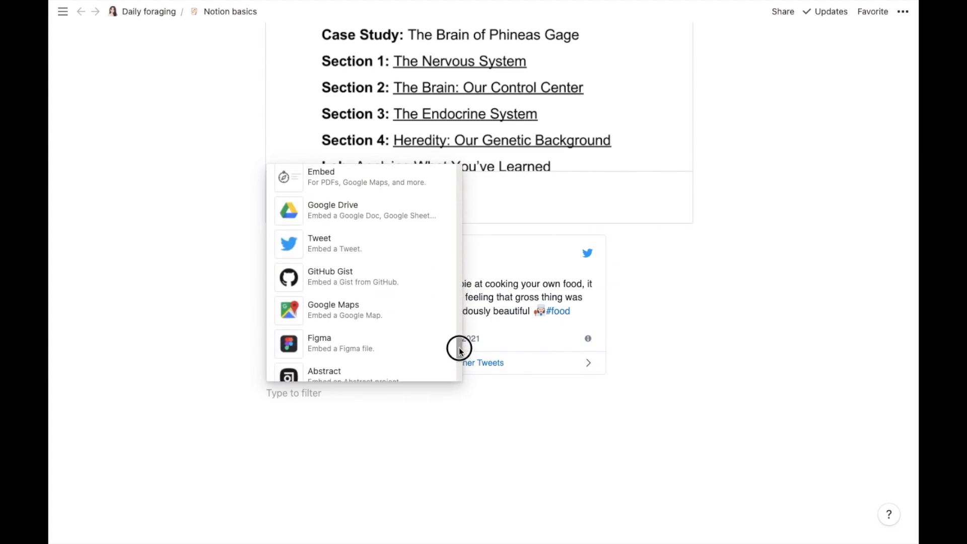
left_click(378, 283)
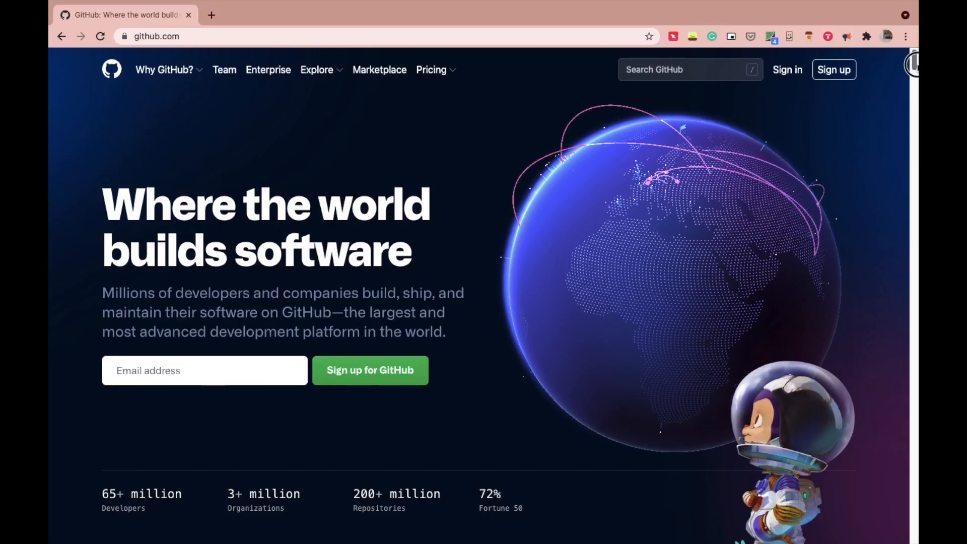
left_click_drag(911, 64, 912, 166)
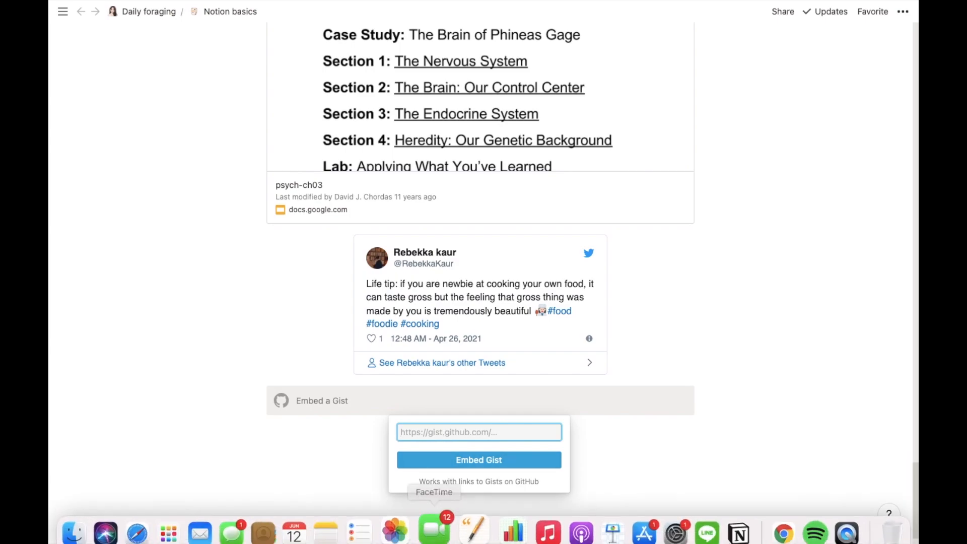
left_click(766, 520)
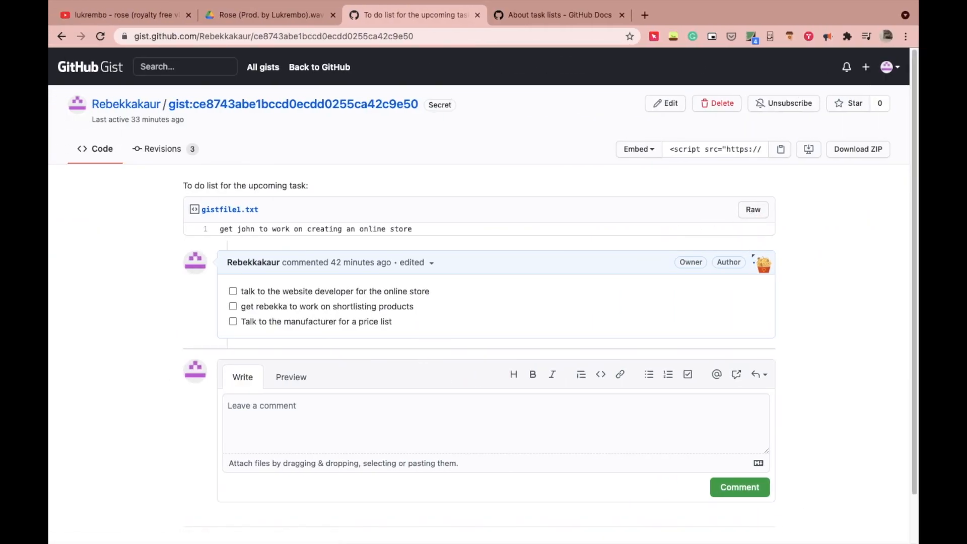
left_click(757, 260)
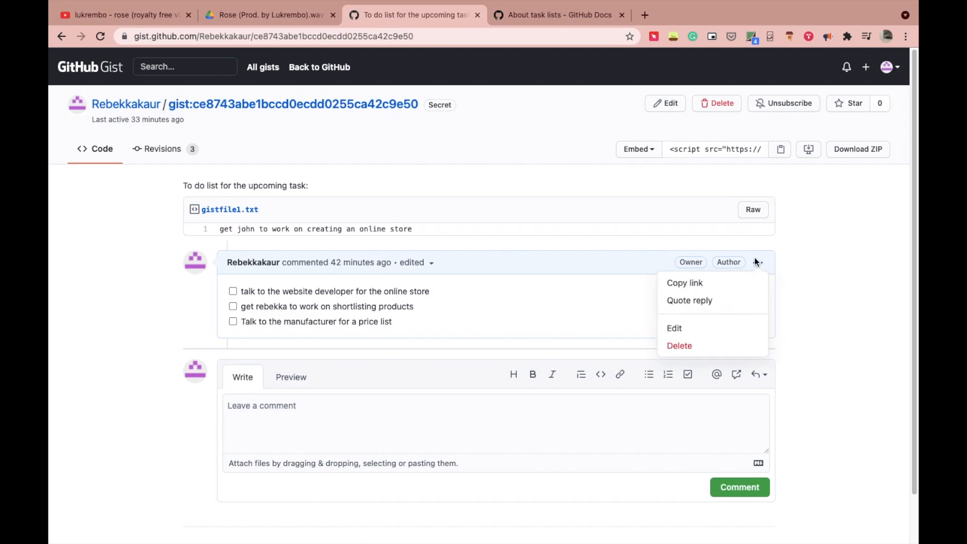
left_click(734, 282)
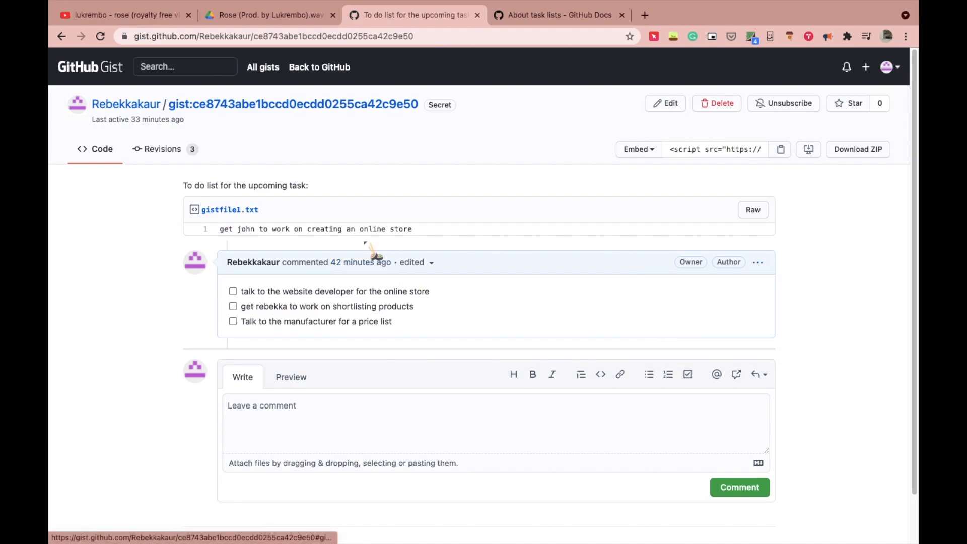
mouse_move(675, 527)
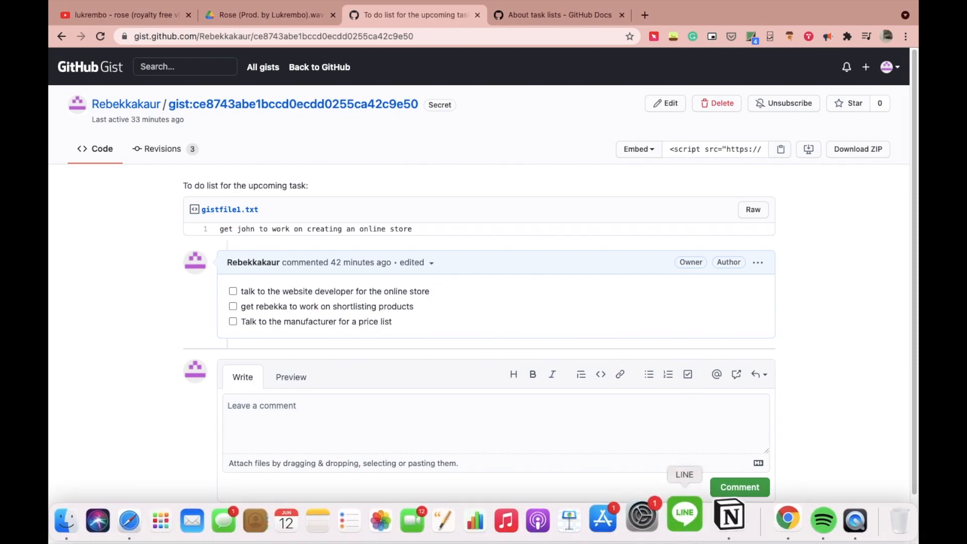
Step: Paste the online-store to-do gist link into the embed box and embed the gist
left_click(718, 515)
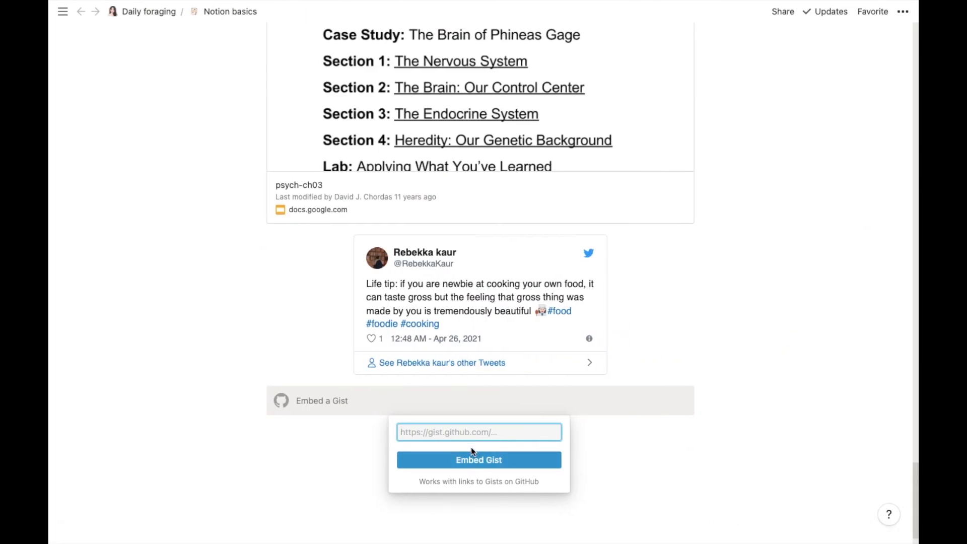
key("super+v")
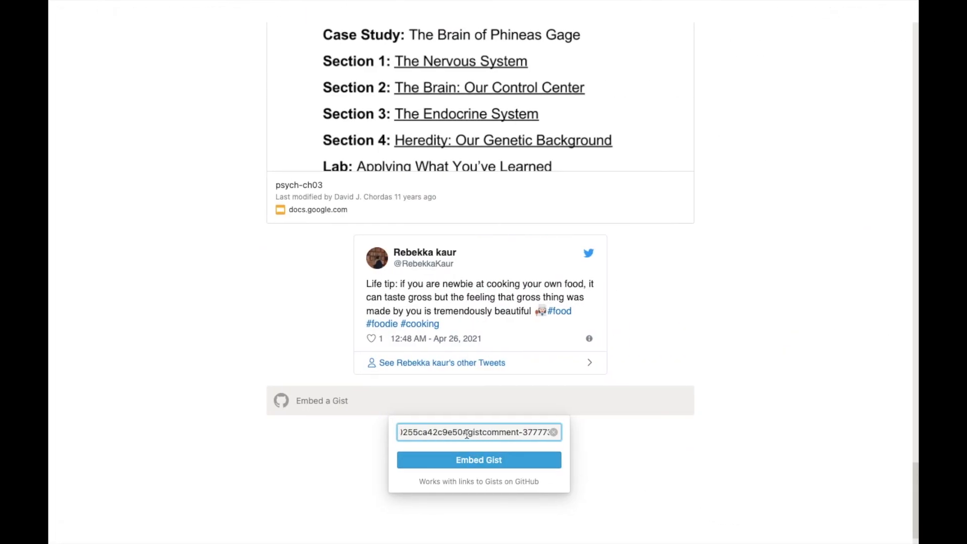
left_click(478, 460)
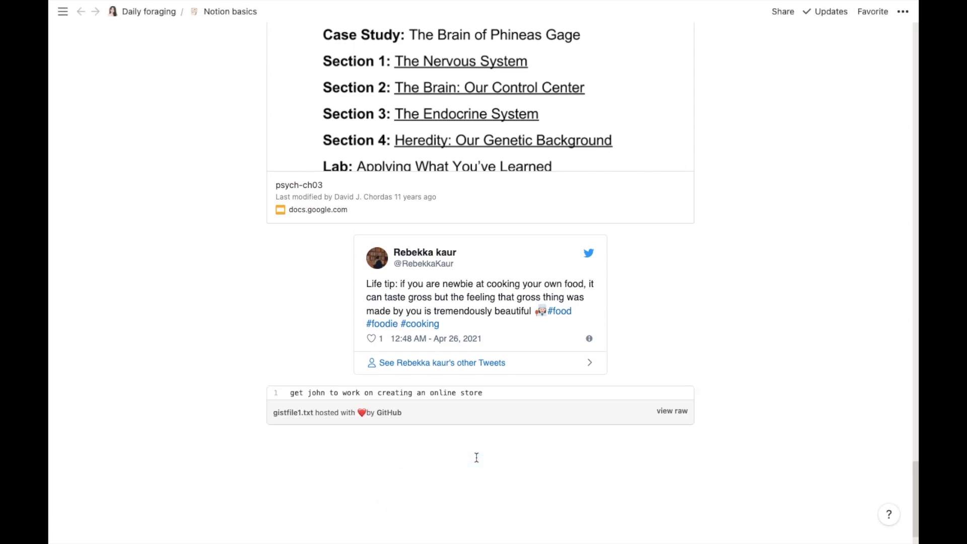
Step: Add a Google Maps embed block below the gist
left_click(362, 437)
left_click(247, 437)
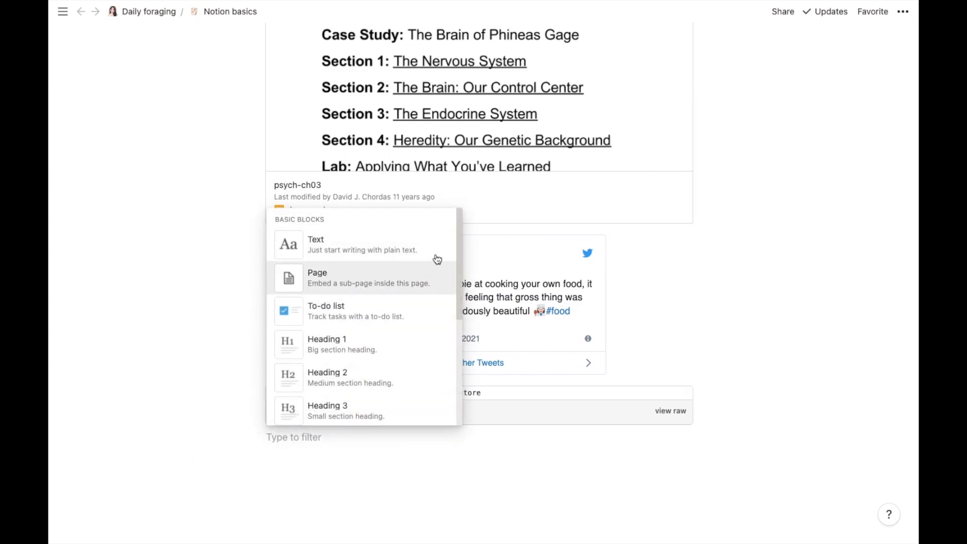
left_click_drag(459, 220, 452, 511)
left_click(353, 301)
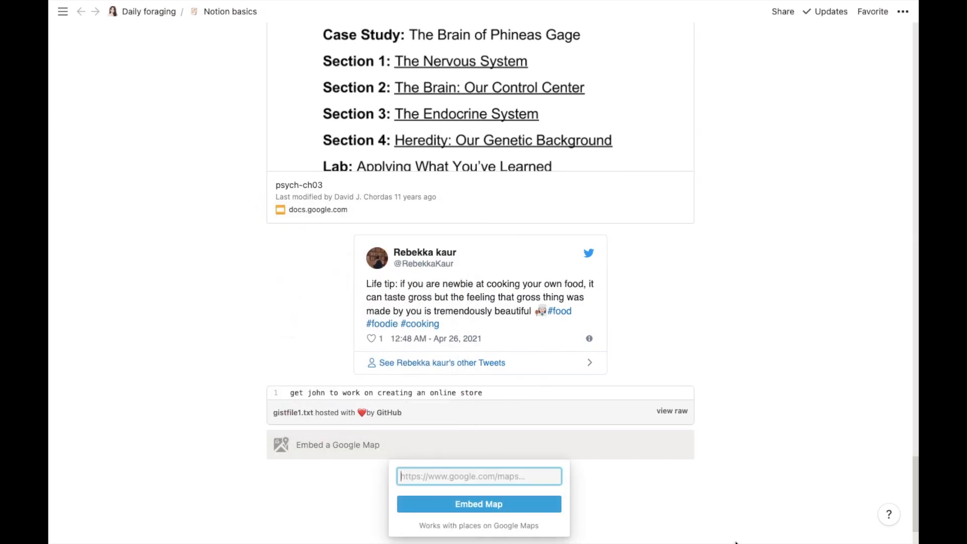
Step: Copy the Rose Cafe Google Maps link from Chrome's address bar
mouse_move(736, 542)
left_click(767, 520)
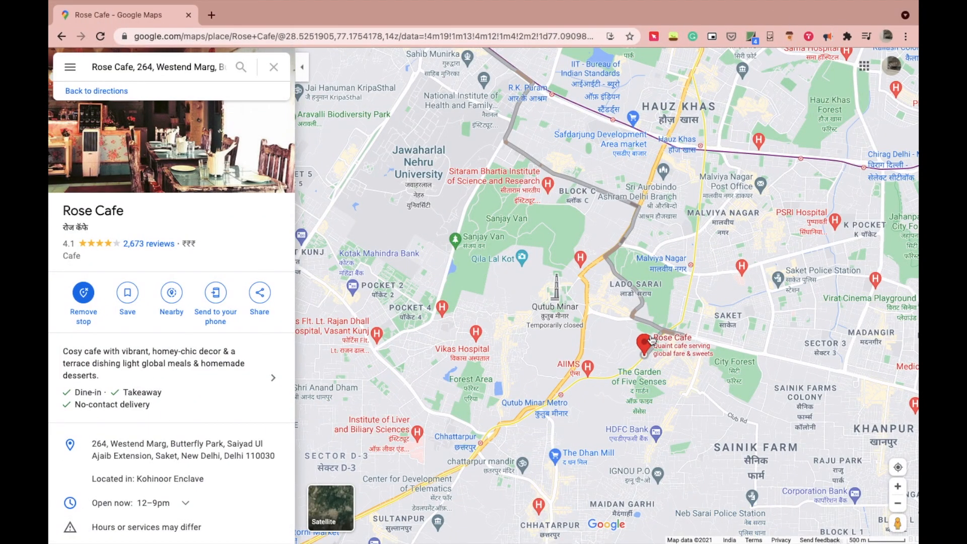
left_click(451, 36)
right_click(451, 37)
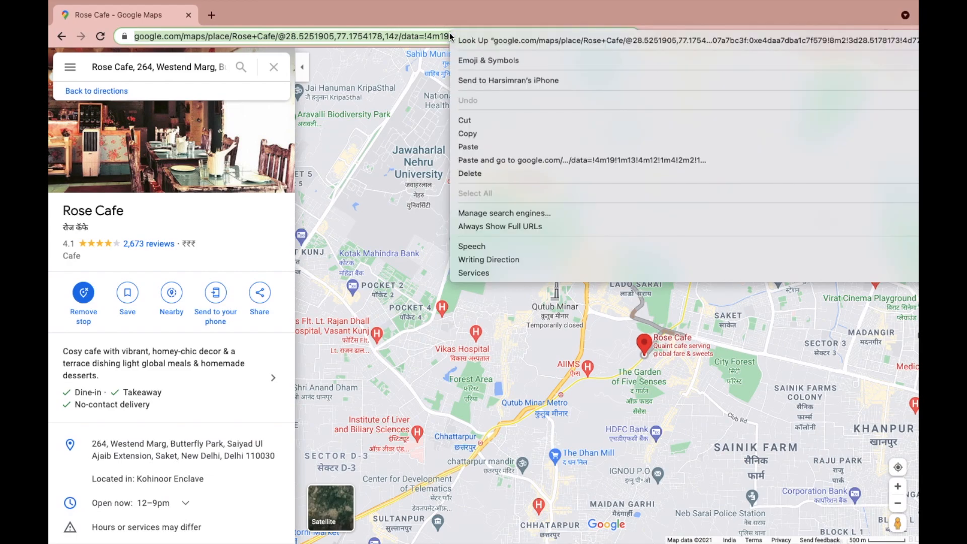
left_click(473, 134)
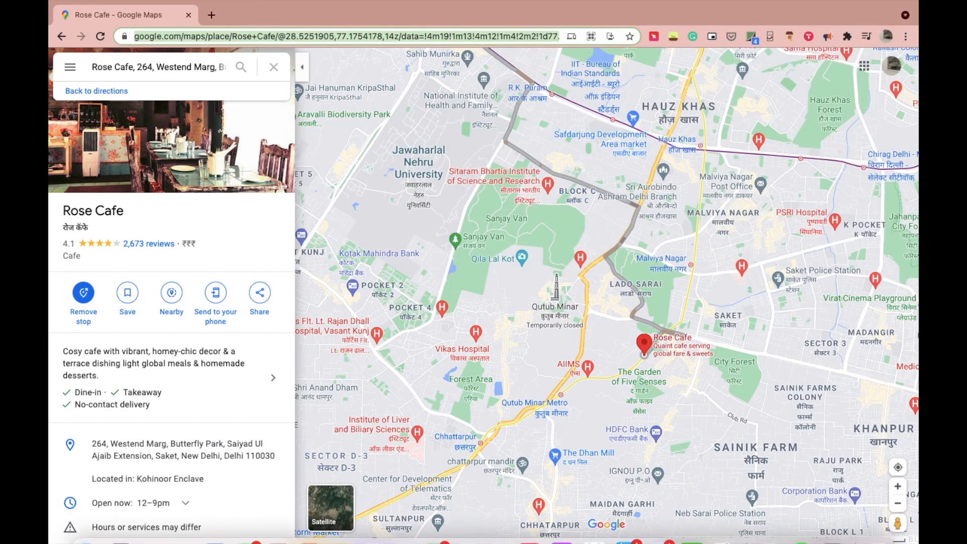
Step: Paste the Rose Cafe Maps link into the Google Map block and embed it
mouse_move(612, 542)
left_click(732, 519)
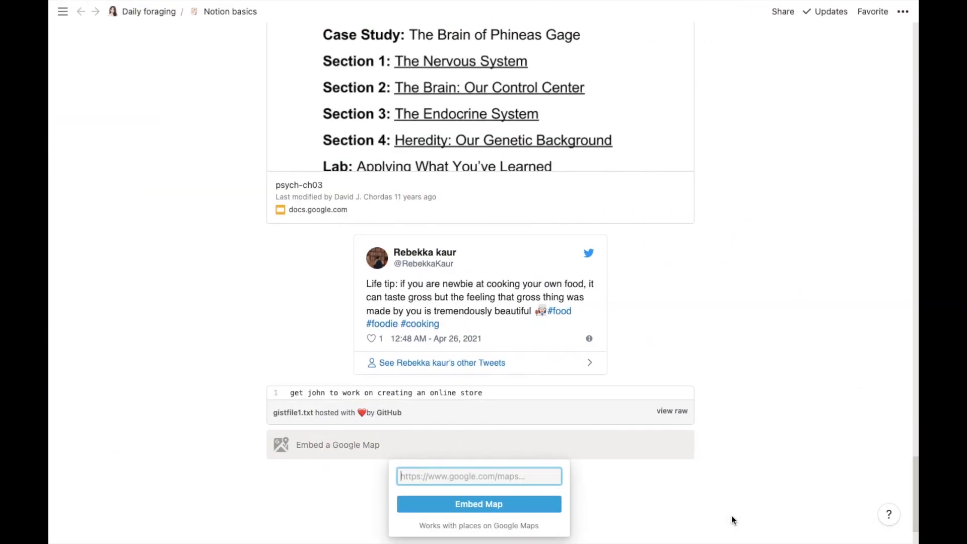
key("super+v")
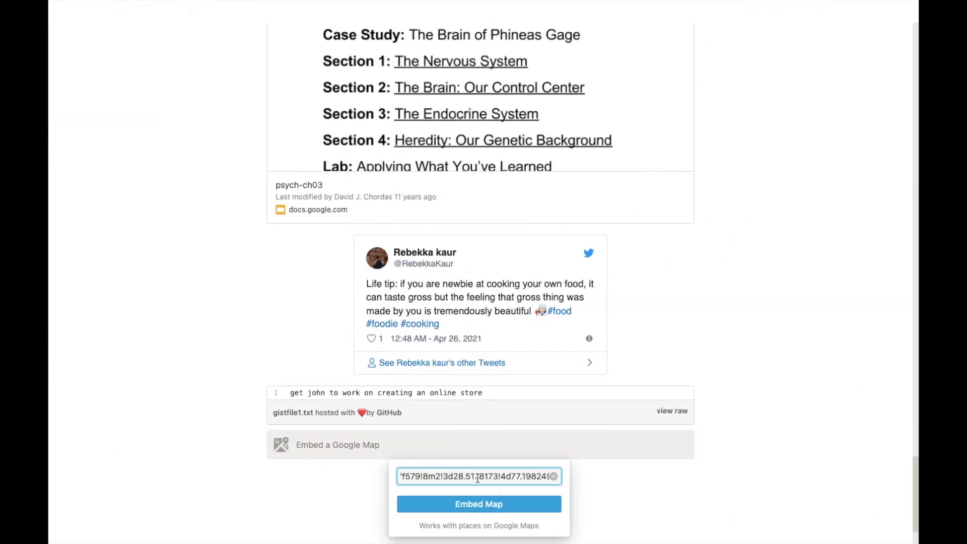
left_click(483, 504)
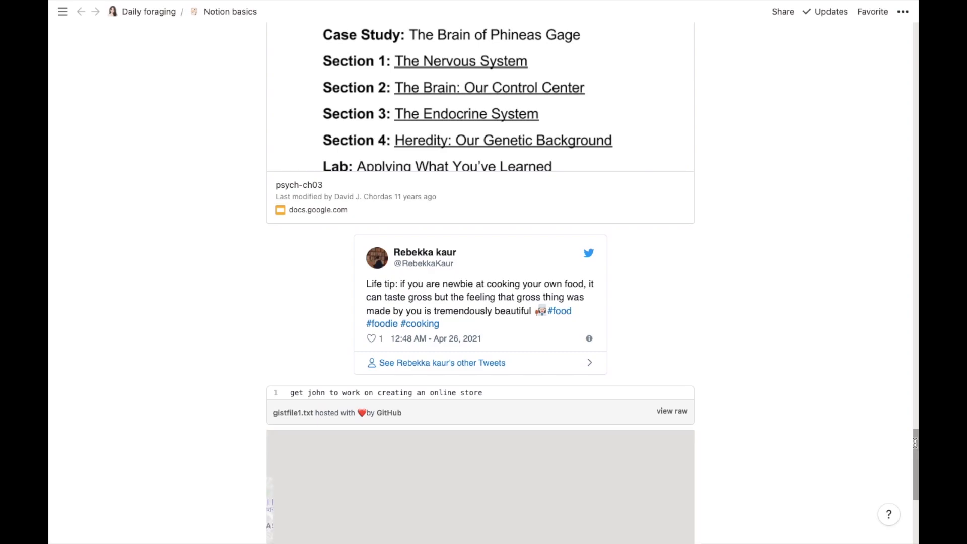
Step: Start an empty line below the Rose Cafe map
left_click_drag(914, 443, 916, 485)
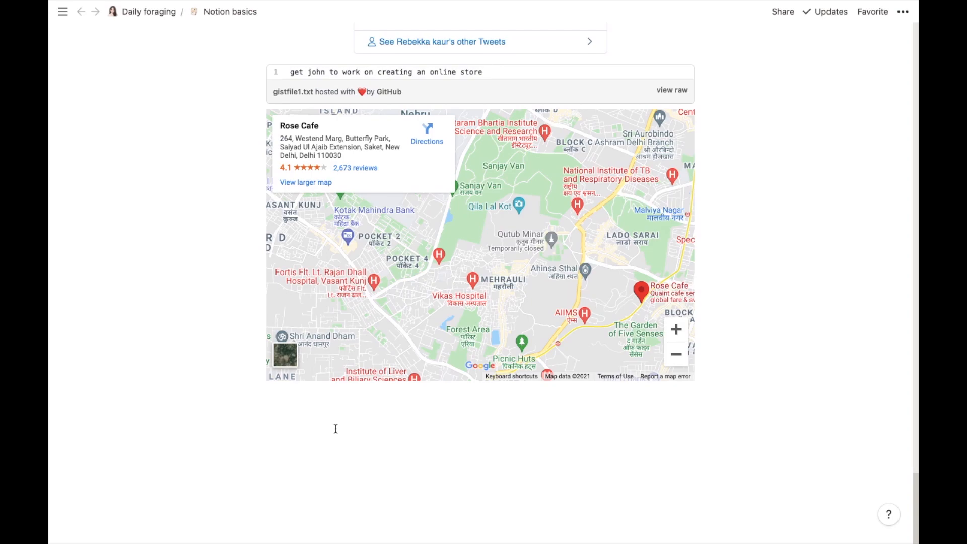
left_click(336, 428)
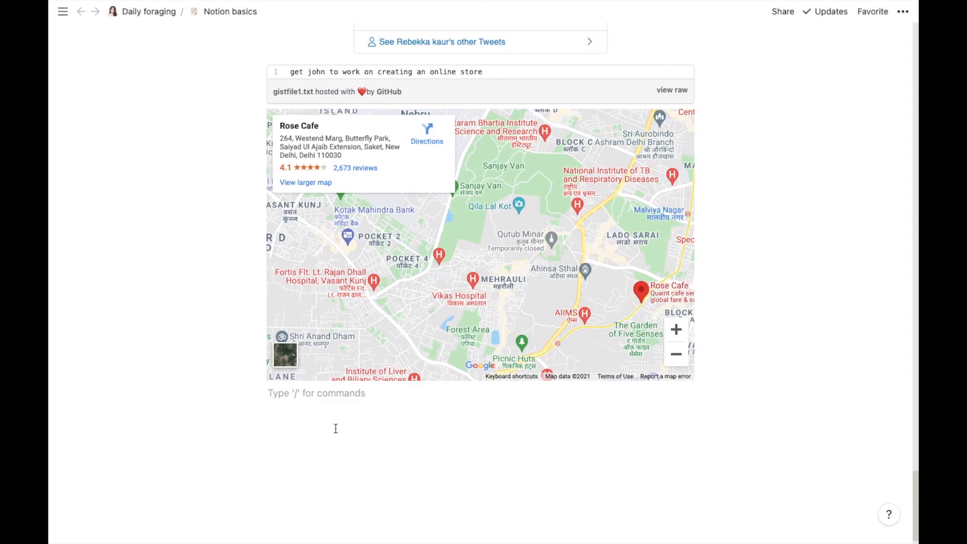
scroll(901, 313, "down", 1)
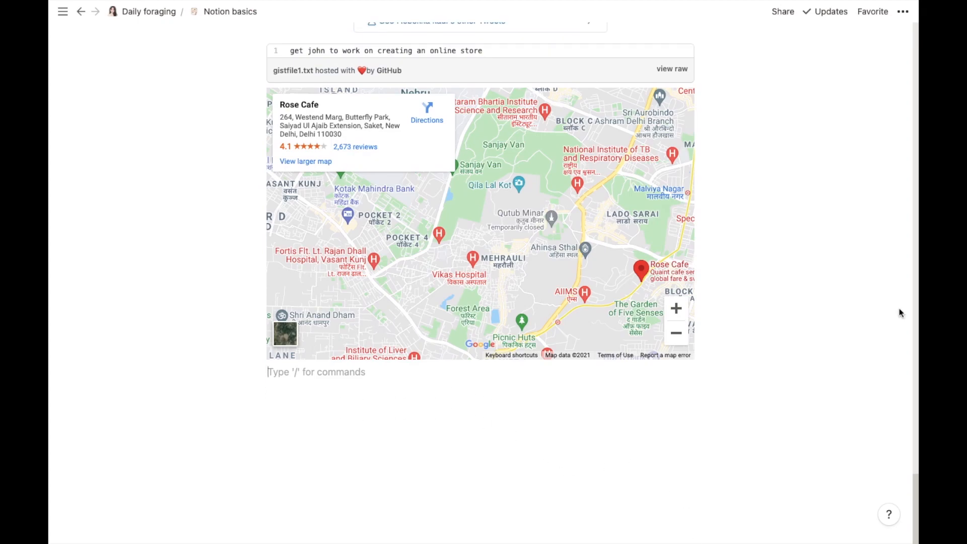
Step: Insert a Figma embed block from the block menu's embeds section under the Rose Cafe map
left_click(248, 372)
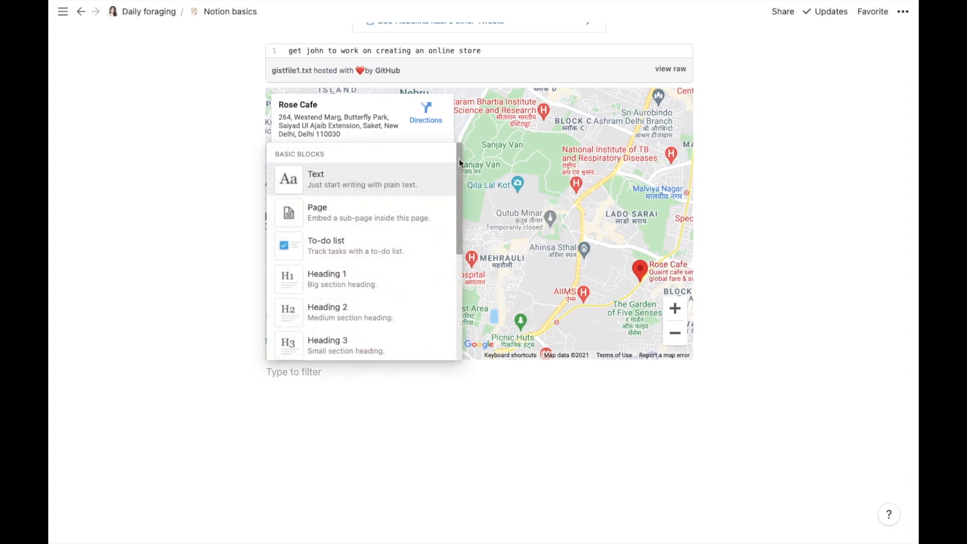
left_click_drag(458, 161, 464, 477)
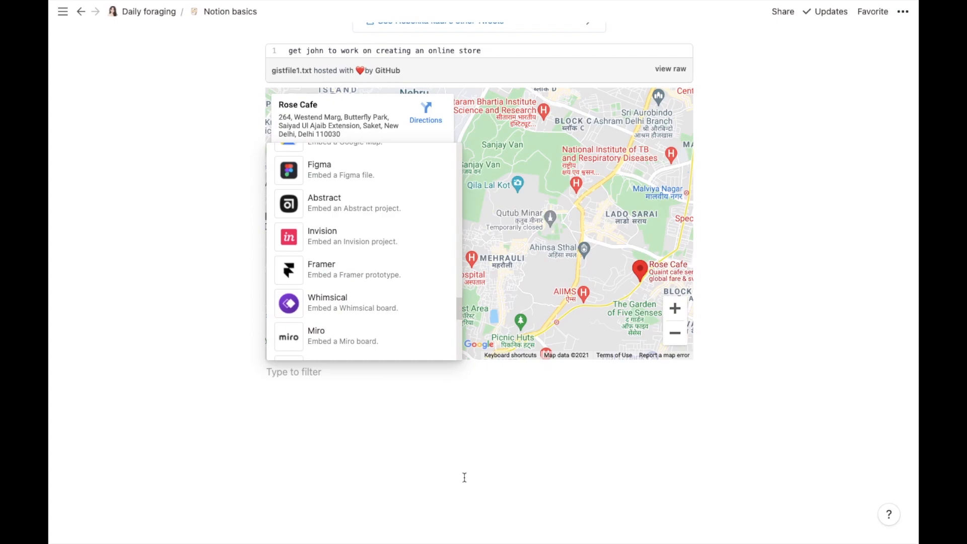
left_click(373, 180)
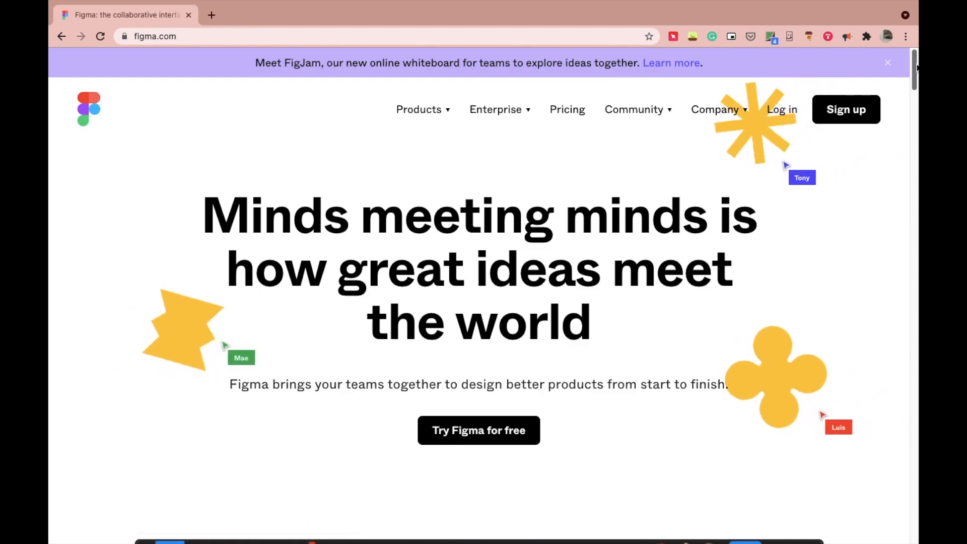
left_click_drag(917, 68, 914, 105)
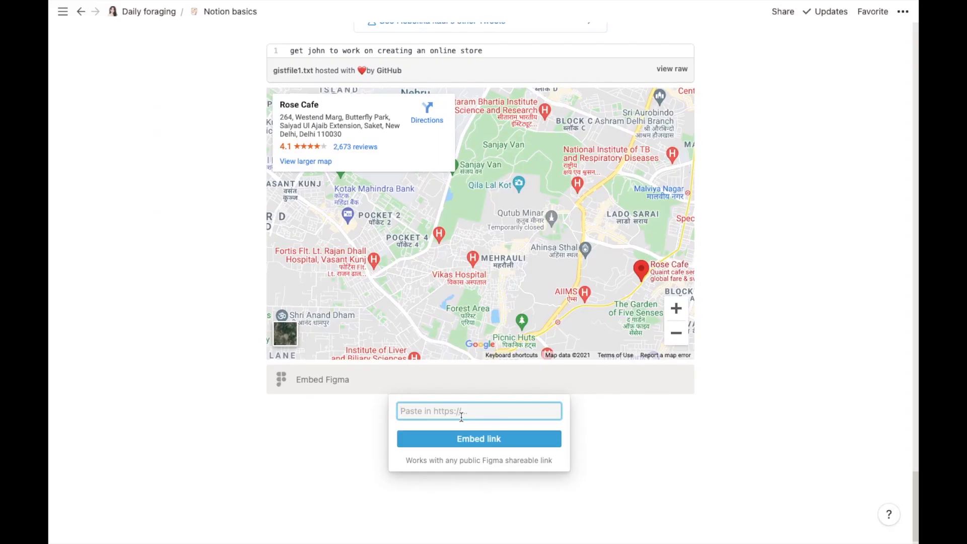
Step: Copy the share link of the Figma 'Mind Map (Community)' file
mouse_move(706, 519)
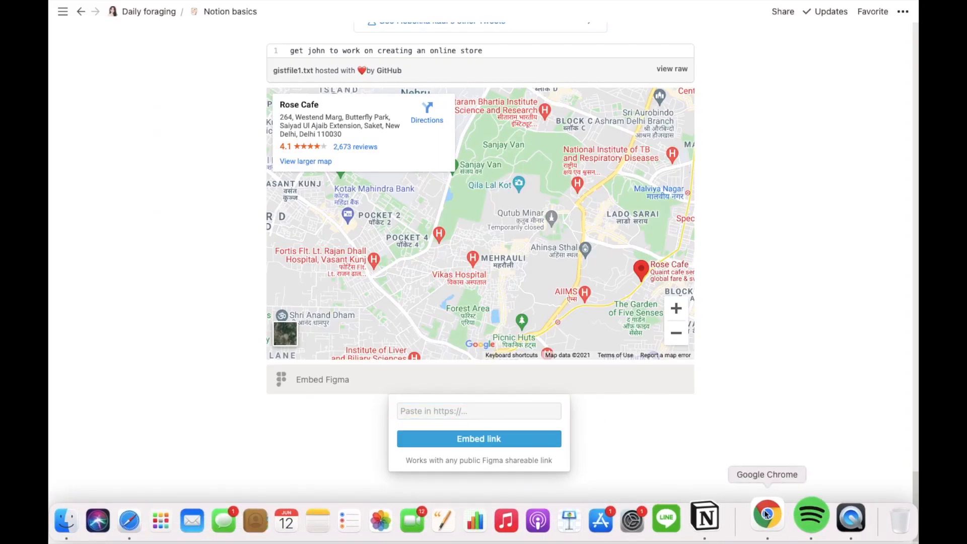
left_click(766, 514)
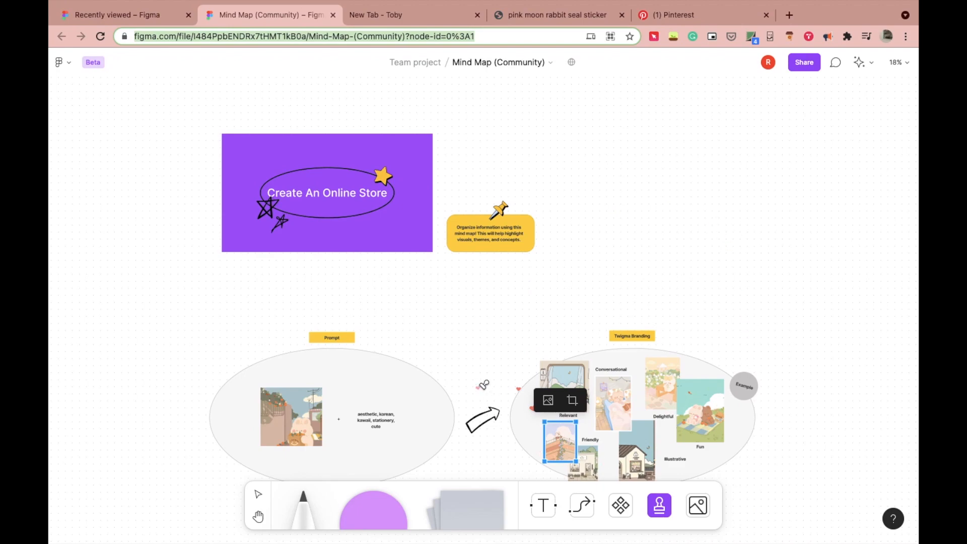
left_click(804, 66)
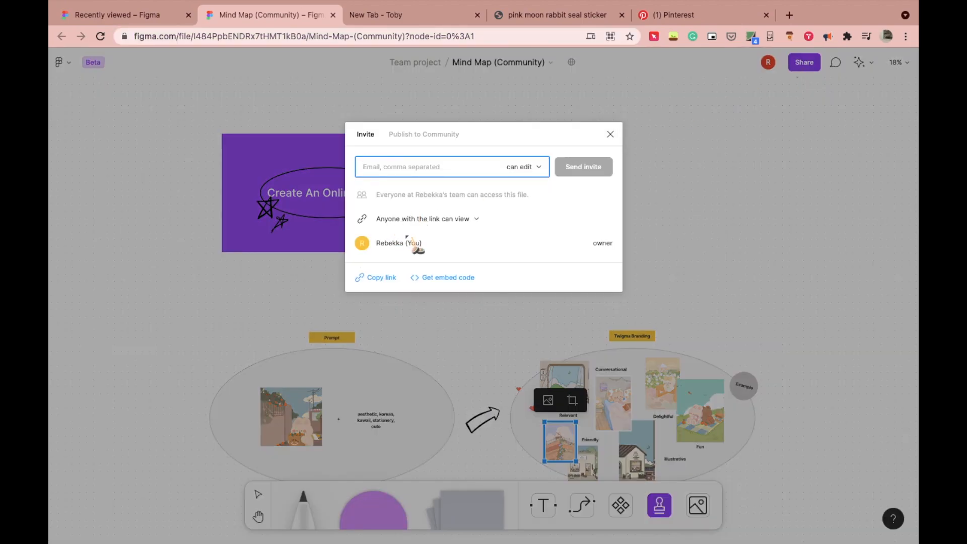
left_click(391, 280)
left_click(775, 217)
Step: Go back to Notion and focus the Figma embed's link field
mouse_move(450, 537)
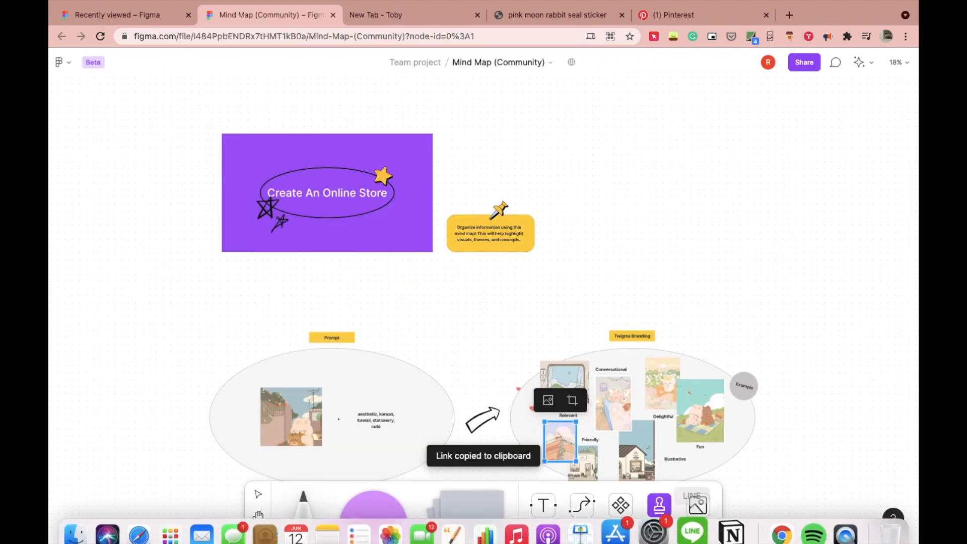
left_click(707, 516)
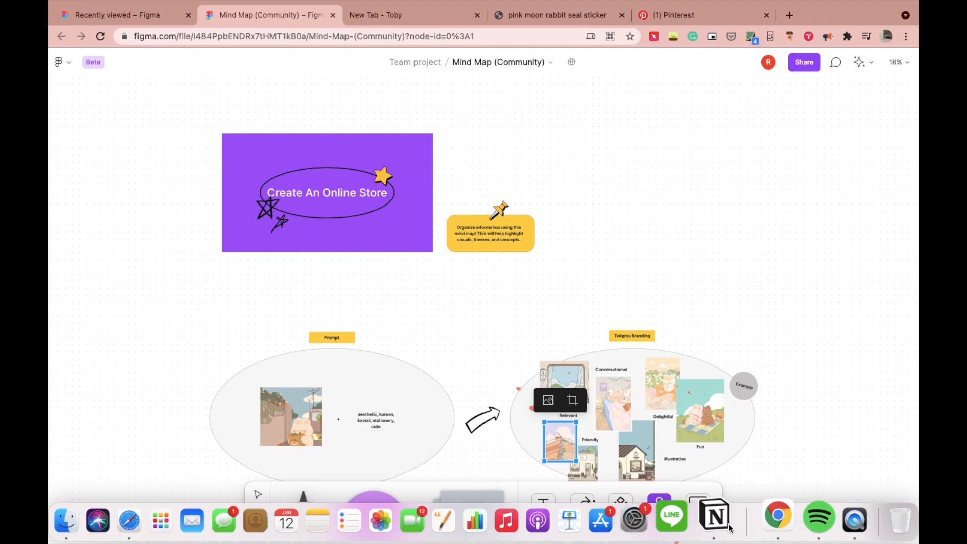
left_click(483, 411)
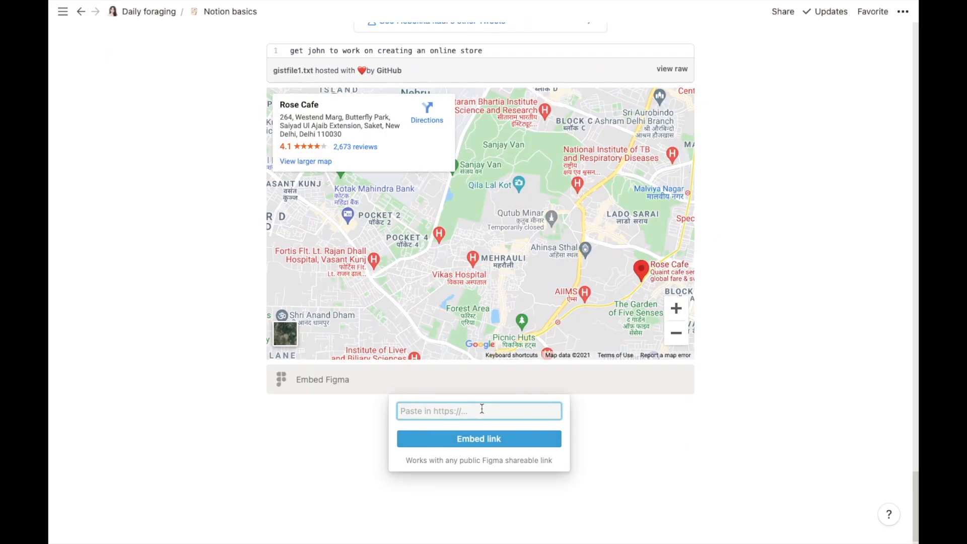
Step: Embed the Figma Mind Map file from the copied link and enlarge the embed
key("super+v")
left_click(482, 443)
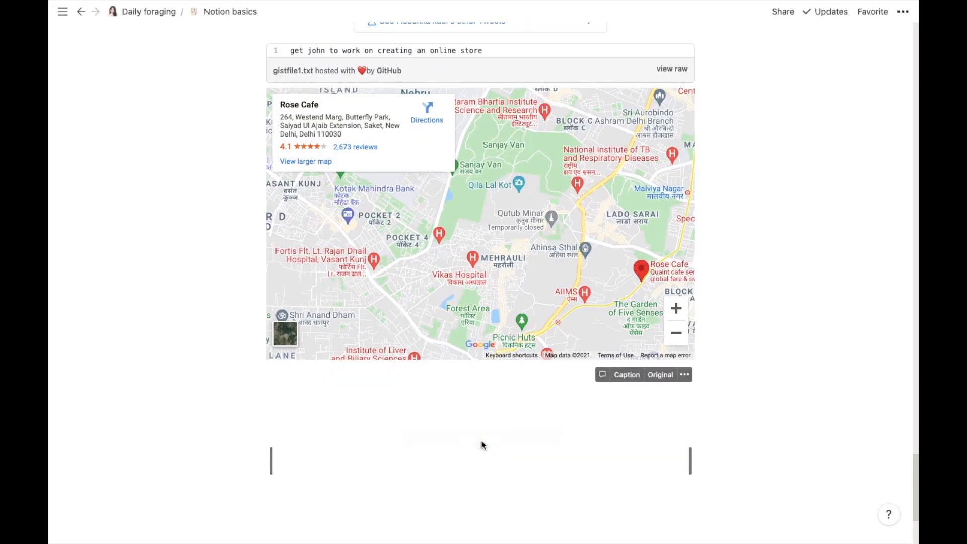
left_click_drag(916, 464, 916, 499)
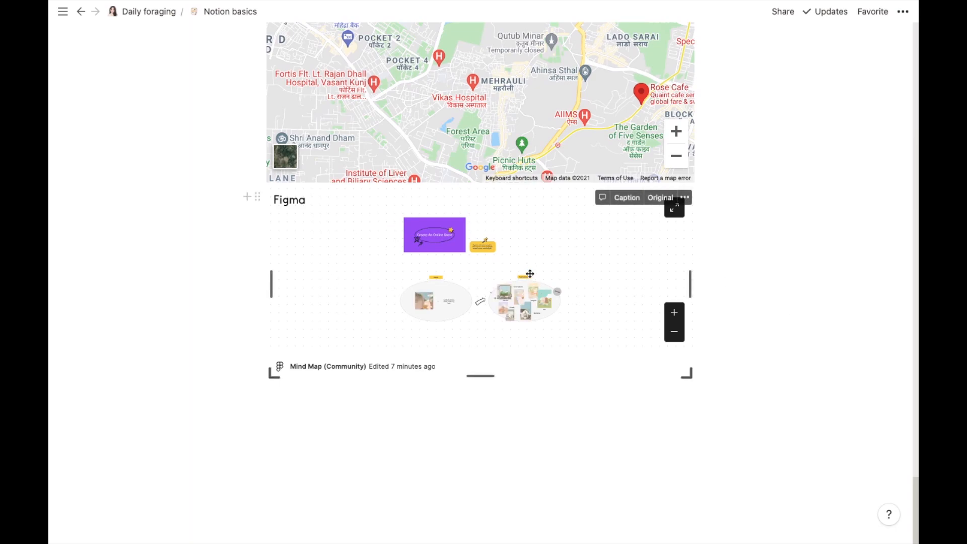
mouse_move(688, 374)
mouse_move(693, 385)
left_mouse_down()
mouse_move(715, 408)
mouse_move(695, 400)
left_mouse_up()
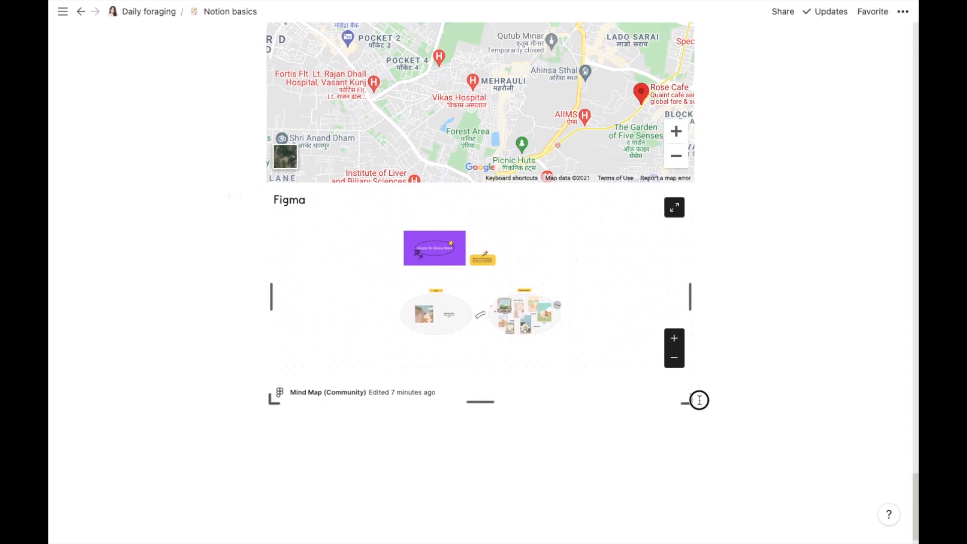
Step: Add an empty block below the Figma mind map embed
left_click(733, 319)
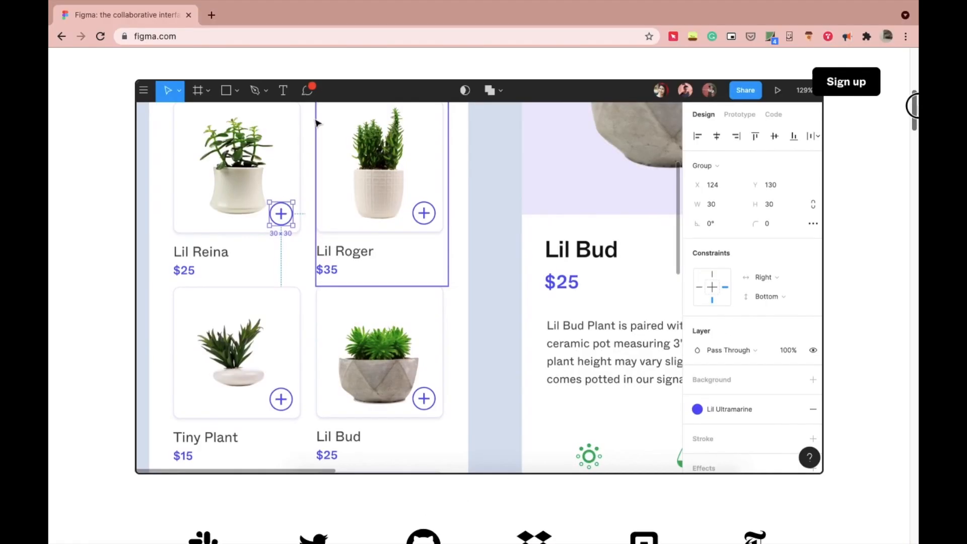
scroll(388, 160, "down", 5)
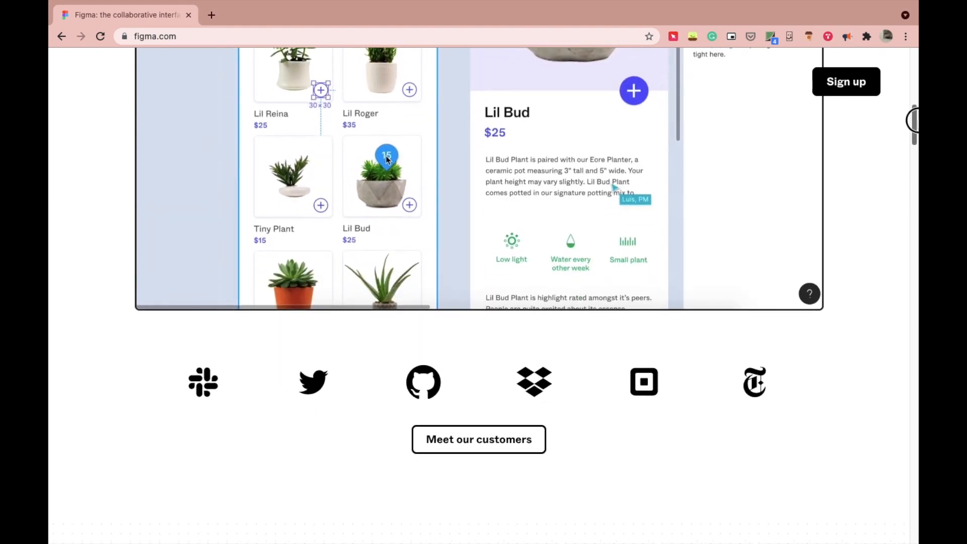
scroll(484, 296, "down", 5)
left_click_drag(913, 142, 914, 166)
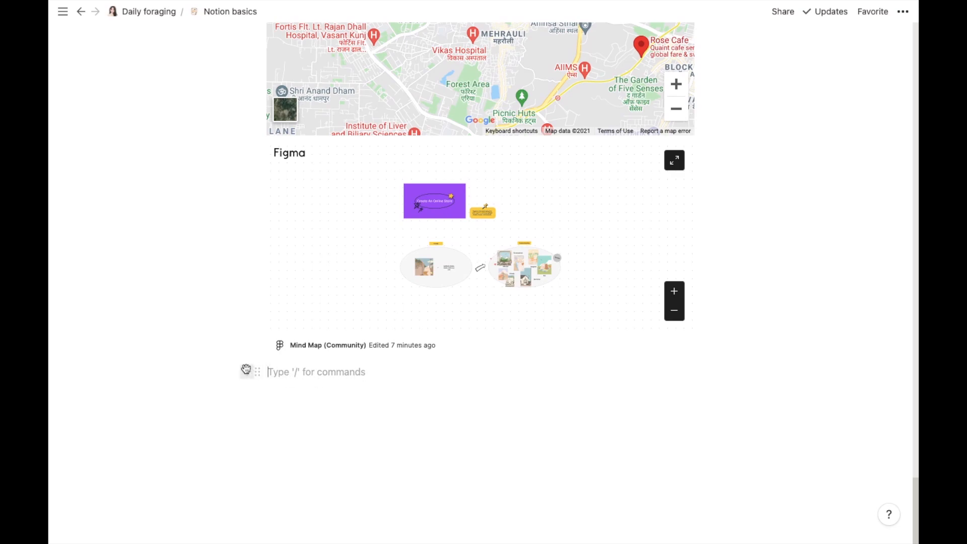
Step: Insert a Whimsical embed block below the Figma embed
left_click(246, 370)
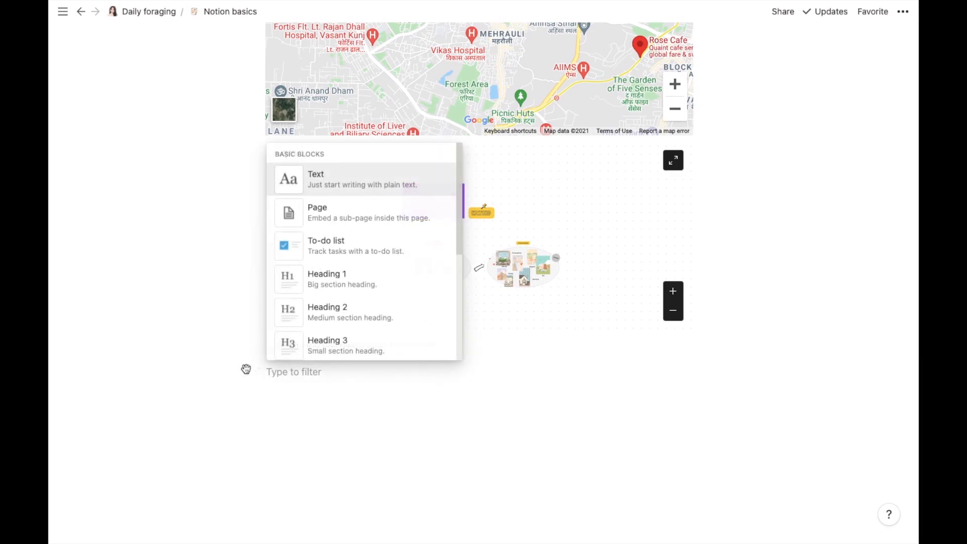
left_click_drag(458, 237, 451, 359)
scroll(451, 355, "down", 10)
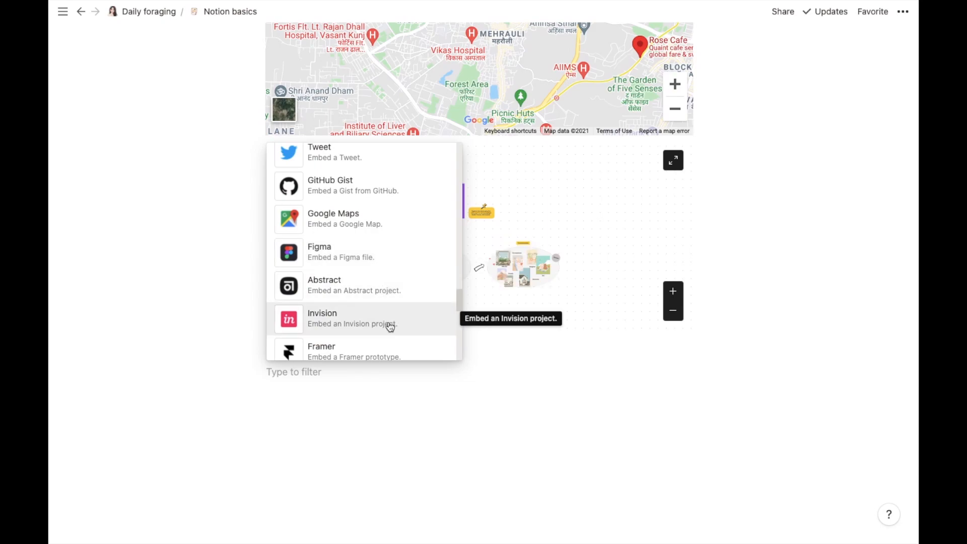
left_click_drag(458, 295, 458, 309)
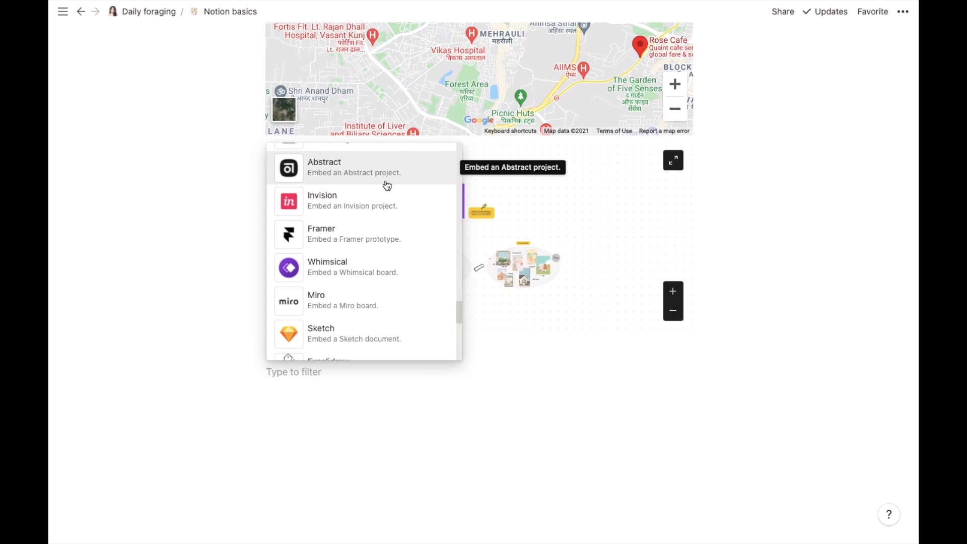
left_click(380, 269)
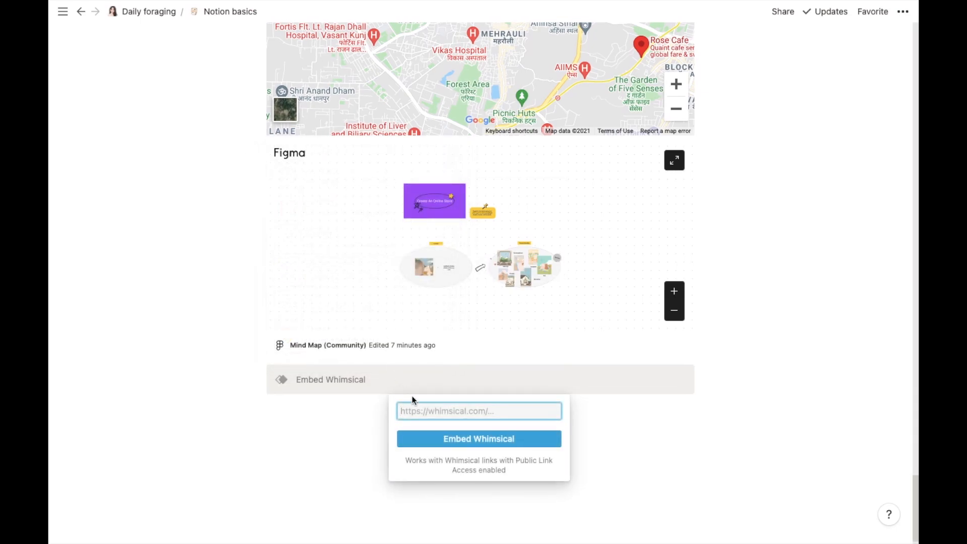
Step: Embed the 'To do list for upcoming project' board from the pasted link and open it in Whimsical
key("ctrl+v")
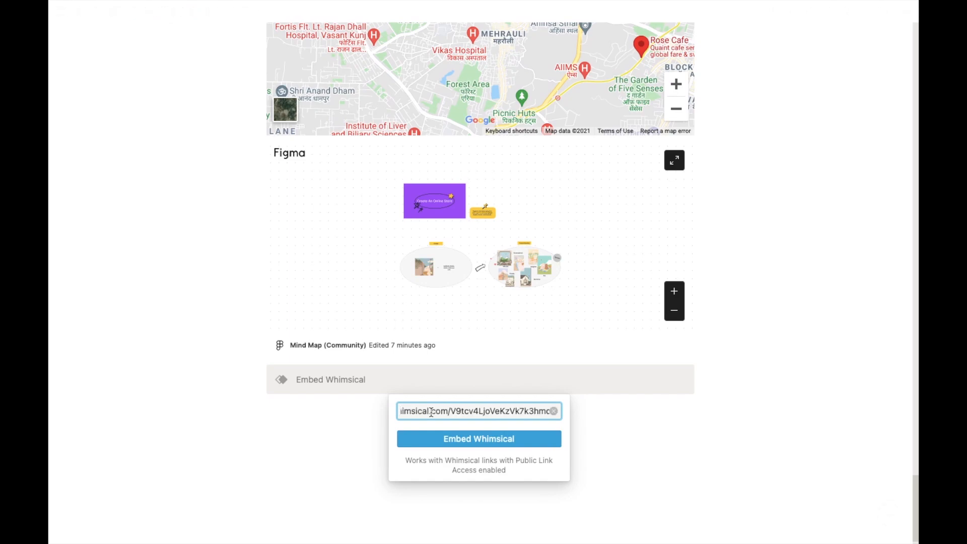
left_click(467, 449)
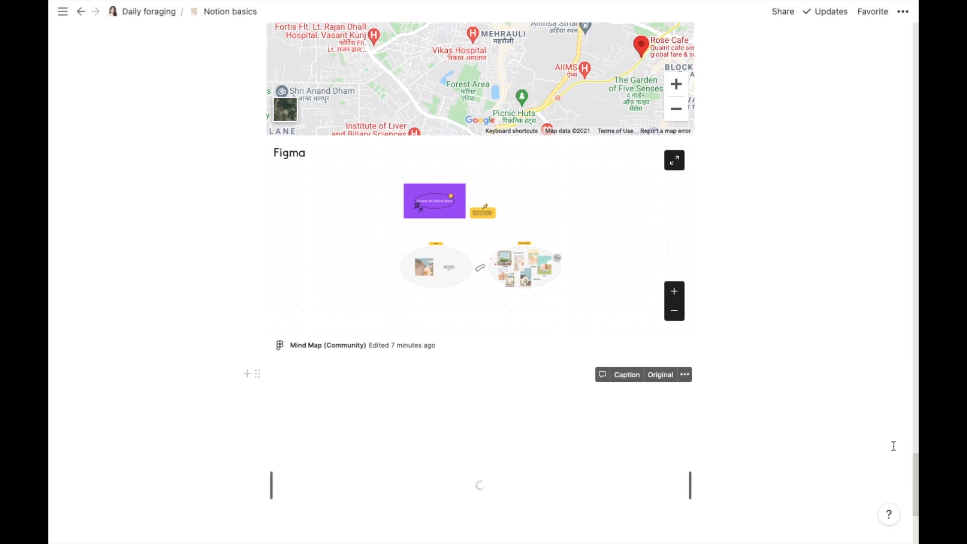
left_click_drag(913, 458, 914, 491)
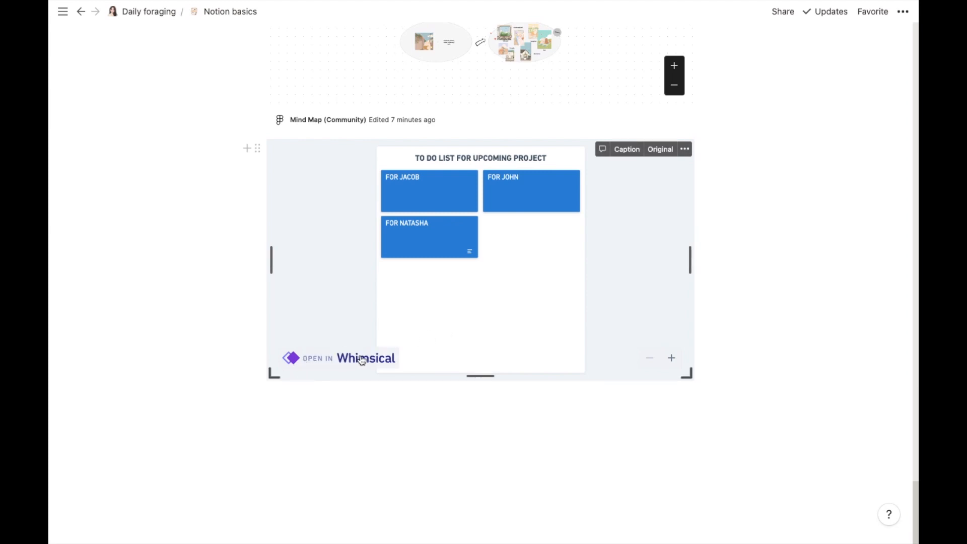
left_click(362, 359)
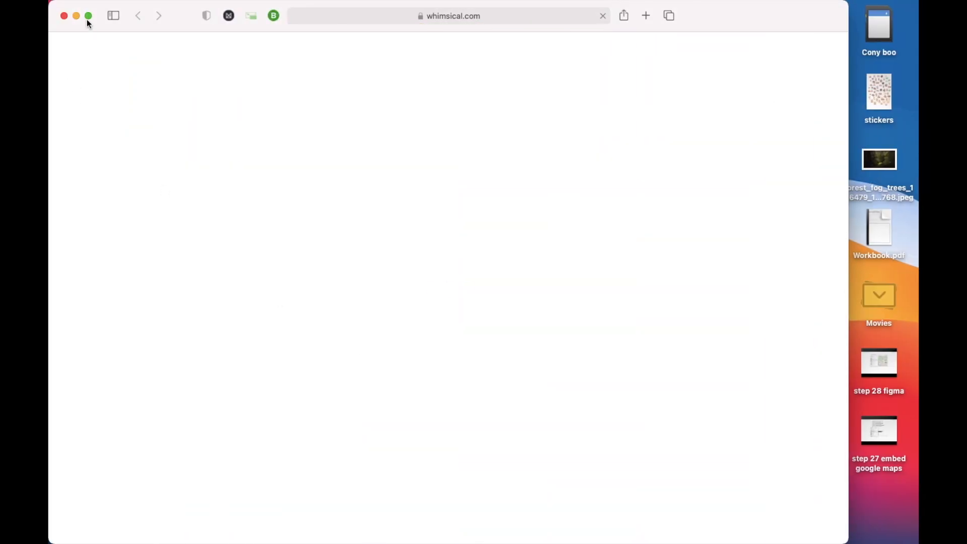
Step: Recolour the lower-left to-do card to magenta in the maximised browser, then return to Notion
left_click(88, 16)
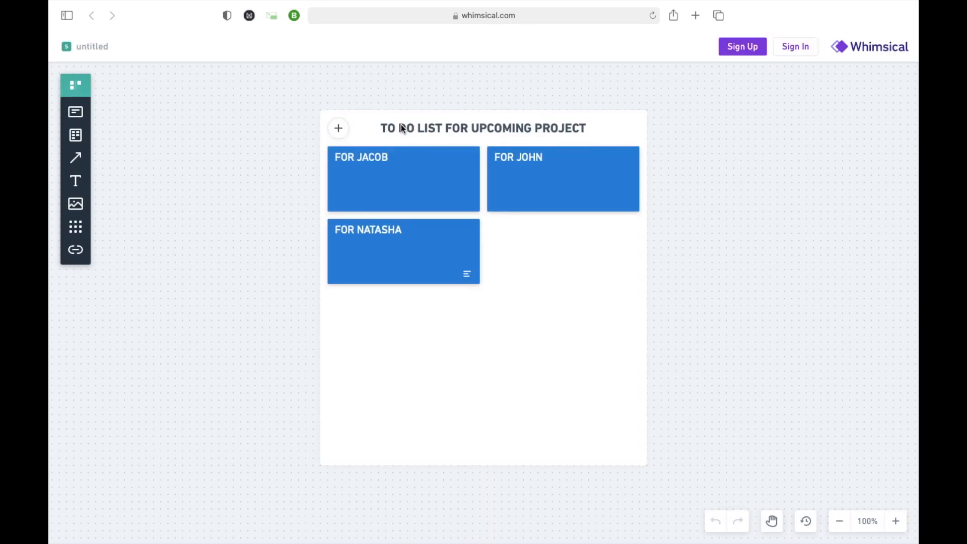
left_click(400, 234)
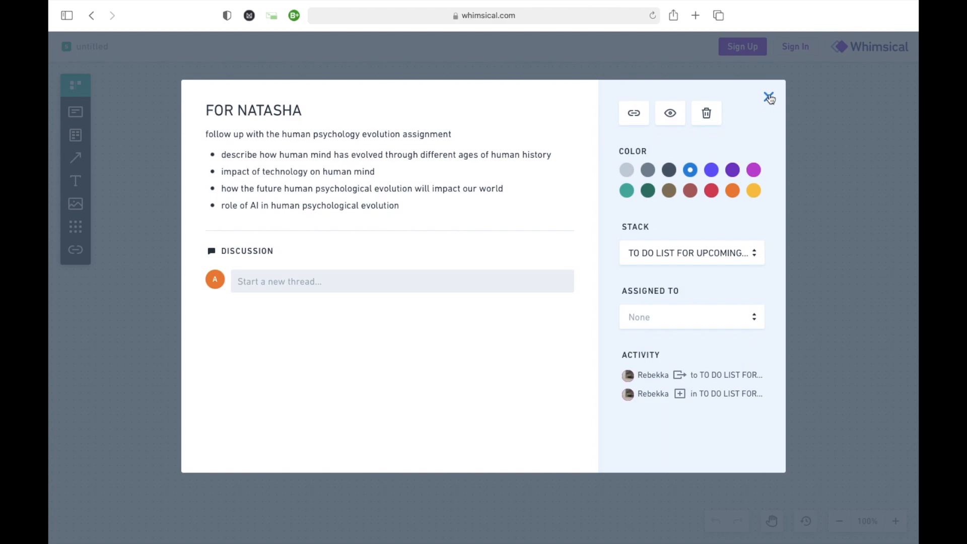
left_click(713, 170)
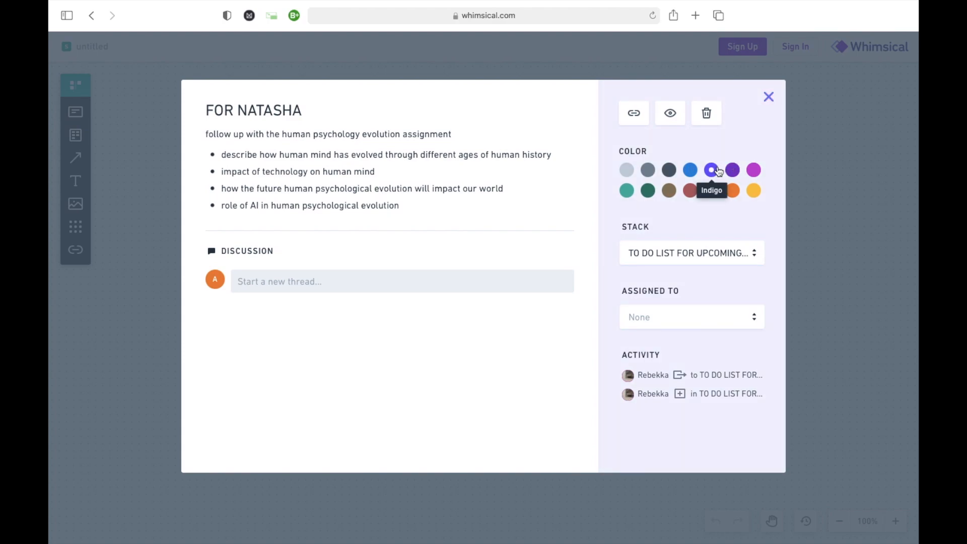
left_click(758, 172)
left_click(769, 97)
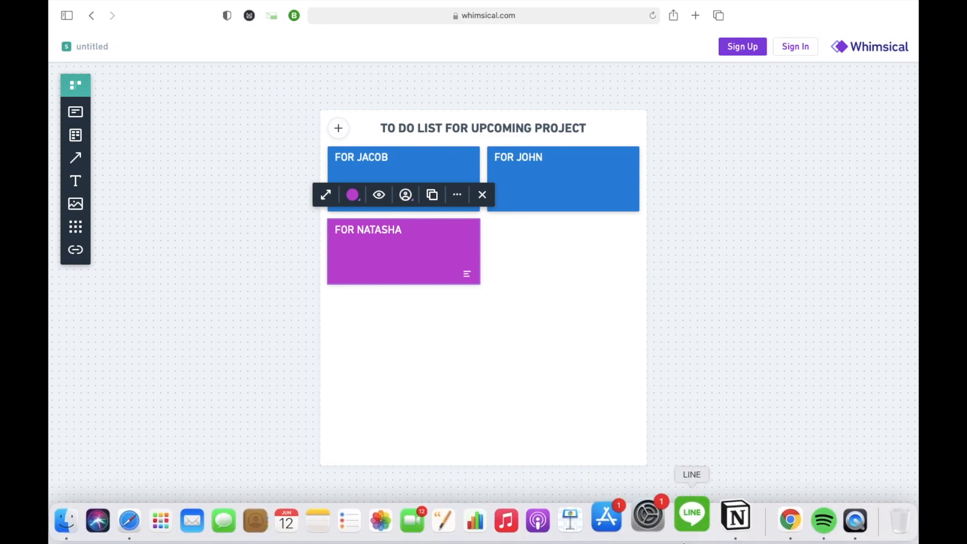
left_click(736, 515)
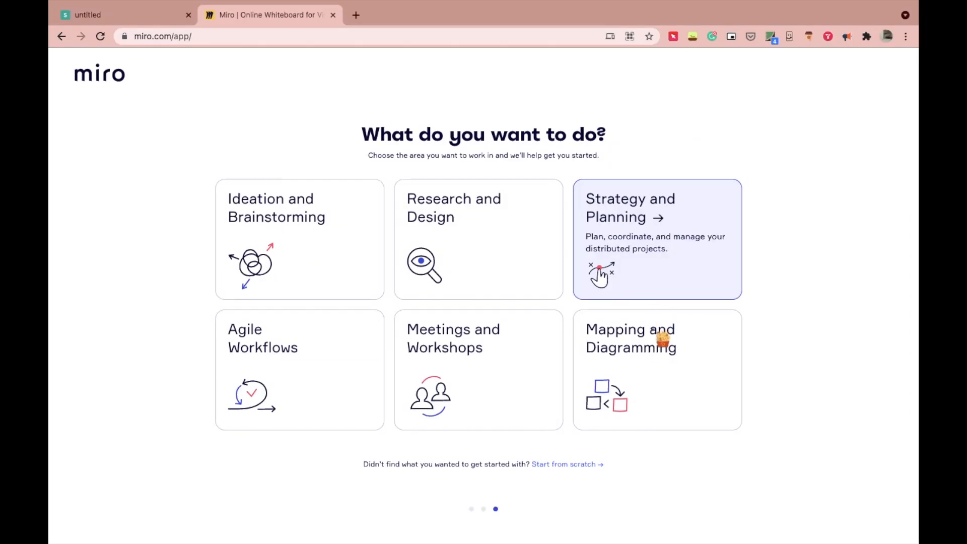
Step: Create a Miro board from the Ideation and Brainstorming Mind Map template
left_click(336, 241)
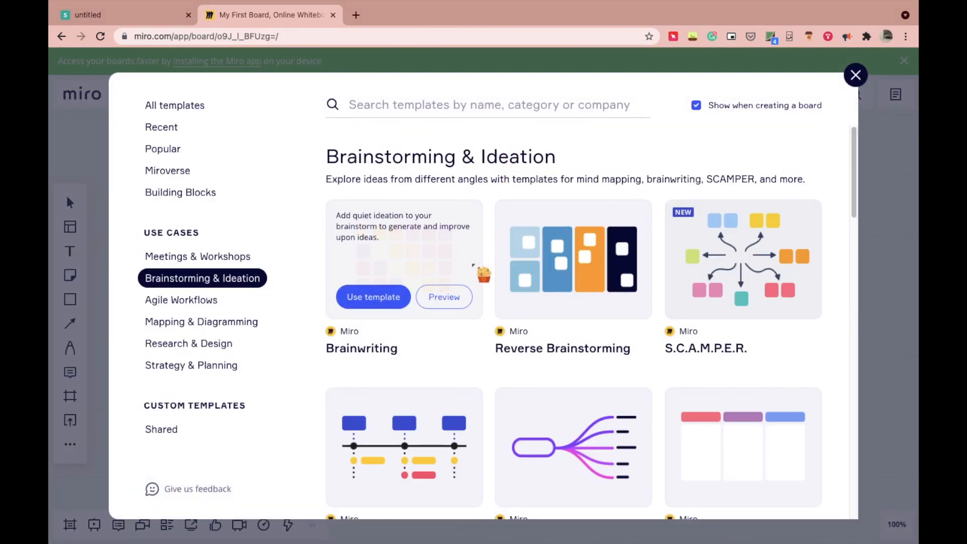
left_click_drag(853, 199, 855, 244)
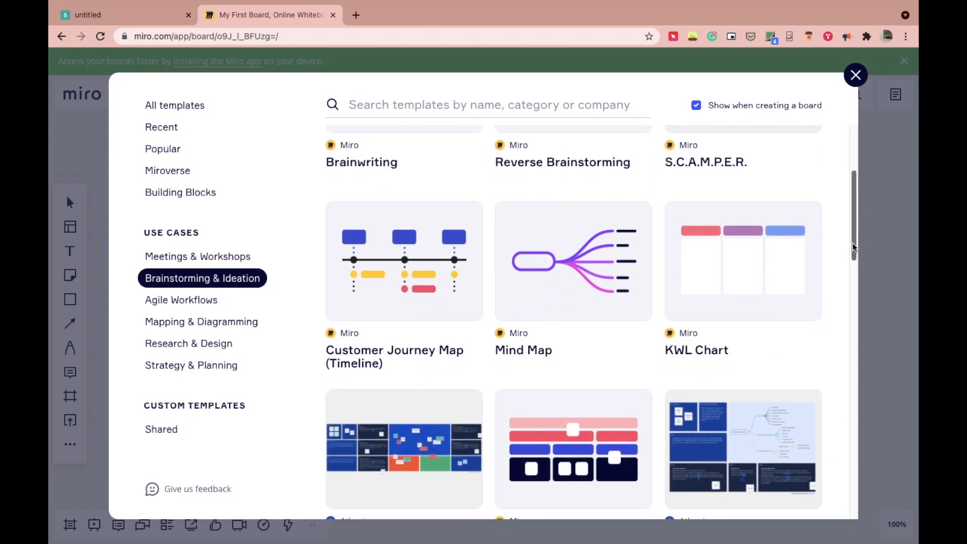
left_click(564, 284)
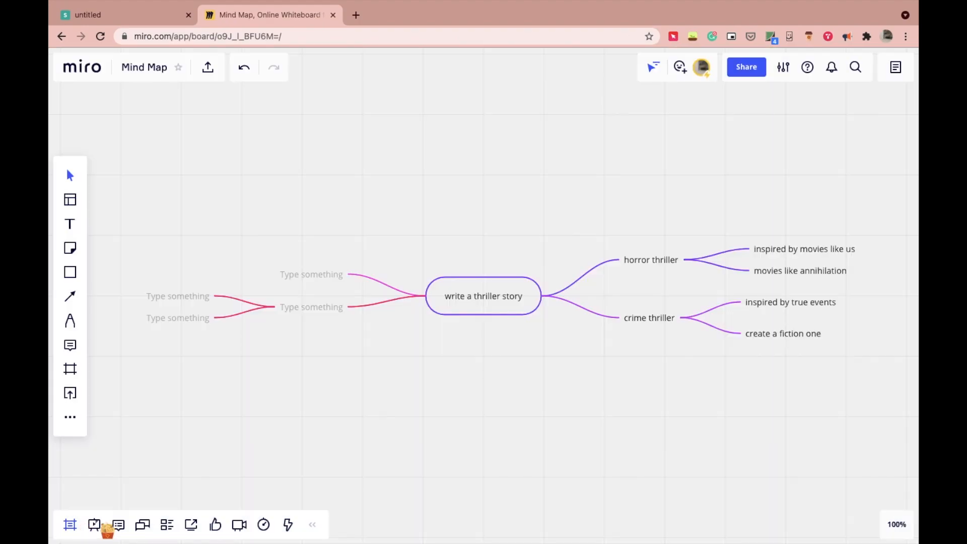
Step: Copy the Mind Map board's invite link and browse Notion's block menu
left_click(742, 70)
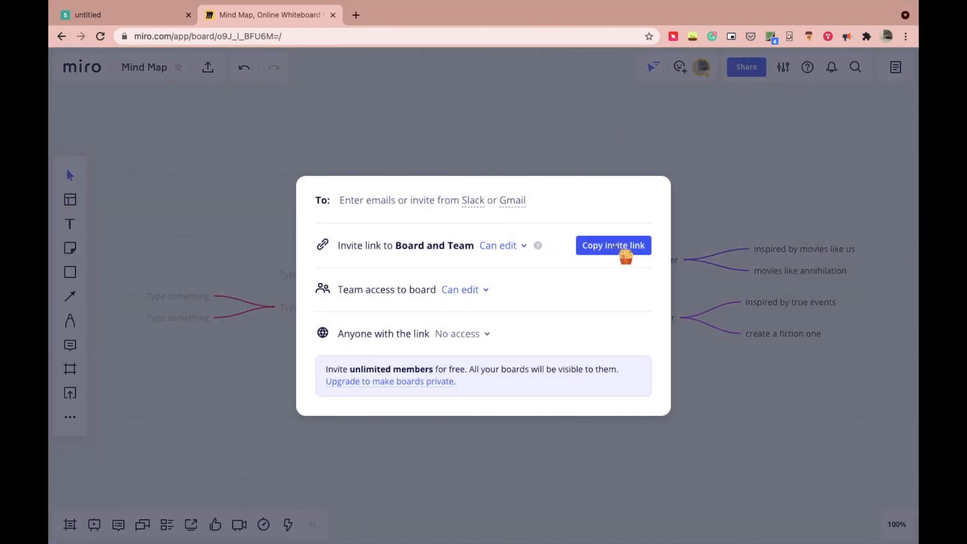
left_click(623, 250)
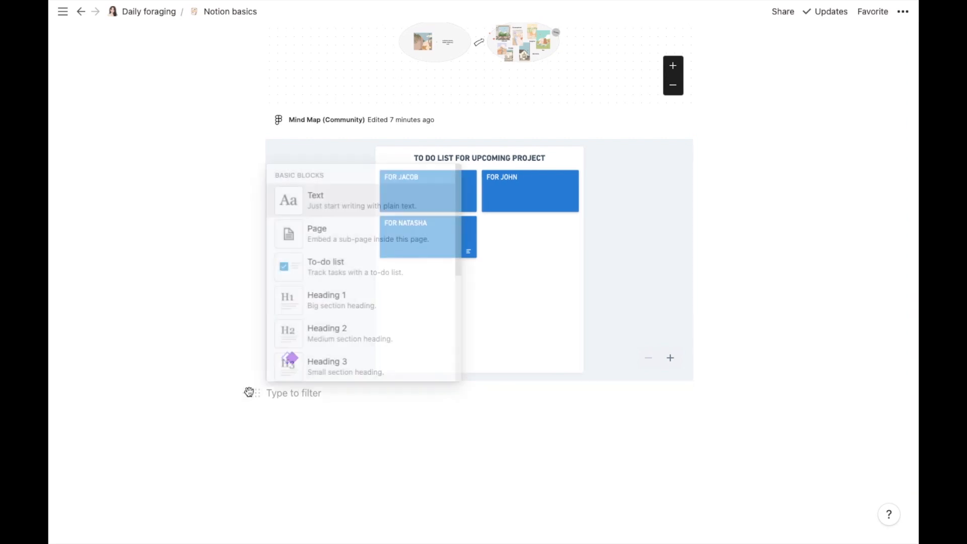
mouse_move(458, 175)
left_mouse_down()
mouse_move(458, 345)
mouse_move(477, 490)
left_mouse_up()
Step: Embed the Miro Mind Map board below the Whimsical board using the pasted link
left_click(412, 277)
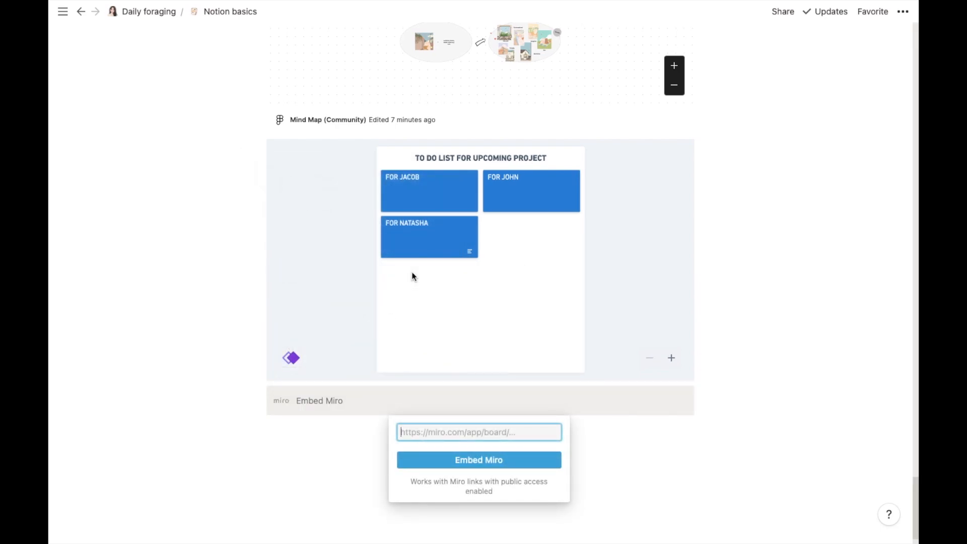
key("ctrl+v")
left_click(461, 460)
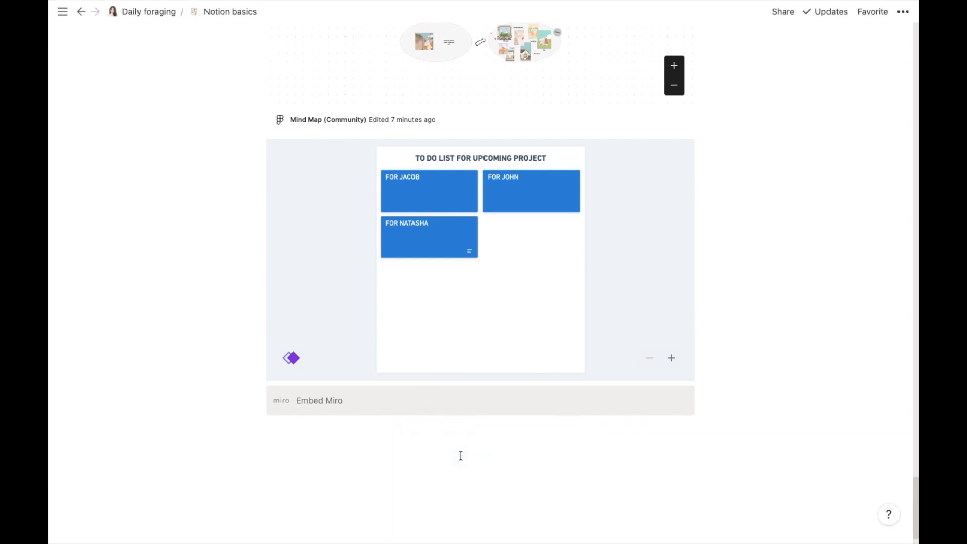
left_click_drag(916, 464, 916, 499)
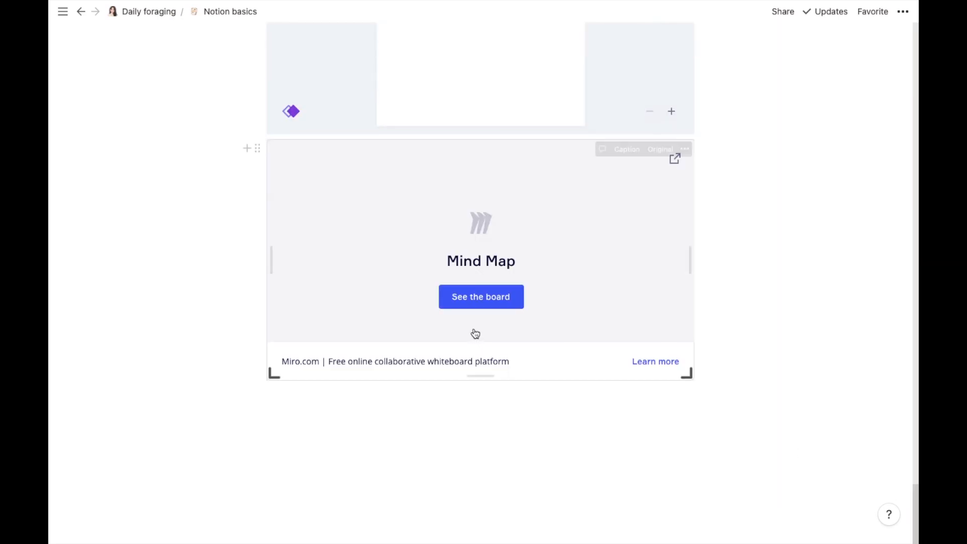
Step: Load the live Miro board, view it full screen and back, then add an empty block beneath
left_click(475, 302)
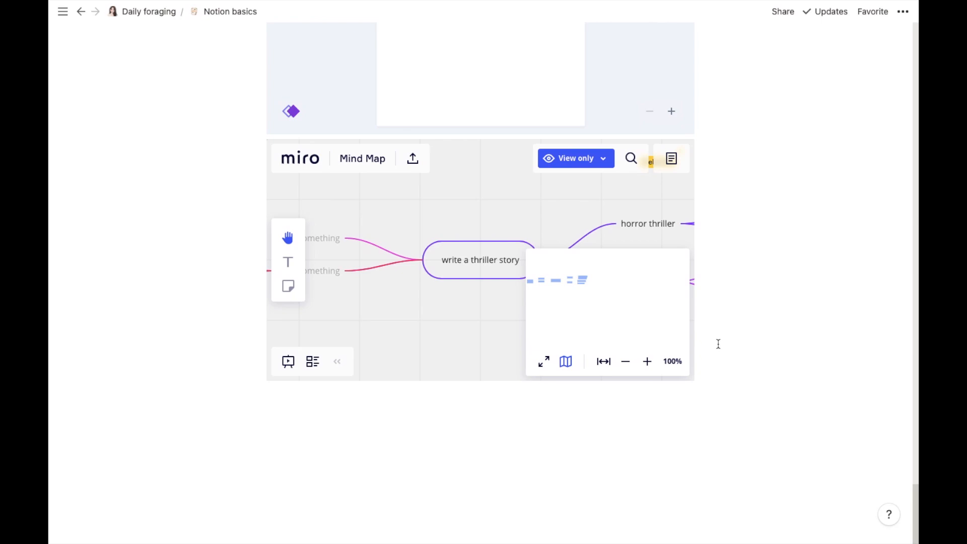
left_click(543, 363)
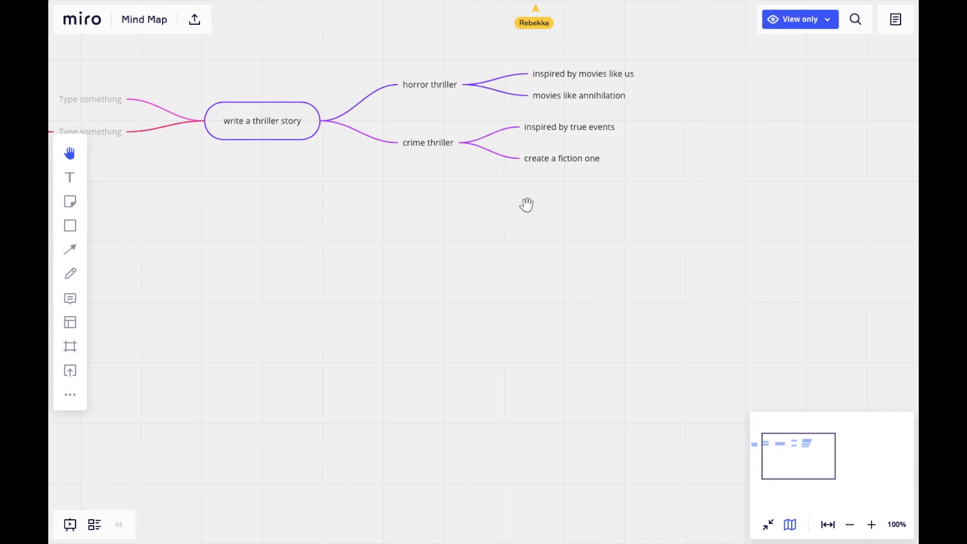
left_click(766, 525)
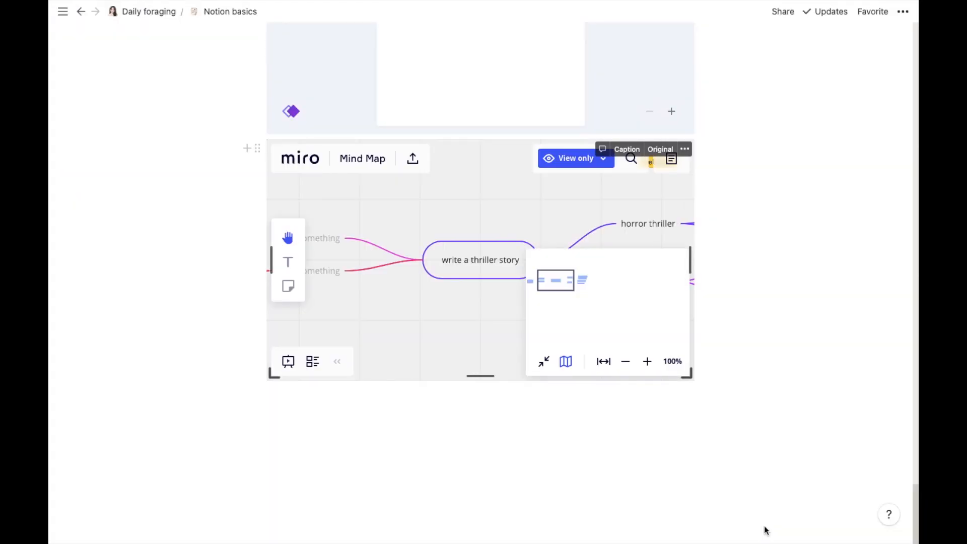
left_click(706, 354)
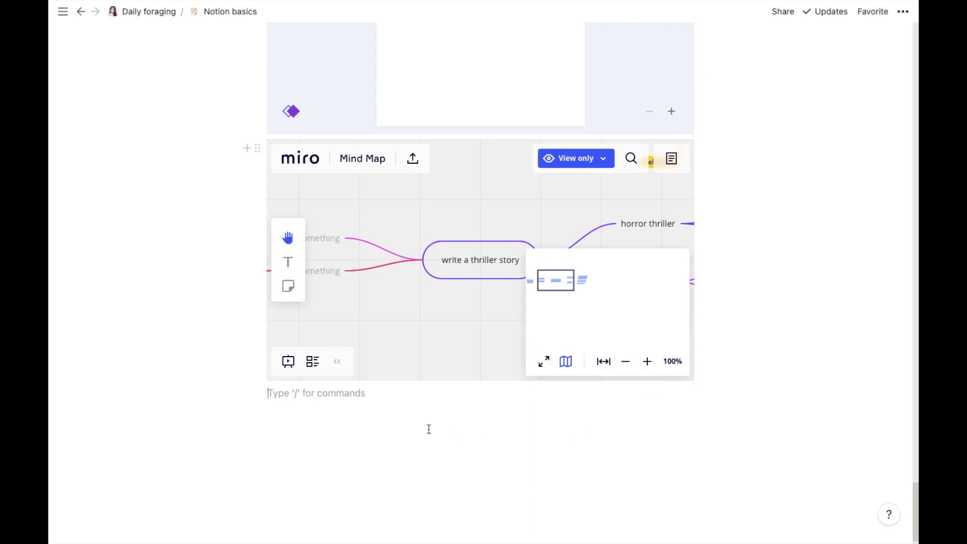
Step: Embed an Excalidraw whiteboard below the Miro map from the pasted link
left_click(241, 393)
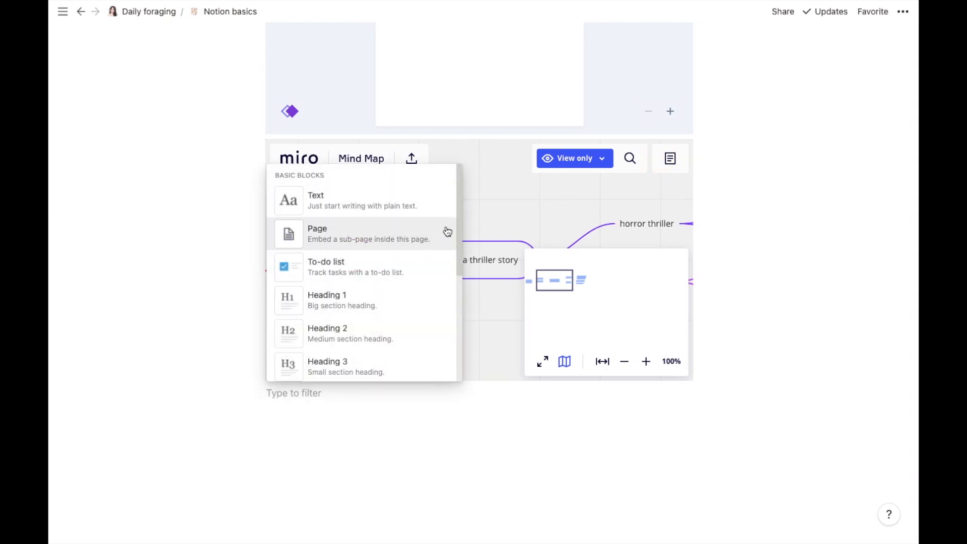
left_click_drag(460, 179, 460, 516)
left_click(372, 193)
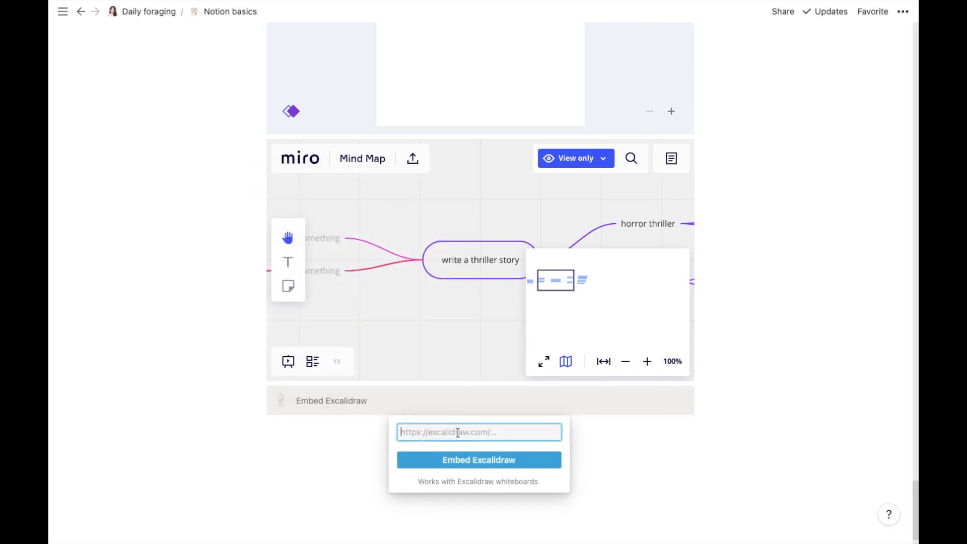
key("ctrl+v")
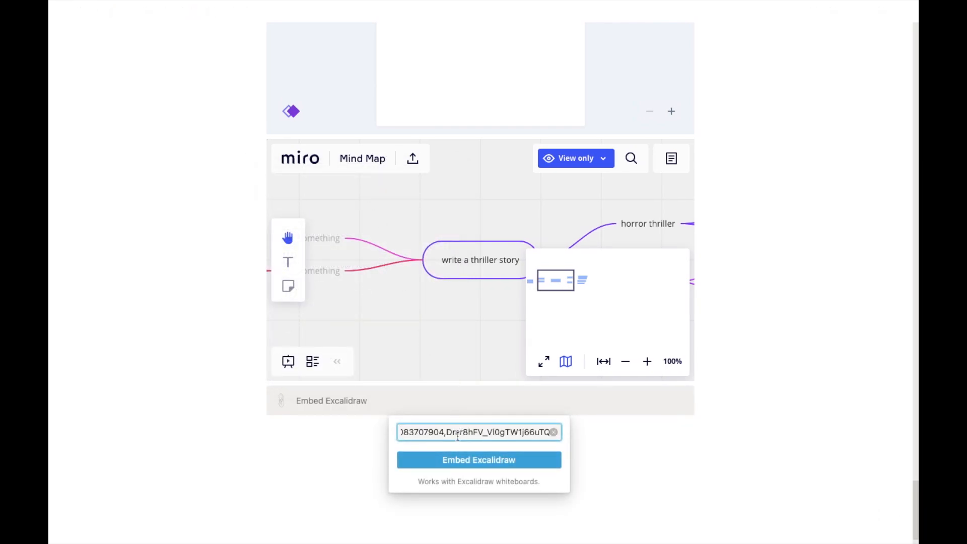
left_click(462, 454)
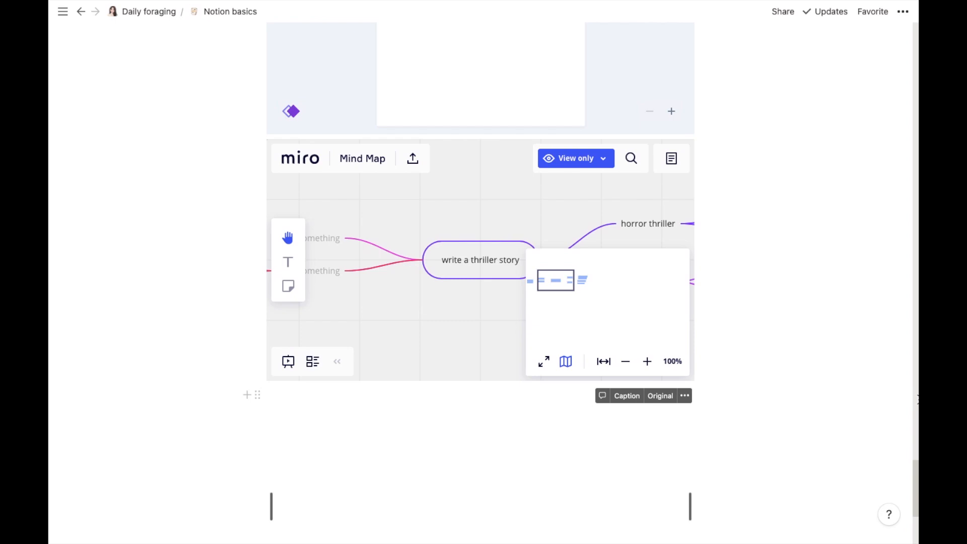
scroll(914, 504, "down", 5)
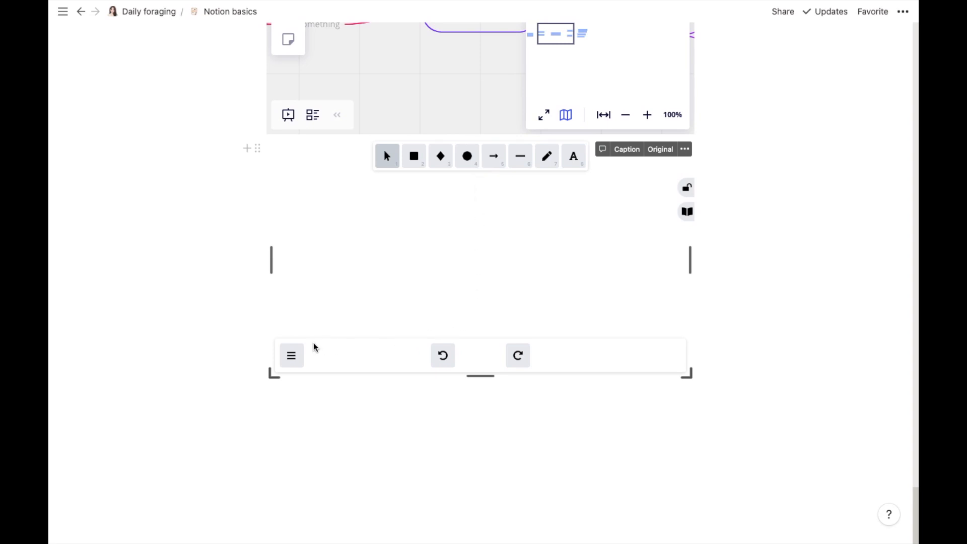
Step: Load the saved social media platforms .excalidraw file from Documents into the whiteboard
left_click(295, 361)
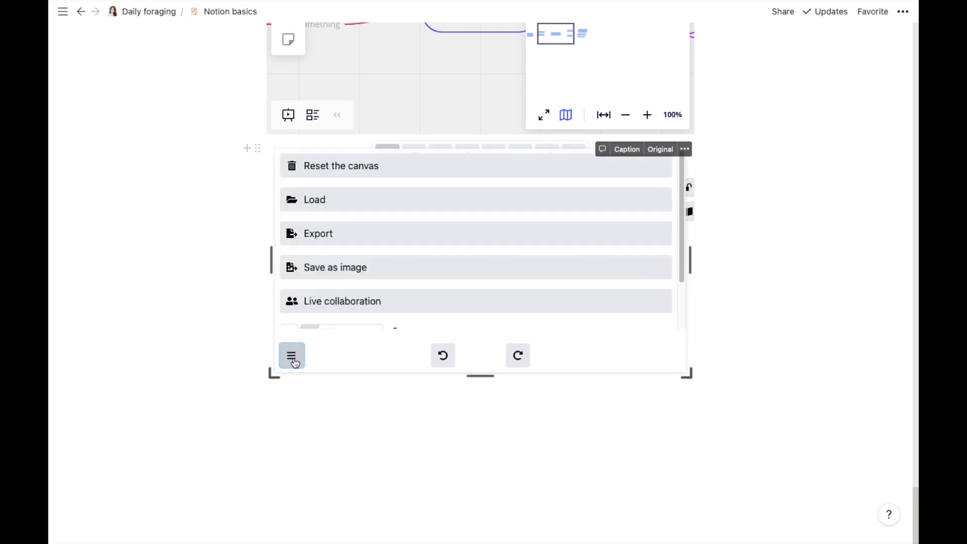
left_click(346, 198)
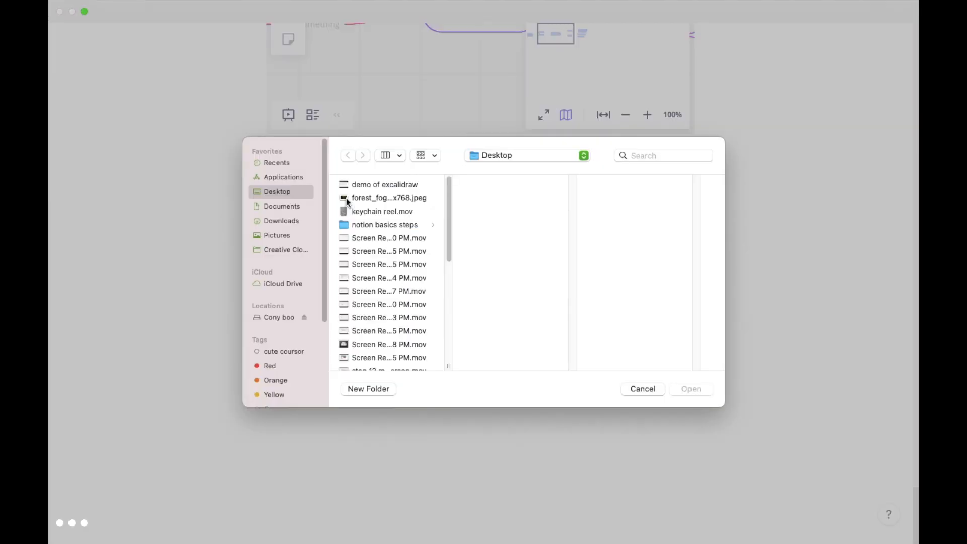
key("super+shift+o")
left_click(392, 278)
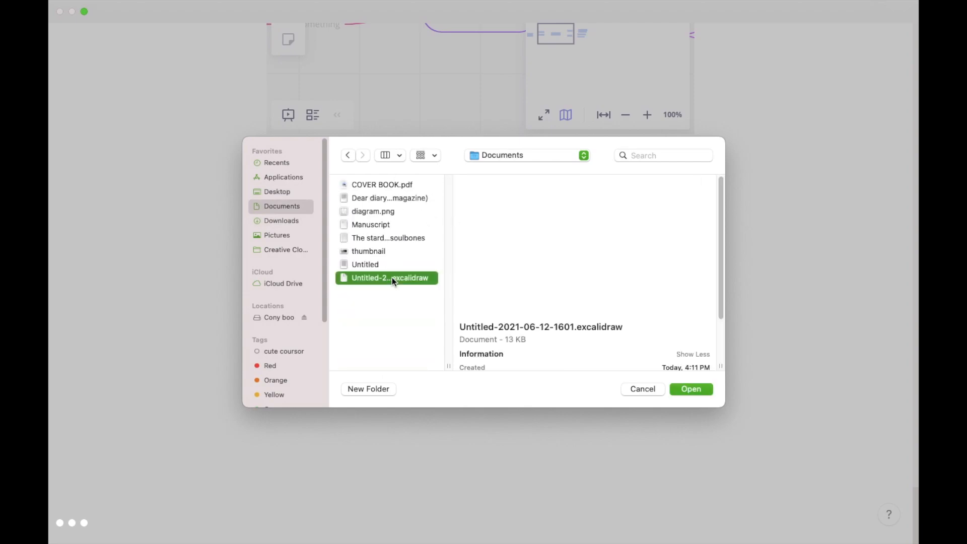
left_click(699, 387)
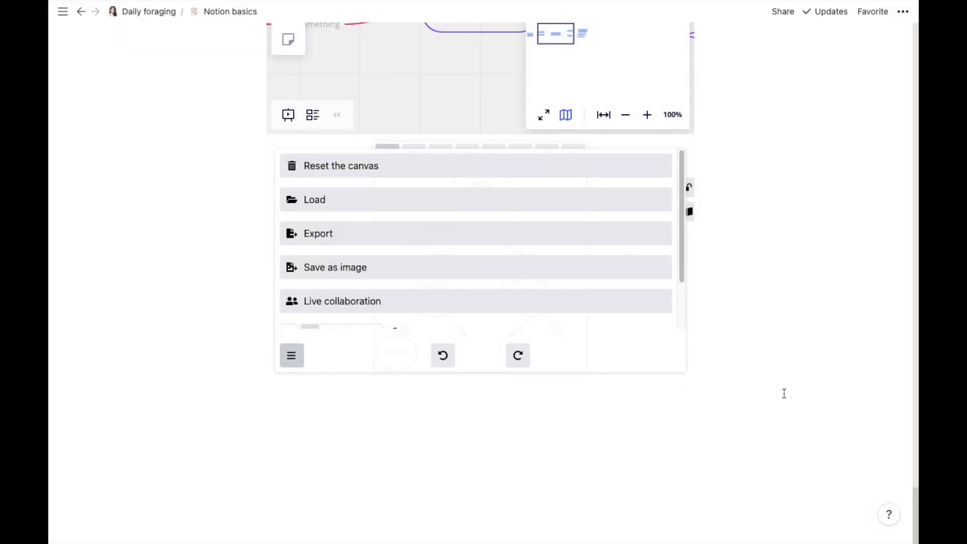
left_click(291, 356)
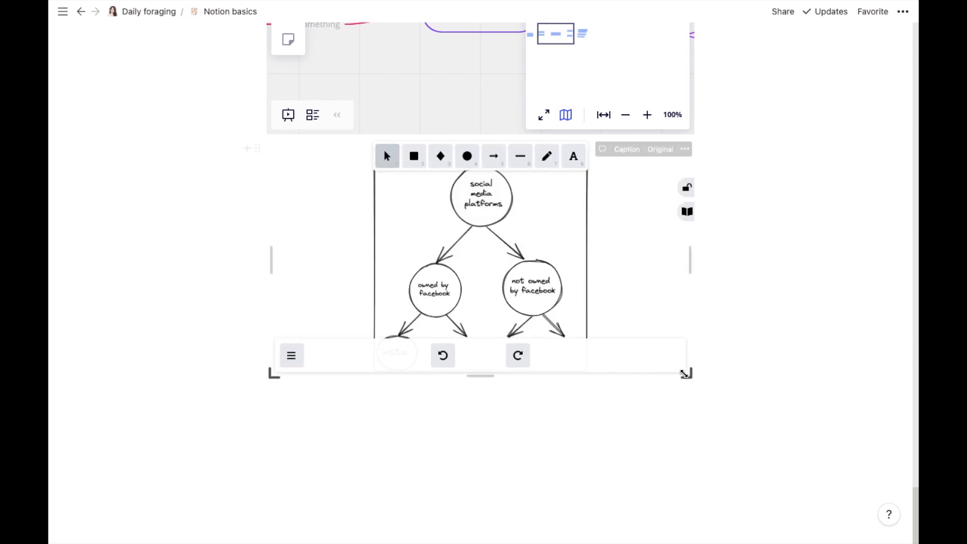
Step: Enlarge the Excalidraw embed to fit the diagram and move to the line below
left_click_drag(682, 369, 707, 404)
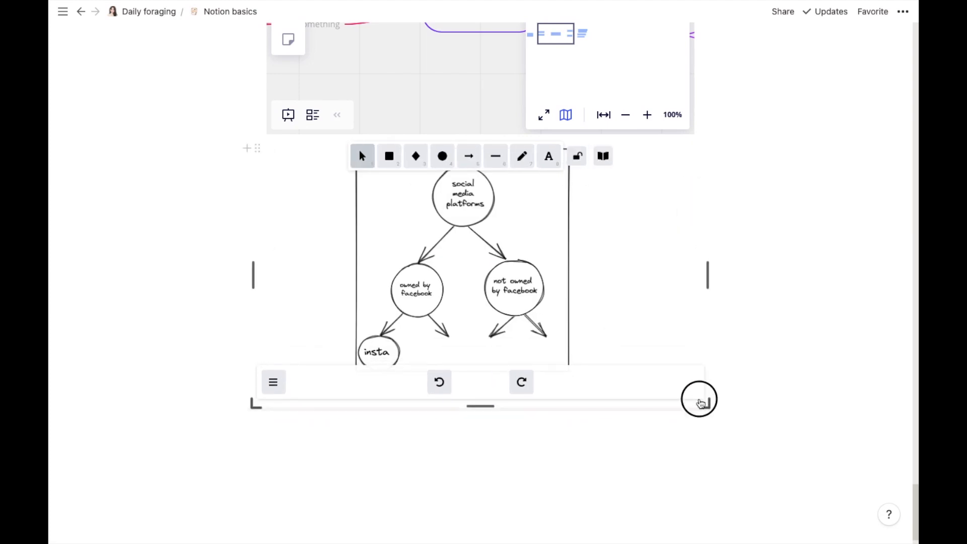
left_click_drag(703, 409, 699, 410)
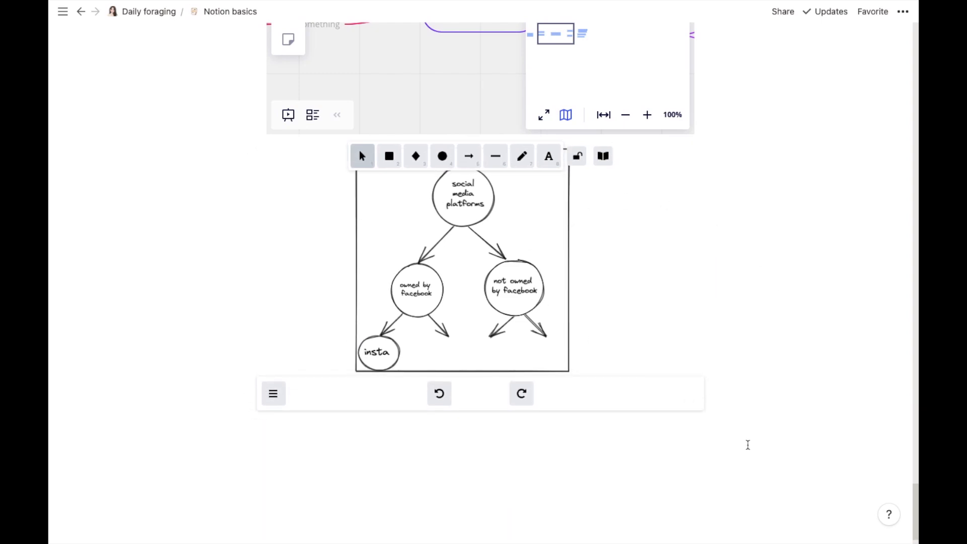
left_click(892, 473)
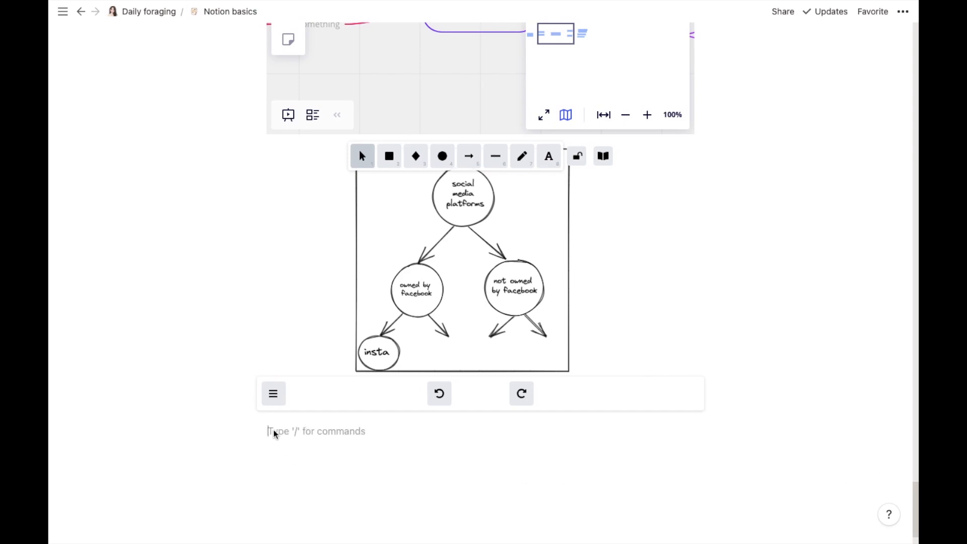
Step: Below the diagram, embed the Shinrin-yoku forest bathing paper as a PDF from its pasted link
left_click(246, 432)
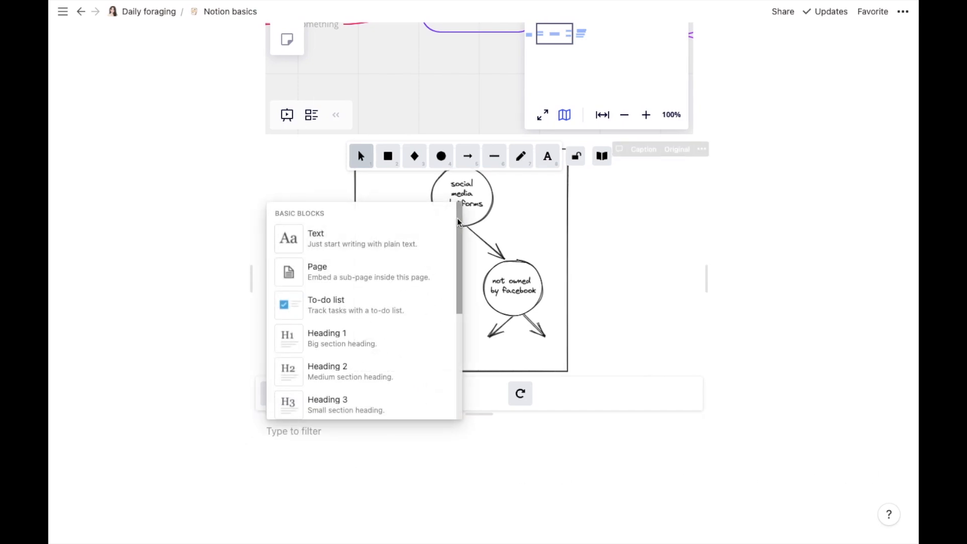
left_click_drag(458, 222, 471, 527)
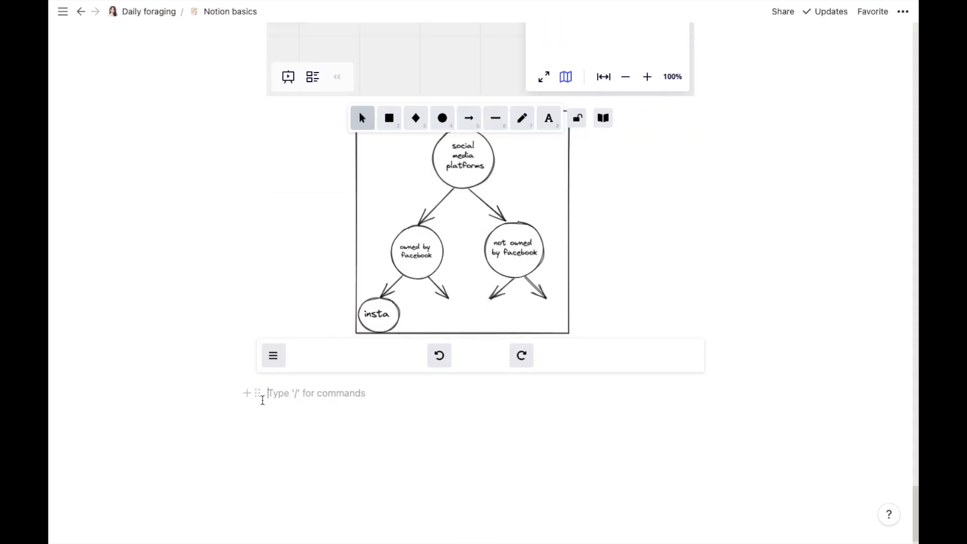
left_click(246, 393)
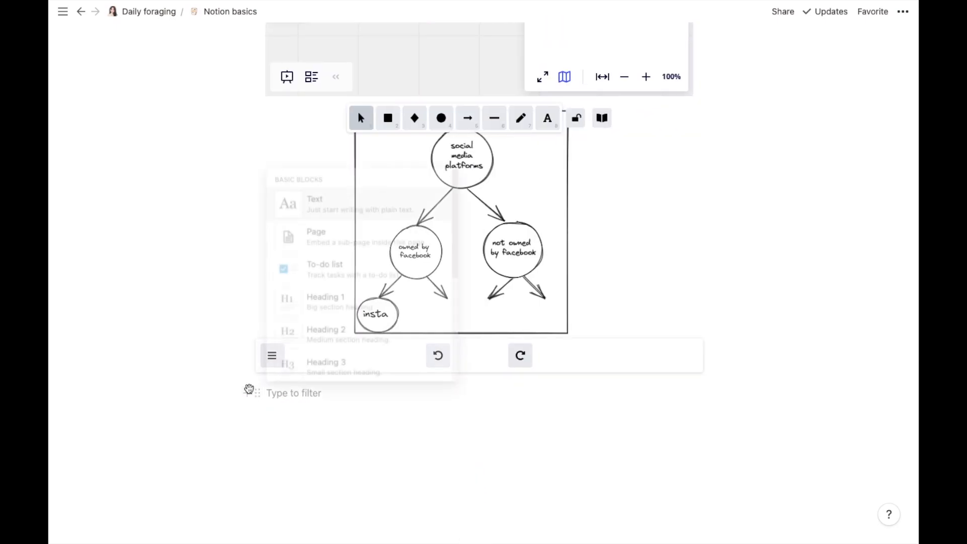
left_click_drag(461, 186, 464, 511)
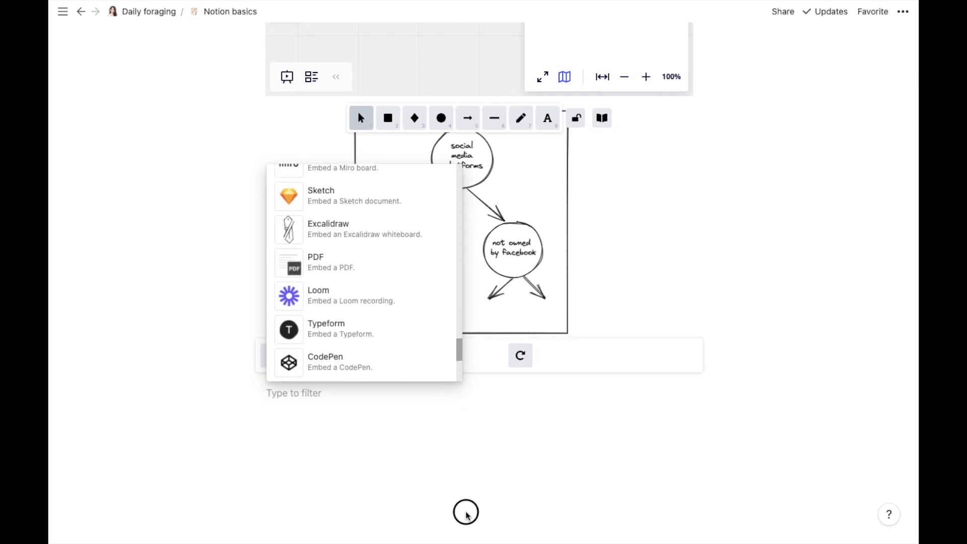
left_click(319, 267)
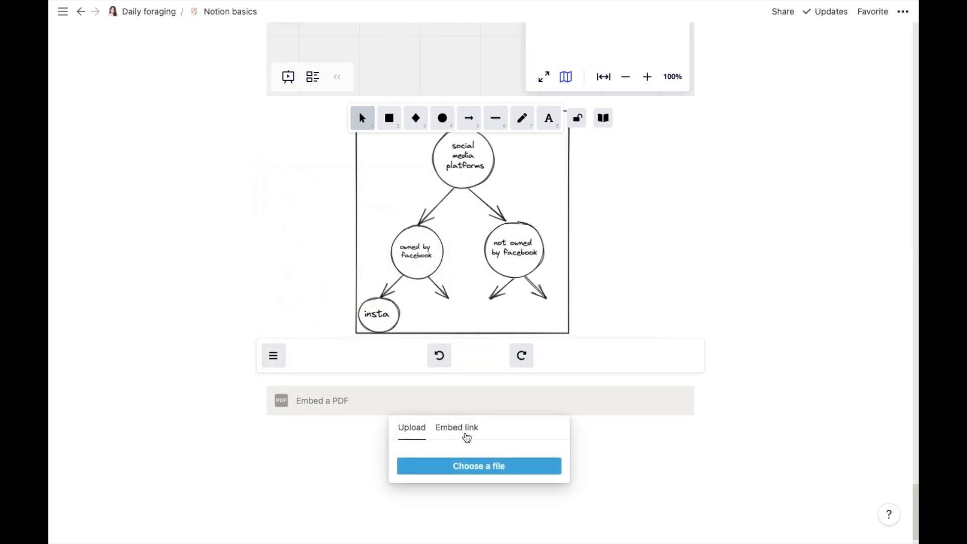
left_click(466, 434)
key("ctrl+v")
left_click(474, 485)
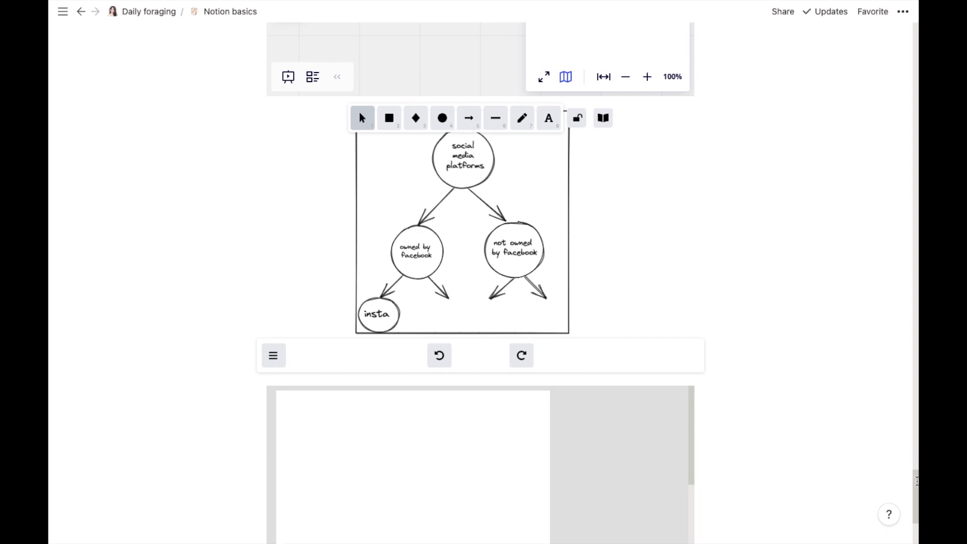
Step: Resize the PDF embed wider and taller so the paper's pages are readable
left_click_drag(914, 481, 915, 513)
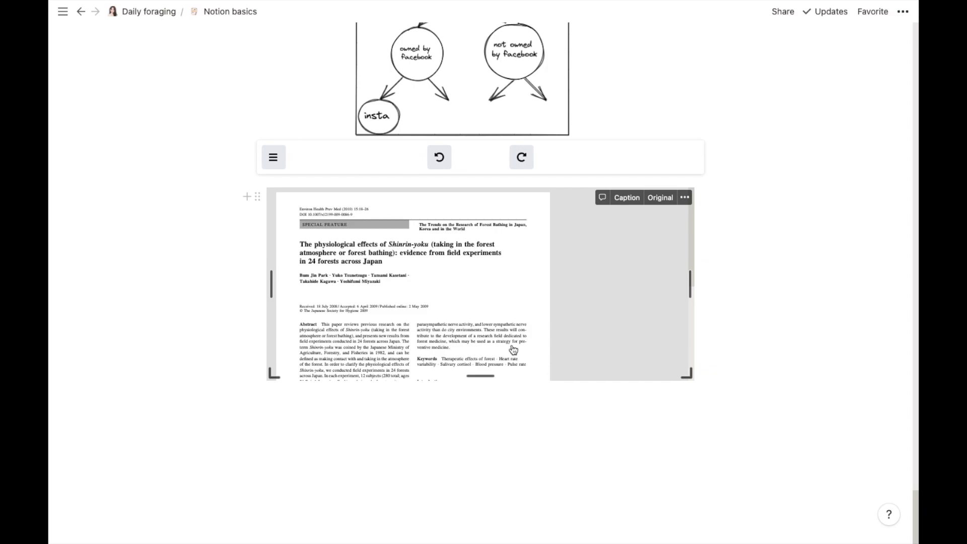
left_click_drag(485, 377, 531, 537)
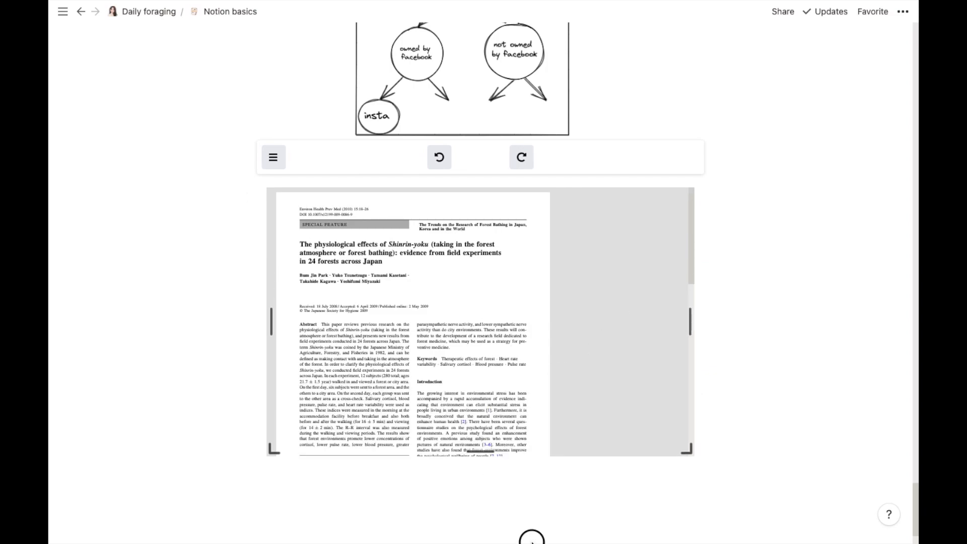
scroll(535, 426, "down", 3)
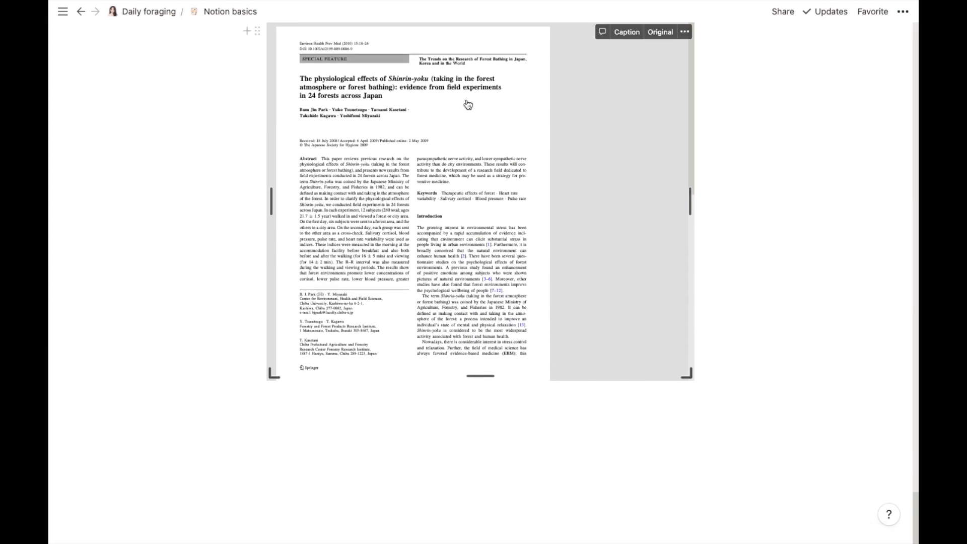
mouse_move(687, 375)
left_mouse_down()
mouse_move(710, 443)
mouse_move(675, 389)
left_mouse_up()
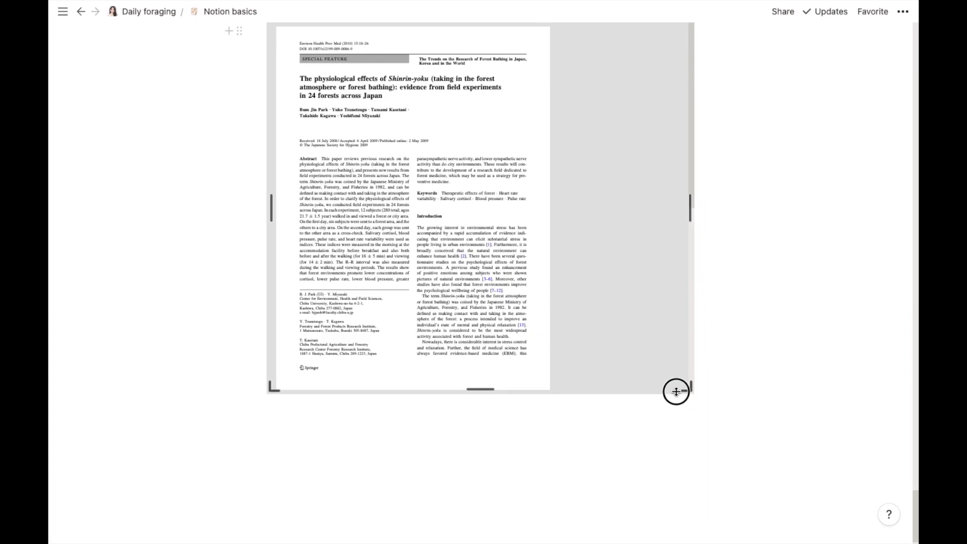
left_click_drag(607, 386, 671, 396)
left_click_drag(487, 397, 511, 532)
scroll(509, 529, "down", 2)
left_click_drag(916, 499, 912, 465)
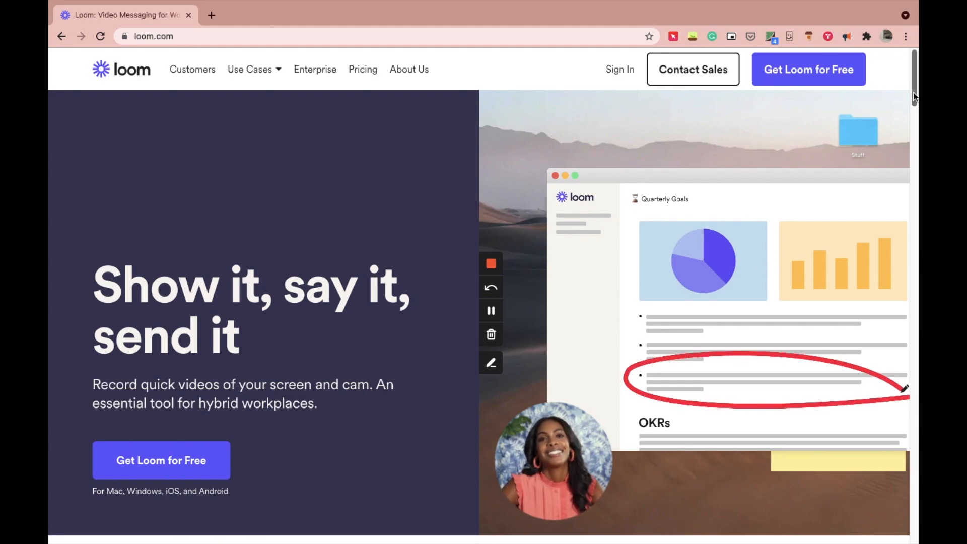
Step: On loom.com, start the free Loom account signup via Get Loom for Free
left_click_drag(909, 93, 769, 91)
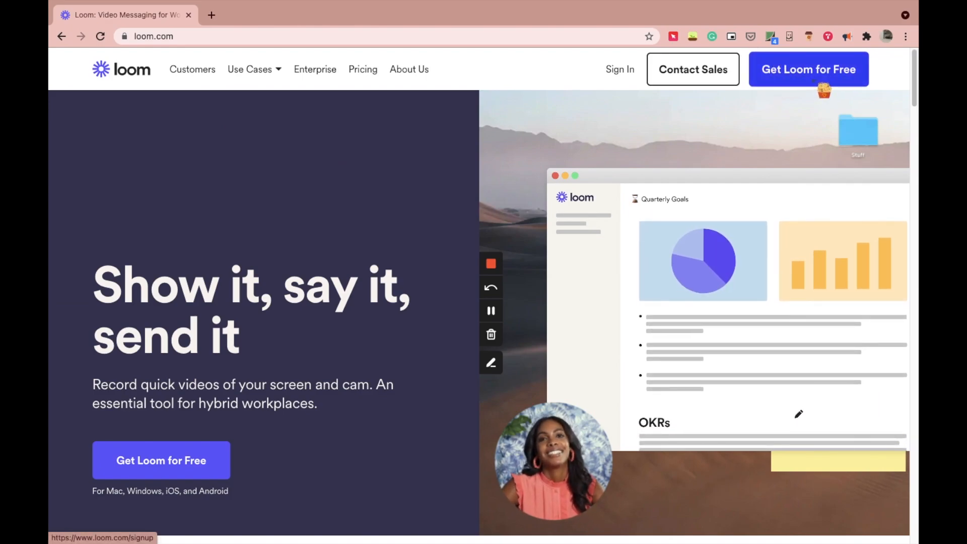
left_click(816, 81)
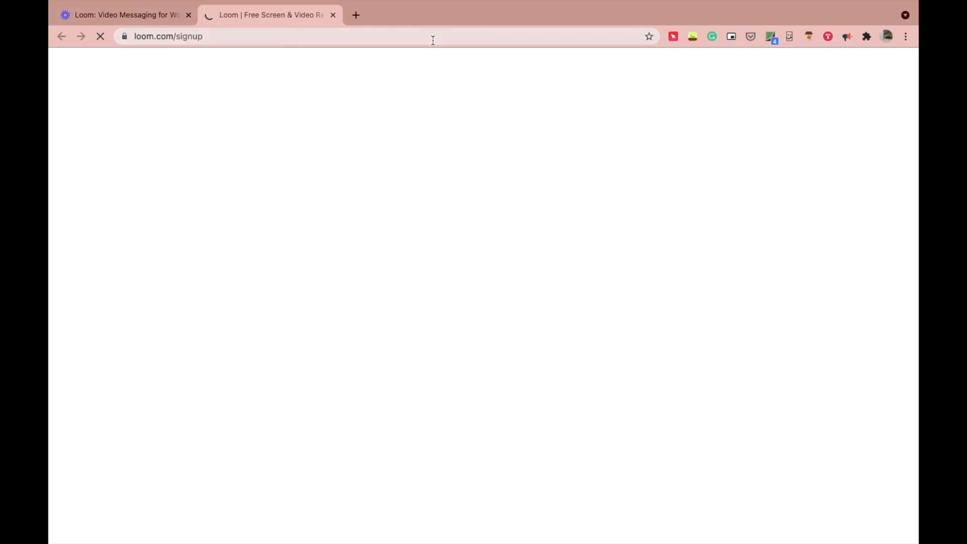
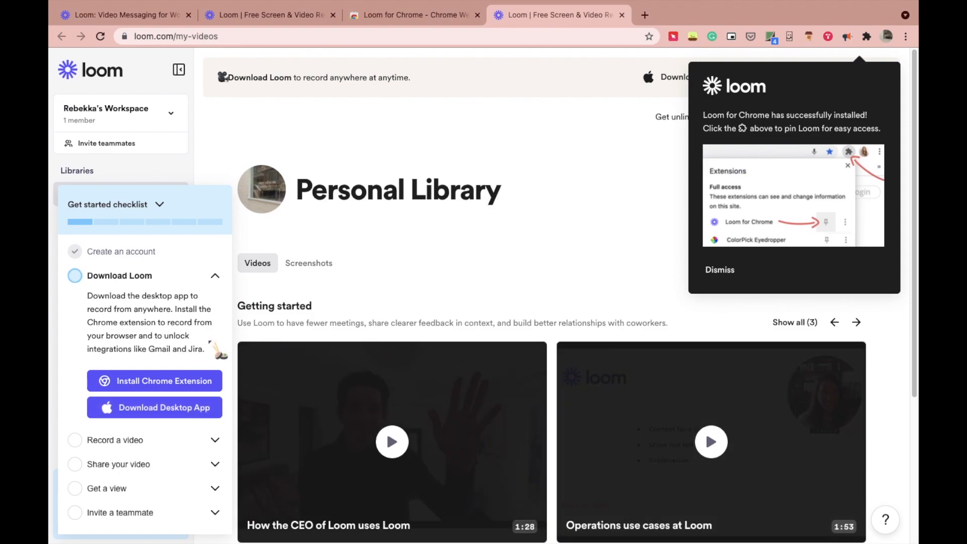
Step: Dismiss the Loom checklist and notice, start a new video, and allow microphone and camera access
left_click(215, 276)
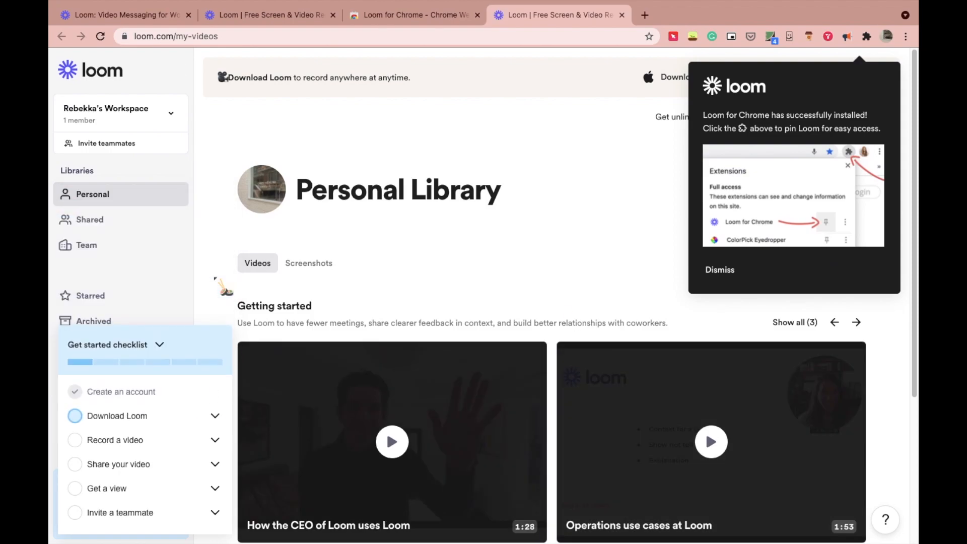
left_click(720, 270)
left_click(857, 264)
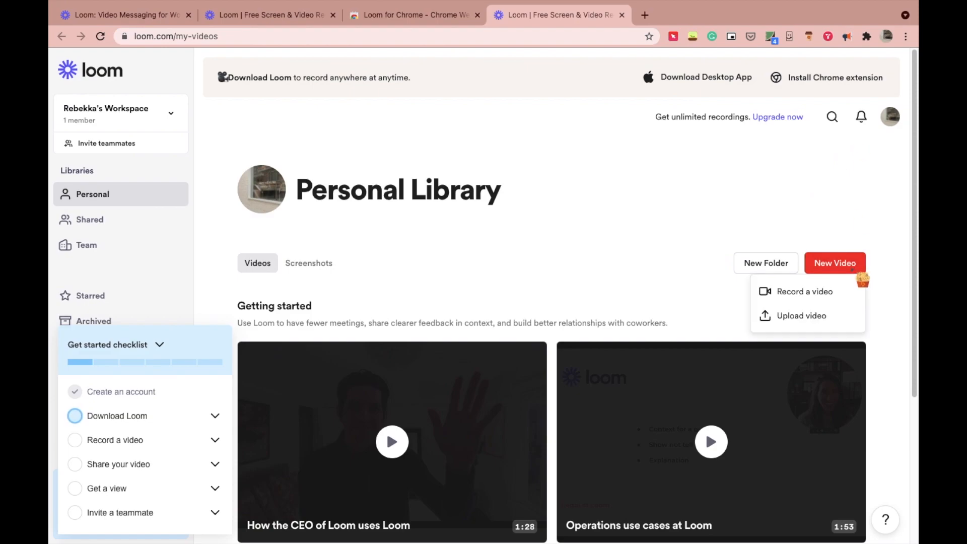
left_click(834, 297)
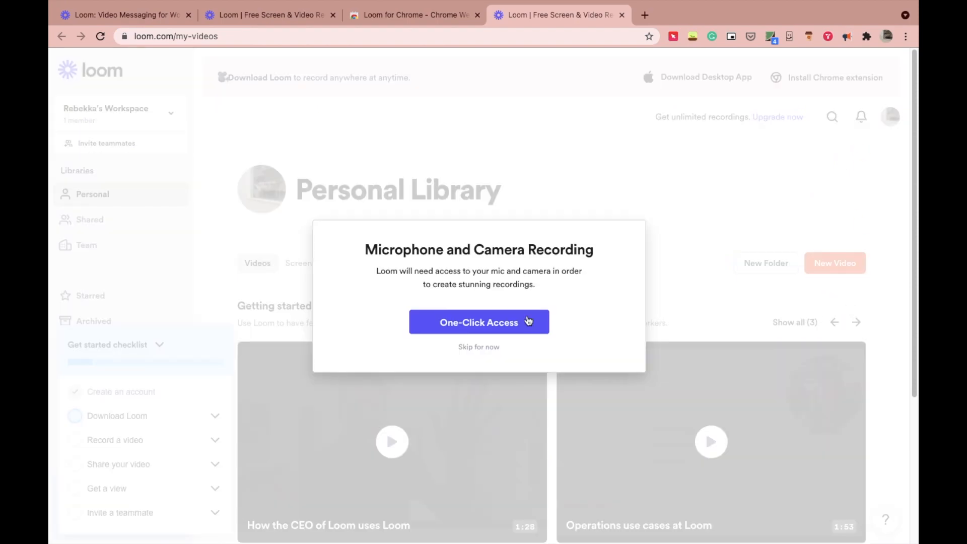
left_click(528, 321)
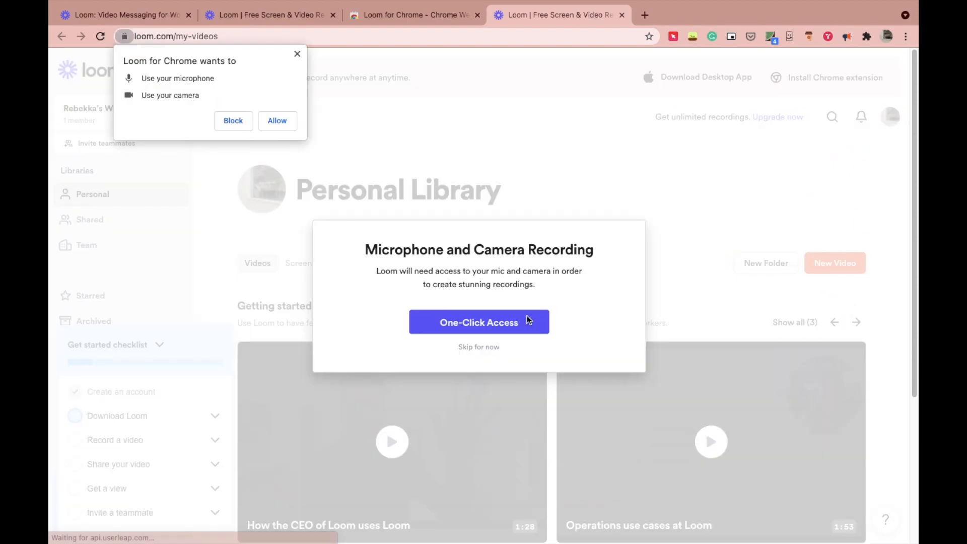
left_click(276, 122)
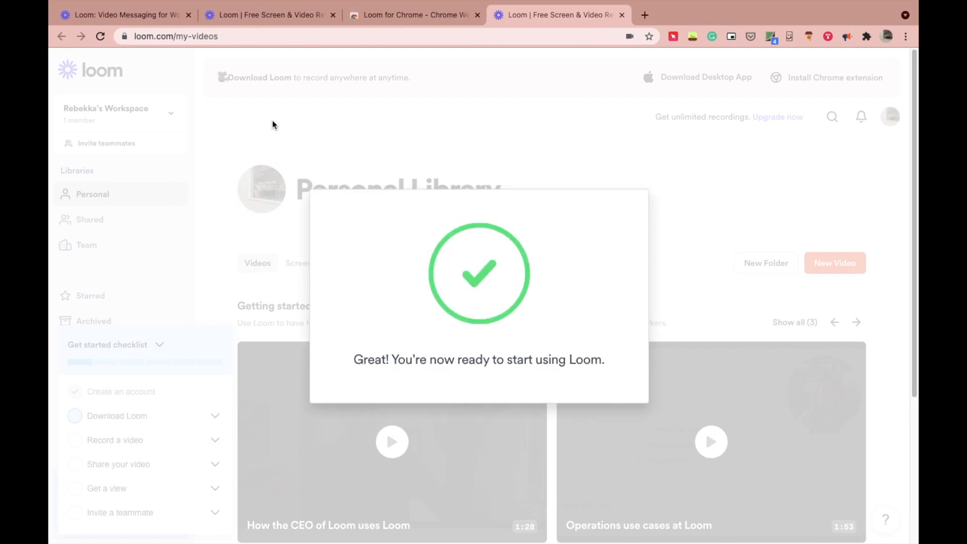
Step: Start a Screen Only recording of the Current Tab with the microphone muted
left_click(737, 121)
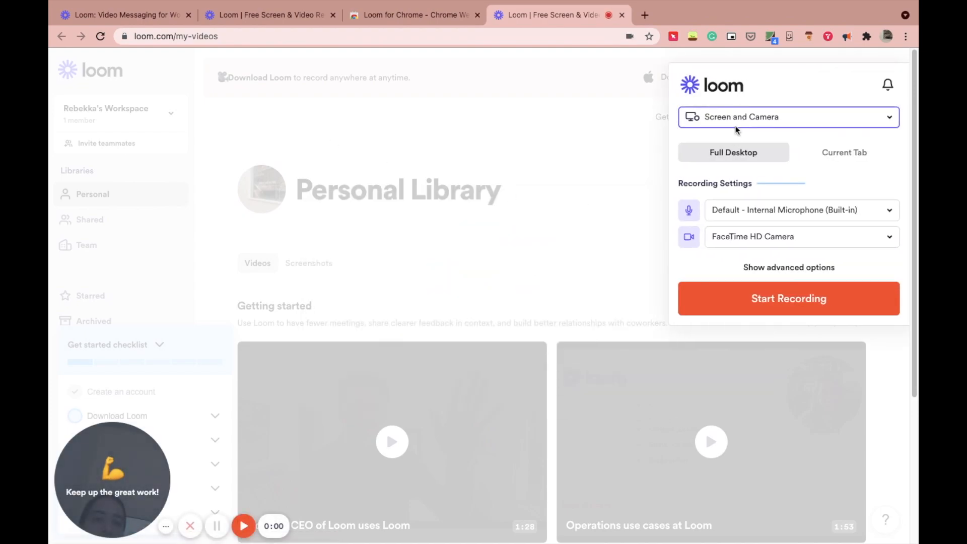
left_click(743, 167)
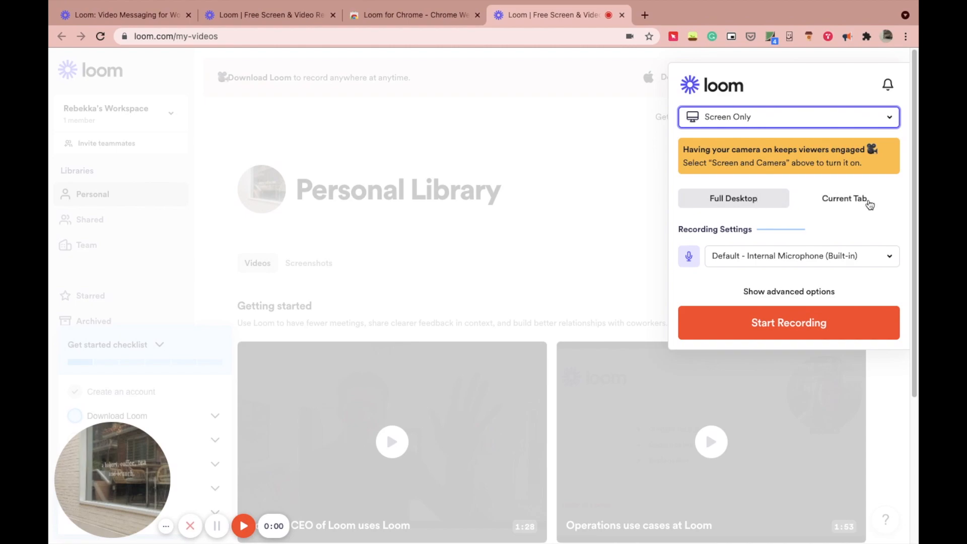
left_click(869, 202)
left_click(890, 256)
left_click(786, 283)
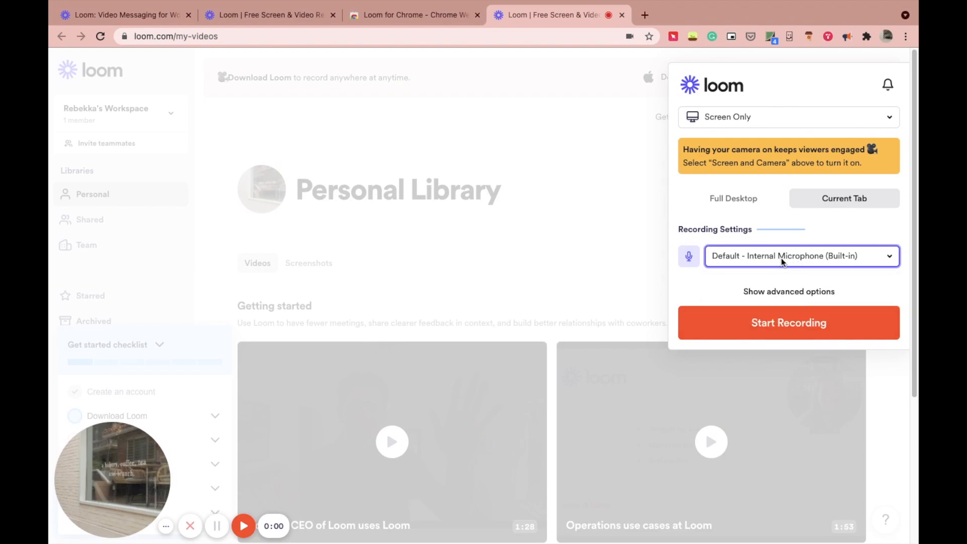
left_click(696, 262)
left_click(787, 333)
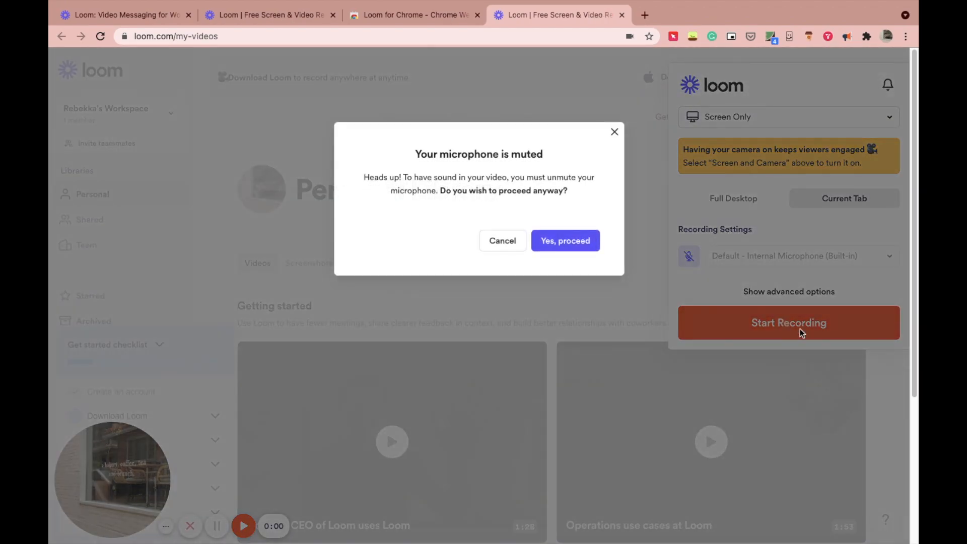
left_click(554, 240)
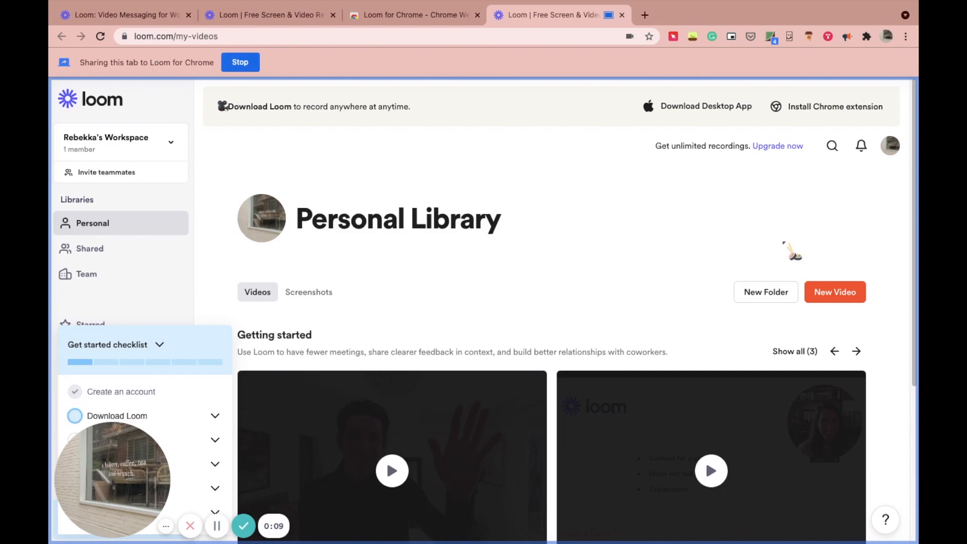
Step: Pause the tab recording at about 21 seconds and finish it to open its share page
left_click_drag(916, 206, 820, 123)
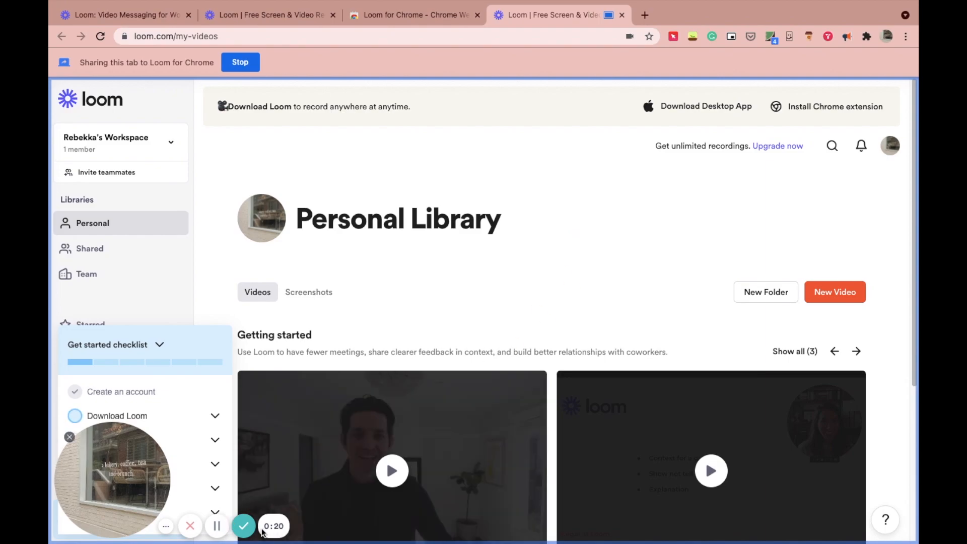
left_click(217, 526)
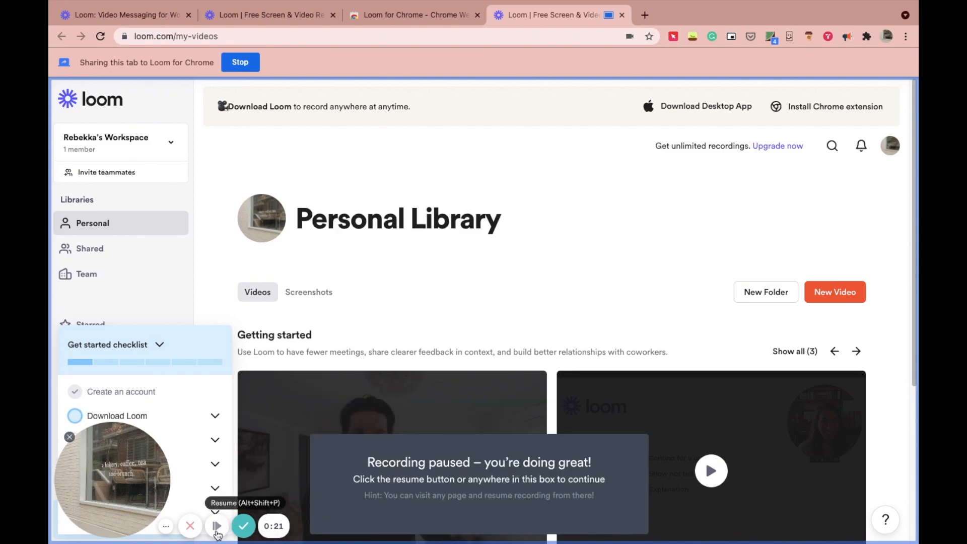
left_click(243, 526)
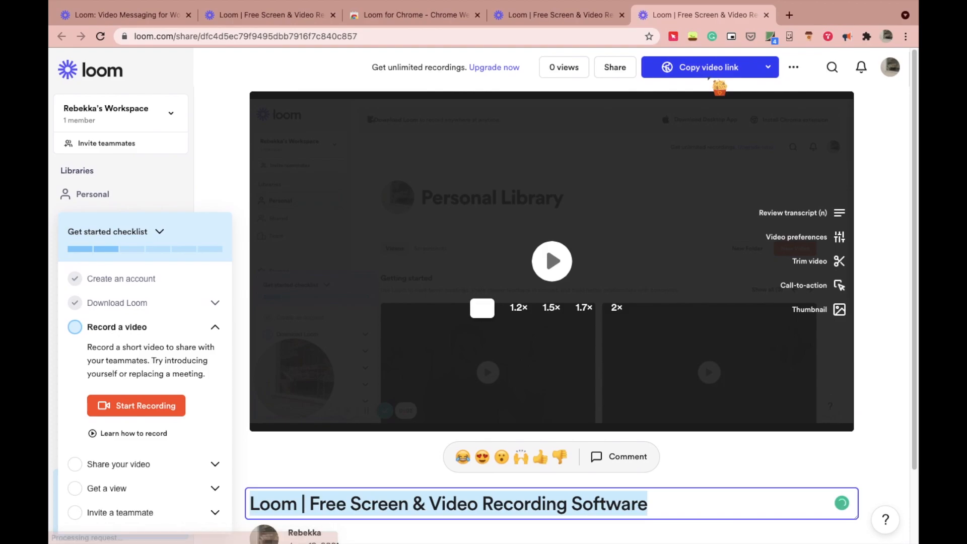
Step: In Notion, add a Loom block below the PDF and embed the pasted Loom share link
left_click(733, 524)
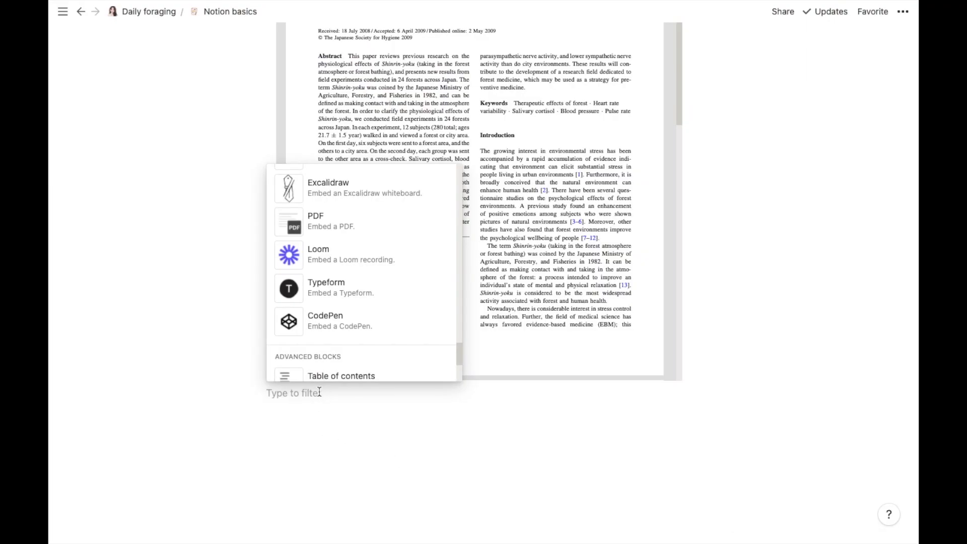
left_click(357, 266)
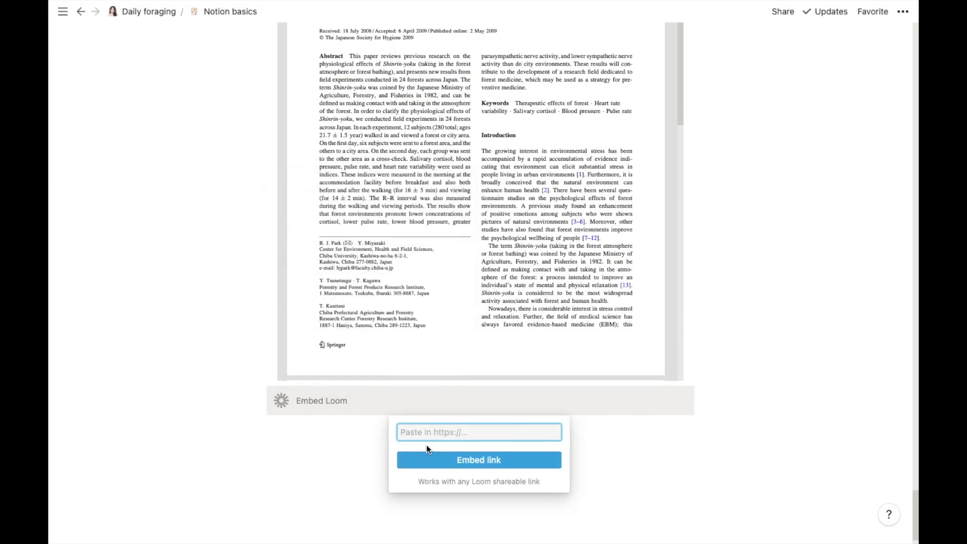
key("super+v")
left_click(444, 460)
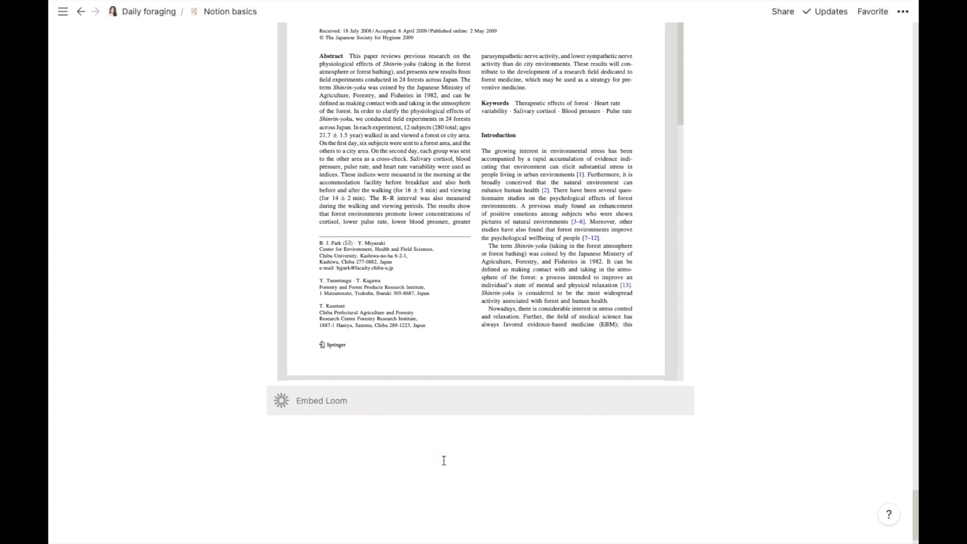
Step: Add an empty Typeform embed block beneath the Loom video
scroll(913, 518, "down", 6)
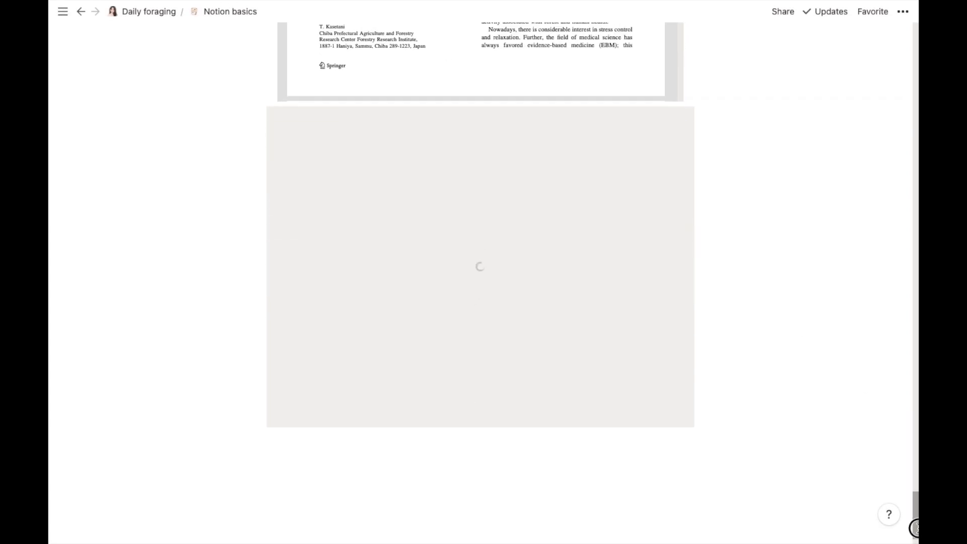
left_click(441, 451)
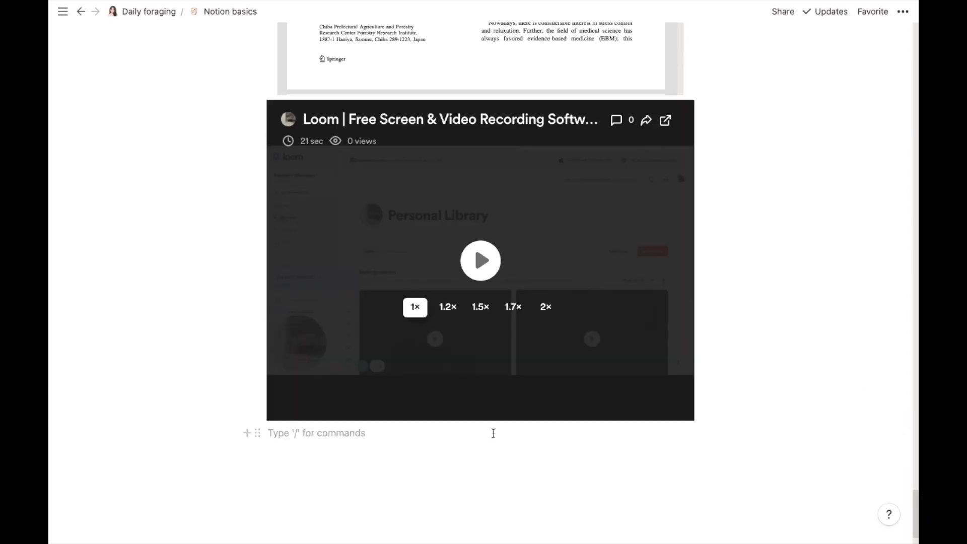
left_click(246, 433)
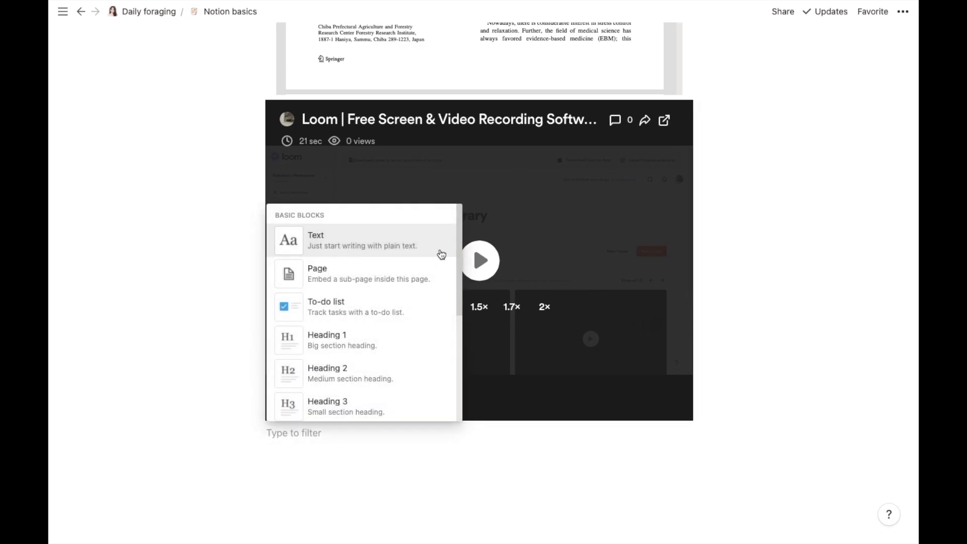
mouse_move(458, 207)
left_mouse_down()
mouse_move(453, 376)
mouse_move(487, 526)
left_mouse_up()
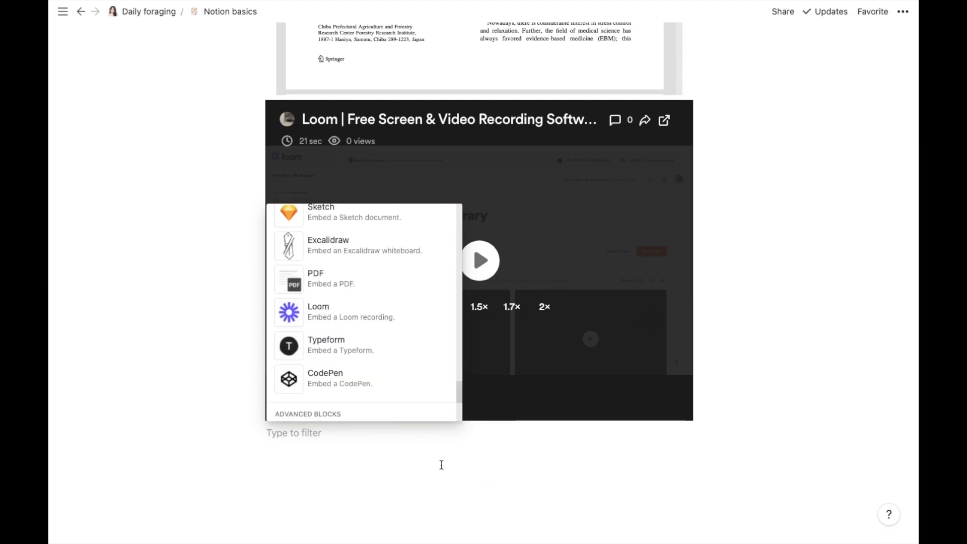
left_click(394, 353)
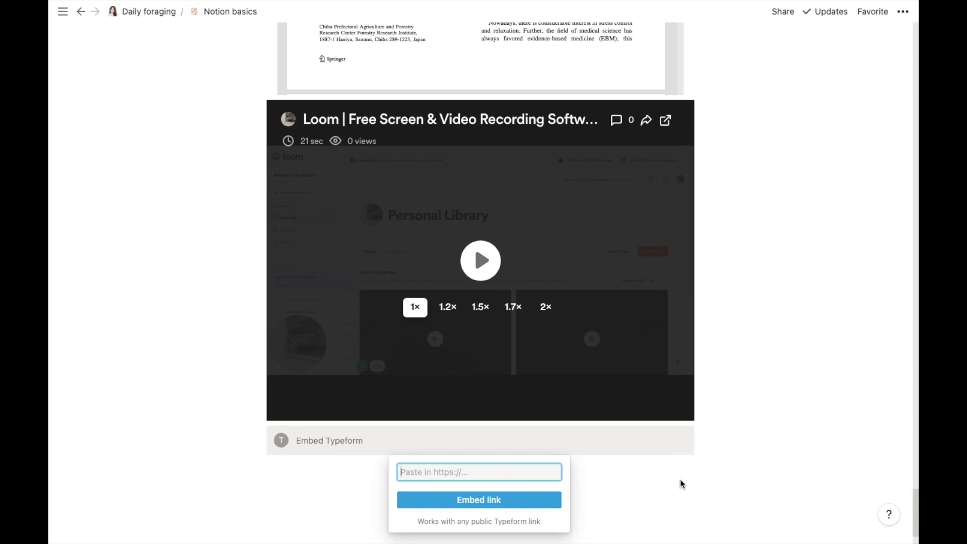
Step: Browse Typeform's template categories down to Poll and start a form from the Straw Poll Template
left_click(766, 516)
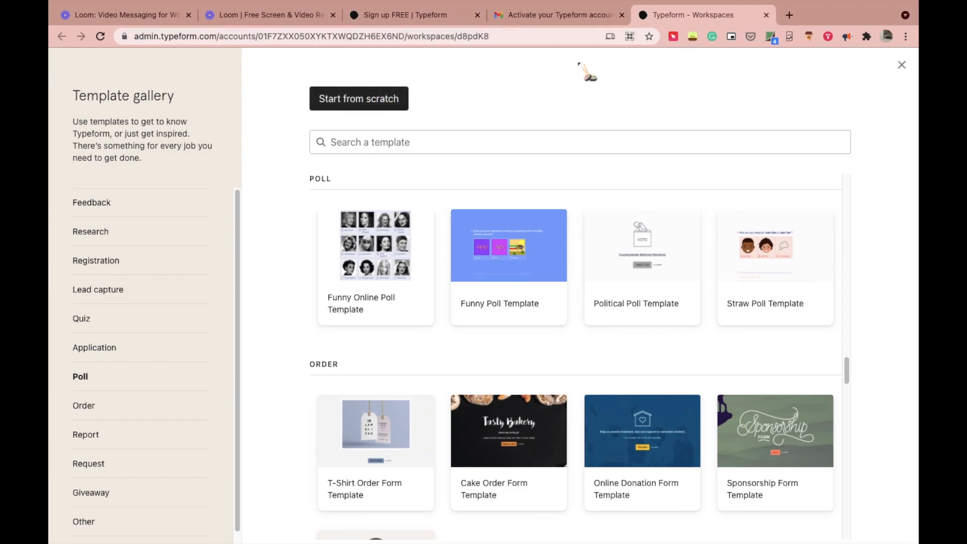
left_click(116, 204)
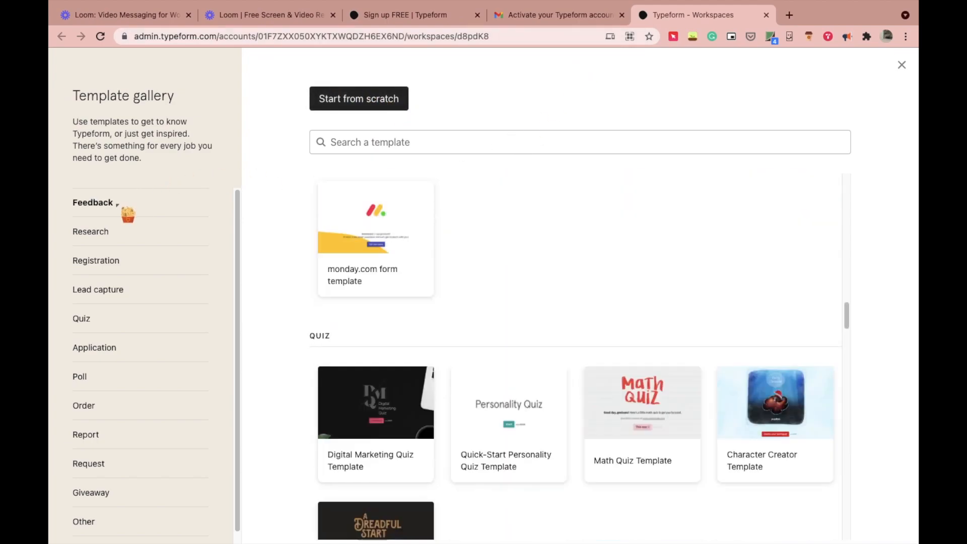
left_click(122, 236)
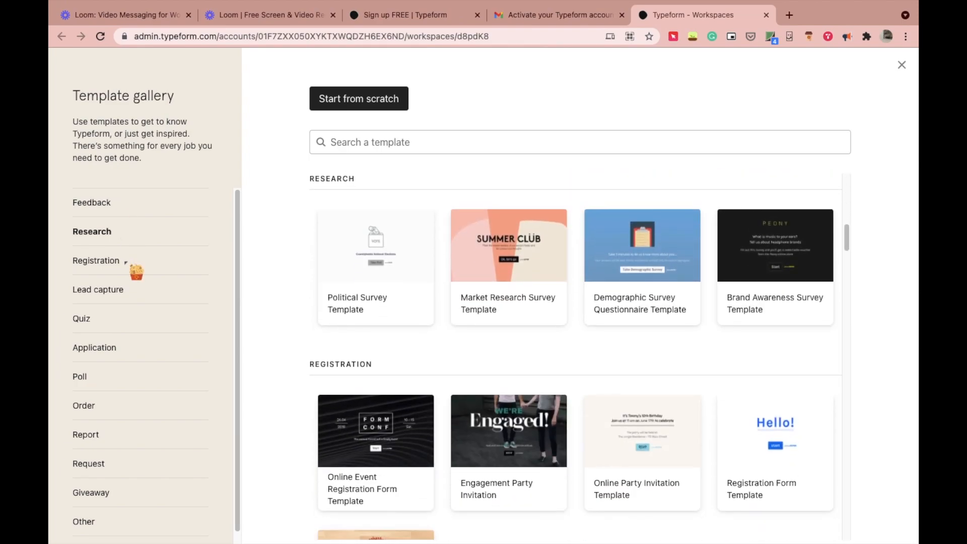
left_click(125, 262)
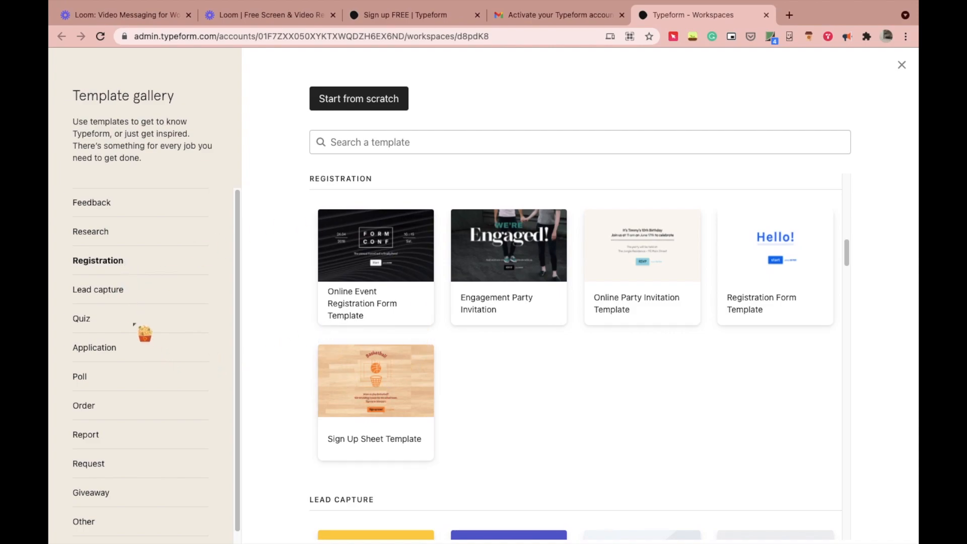
left_click(134, 325)
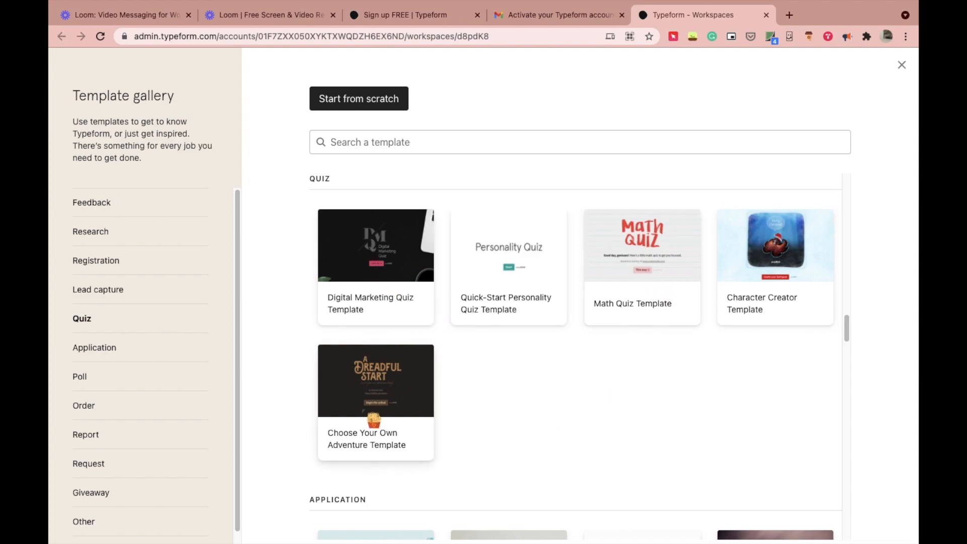
left_click(82, 380)
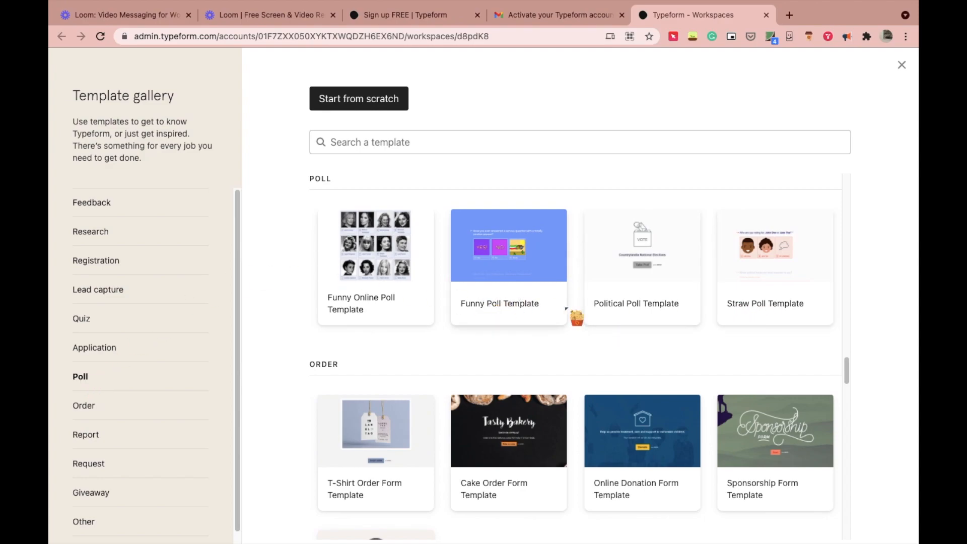
left_click(783, 315)
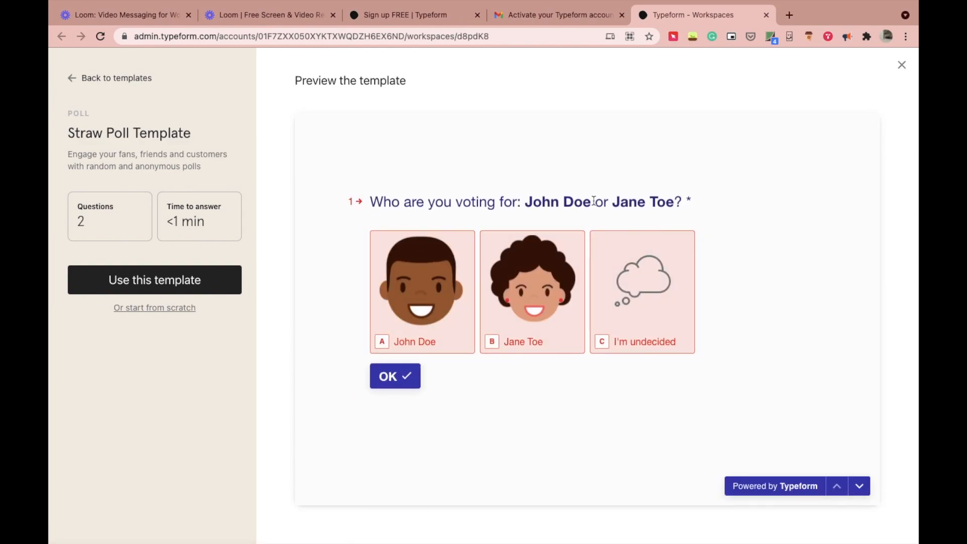
left_click(172, 282)
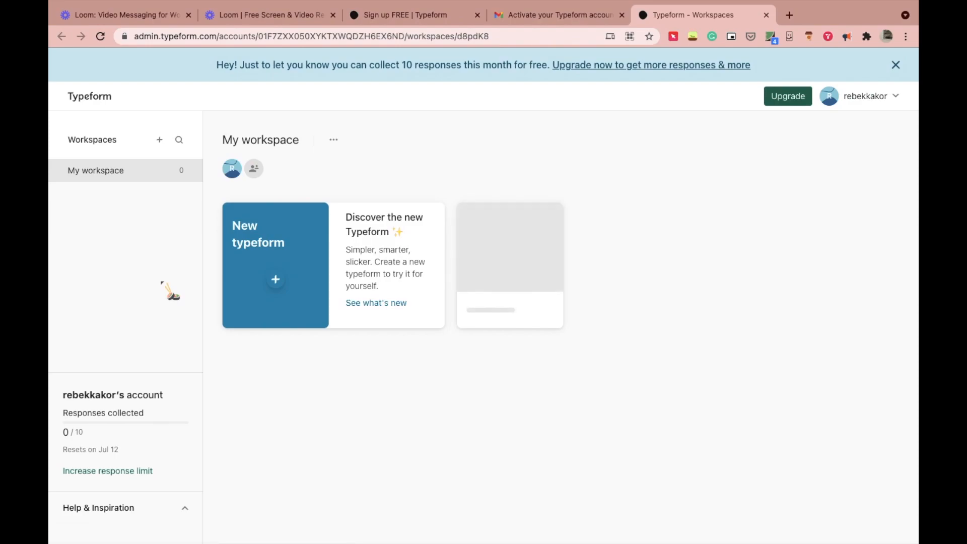
Step: Name the form 'color scheme for upcoming project', set its type to Poll, and open the editor
left_click(371, 305)
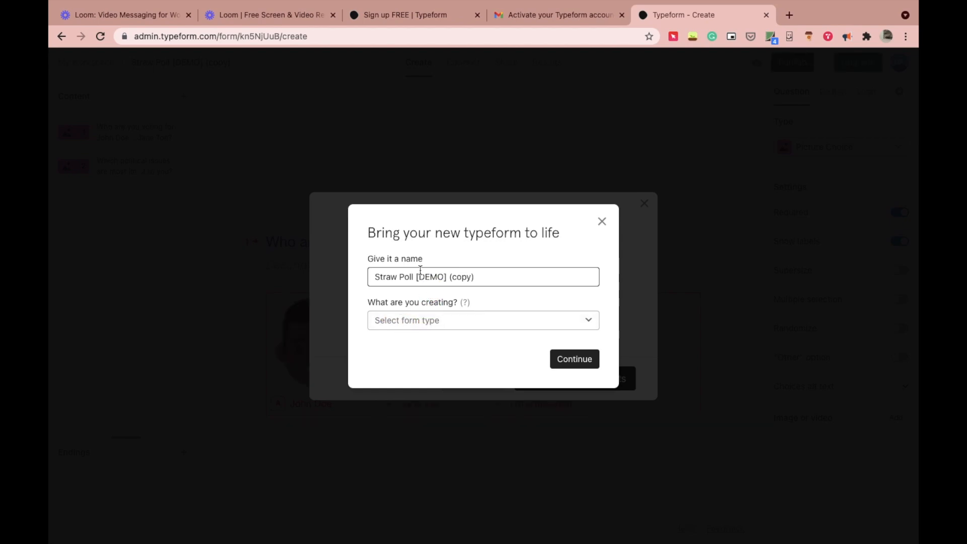
triple_click(421, 271)
key("BackSpace")
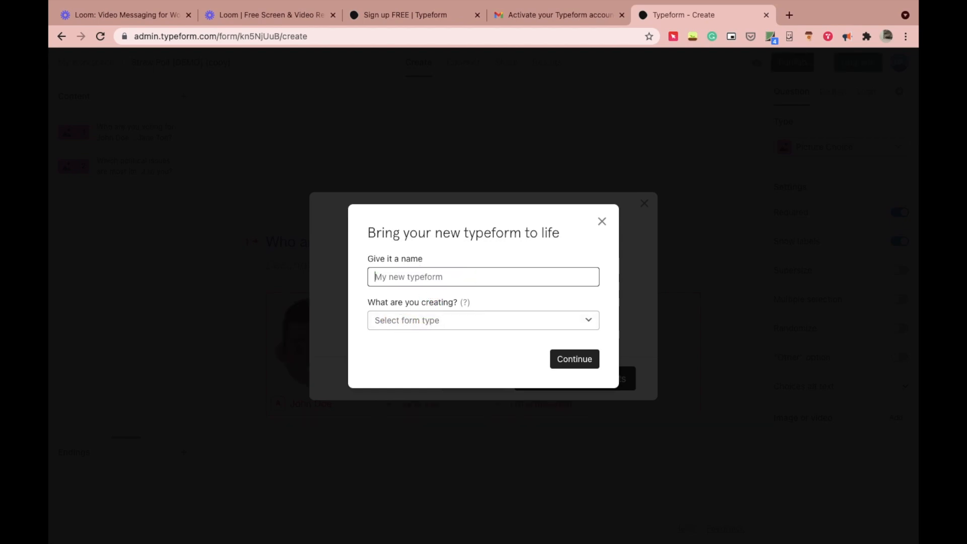
type("color scheme for upcoming project")
left_click(441, 327)
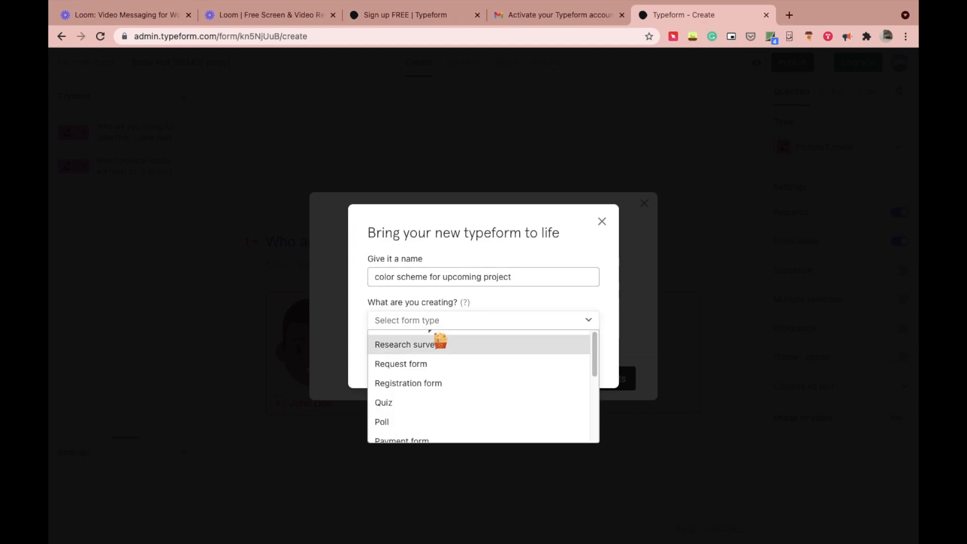
left_click(479, 422)
left_click(574, 360)
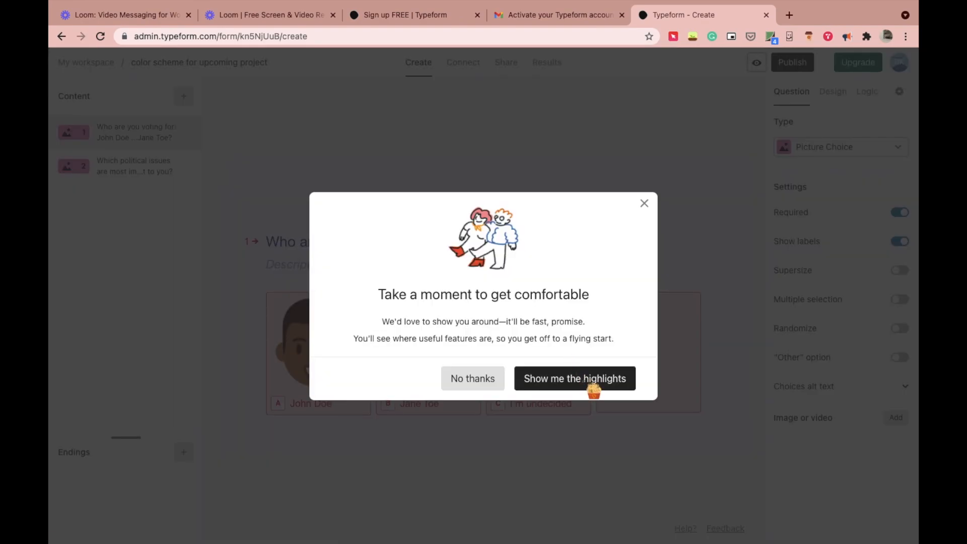
Step: Close the welcome prompt and relabel choice A as 'beige color pallete'
left_click(534, 373)
left_click(473, 378)
type("beige")
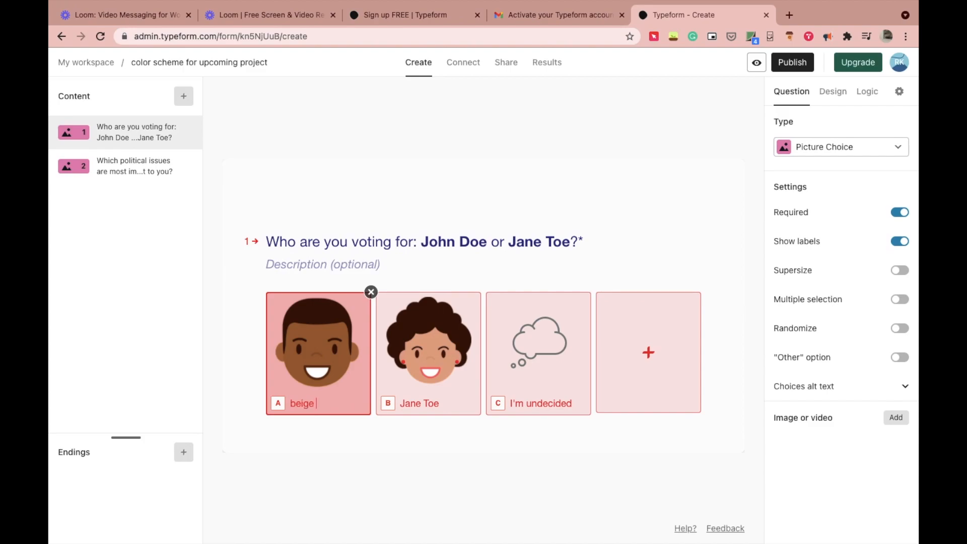
type(" color p")
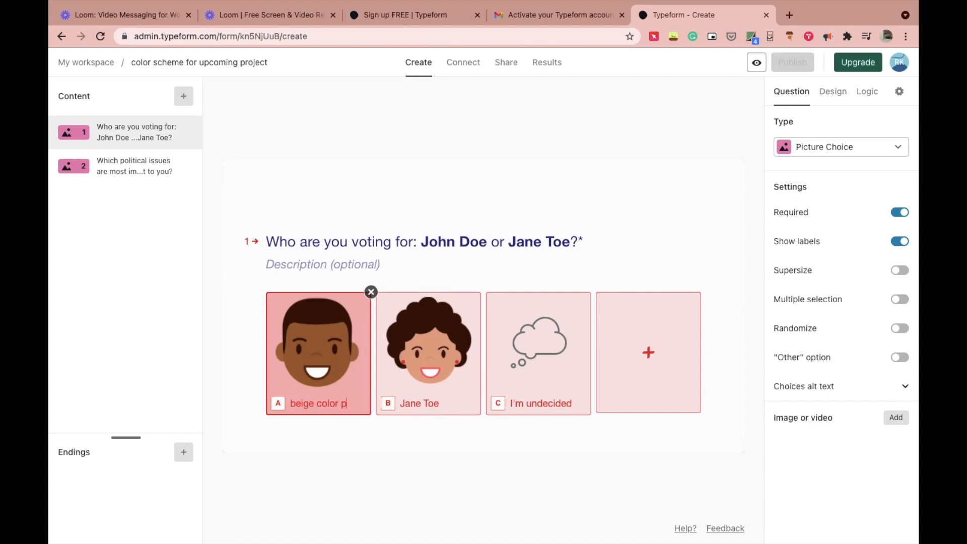
type("allete")
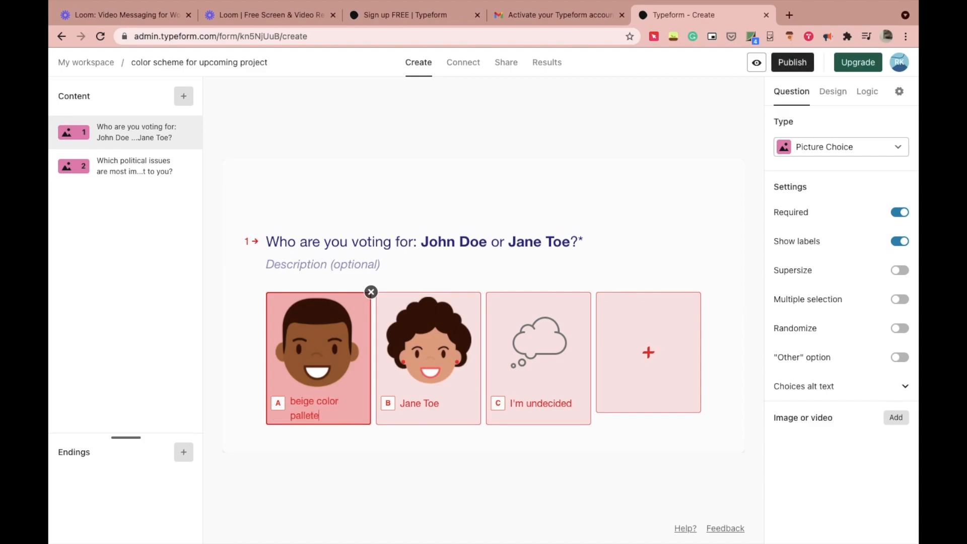
Step: Replace choice B's label with 'pastel color pallete'
left_click(416, 411)
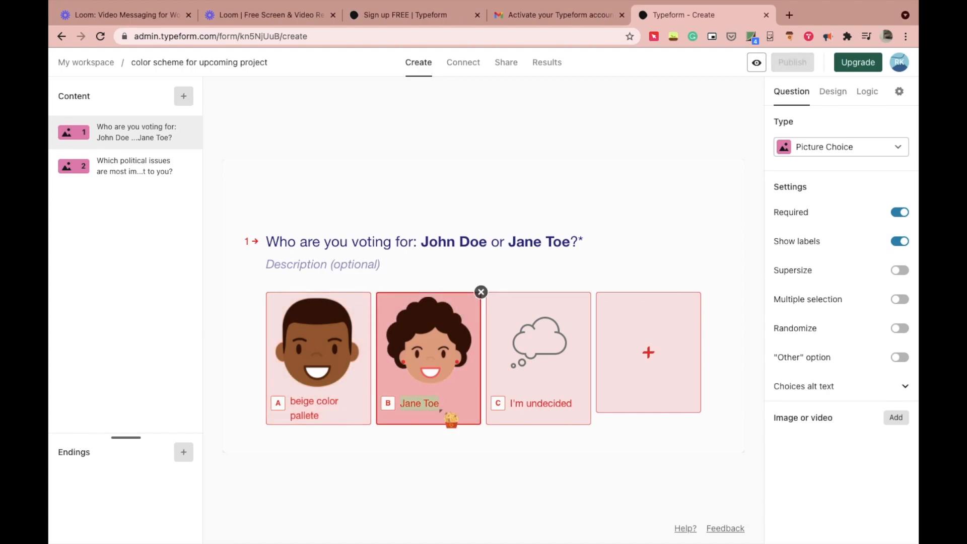
left_click(433, 403)
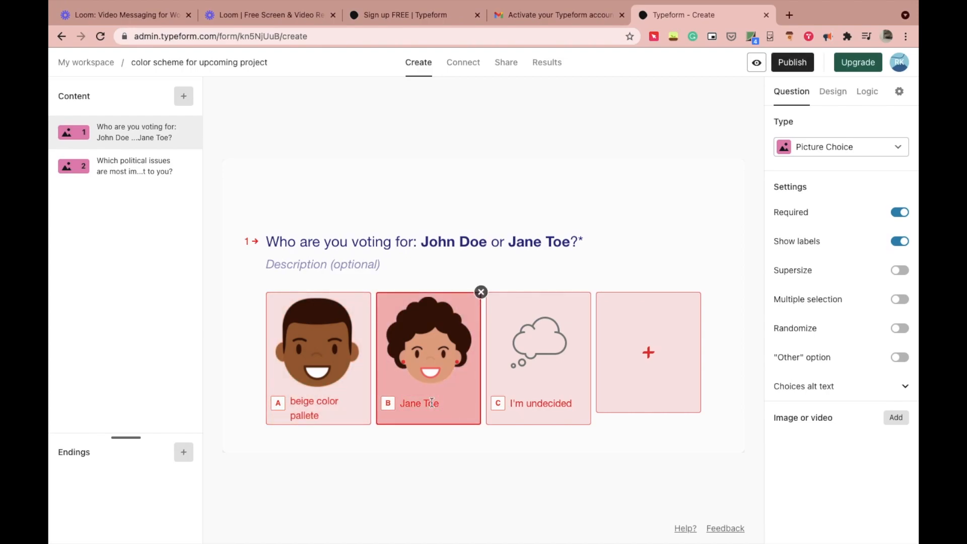
left_click(440, 404)
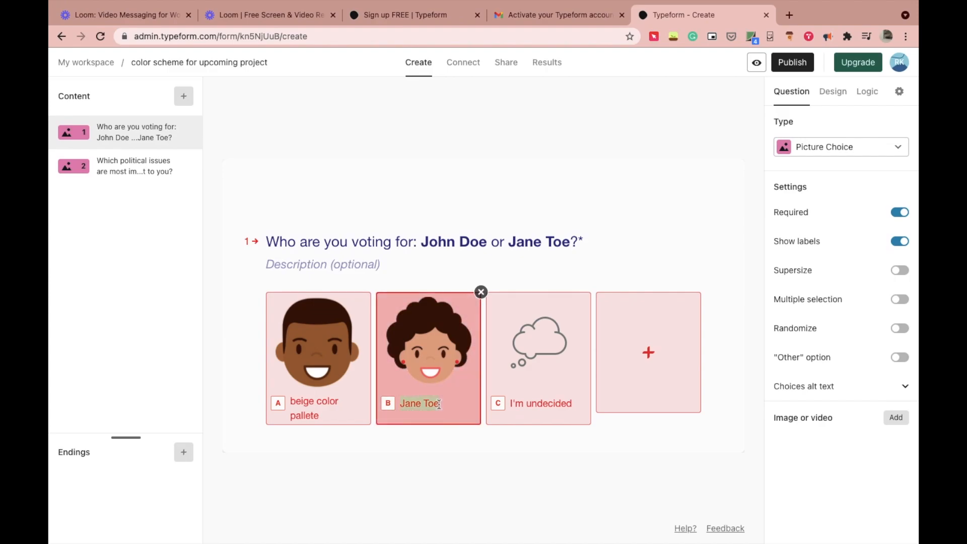
key("BackSpace")
type("pastel color pallete")
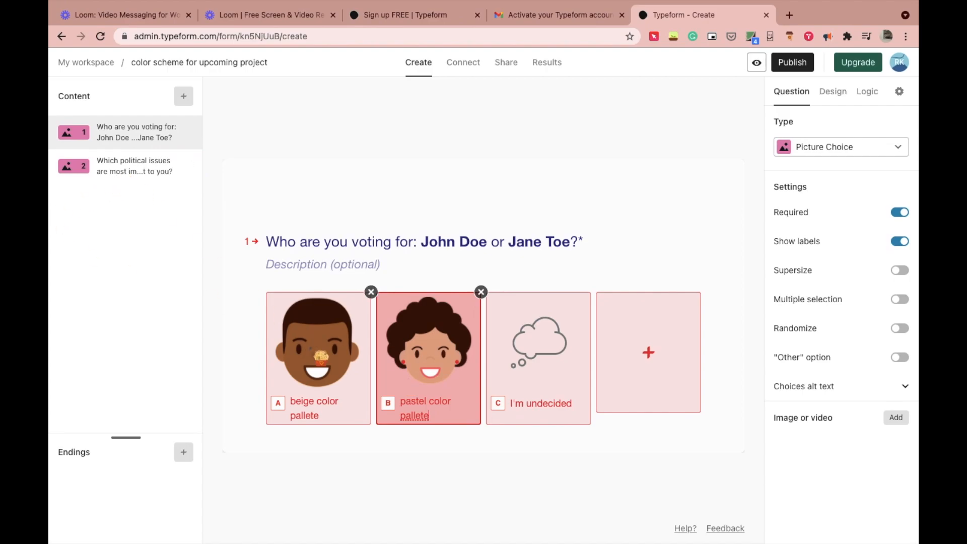
left_click(323, 357)
Step: Open choice A's picture in the image editor and look through its filter and adjustment settings
left_click(338, 355)
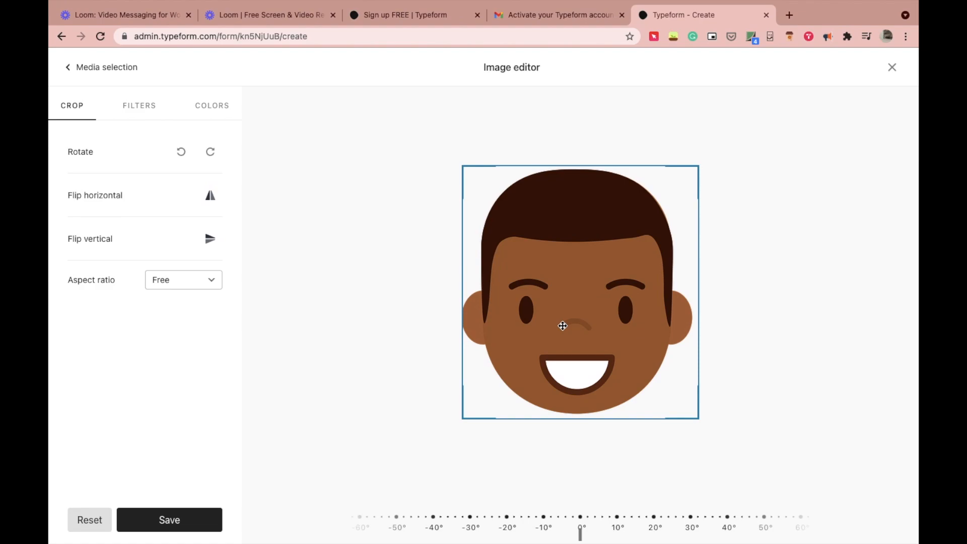
left_click(162, 105)
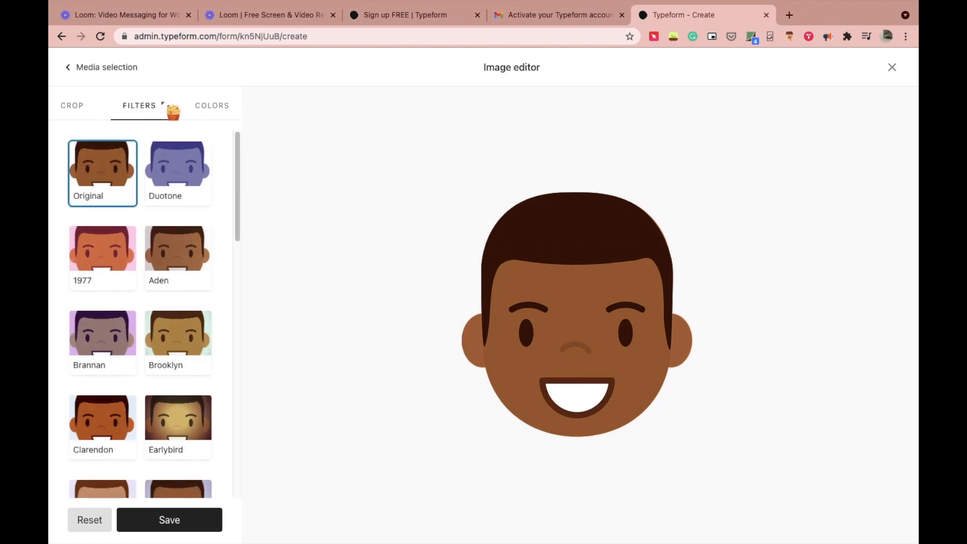
left_click_drag(238, 186, 235, 161)
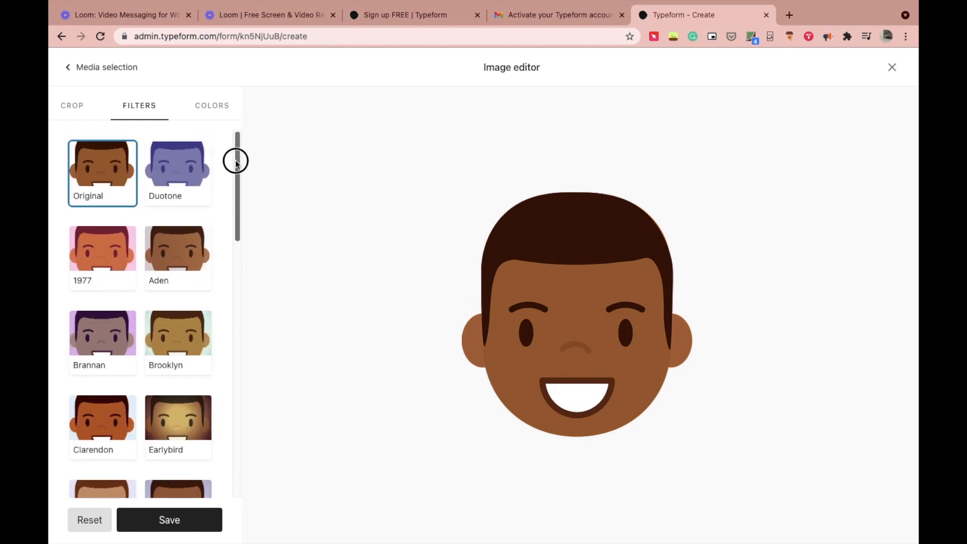
left_click(210, 107)
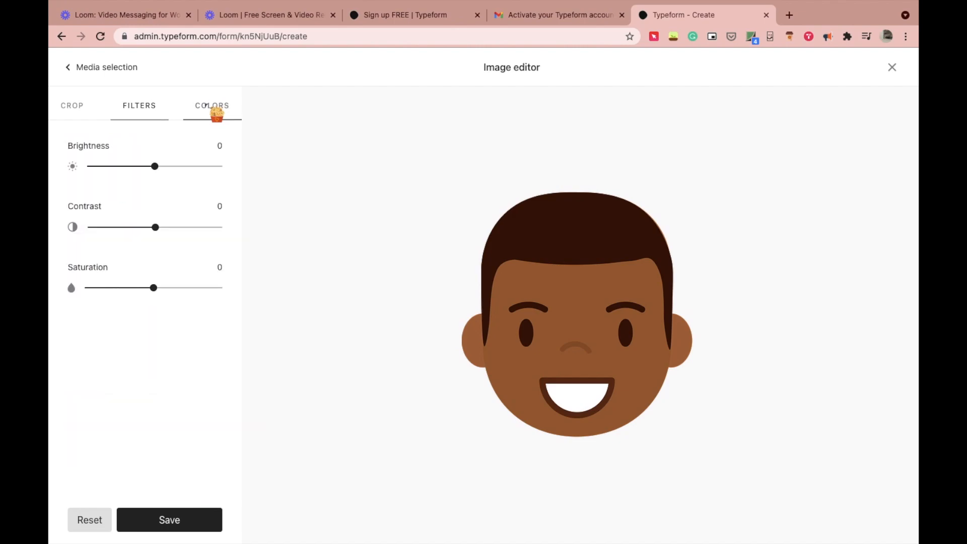
left_click(65, 110)
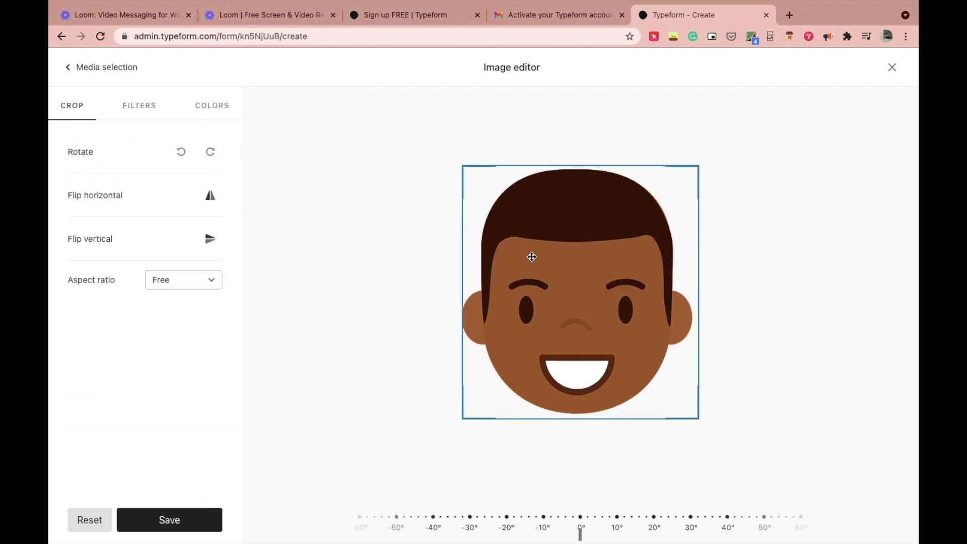
Step: Search Unsplash for 'beige' and save the satin photo as choice A's picture
left_click(75, 67)
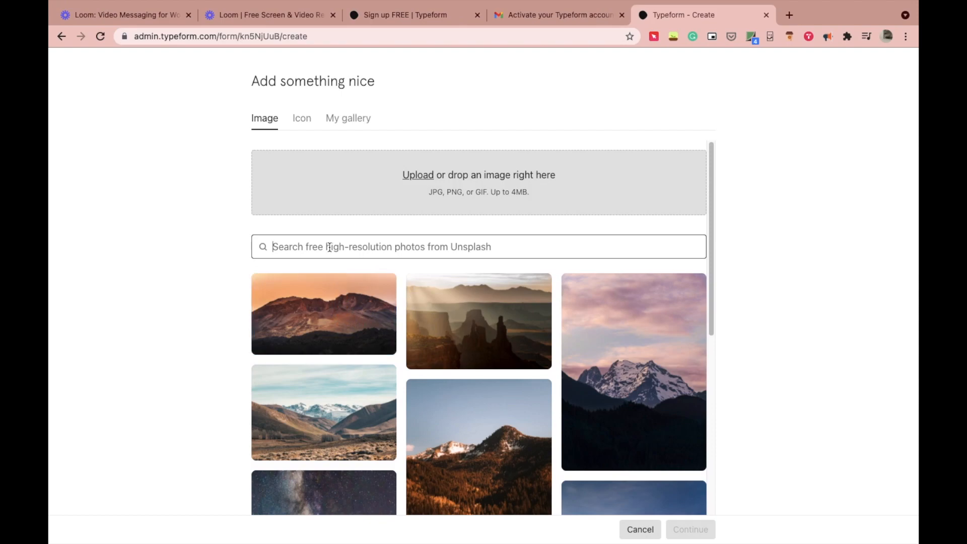
type("beige")
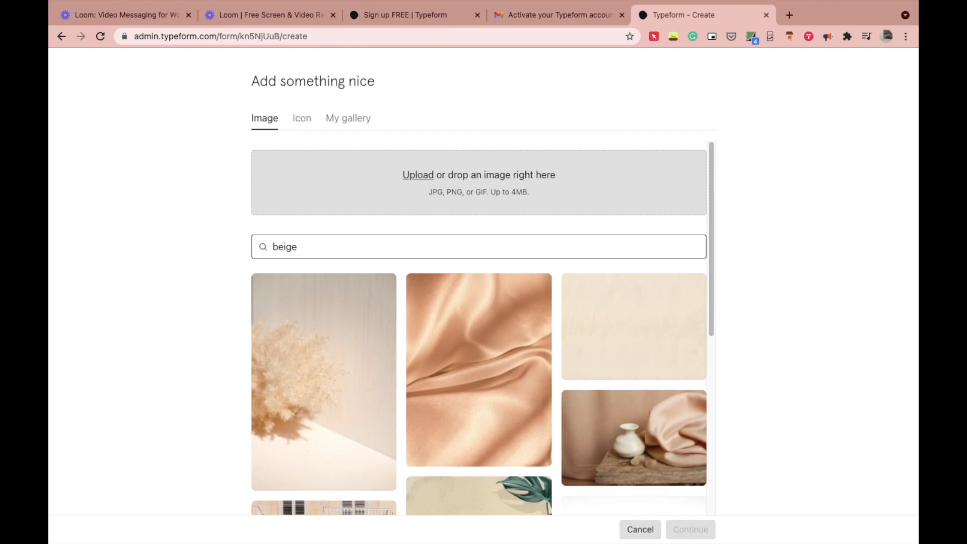
left_click(486, 388)
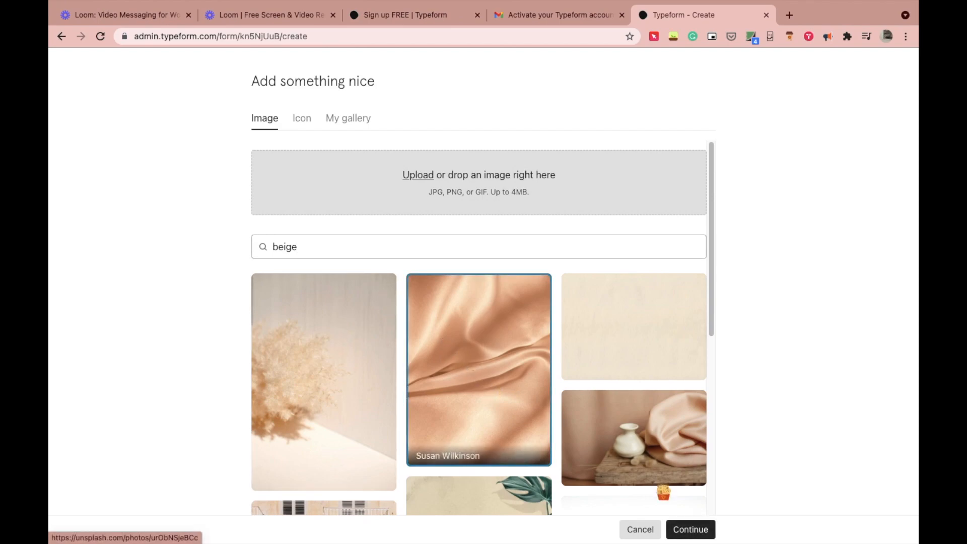
left_click(704, 529)
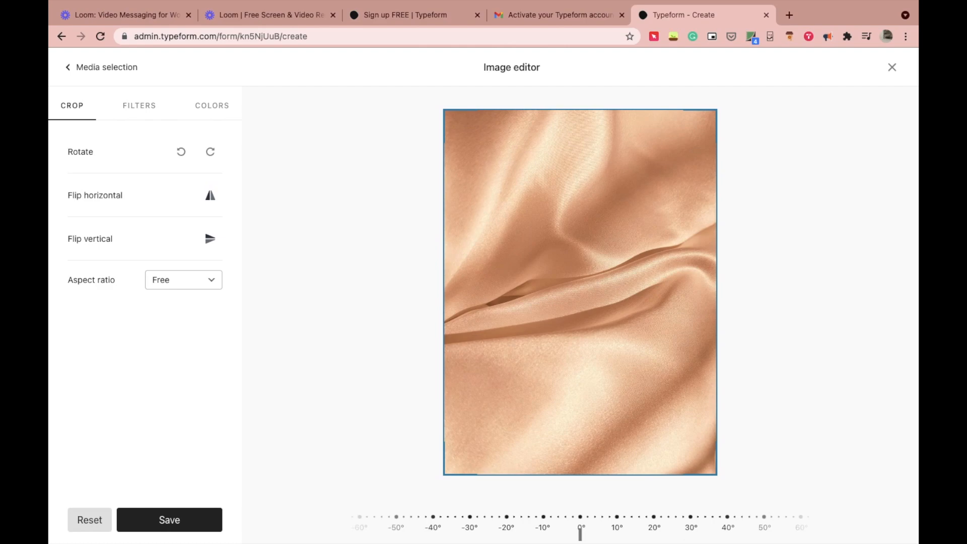
left_click(169, 520)
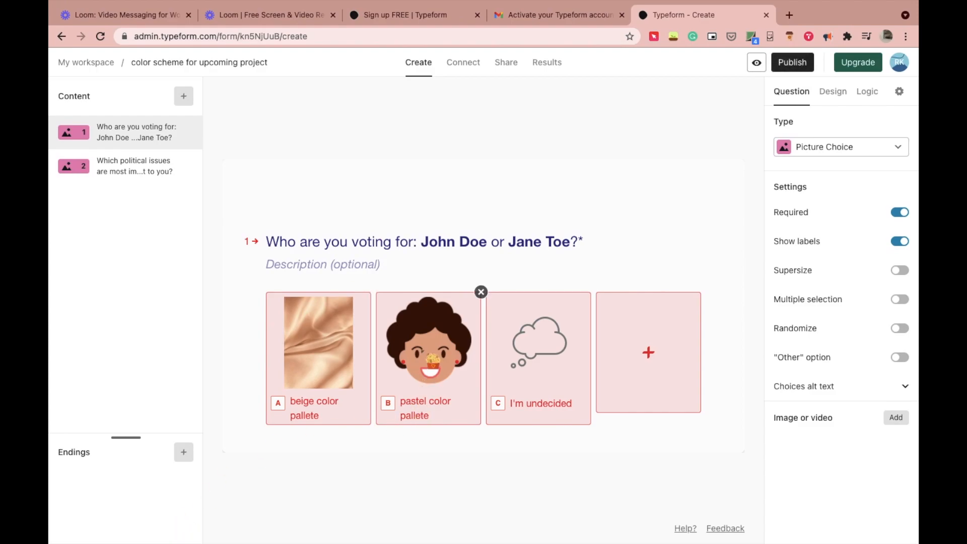
left_click(424, 352)
Step: Swap choice B's picture for a pastel tile mosaic photo found by searching Unsplash for 'pastel'
left_click(429, 355)
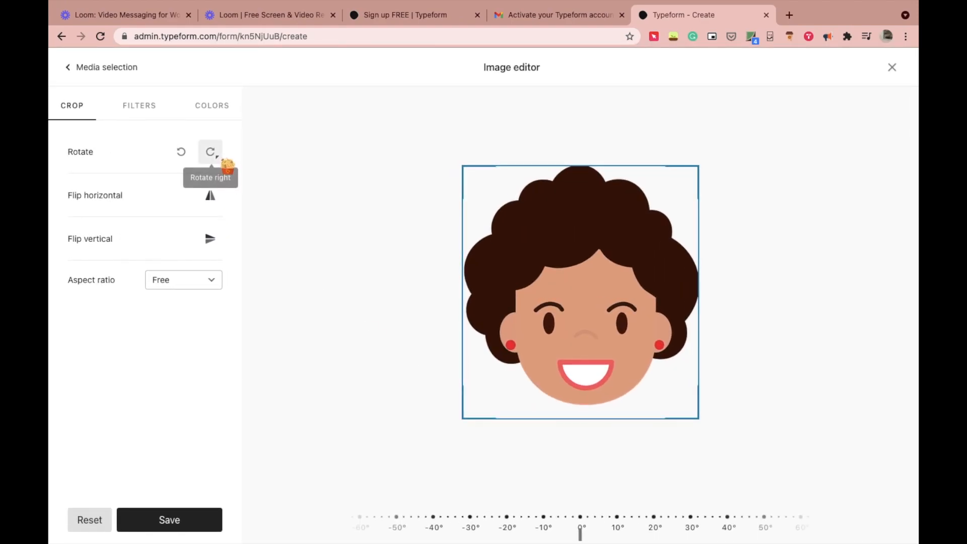
left_click(81, 70)
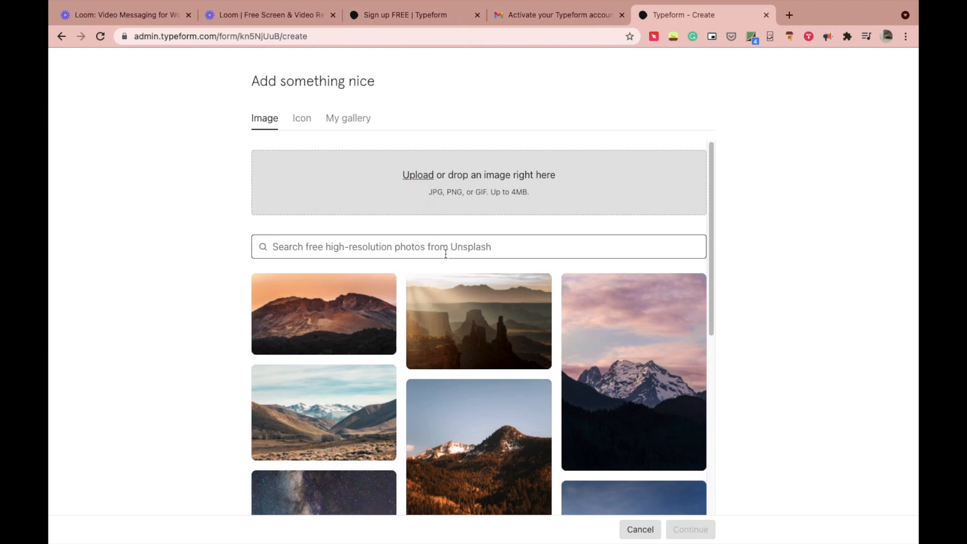
left_click(446, 252)
type("pastel")
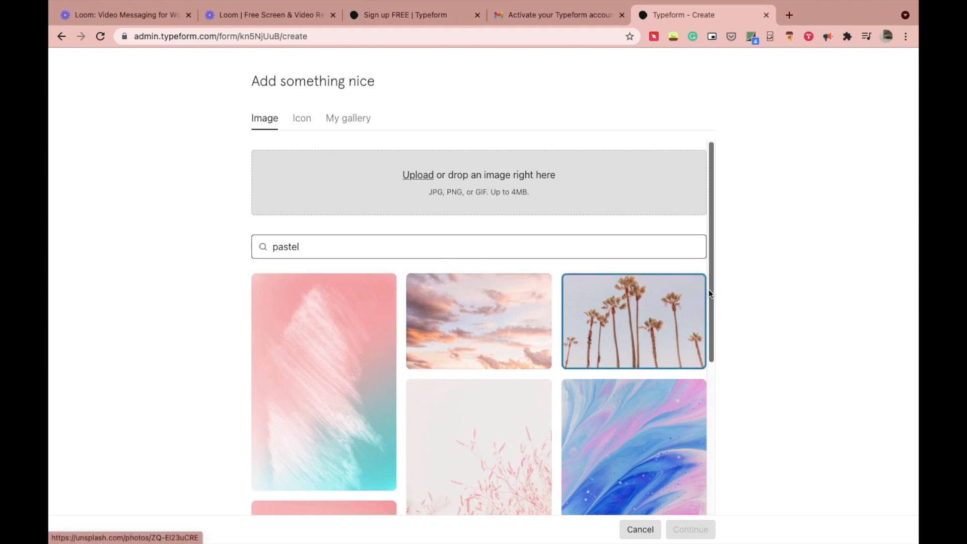
left_click_drag(711, 288, 732, 447)
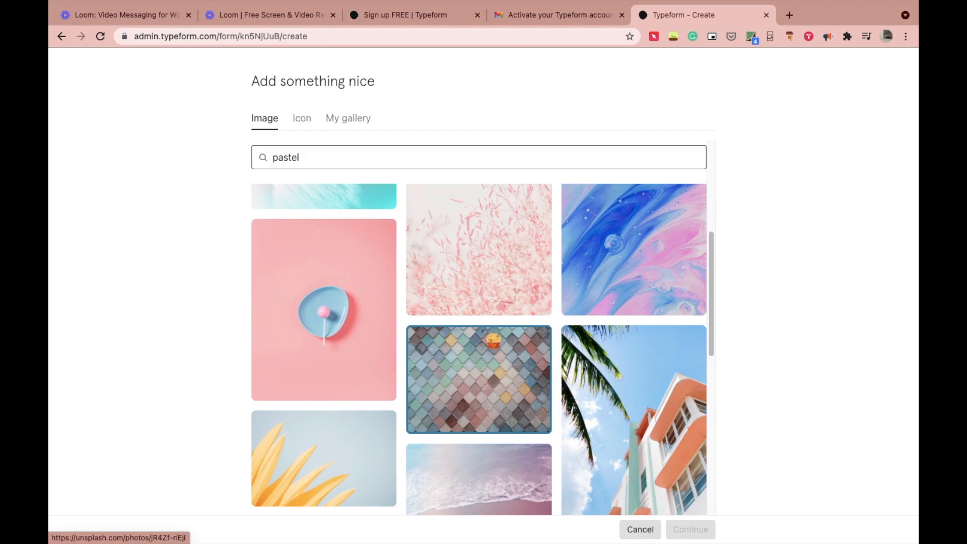
left_click(479, 383)
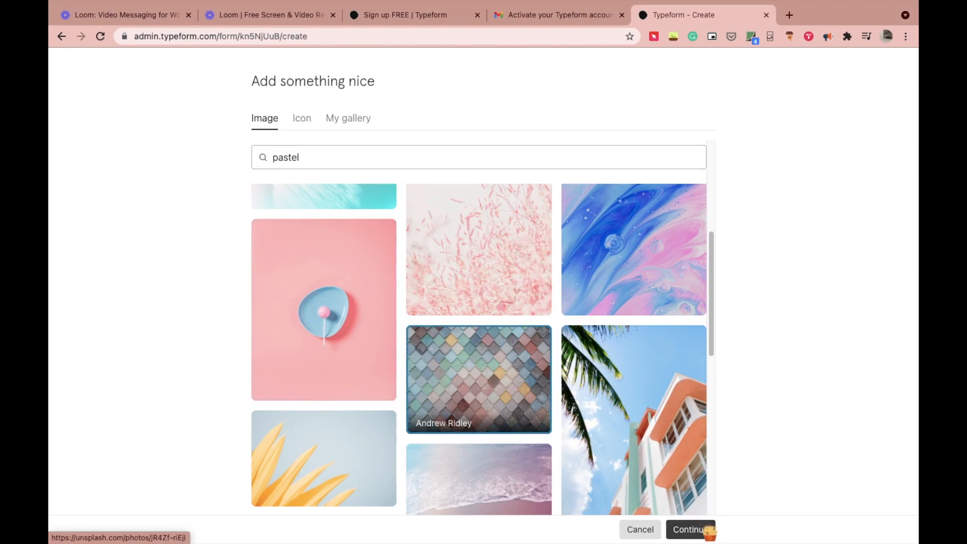
left_click(708, 529)
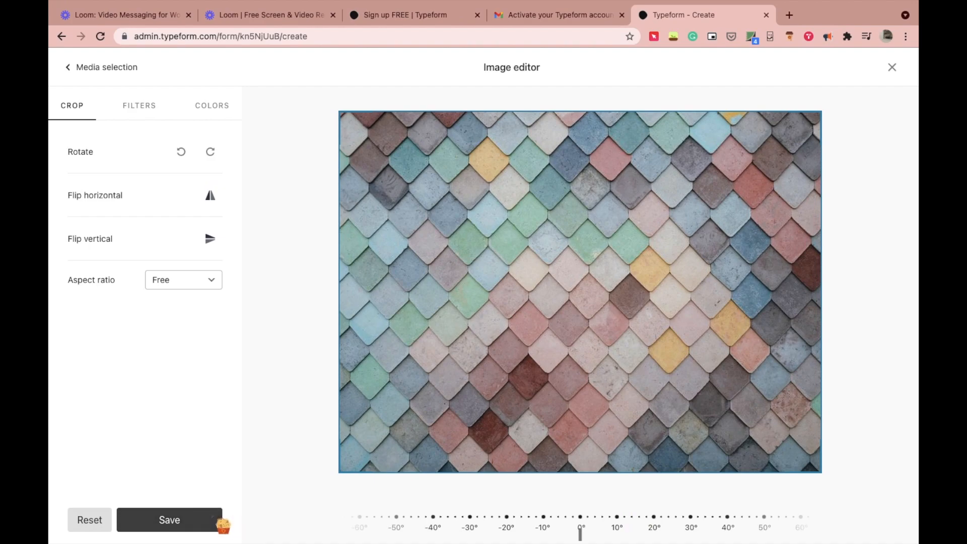
left_click(220, 524)
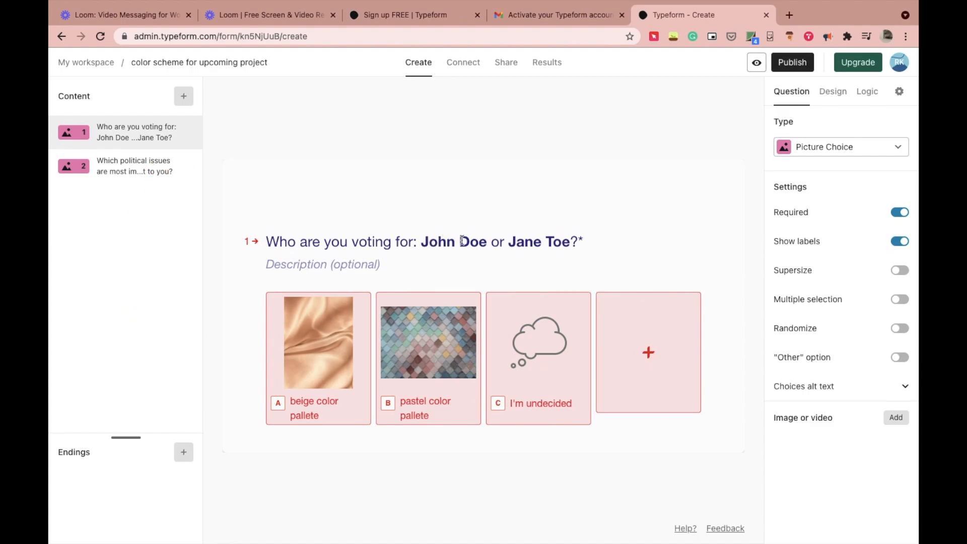
Step: Rewrite question 1's title to end with 'beige color or pastel colors?', fixing the typo
left_click(571, 241)
key("BackSpace")
key("BackSpace")
key("BackSpace")
key("BackSpace")
key("BackSpace")
key("BackSpace")
key("BackSpace")
key("BackSpace")
key("BackSpace")
key("BackSpace")
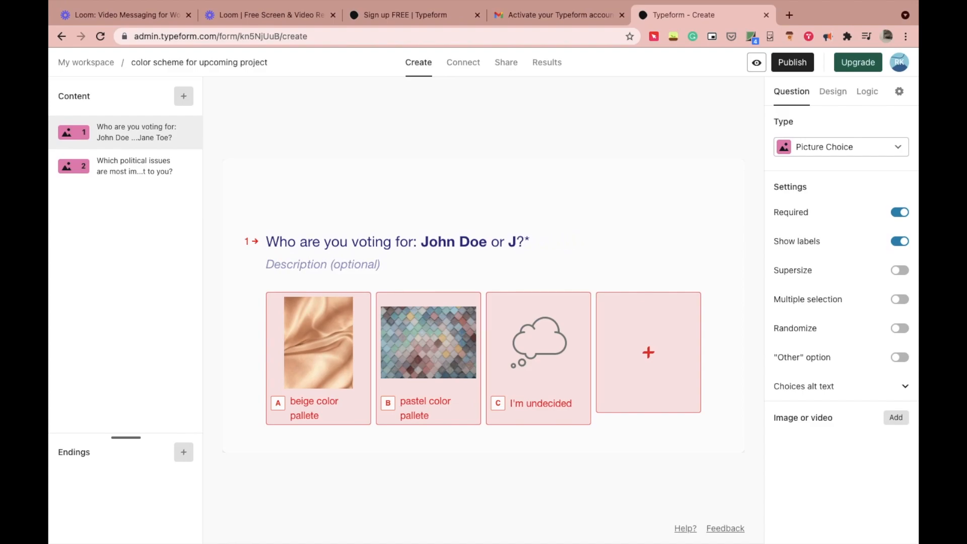
key("BackSpace")
key("BackSpace")
key("BackSpace")
key("BackSpace")
key("BackSpace")
key("BackSpace")
key("BackSpace")
key("BackSpace")
key("BackSpace")
key("BackSpace")
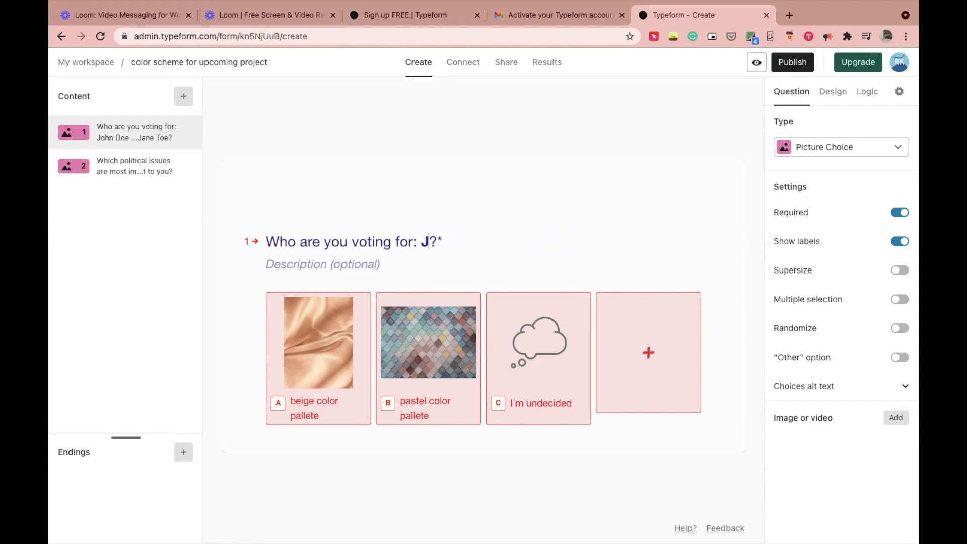
type("beige")
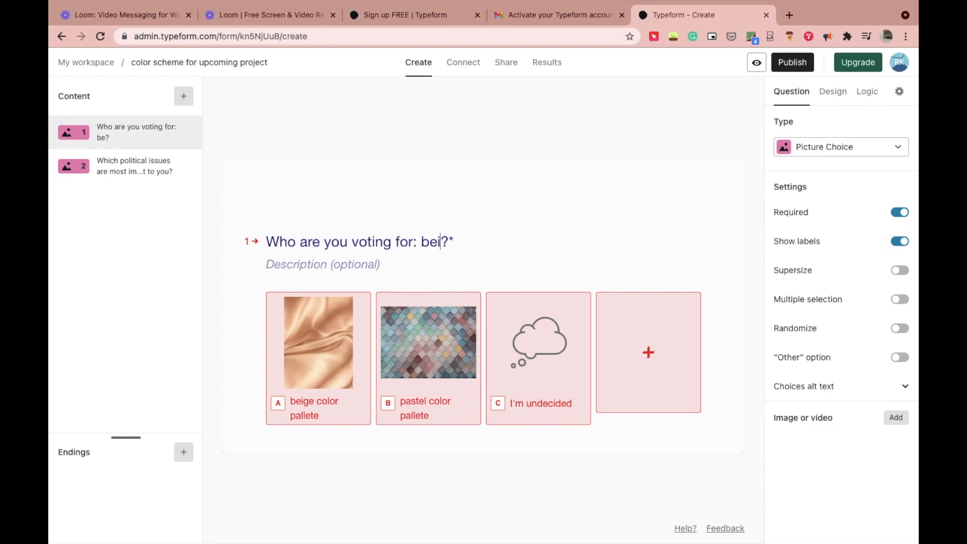
type(" color o")
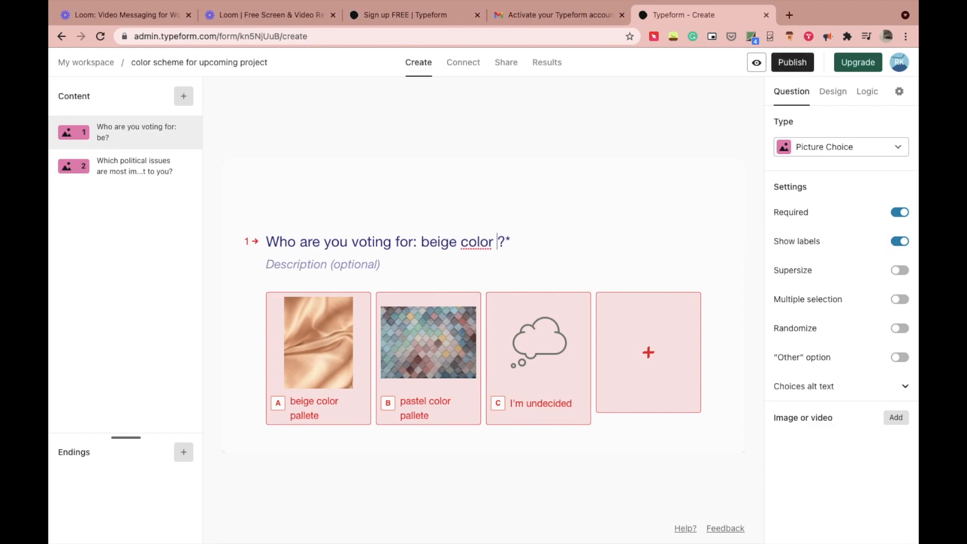
type("r ")
type("oastel ")
type("colors")
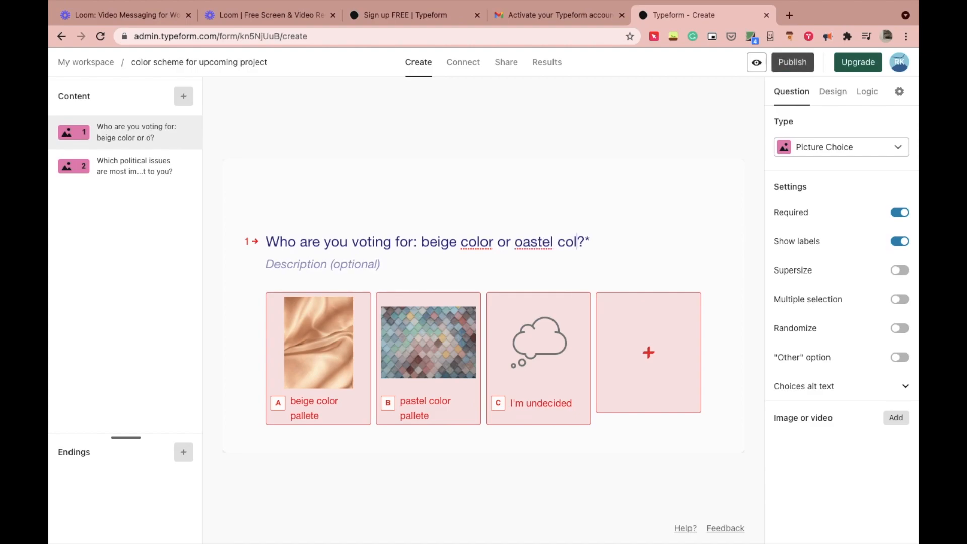
type("?")
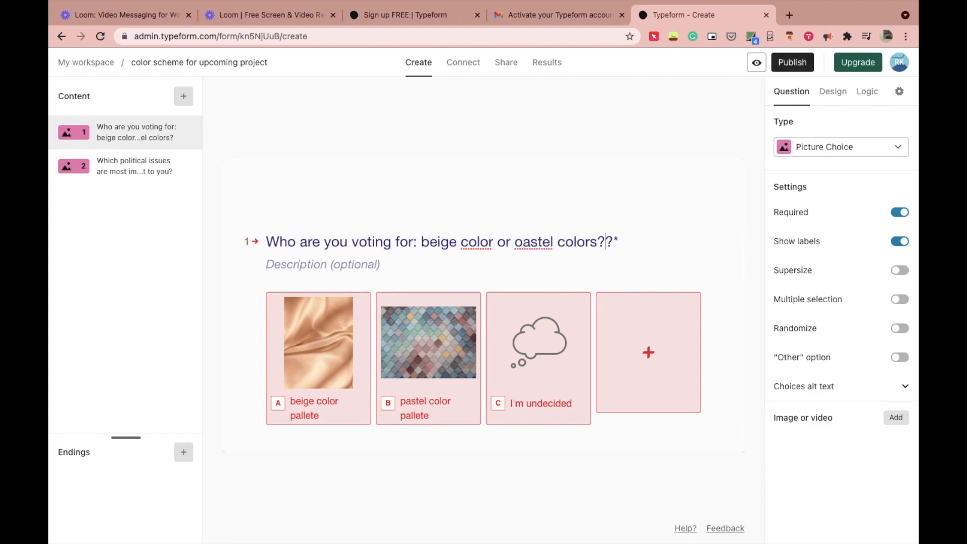
left_click(524, 242)
key("BackSpace")
type("p")
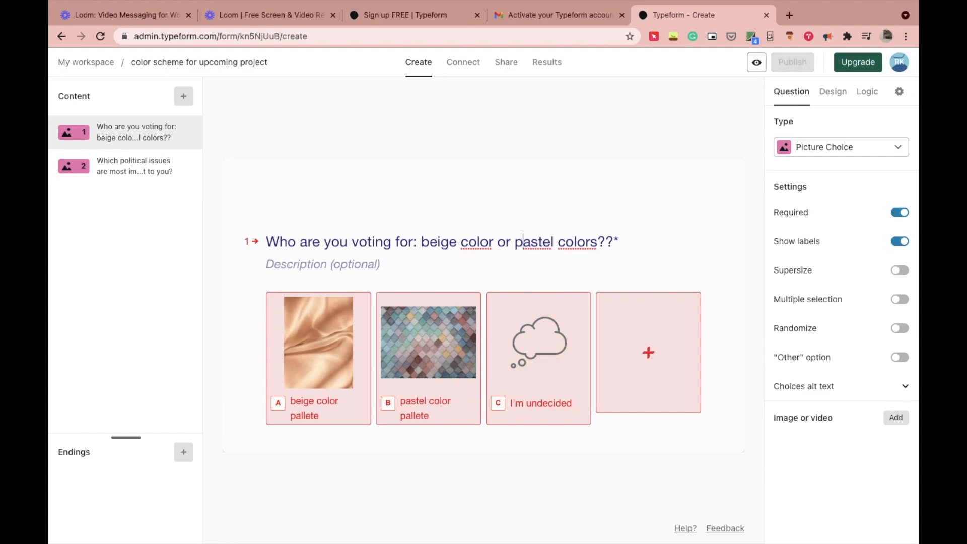
left_click(461, 245)
Step: Make 'beige color' and 'pastel colors' bold in the question title
left_click_drag(492, 243, 420, 245)
left_click(441, 220)
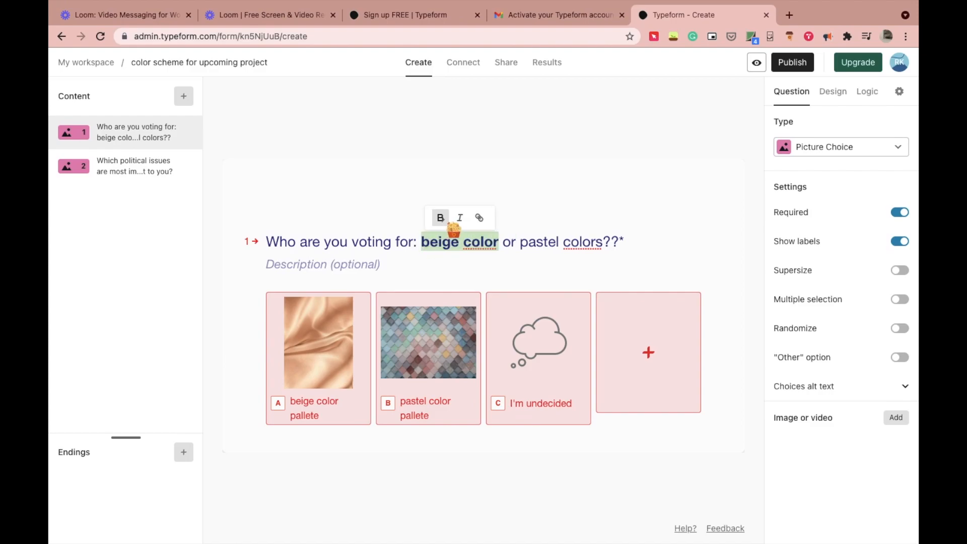
left_click_drag(521, 244, 603, 243)
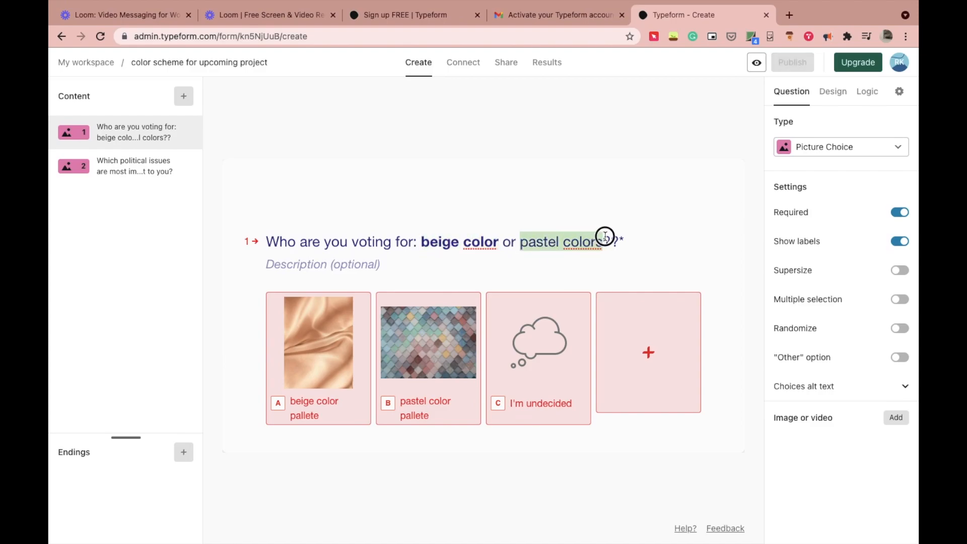
left_click(541, 220)
left_click(637, 241)
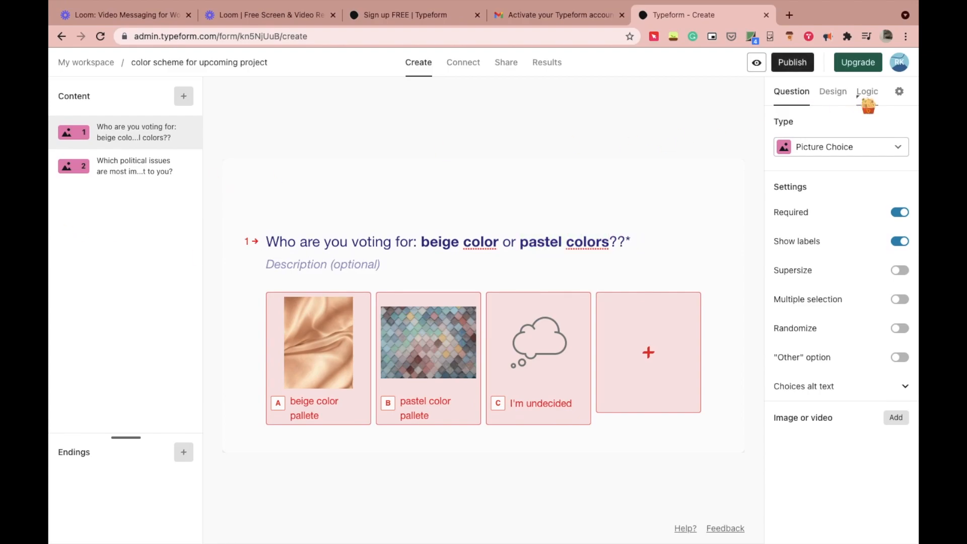
Step: Publish the form, copy its share link, and return to Notion
left_click(801, 64)
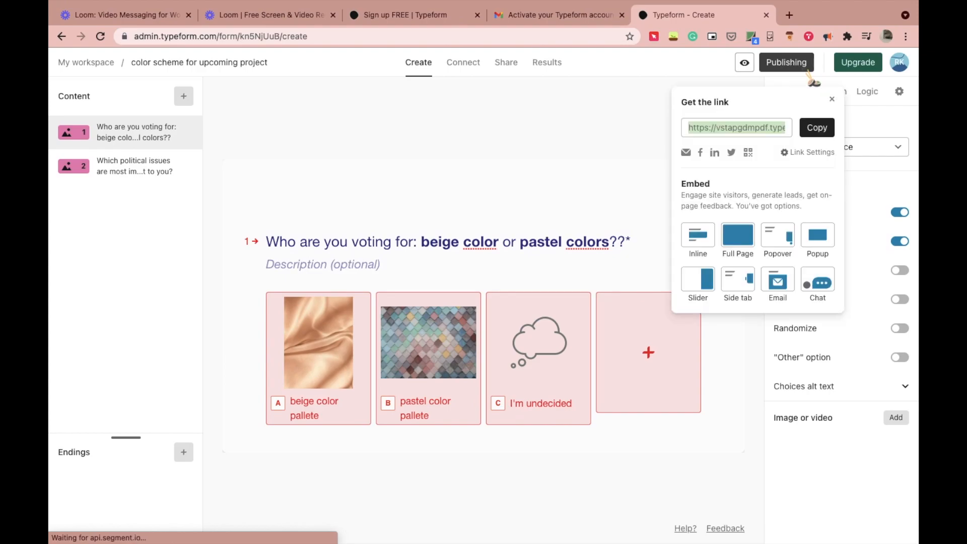
left_click(830, 135)
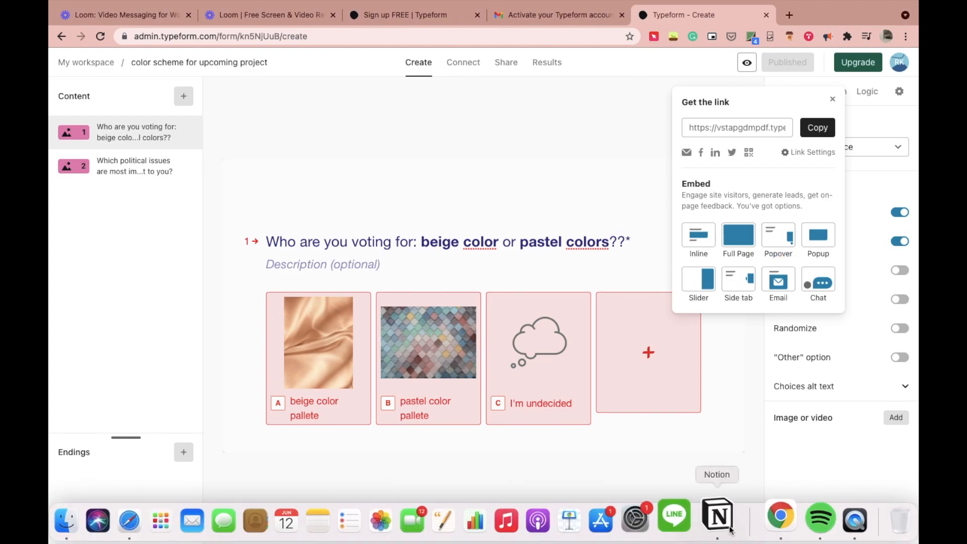
left_click(718, 516)
Step: Paste the Typeform link into the Typeform block and embed the poll on the page
key("super+v")
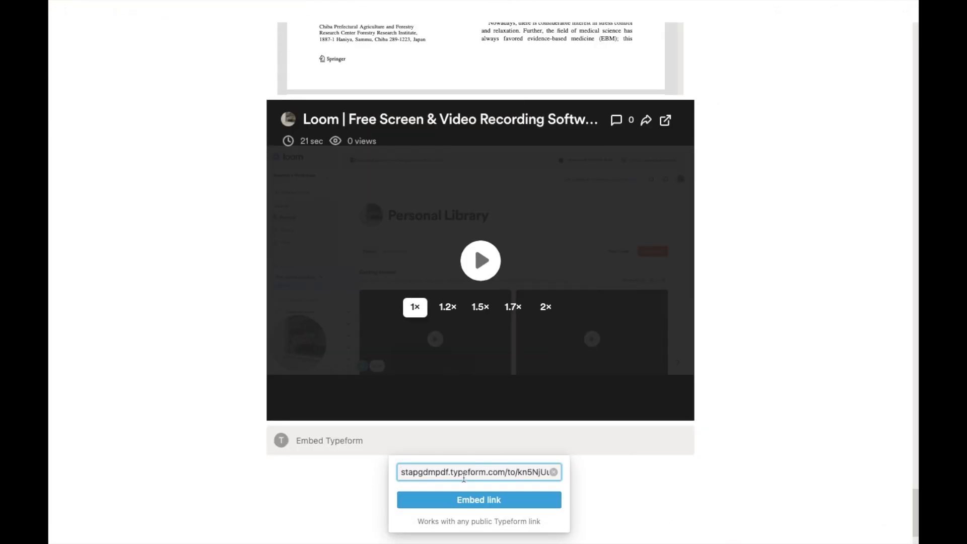
left_click(472, 496)
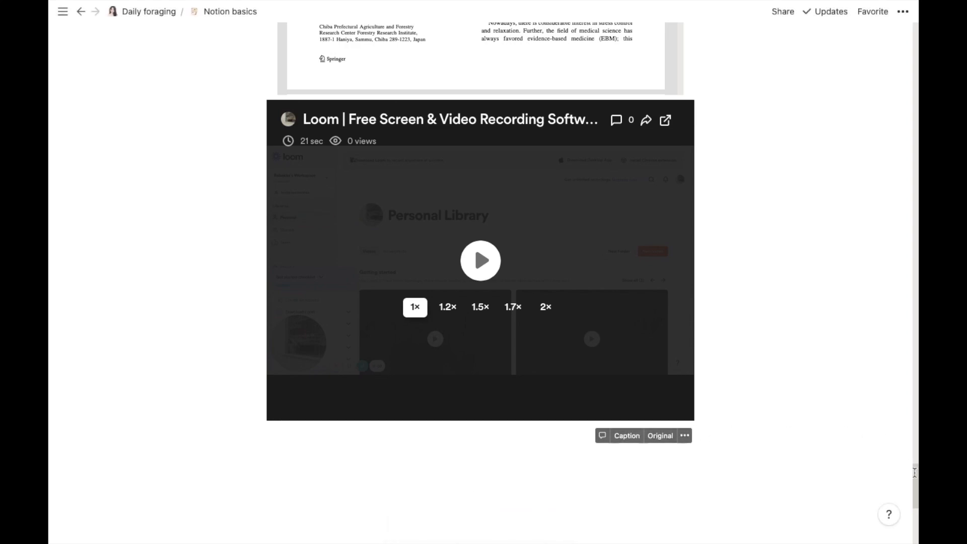
left_click_drag(916, 477, 916, 510)
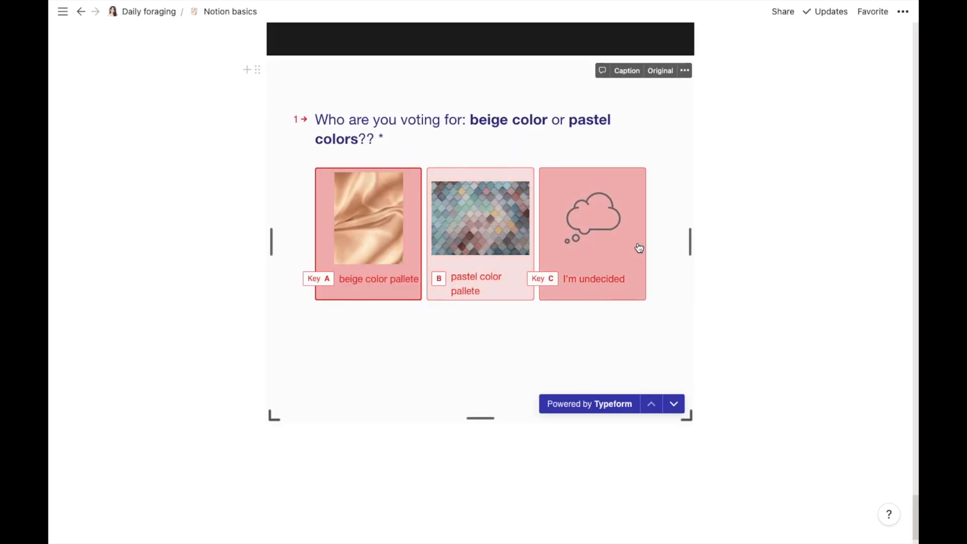
Step: Test the embedded poll by choosing pastel color pallete and Environment as answers
left_click(676, 403)
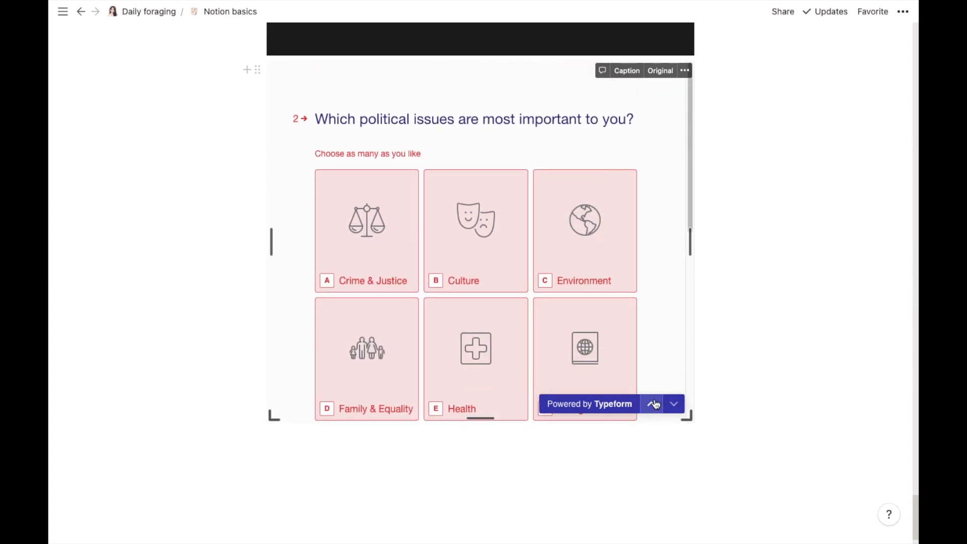
left_click(654, 403)
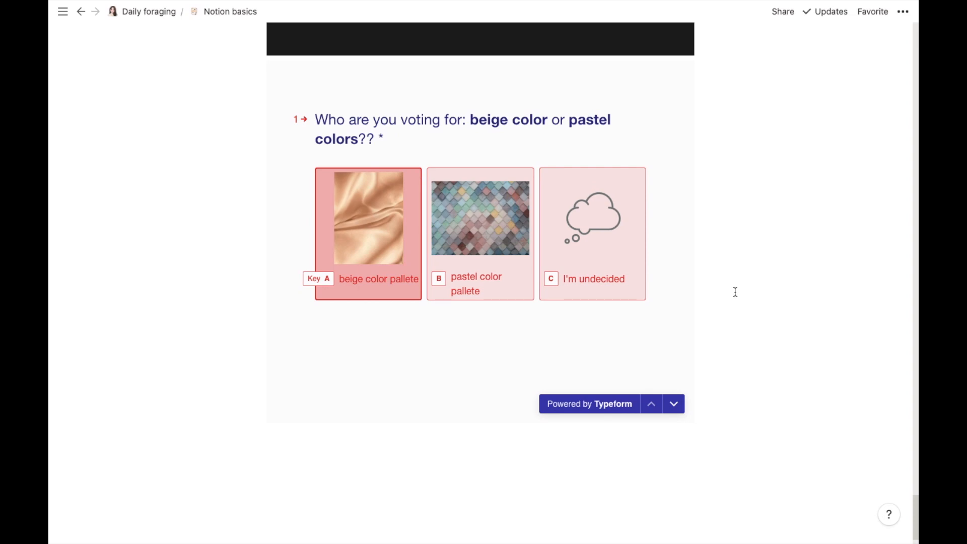
left_click(474, 262)
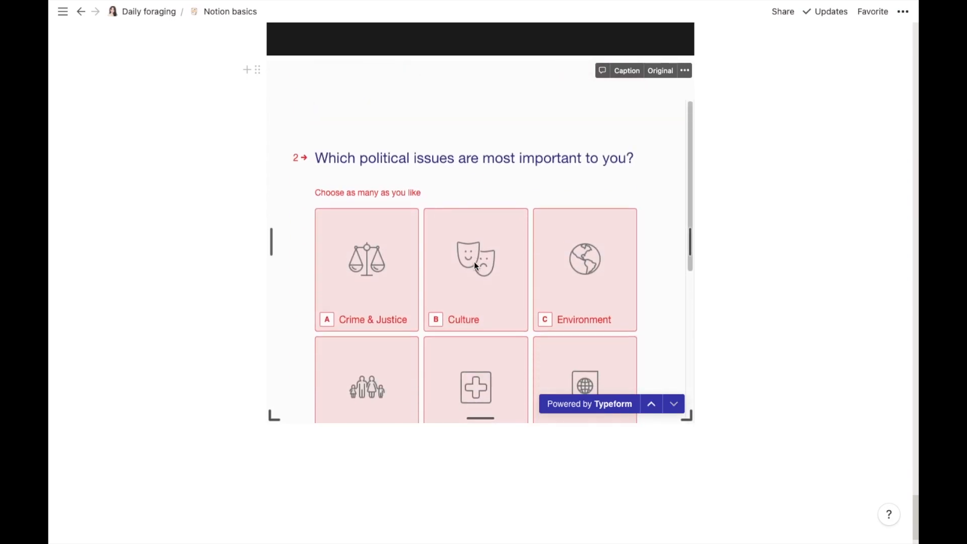
scroll(473, 261, "down", 1)
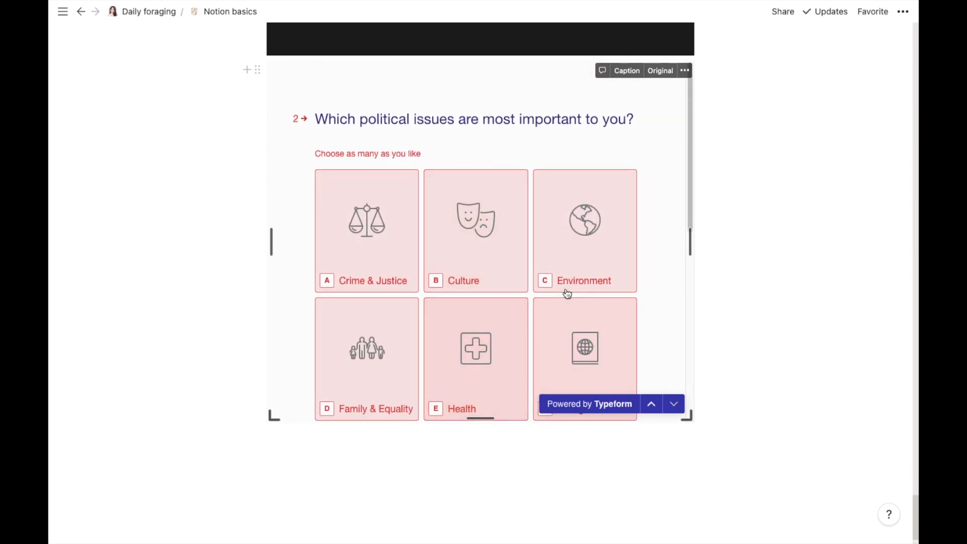
left_click(579, 272)
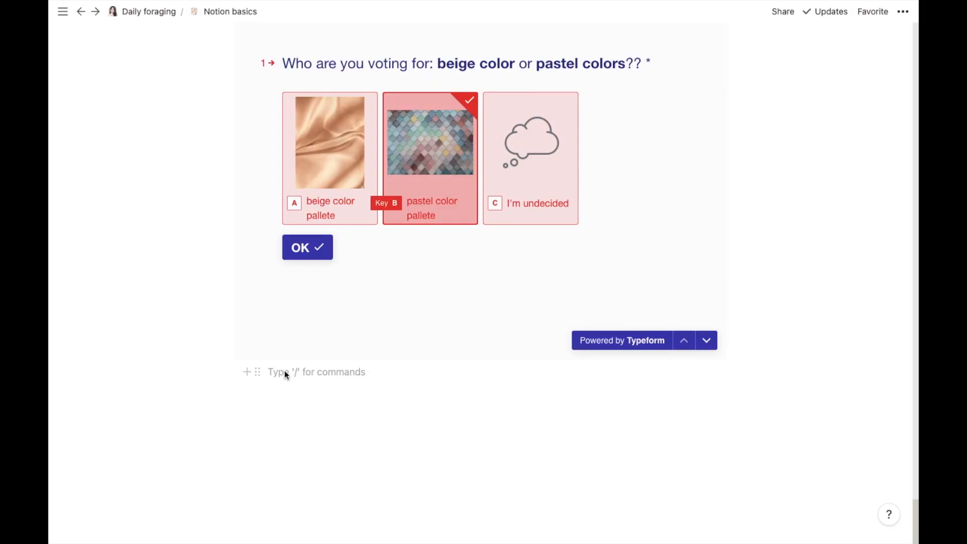
Step: Insert a Table of contents block below the Typeform embed
left_click(247, 372)
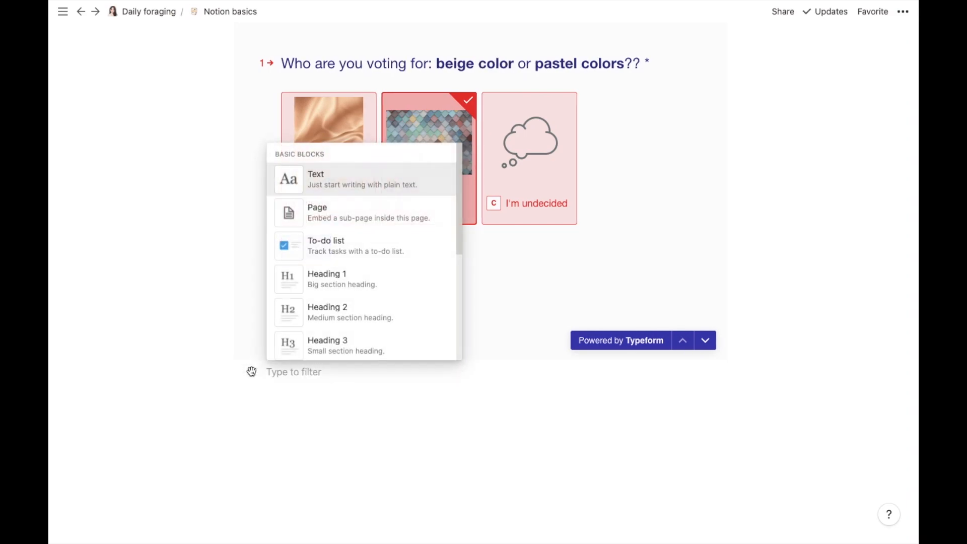
left_click_drag(455, 153, 458, 490)
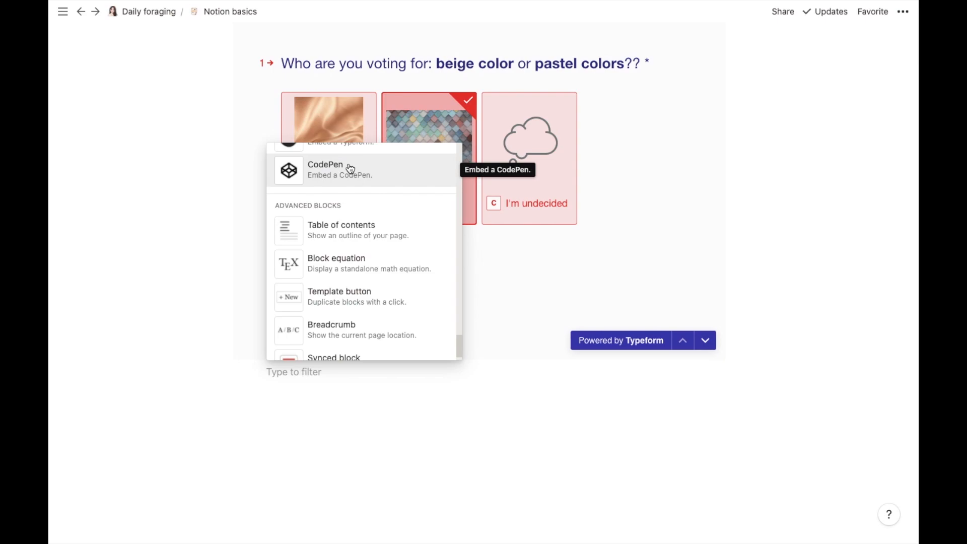
left_click(356, 231)
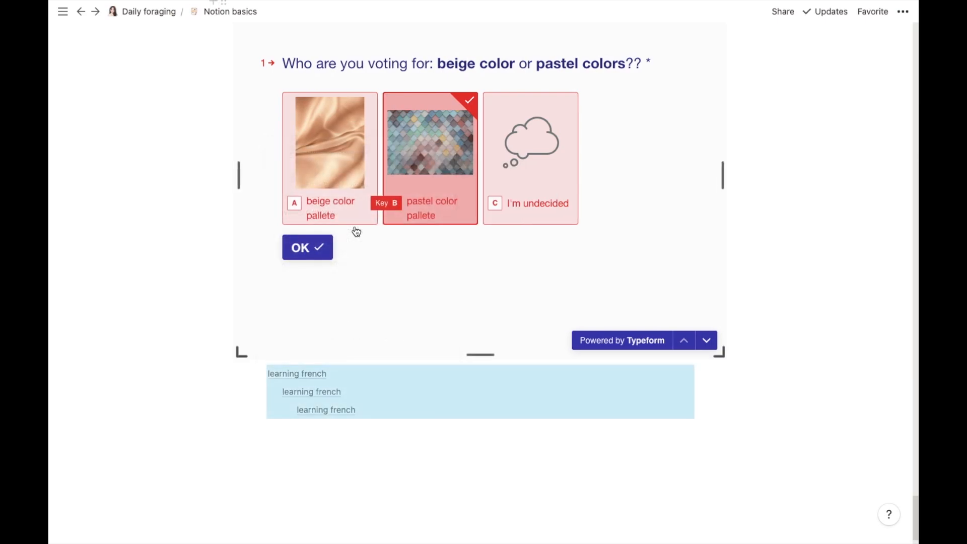
Step: Test the contents links by jumping to the first learning french heading and back
left_click(259, 439)
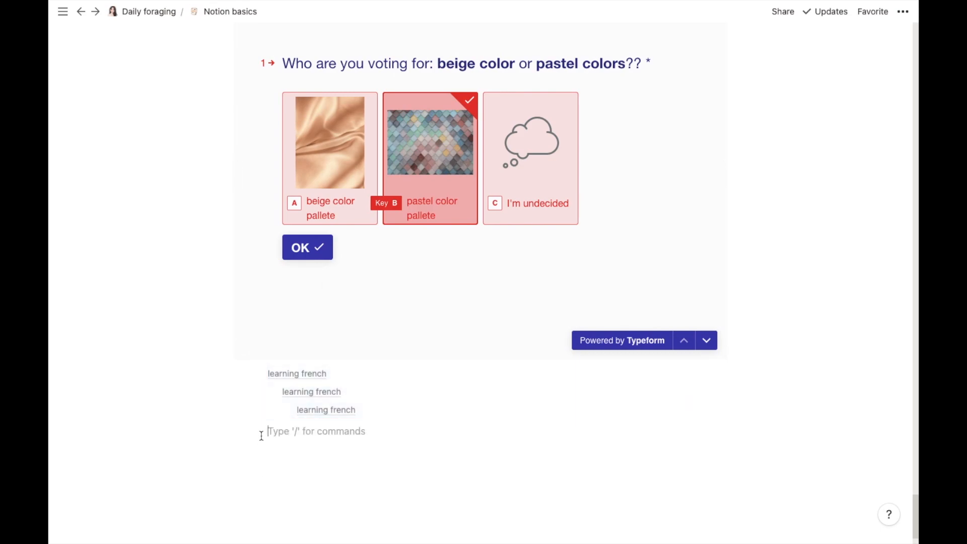
left_click(290, 378)
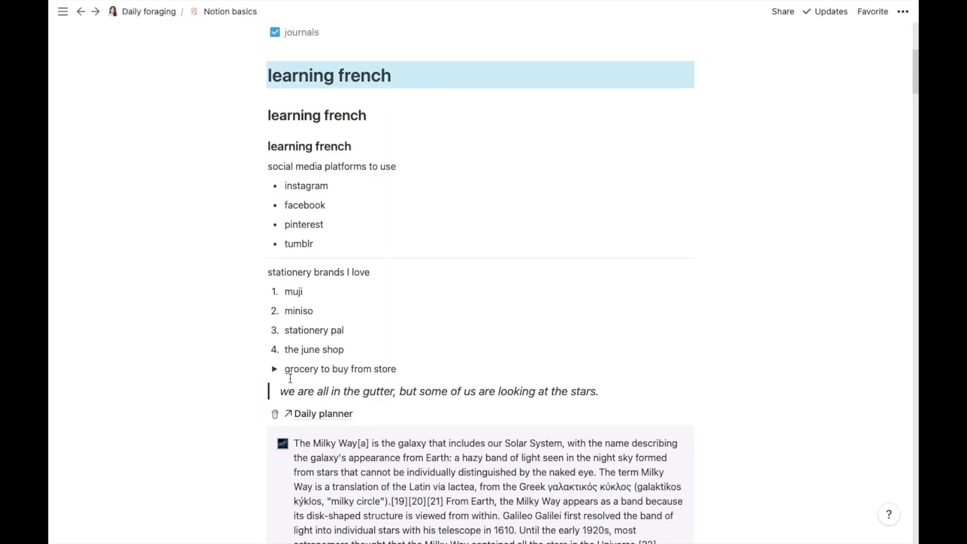
left_click_drag(916, 70, 915, 531)
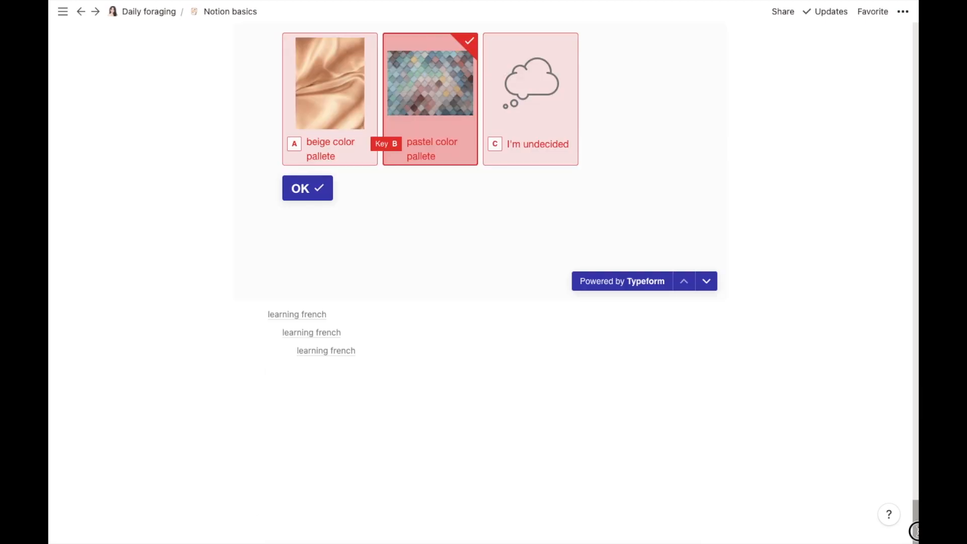
left_click(327, 332)
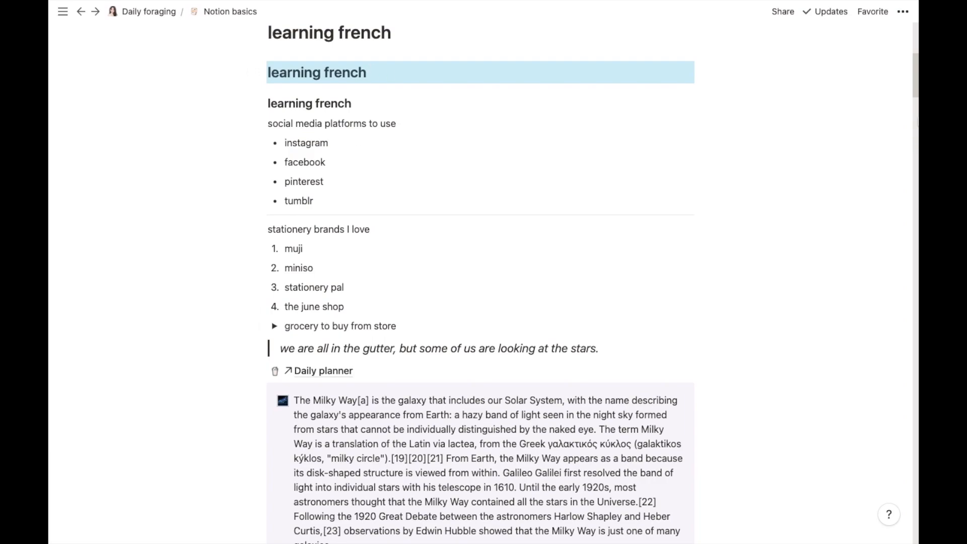
left_click_drag(915, 75, 913, 511)
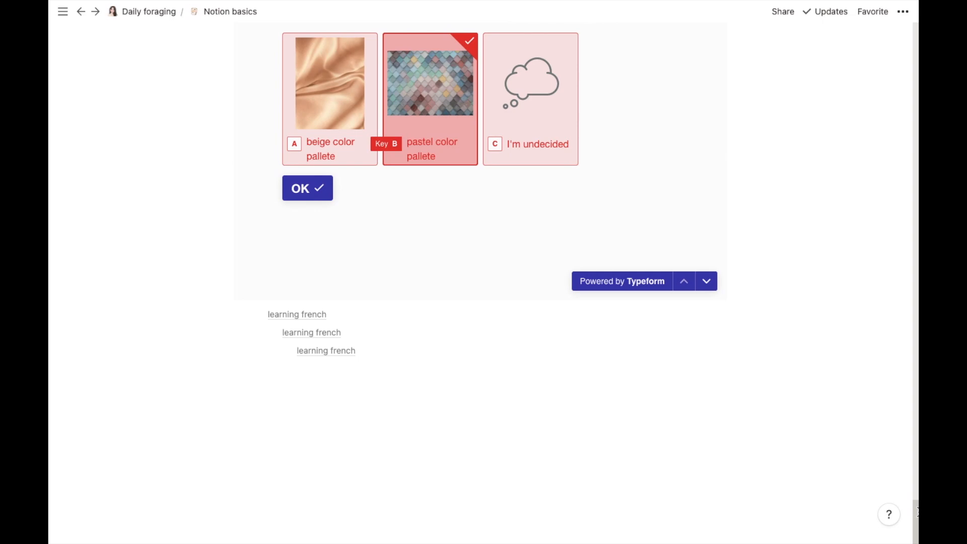
Step: On the Daily foraging page, insert a Table of contents block below Notion basics
left_click(148, 18)
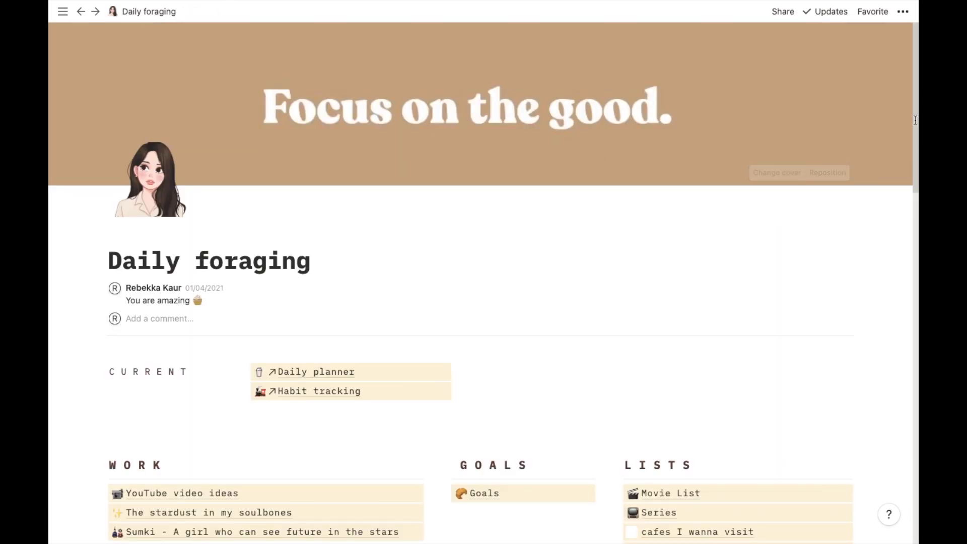
left_click_drag(915, 74, 915, 446)
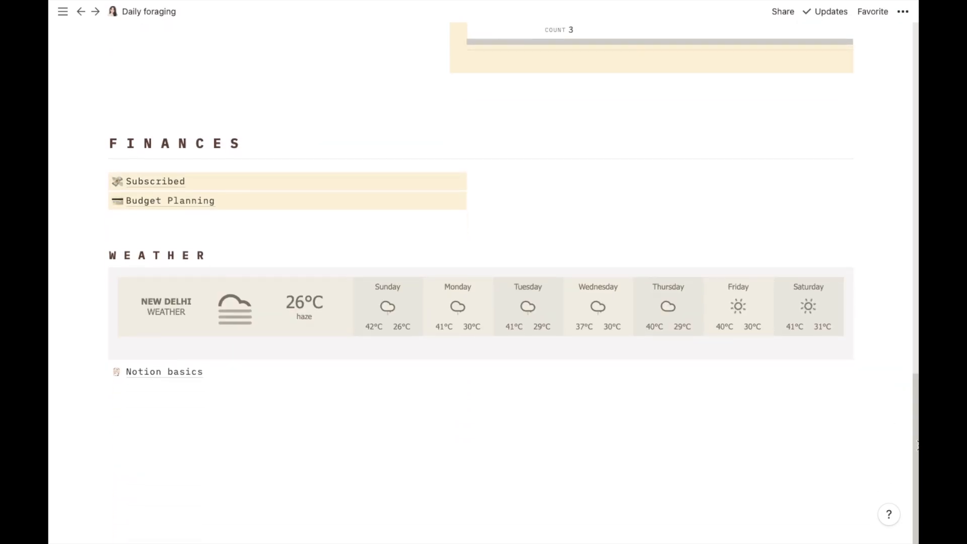
left_click(169, 402)
left_click(87, 391)
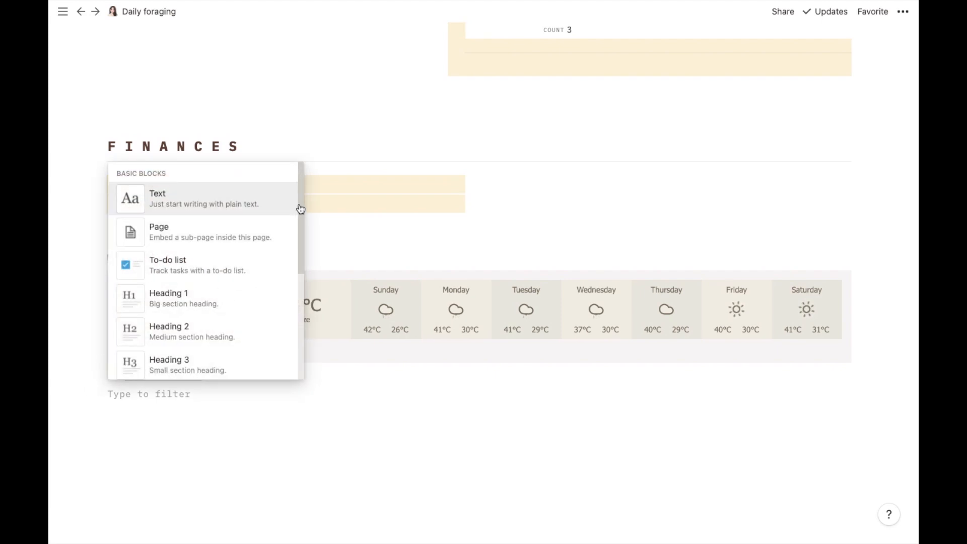
left_click_drag(300, 216, 304, 543)
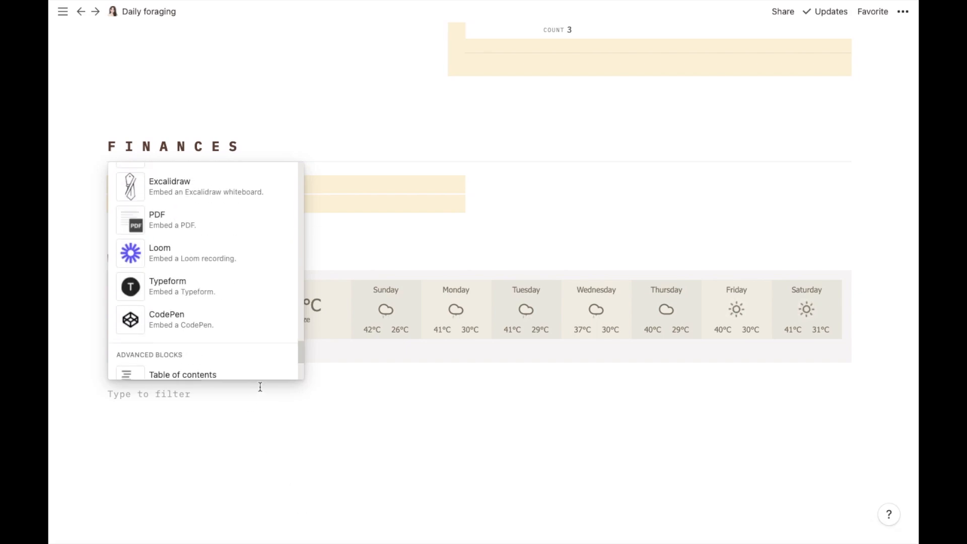
left_click_drag(299, 352, 298, 368)
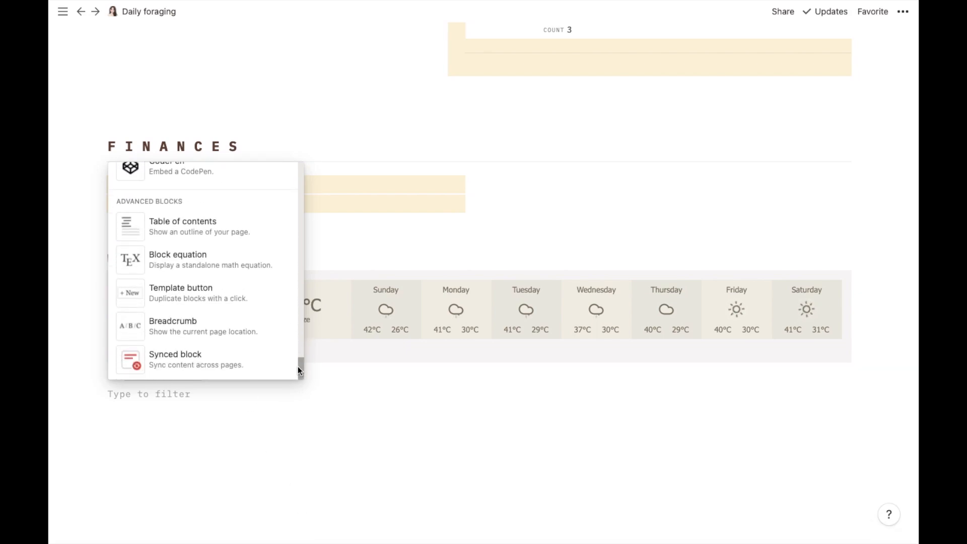
left_click(216, 228)
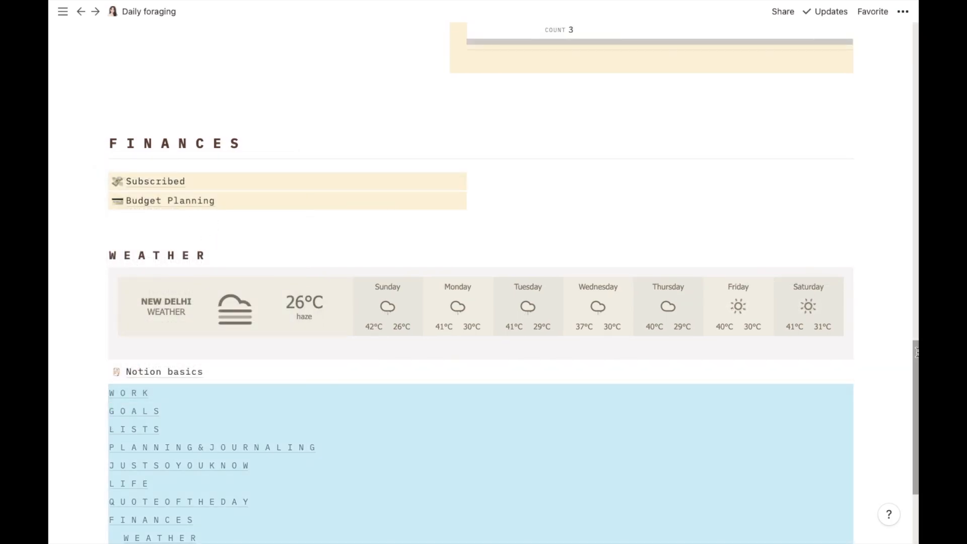
Step: Jump to the WORK section through the contents, then delete the table of contents block
left_click_drag(914, 356, 912, 436)
left_click(410, 453)
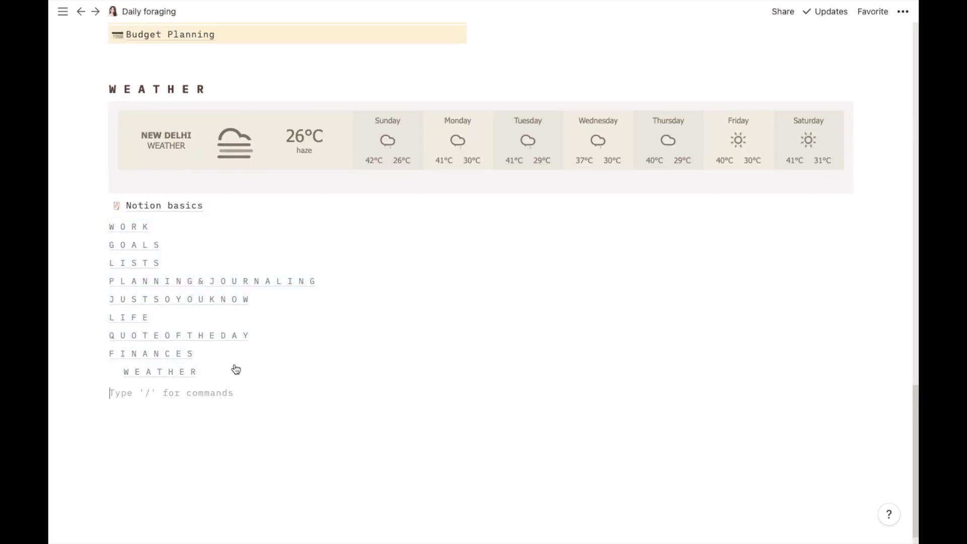
left_click(146, 228)
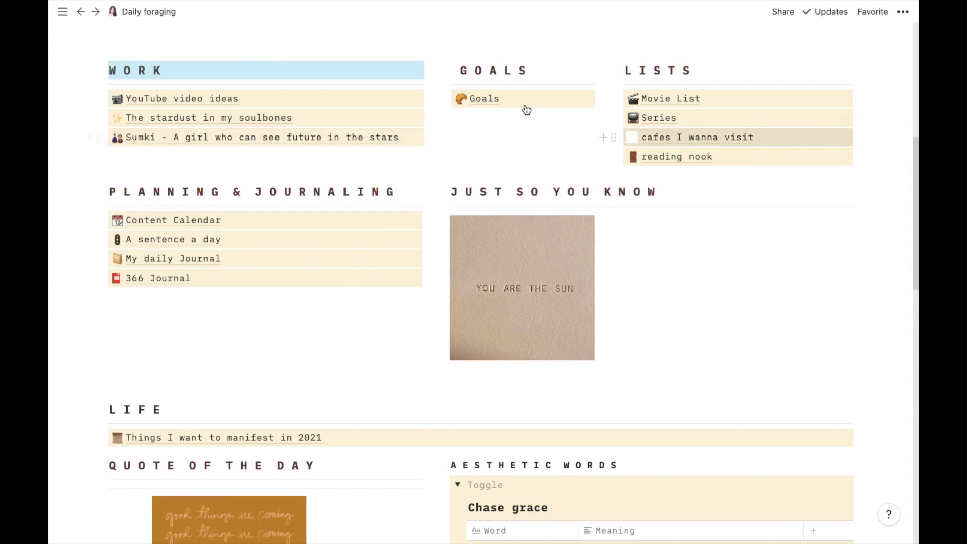
left_click_drag(913, 286, 915, 540)
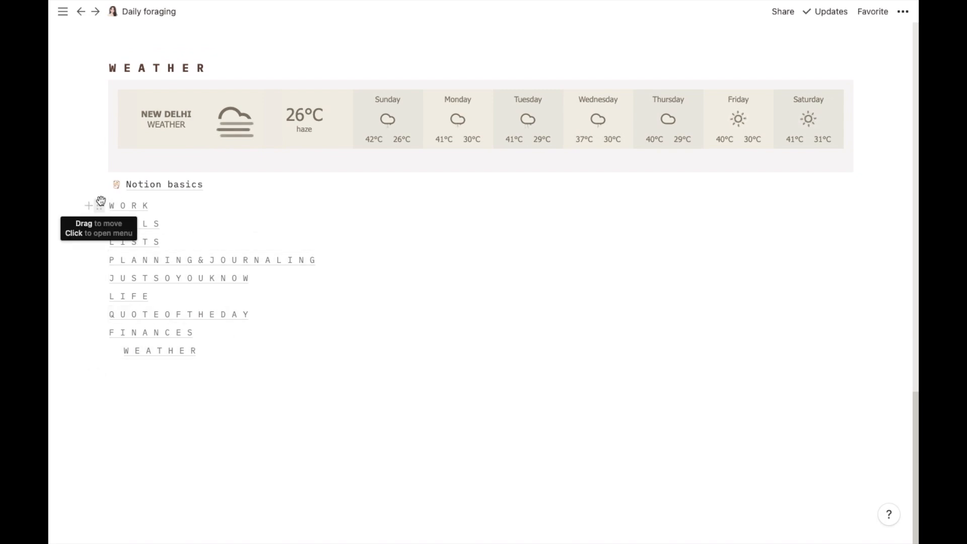
left_click(100, 201)
left_click(147, 161)
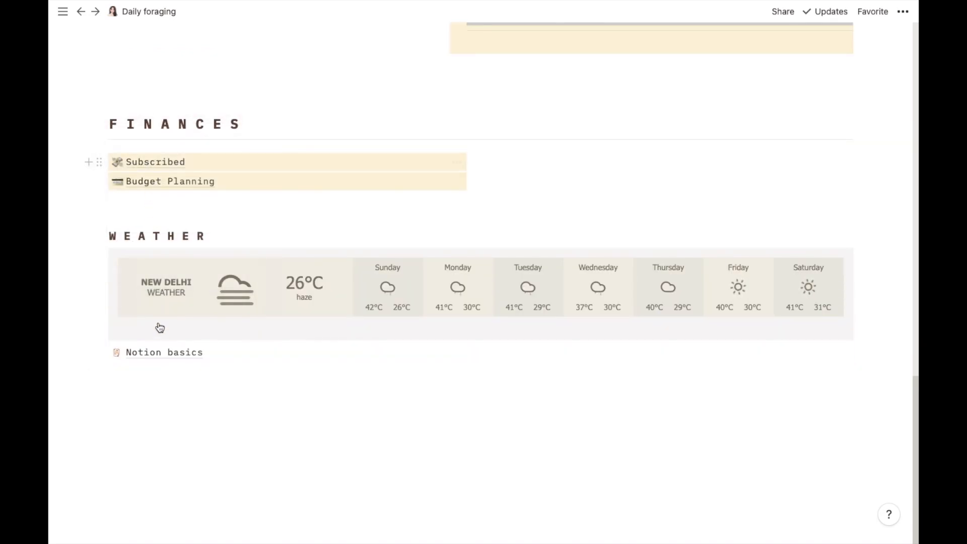
Step: Open Notion basics and add a block equation a^2 + b^2 = c^2 at the bottom
left_click(162, 353)
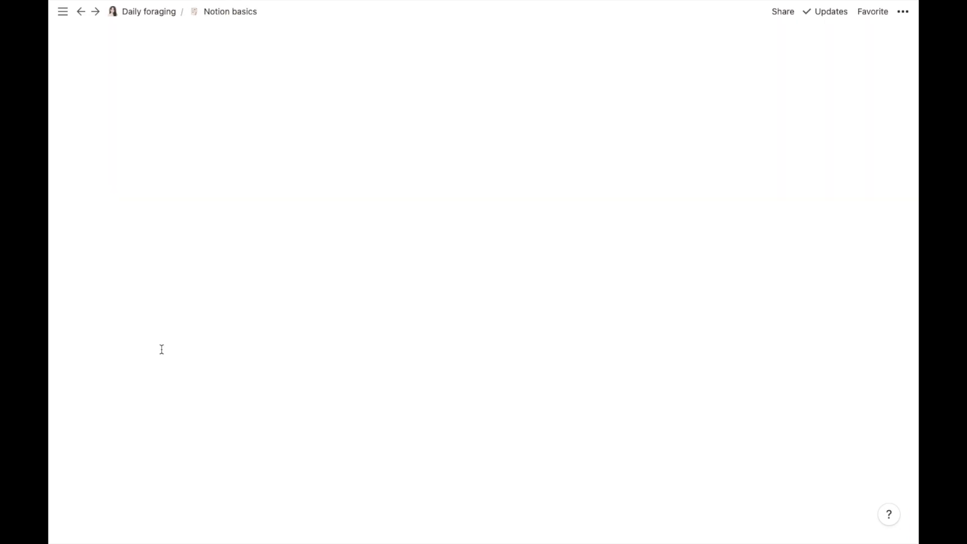
left_click_drag(915, 47, 227, 516)
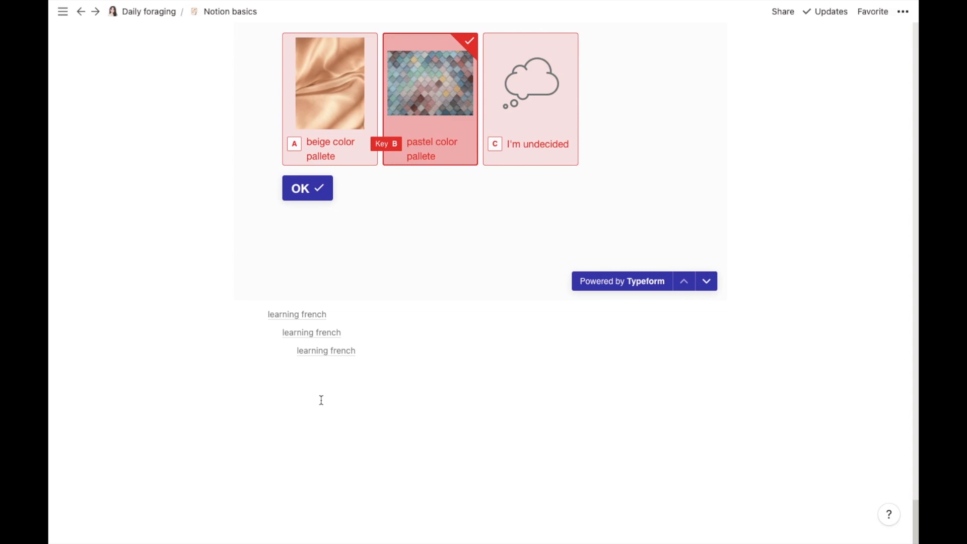
left_click(322, 400)
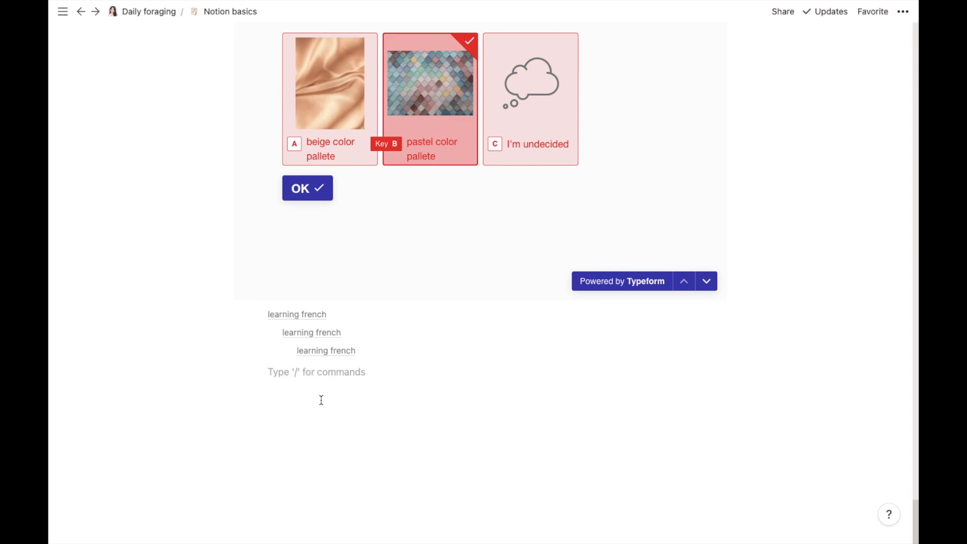
left_click(245, 373)
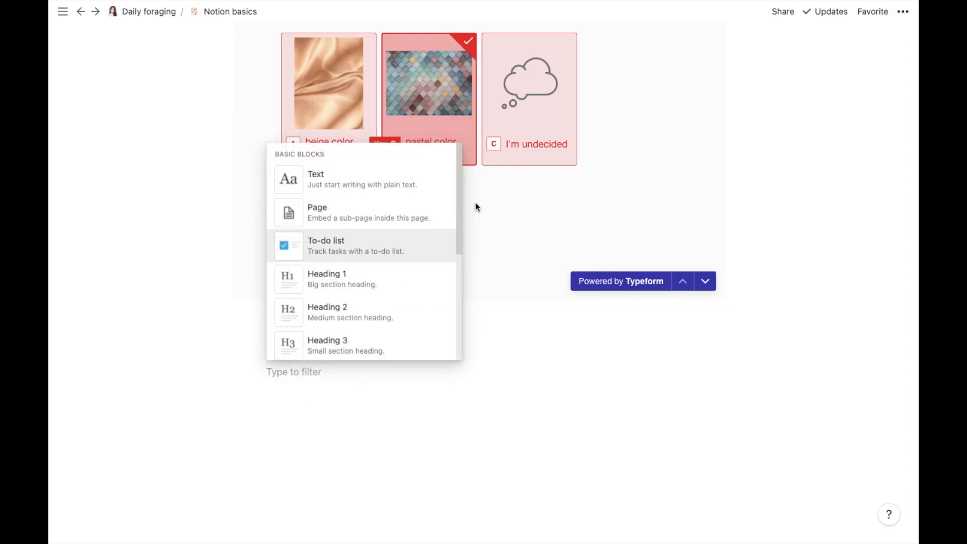
left_click_drag(458, 165, 467, 522)
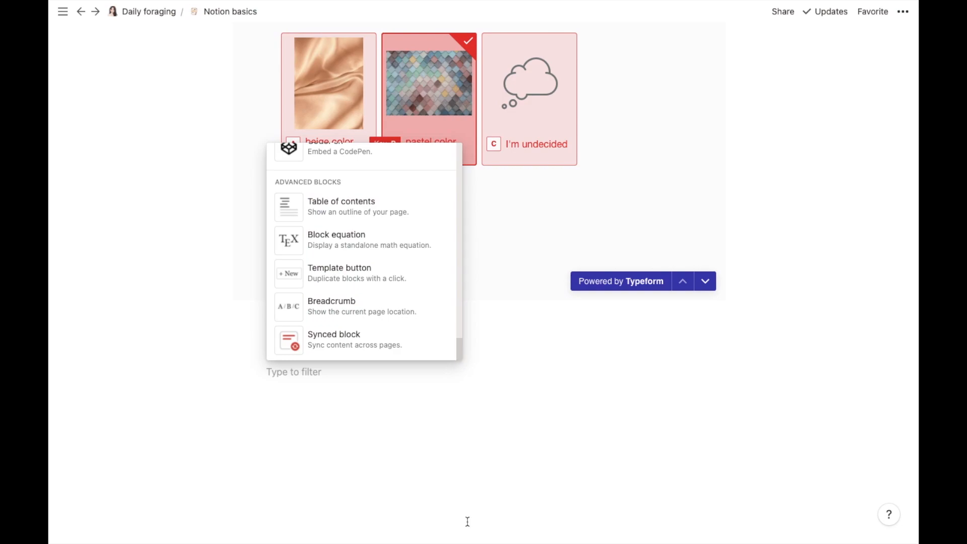
left_click(343, 247)
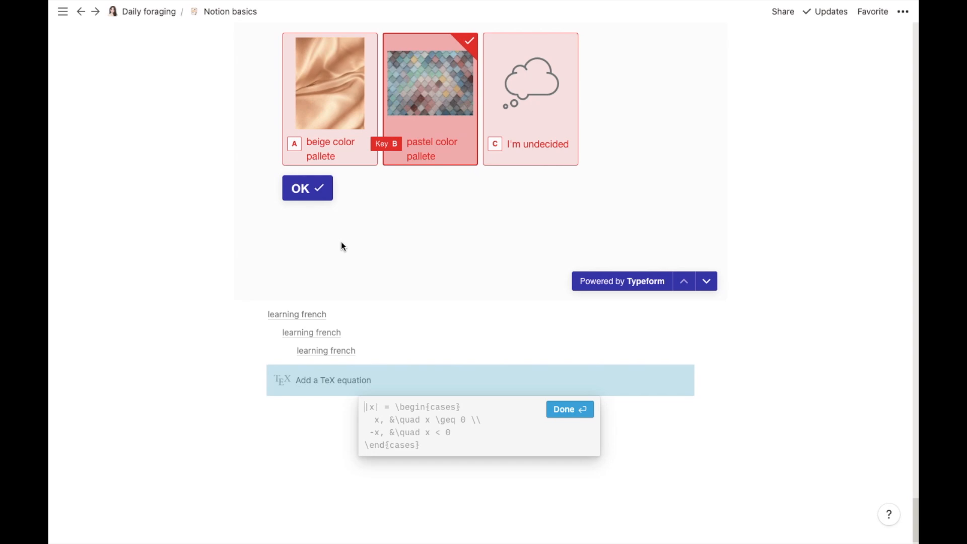
type("a^")
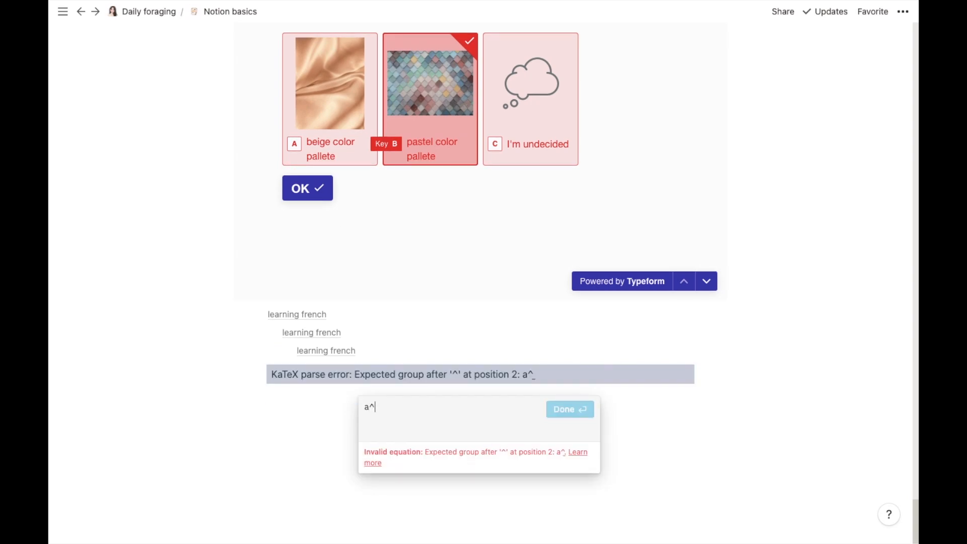
type("2 +")
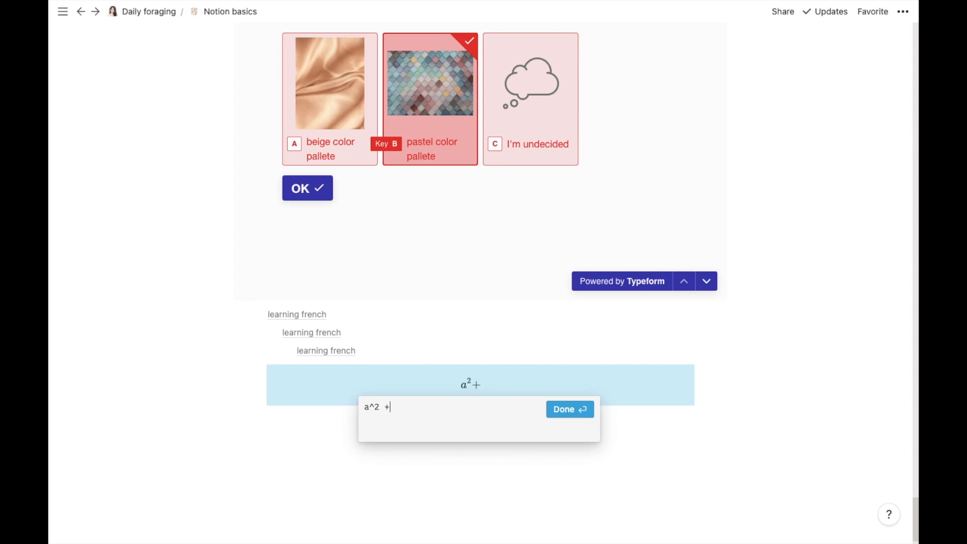
type(" b^2 = c^2")
left_click(554, 407)
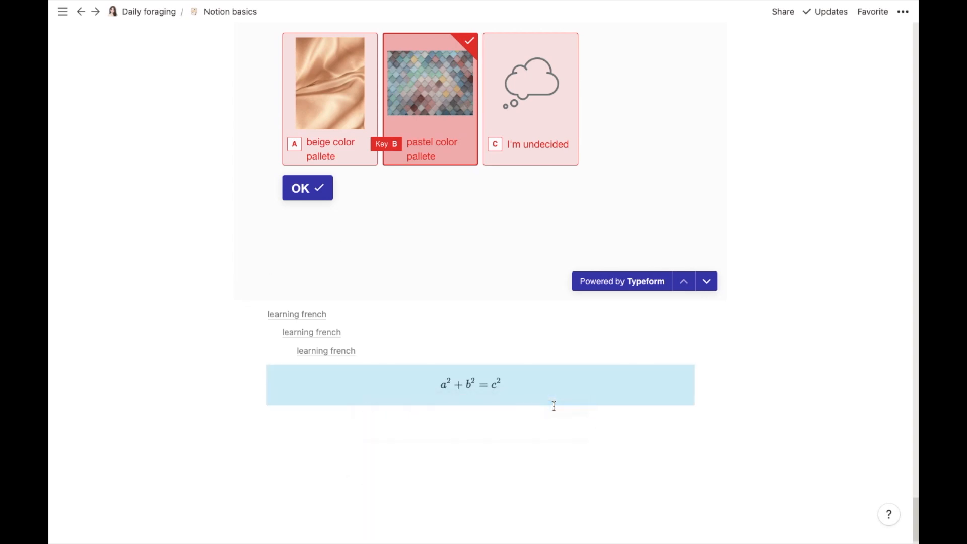
left_click(475, 435)
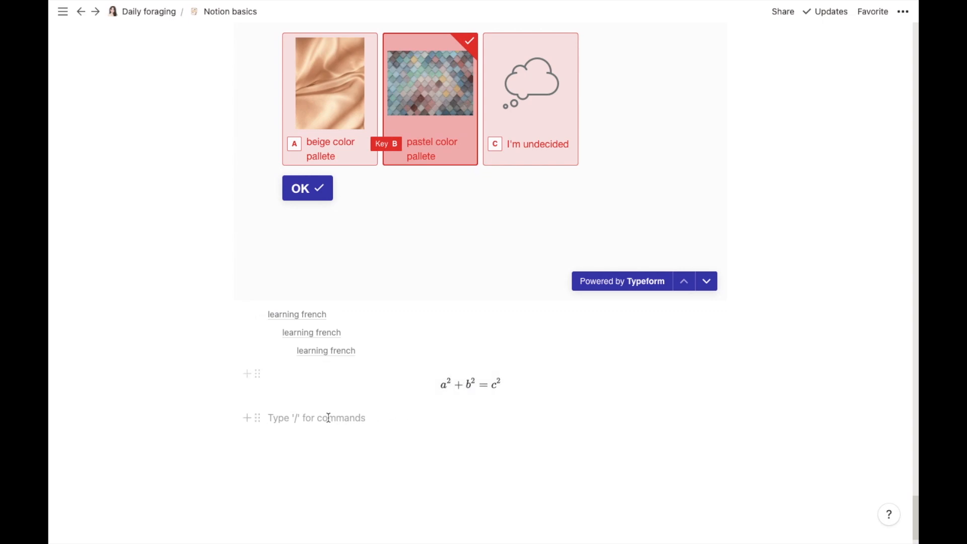
Step: Insert a Template button block below the equation and select its name for editing
left_click(246, 417)
left_click_drag(458, 250, 458, 543)
left_click_drag(461, 363, 459, 424)
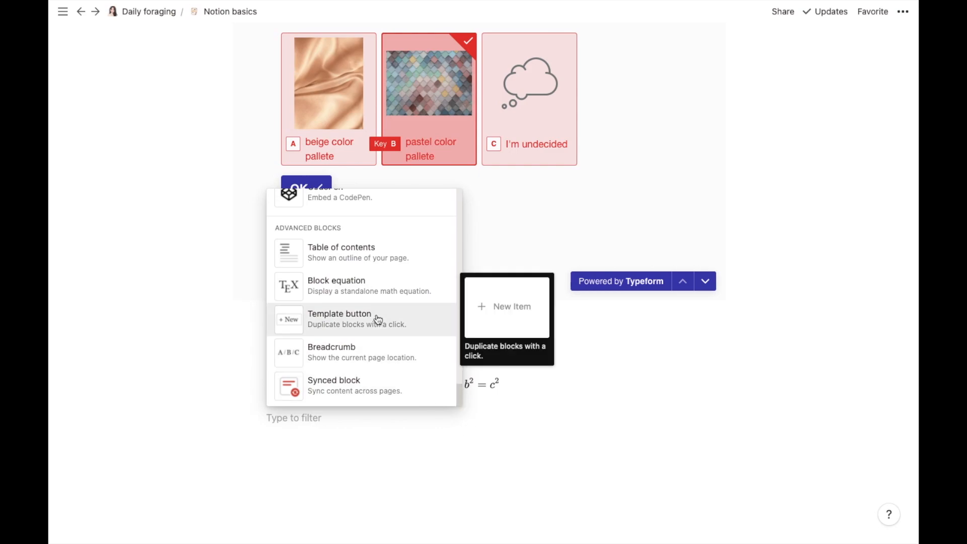
left_click(379, 320)
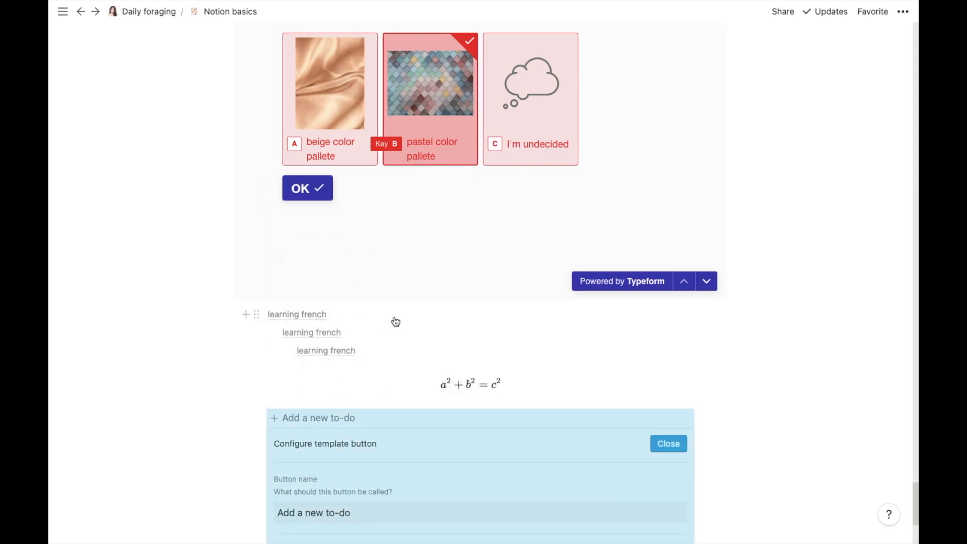
scroll(915, 512, "down", 5)
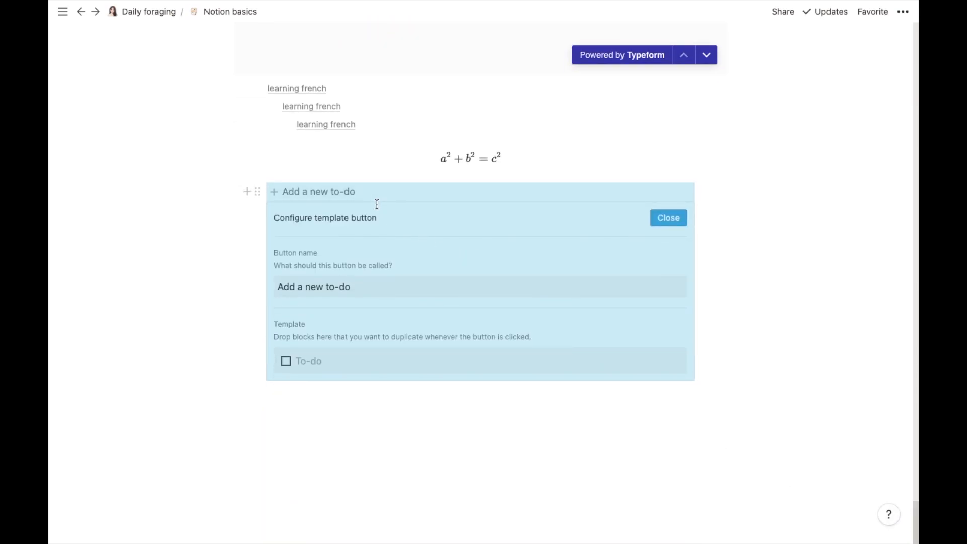
left_click(392, 283)
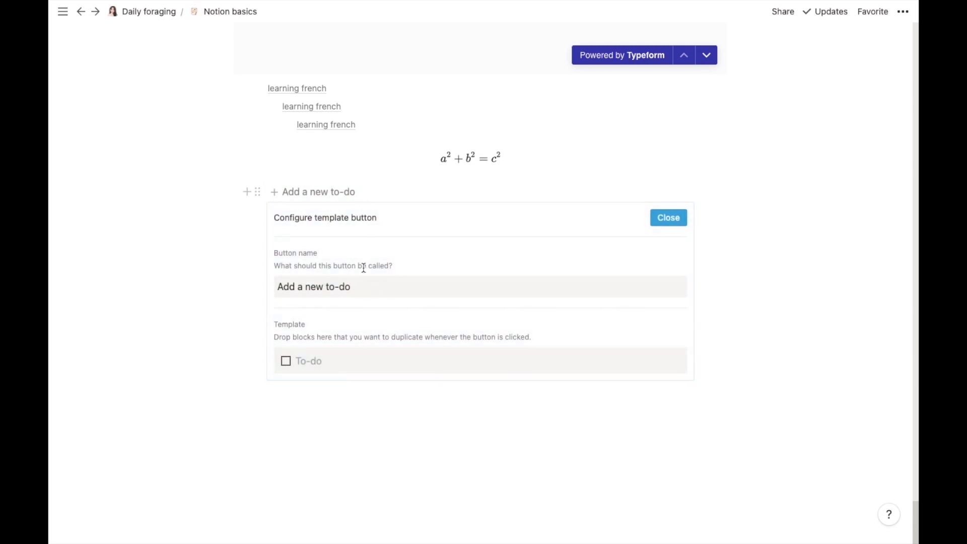
triple_click(361, 290)
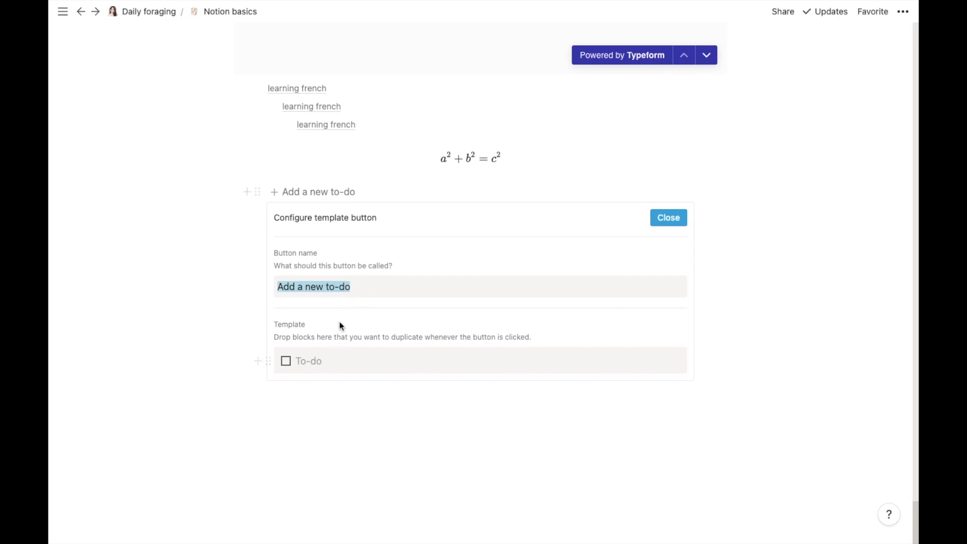
key("Escape")
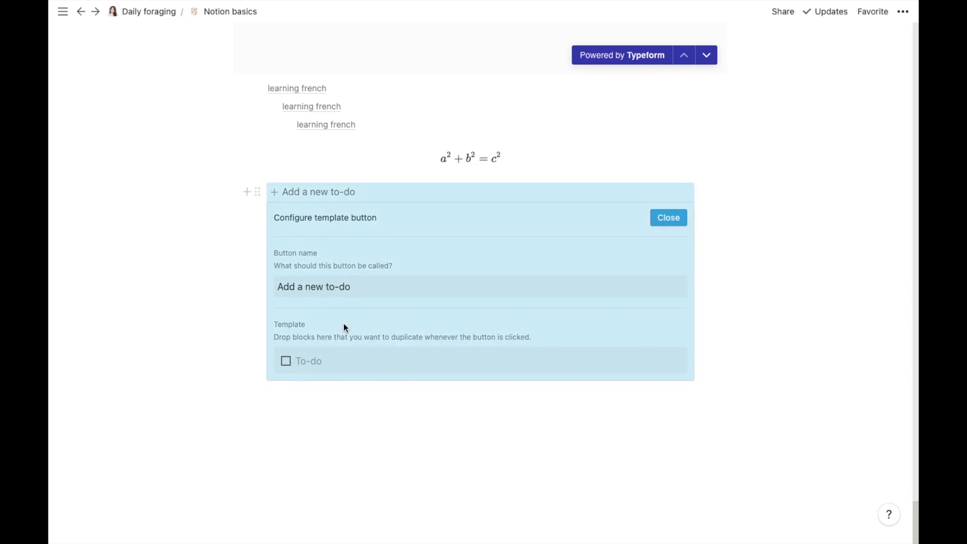
left_click(358, 285)
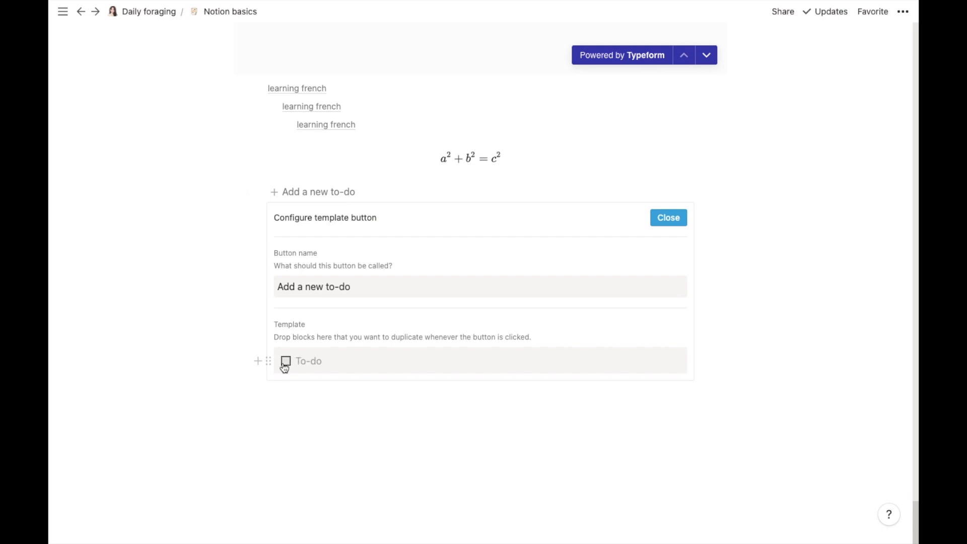
Step: Replace the template's To-do with a bulleted list item and name the button 'Add things to buy'
left_click(262, 361)
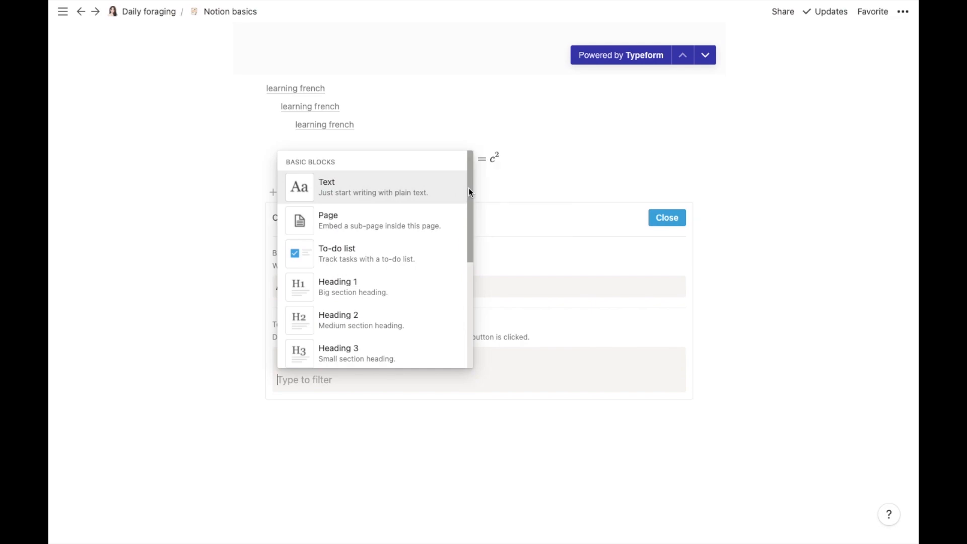
left_click_drag(469, 187, 469, 246)
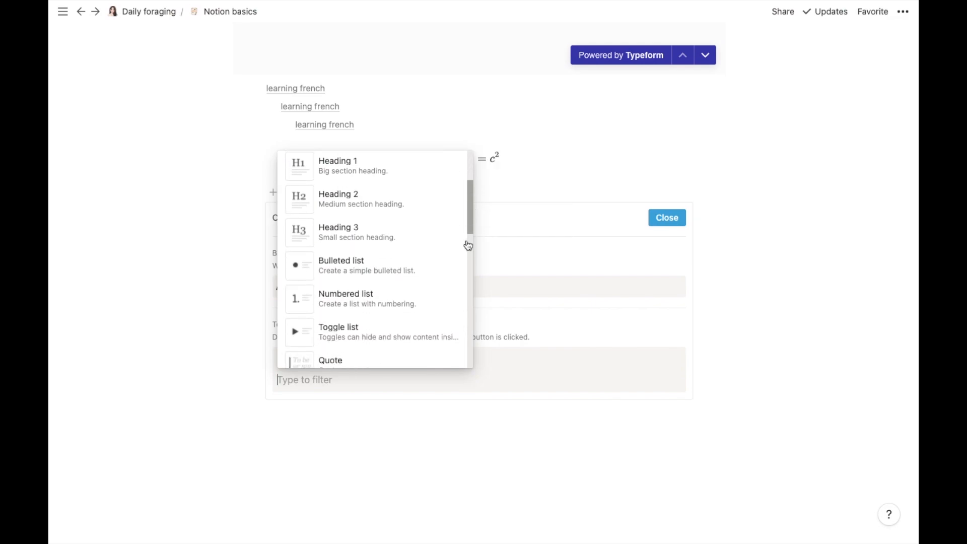
left_click(367, 262)
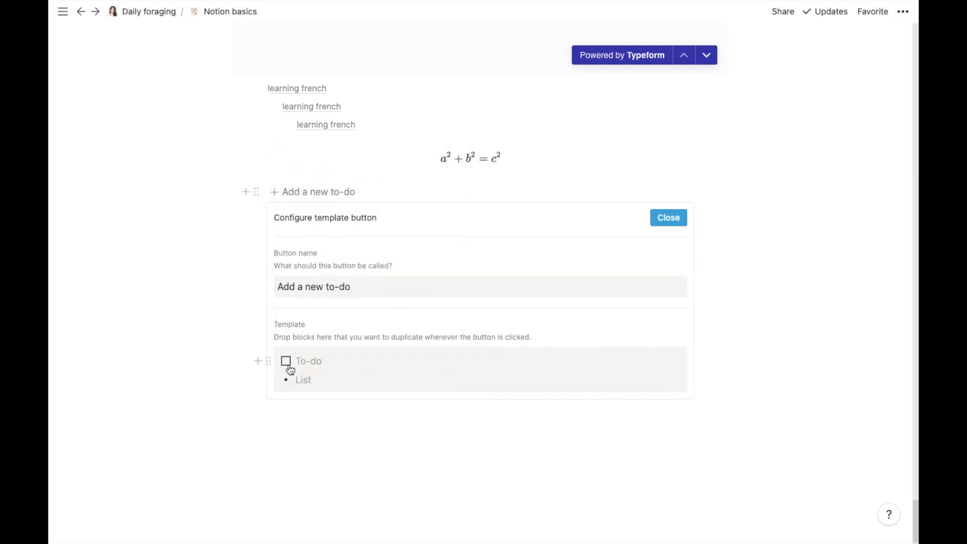
left_click(269, 361)
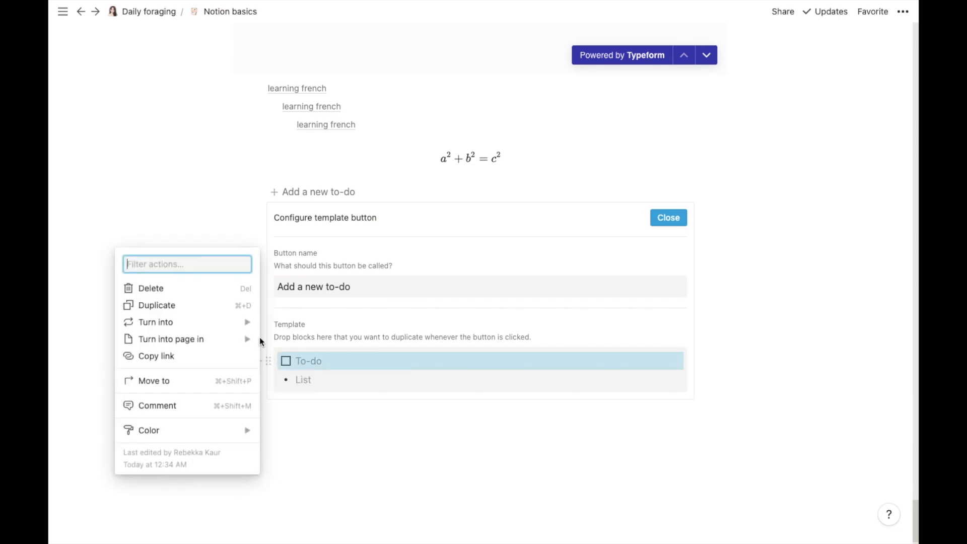
left_click(221, 289)
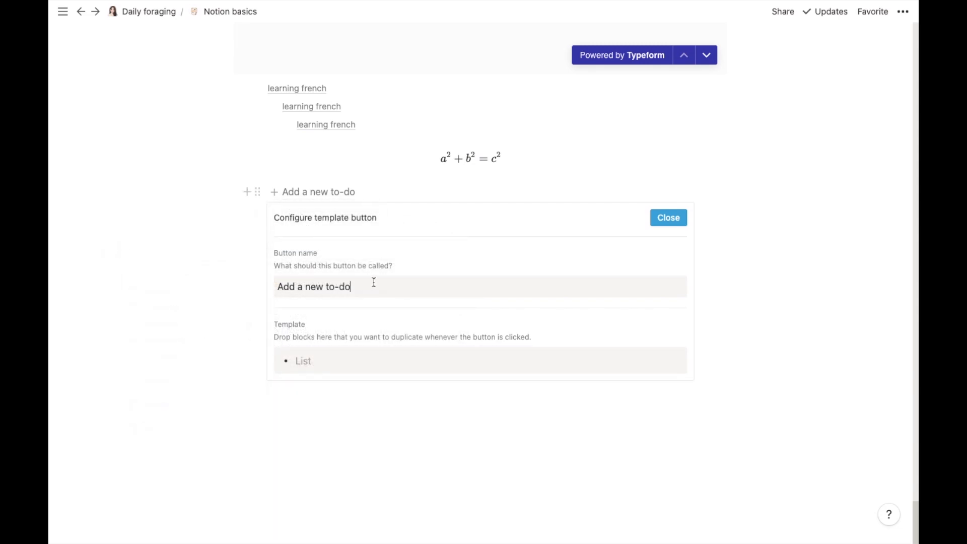
key("BackSpace")
key("BackSpace")
key("BackSpace")
key("BackSpace")
key("BackSpace")
key("BackSpace")
key("BackSpace")
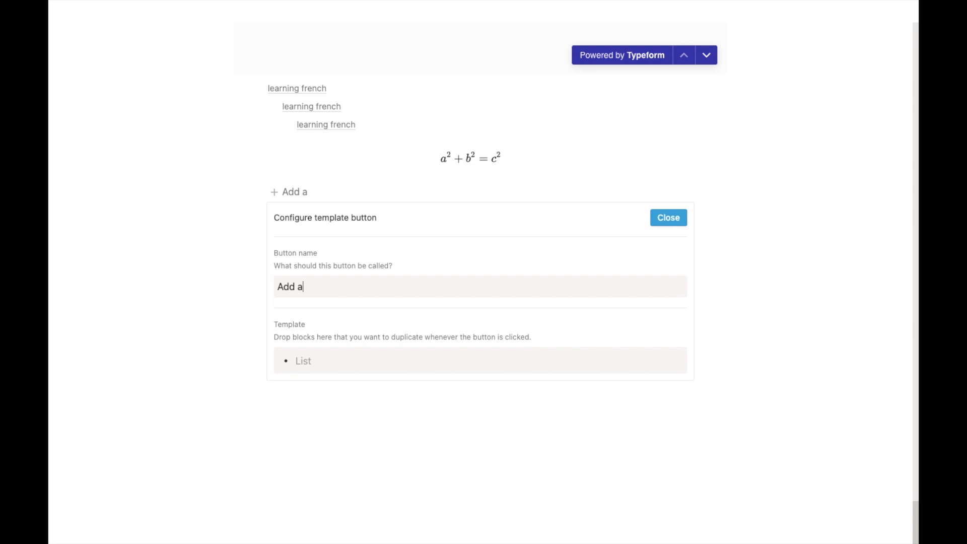
type("things to buy")
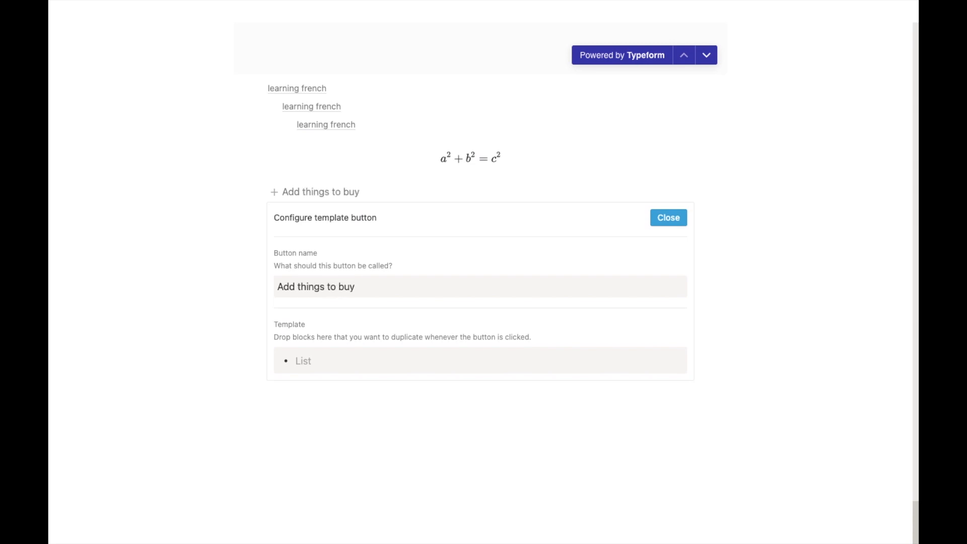
left_click(663, 226)
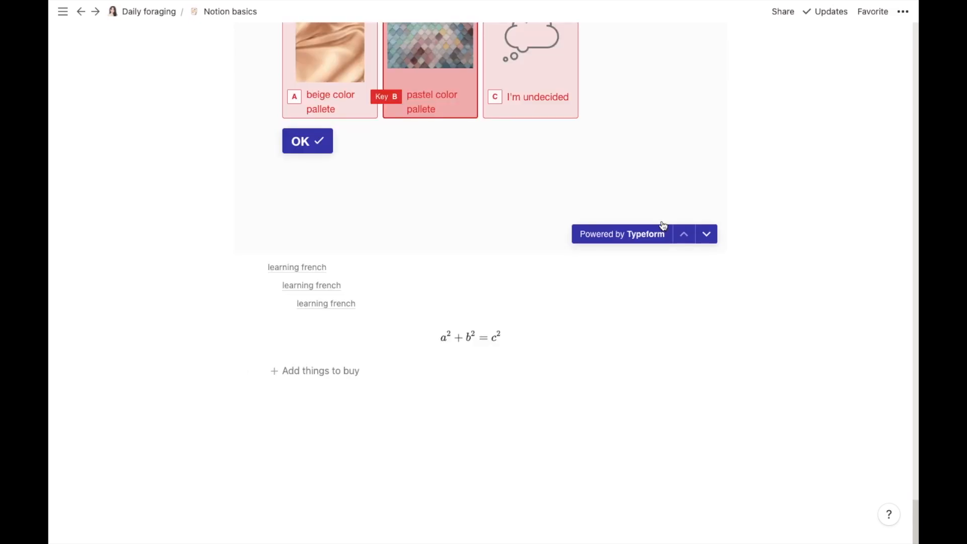
Step: Use the new button to insert five empty bulleted list items
left_click(299, 377)
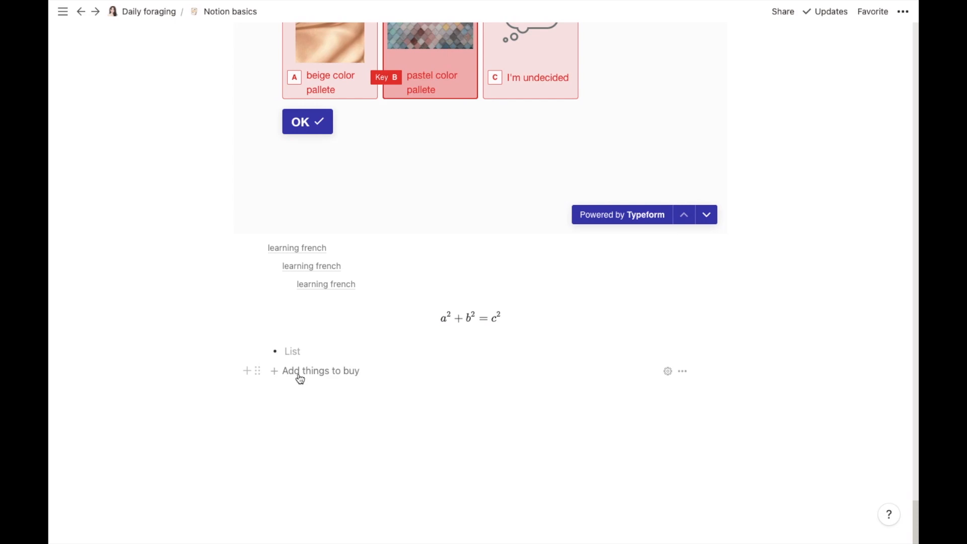
left_click(300, 376)
left_click(300, 390)
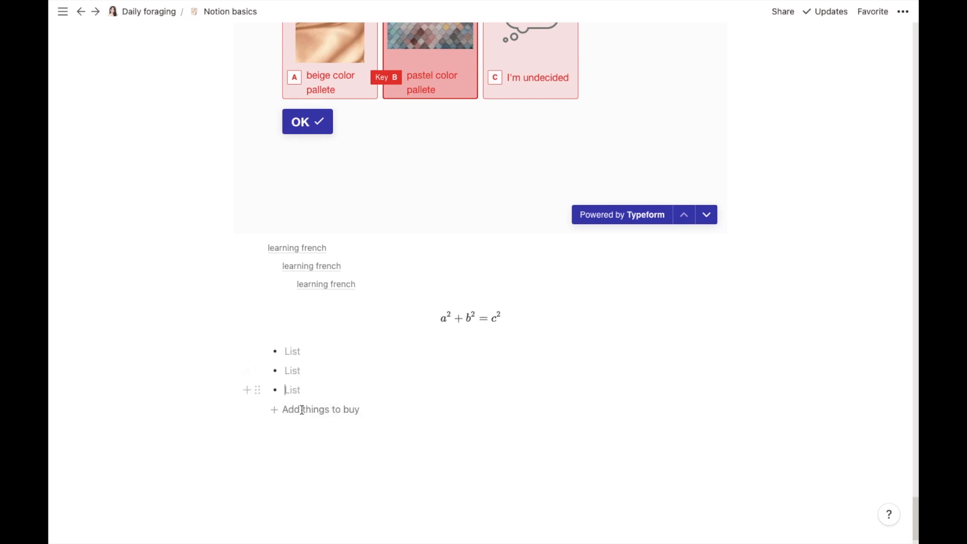
left_click(302, 409)
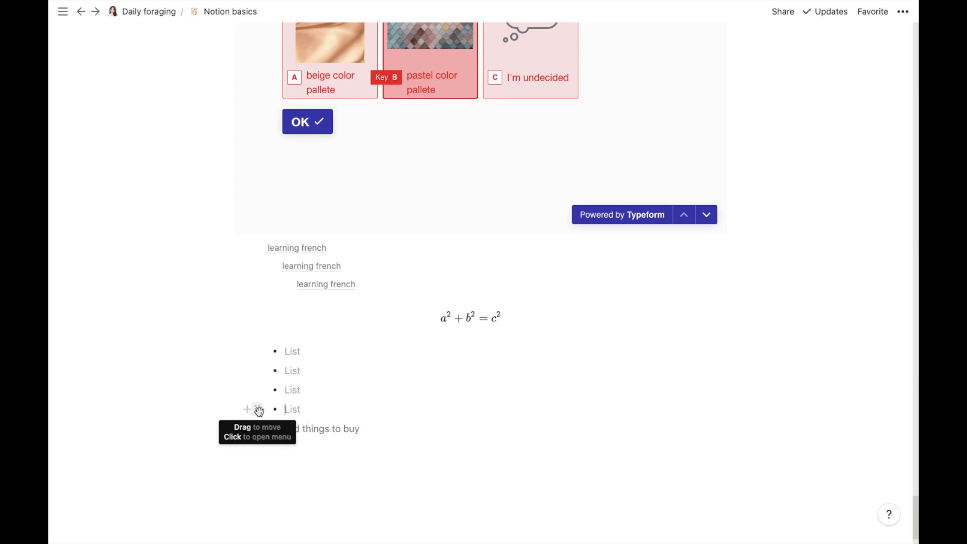
left_click(258, 411)
left_click(305, 429)
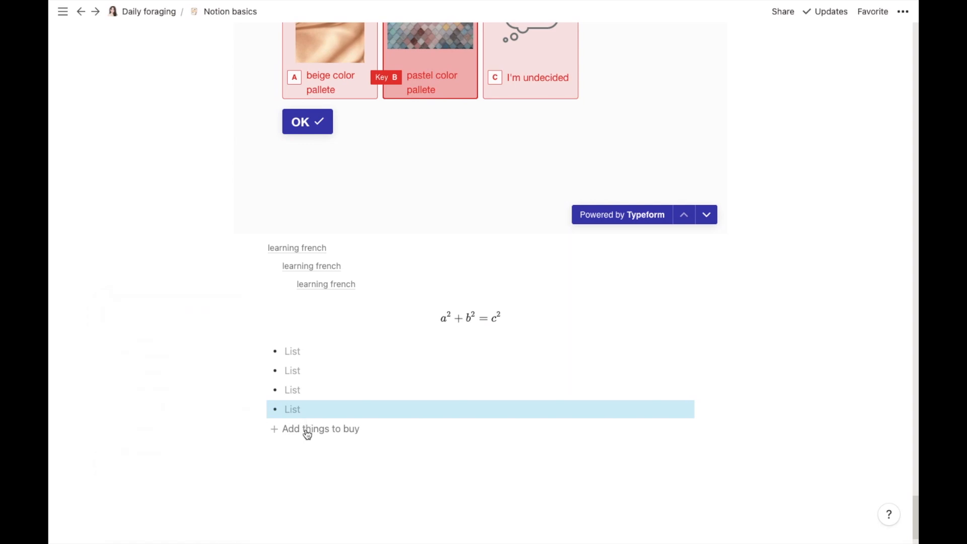
left_click(303, 429)
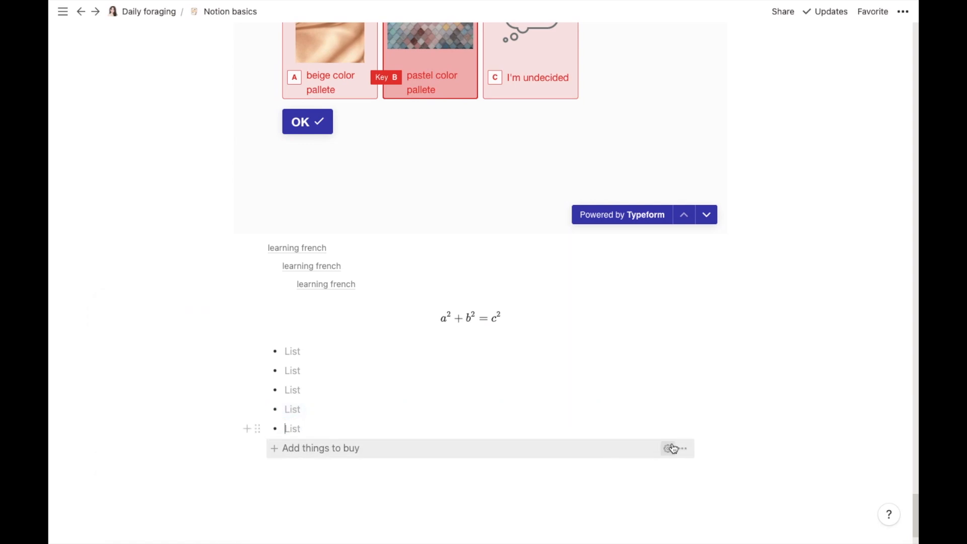
Step: Rename the button to 'add things to - do' and swap its List template block for a To-do
left_click(668, 448)
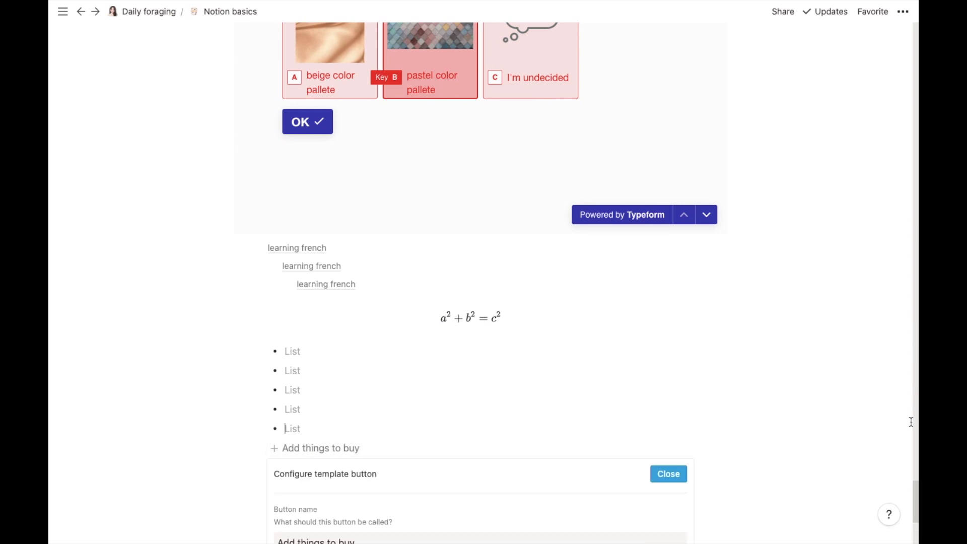
left_click_drag(916, 494, 915, 518)
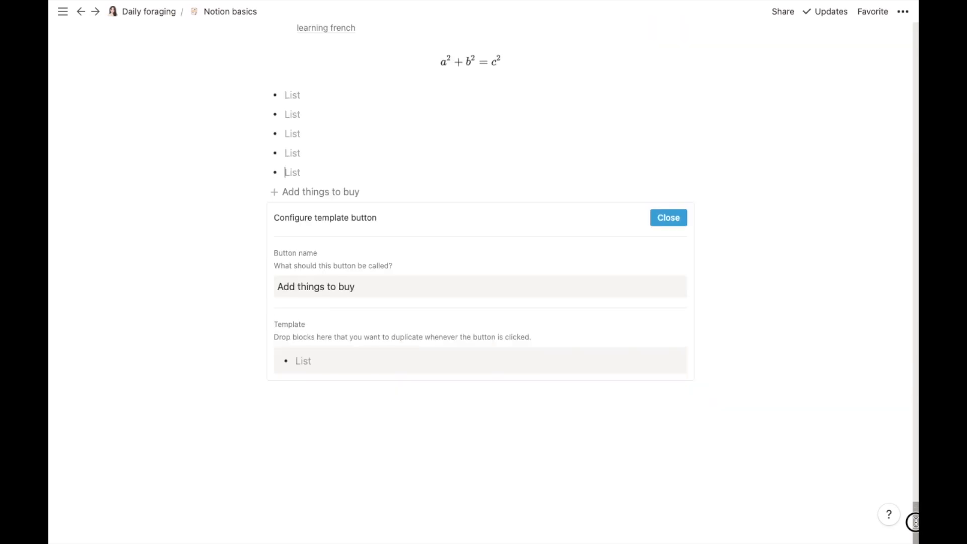
triple_click(374, 290)
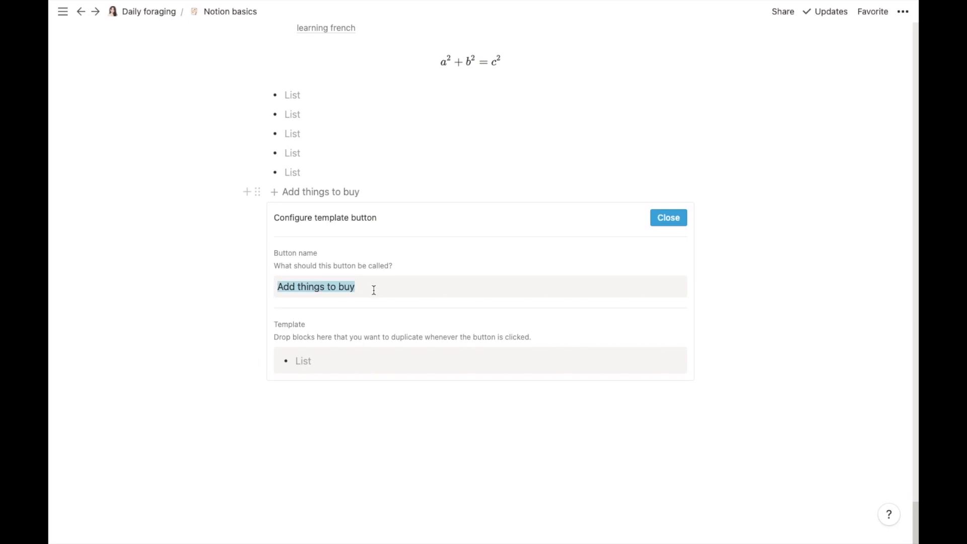
key("BackSpace")
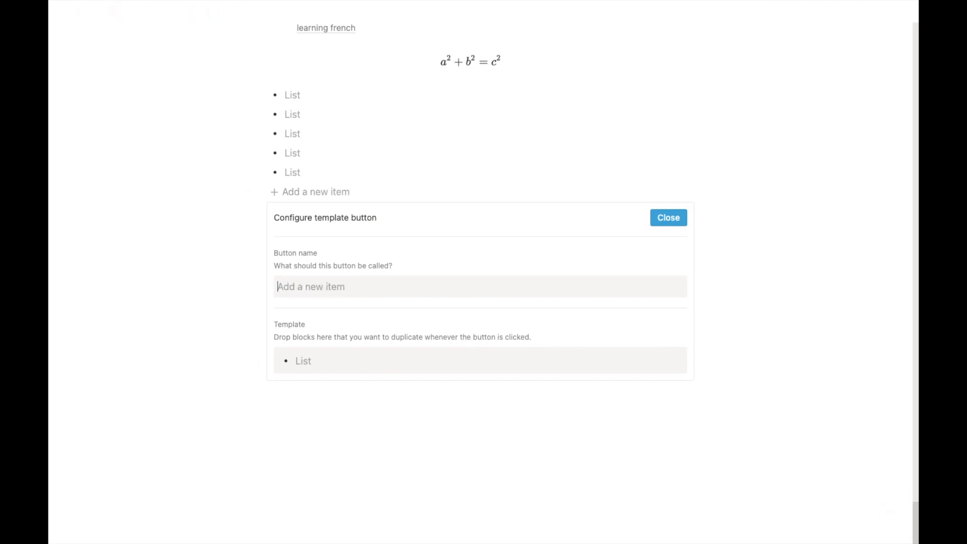
type("ad")
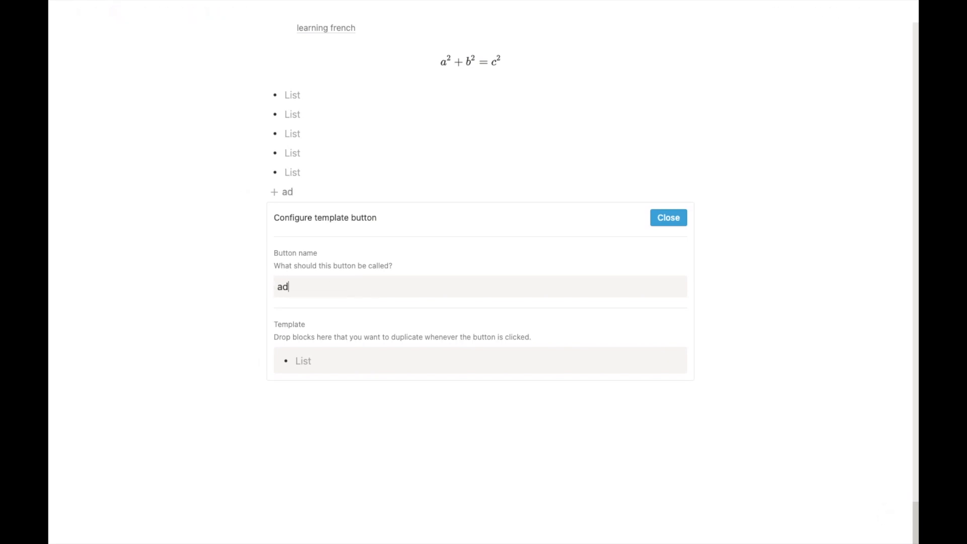
type("d things ")
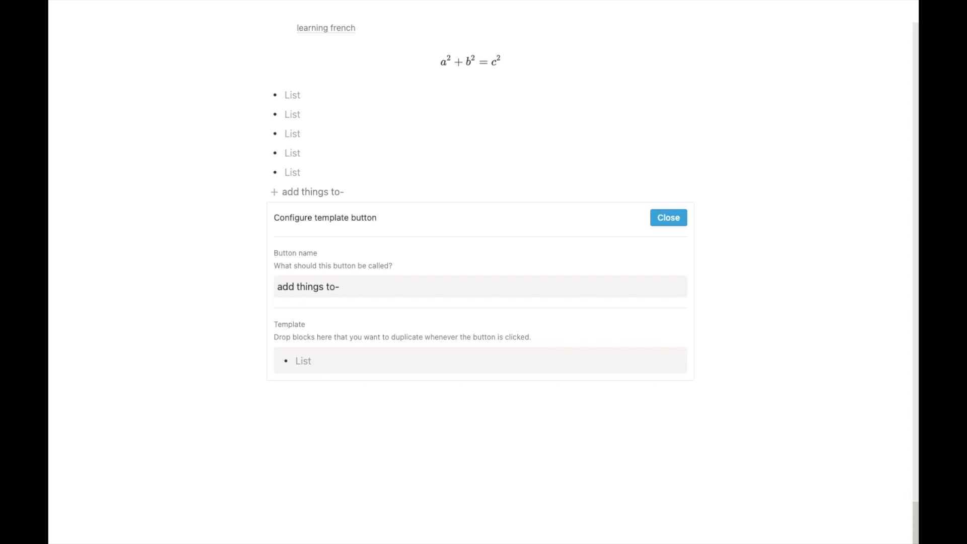
type("to - do")
left_click(259, 360)
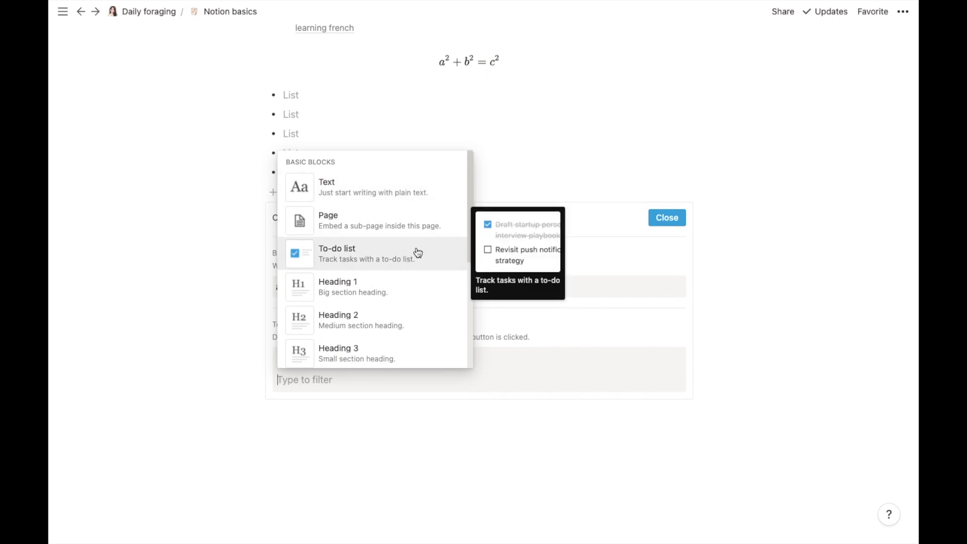
left_click(418, 253)
left_click(267, 361)
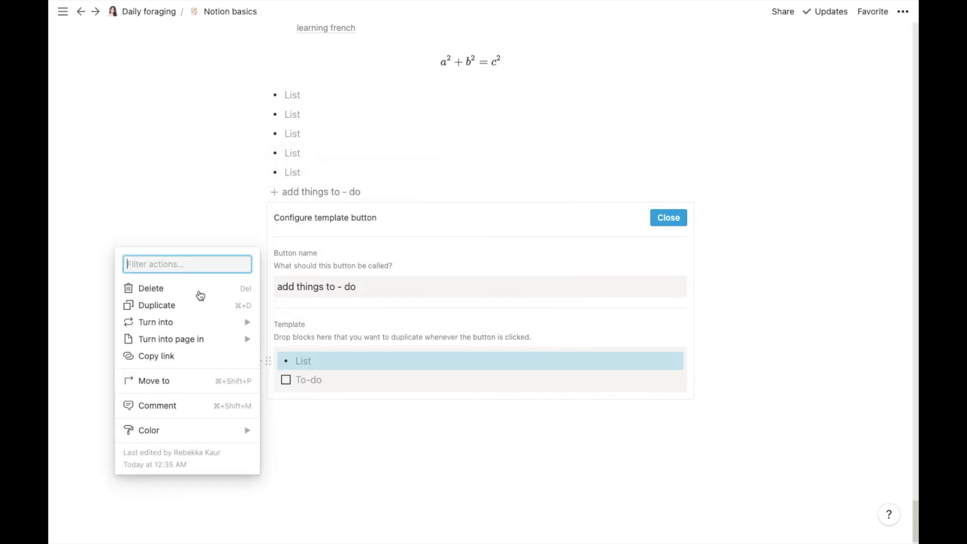
left_click(193, 287)
Step: Insert four empty To-do items with the button, ticking and unticking the second one
left_click(675, 218)
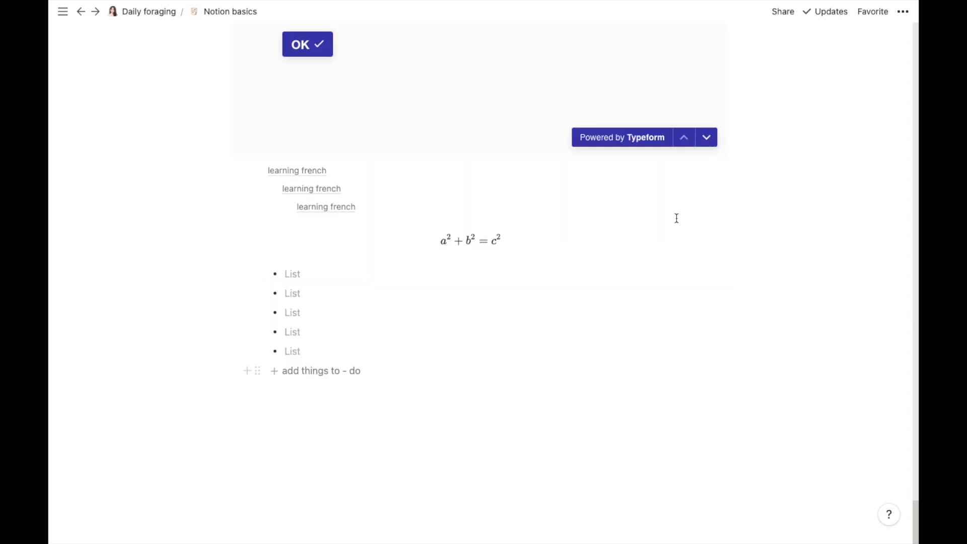
left_click(277, 375)
left_click(277, 375)
left_click(277, 376)
left_click(276, 375)
left_click(274, 393)
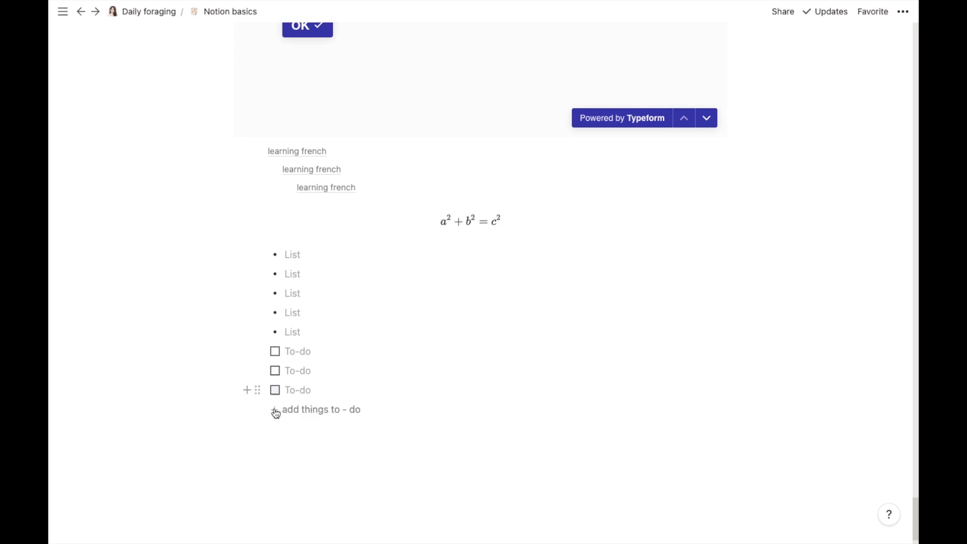
left_click(275, 410)
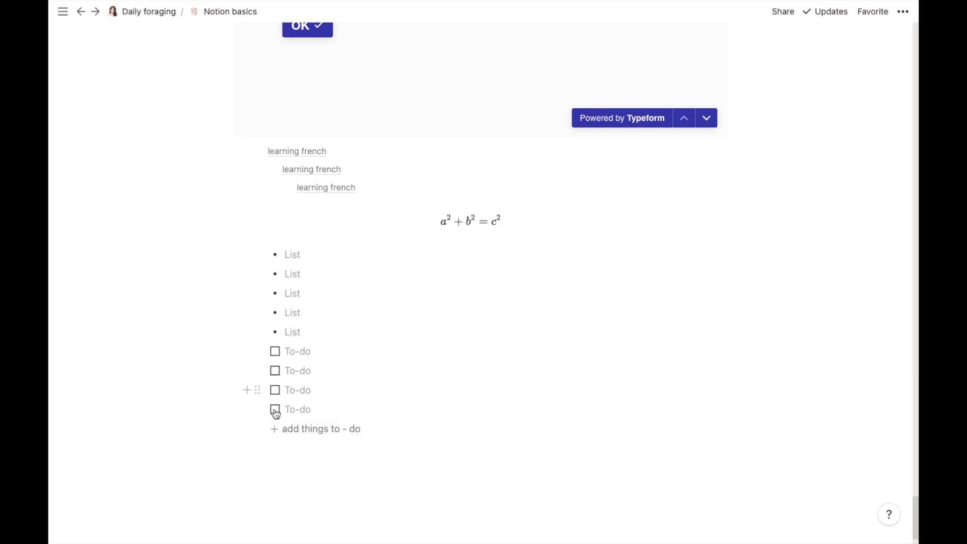
Step: Start an empty line below the button and browse the block types list
left_click(272, 447)
left_click(245, 449)
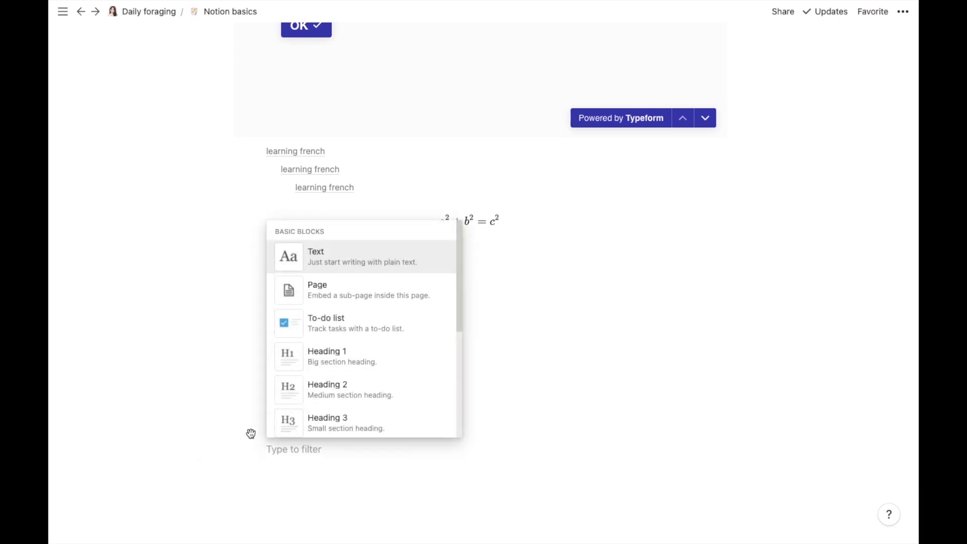
scroll(456, 302, "down", 10)
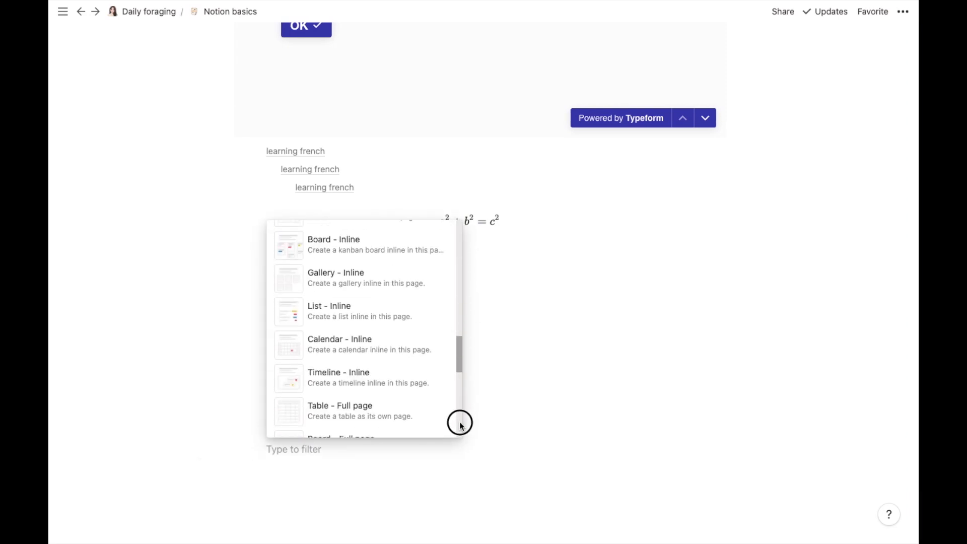
left_click_drag(461, 348, 451, 509)
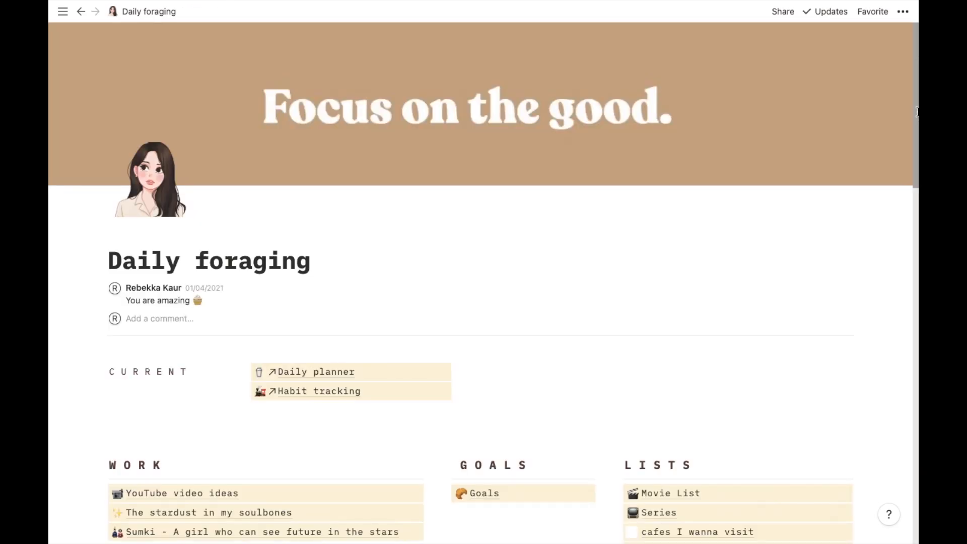
left_click_drag(917, 112, 917, 157)
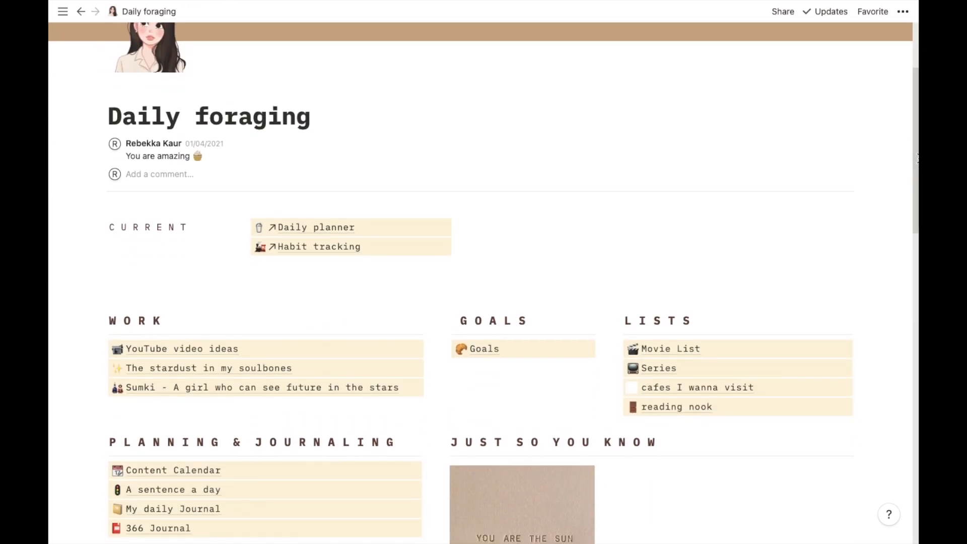
Step: Open Movie List, add a movie in Want to Watch, then delete the resulting empty bookmark
left_click(688, 352)
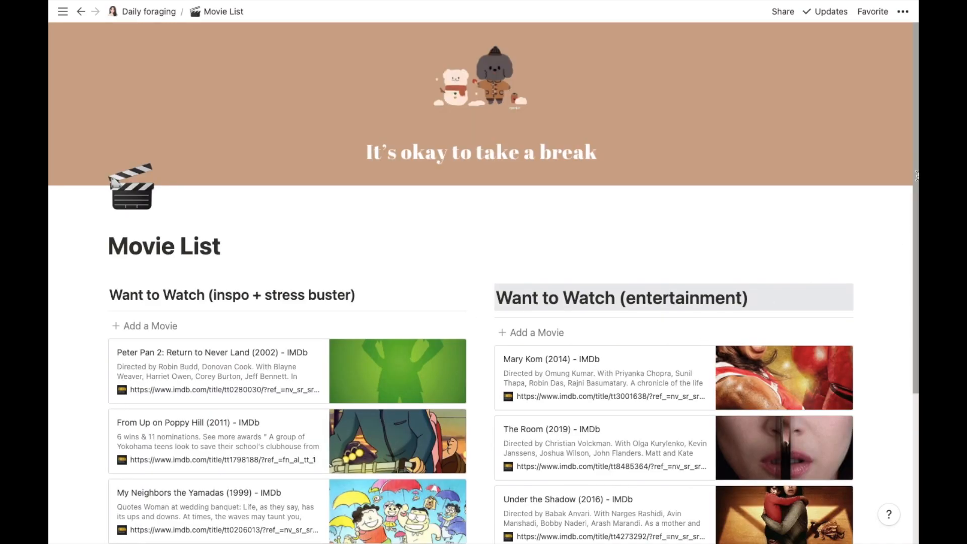
left_click_drag(916, 176, 914, 255)
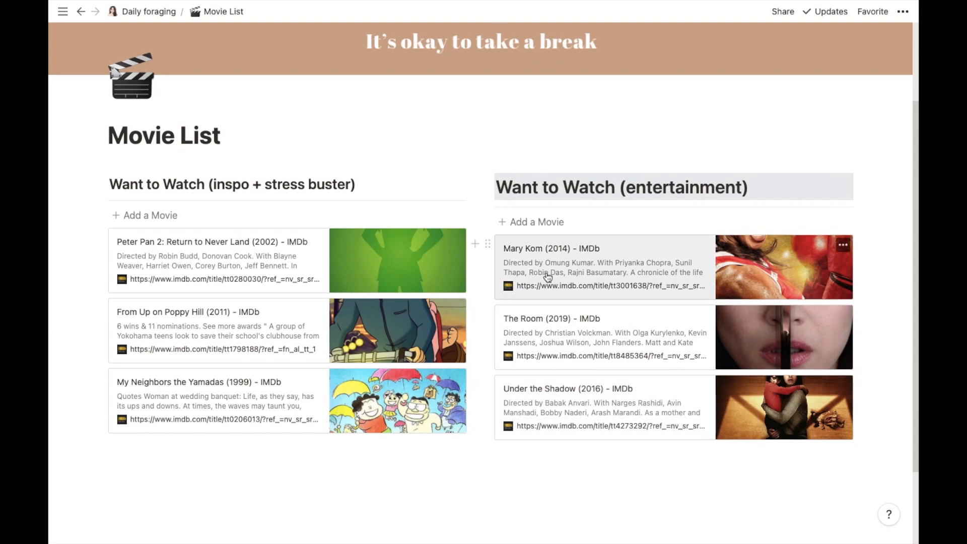
left_click(535, 224)
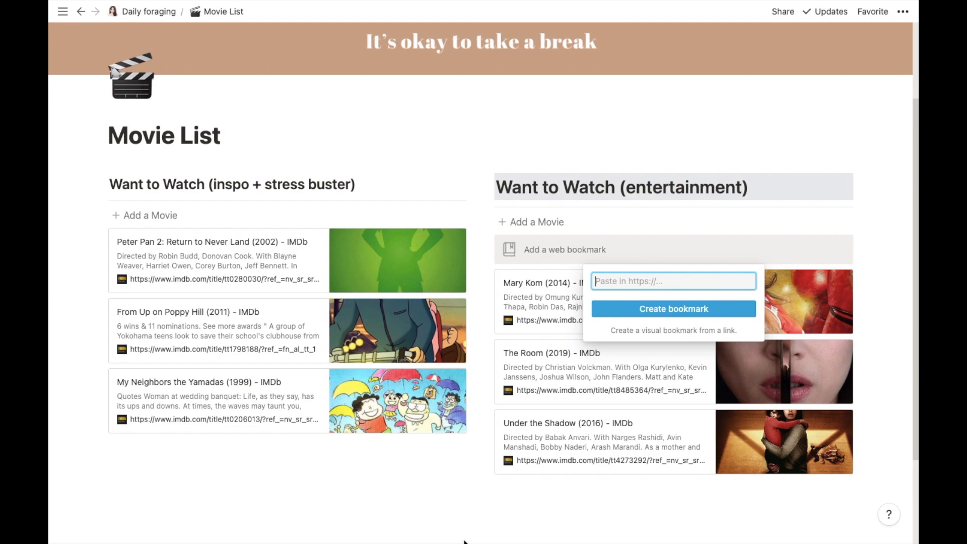
left_click(506, 509)
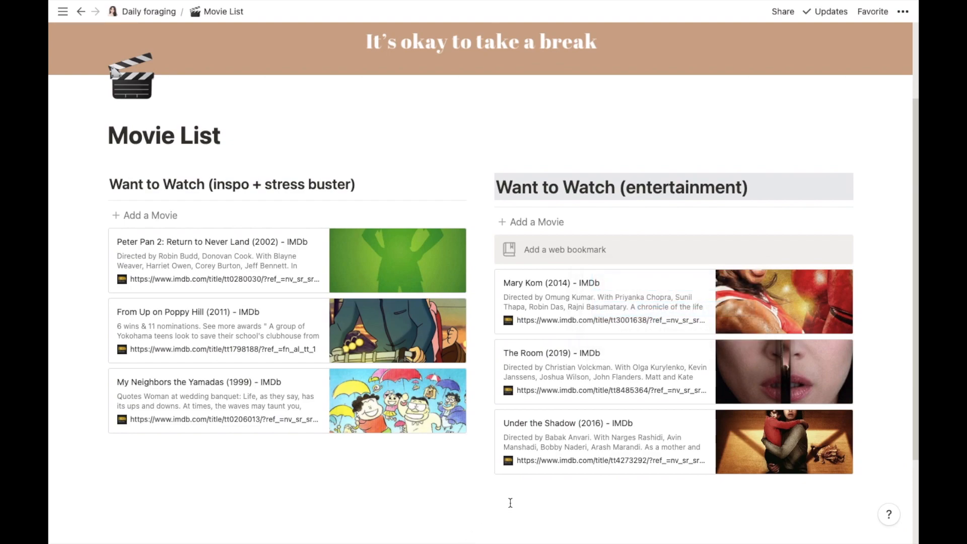
left_click(490, 247)
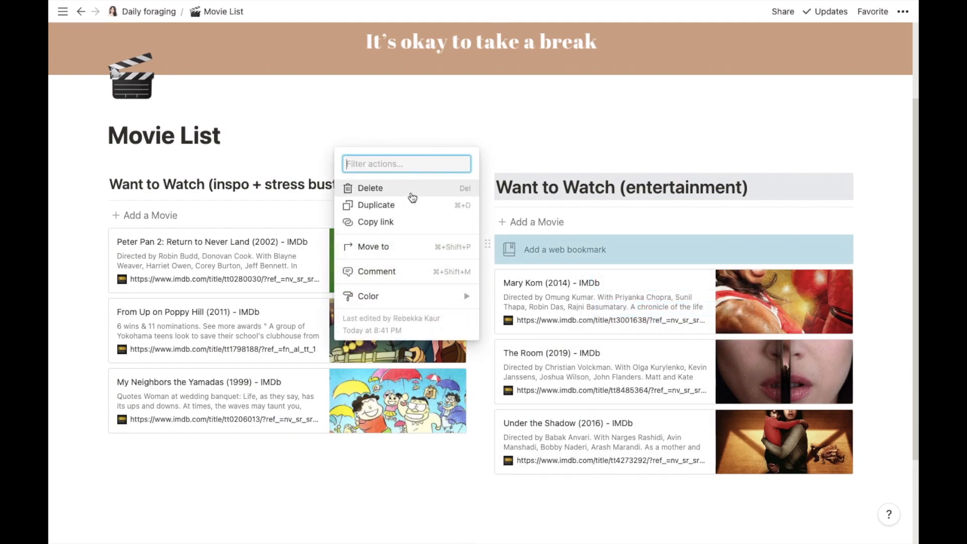
left_click(428, 196)
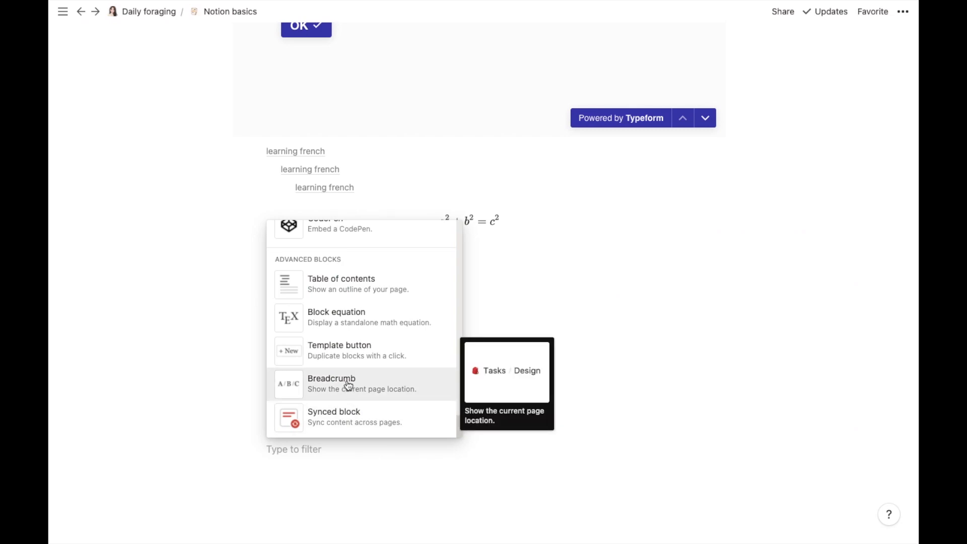
Step: Insert a breadcrumb block reading Daily foraging / Notion basics and add an empty line below it
left_click(348, 386)
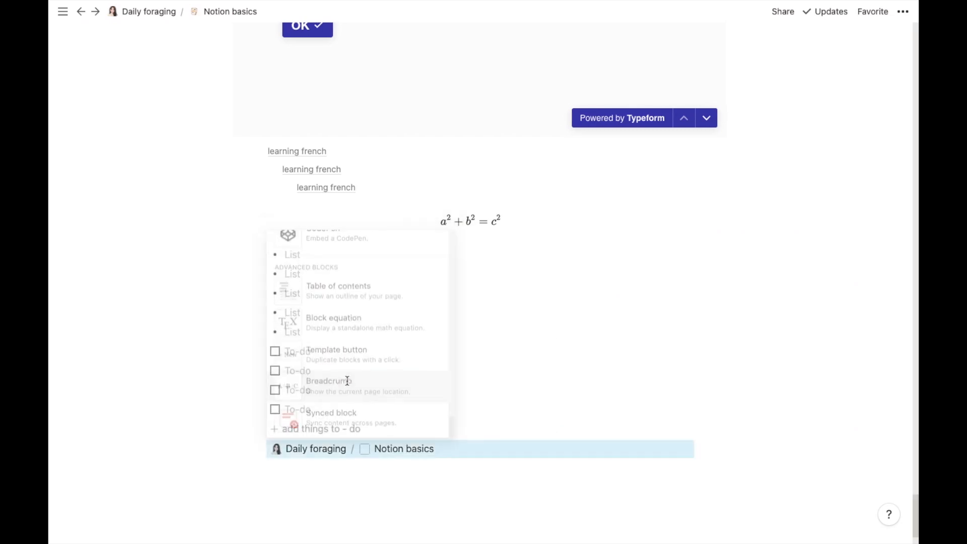
left_click(314, 472)
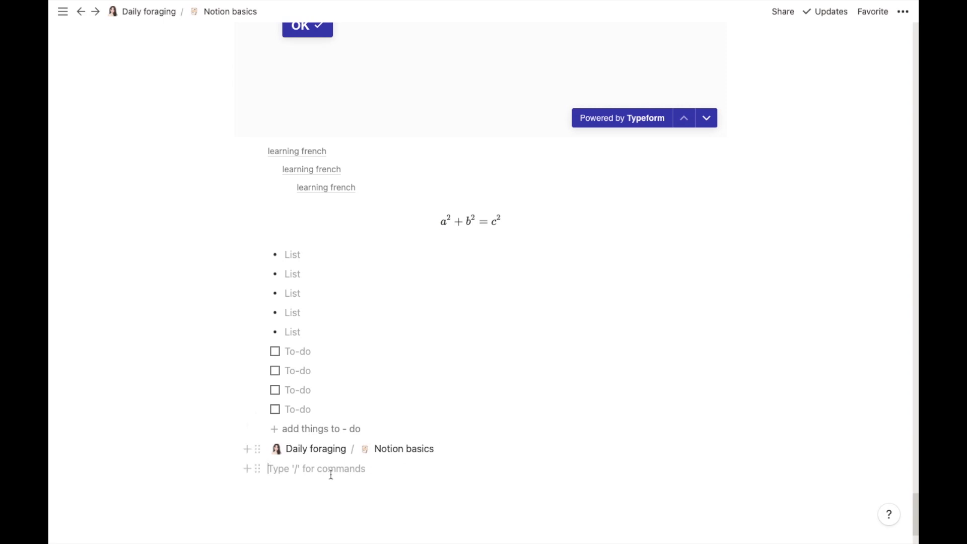
scroll(338, 474, "down", 2)
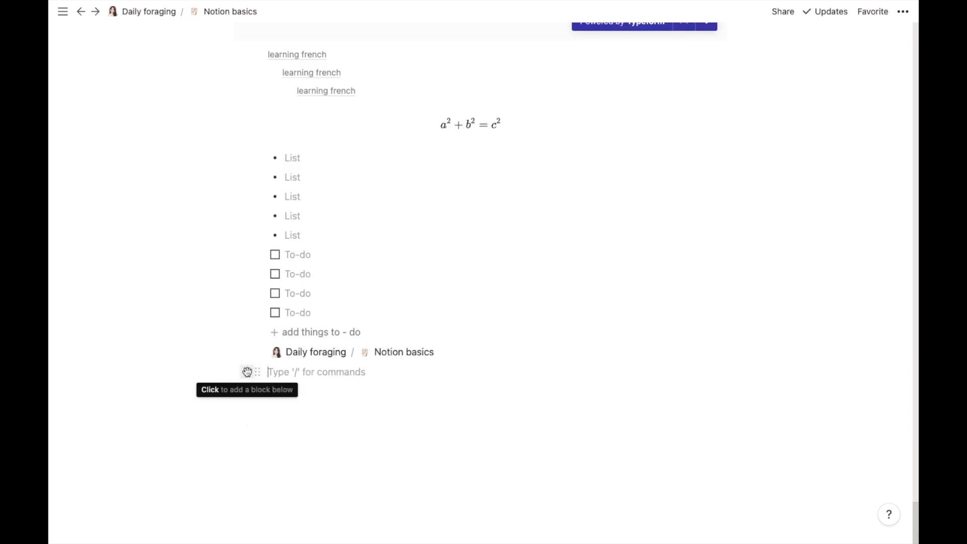
left_click(247, 372)
left_click_drag(458, 164, 460, 527)
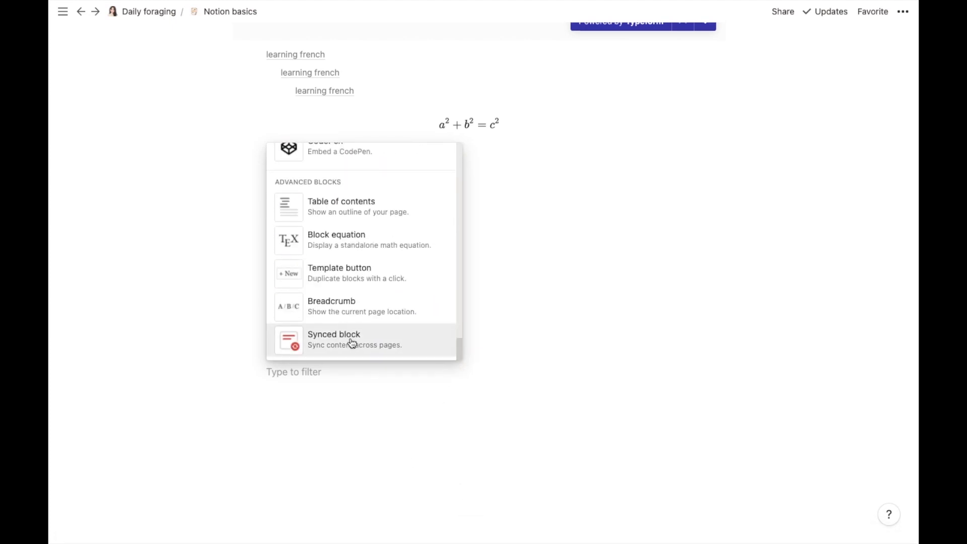
left_click(298, 380)
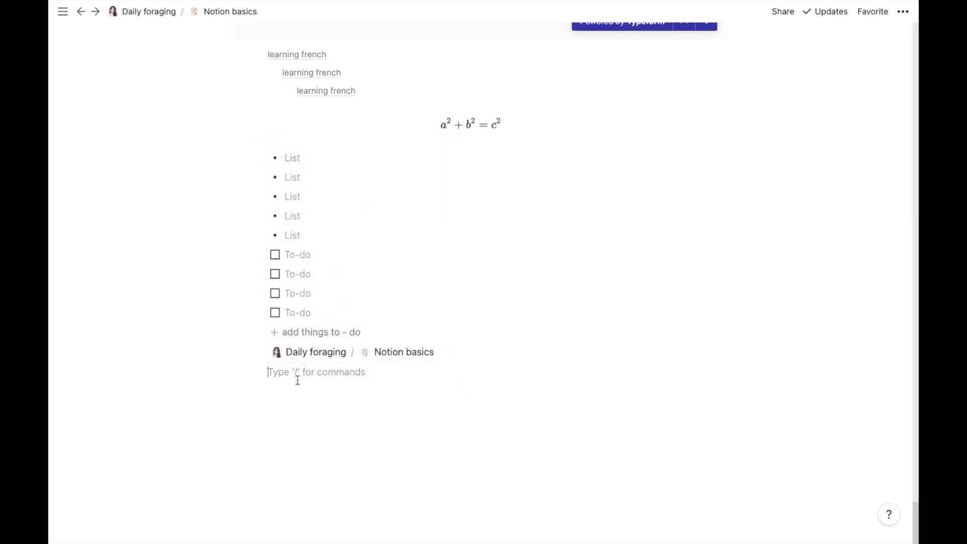
Step: On Daily foraging, insert a synced block on the empty line below the Notion basics link
left_click(153, 13)
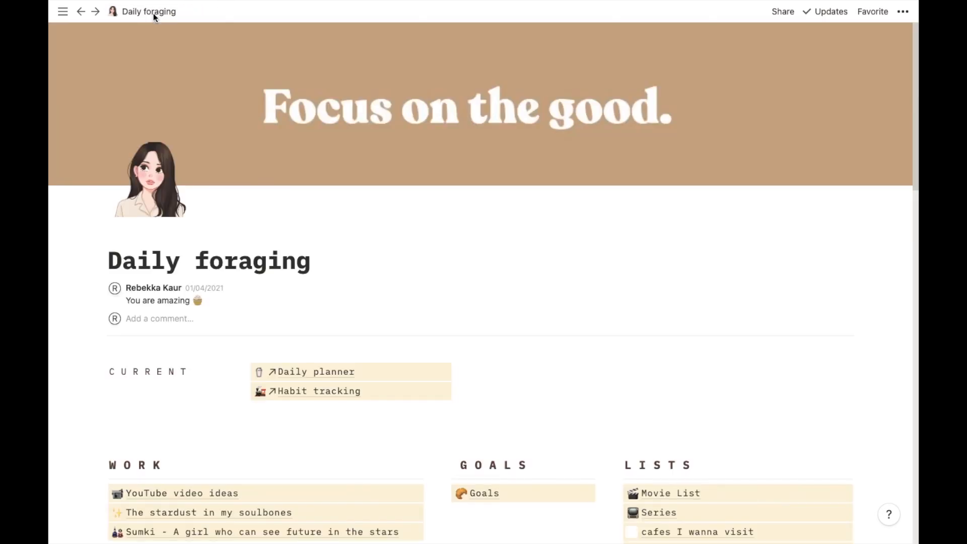
left_click_drag(915, 45, 915, 494)
left_click(126, 382)
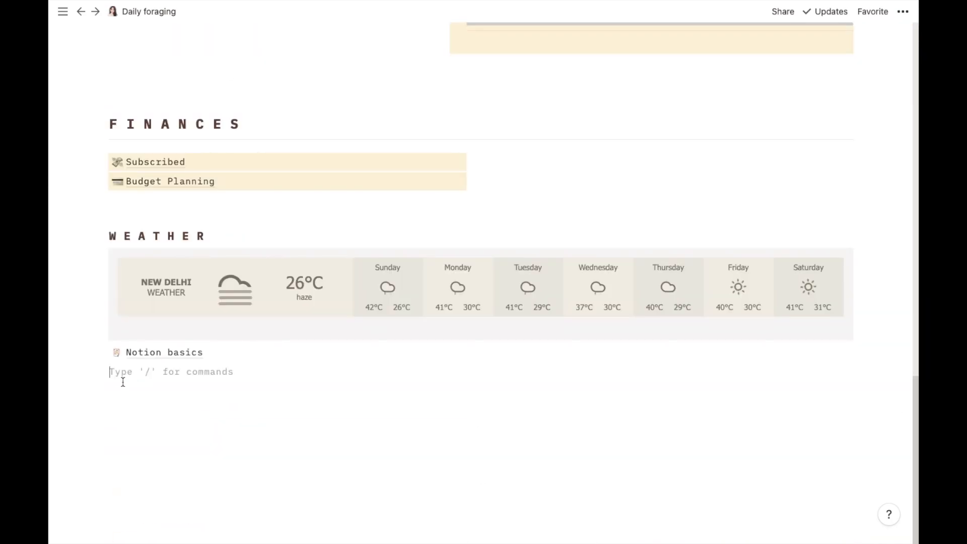
left_click(91, 373)
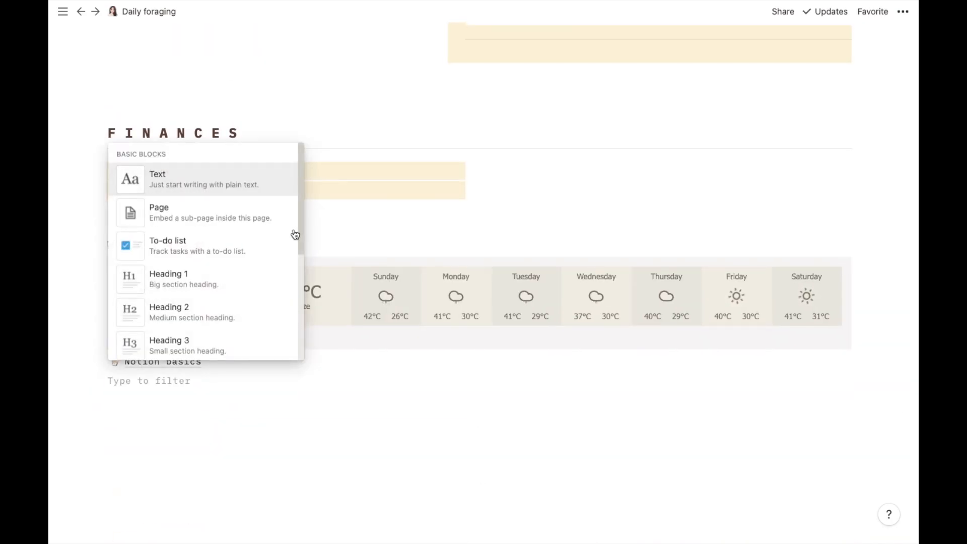
mouse_move(302, 209)
left_mouse_down()
mouse_move(320, 539)
mouse_move(317, 414)
left_mouse_up()
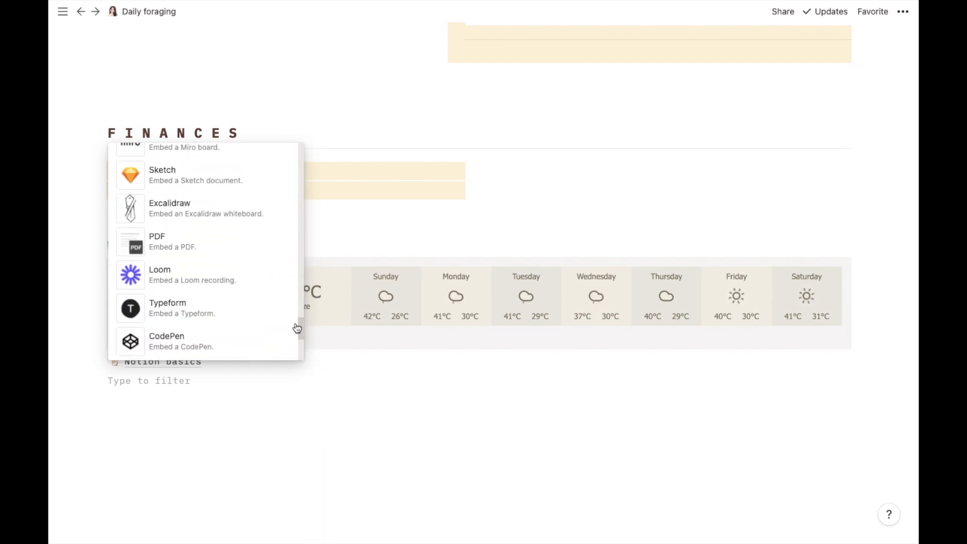
left_click_drag(300, 328, 301, 385)
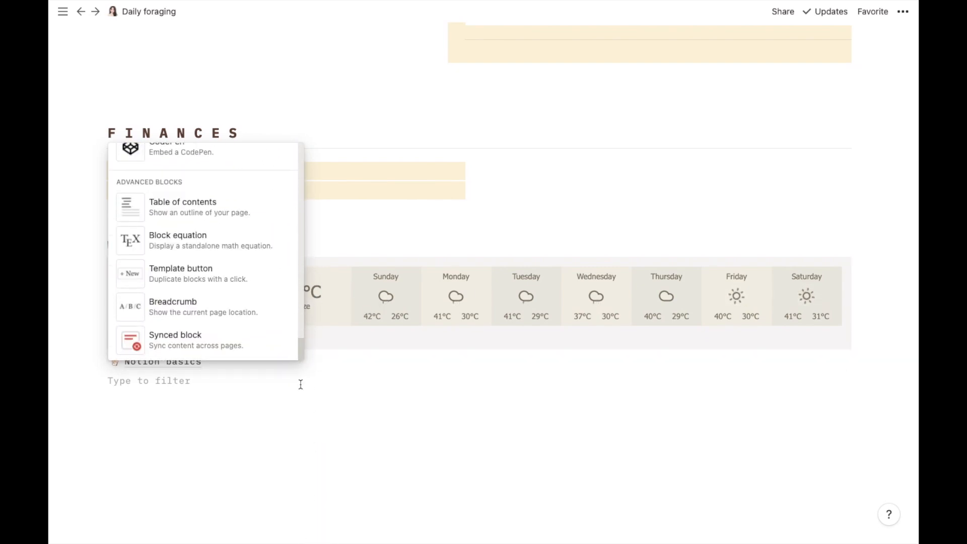
left_click(201, 342)
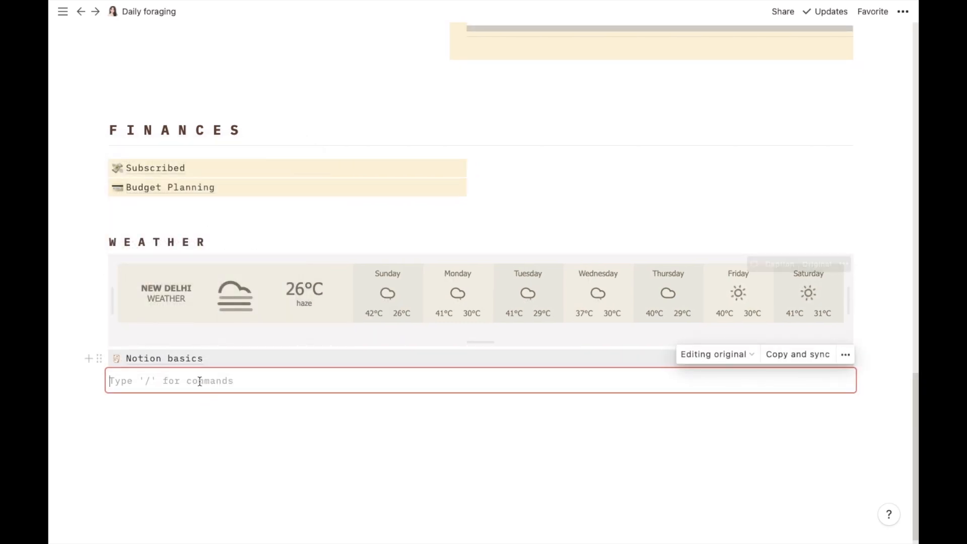
Step: Type a line naming the workspace owner into the synced block, copy it for syncing, then open Notion basics
type("Th")
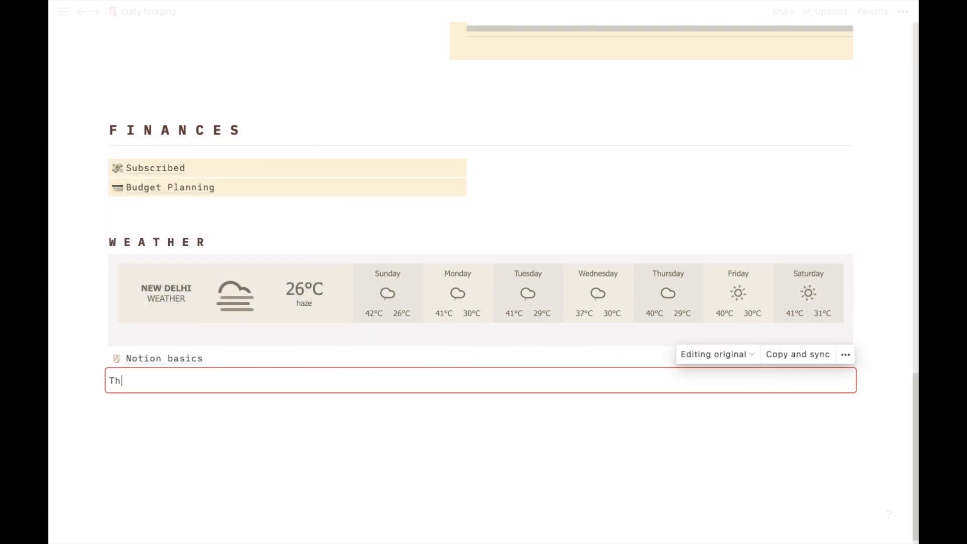
type("is is rebekka's notion")
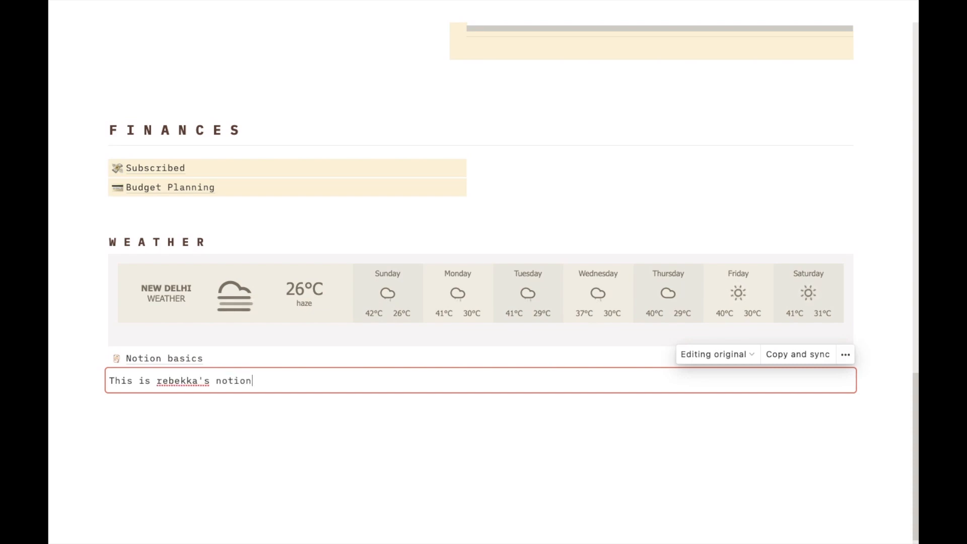
left_click(799, 355)
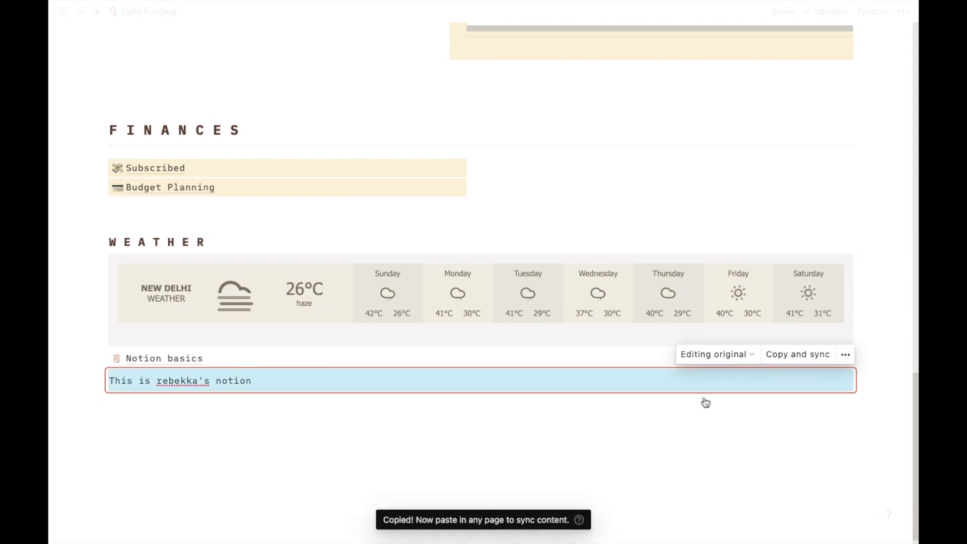
left_click(289, 421)
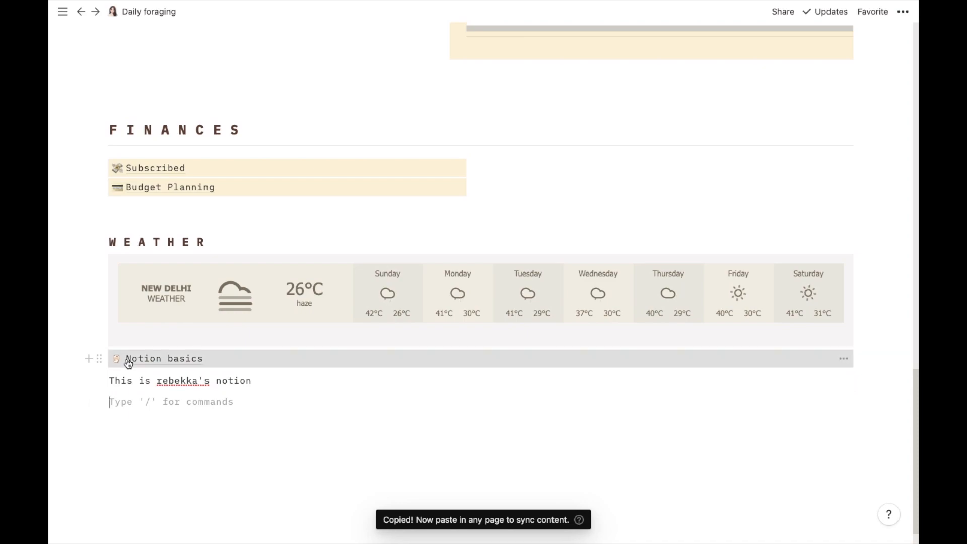
left_click(128, 359)
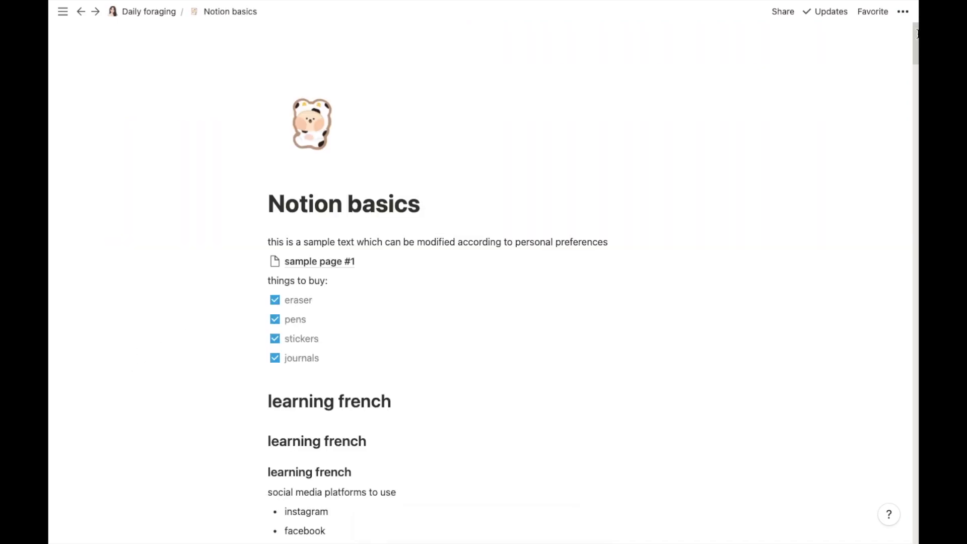
Step: Paste the synced block at the end of Notion basics, then return to Daily foraging
left_click_drag(917, 34, 916, 534)
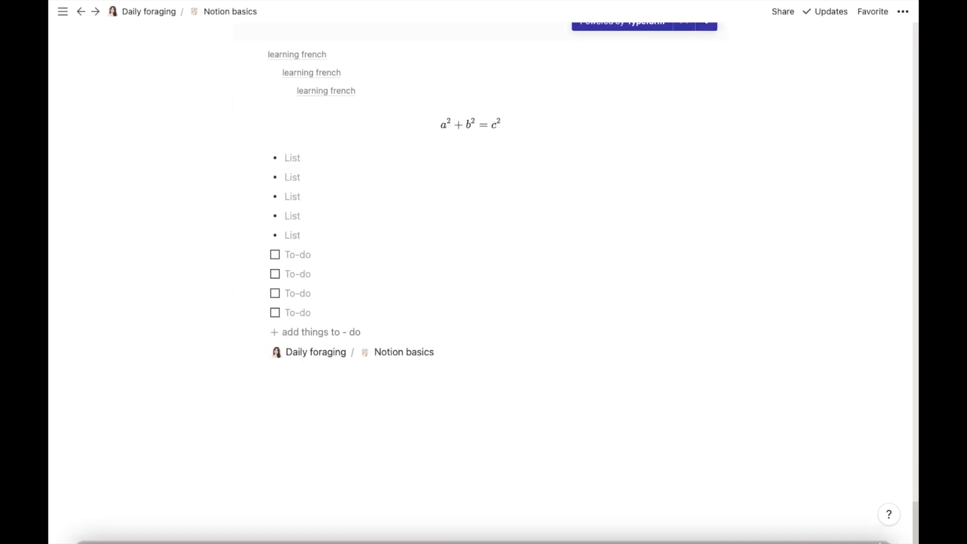
left_click(388, 397)
key("ctrl+v")
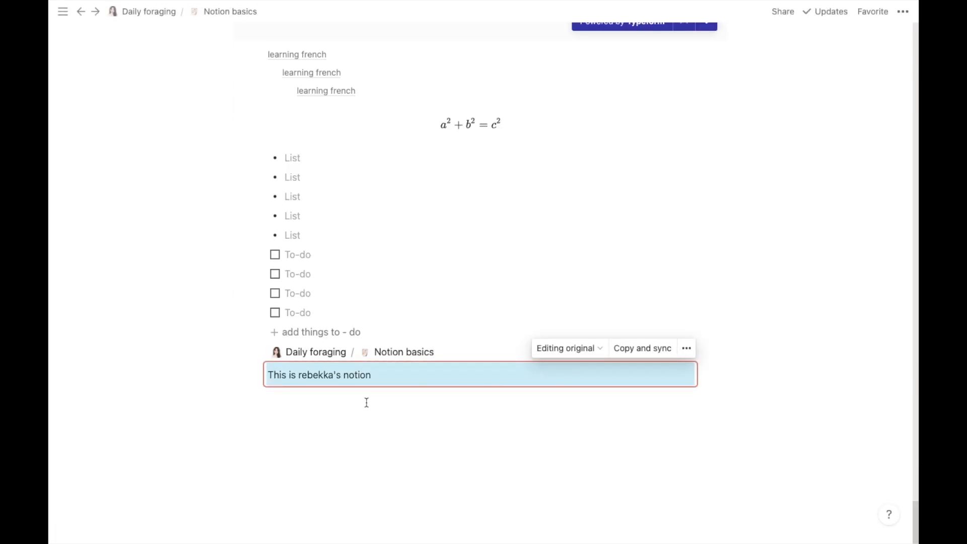
left_click(367, 402)
left_click(377, 376)
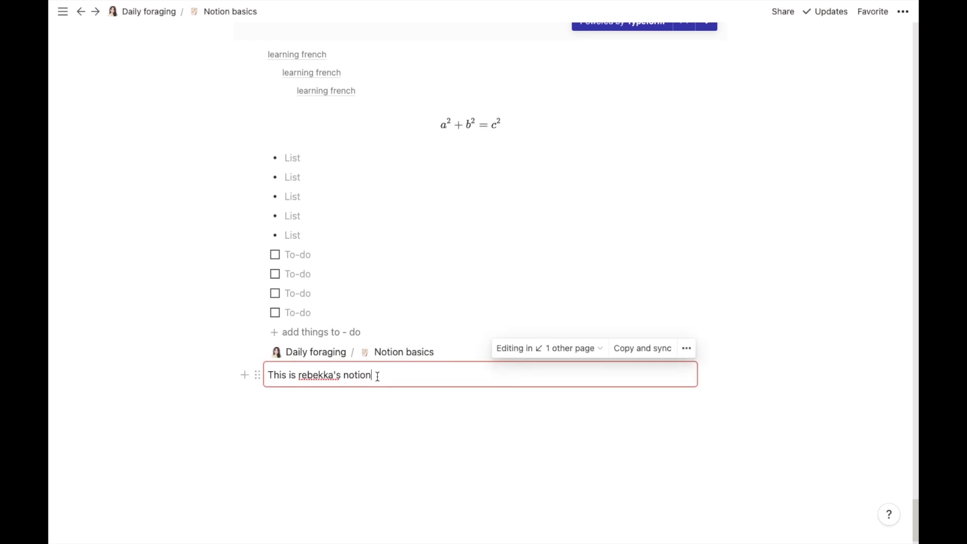
left_click(345, 402)
left_click(138, 12)
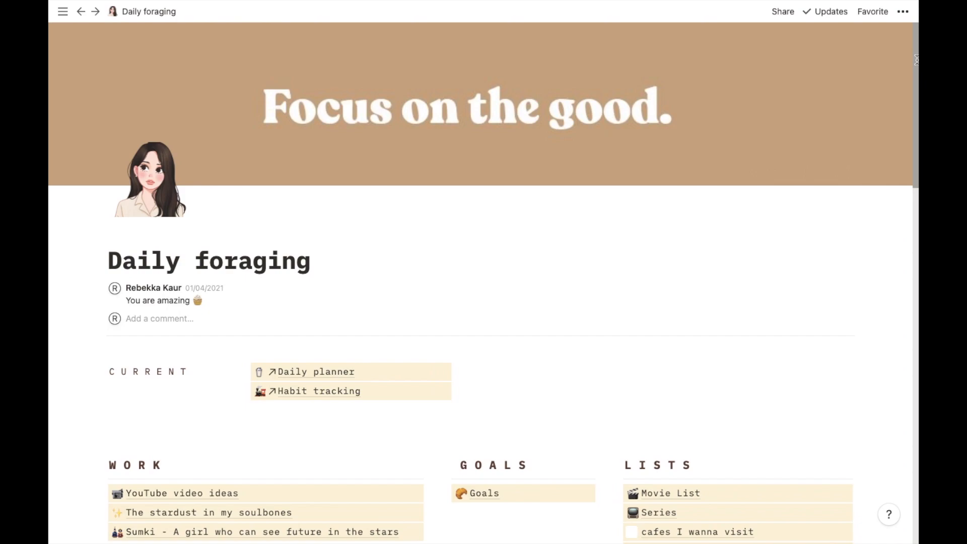
Step: Go from Daily foraging back to Notion basics and scroll to the synced line at its end
left_click_drag(915, 81, 916, 419)
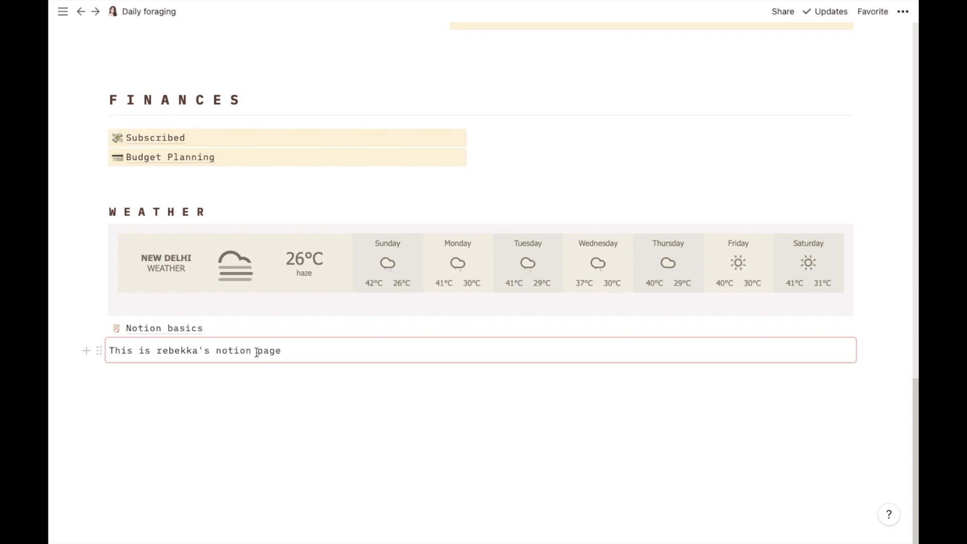
left_click(171, 328)
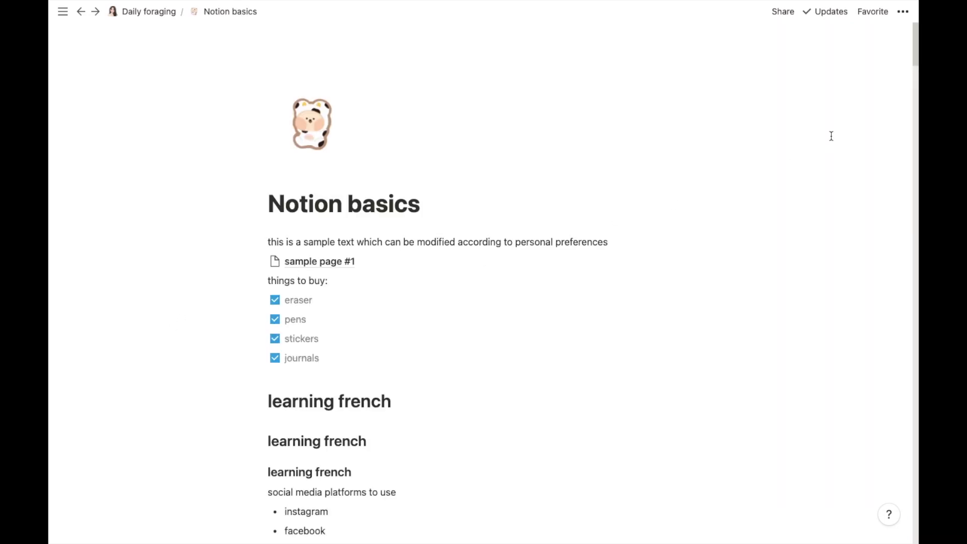
left_click(916, 38)
left_click_drag(916, 38, 916, 518)
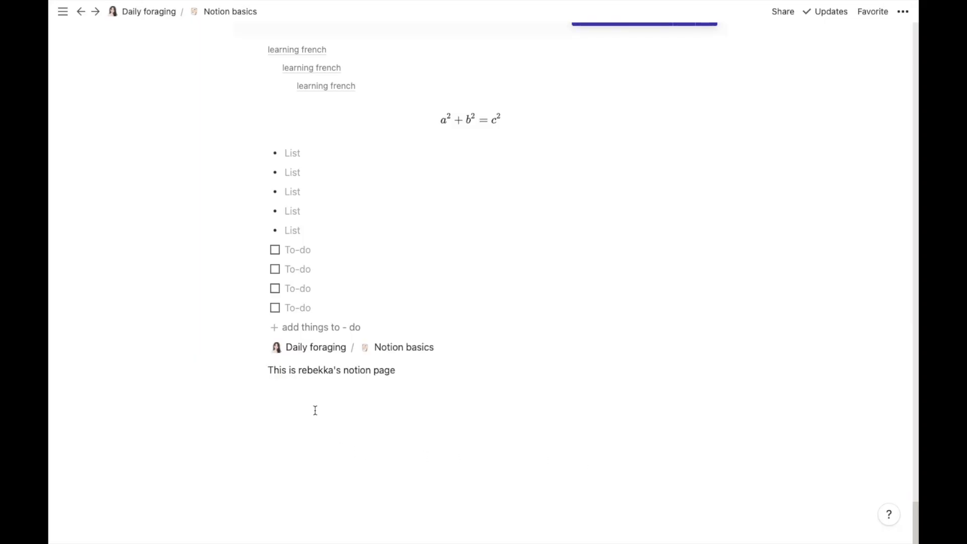
Step: Below the synced line, insert a Table - Inline database from the block menu's Database section
left_click(315, 411)
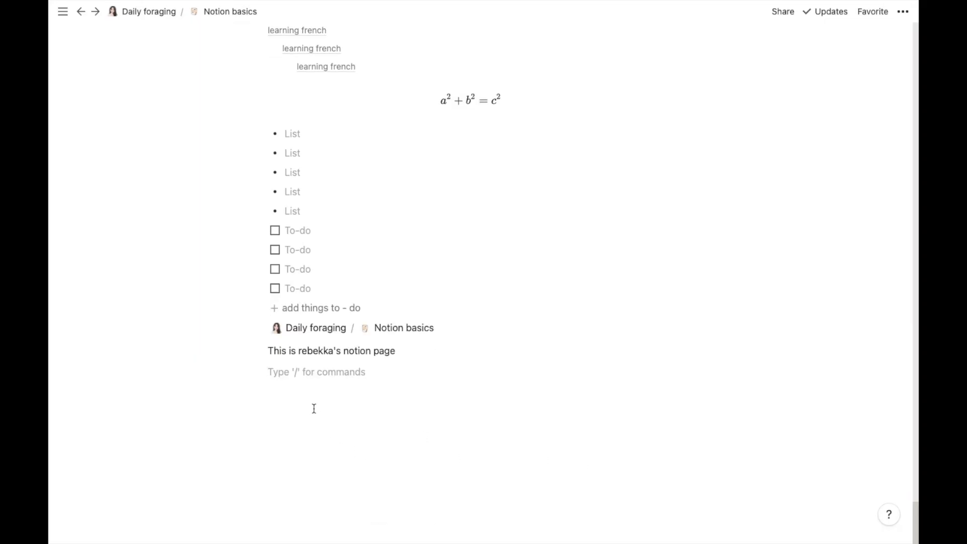
left_click(251, 372)
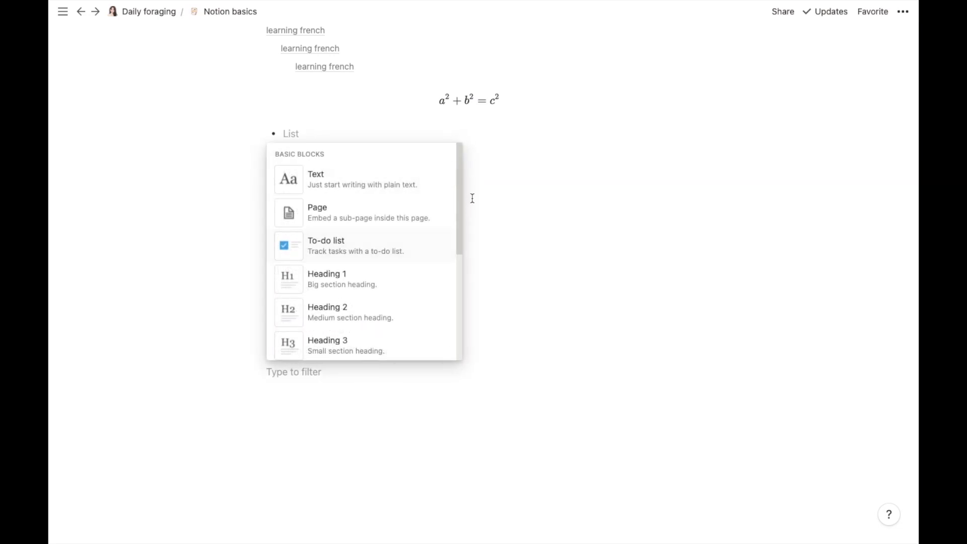
left_click_drag(459, 175, 443, 352)
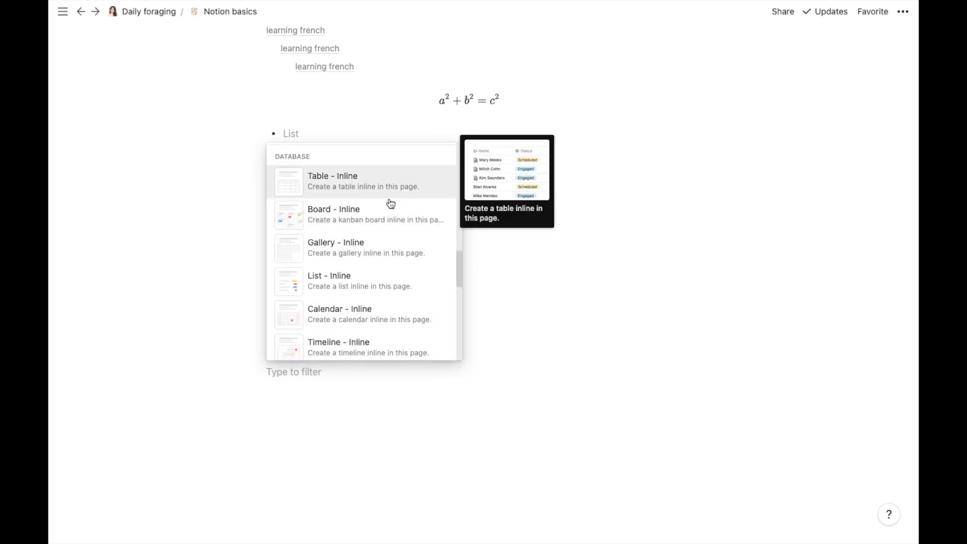
left_click_drag(458, 271, 460, 311)
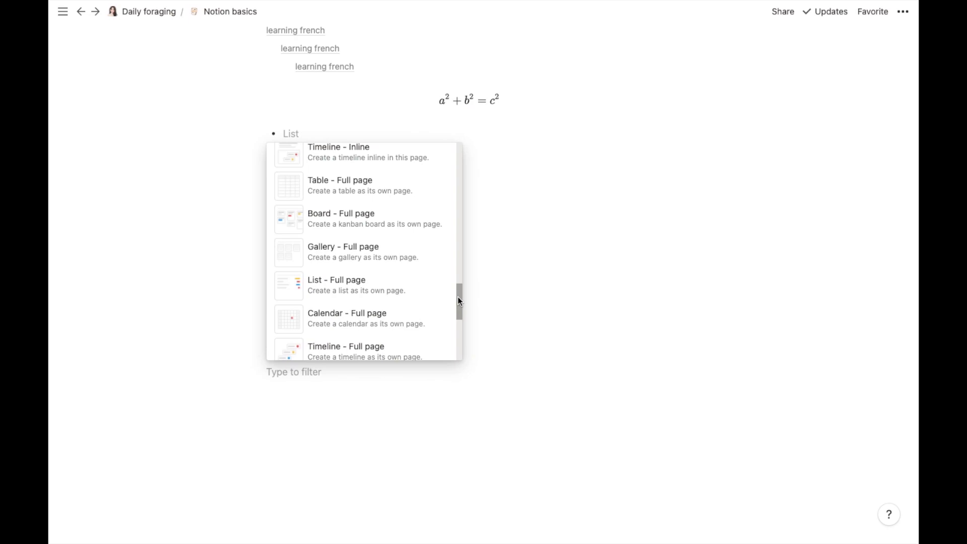
left_click_drag(458, 299, 455, 267)
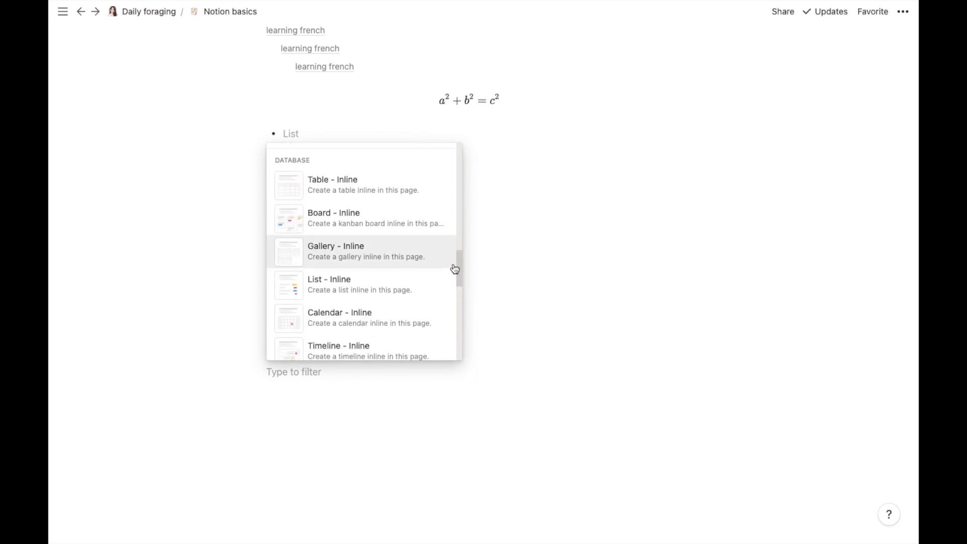
left_click(399, 191)
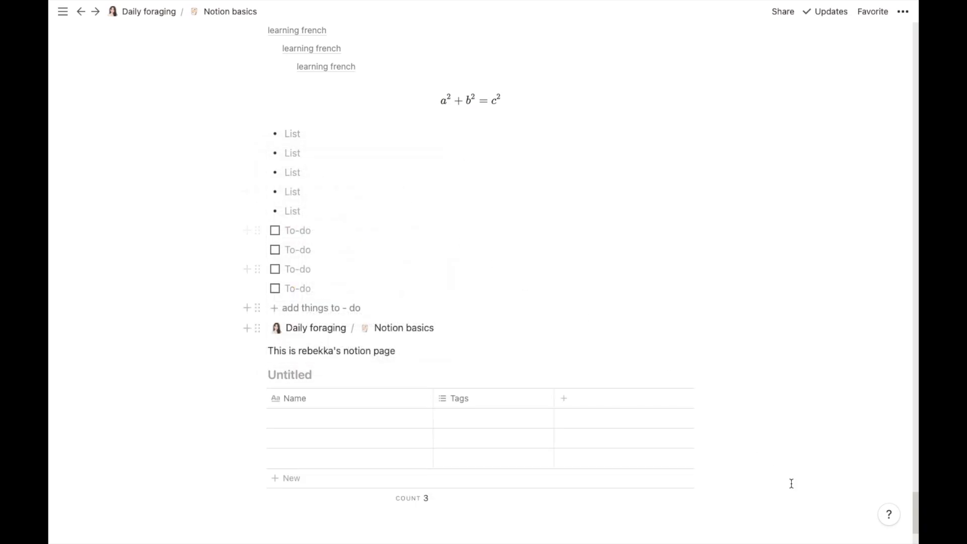
Step: Add a Table - Full page database below the inline table, then return to Notion basics
scroll(916, 500, "down", 3)
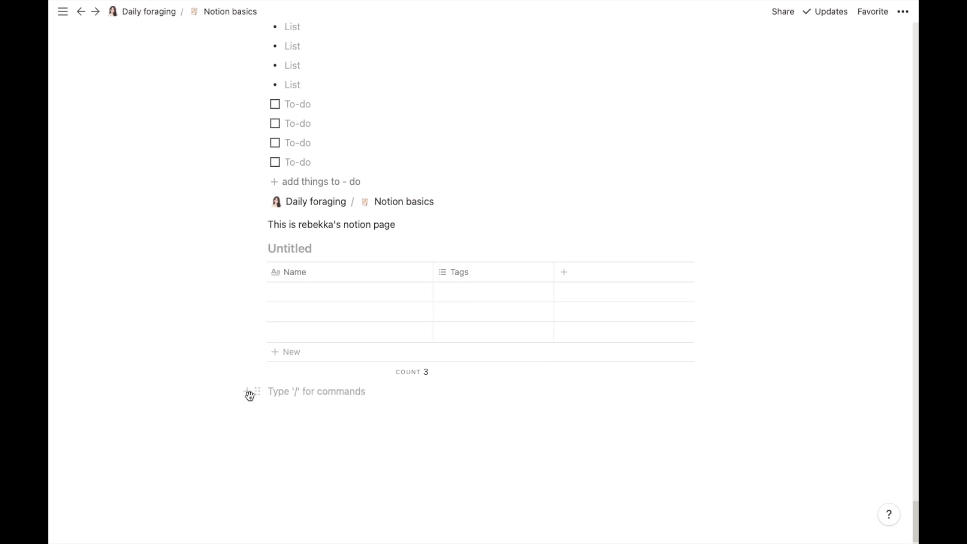
left_click(245, 391)
left_click_drag(459, 192, 456, 393)
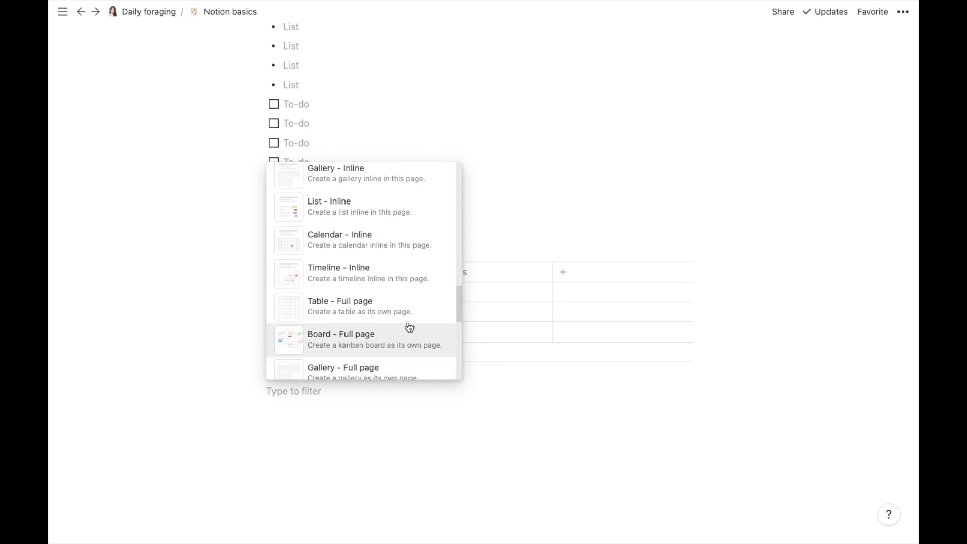
left_click(403, 294)
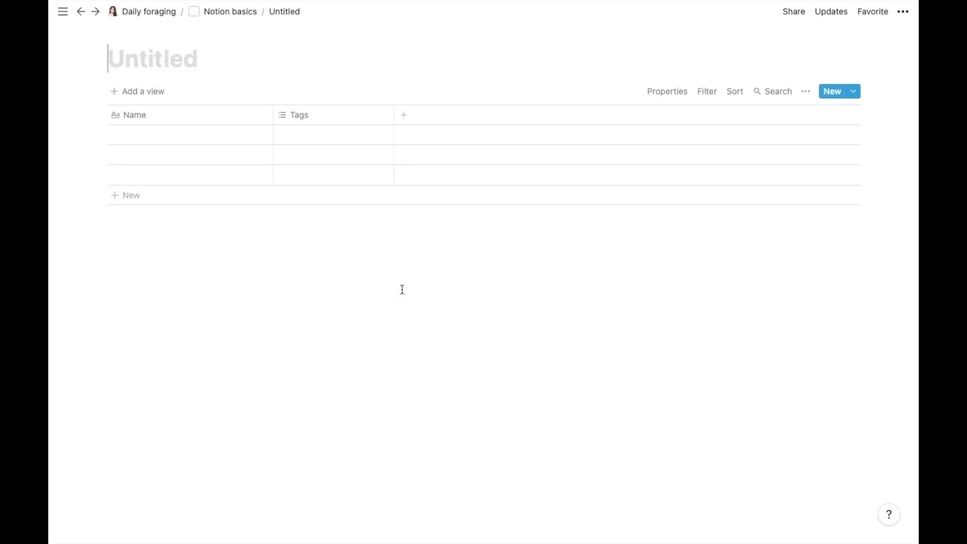
left_click(226, 11)
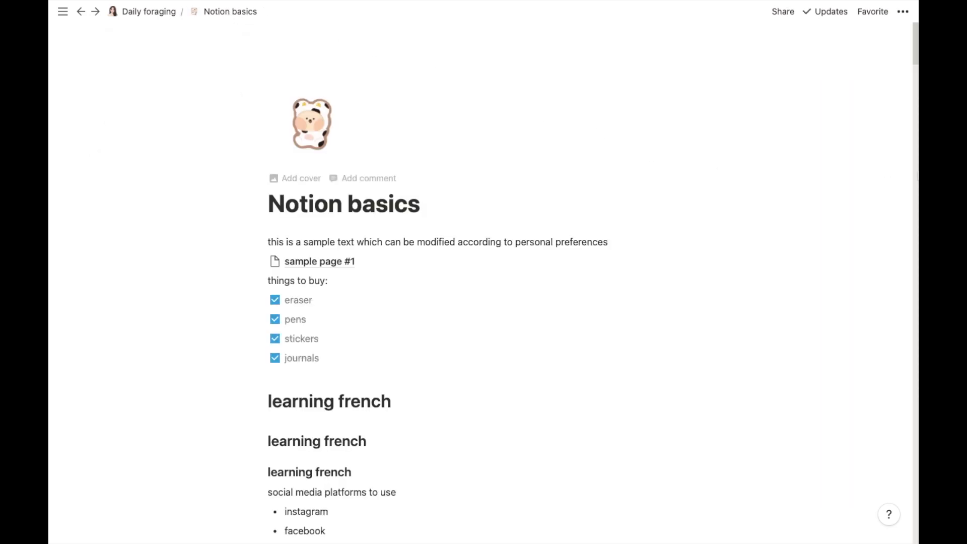
Step: Open the new Untitled database page, then go back to Notion basics
left_click_drag(915, 39, 913, 538)
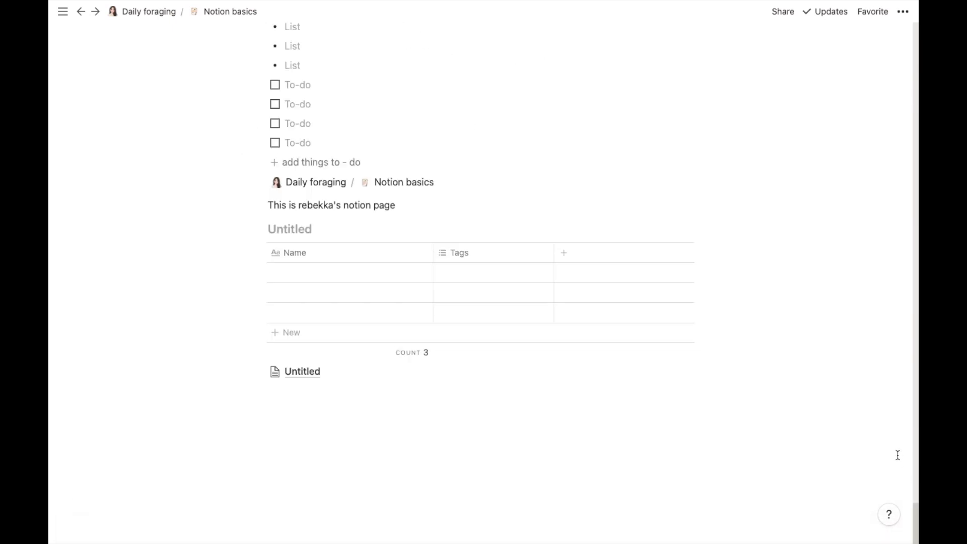
left_click(293, 375)
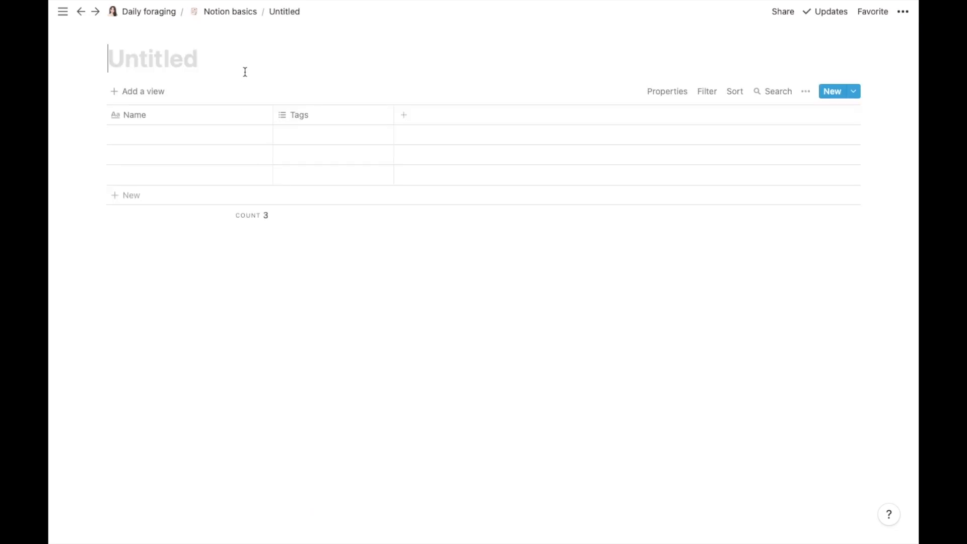
left_click(230, 13)
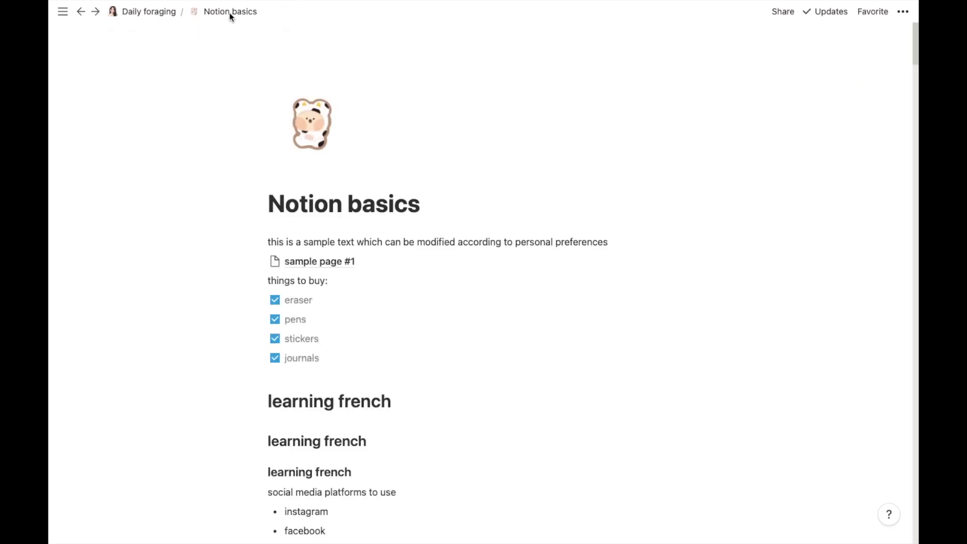
left_click_drag(916, 45, 915, 525)
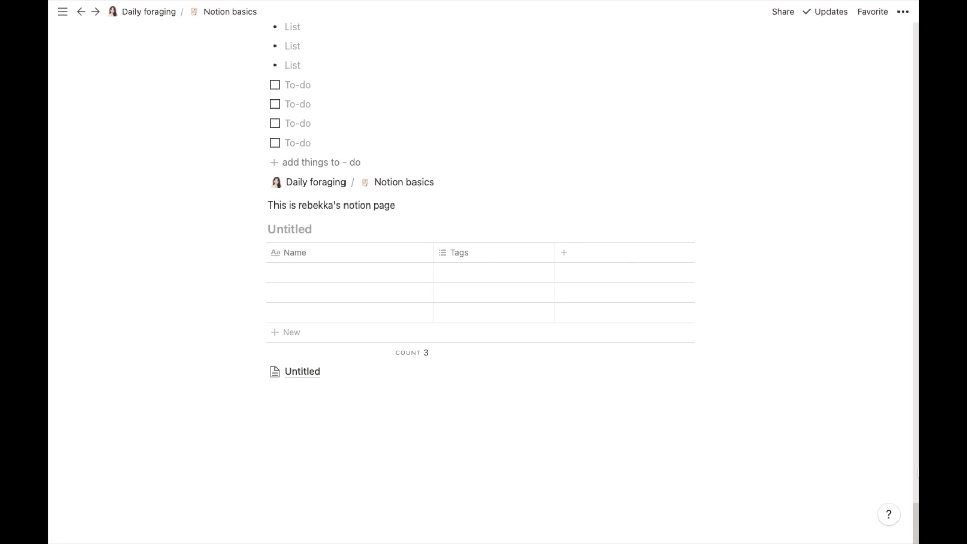
Step: On a new line below the Untitled page, open the slash menu at its Database inline options
left_click(285, 409)
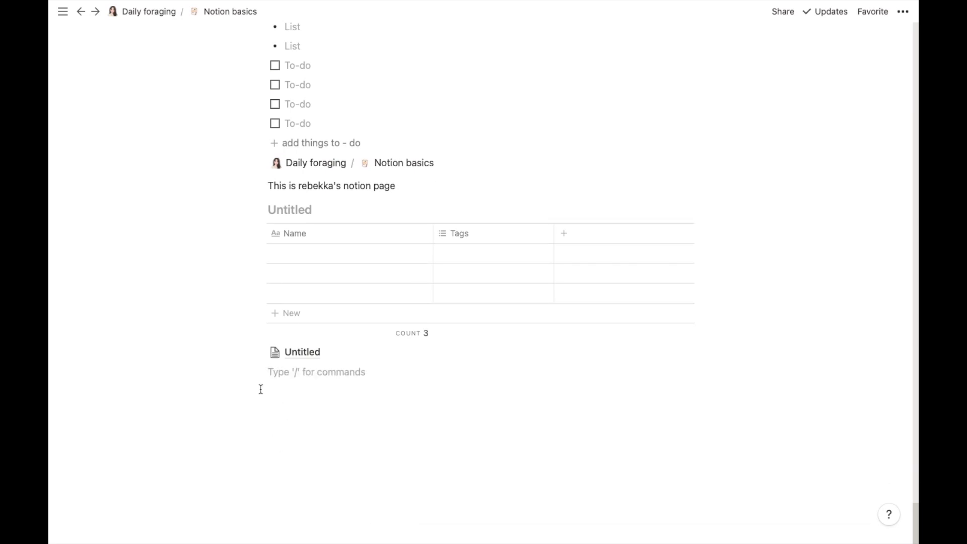
type("/")
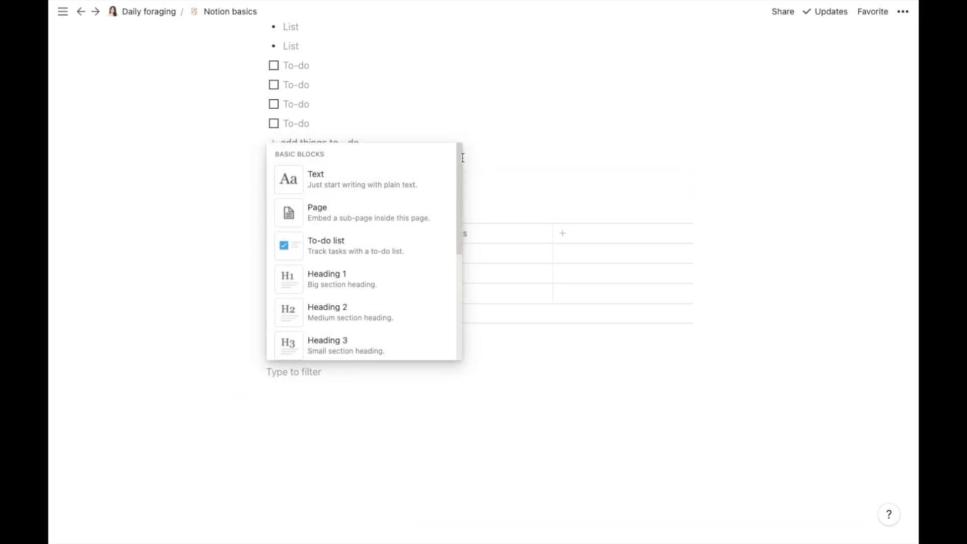
left_click_drag(459, 155, 451, 337)
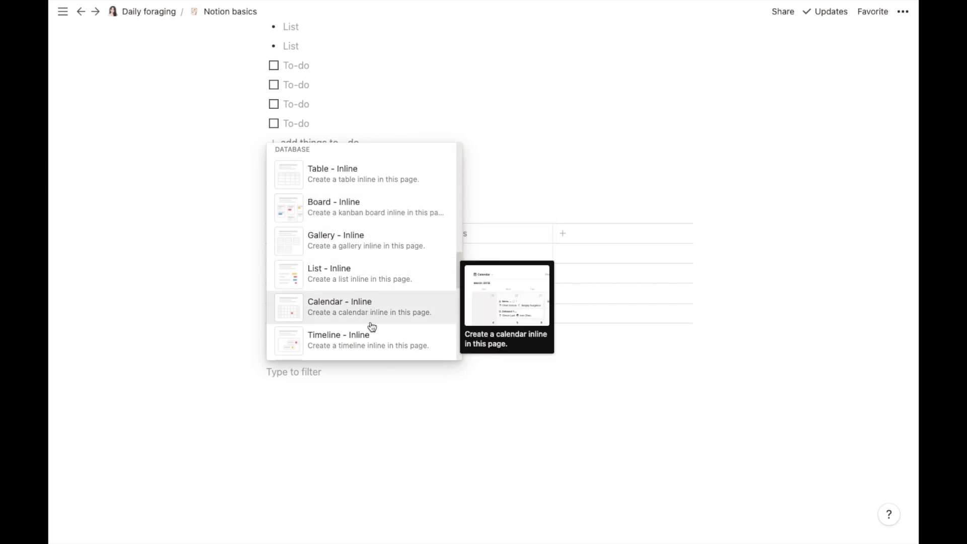
left_click_drag(458, 258, 460, 263)
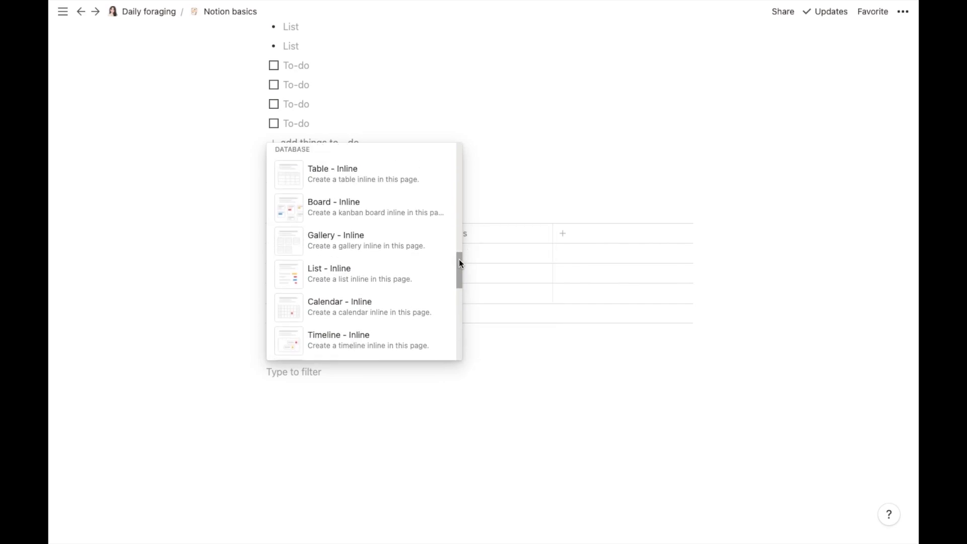
left_click_drag(459, 262, 459, 301)
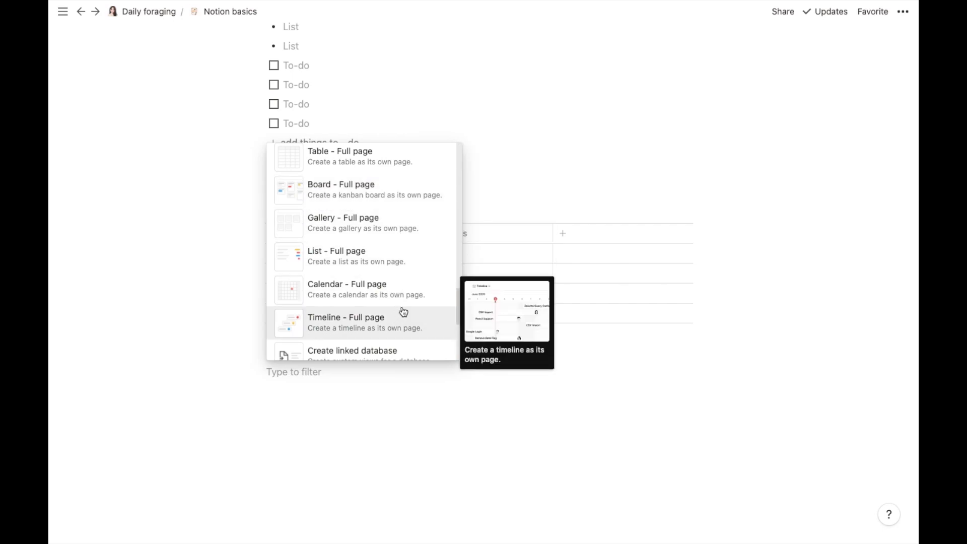
left_click_drag(459, 307, 458, 274)
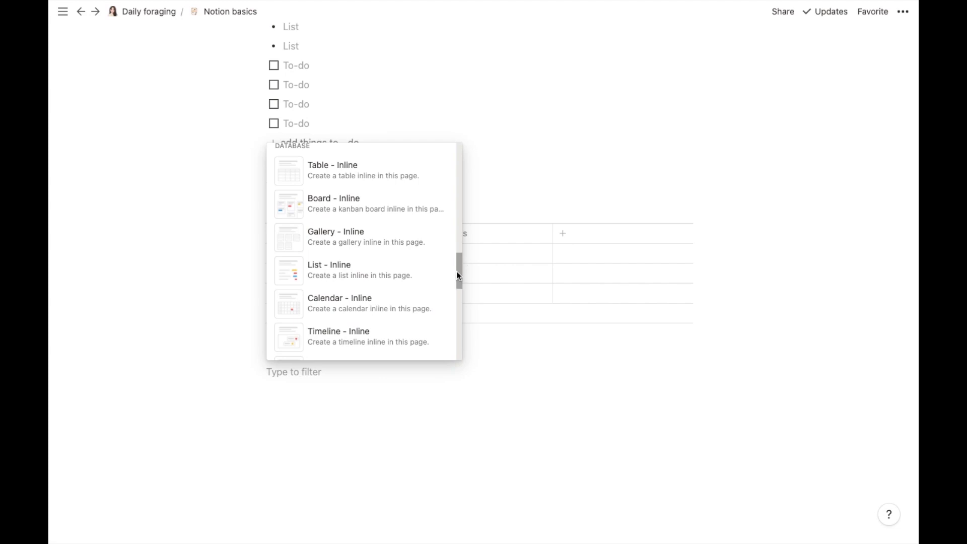
Step: Insert a second Table - Inline and dismiss the Add a view popup without creating a view
left_click(371, 169)
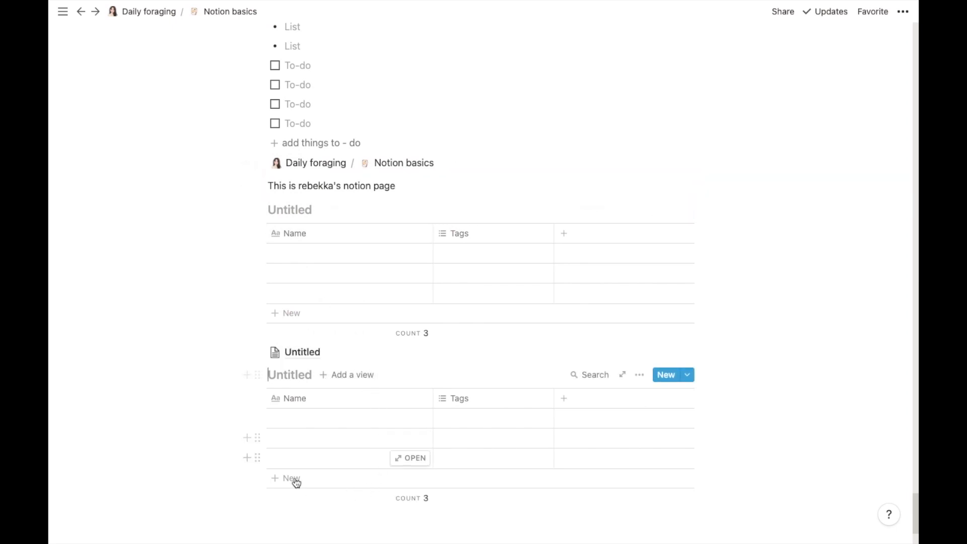
left_click(337, 378)
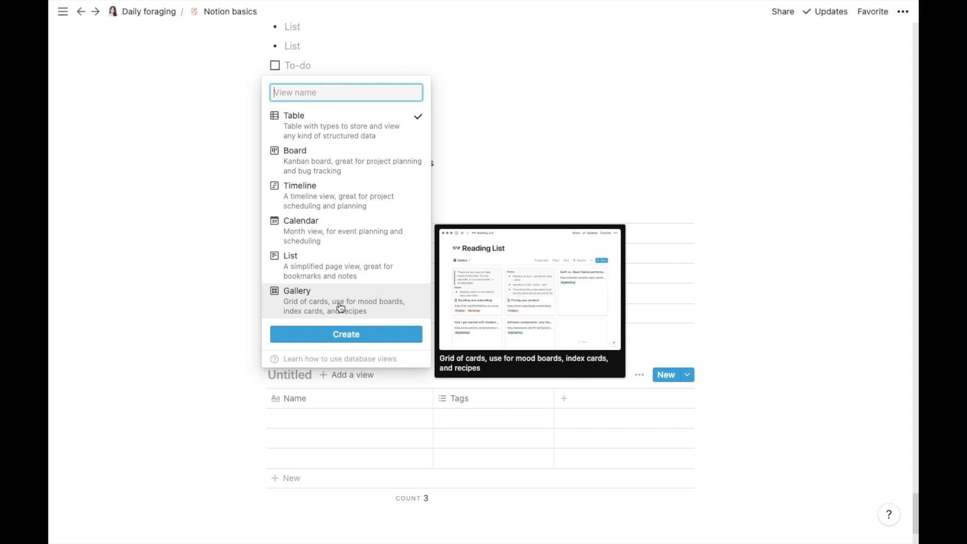
left_click(291, 413)
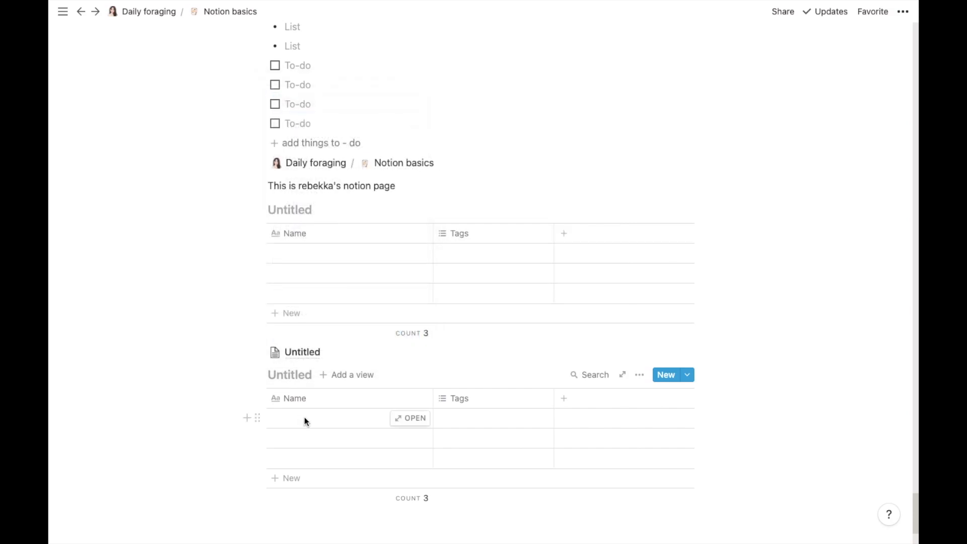
Step: Name the new table's first row 'VSCO subscription'
left_click(304, 418)
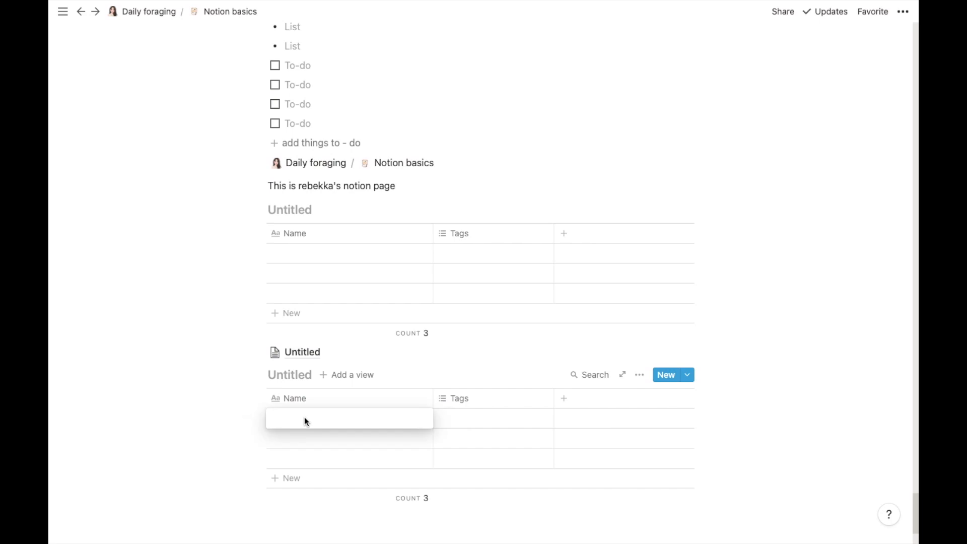
type("vsco")
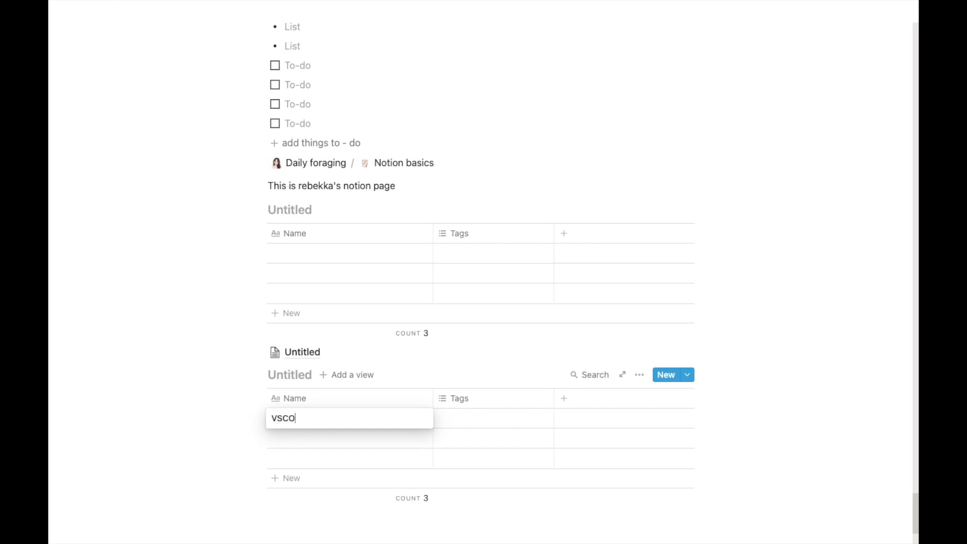
type(" subscription")
key("Escape")
Step: Change the Tags column's property type to Date
left_click(468, 398)
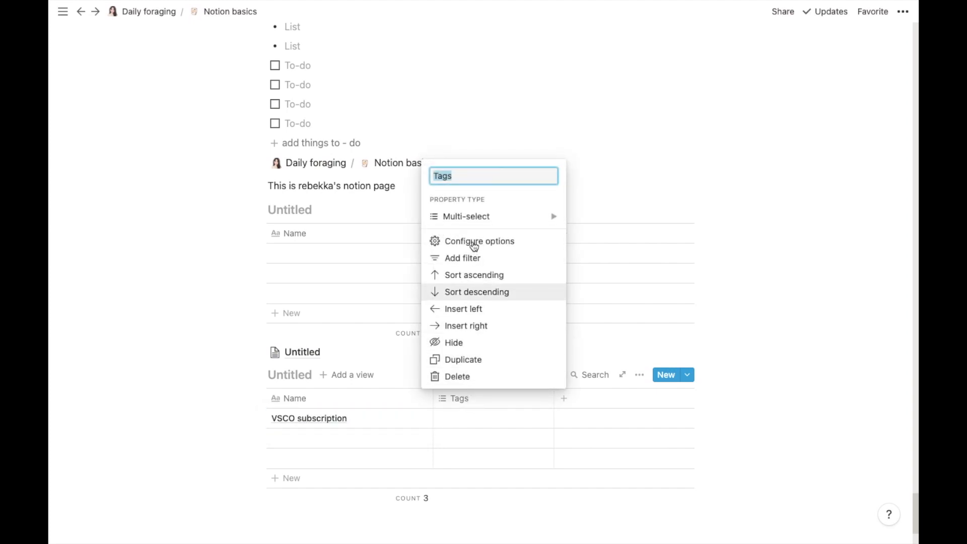
mouse_move(473, 211)
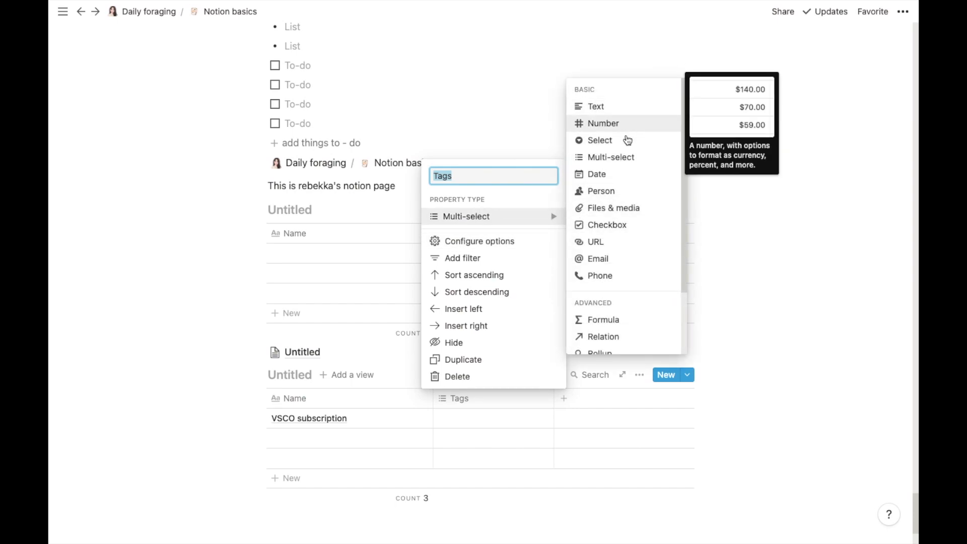
left_click(602, 173)
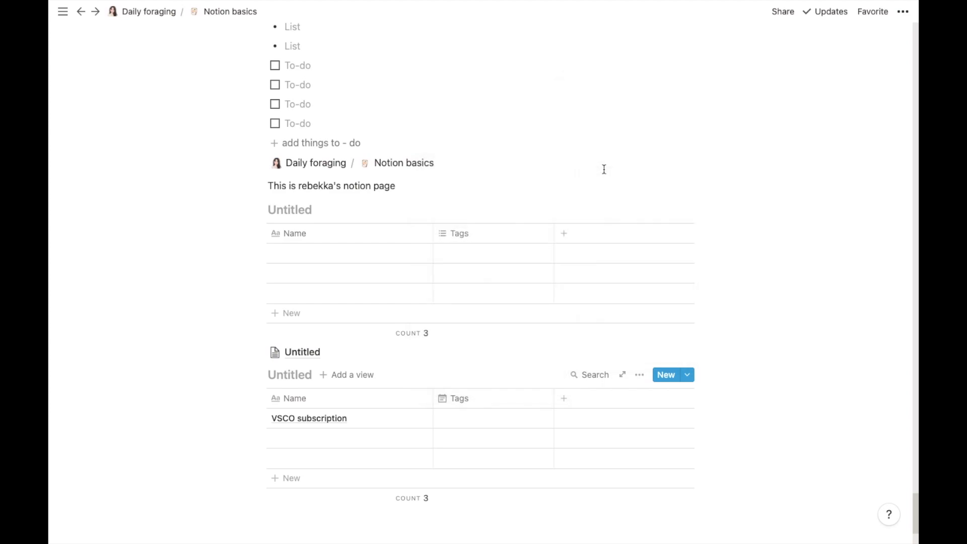
Step: Set the VSCO subscription date to Jun 15, 2021
left_click(457, 419)
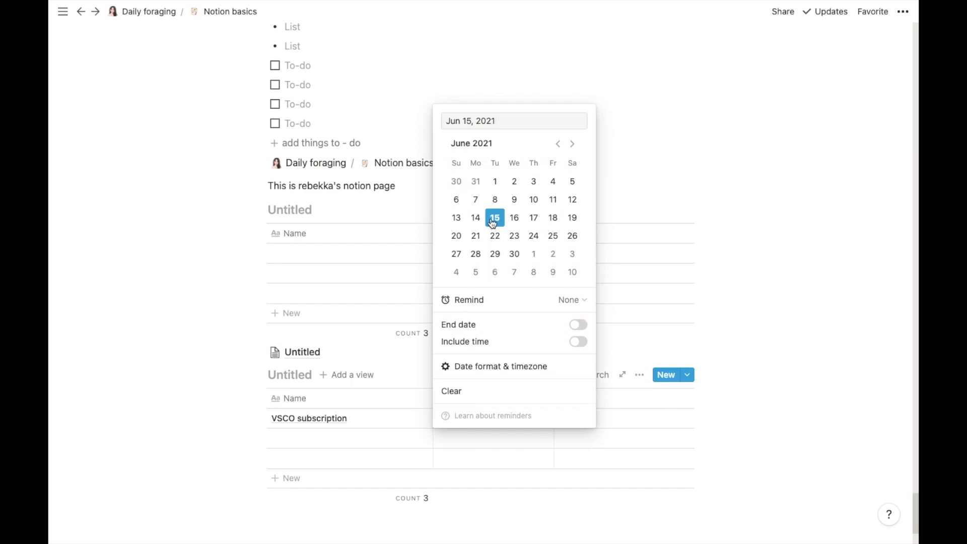
left_click(517, 431)
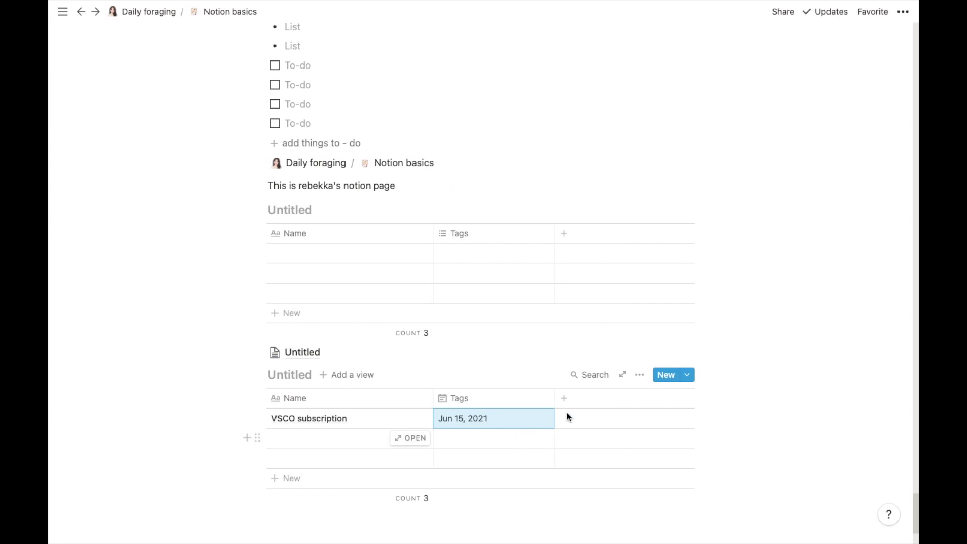
left_click(583, 418)
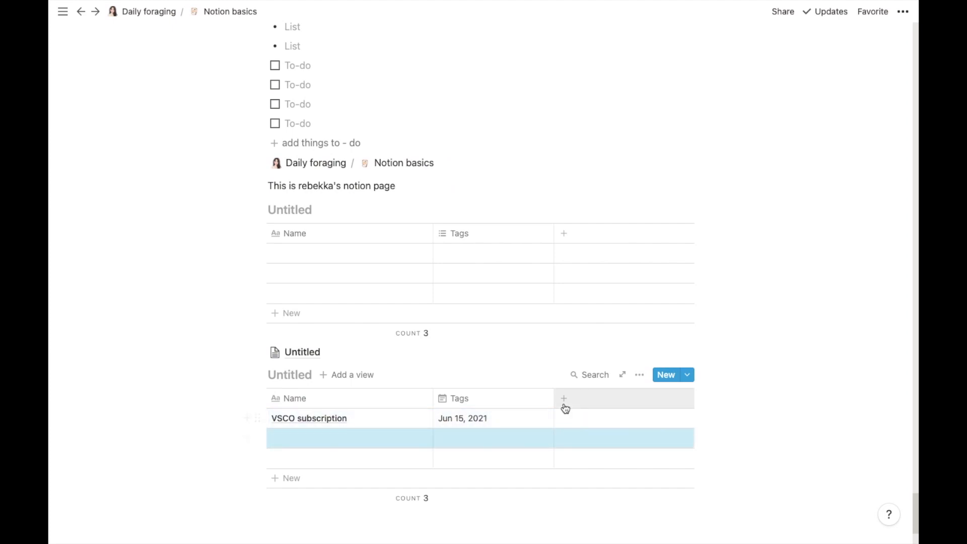
Step: Add a Text column and enter 'paid for whole year' for VSCO subscription
left_click(564, 398)
mouse_move(610, 232)
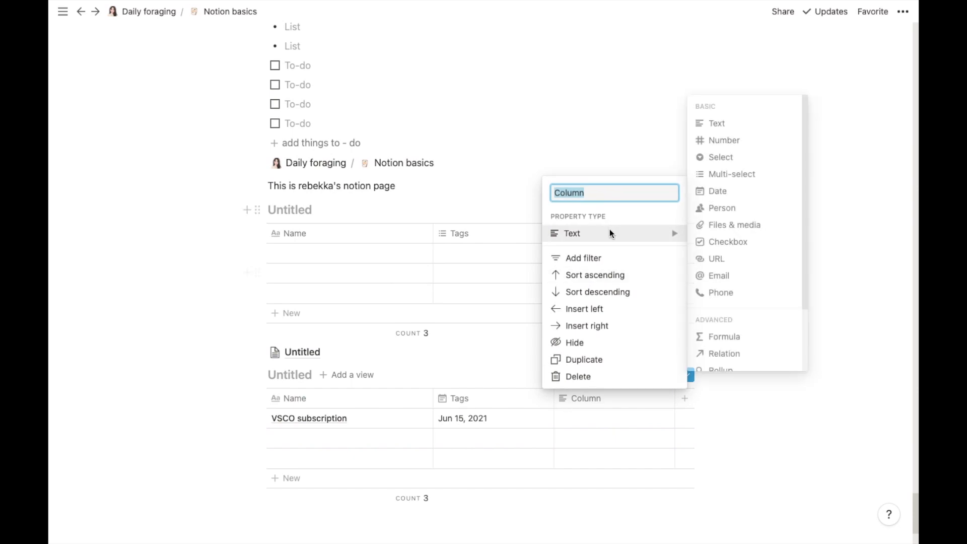
left_click(713, 123)
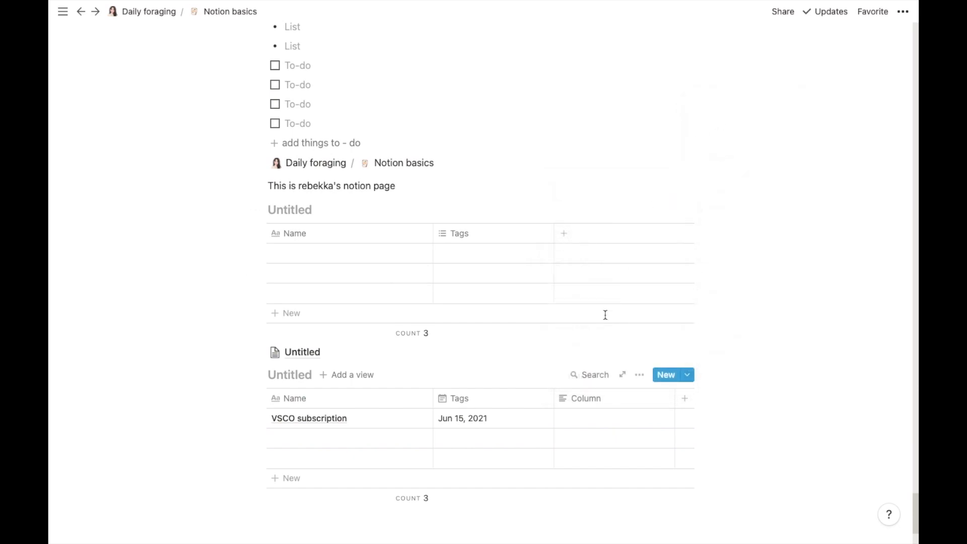
left_click(589, 418)
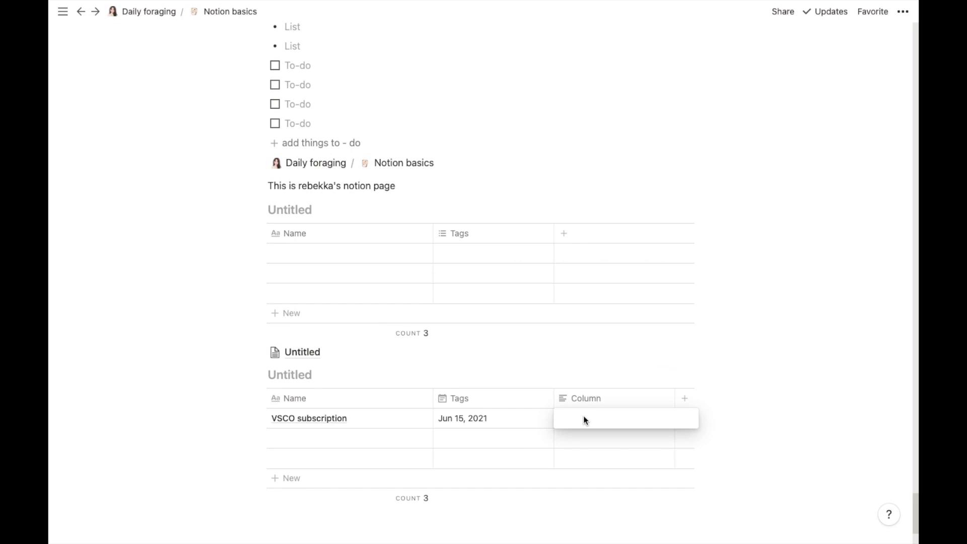
type("p")
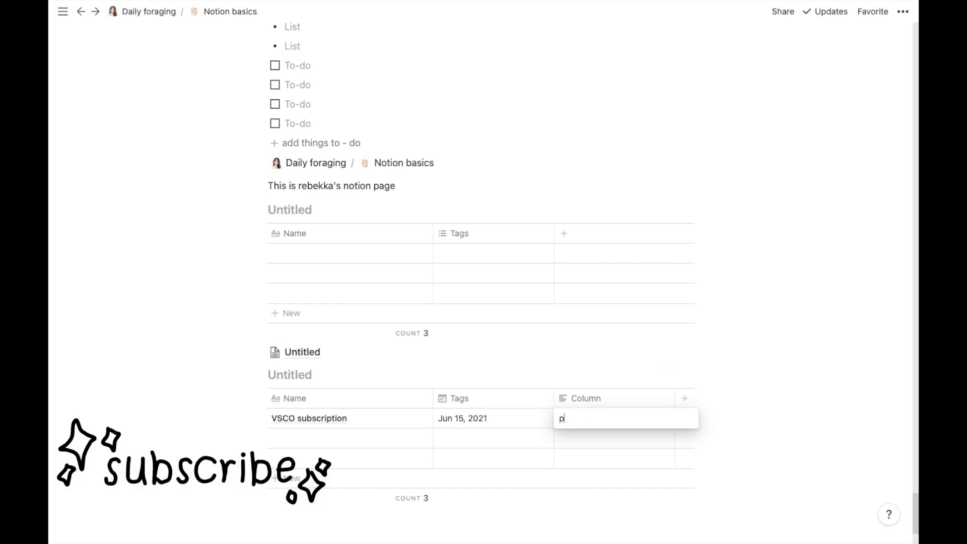
type("aid for whole year")
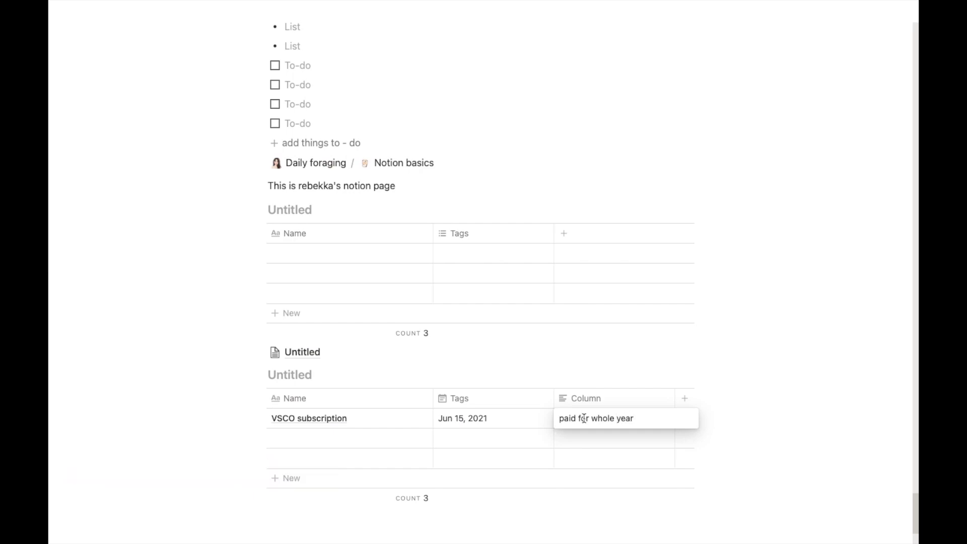
key("Escape")
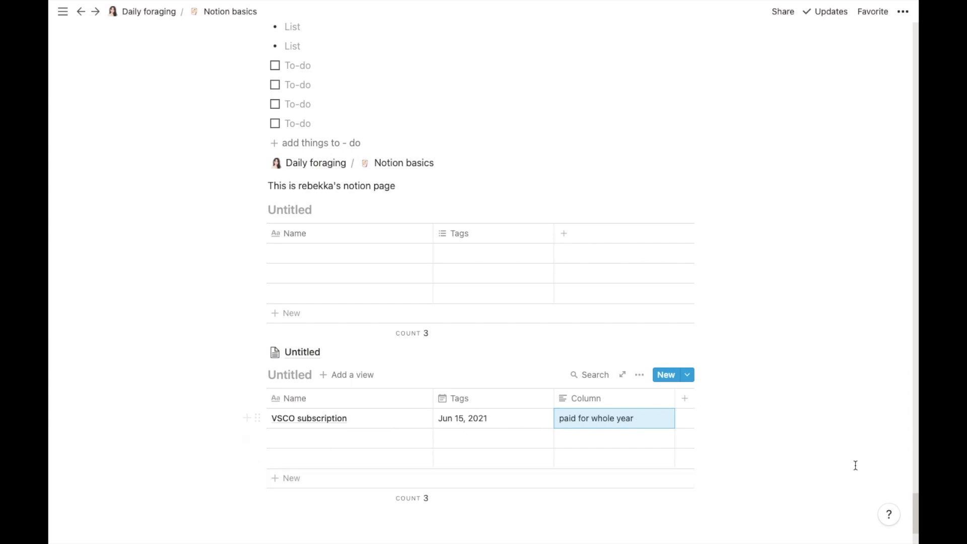
Step: Make Tags a Number property and enter 1700 for VSCO subscription
left_click(468, 399)
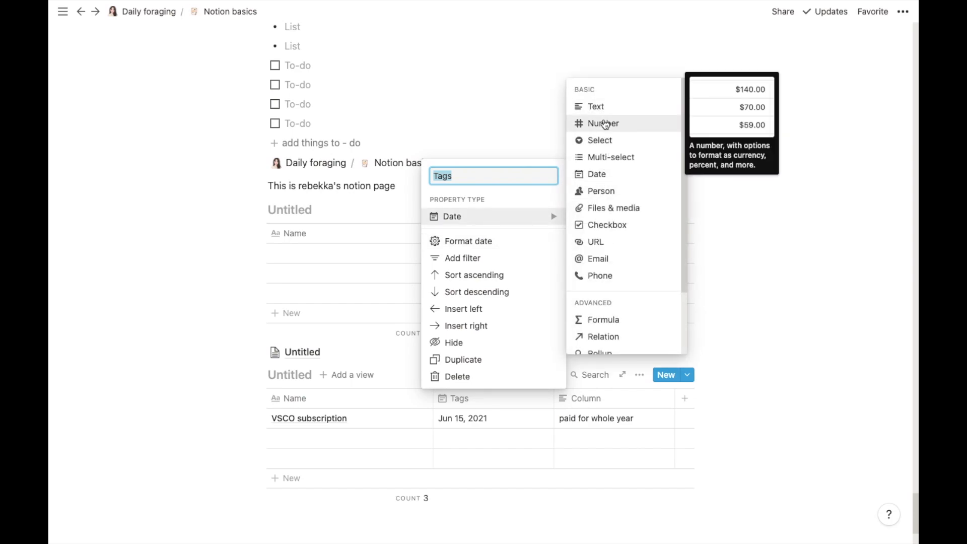
left_click(605, 124)
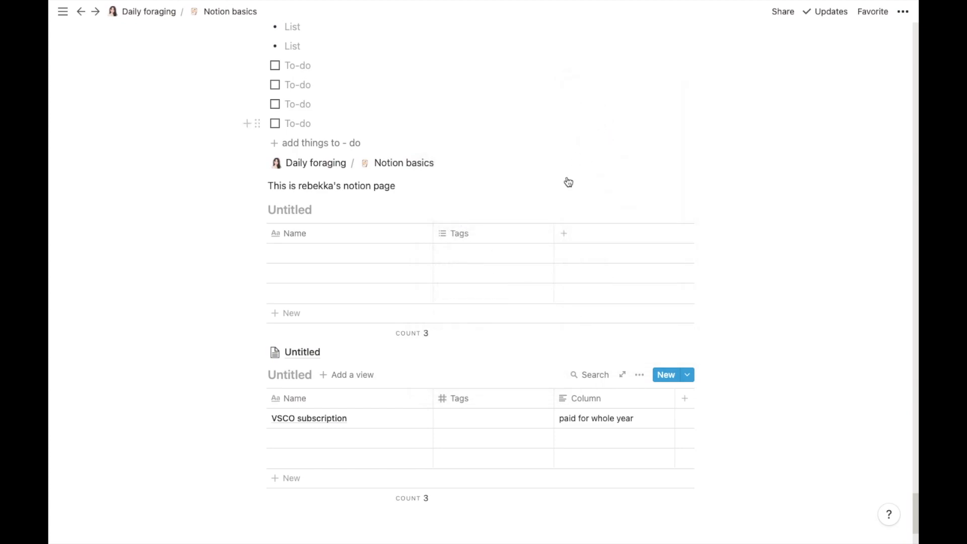
left_click(483, 414)
type("1700")
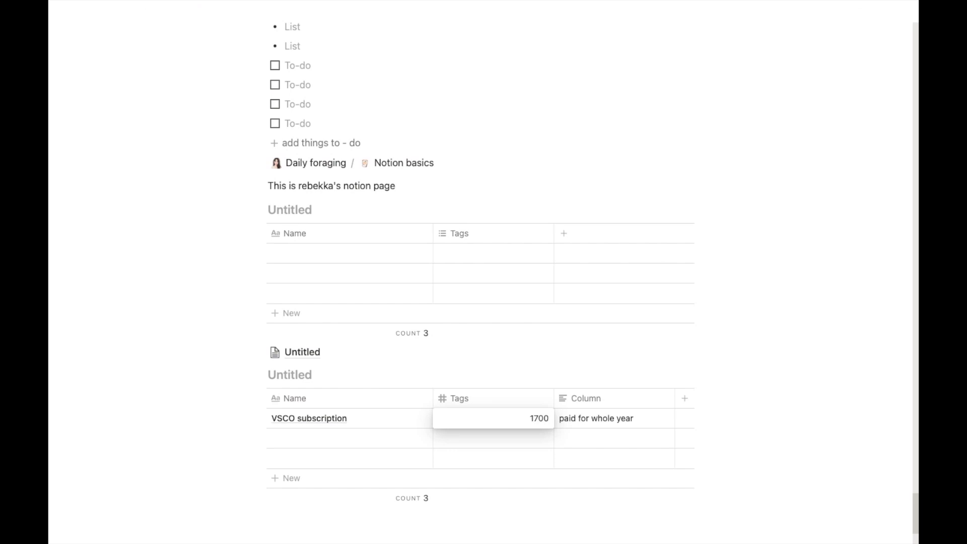
key("Return")
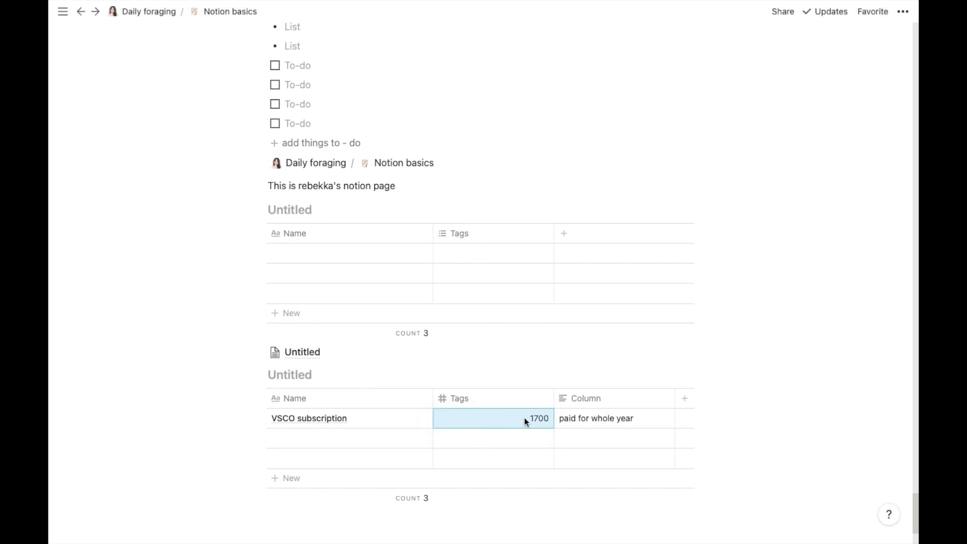
Step: Format the Tags number as Rupee so the amount shows ₹1,700.00
left_click(498, 402)
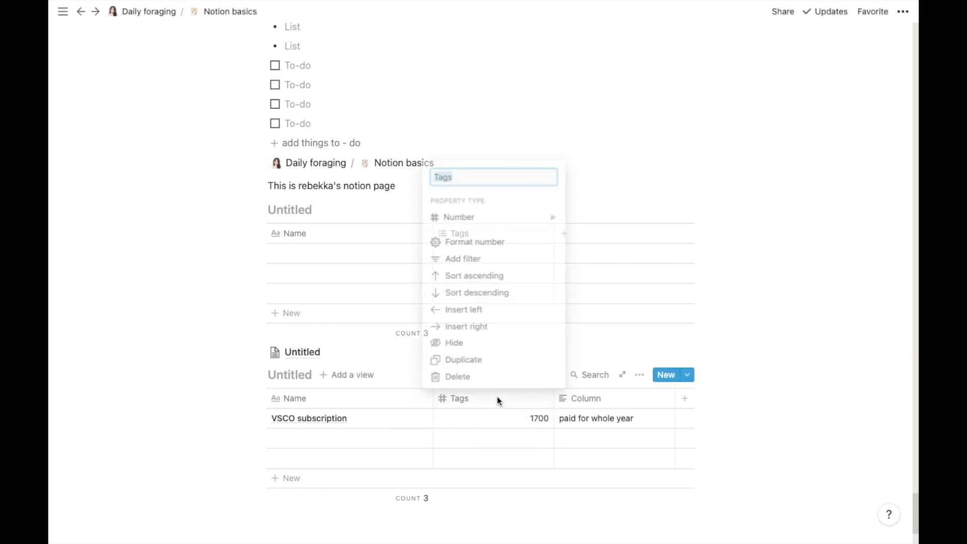
mouse_move(490, 216)
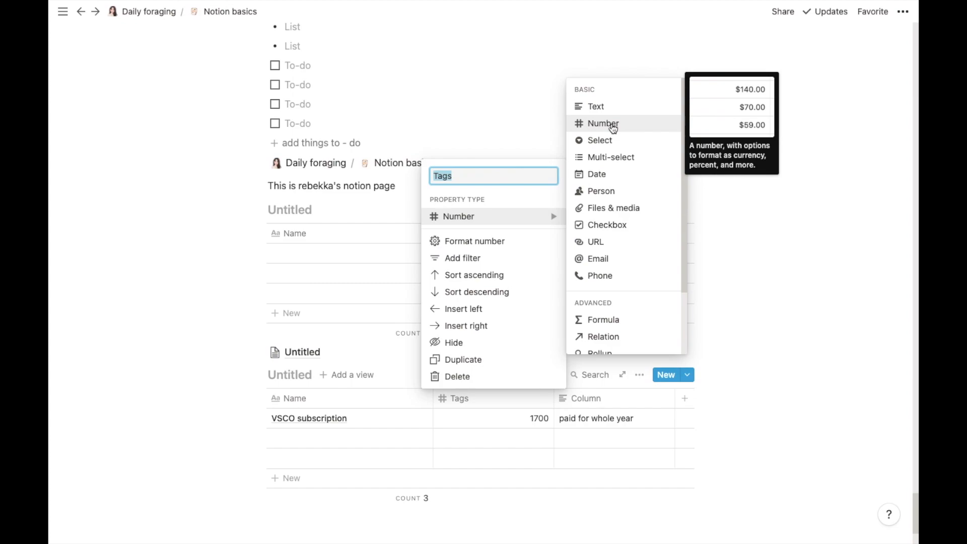
left_click(470, 246)
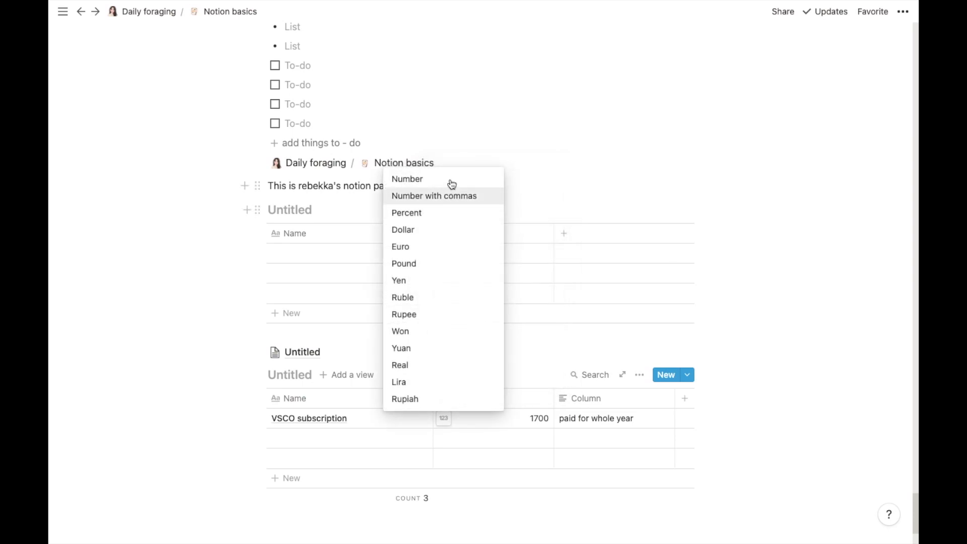
left_click(428, 316)
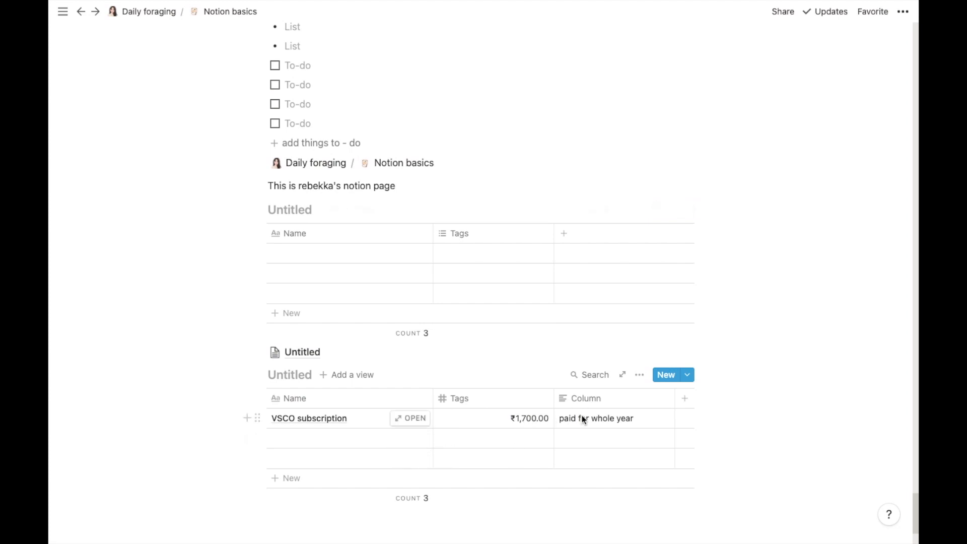
left_click(495, 419)
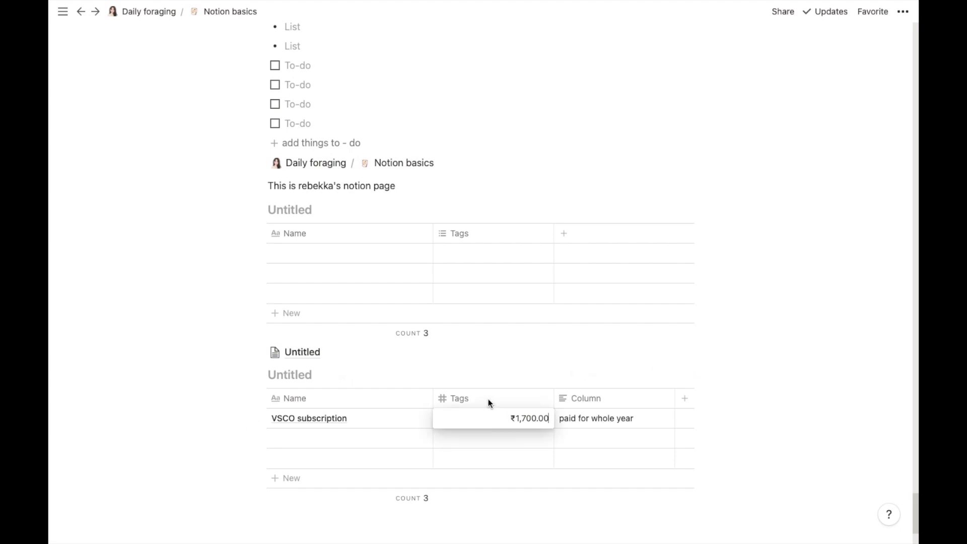
key("Escape")
left_click(488, 399)
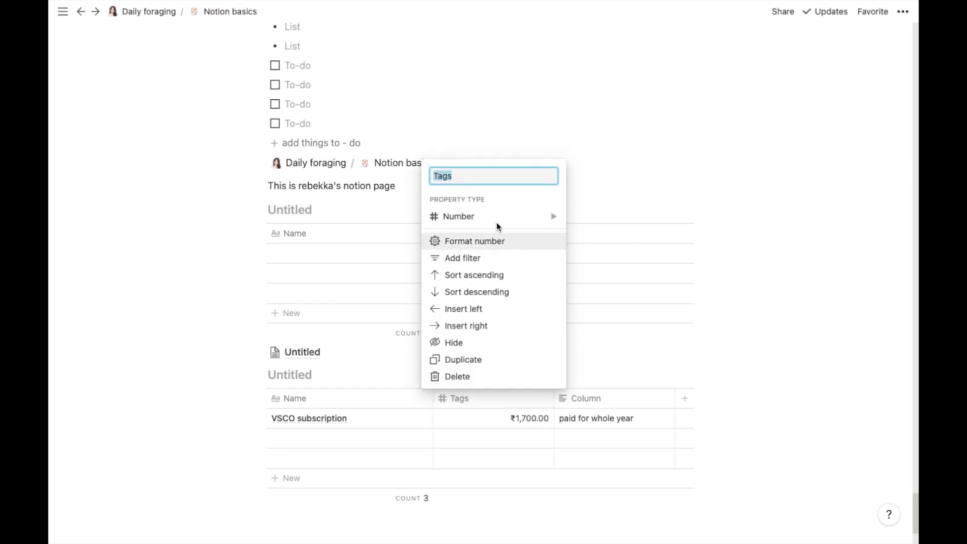
mouse_move(496, 221)
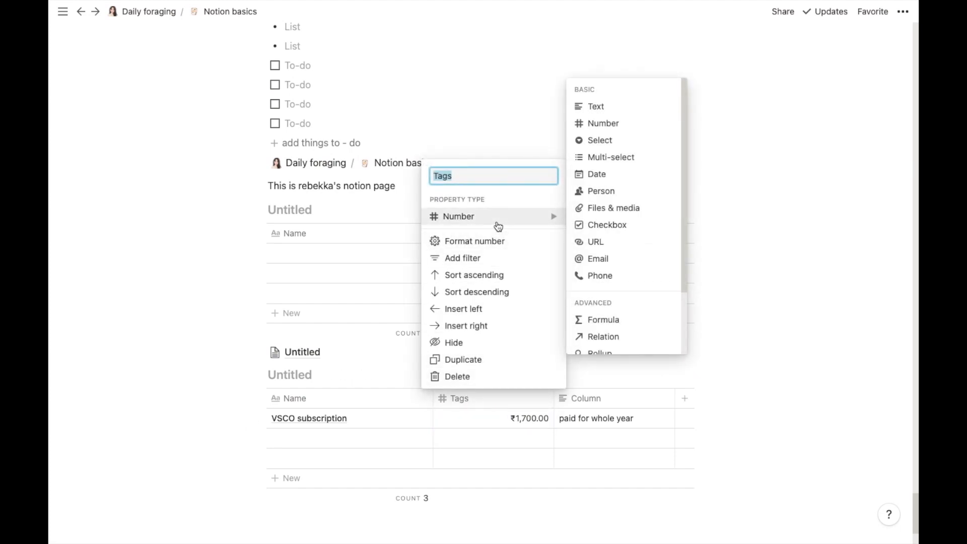
Step: Turn Tags into a Select property and delete the leftover 1700 option
left_click(599, 141)
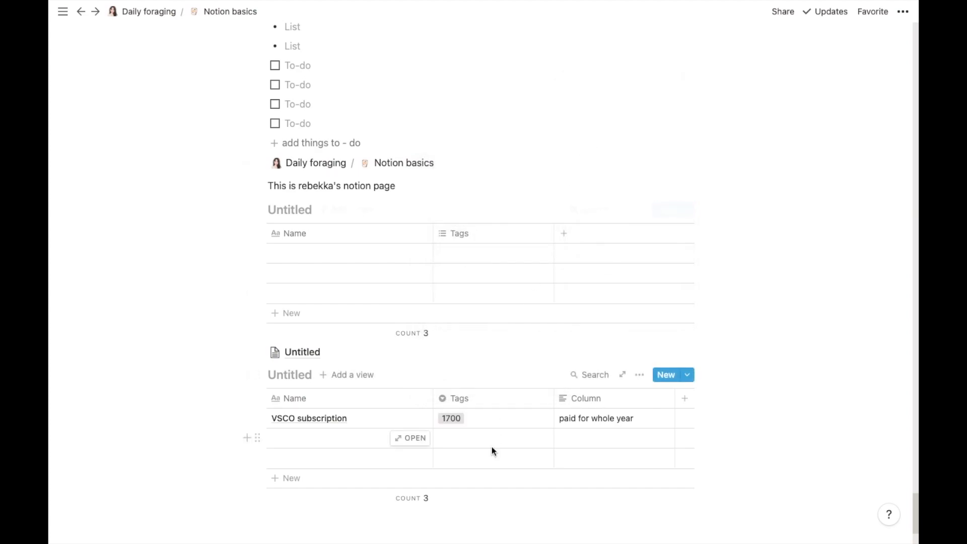
left_click(460, 416)
left_click(467, 418)
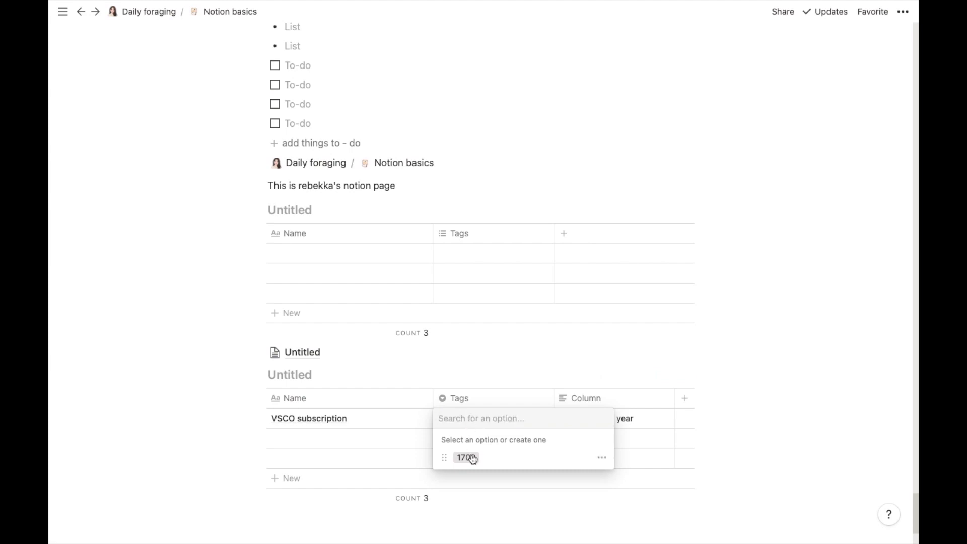
left_click(448, 457)
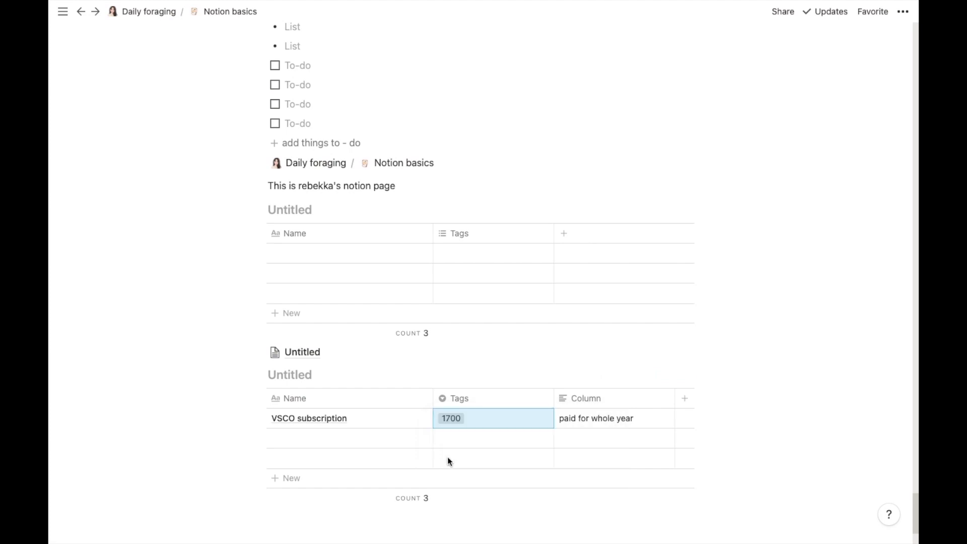
left_click(471, 418)
left_click(602, 458)
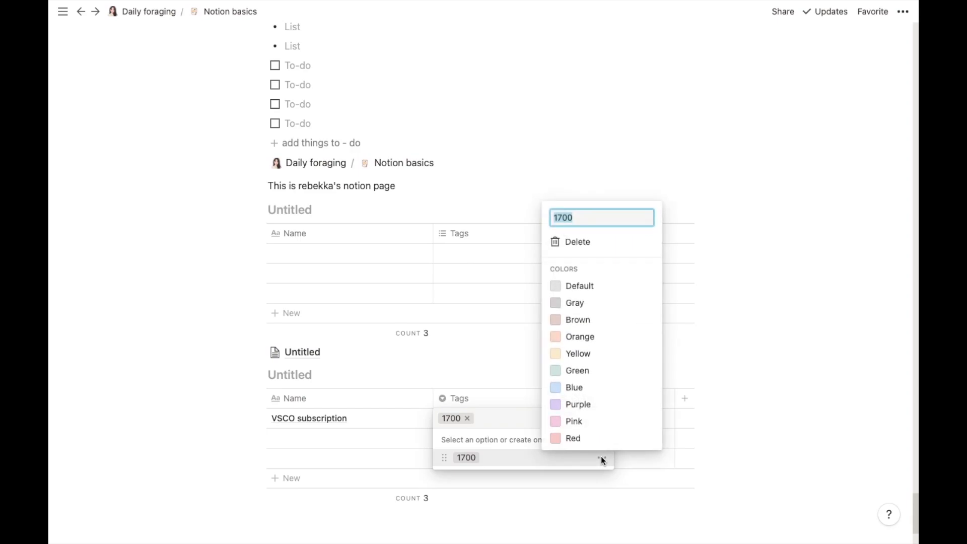
left_click(589, 243)
left_click(513, 283)
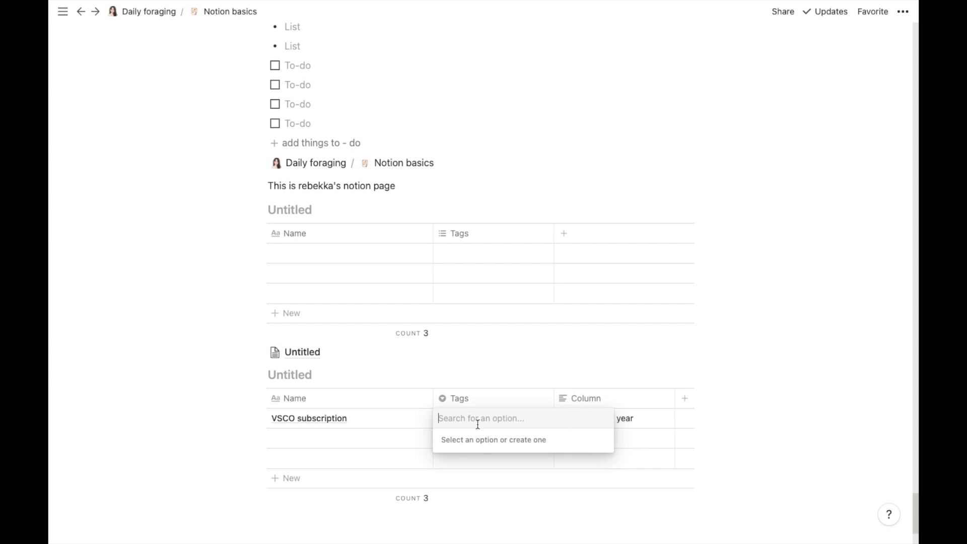
Step: Create the 'iOS app' and 'android app' tags, tagging VSCO subscription android app
type("iOs")
key("BackSpace")
type("S app")
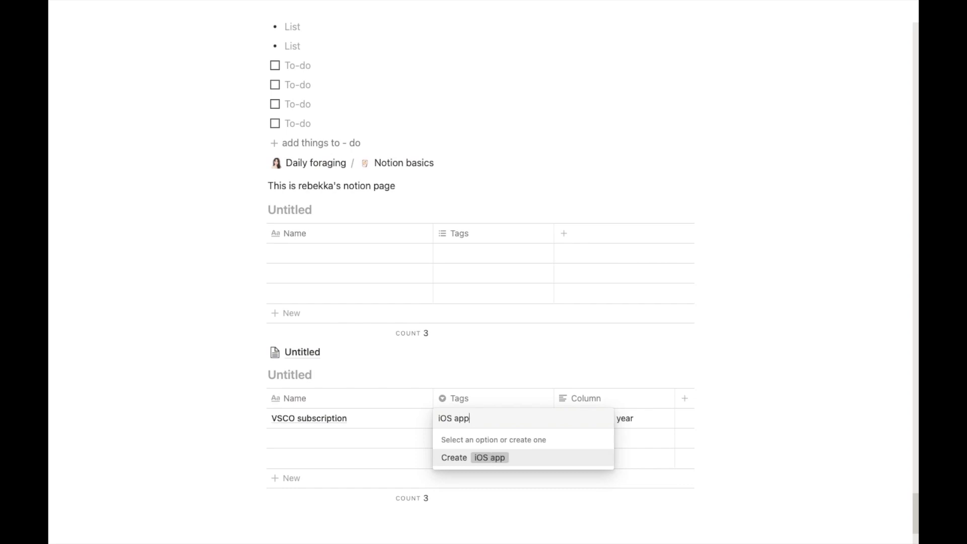
key("Return")
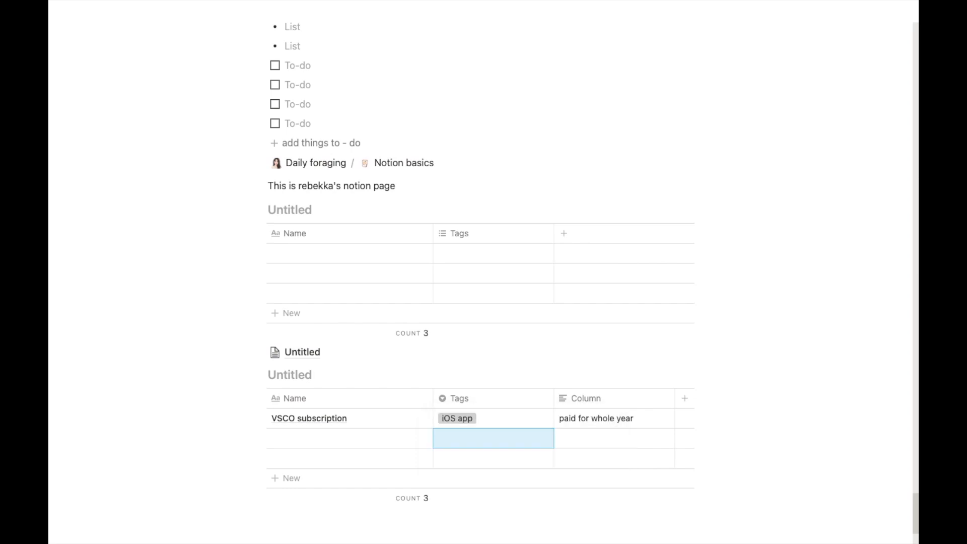
left_click(505, 417)
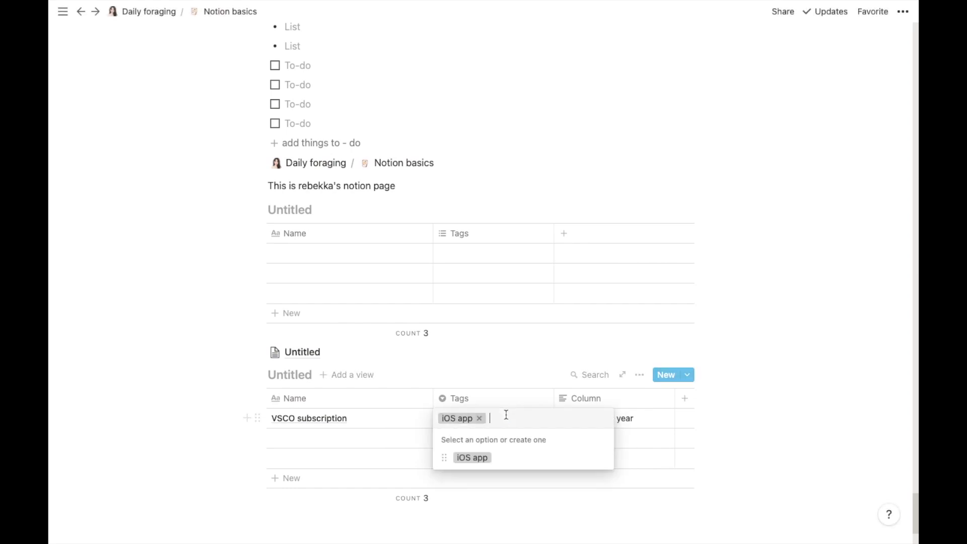
type("a")
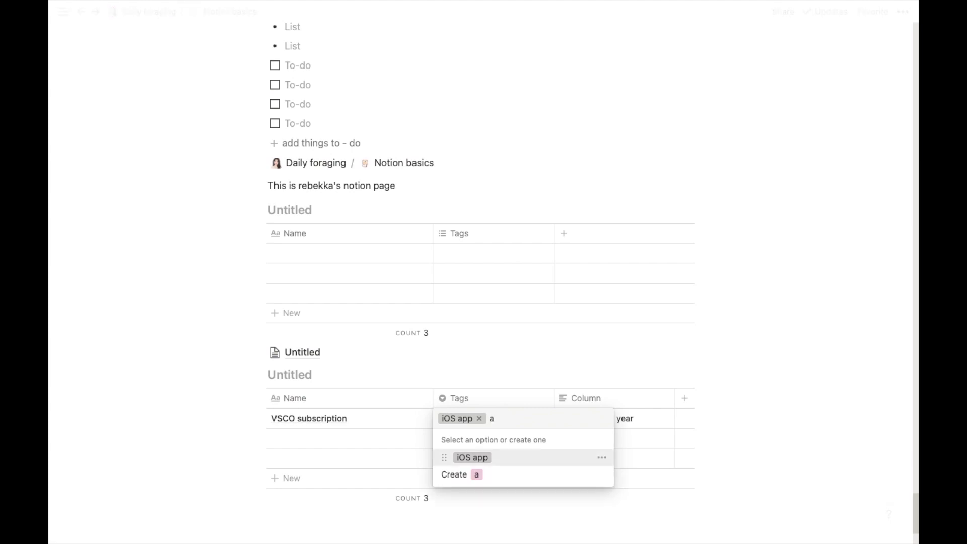
type("ndroid app")
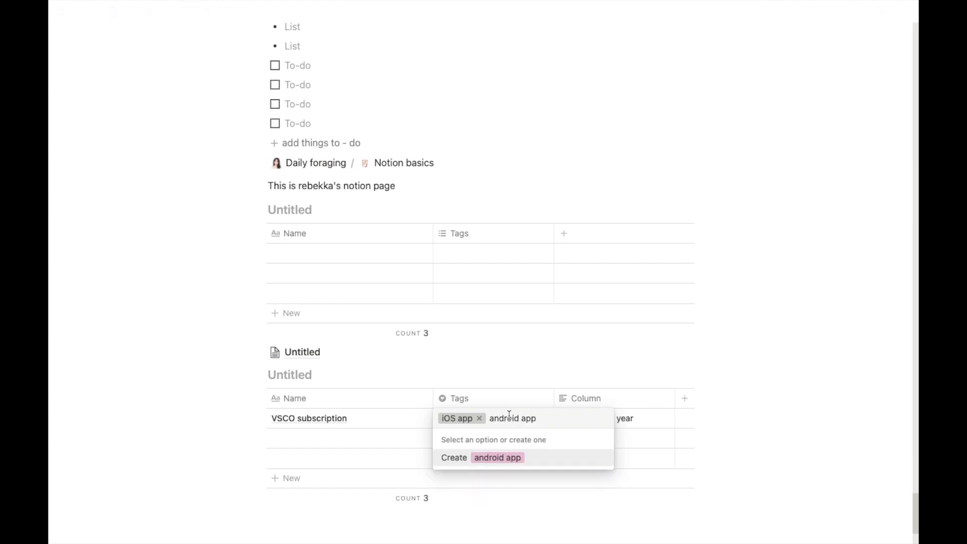
left_click(511, 458)
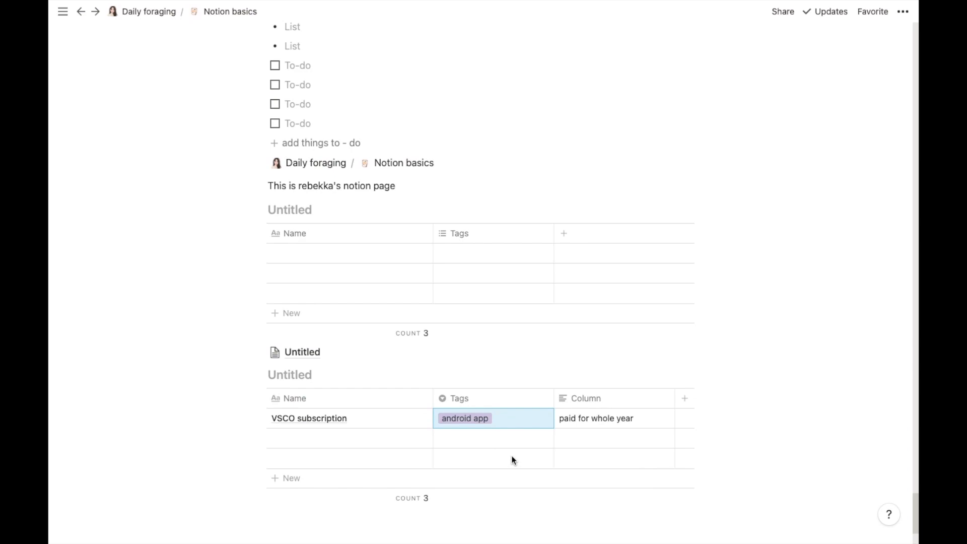
Step: Add a second row 'tezza' tagged iOS app
left_click(341, 437)
type("tezza")
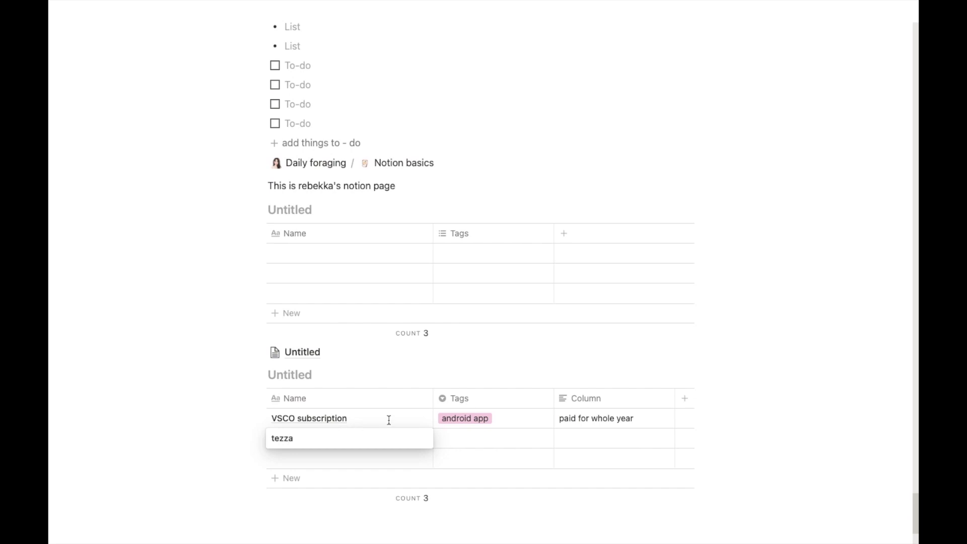
key("Escape")
left_click(468, 438)
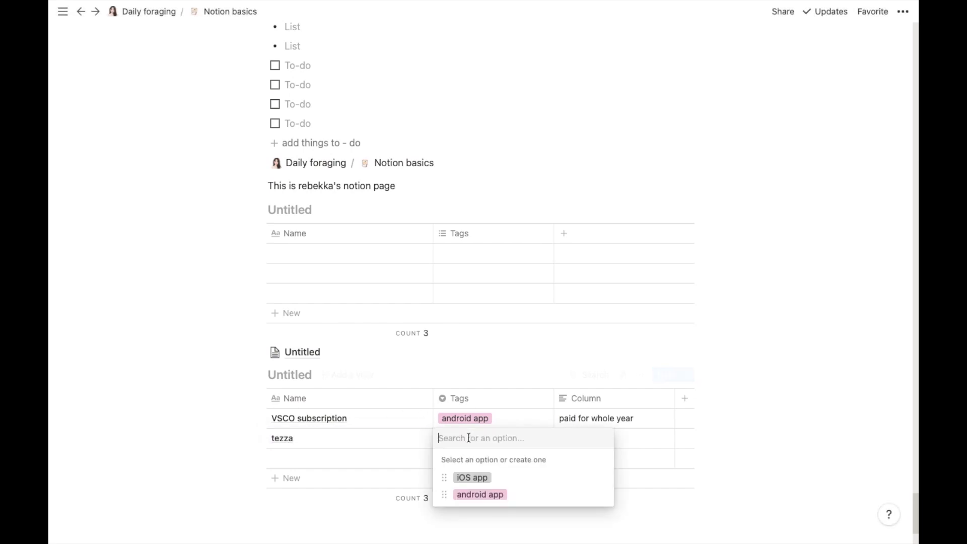
left_click(473, 478)
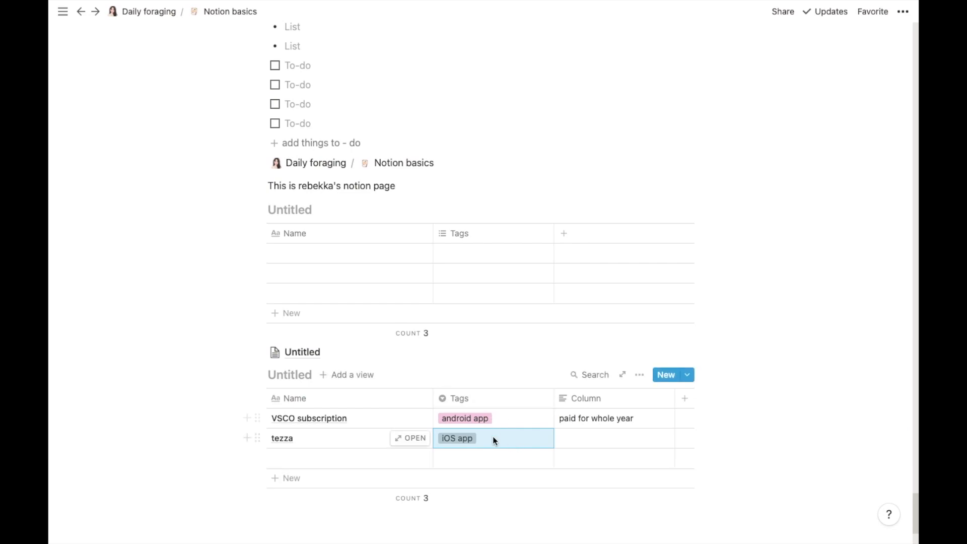
Step: Colour the iOS app tag yellow
left_click(511, 419)
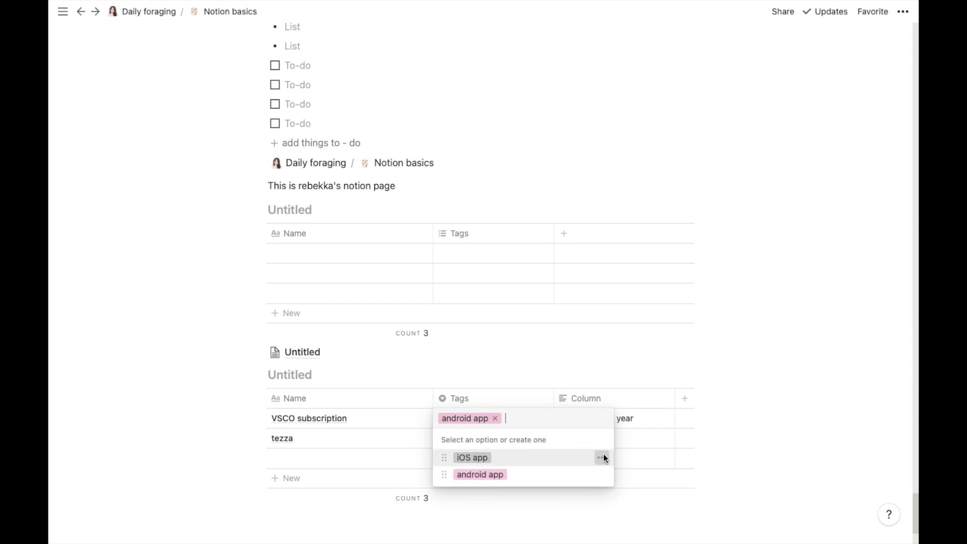
left_click(602, 456)
left_click(595, 357)
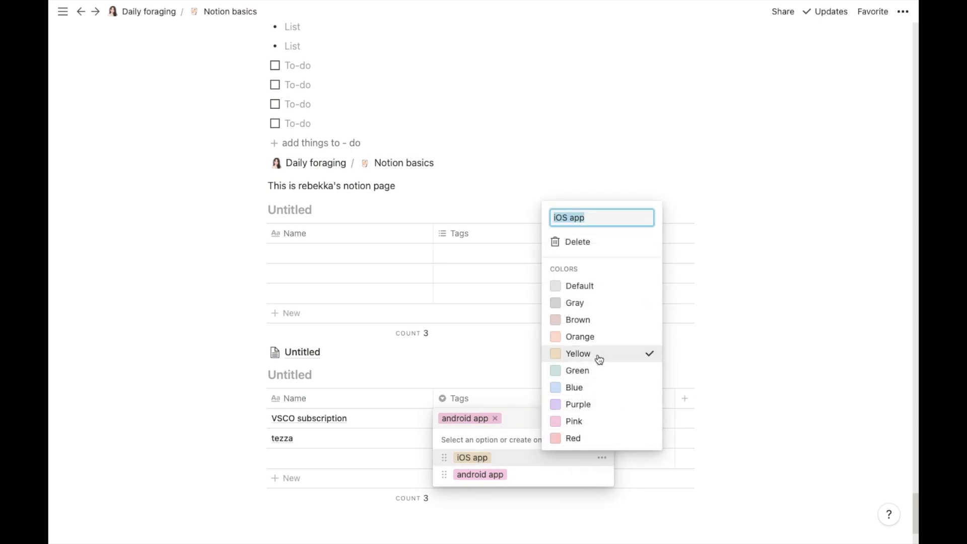
left_click(595, 477)
left_click(606, 474)
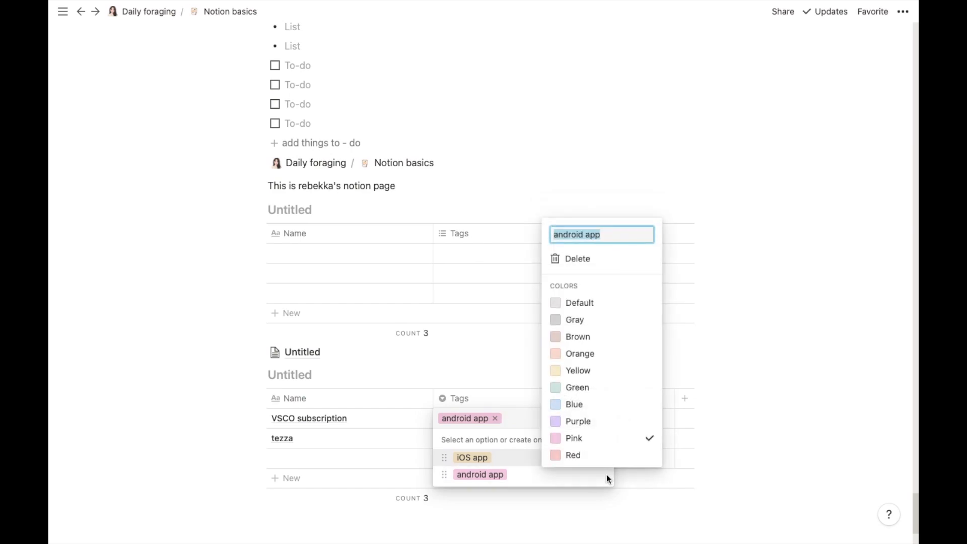
key("Escape")
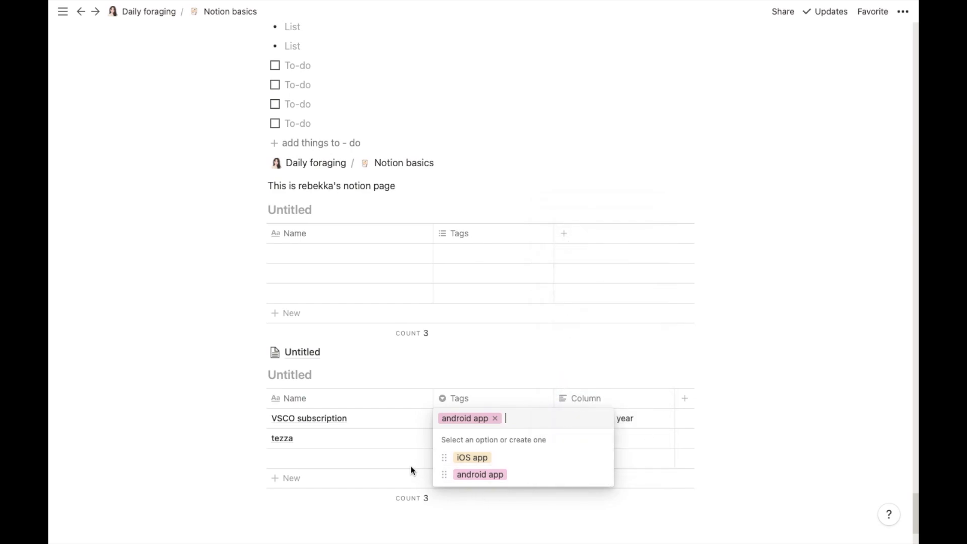
key("Escape")
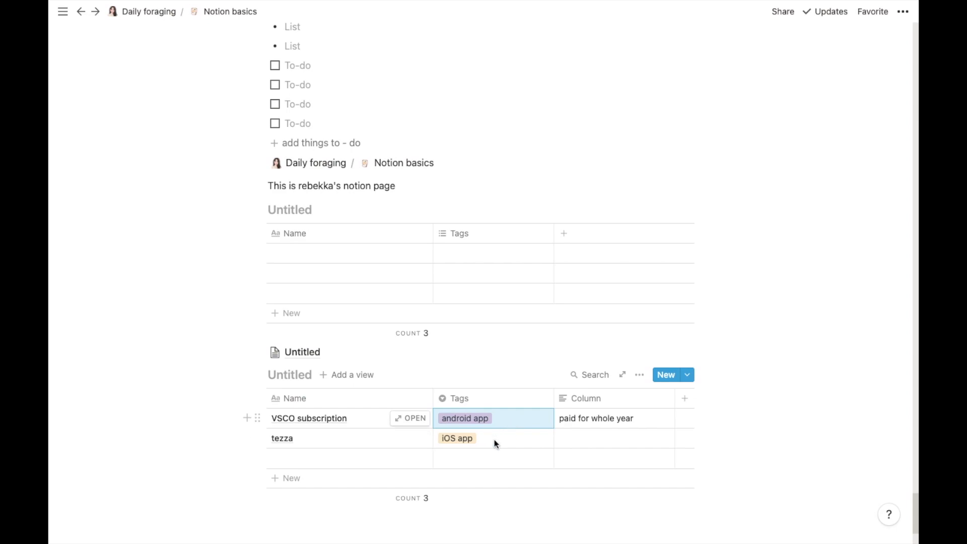
Step: Colour the android app tag blue
left_click(494, 439)
mouse_move(608, 501)
mouse_move(604, 482)
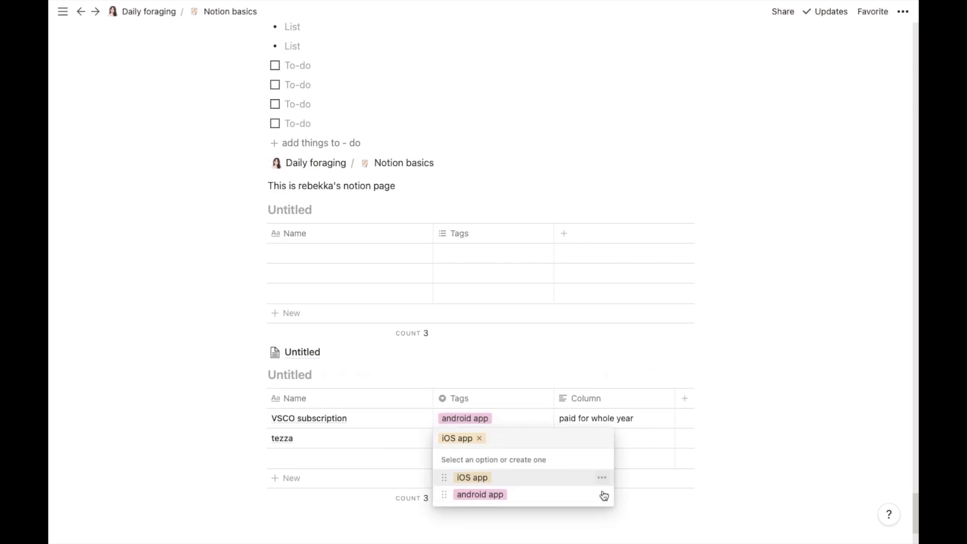
left_click(602, 493)
left_click(584, 426)
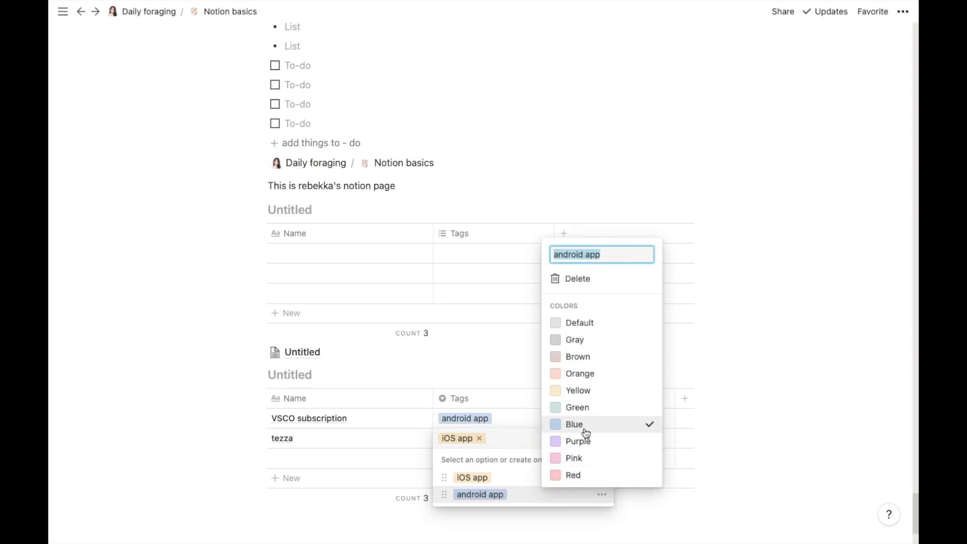
left_click(365, 461)
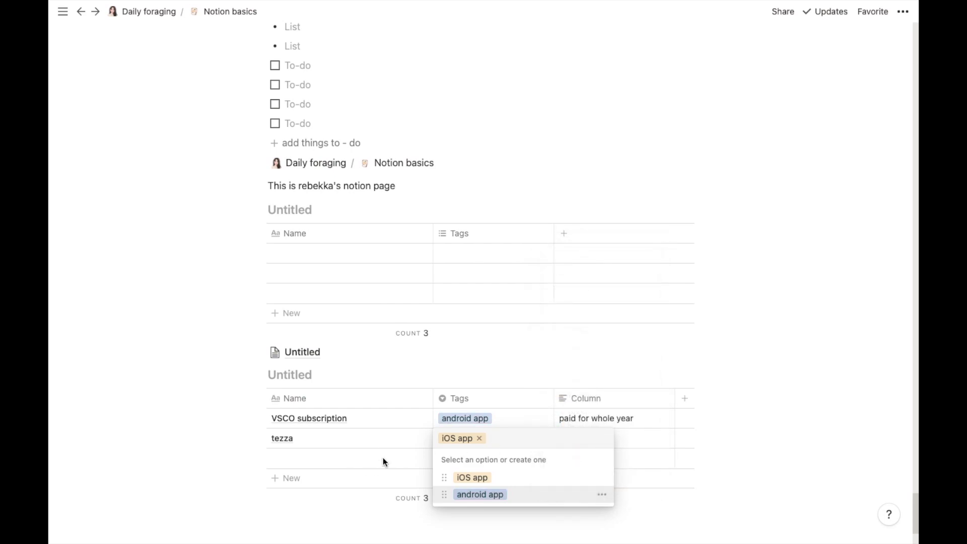
key("Escape")
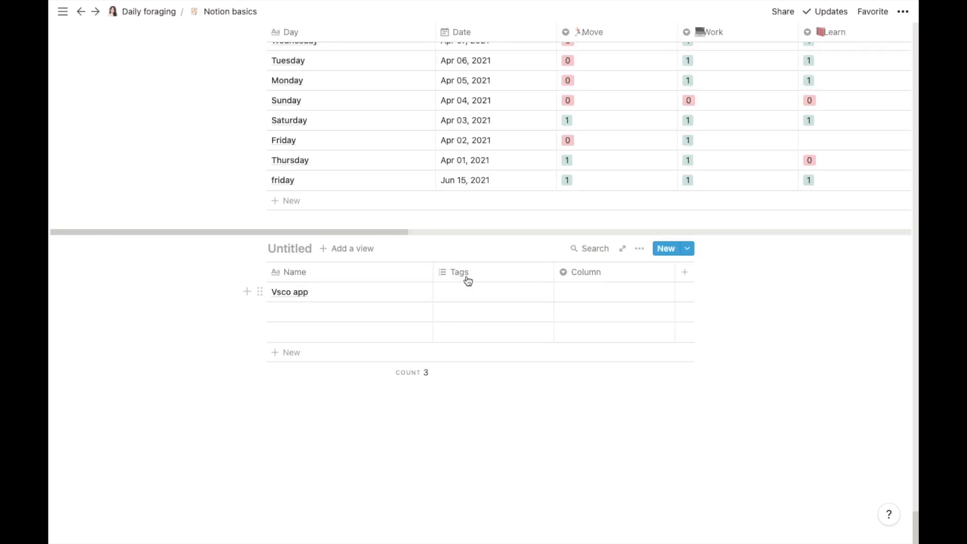
Step: Check the property types, keeping the Column property as Select
left_click(468, 279)
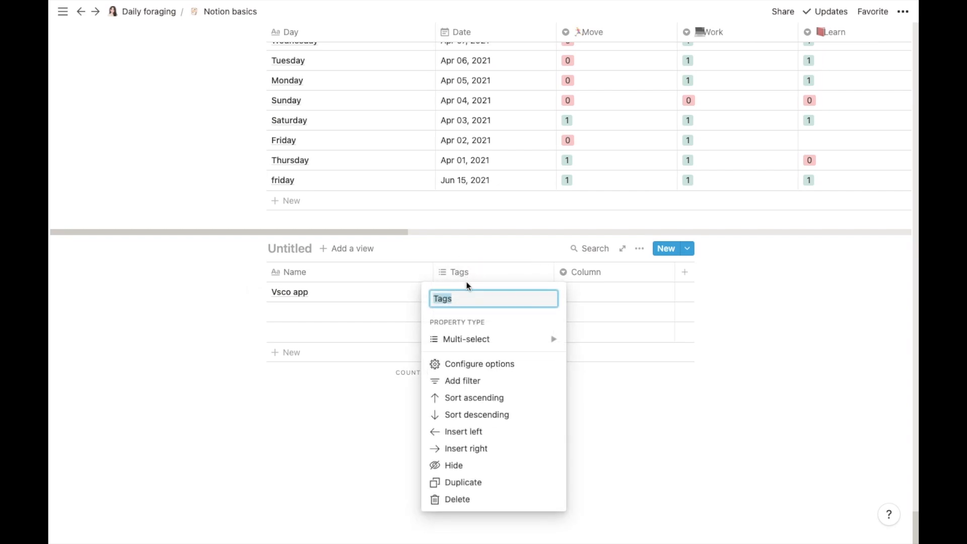
mouse_move(476, 345)
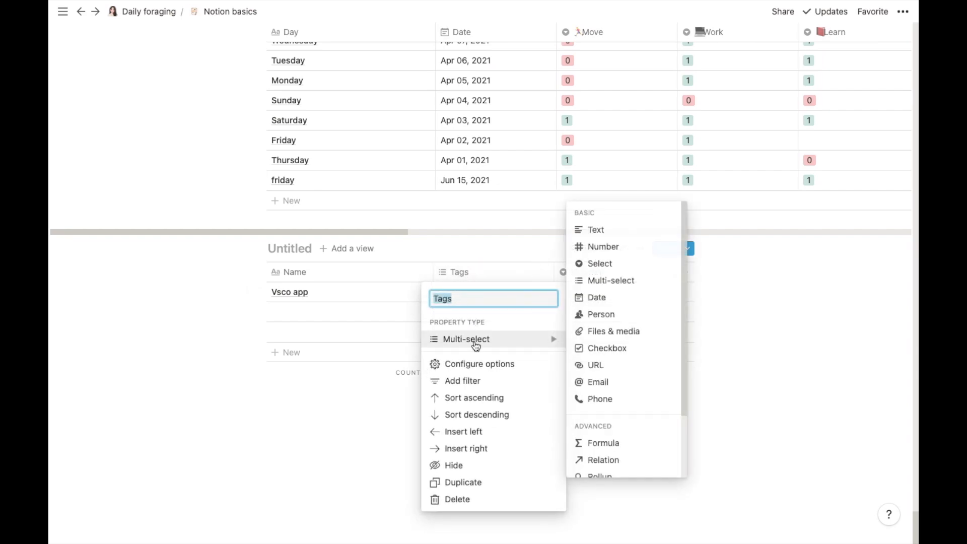
left_click(614, 283)
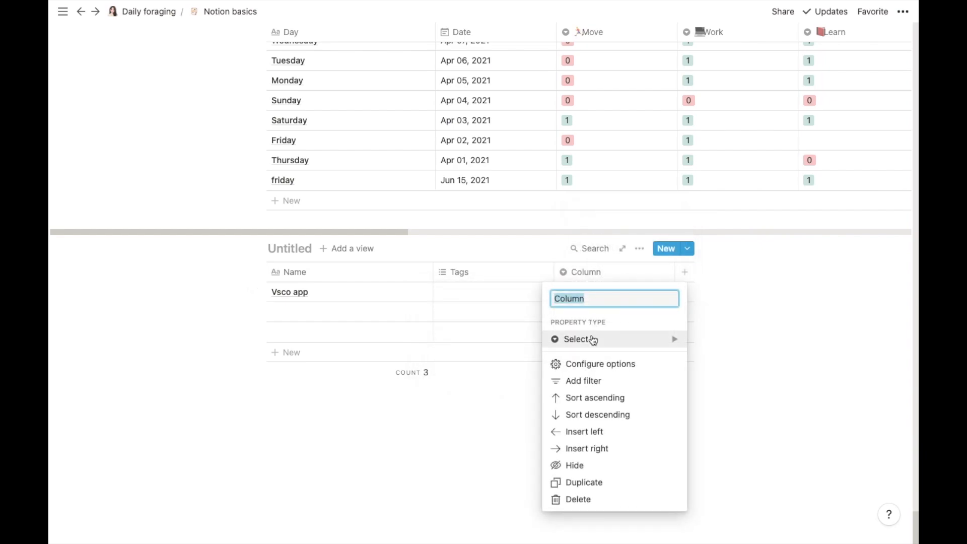
mouse_move(594, 339)
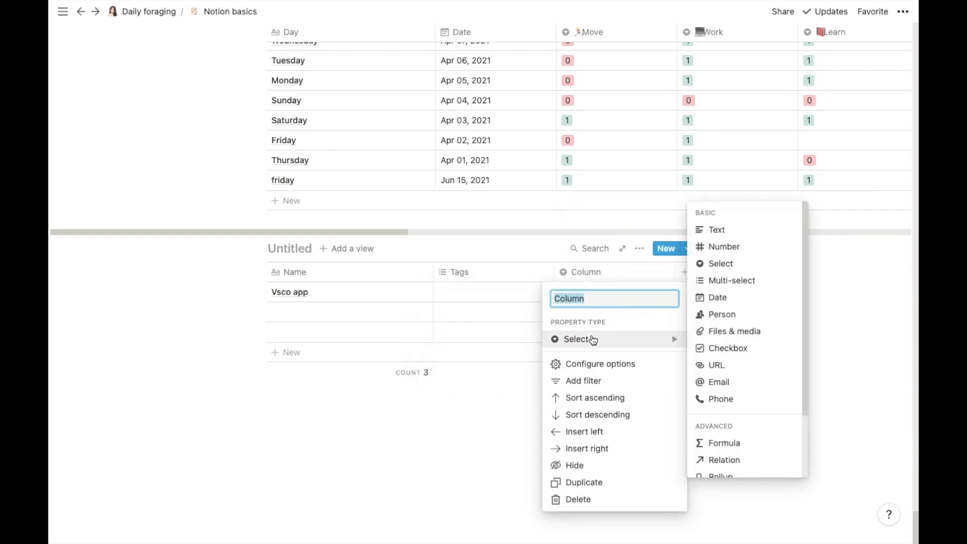
left_click(741, 263)
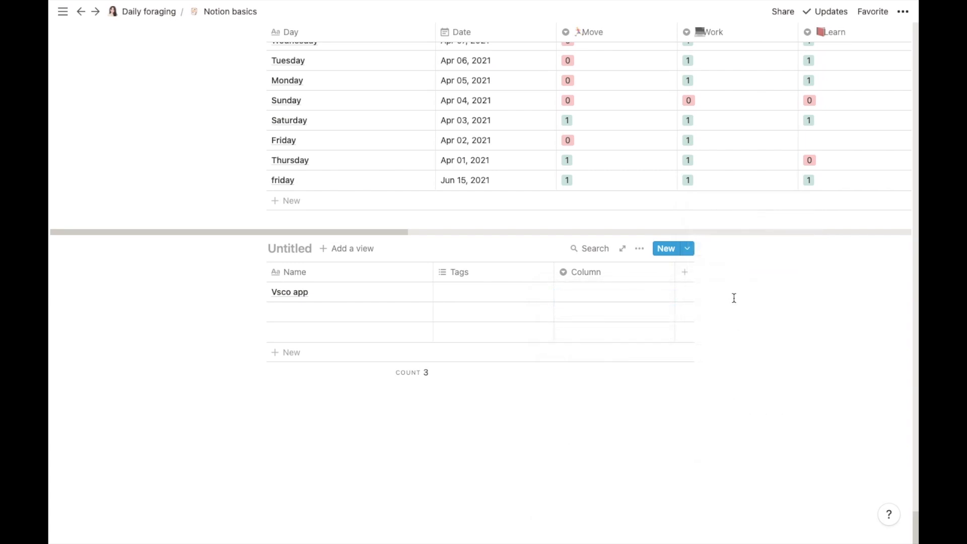
Step: Create and add a 'wednesday' tag to the Vsco app row
left_click(494, 295)
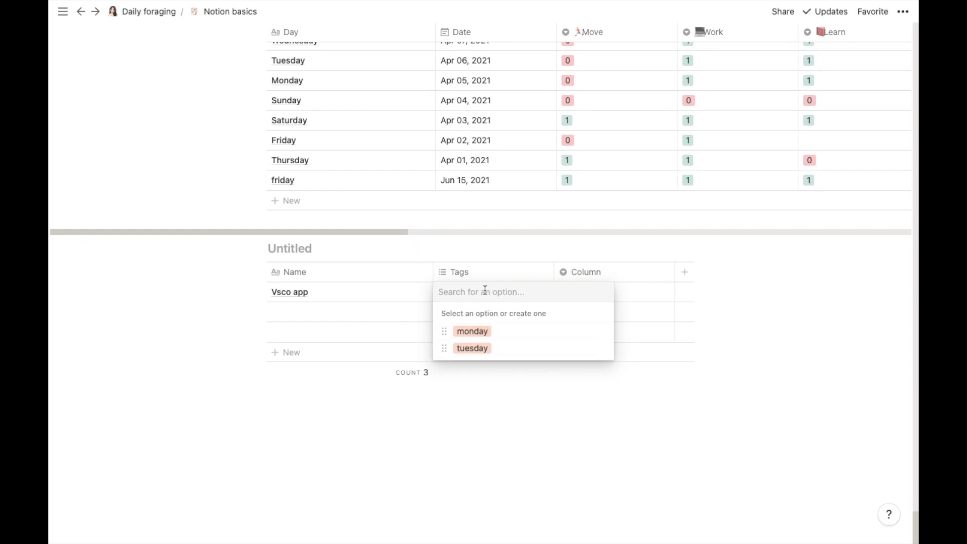
type("wednesday")
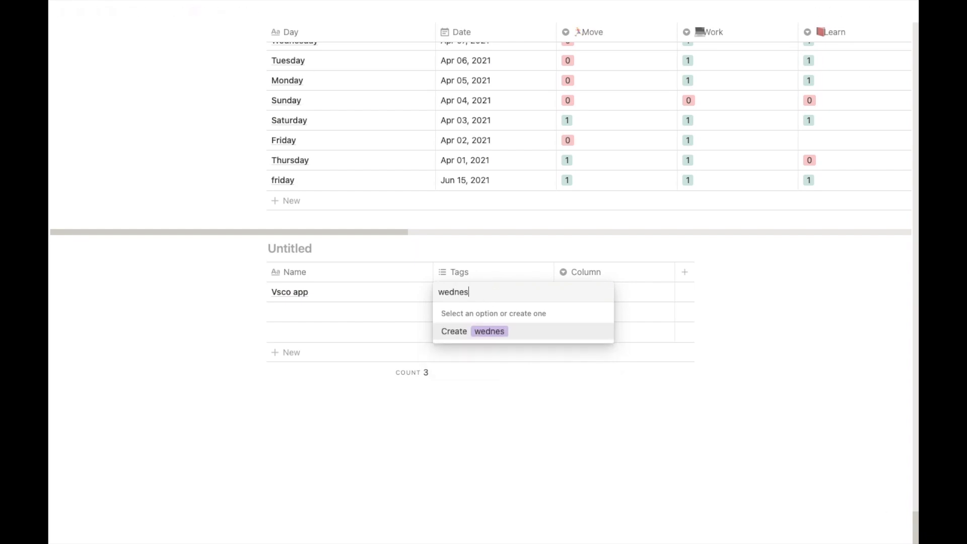
left_click(517, 332)
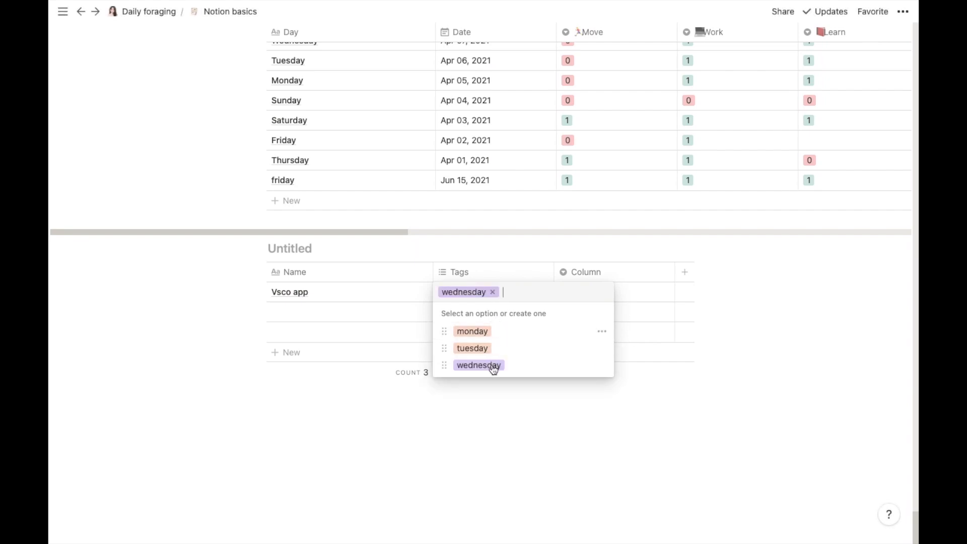
left_click(753, 305)
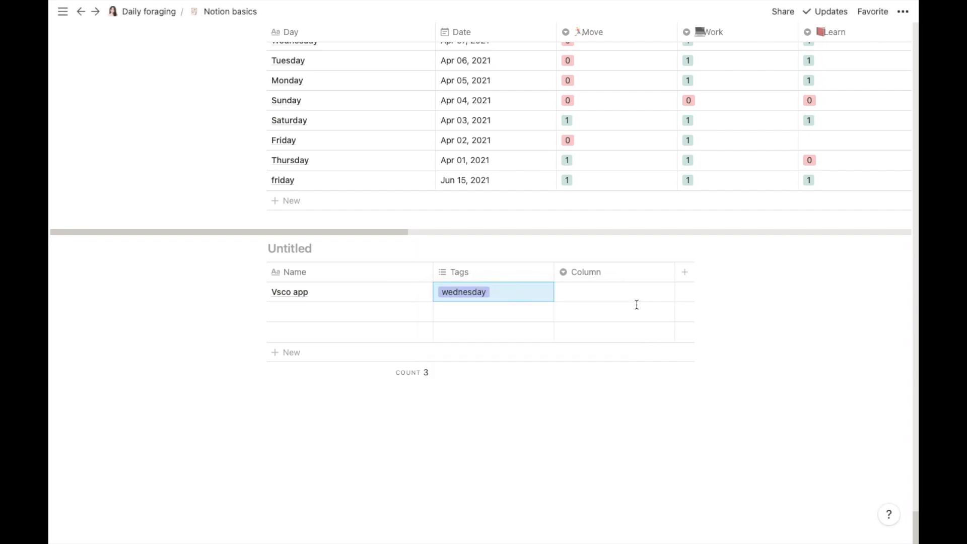
left_click(599, 292)
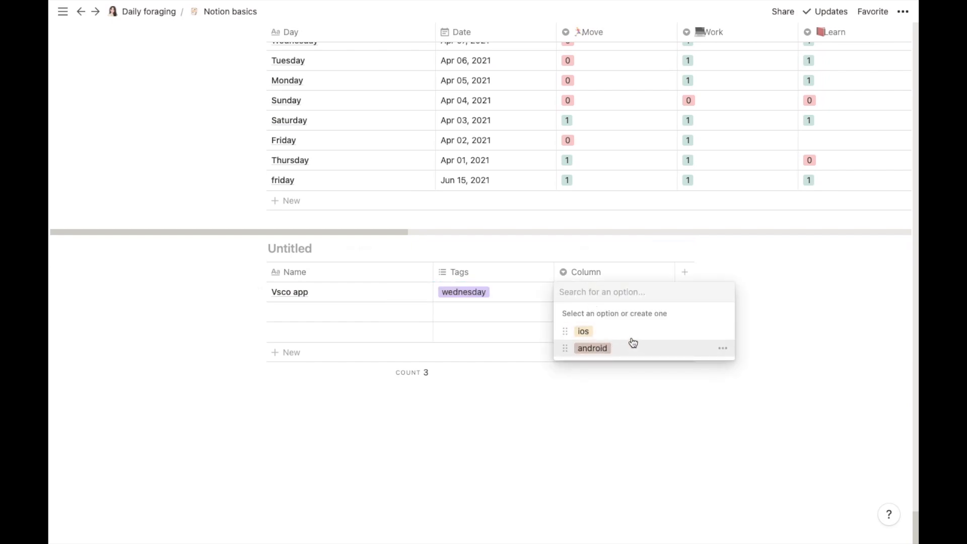
left_click(778, 328)
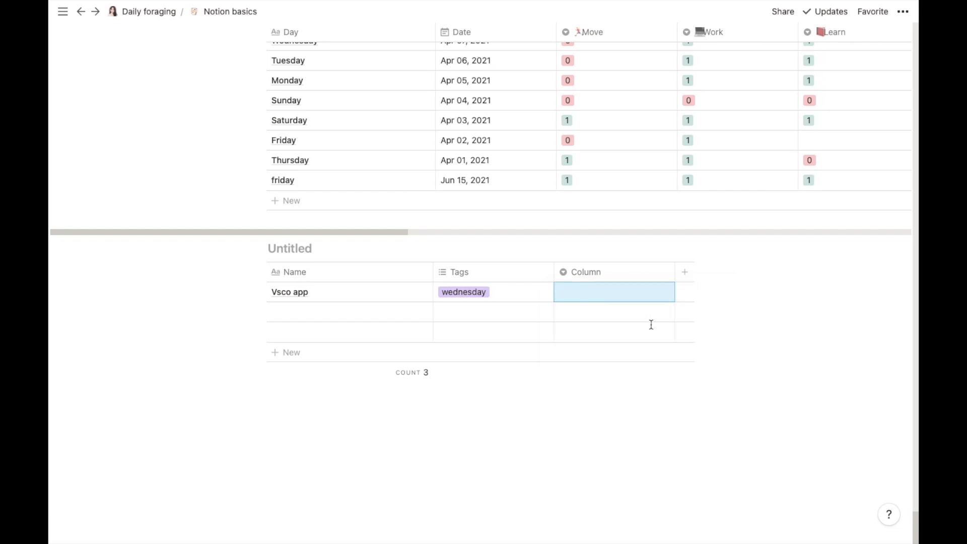
Step: Add the monday and tuesday tags to Vsco app
left_click(508, 291)
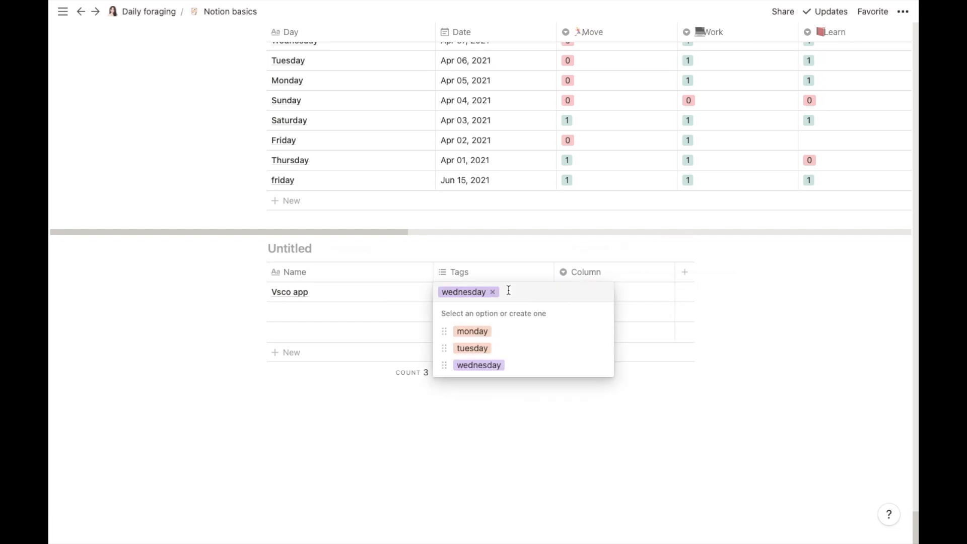
left_click(473, 333)
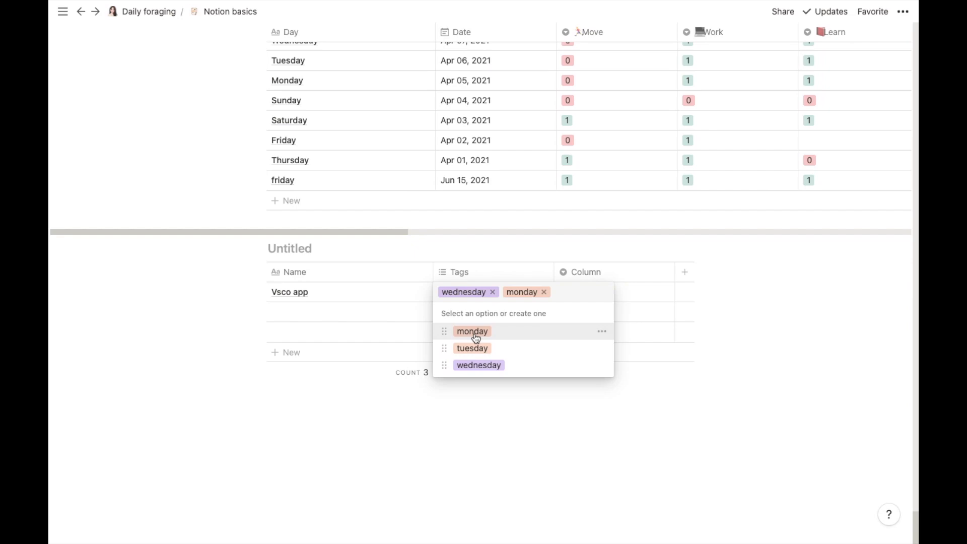
left_click(478, 347)
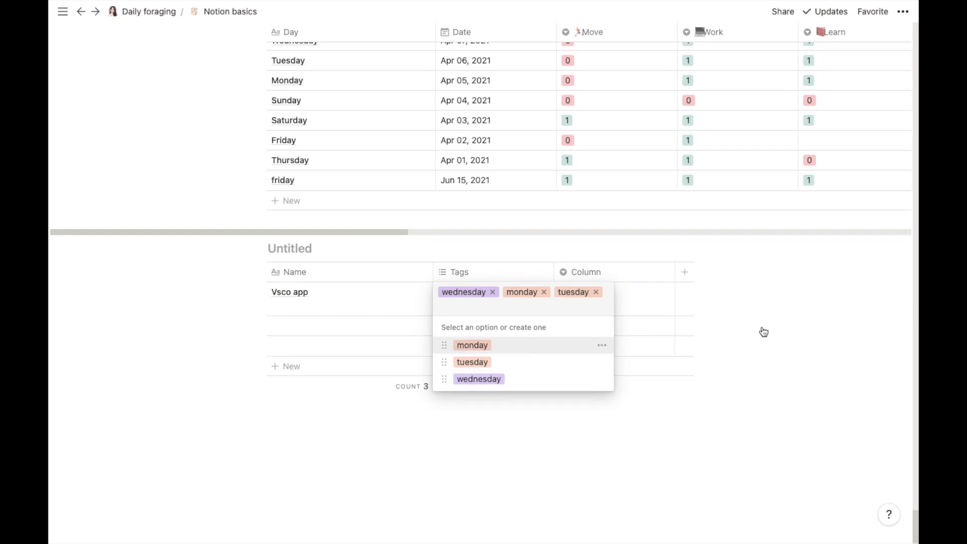
left_click(787, 324)
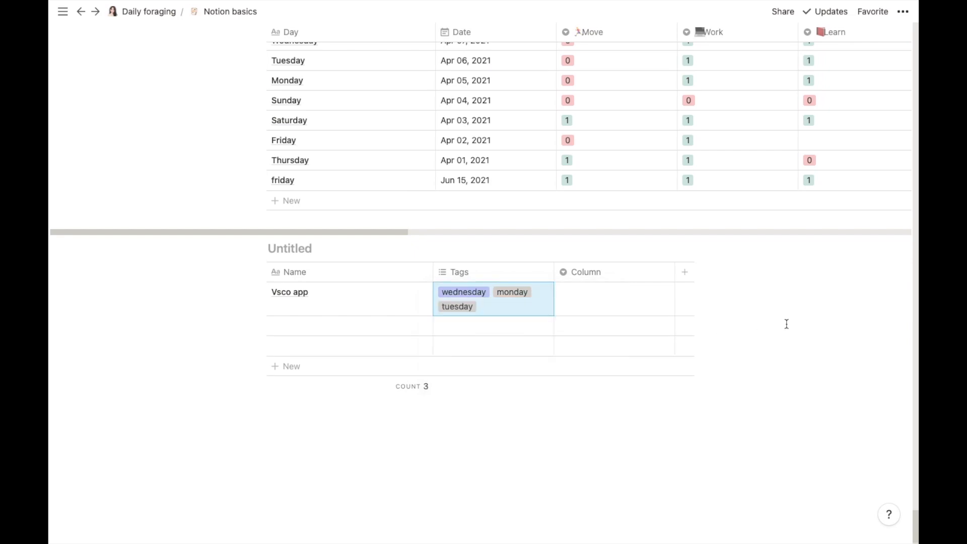
Step: Set the Vsco app Column value to ios, briefly trying android first
left_click(582, 297)
left_click(589, 332)
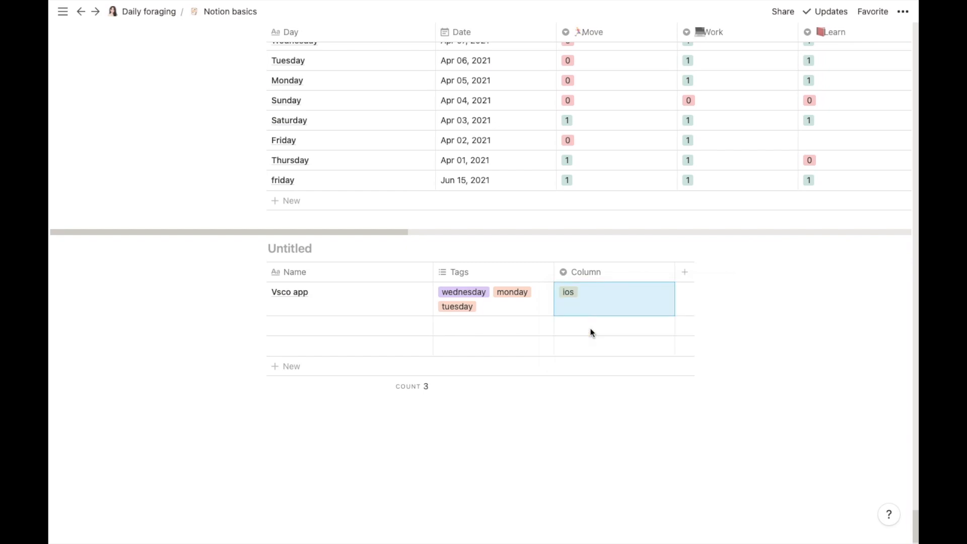
left_click(592, 304)
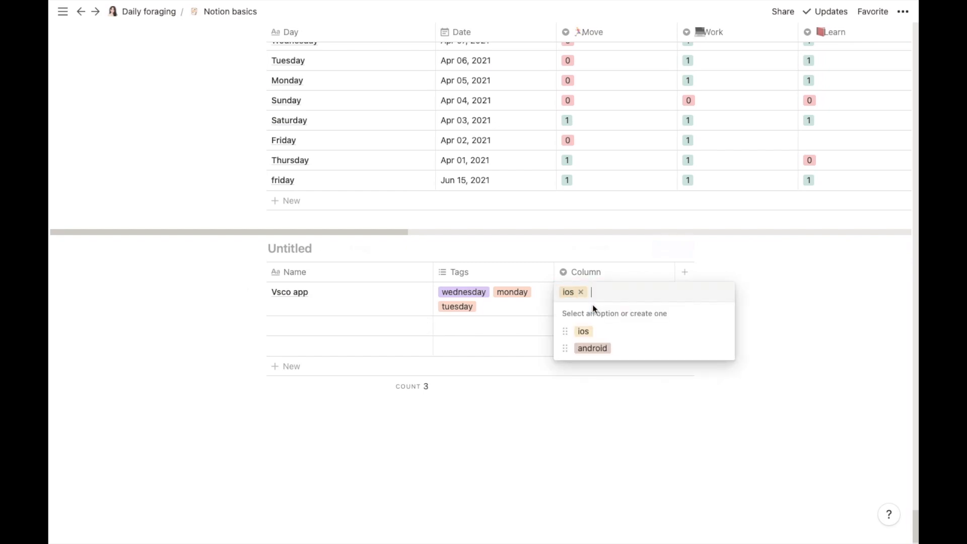
left_click(600, 347)
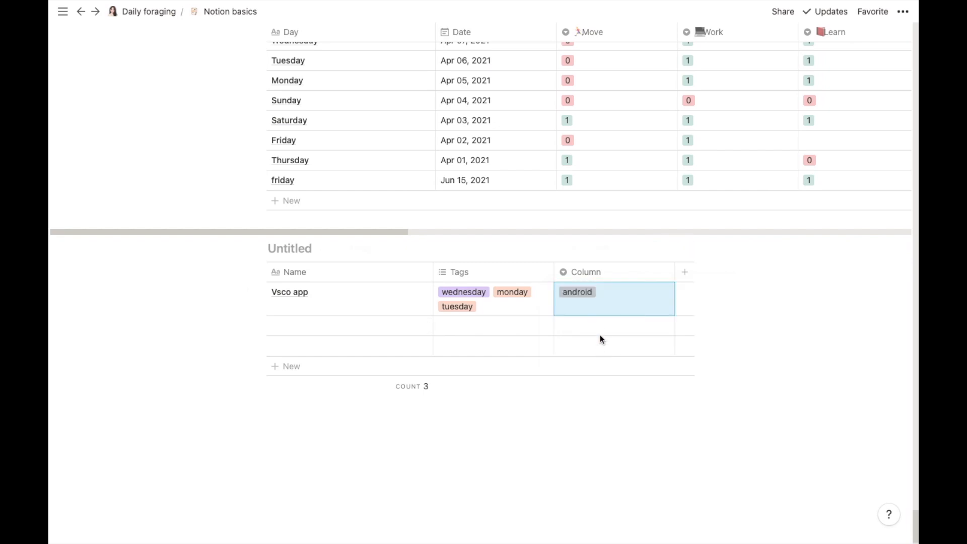
left_click(600, 295)
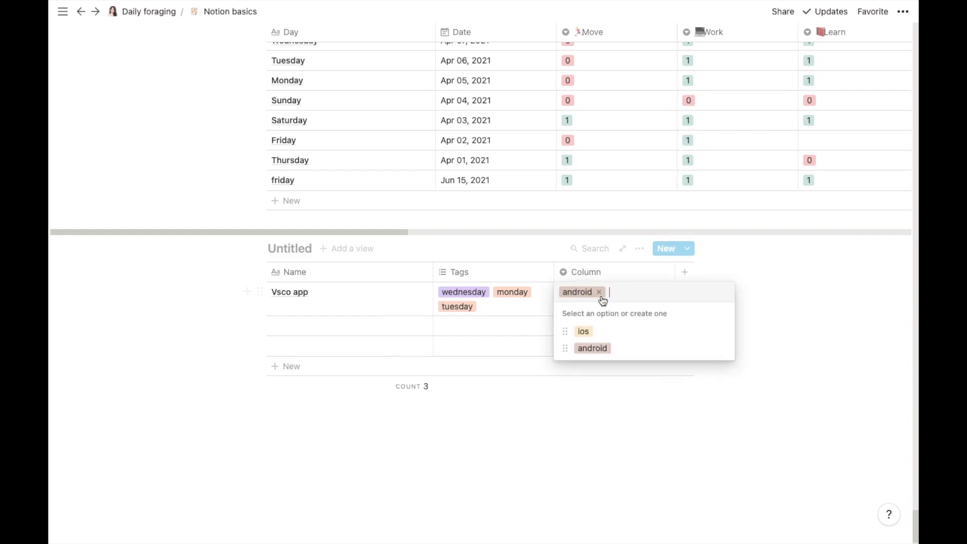
left_click(595, 331)
left_click(791, 309)
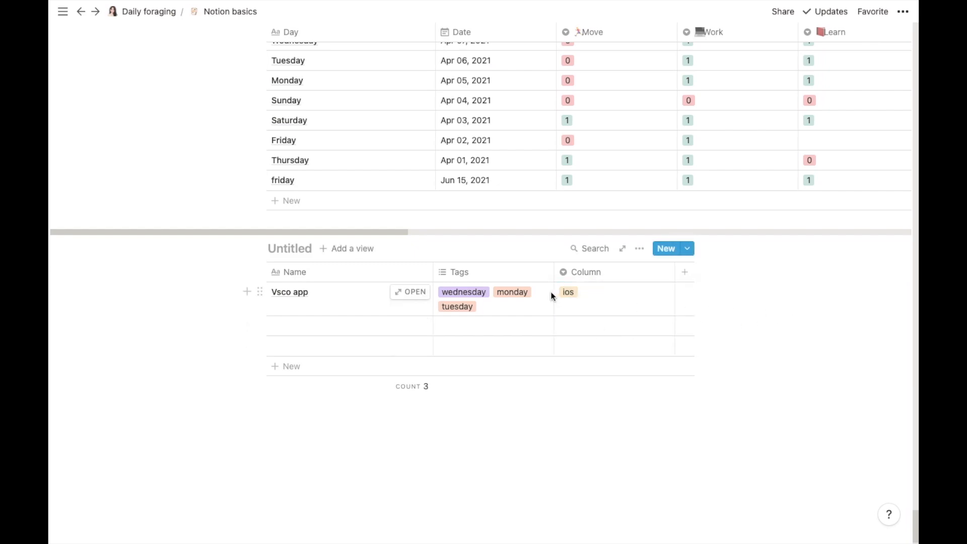
left_click(493, 272)
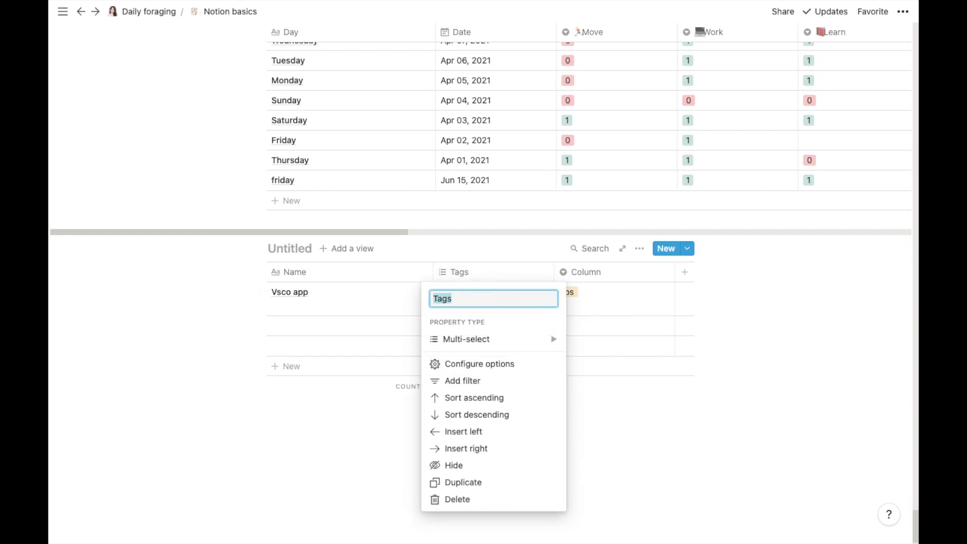
Step: Rename the Tags column to 'day of purchase'
key("BackSpace")
type("day of")
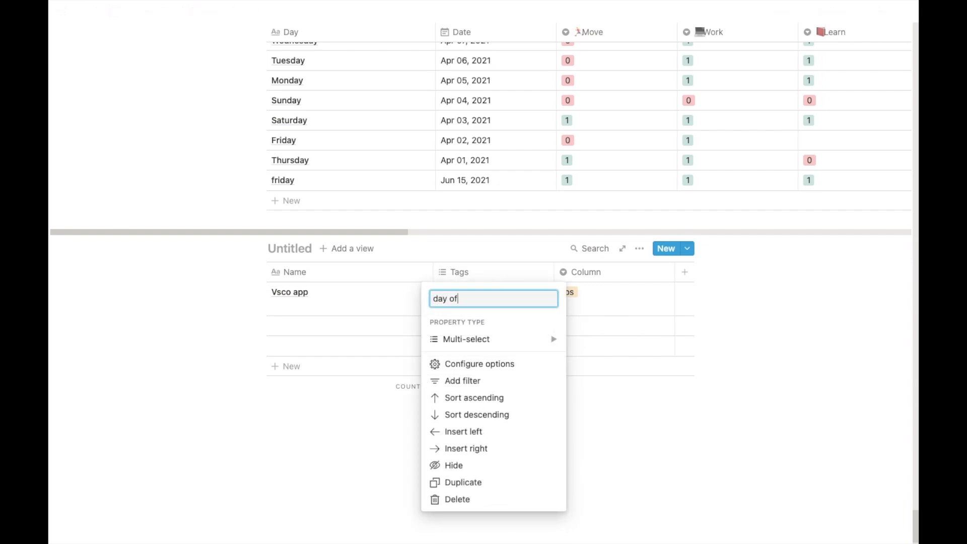
type(" purchs")
type("se")
left_click(797, 336)
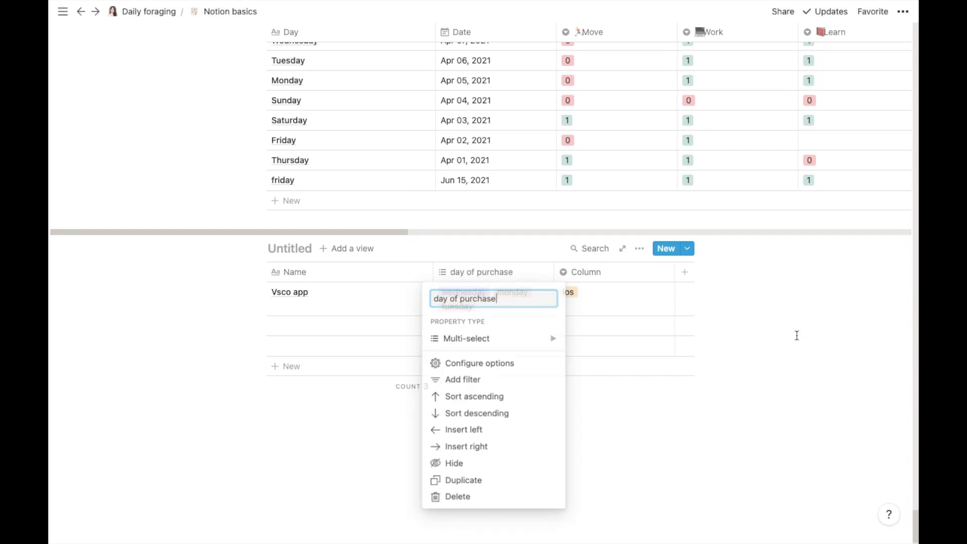
Step: Rename the Column column to 'app platform'
left_click(608, 276)
key("BackSpace")
type("app platform")
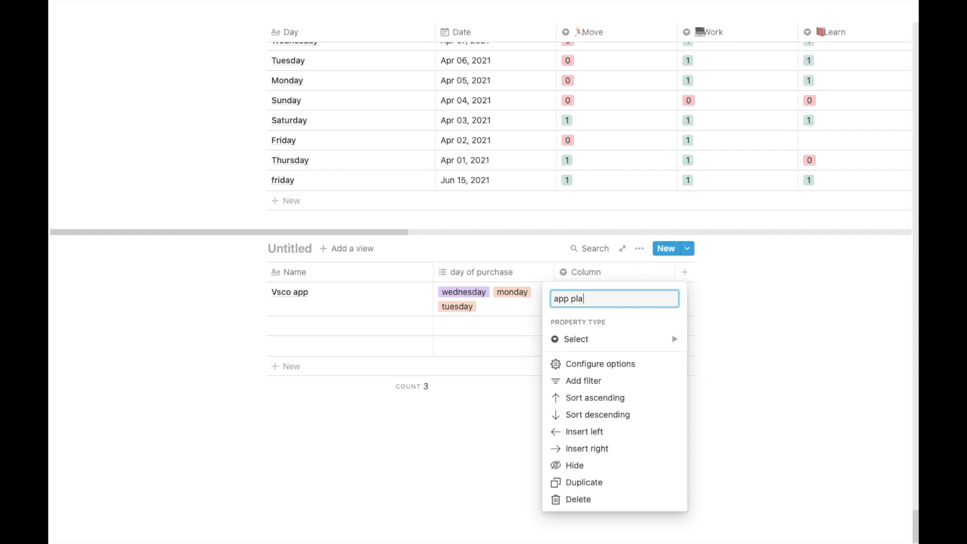
left_click(774, 321)
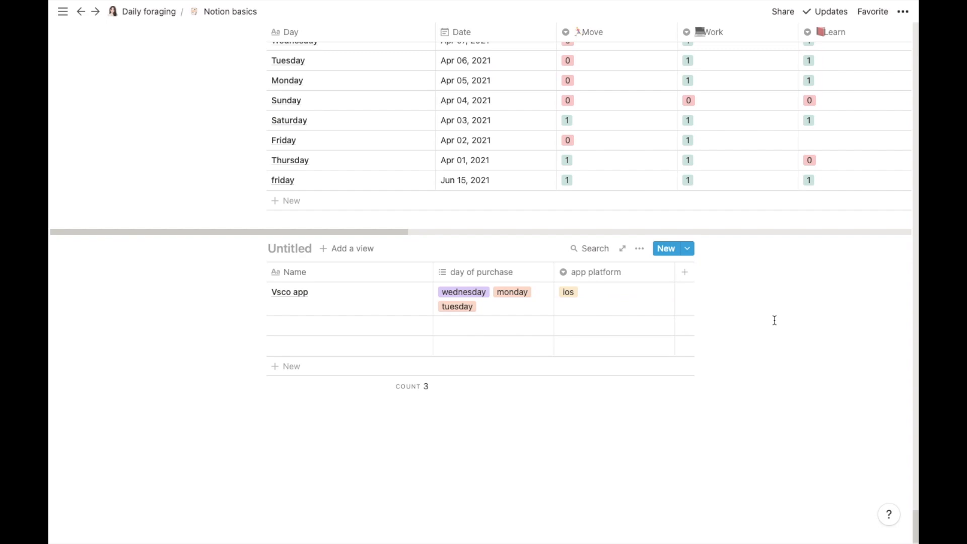
Step: Change the bottom table's Tags property to Person and assign a workspace member to the first row
left_click(482, 401)
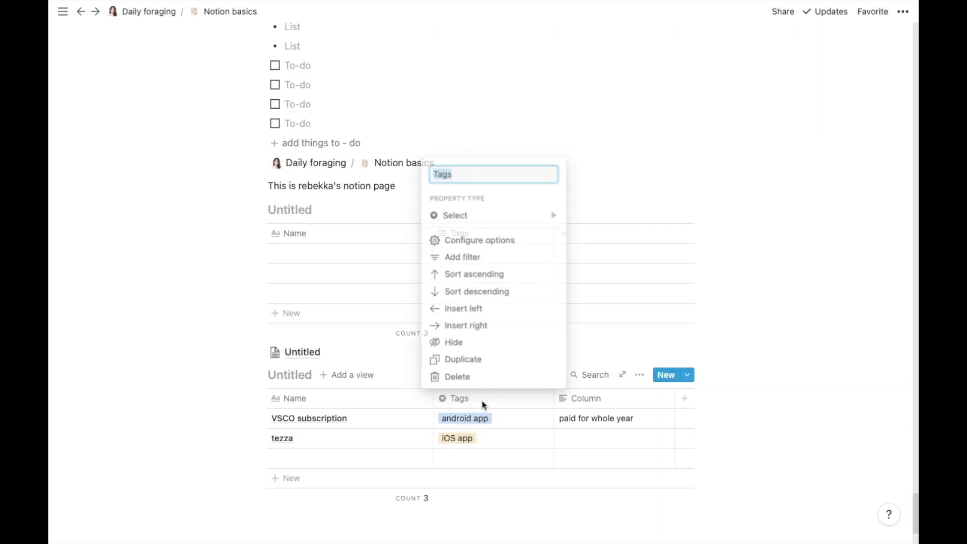
mouse_move(486, 223)
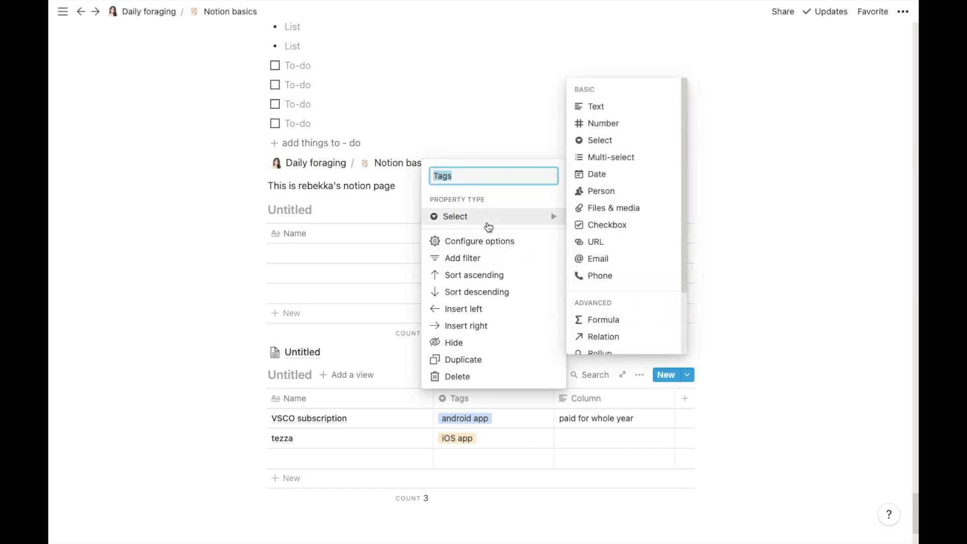
left_click(612, 196)
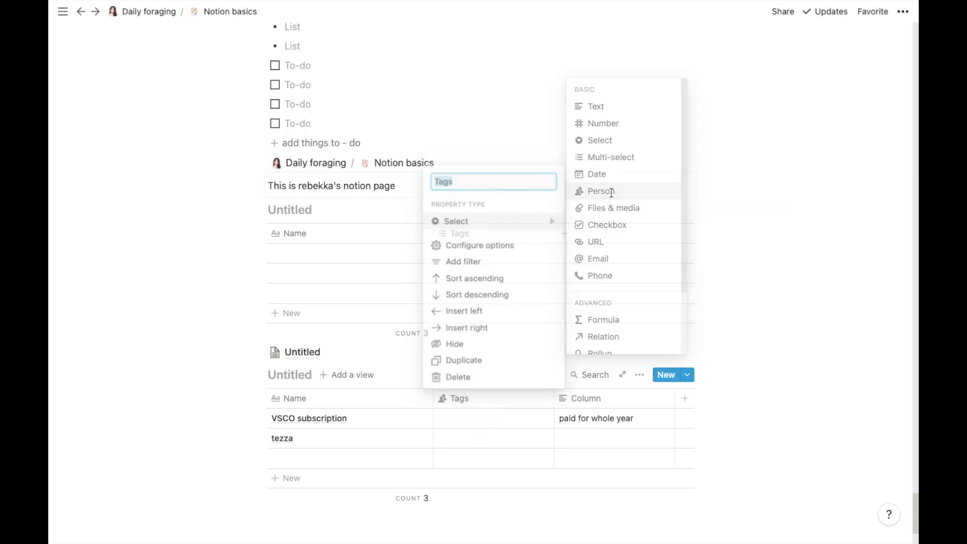
left_click(451, 419)
left_click(474, 457)
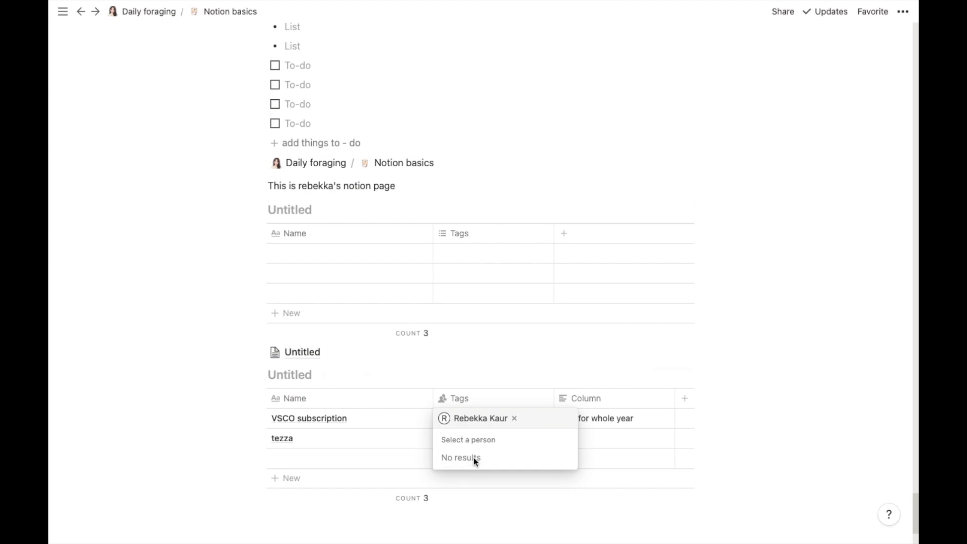
key("Escape")
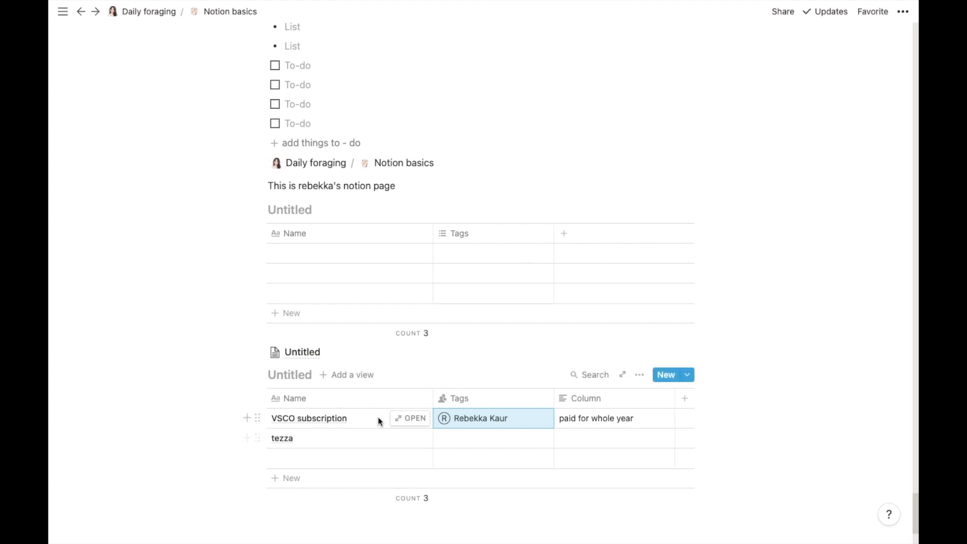
Step: Rename the VSCO subscription row to 'meeting for upcoming website (online shop)'
left_click(378, 418)
key("BackSpace")
type("meeting for upcoming website")
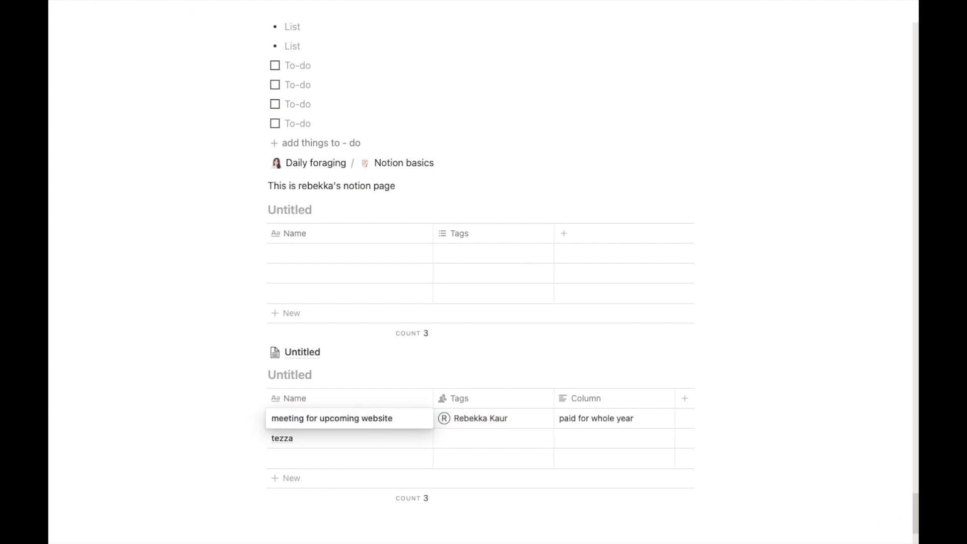
type(" (online shop)")
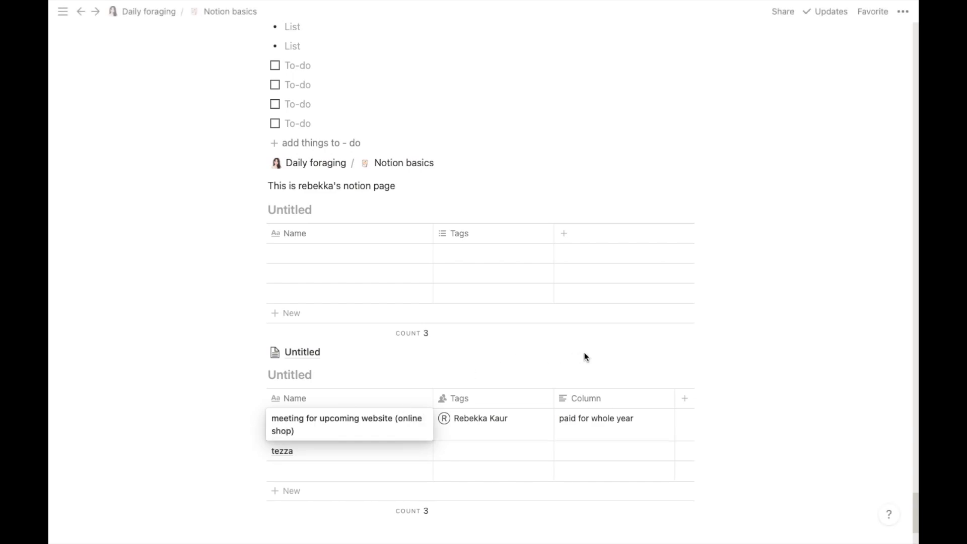
key("Escape")
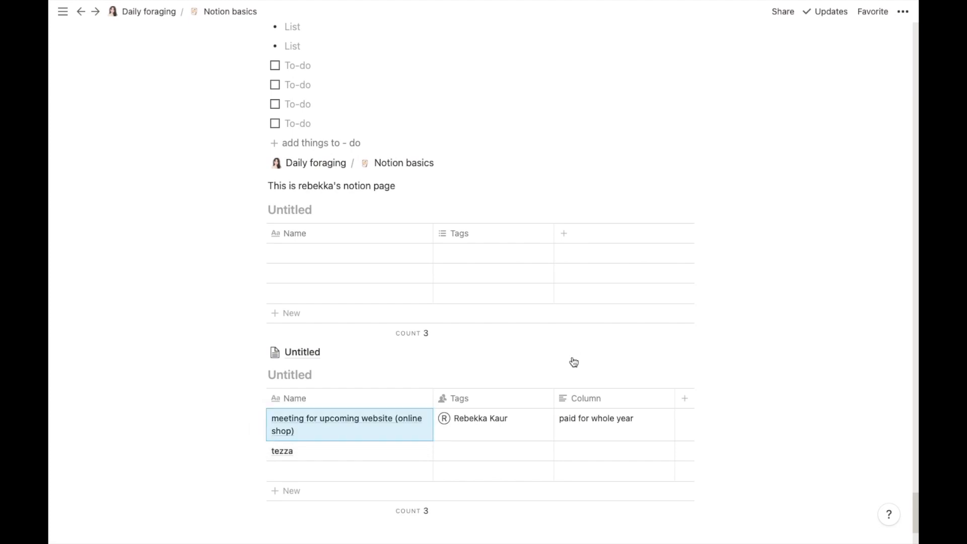
left_click(489, 399)
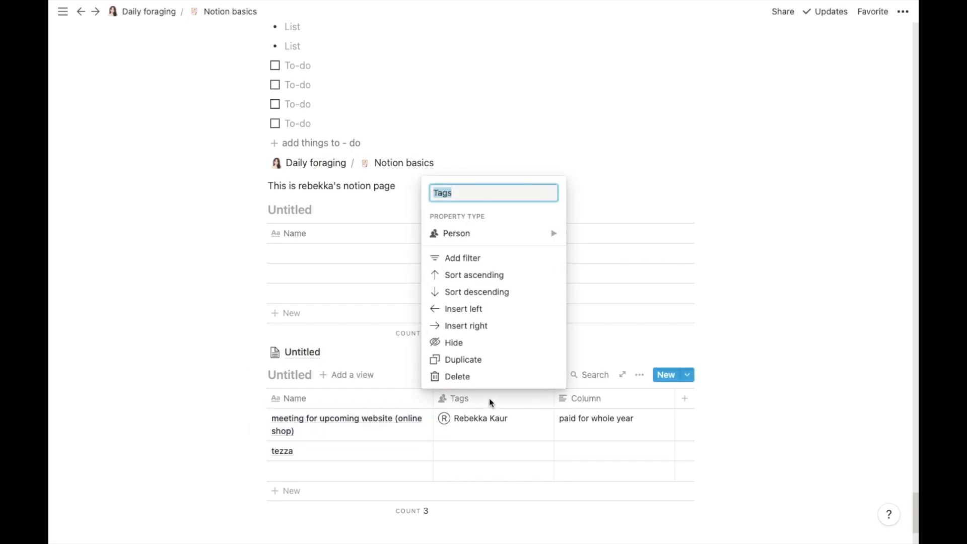
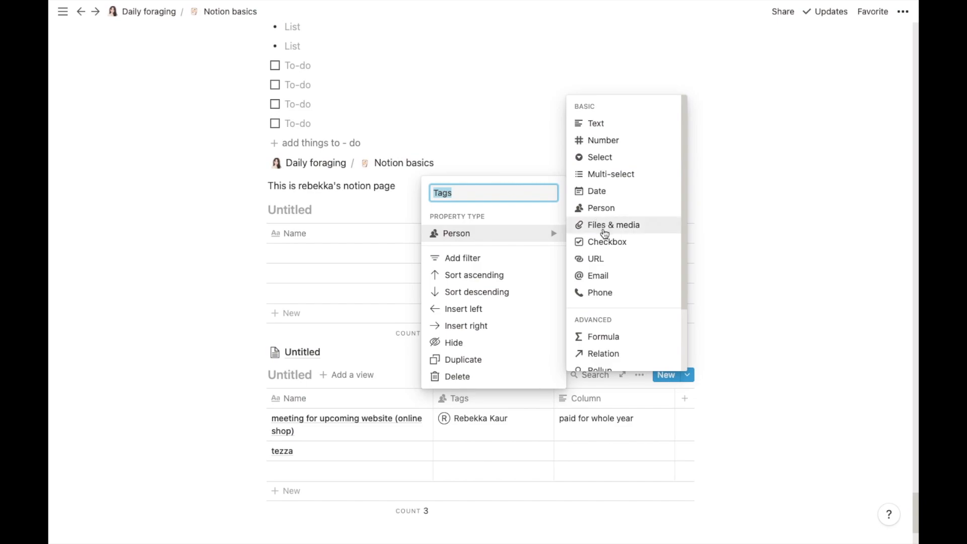
Step: Switch the Tags column to Files & media and try the meeting row's Upload and Embed link options
left_click(601, 223)
left_click(451, 422)
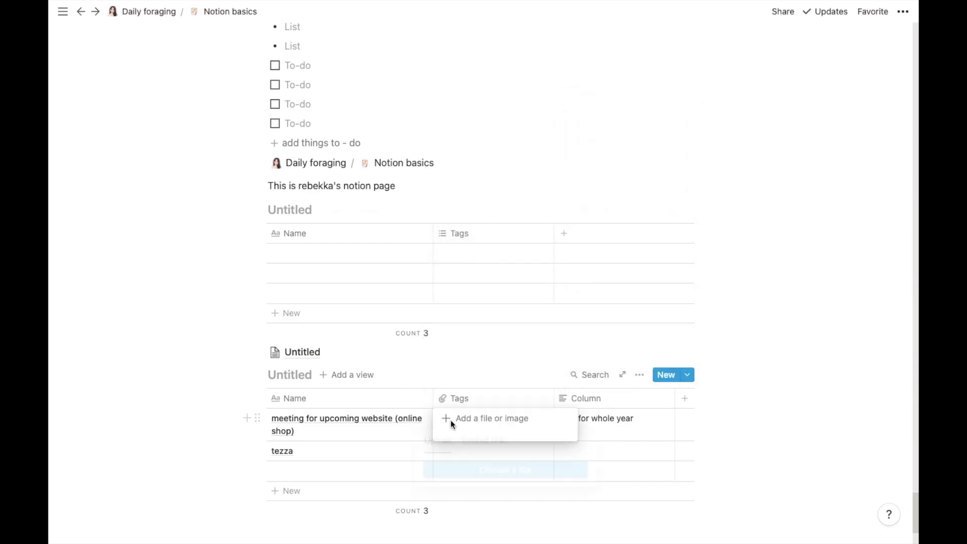
left_click(450, 419)
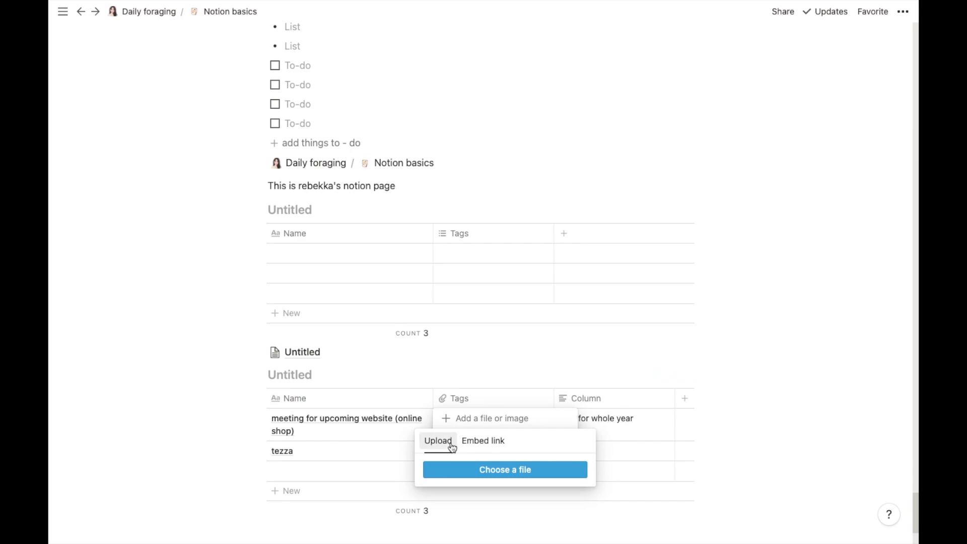
left_click(481, 442)
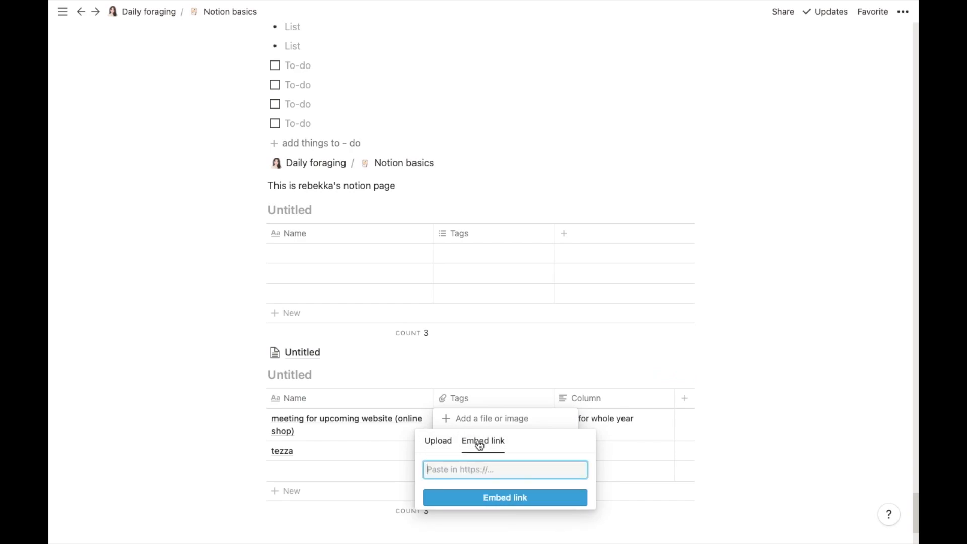
left_click(436, 443)
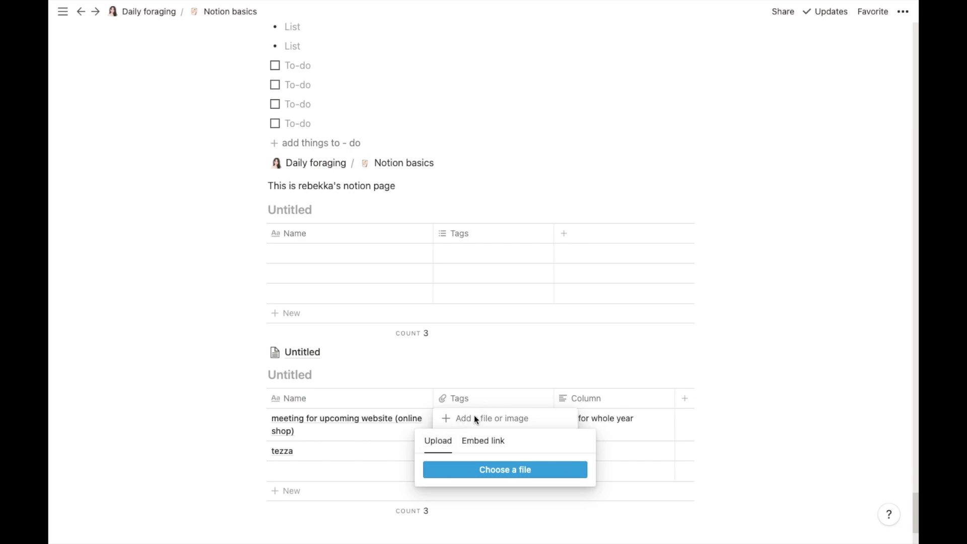
key("Escape")
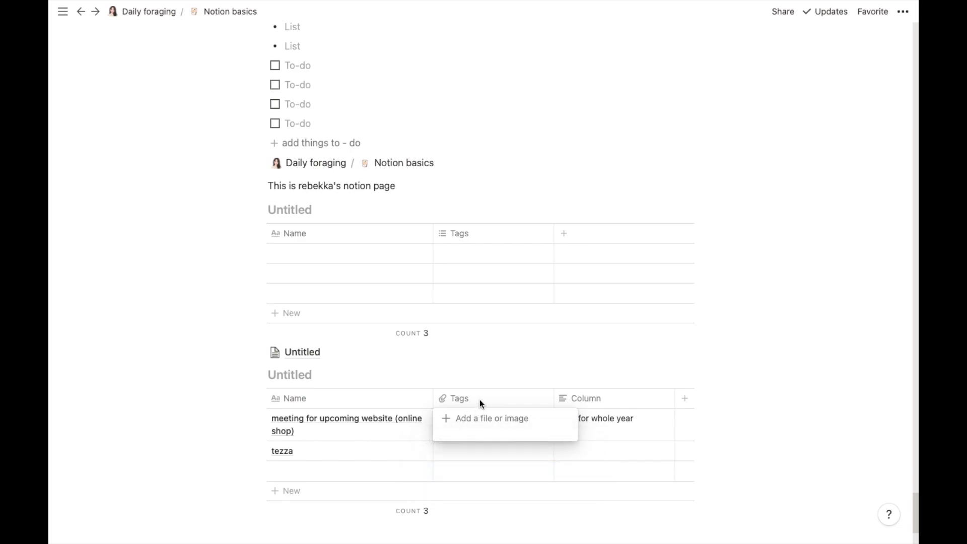
key("Escape")
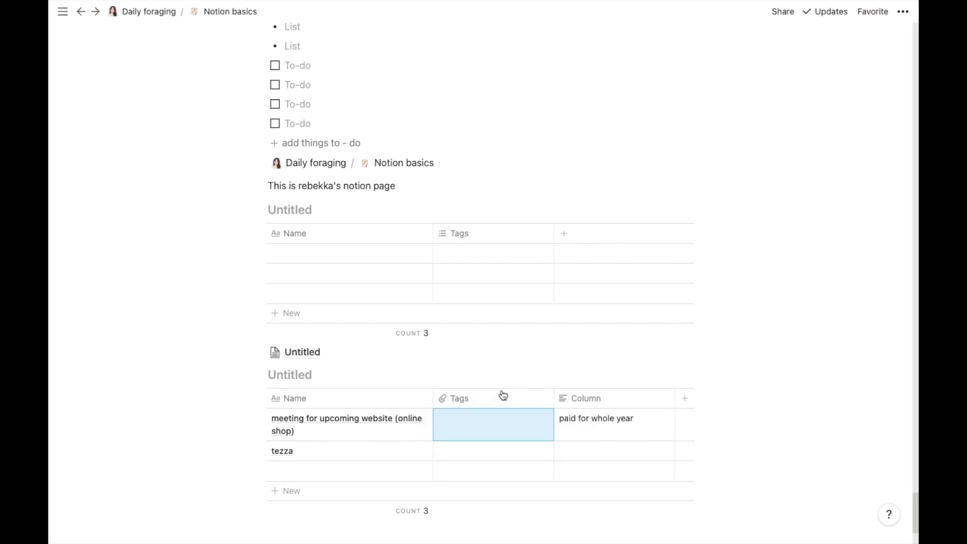
left_click(459, 432)
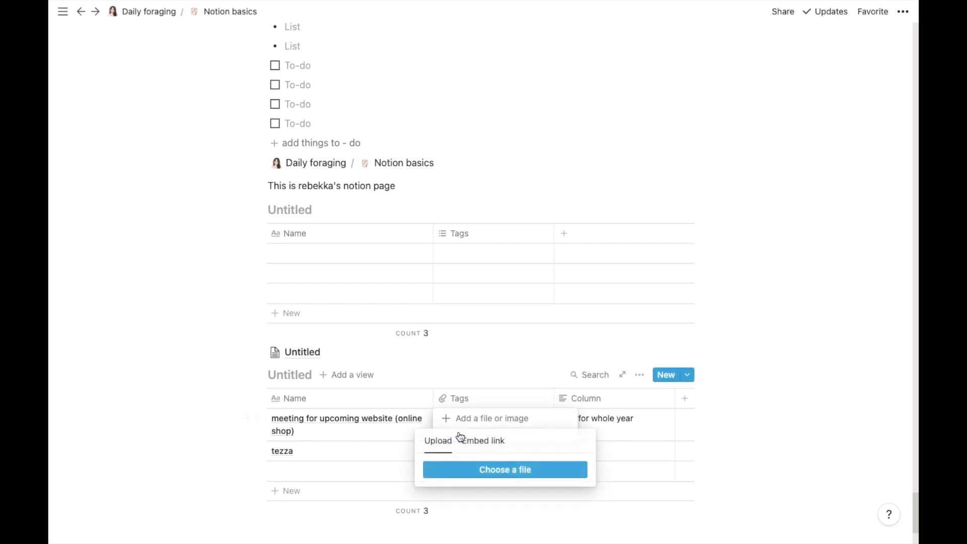
key("Escape")
key("Escape")
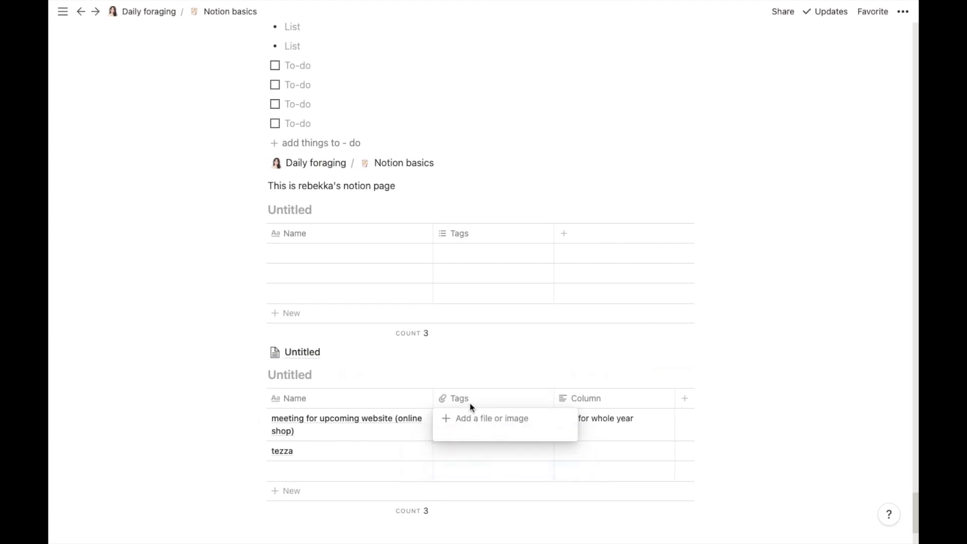
left_click(472, 400)
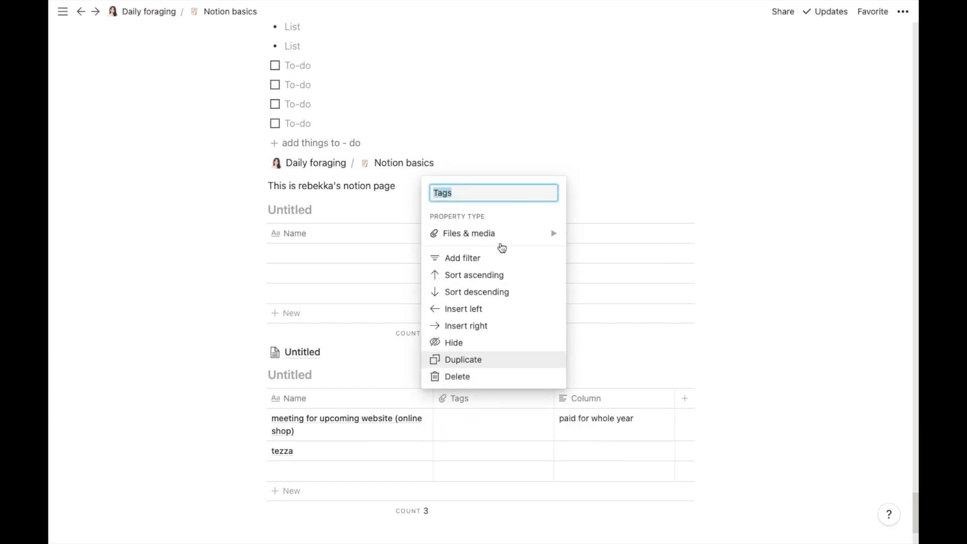
Step: Make the Tags column a Checkbox property and tick the meeting row
mouse_move(498, 241)
left_click(579, 241)
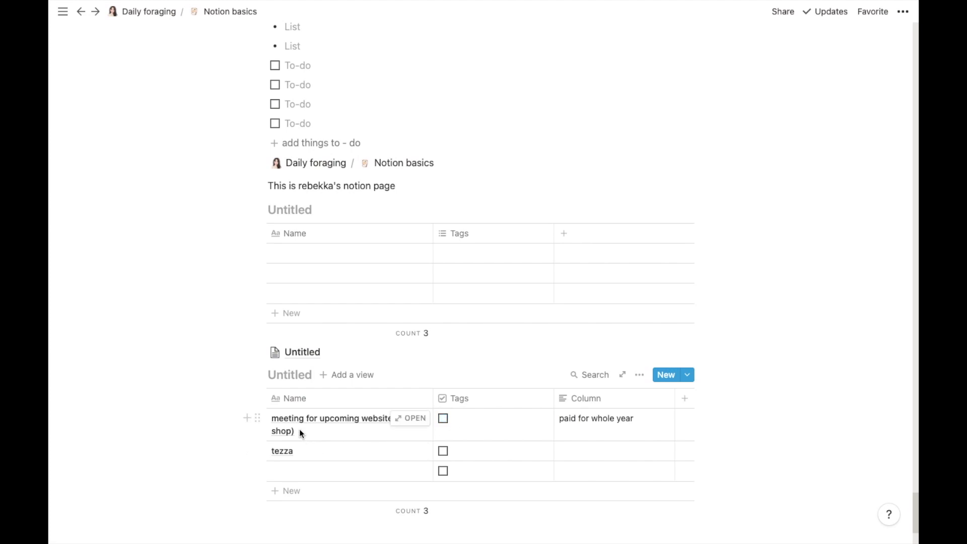
left_click(443, 419)
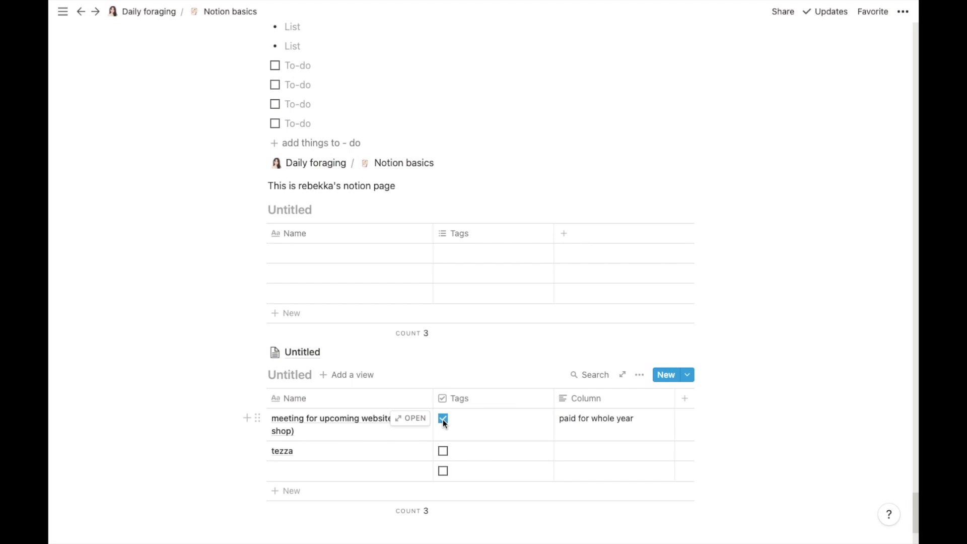
Step: Rename the tezza entry to 'purchase tezza' and tick its checkbox
left_click(272, 452)
left_click(273, 452)
type("purchase")
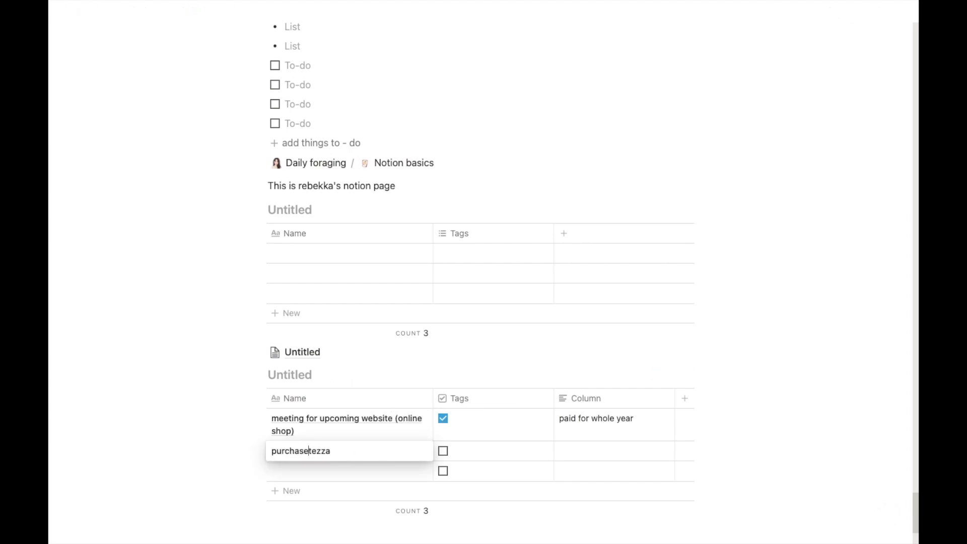
key("Escape")
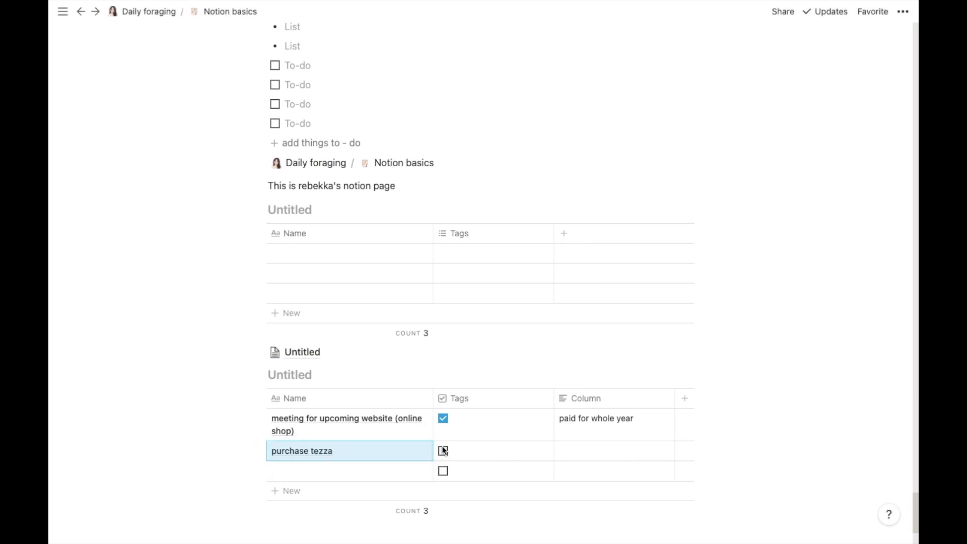
left_click(443, 450)
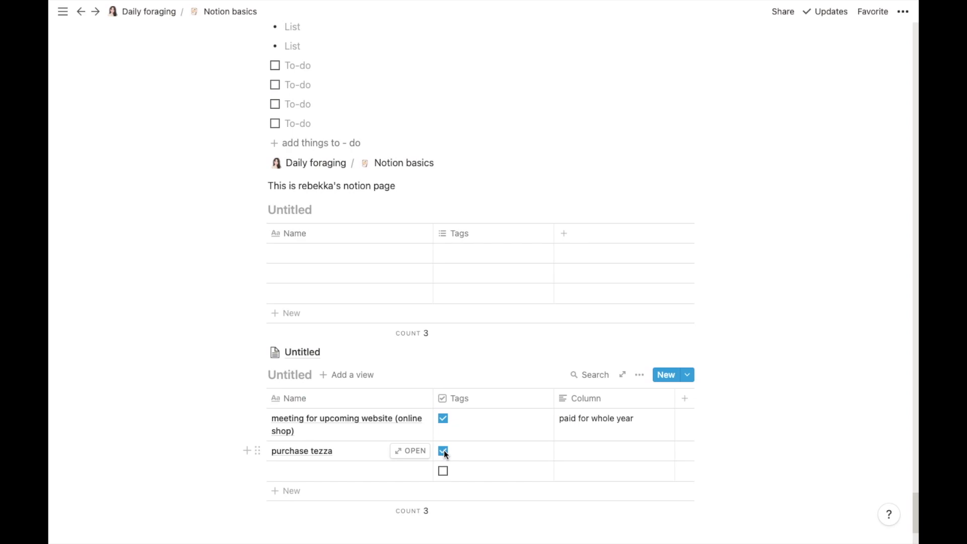
left_click(460, 398)
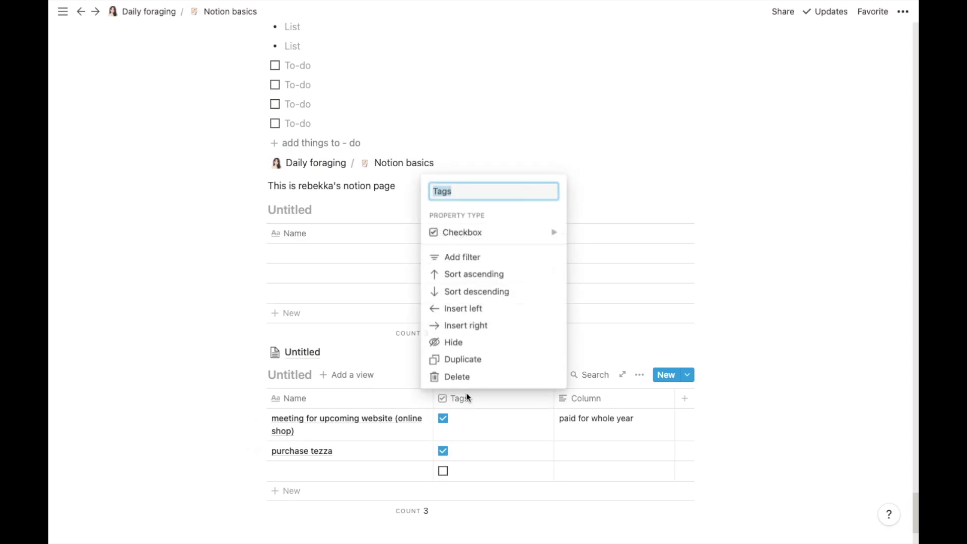
Step: Change Tags to a URL property and replace the meeting row's 'Yes' with a website address
mouse_move(552, 234)
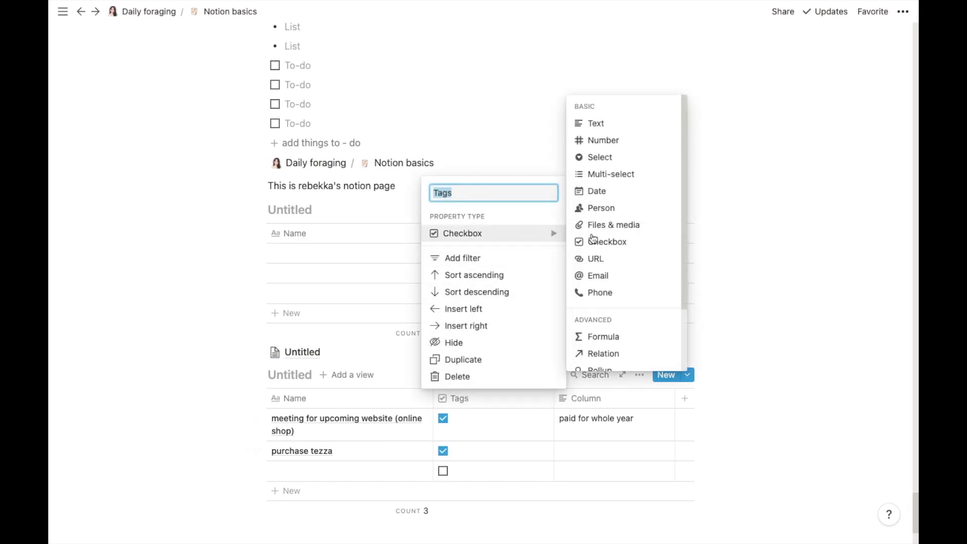
left_click(596, 260)
left_click(457, 420)
key("ctrl+a")
key("BackSpace")
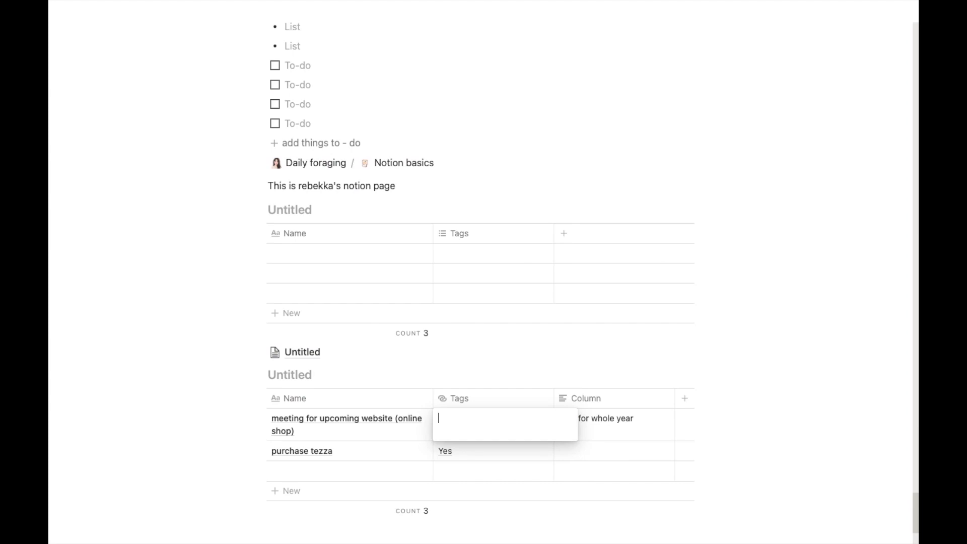
key("BackSpace")
key("BackSpace")
key("Return")
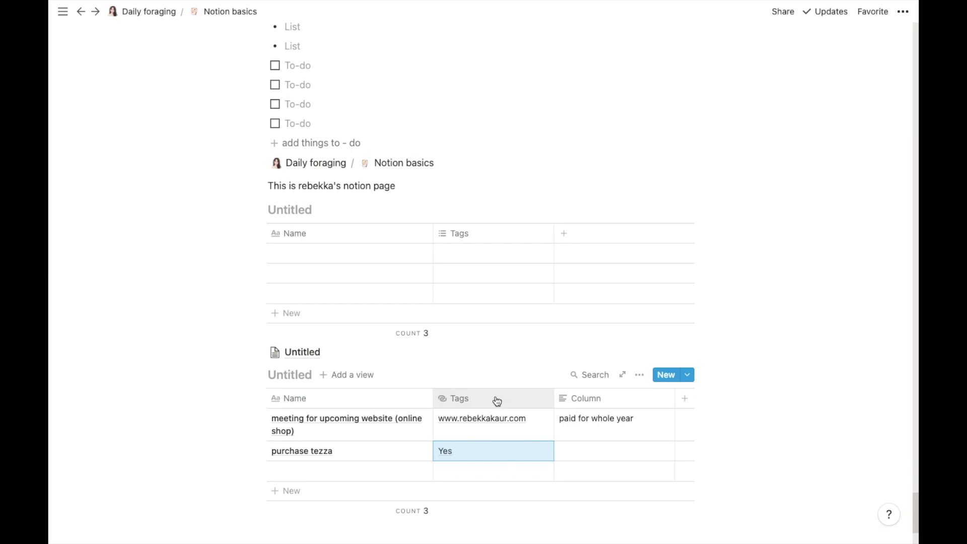
scroll(476, 409, "down", 1)
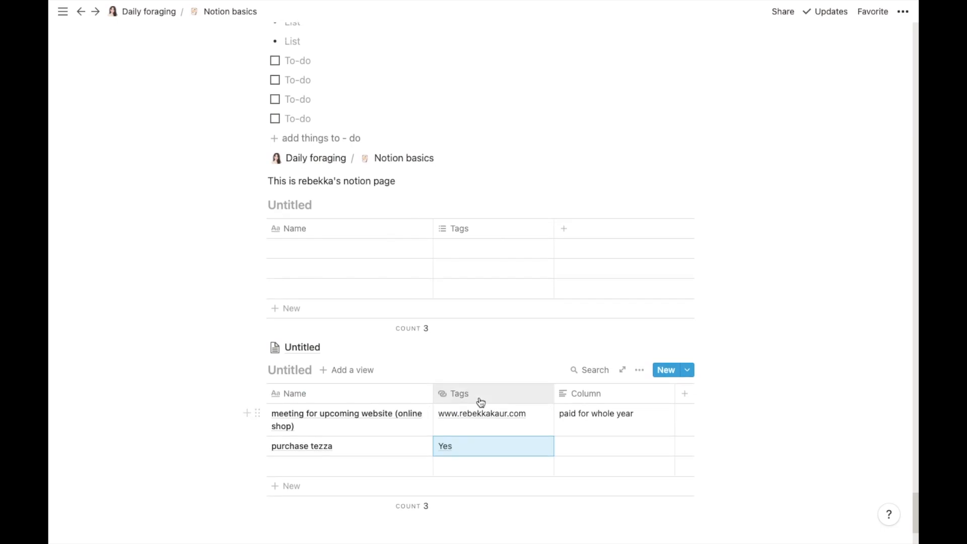
left_click(479, 397)
Step: Set the Tags property type to Email and enter an e-mail address in place of the meeting row's URL
mouse_move(514, 231)
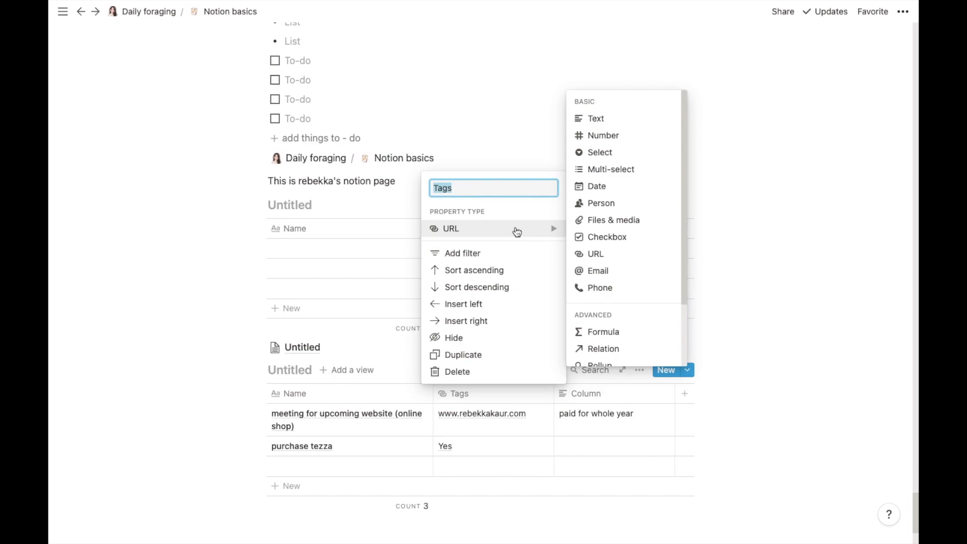
left_click(597, 270)
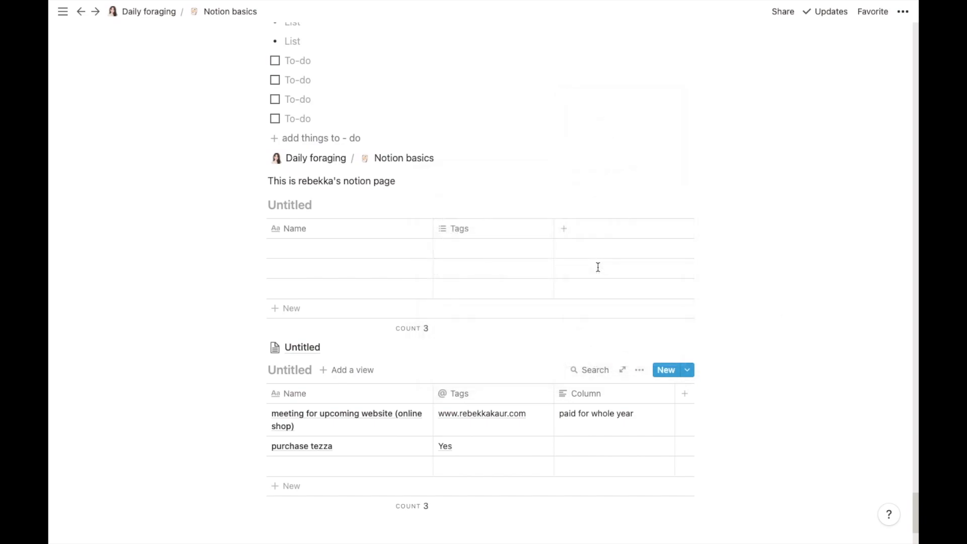
left_click(516, 428)
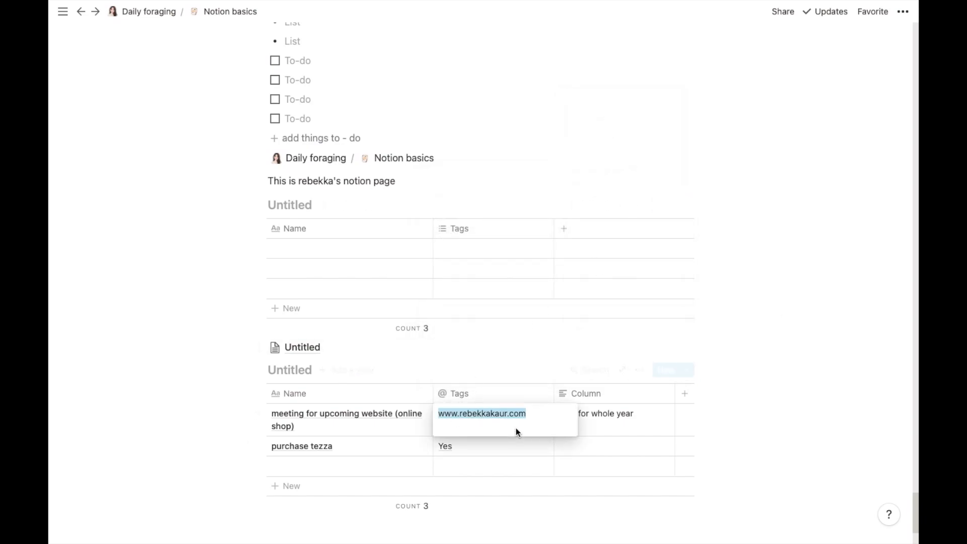
double_click(534, 414)
key("BackSpace")
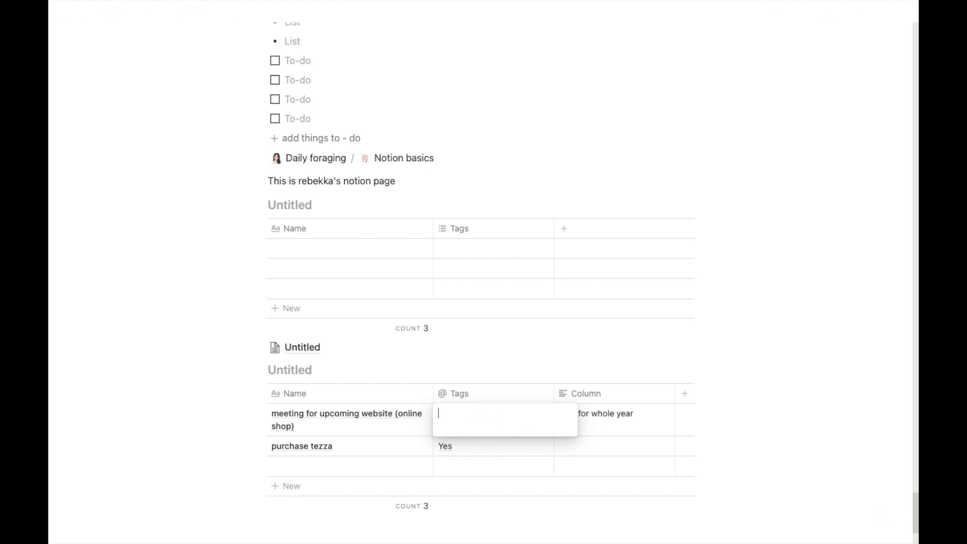
key("Return")
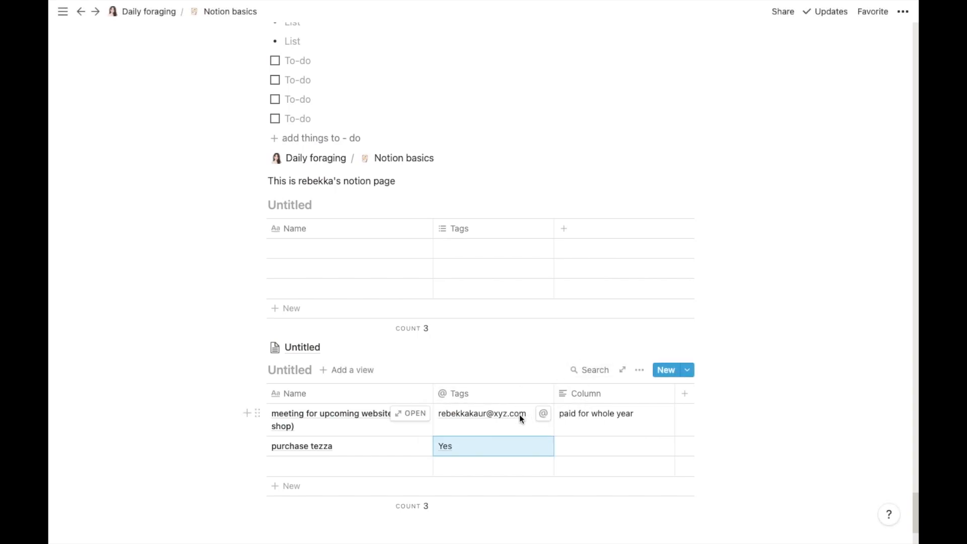
left_click(472, 394)
mouse_move(499, 231)
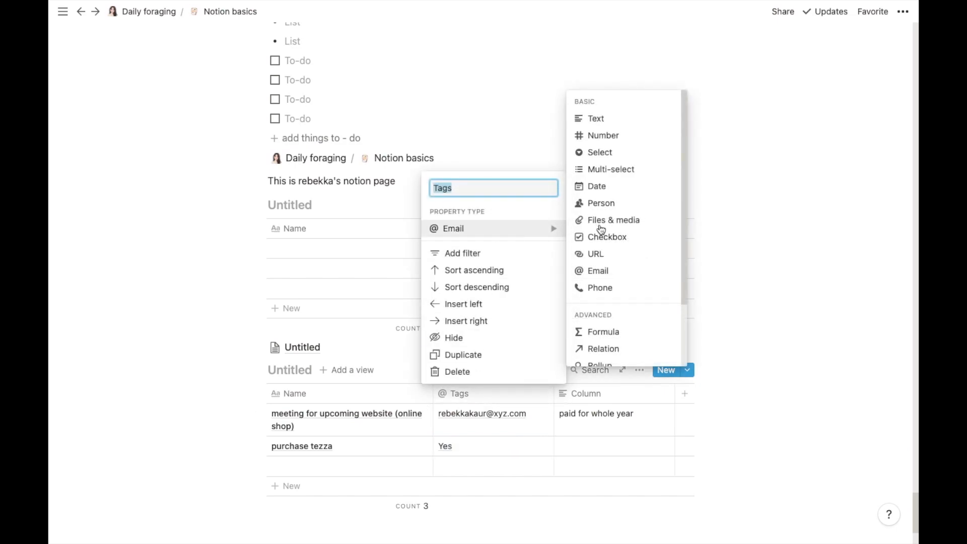
Step: Set Tags to the Phone type and replace the meeting row's e-mail with a 10-digit phone number
left_click(606, 289)
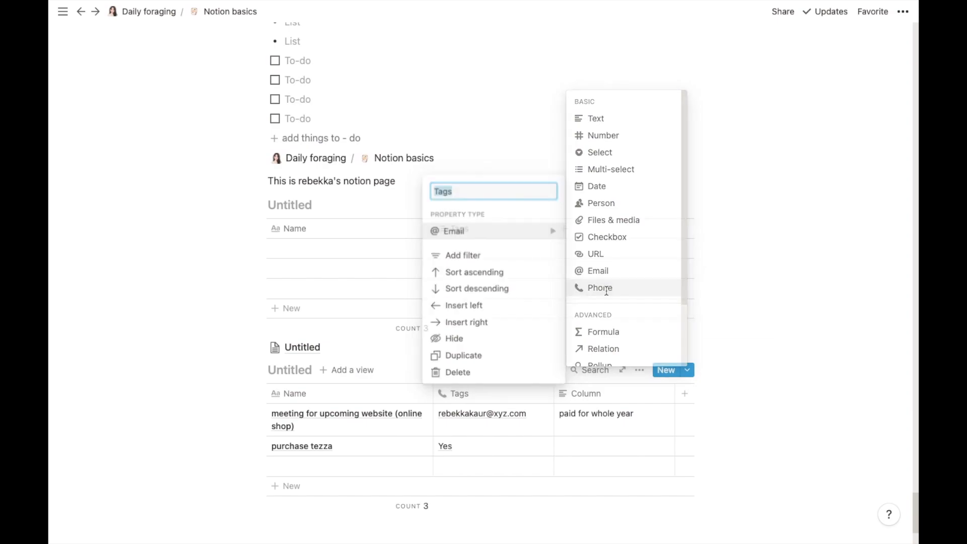
double_click(525, 413)
key("ctrl+a")
key("BackSpace")
type("987")
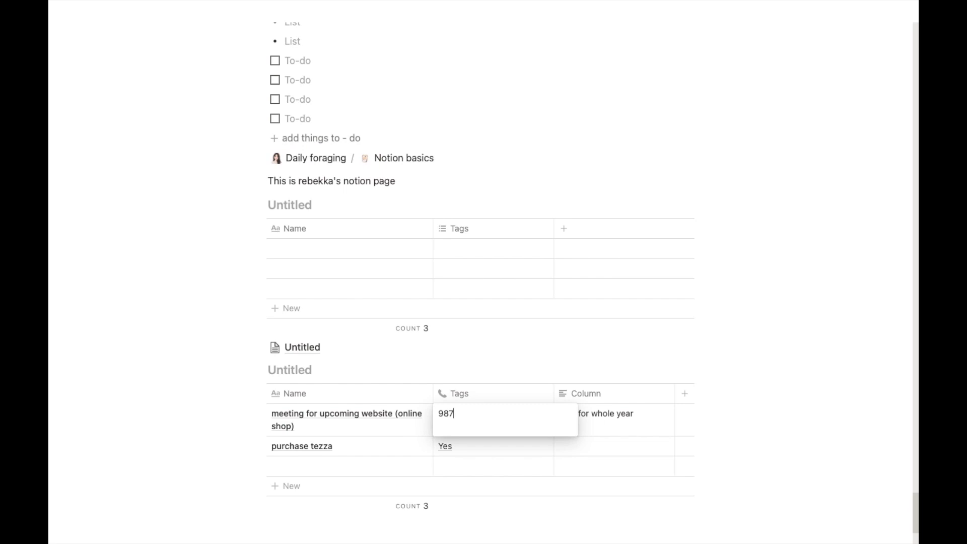
type("6543210")
key("Escape")
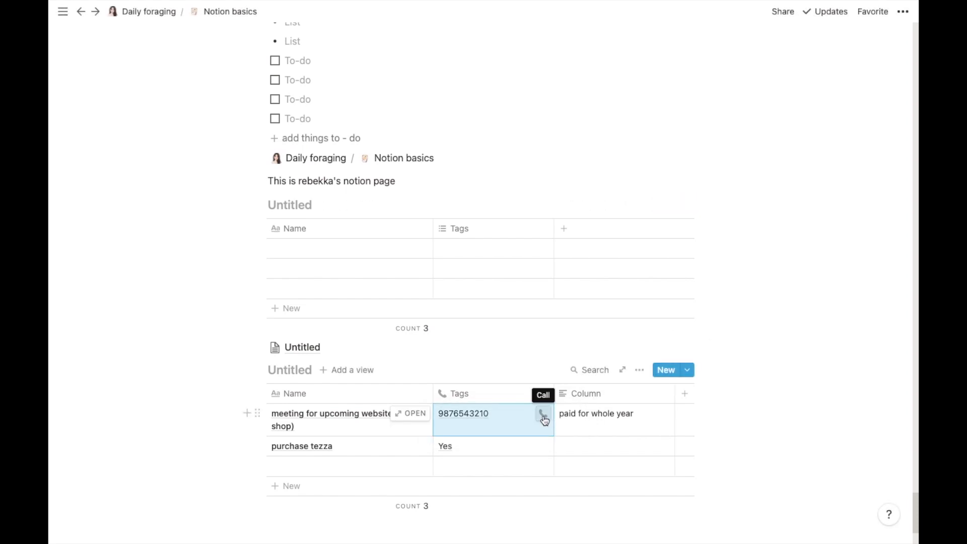
left_click(496, 415)
key("Escape")
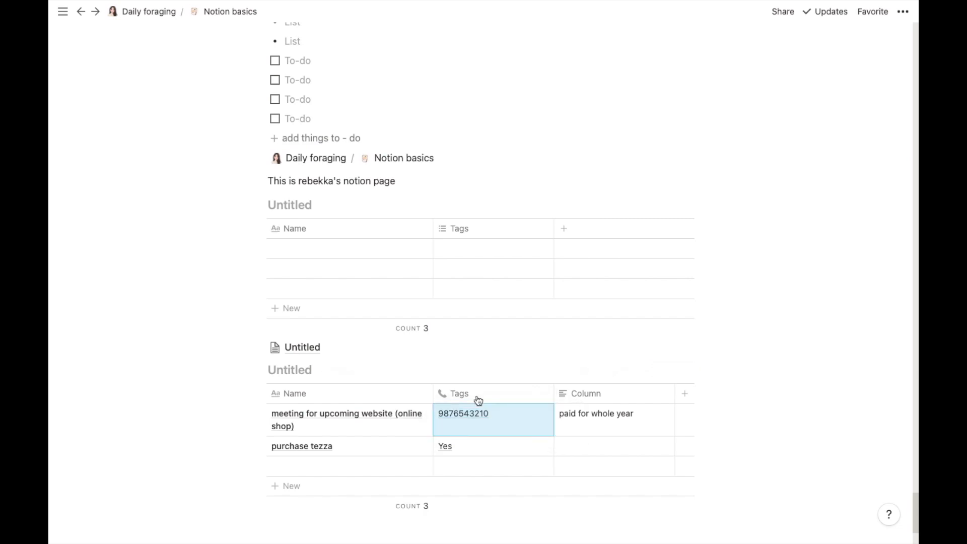
left_click(477, 396)
mouse_move(535, 236)
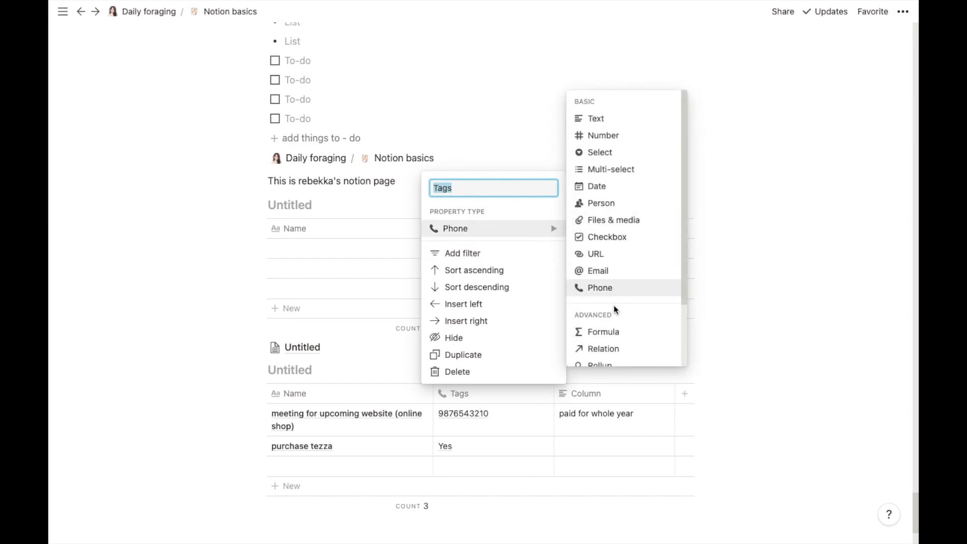
Step: Make Tags a relation to the Habit tracking List database
left_click_drag(686, 279, 676, 368)
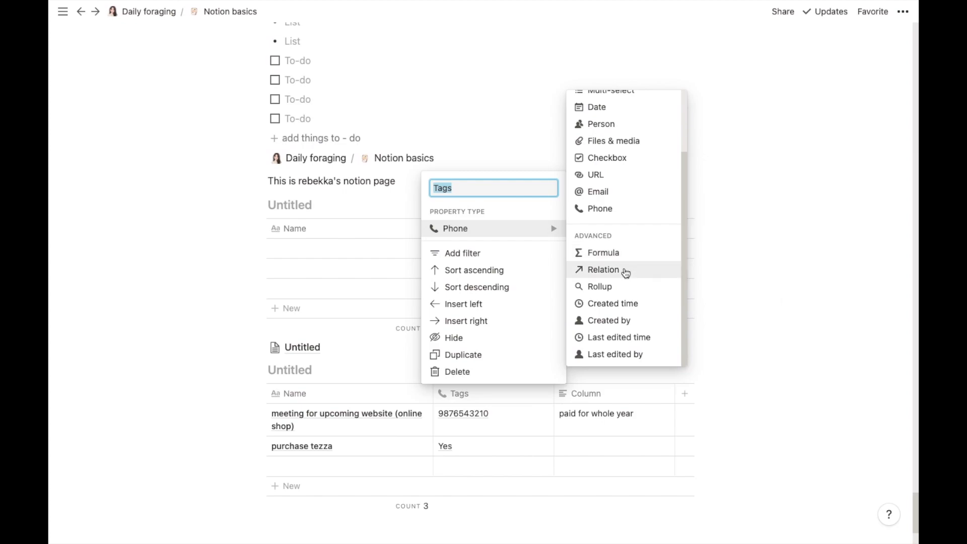
left_click(625, 270)
left_click(540, 282)
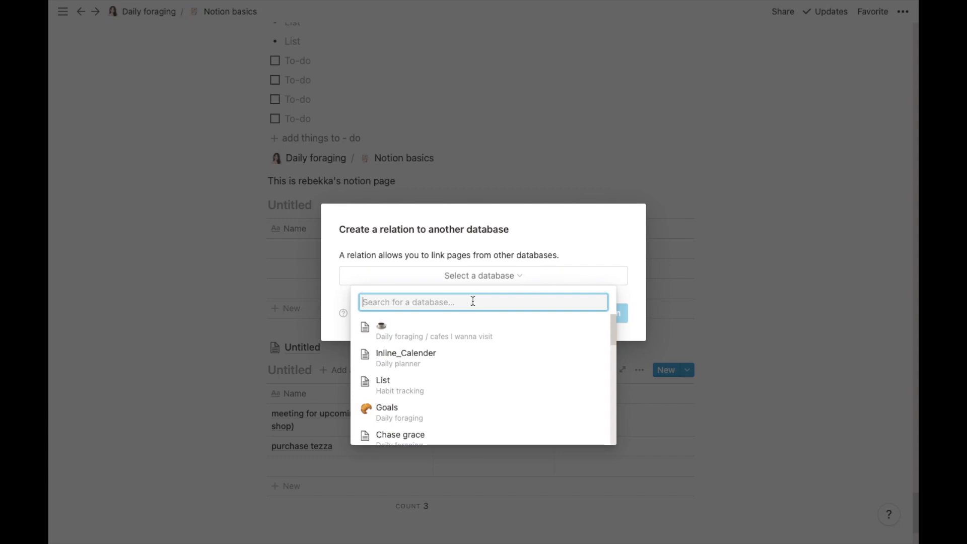
left_click(430, 388)
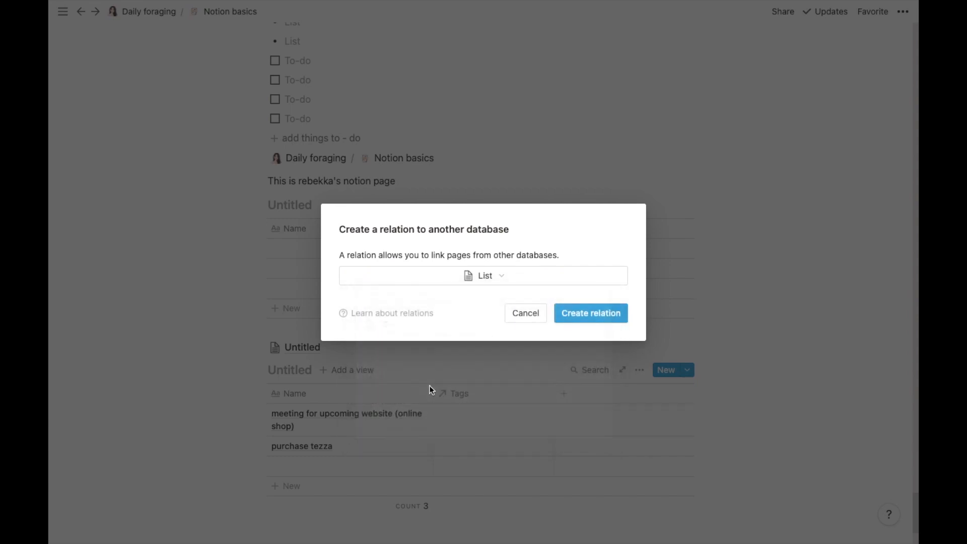
left_click(576, 317)
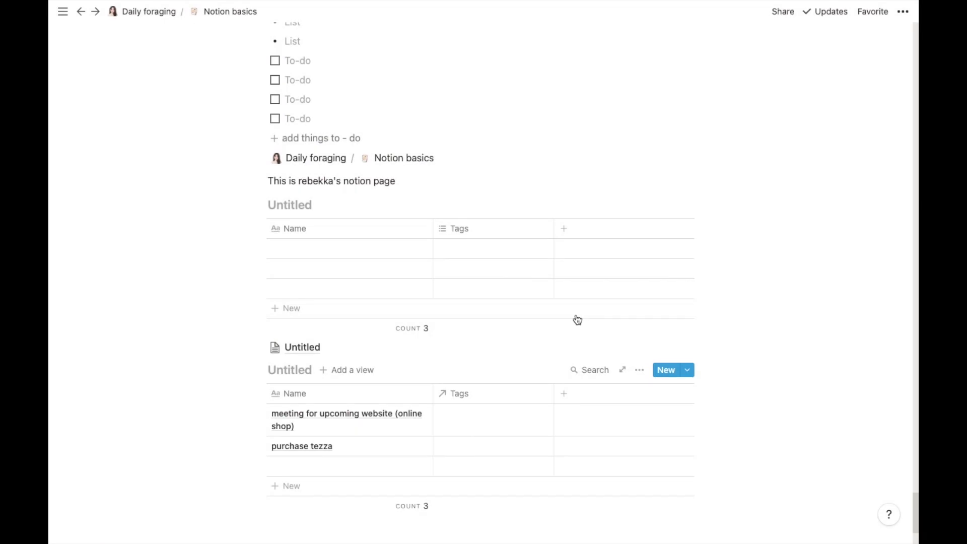
Step: Link the meeting row to the Thursday page
left_click(498, 426)
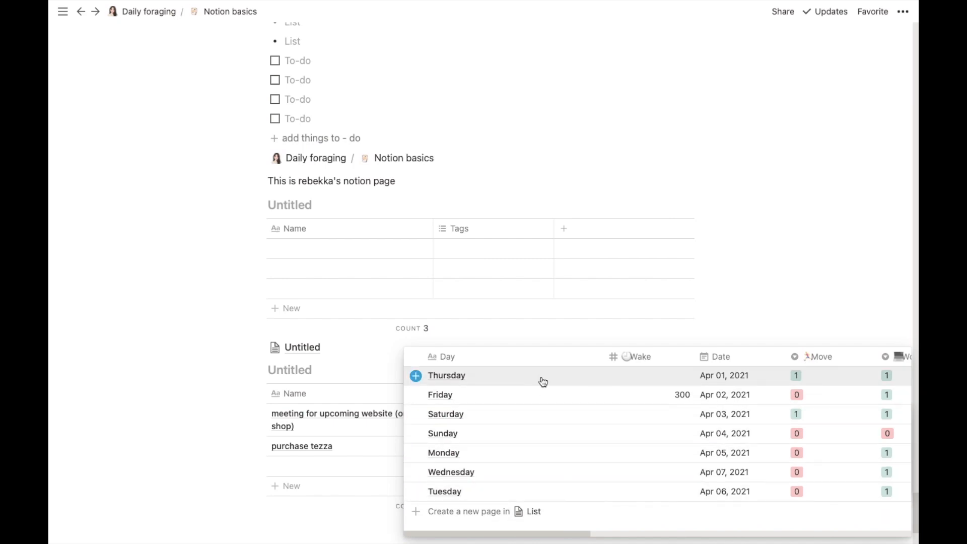
left_click(416, 376)
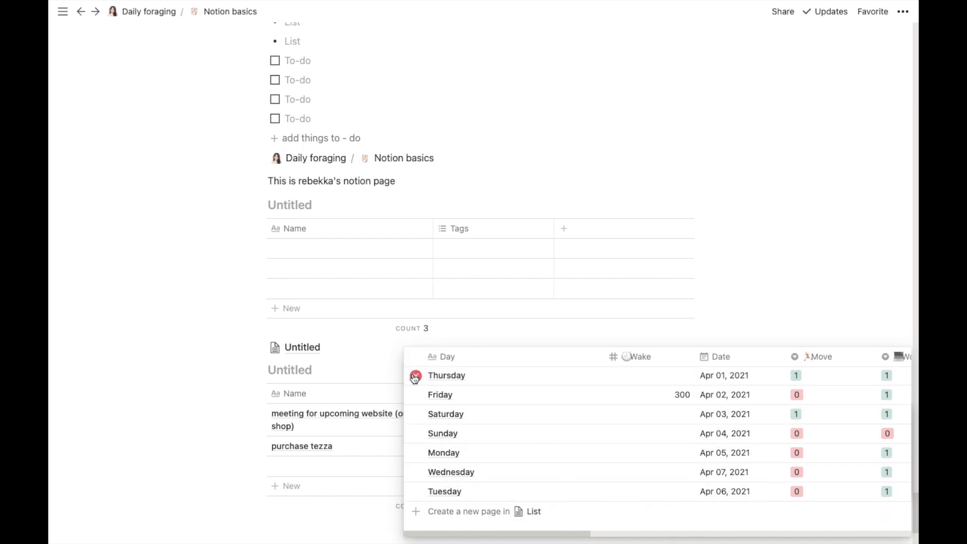
left_click(769, 289)
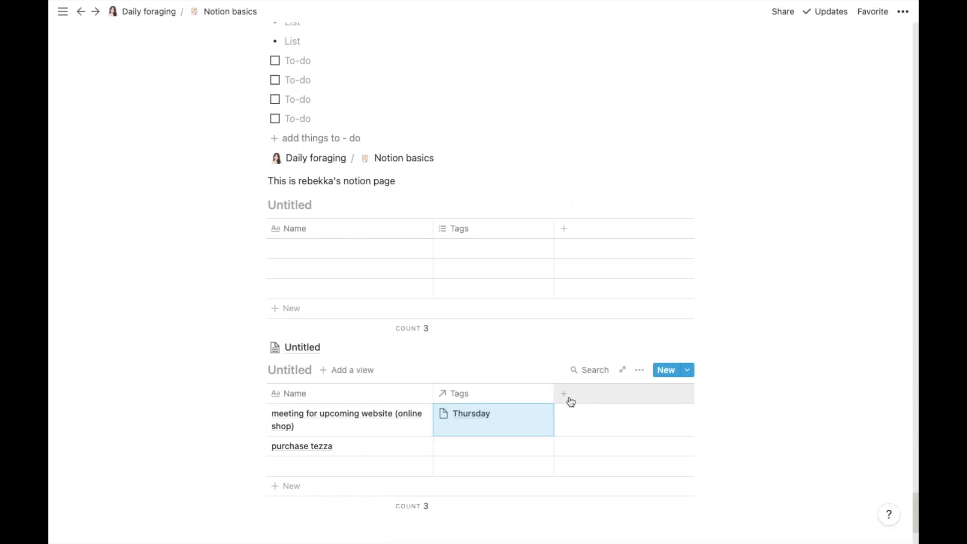
Step: Undo the Thursday link and add a new Rollup property column
left_click(907, 11)
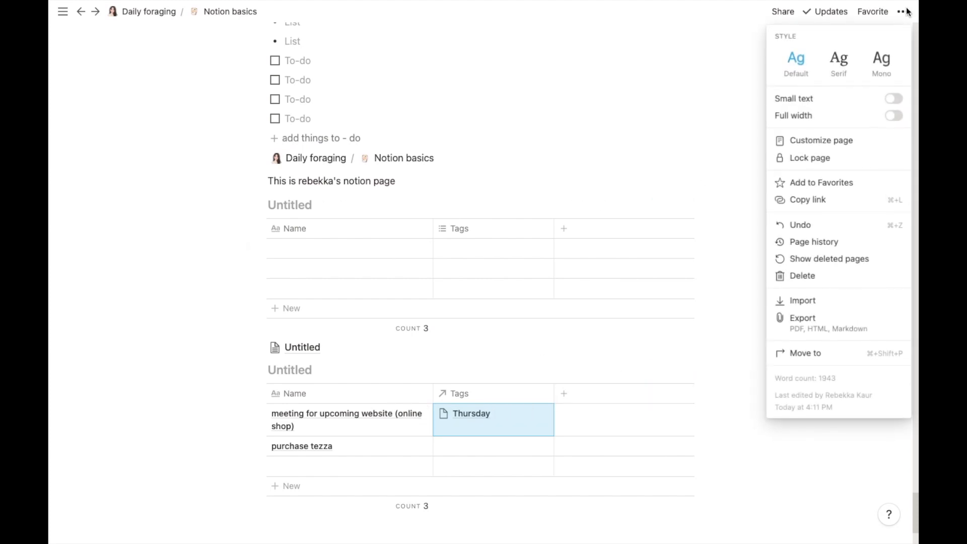
left_click(801, 221)
left_click(585, 397)
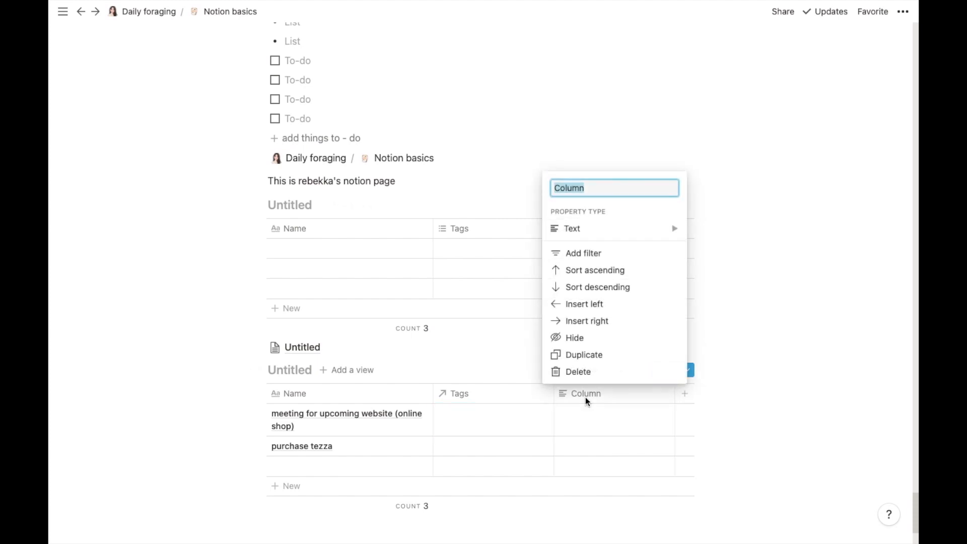
left_click(639, 224)
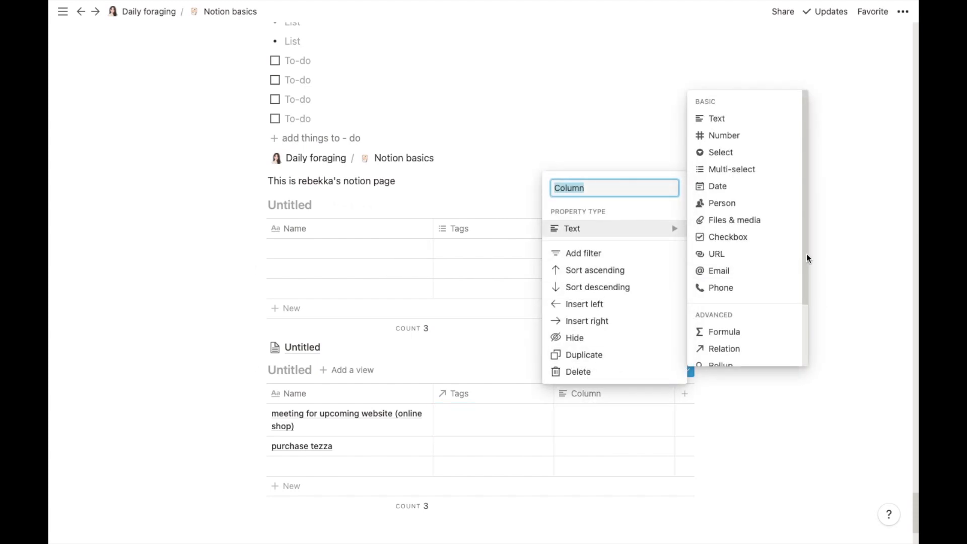
left_click_drag(806, 252, 794, 361)
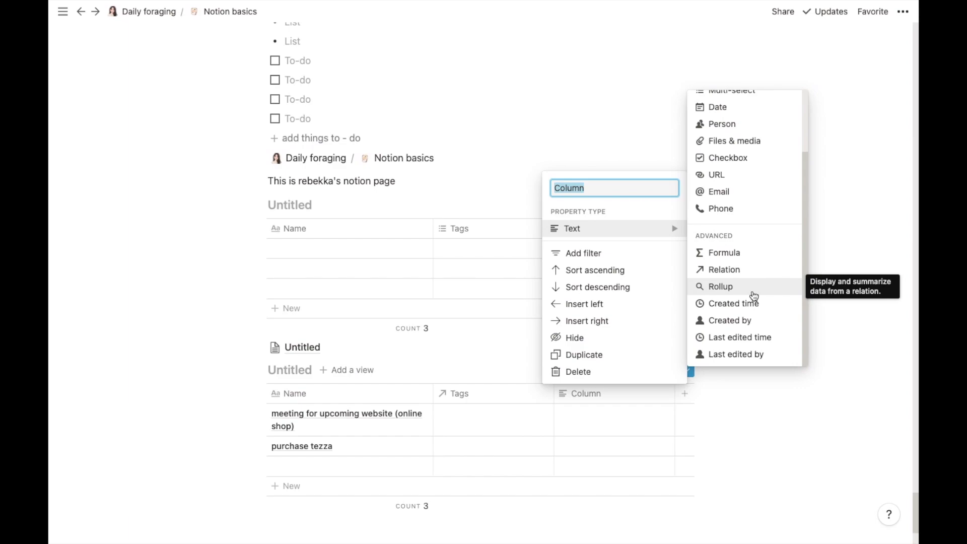
left_click(754, 294)
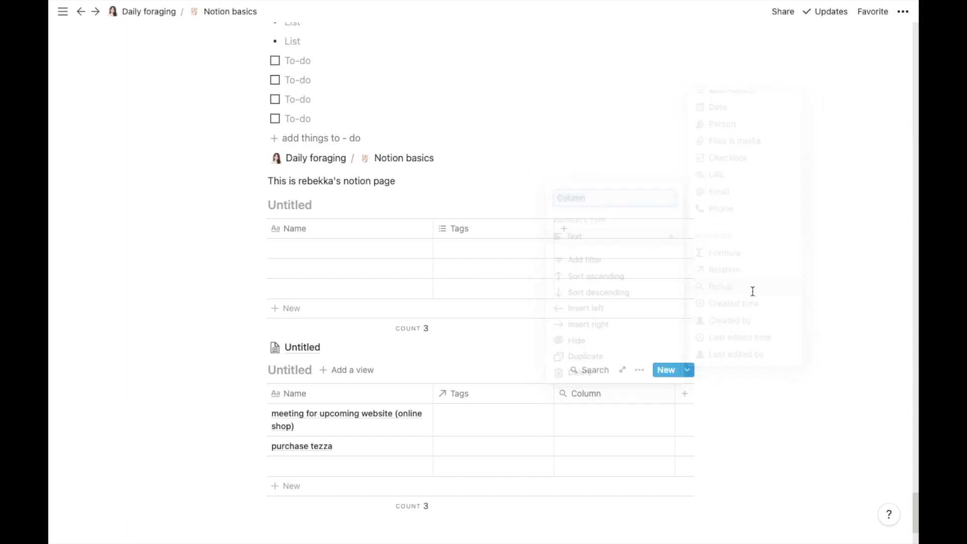
Step: Point the rollup at the Tags relation and its Work property
left_click(596, 423)
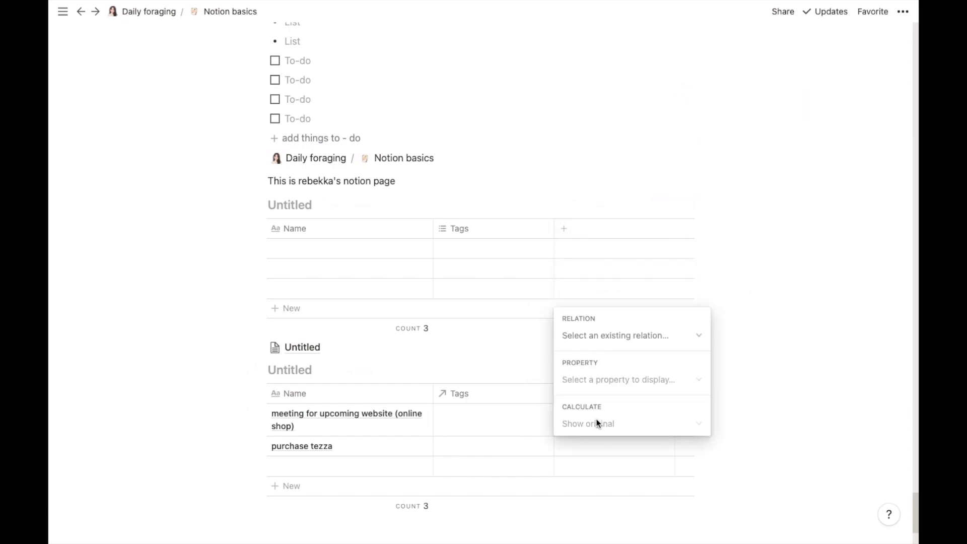
left_click(614, 336)
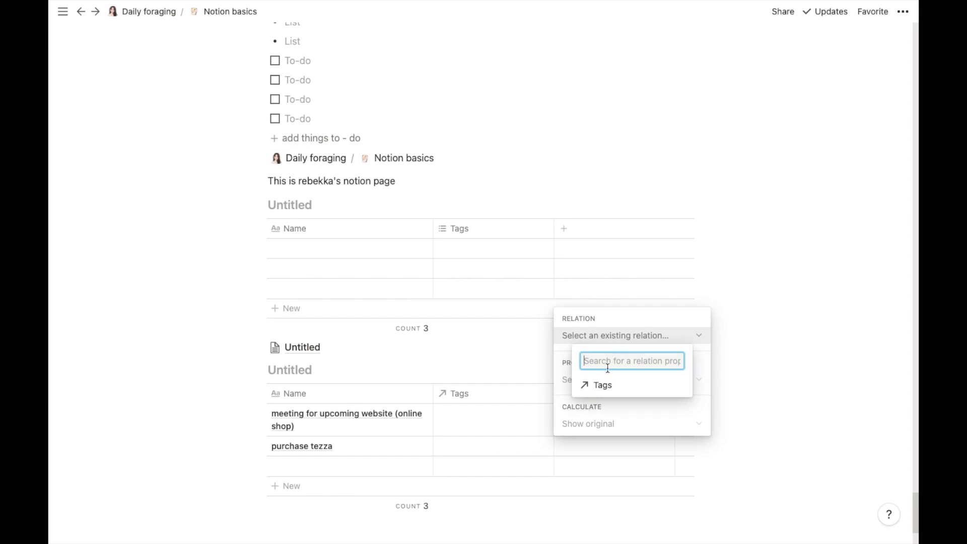
left_click(606, 391)
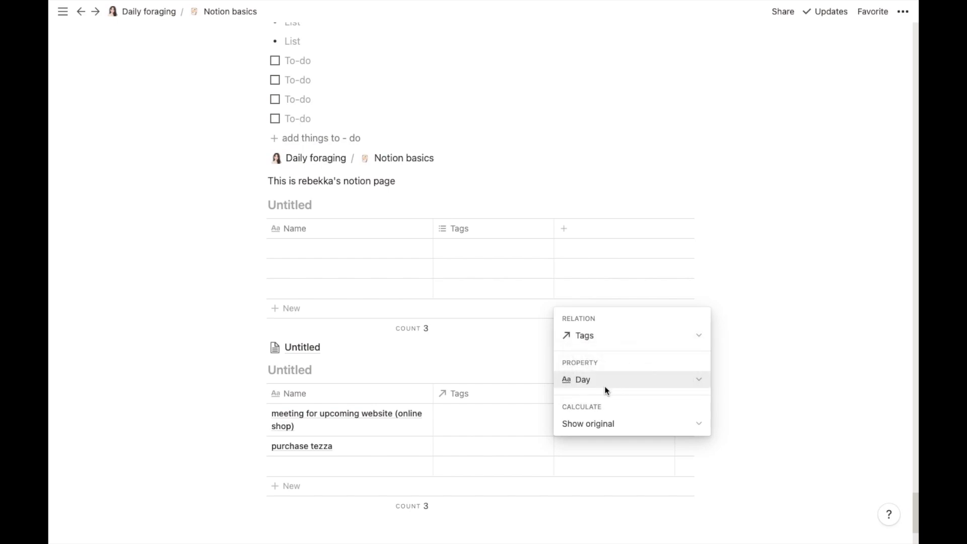
left_click(605, 386)
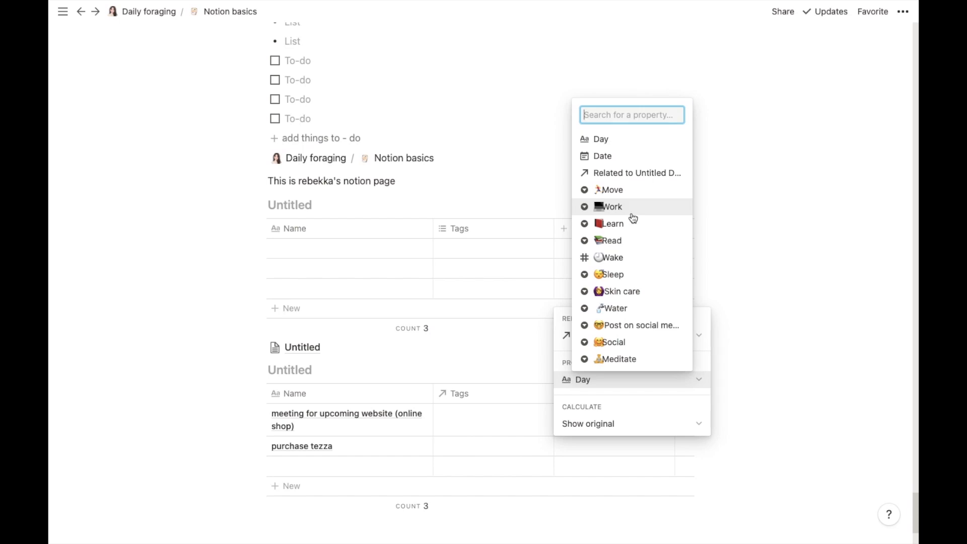
left_click(633, 216)
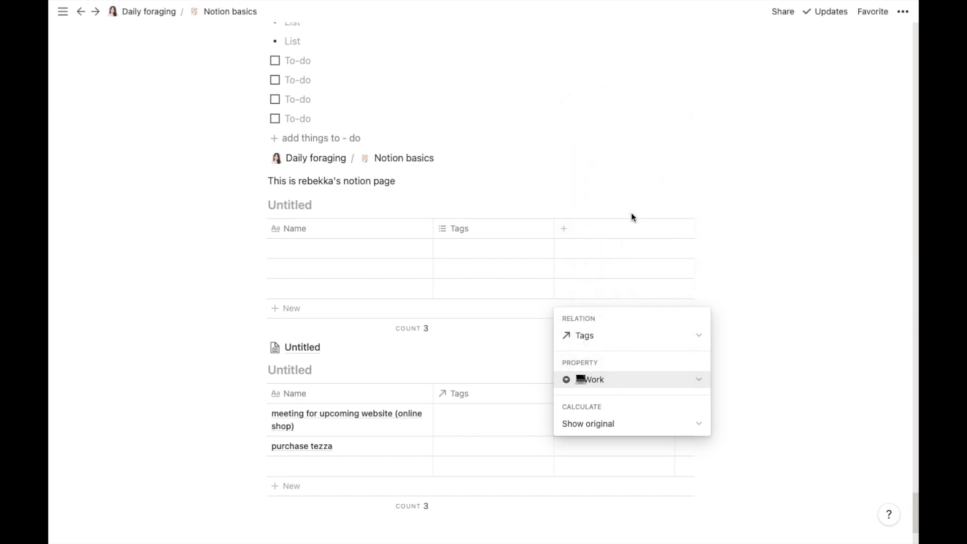
Step: Set the rollup calculation to Count all, showing 0 in every row
left_click(615, 424)
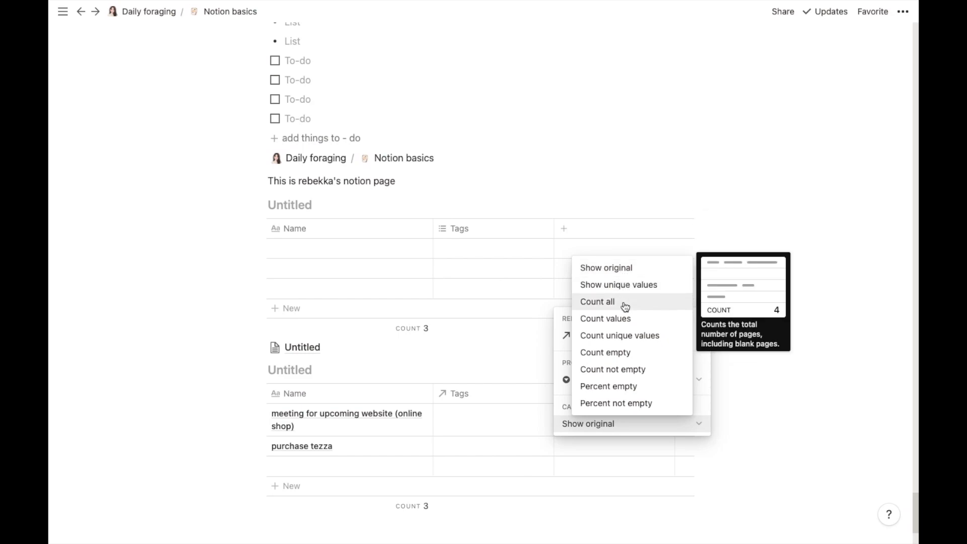
left_click(624, 277)
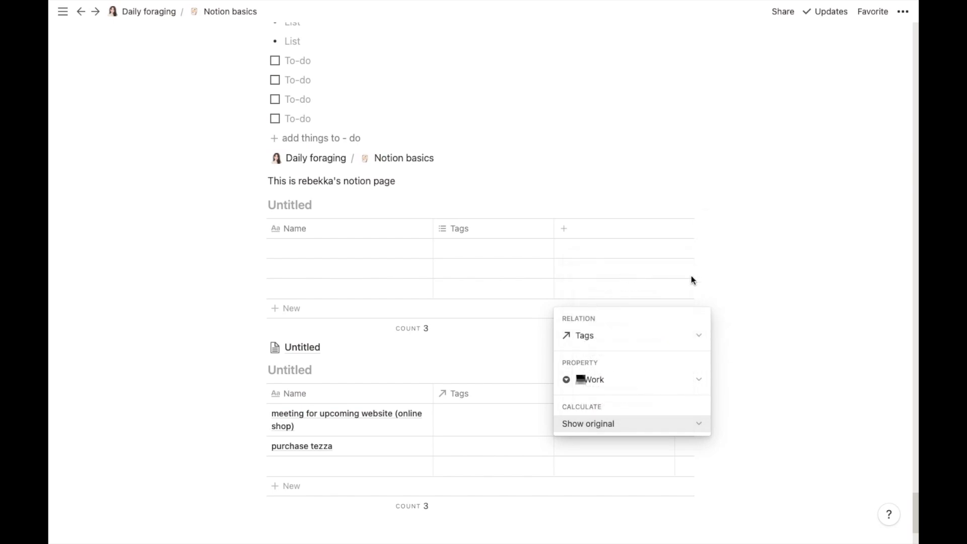
key("Escape")
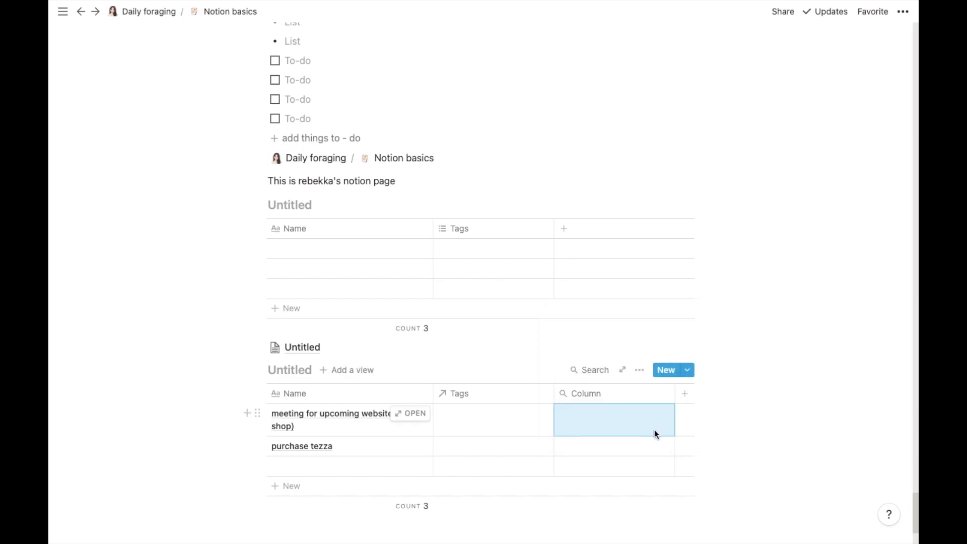
left_click(656, 421)
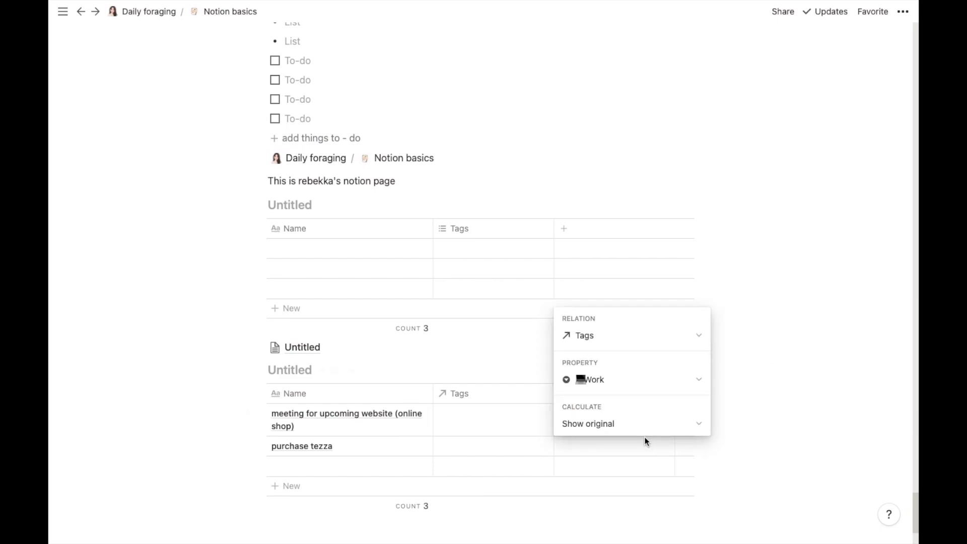
left_click(645, 422)
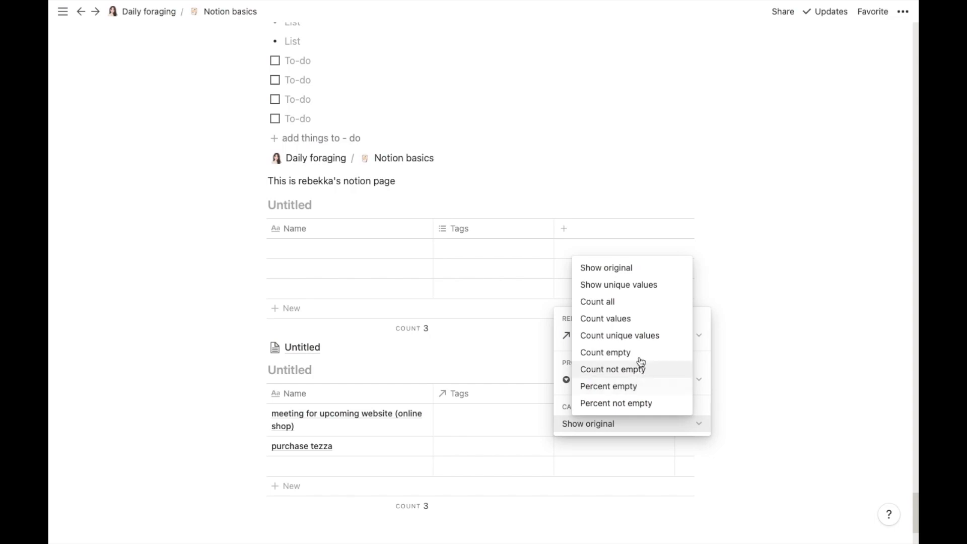
left_click(631, 309)
key("Escape")
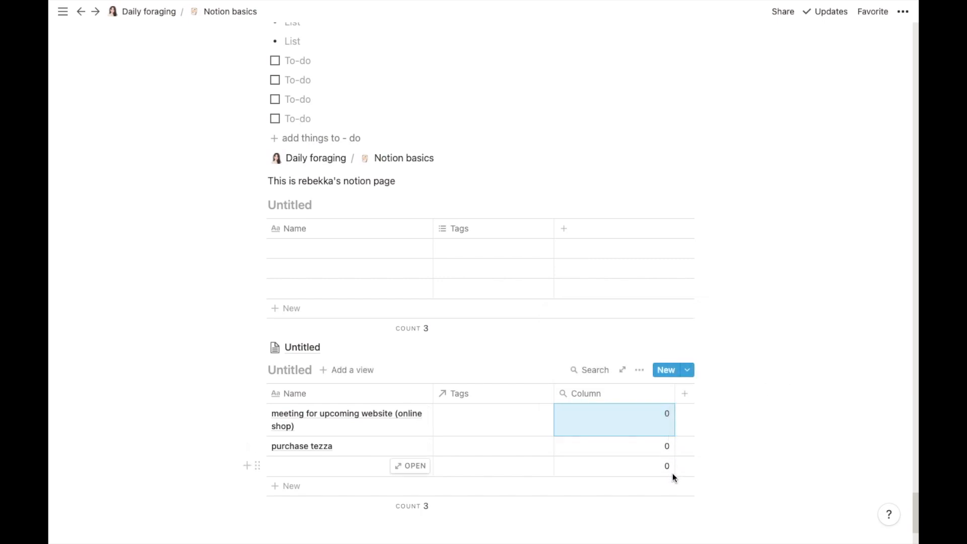
left_click(825, 375)
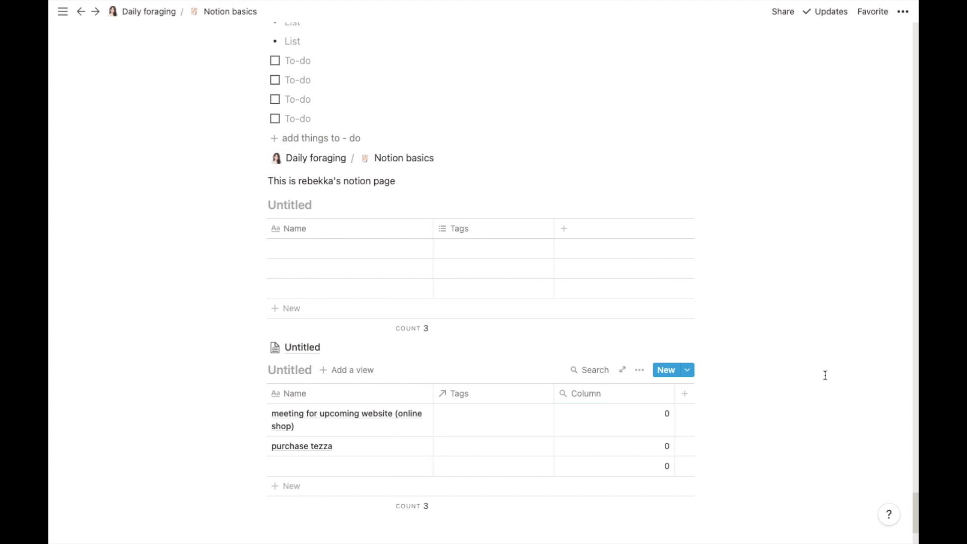
Step: Try the Created time and Created by property types on the Tags column
left_click(504, 399)
mouse_move(492, 248)
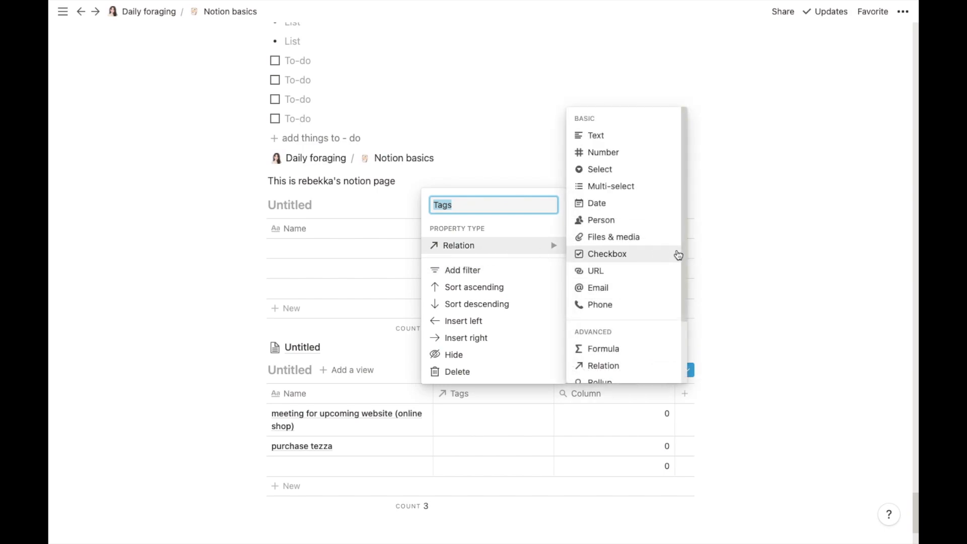
left_click_drag(683, 252, 673, 338)
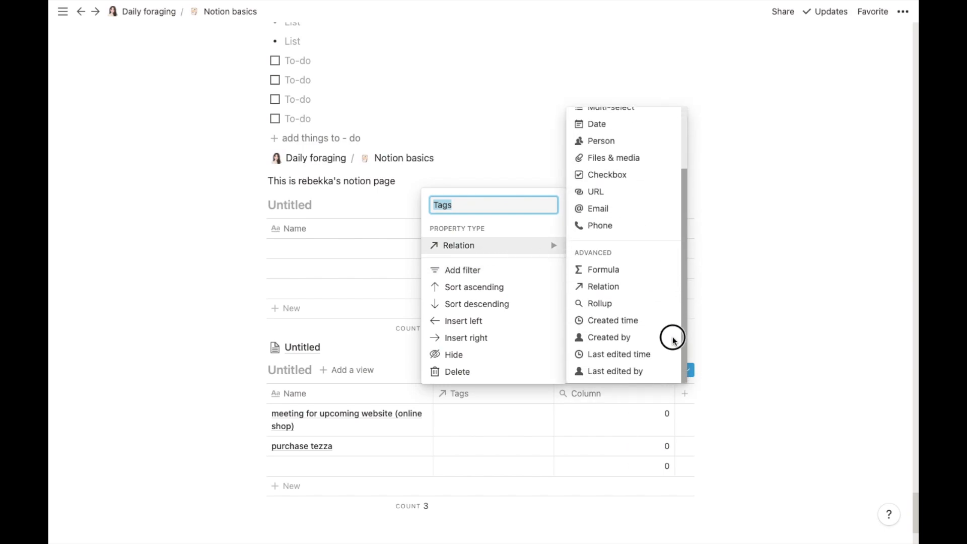
left_click(643, 320)
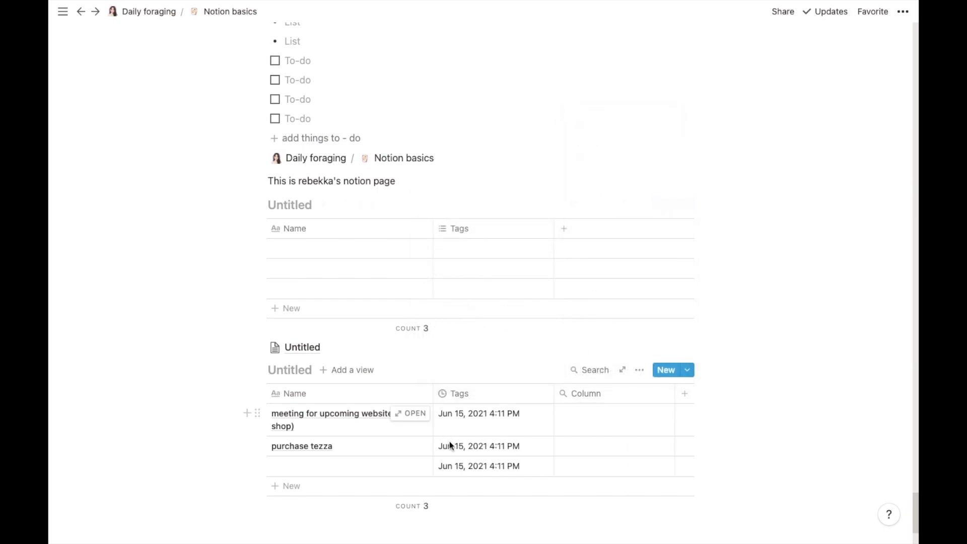
left_click(464, 398)
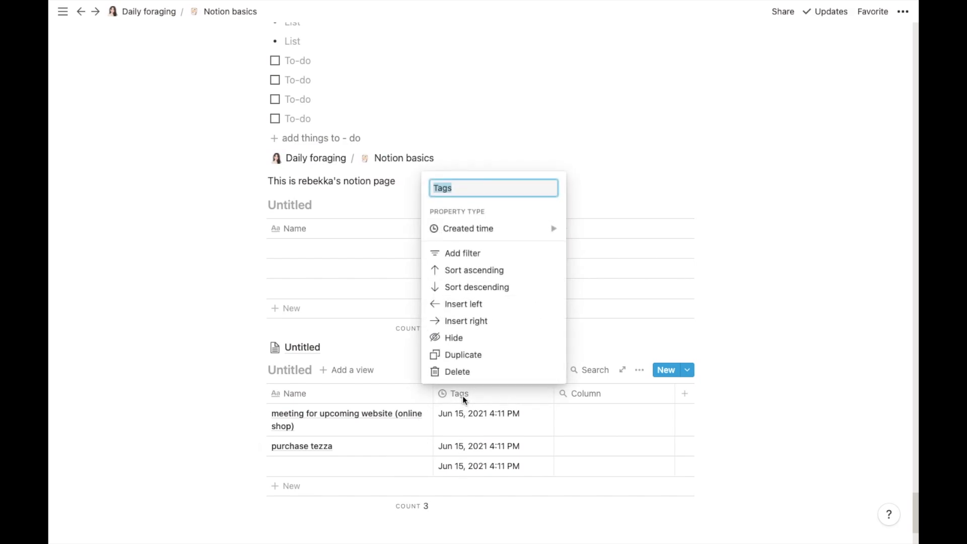
mouse_move(514, 232)
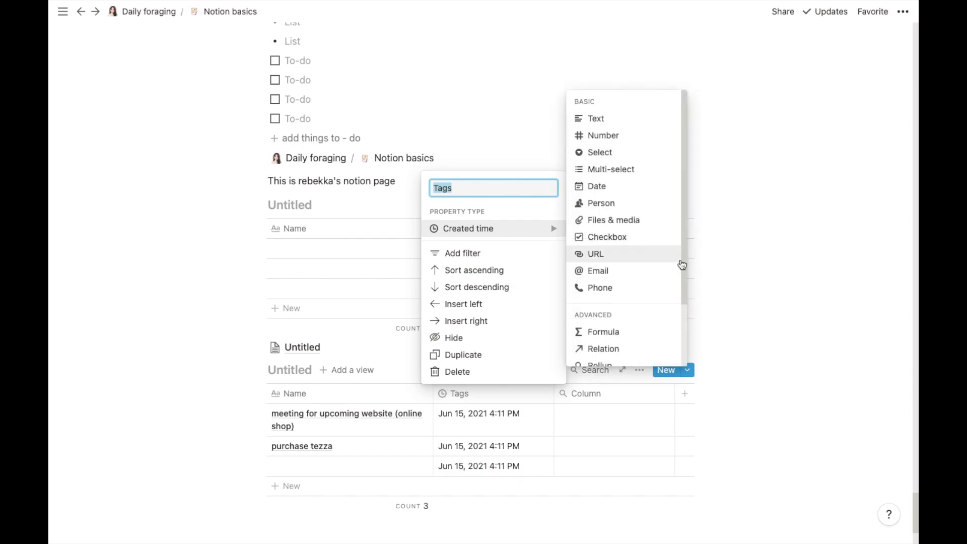
scroll(682, 303, "down", 3)
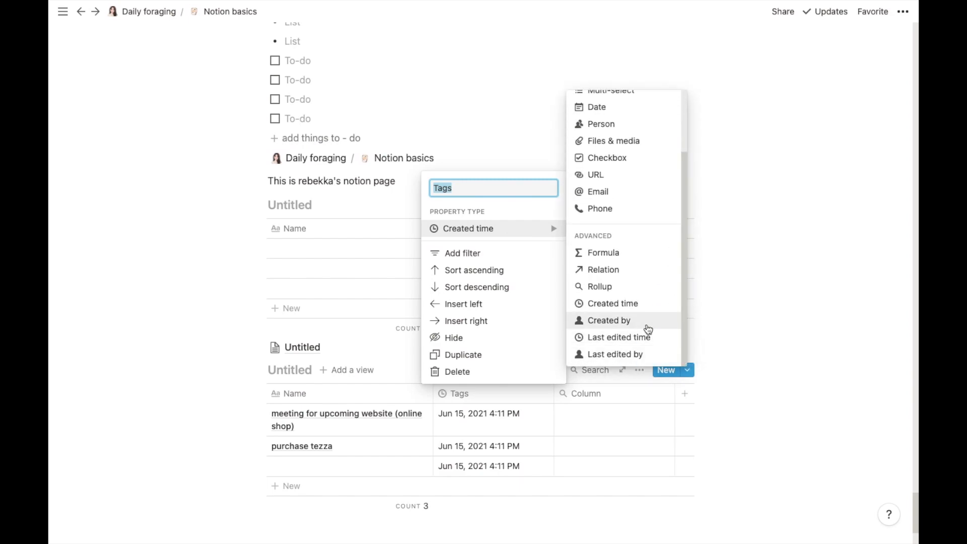
left_click(650, 320)
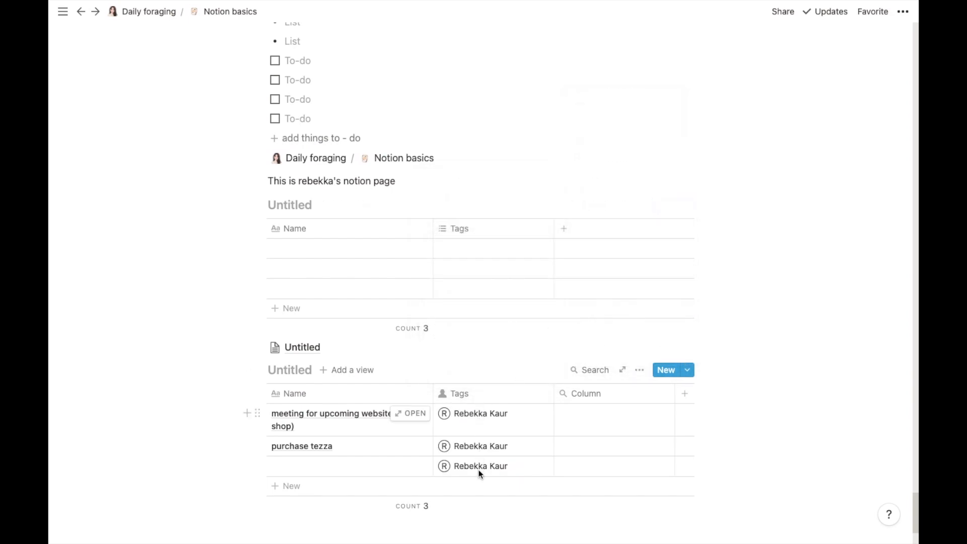
Step: Change Tags to Last edited time, then settle on Last edited by
left_click(461, 396)
mouse_move(546, 231)
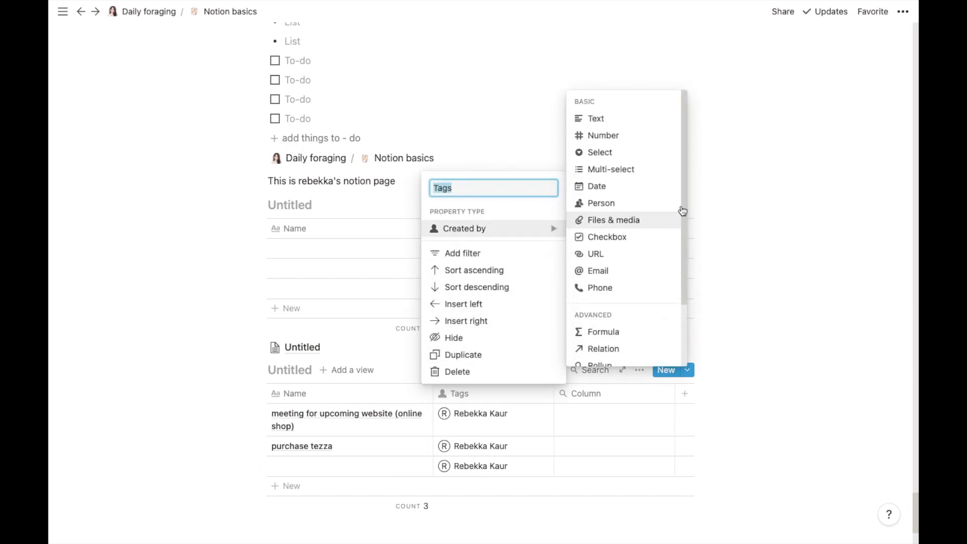
scroll(682, 206, "down", 3)
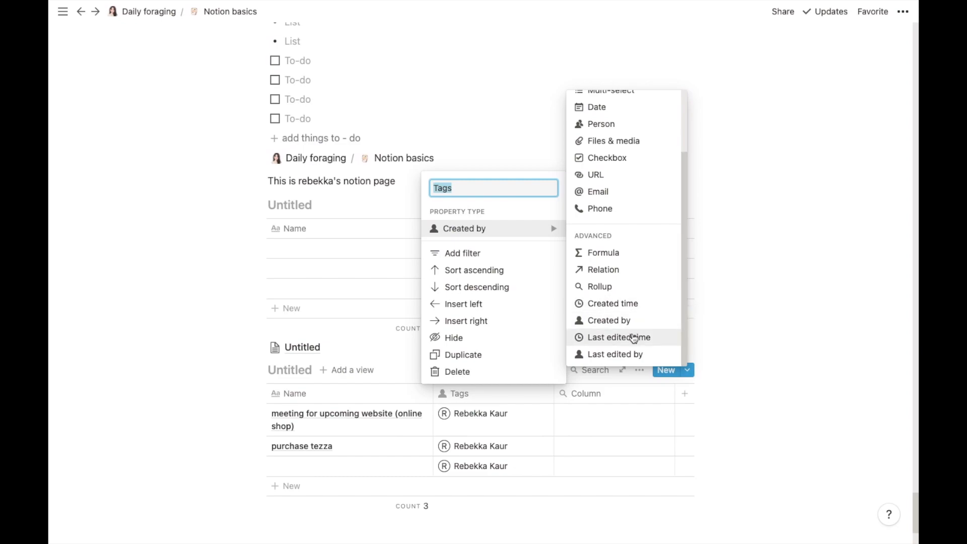
left_click(633, 337)
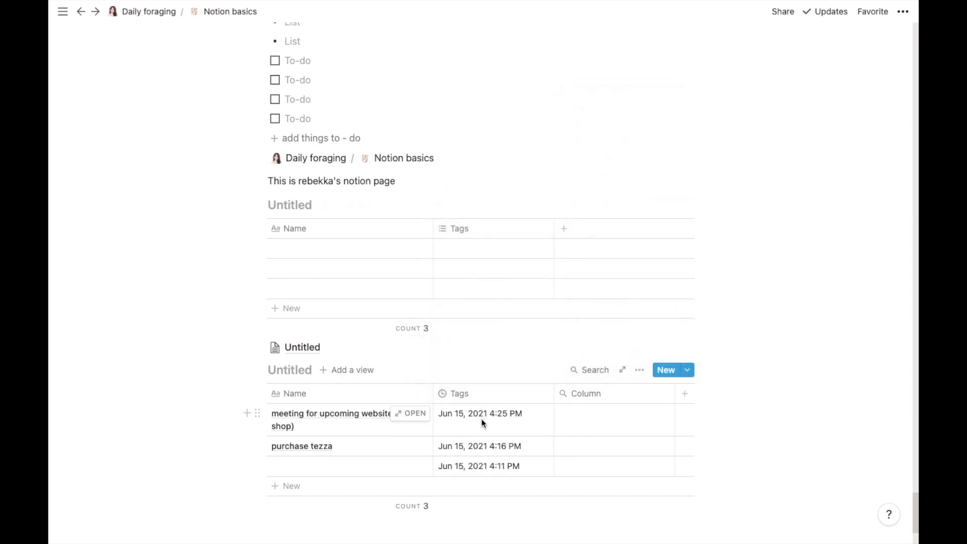
left_click(476, 393)
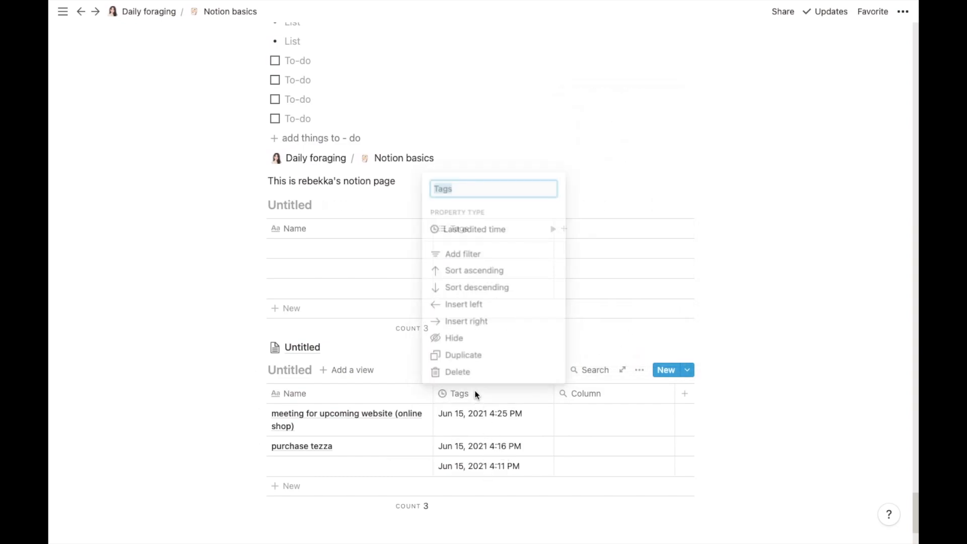
mouse_move(555, 228)
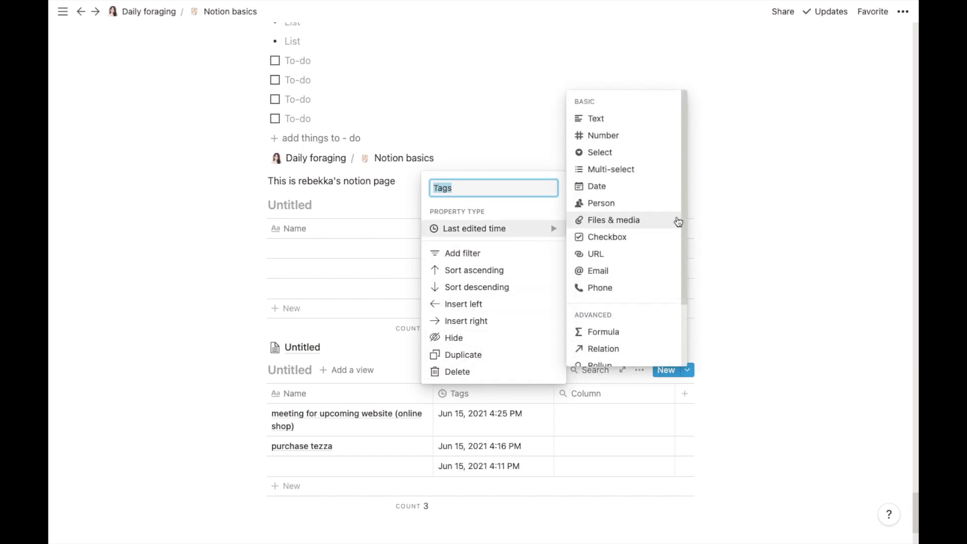
scroll(683, 217, "down", 3)
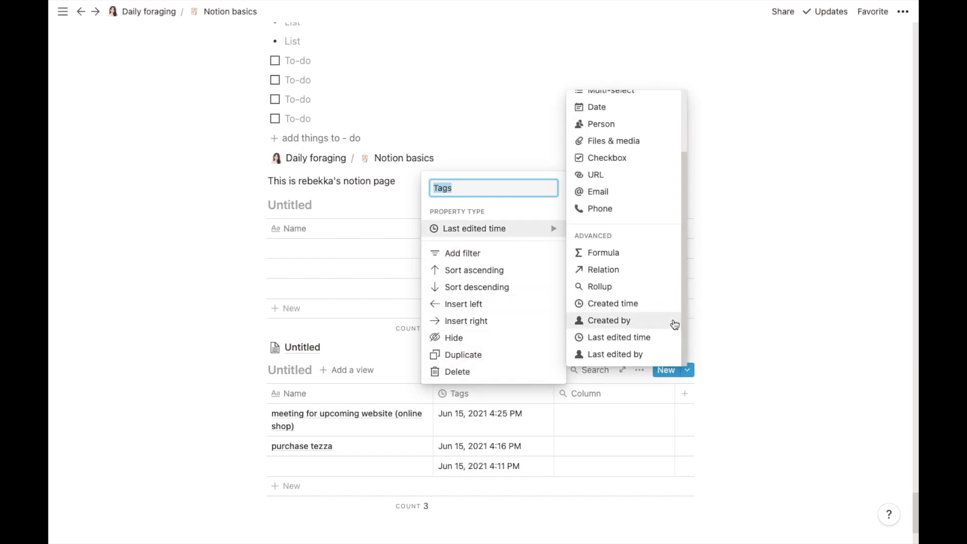
left_click(623, 355)
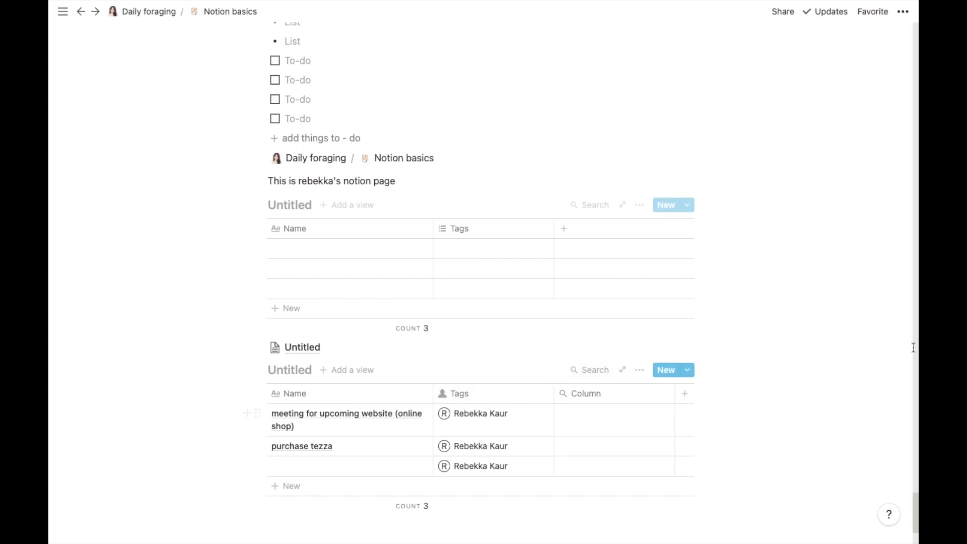
Step: Insert a new inline table database below the lower table
left_click_drag(915, 508, 911, 540)
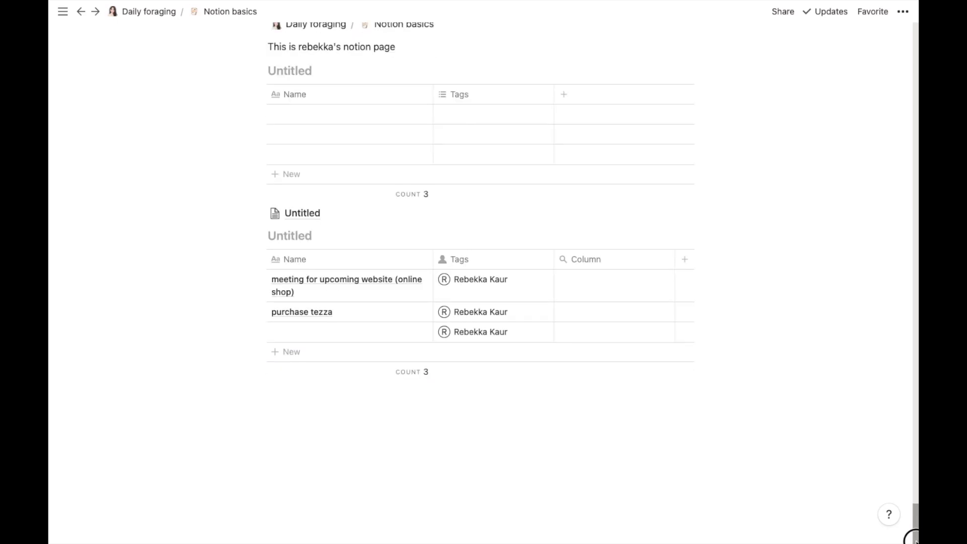
left_click(354, 399)
left_click(247, 392)
left_click_drag(458, 176, 455, 369)
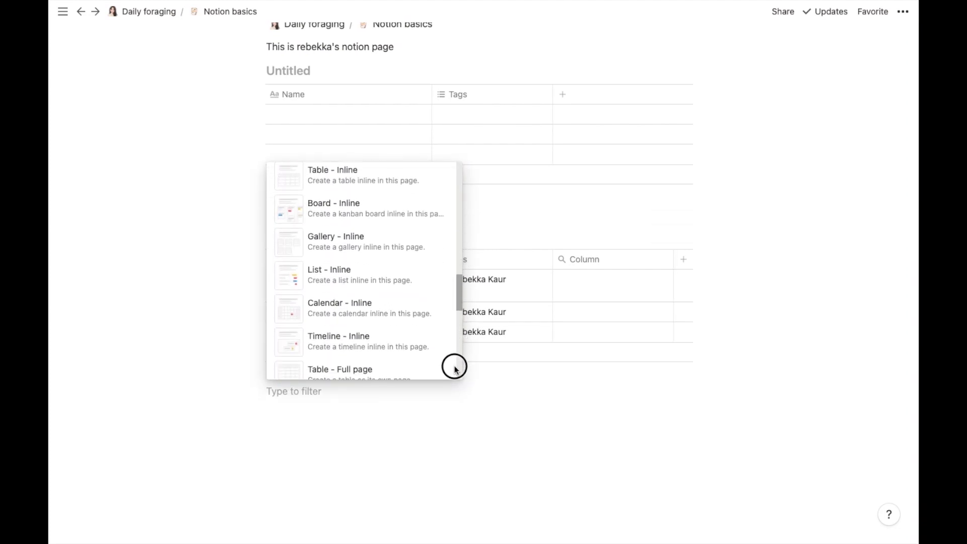
scroll(453, 362, "up", 1)
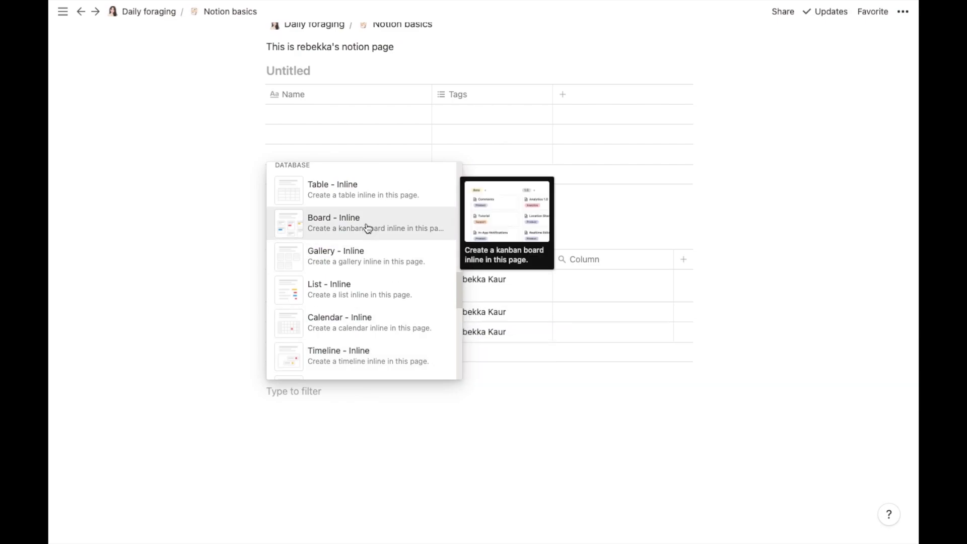
left_click(361, 199)
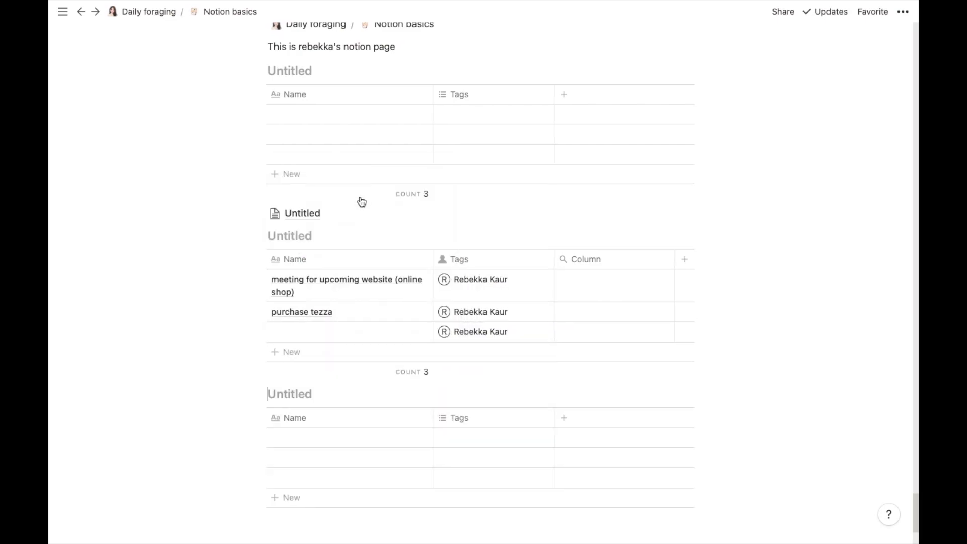
Step: Add a Board view to the new inline table
left_click(348, 395)
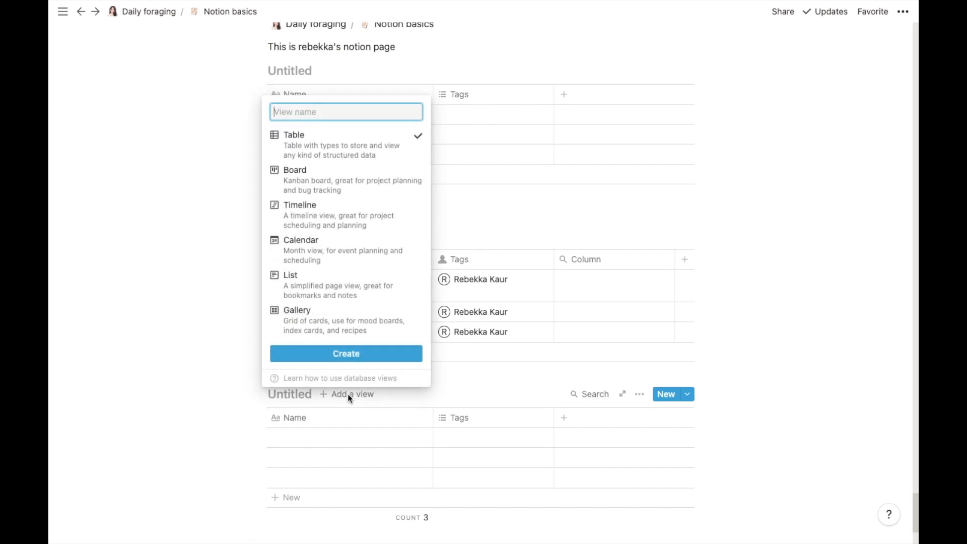
mouse_move(330, 169)
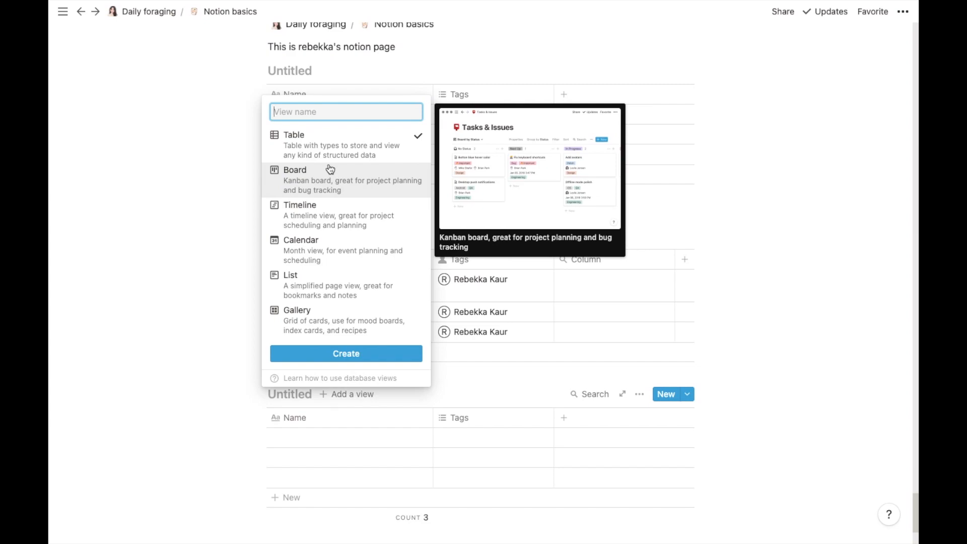
left_click(329, 168)
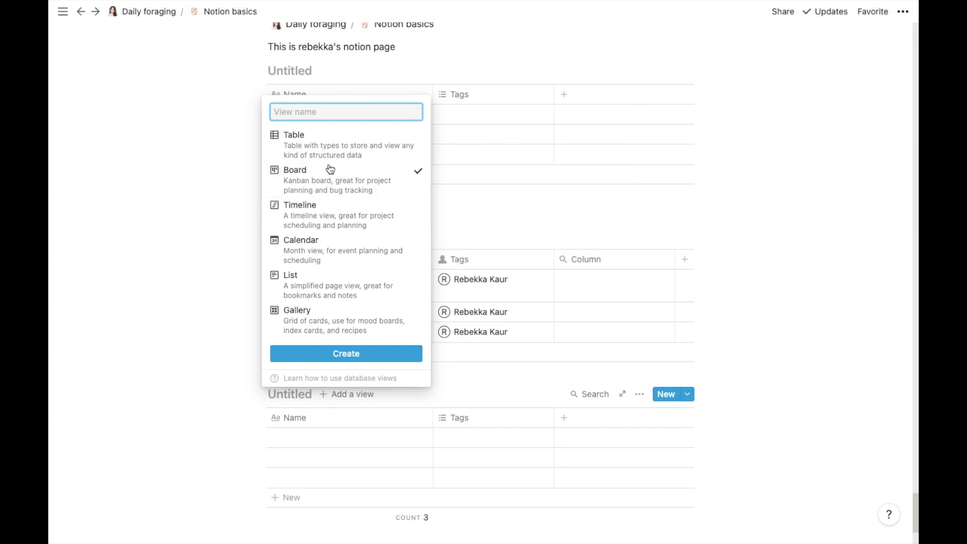
left_click(348, 354)
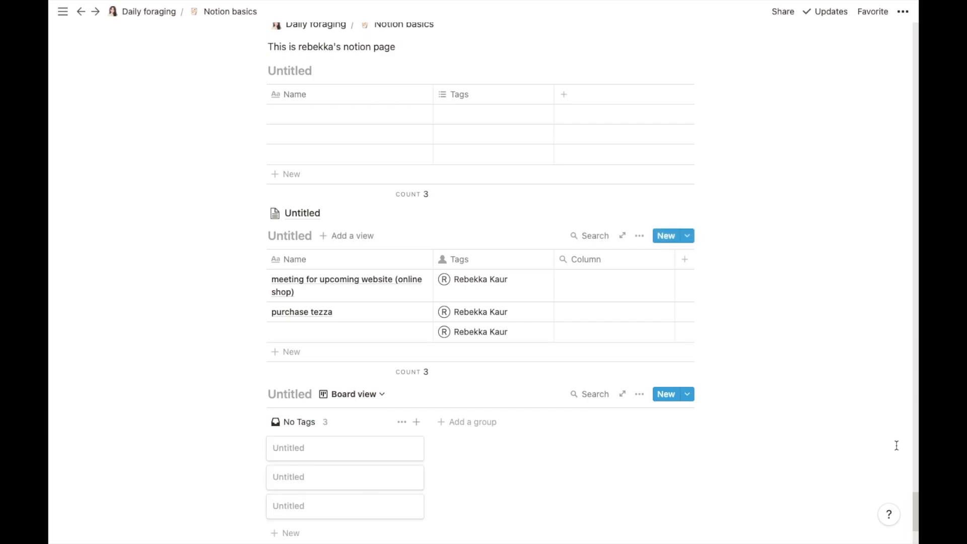
Step: Set the board's card size to Large and show the Tags property on cards
left_click_drag(915, 501, 918, 534)
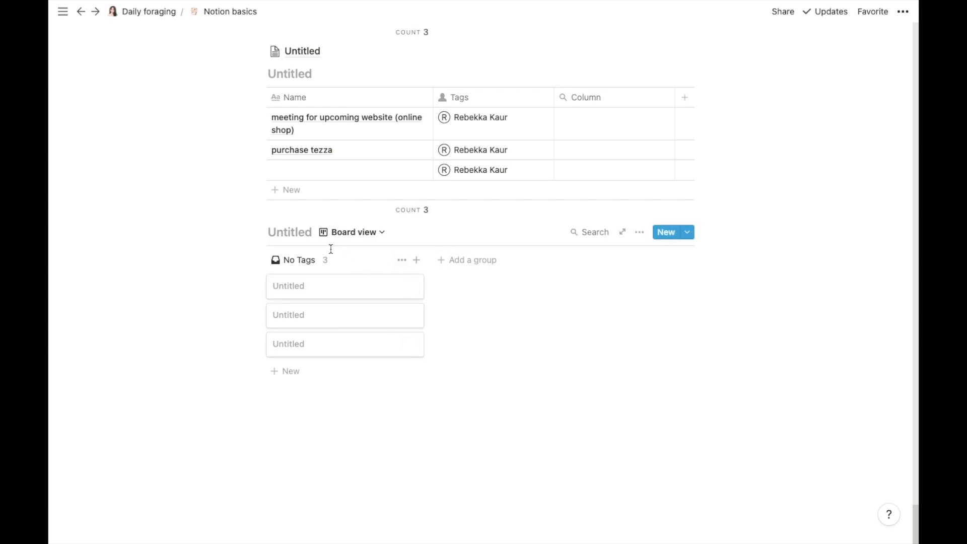
left_click(639, 232)
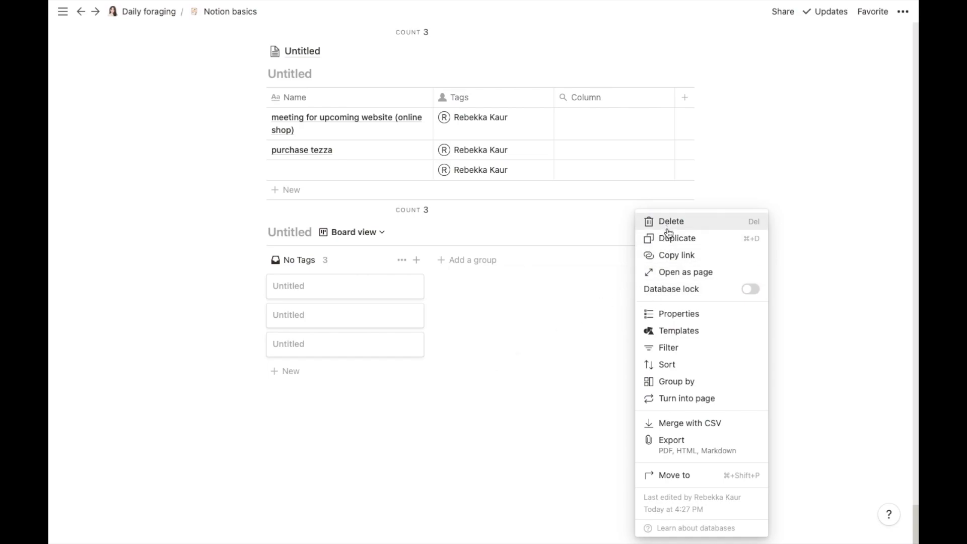
left_click(676, 320)
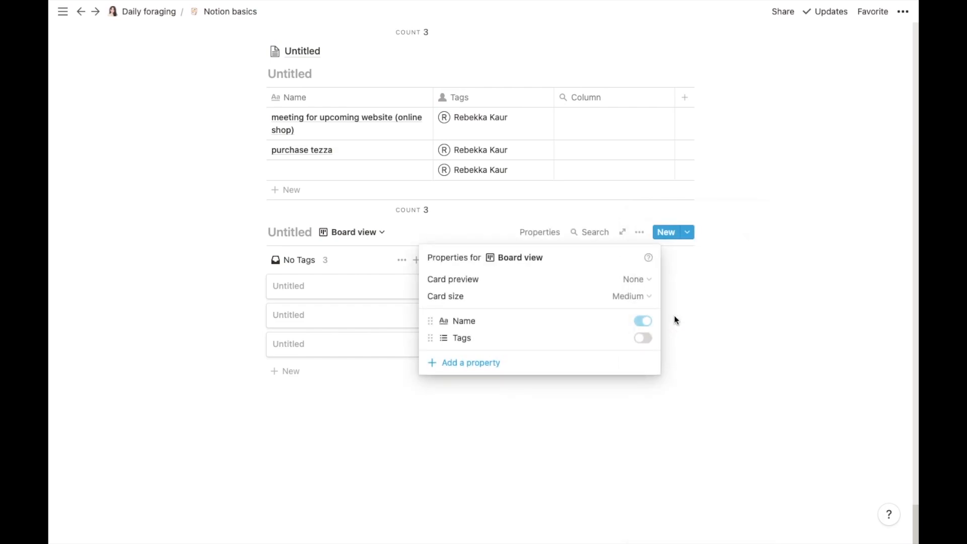
left_click(635, 299)
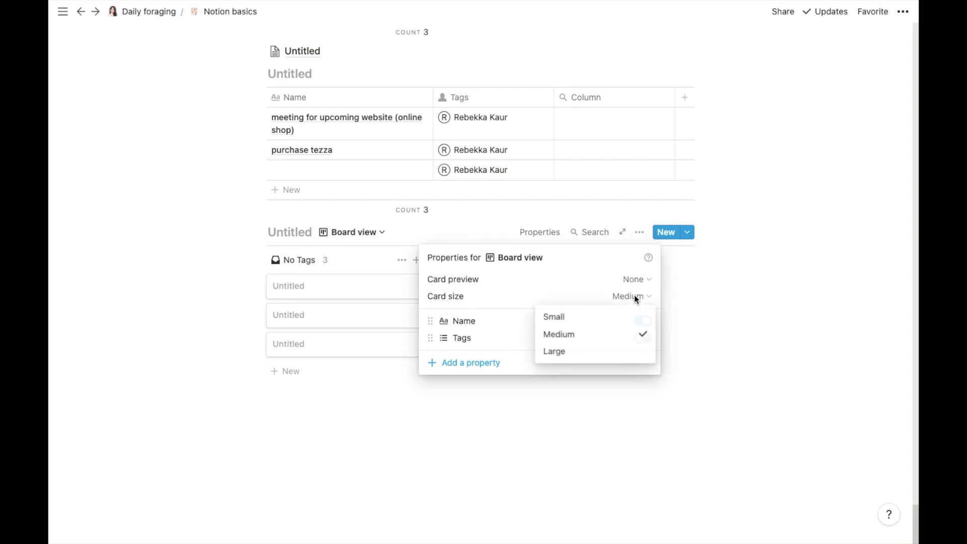
left_click(577, 357)
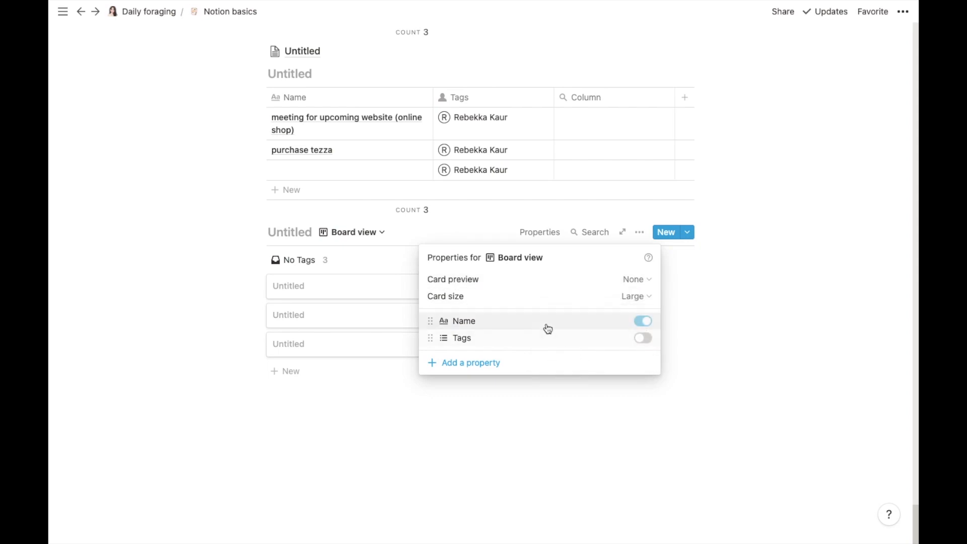
left_click(643, 338)
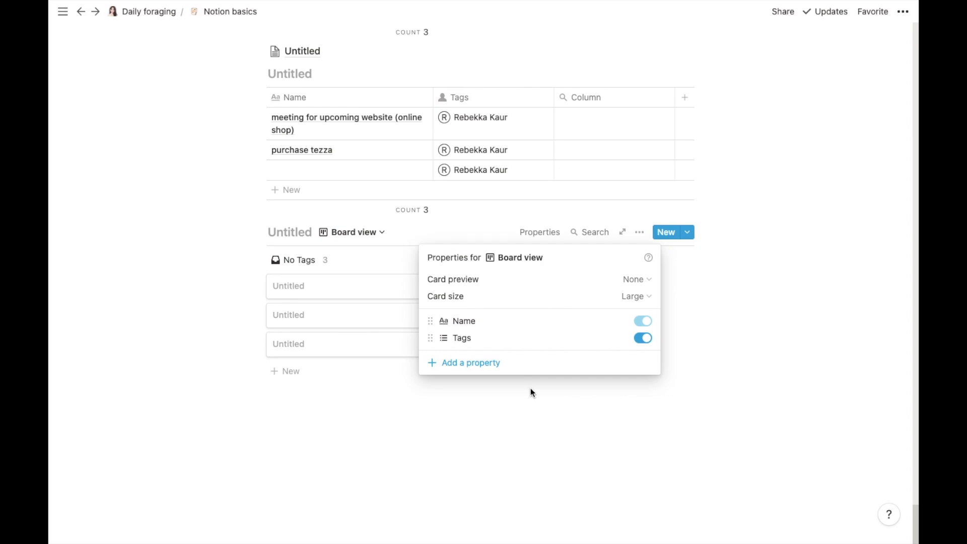
Step: Delete the extra untitled text property from the board so only Name and Tags remain
left_click(485, 364)
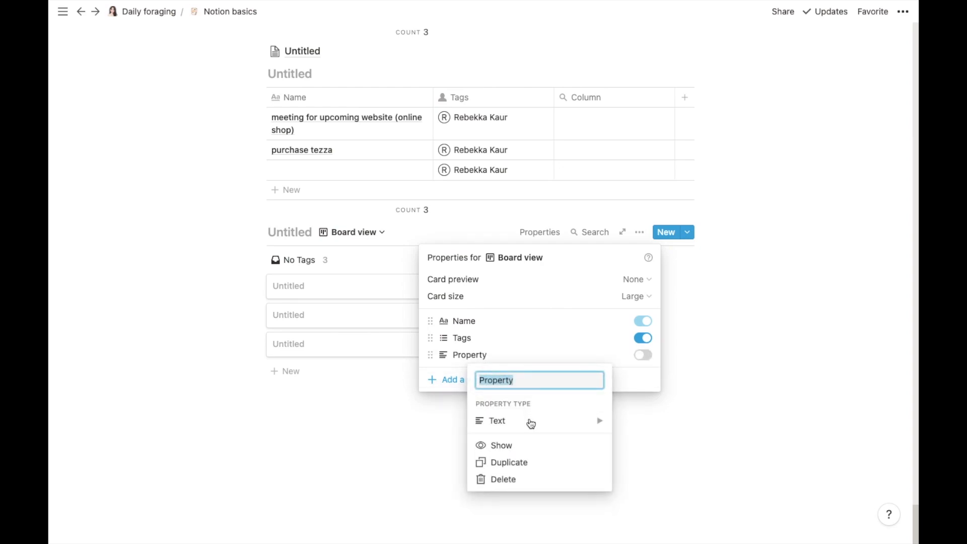
mouse_move(531, 423)
mouse_move(566, 426)
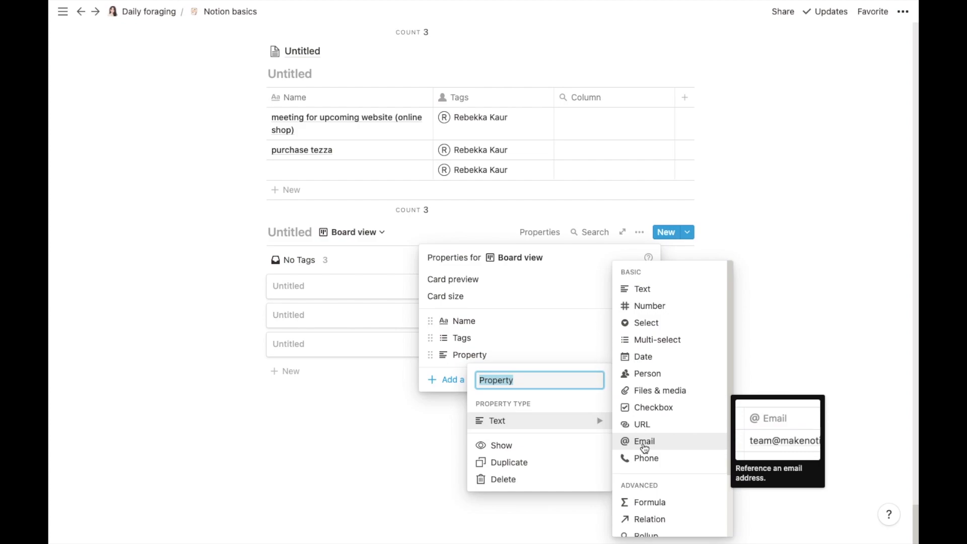
left_click(569, 342)
left_click(500, 342)
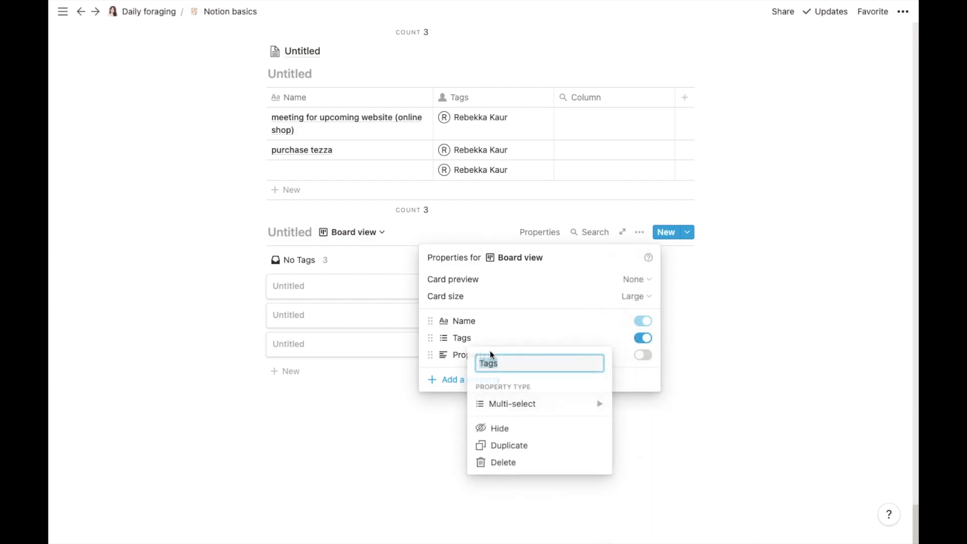
left_click(429, 353)
left_click(429, 352)
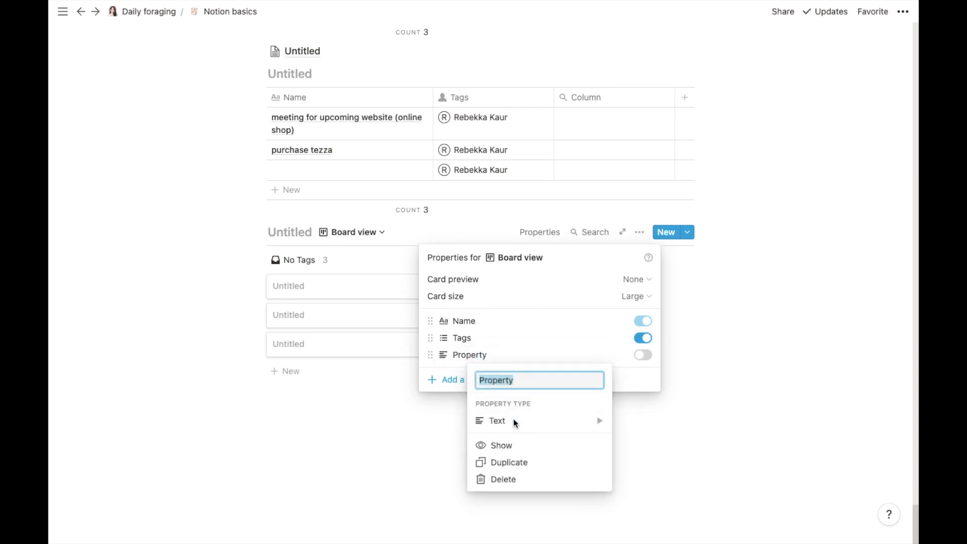
left_click(526, 476)
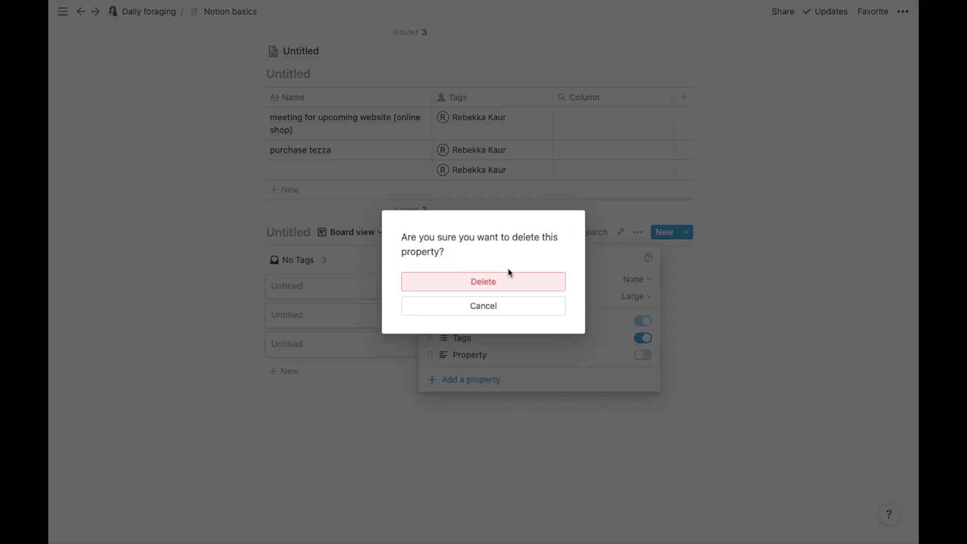
left_click(507, 285)
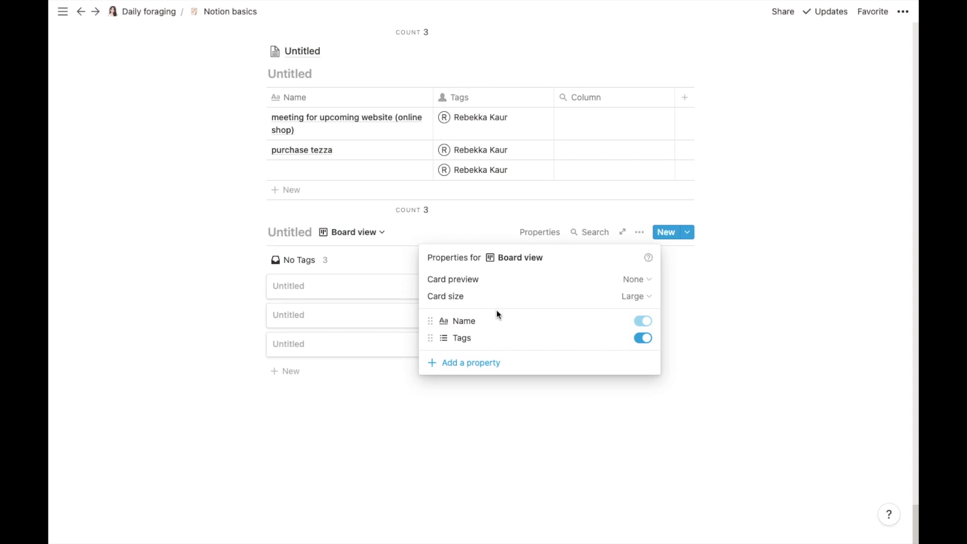
left_click(389, 422)
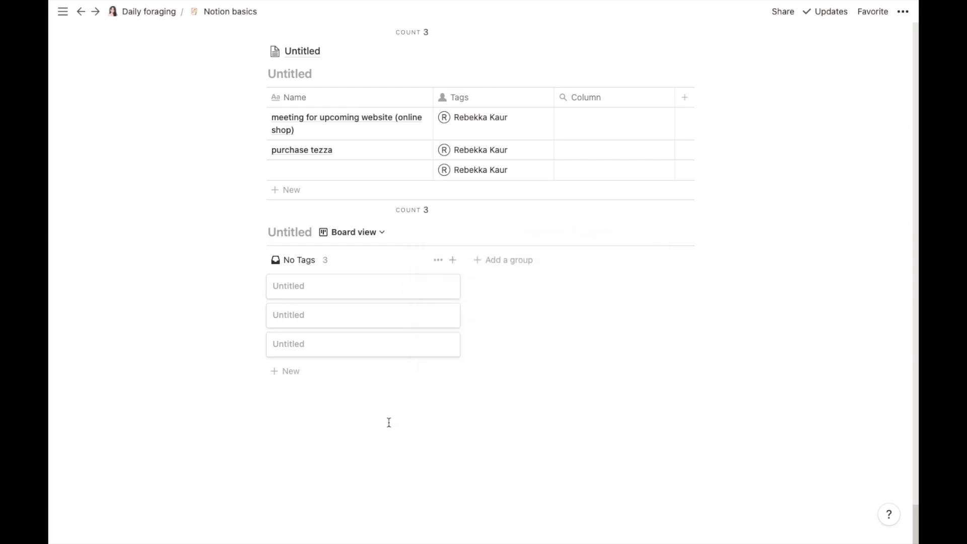
Step: Open the first Untitled board card and title it 'Study at harvard'
left_click(331, 287)
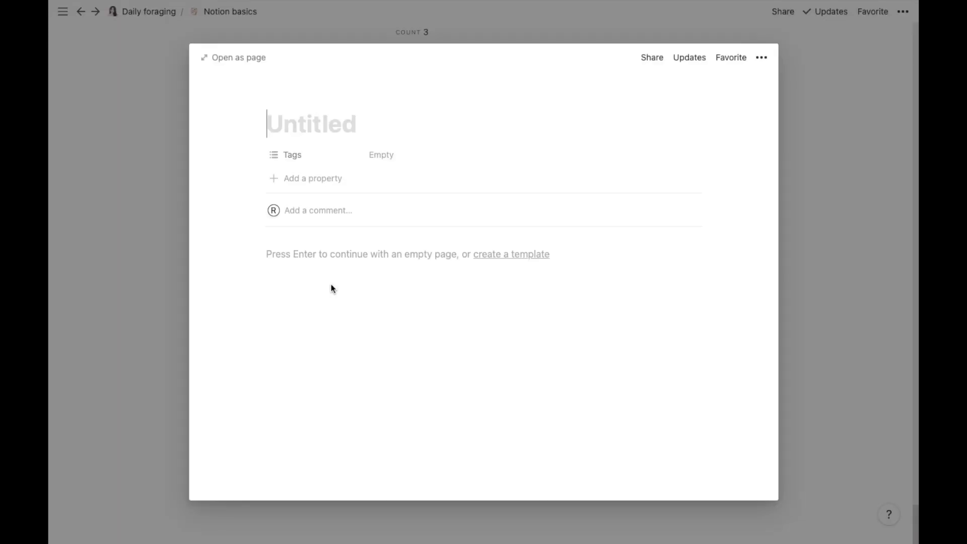
type("S")
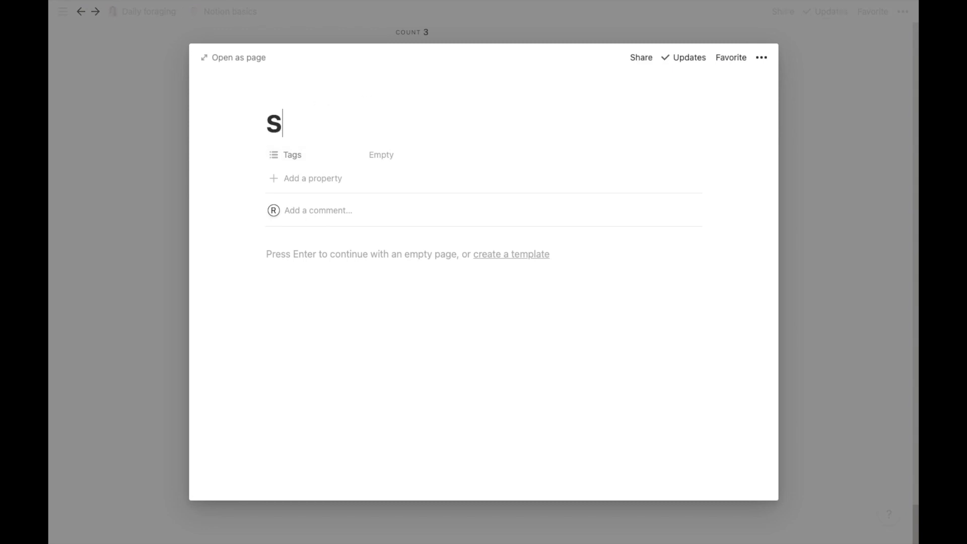
type("tudy at harvard")
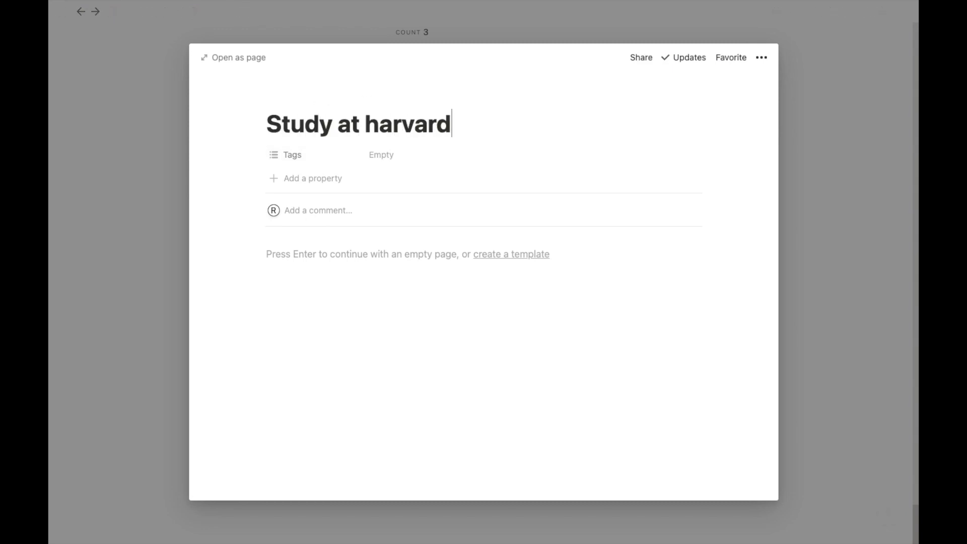
left_click(327, 262)
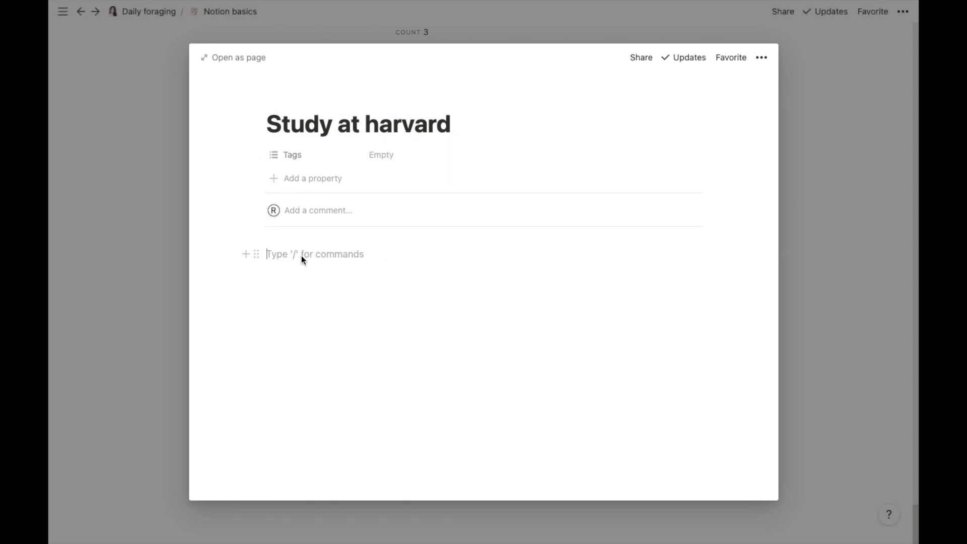
Step: Add a Date property to the entry and set it to Jul 22, 2021, without an end date
left_click(304, 184)
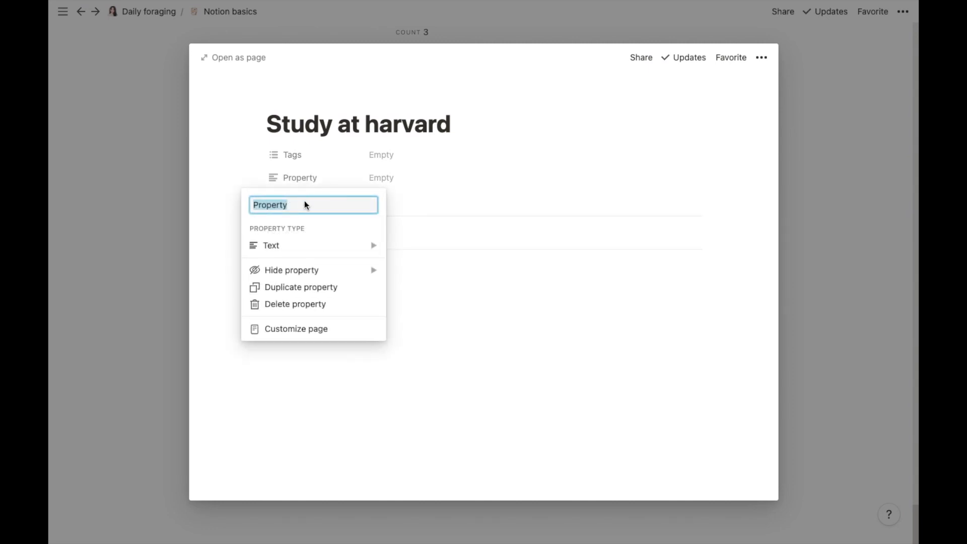
mouse_move(304, 244)
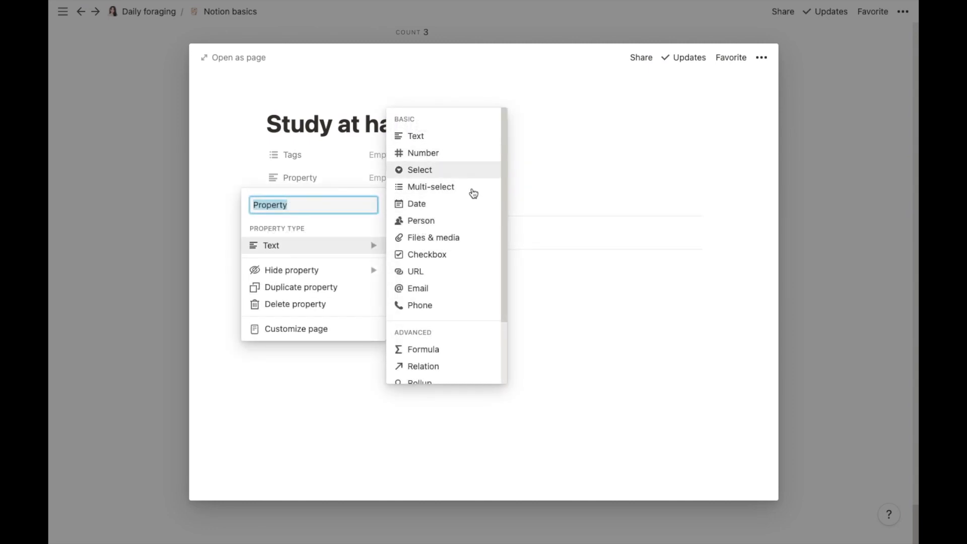
left_click(472, 210)
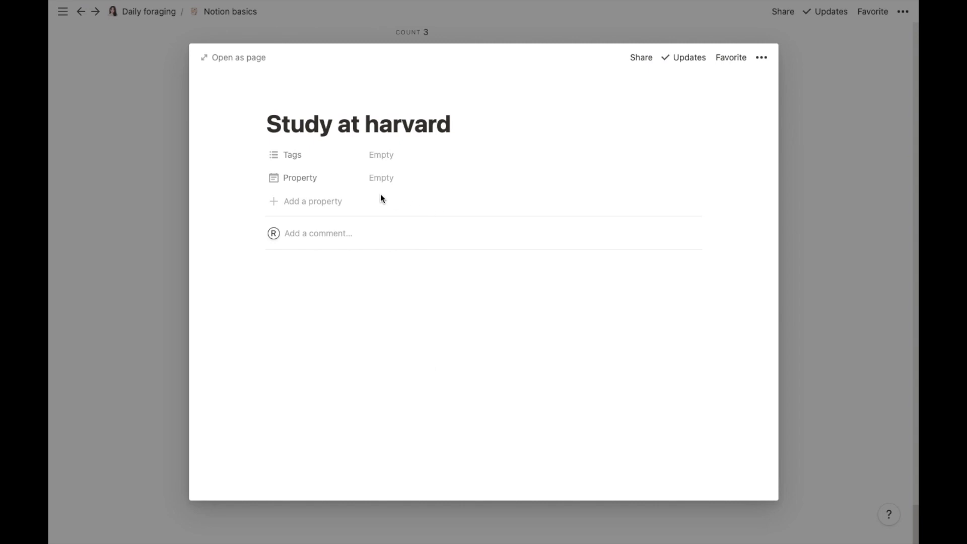
left_click(391, 179)
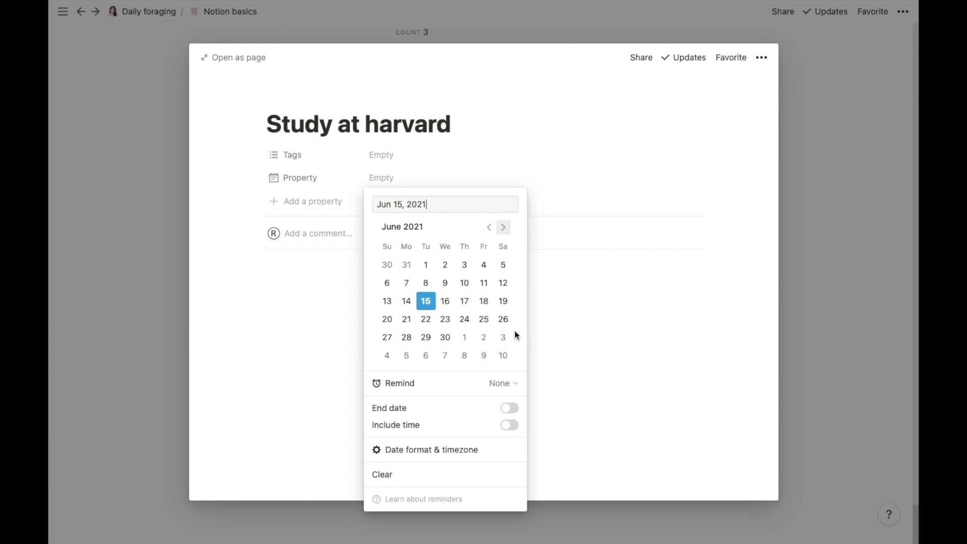
left_click(510, 409)
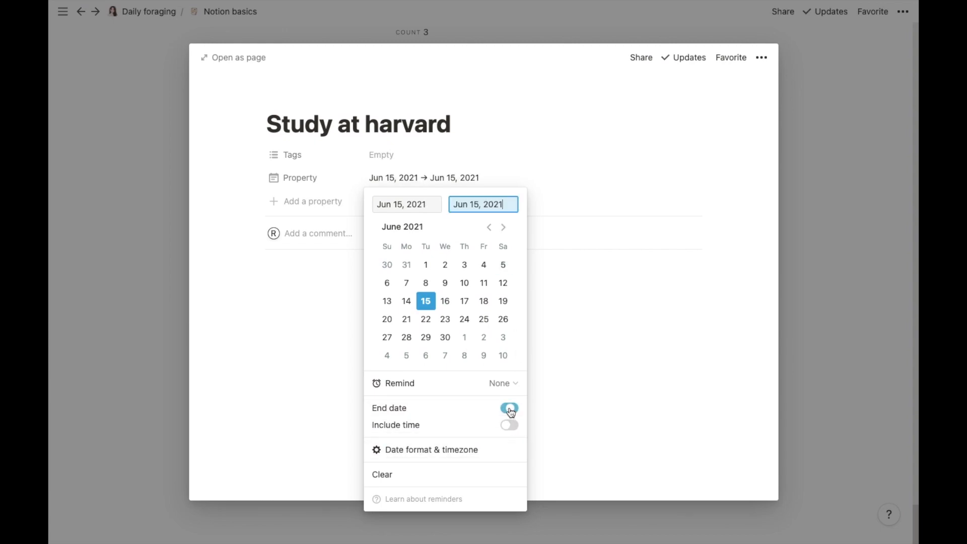
left_click(504, 229)
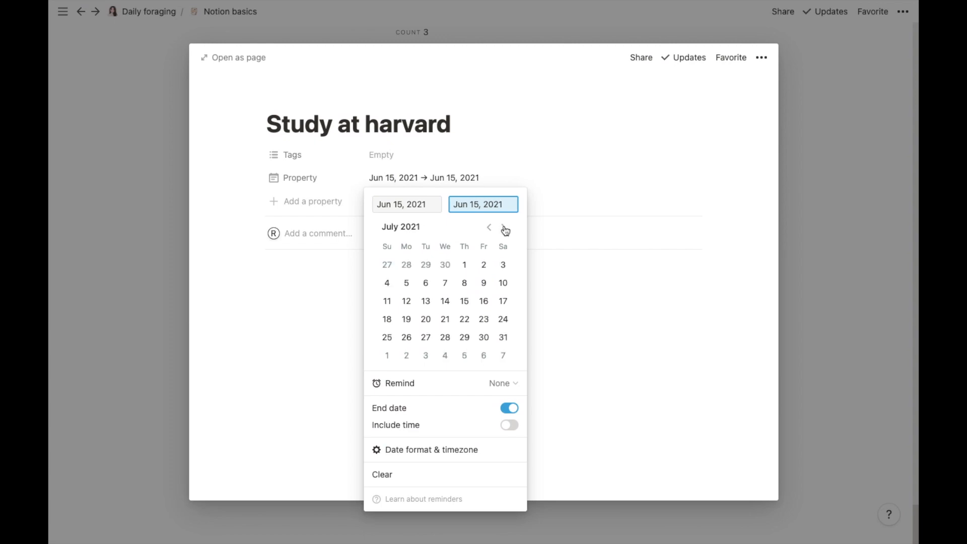
left_click(489, 227)
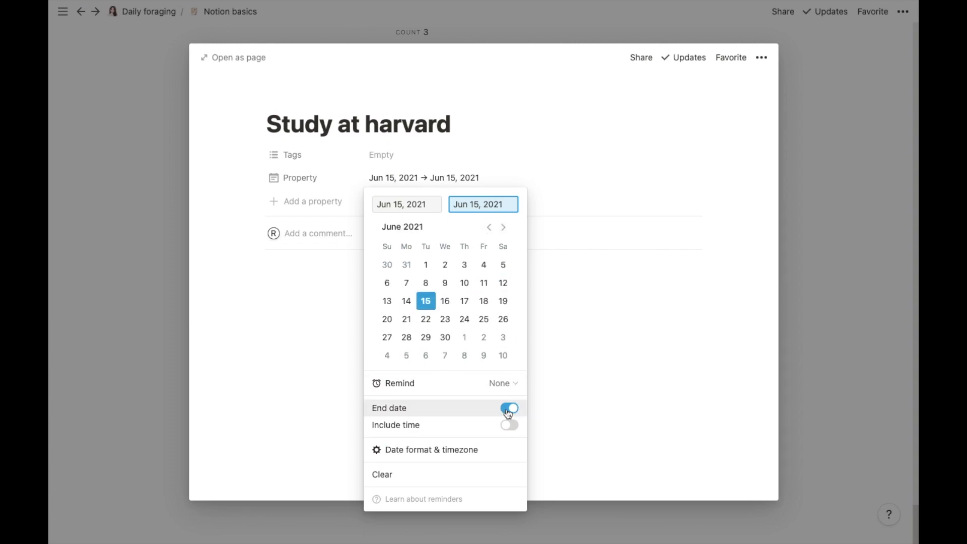
left_click(508, 412)
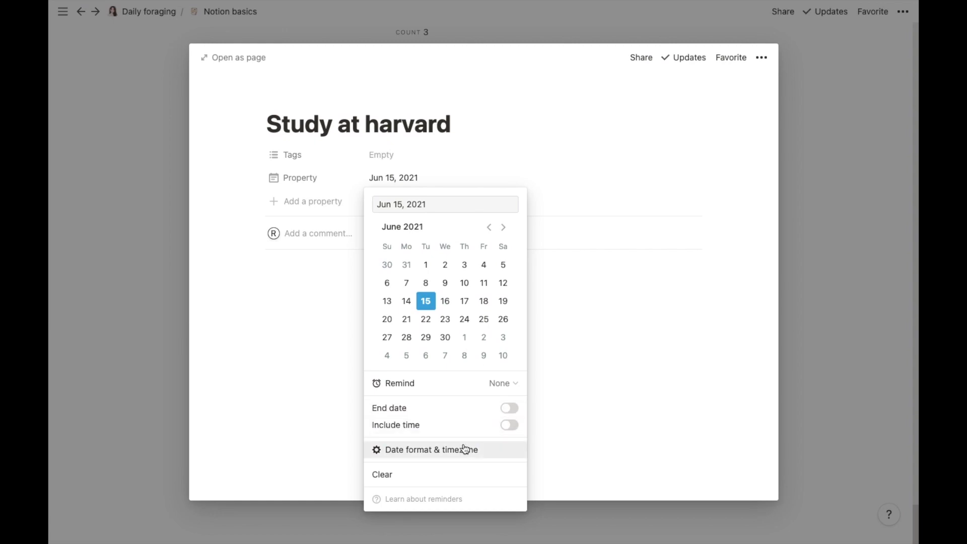
left_click(504, 227)
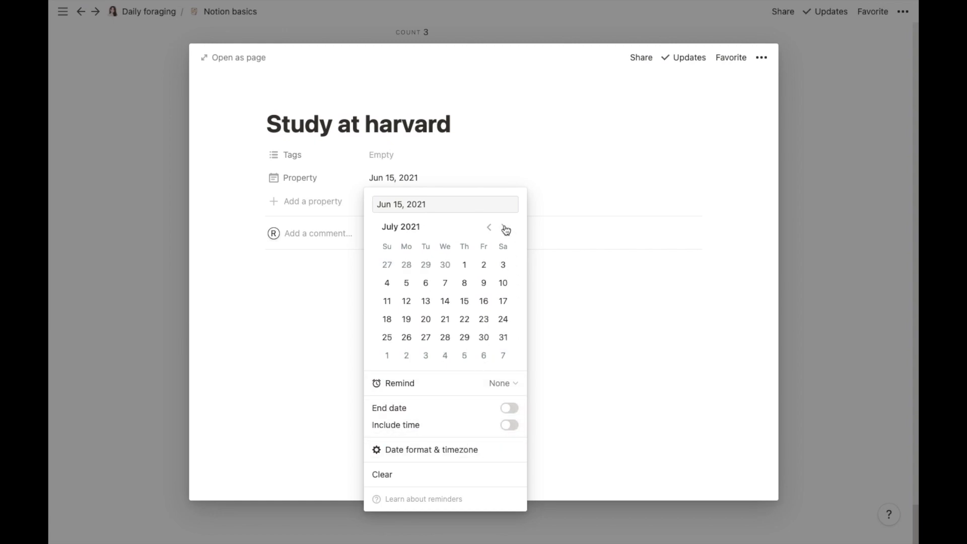
left_click(465, 318)
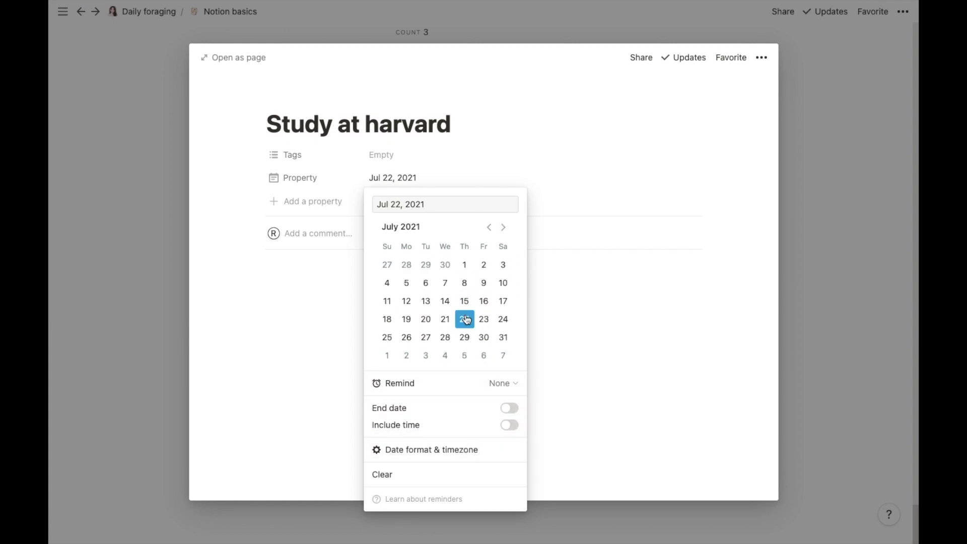
left_click(593, 171)
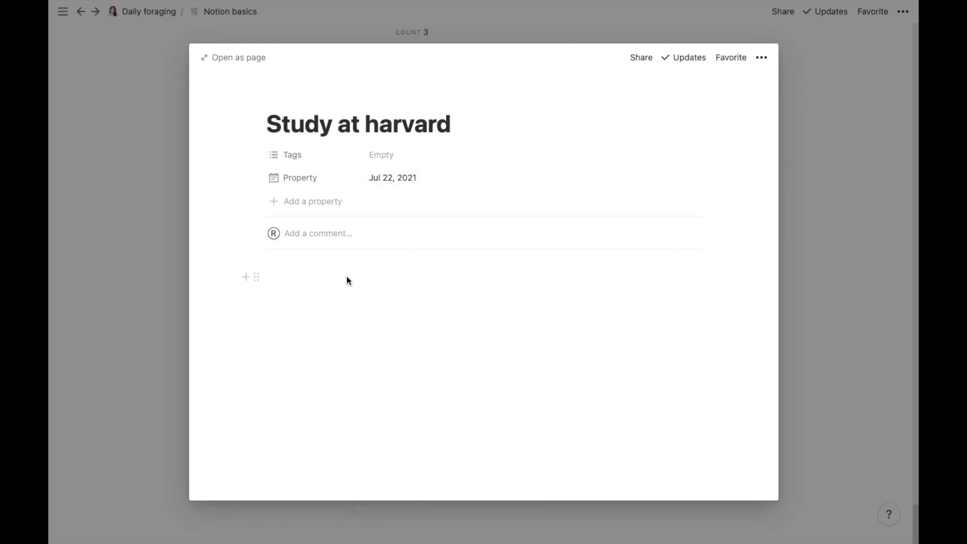
Step: Create 'personal' and 'studies' tag options and tag the entry as studies
left_click(385, 154)
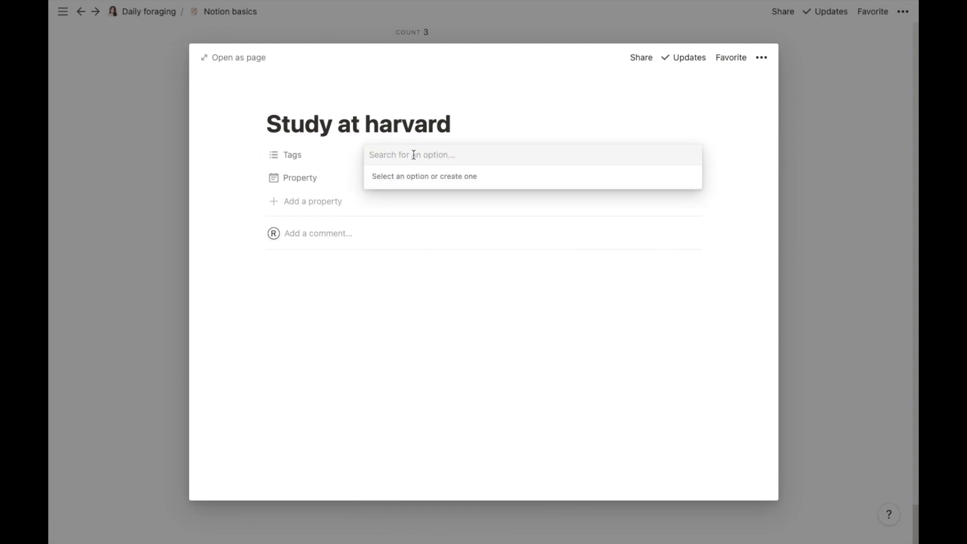
type("so")
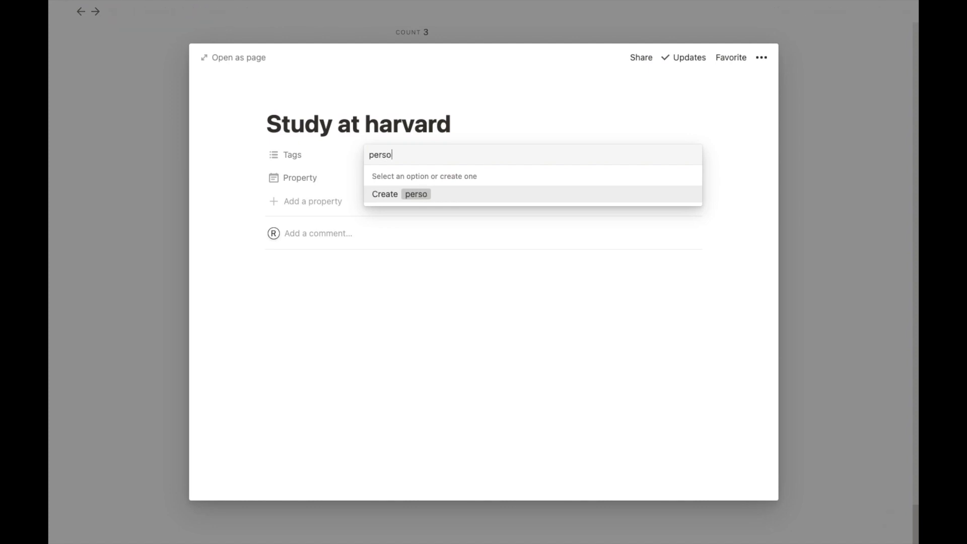
type("nal, st")
key("BackSpace")
key("BackSpace")
key("BackSpace")
key("Return")
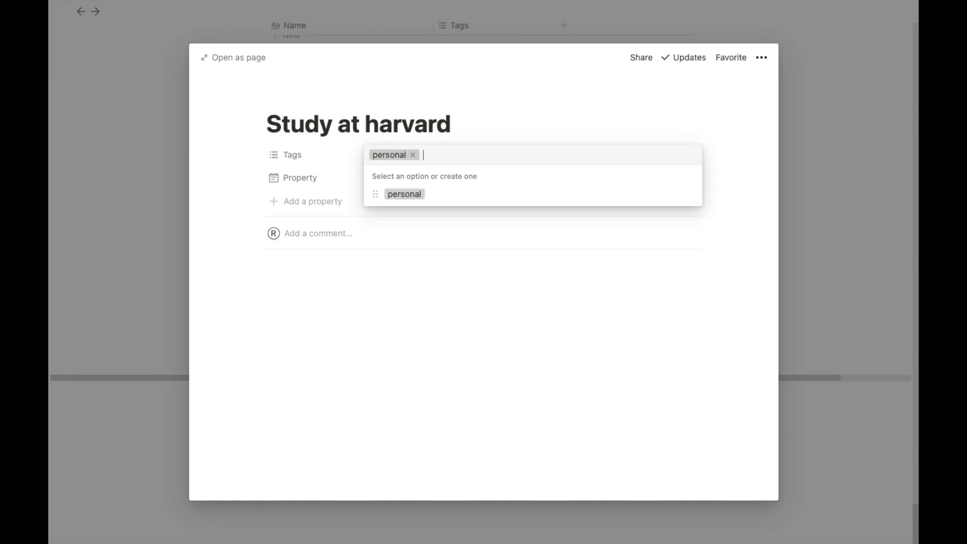
type("studies")
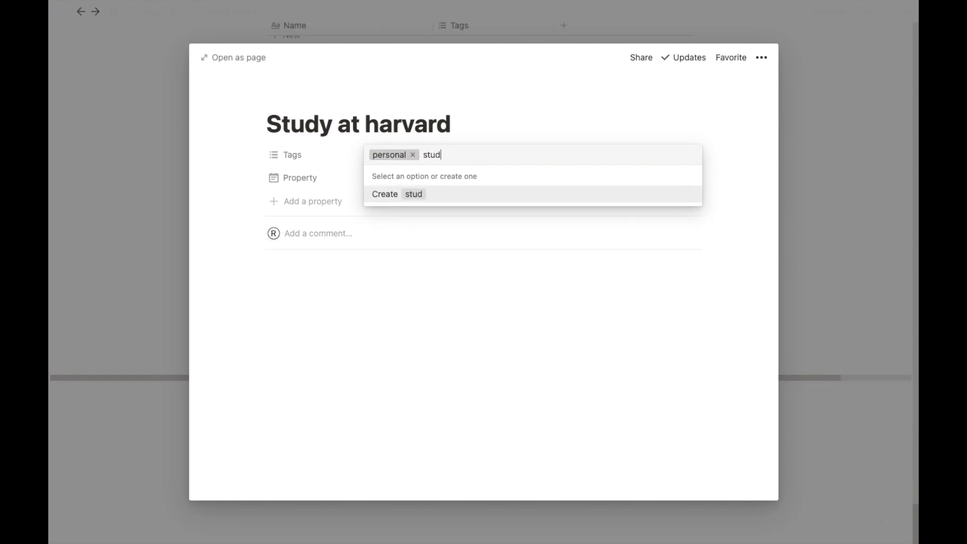
key("Return")
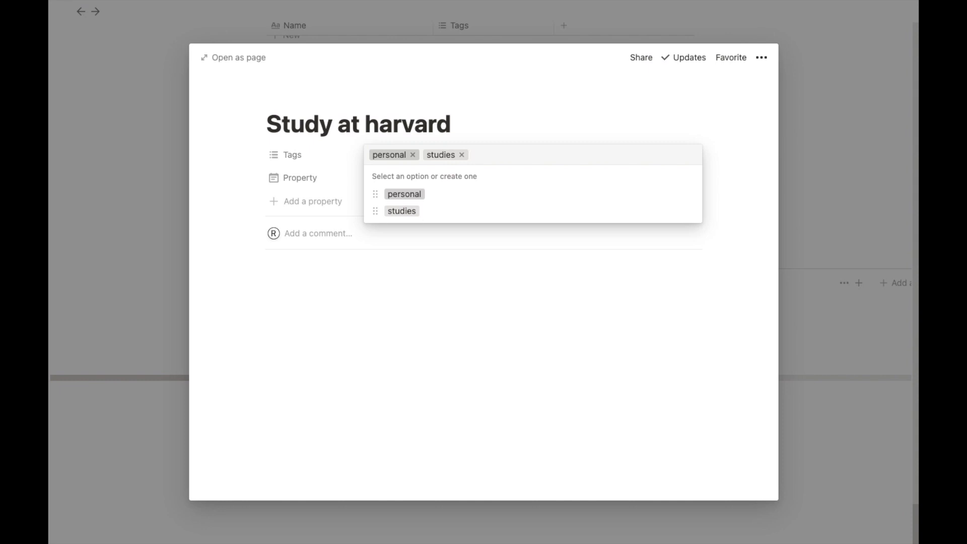
key("Escape")
left_click(761, 58)
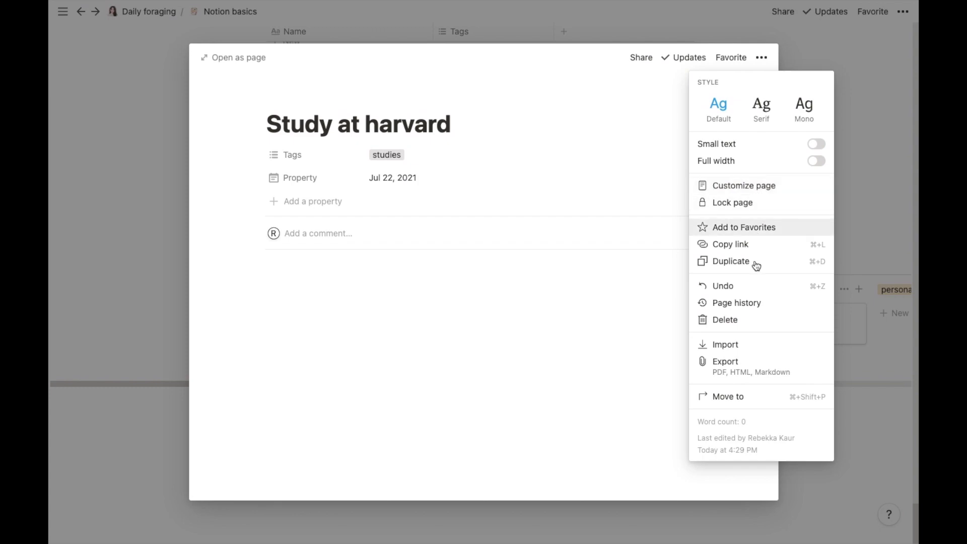
Step: Browse the / block menu in the body, then open the 'Study at harvard' peek as a full page
left_click(307, 281)
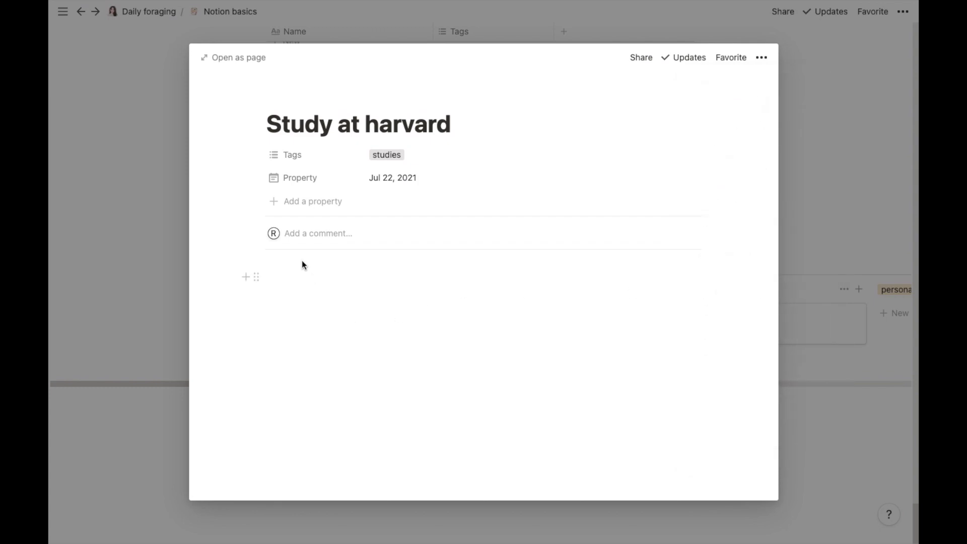
left_click(246, 277)
left_click(246, 278)
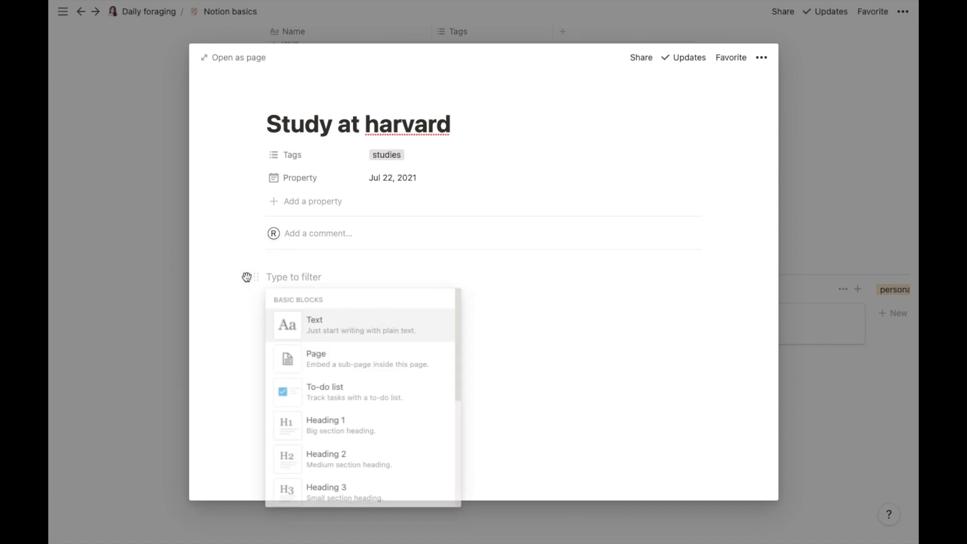
left_click_drag(458, 331, 462, 514)
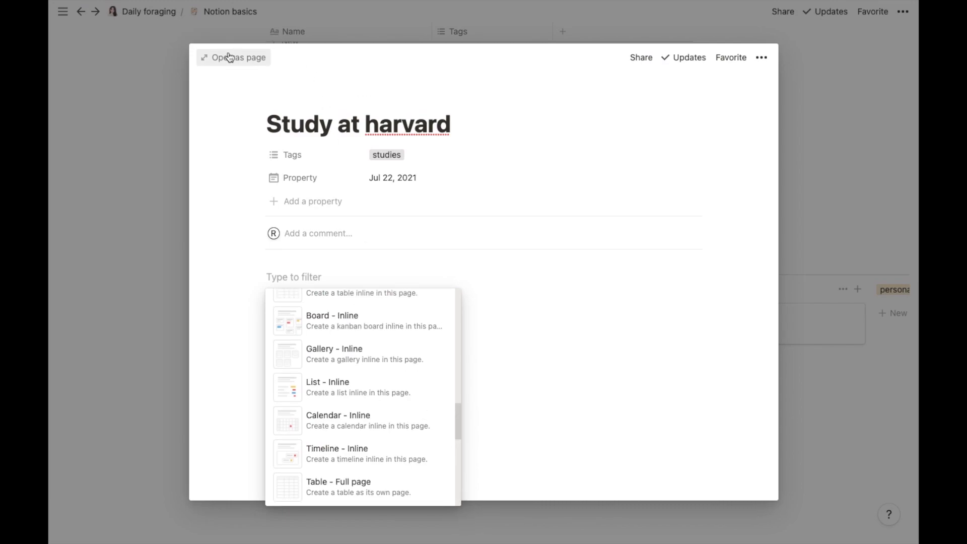
left_click(229, 57)
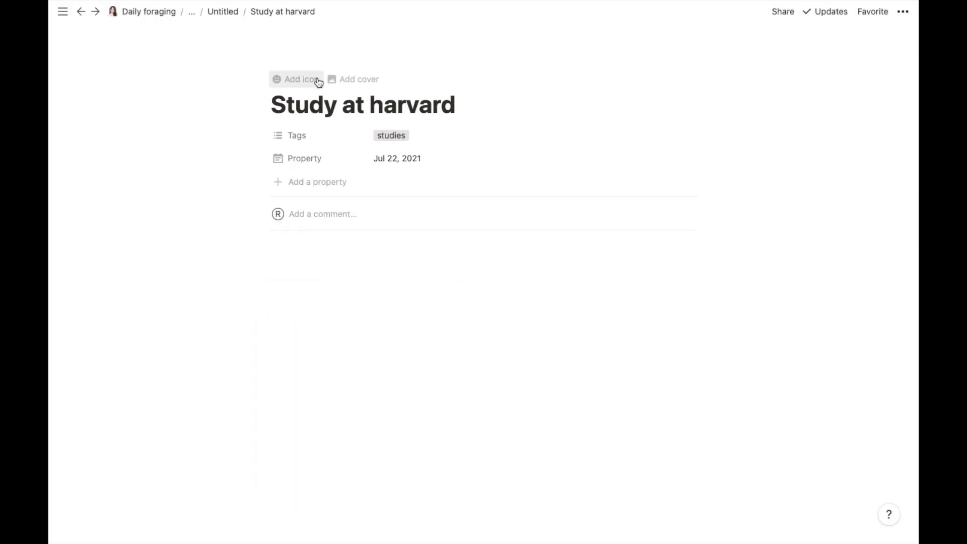
Step: Set the page cover to the Unsplash 'harvard' photo of the columned brick building
left_click(344, 81)
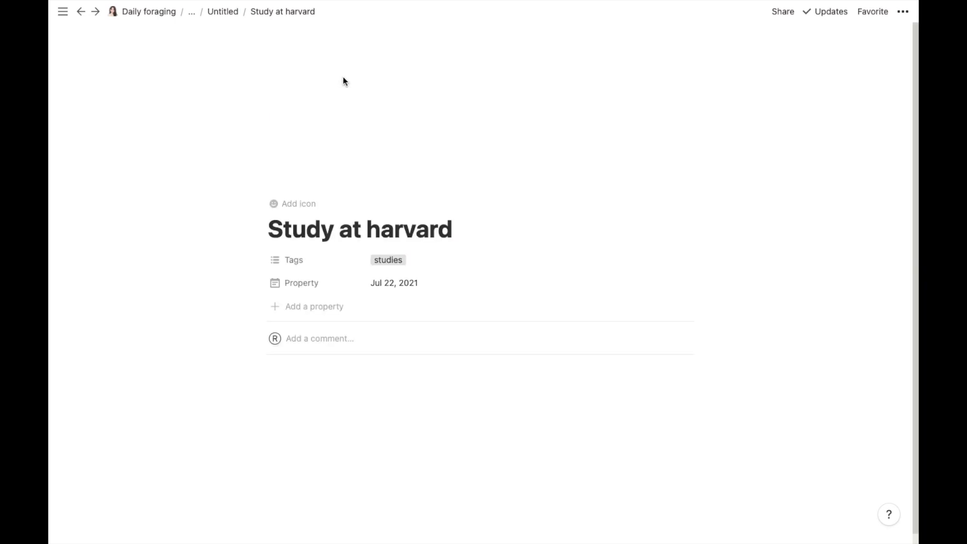
mouse_move(311, 86)
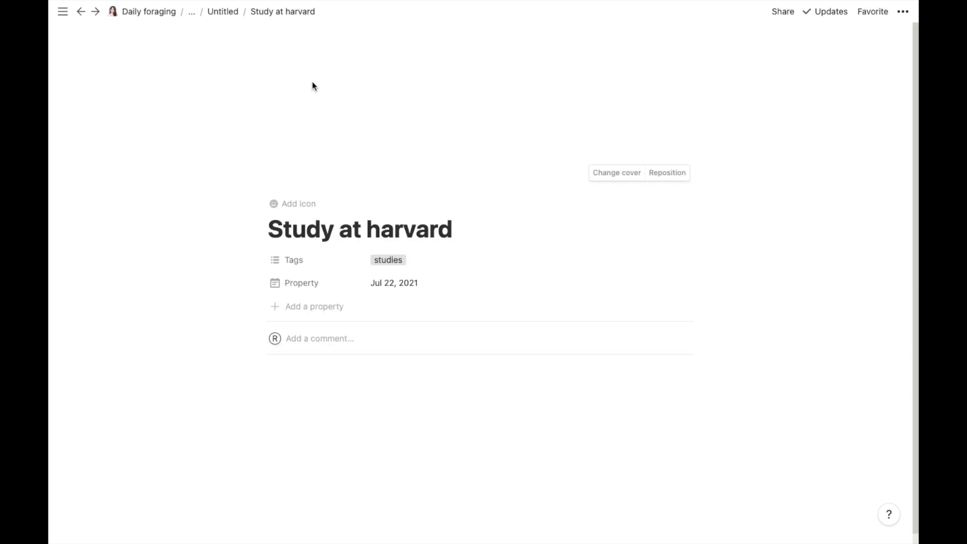
left_click(636, 175)
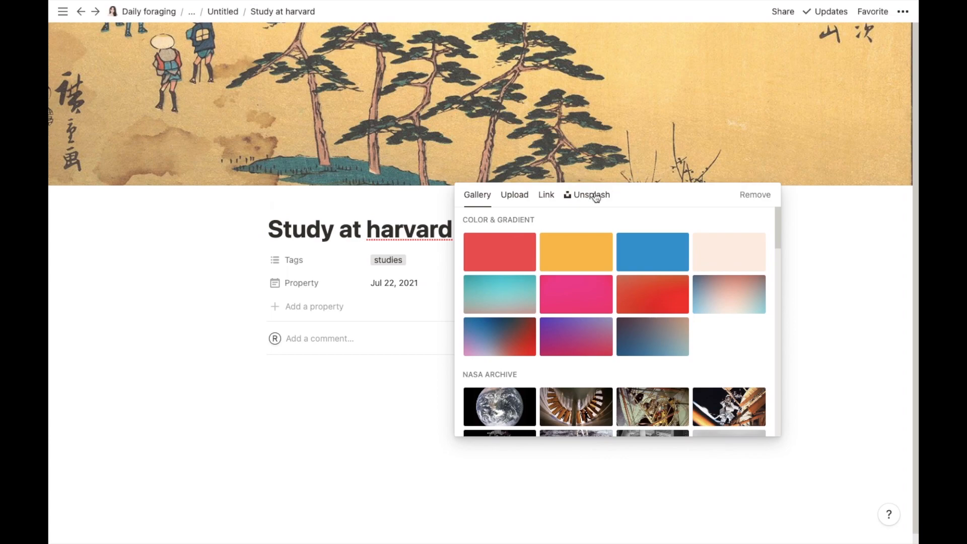
left_click(588, 194)
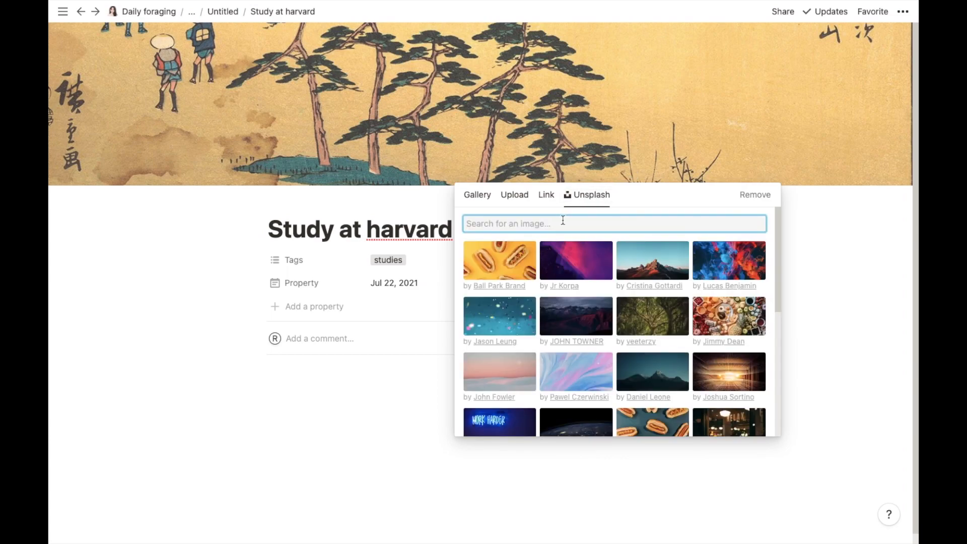
type("harvr")
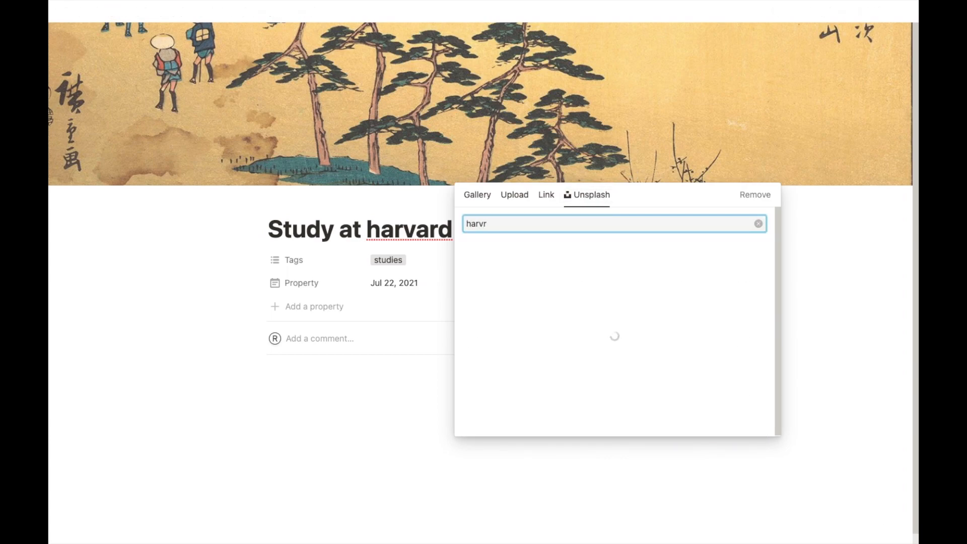
key("BackSpace")
type("ard")
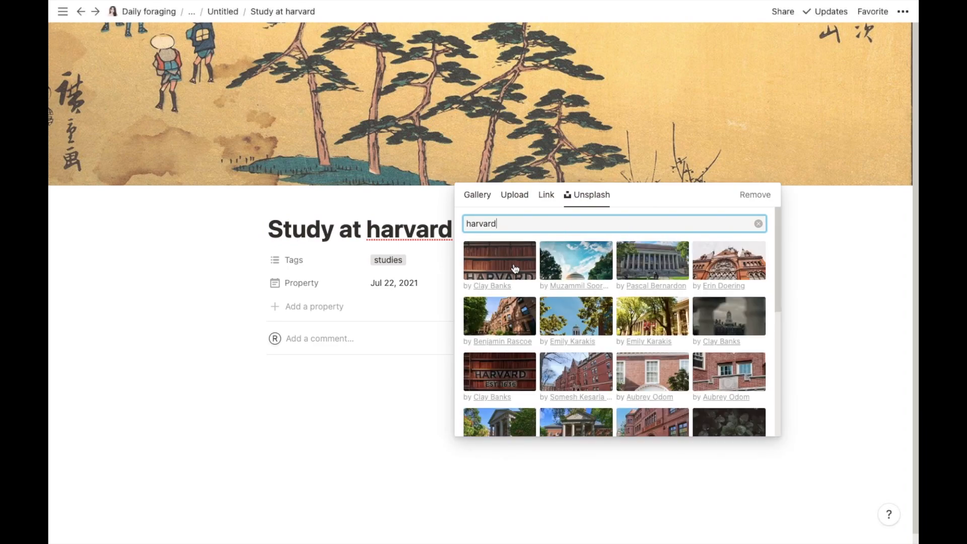
left_click(656, 270)
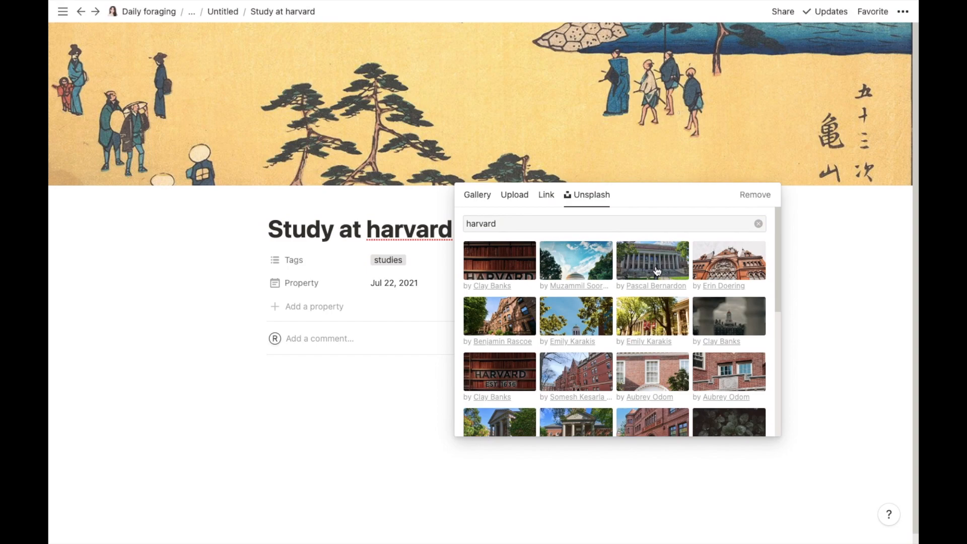
left_click(657, 271)
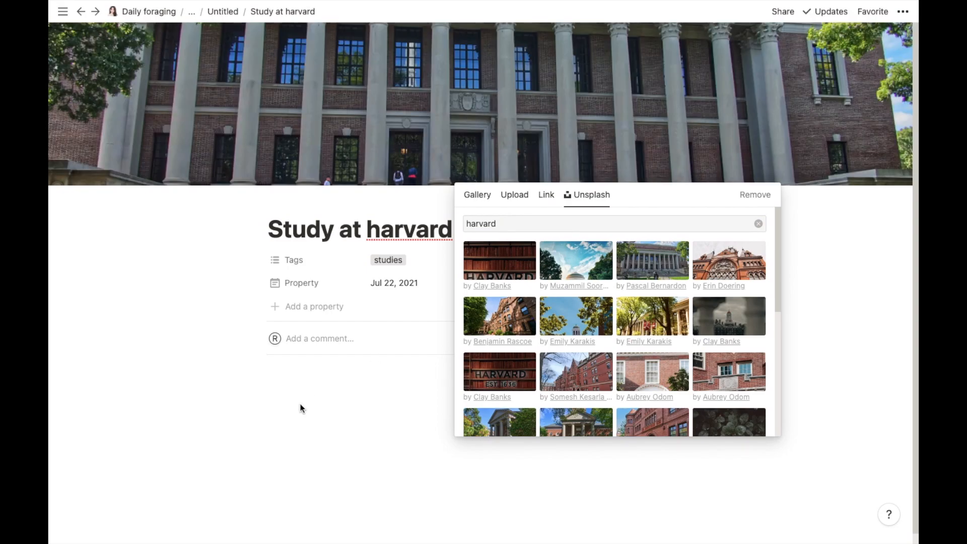
left_click(301, 408)
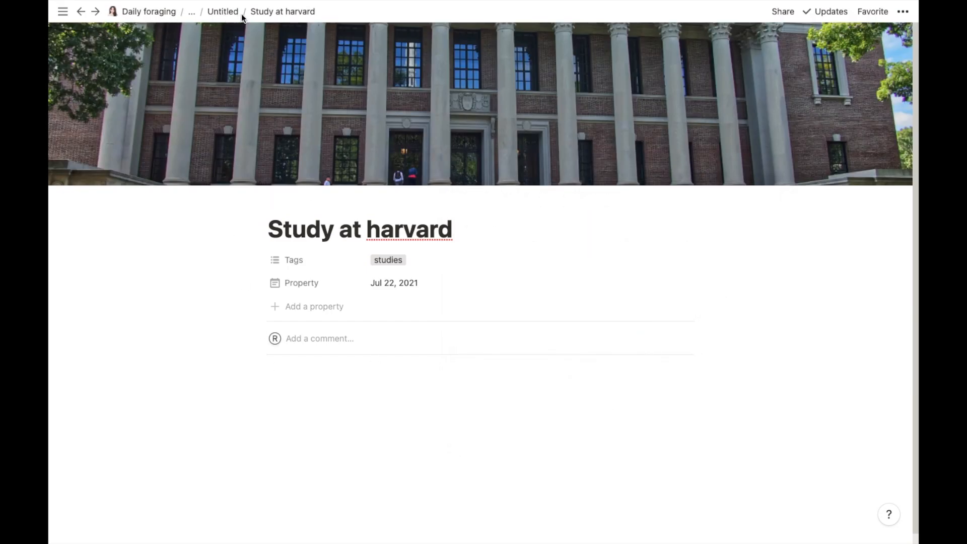
left_click(271, 14)
Step: Return to the Untitled board and set its card preview to Page cover
left_click(230, 16)
left_click(229, 14)
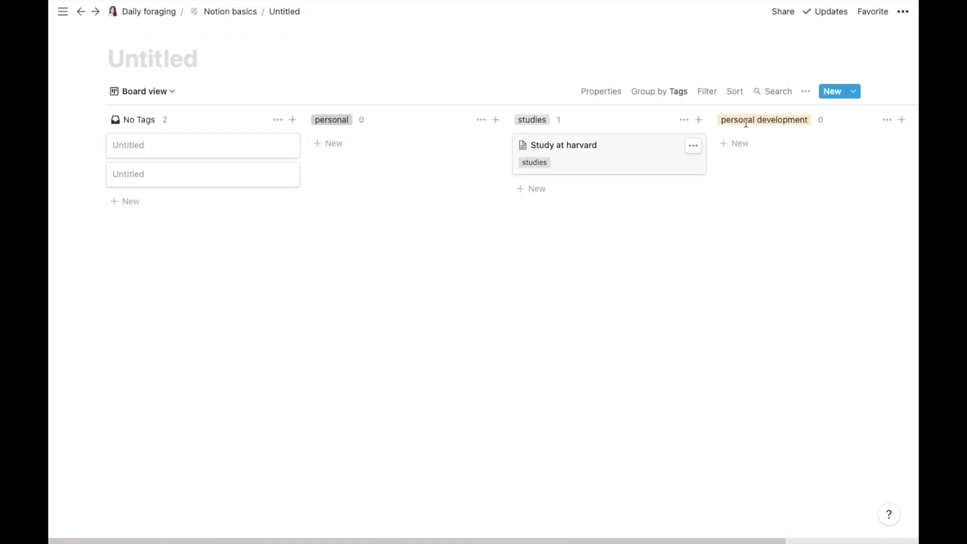
left_click(805, 94)
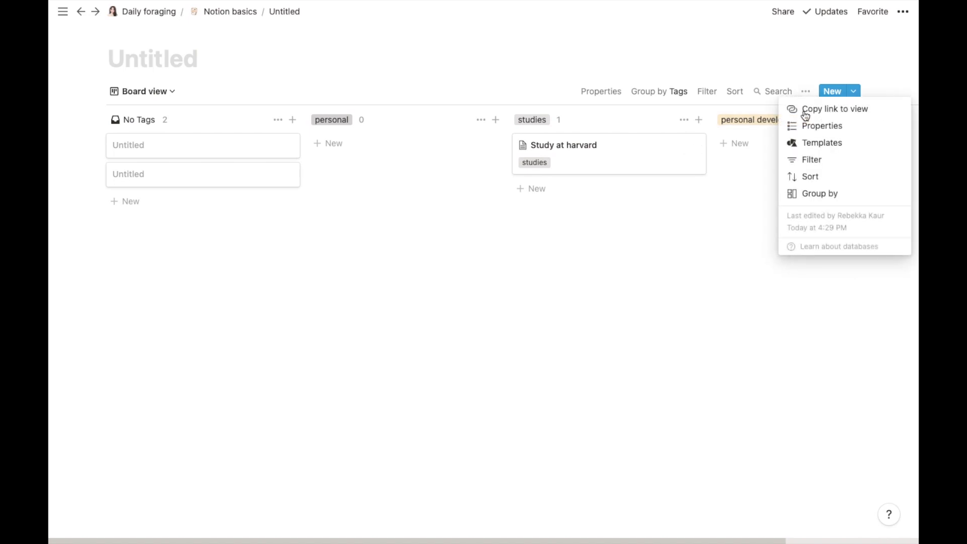
left_click(809, 128)
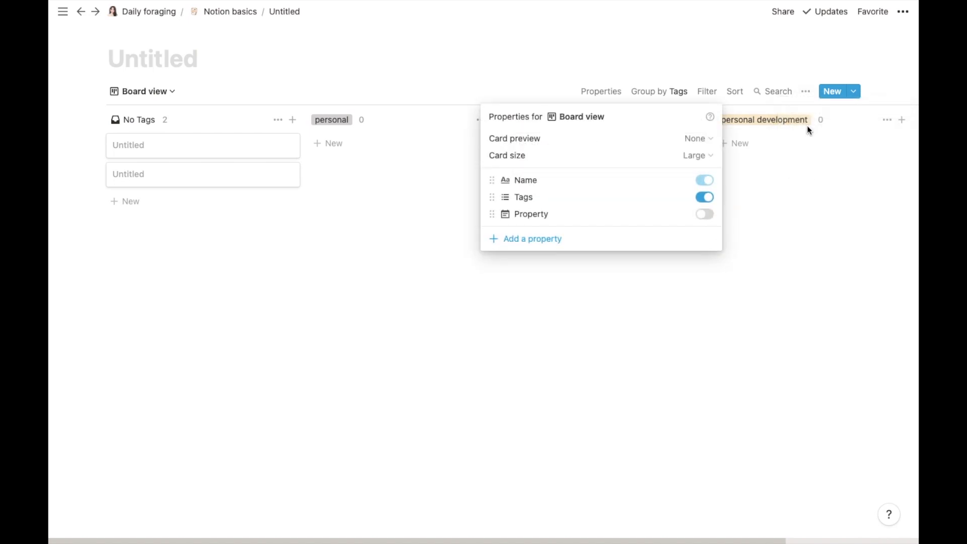
left_click(692, 154)
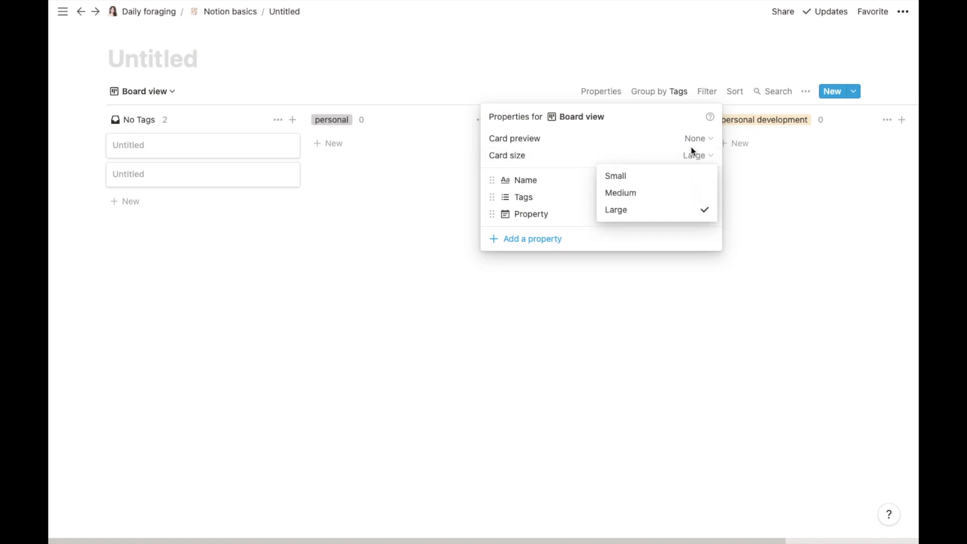
left_click(666, 140)
left_click(696, 138)
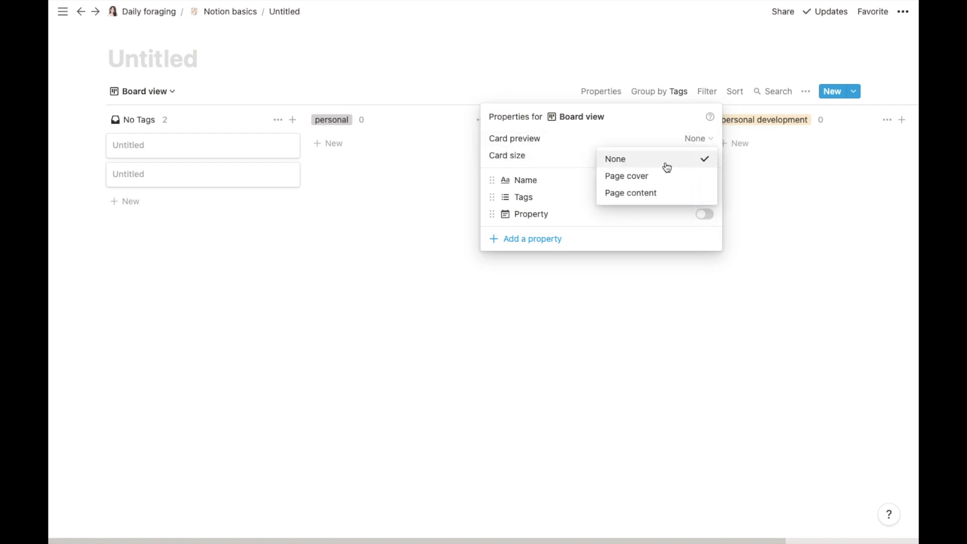
left_click(656, 181)
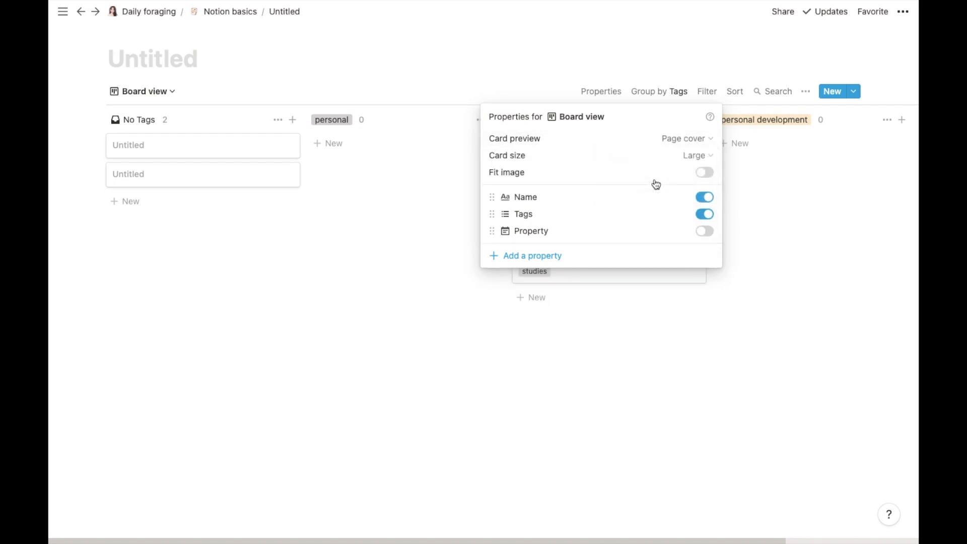
left_click(805, 179)
mouse_move(621, 204)
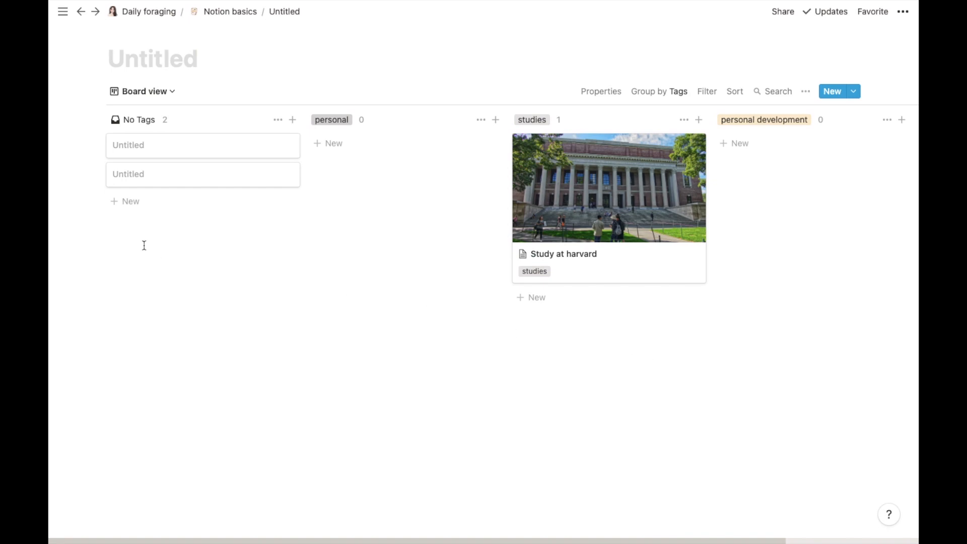
Step: Change the Board view's layout to Timeline
left_click(172, 92)
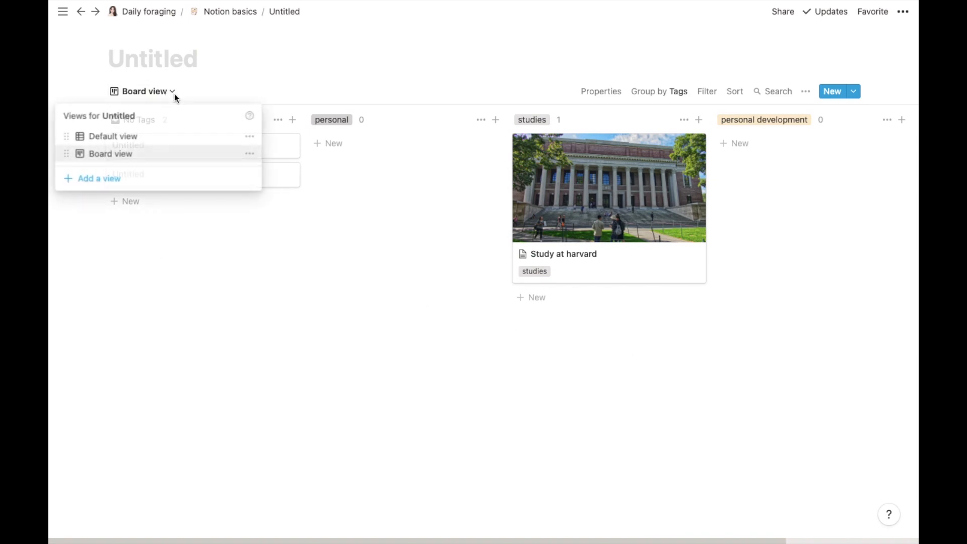
left_click(249, 154)
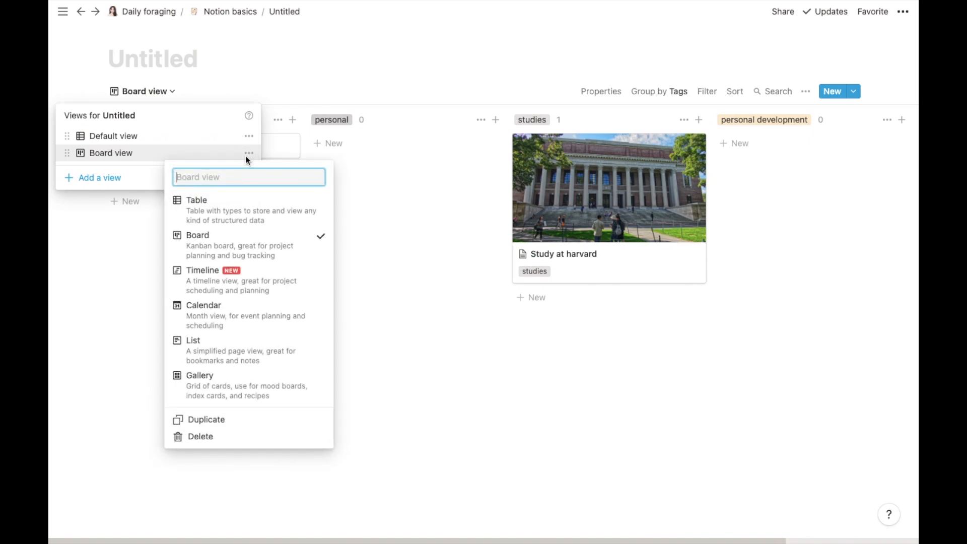
left_click(244, 285)
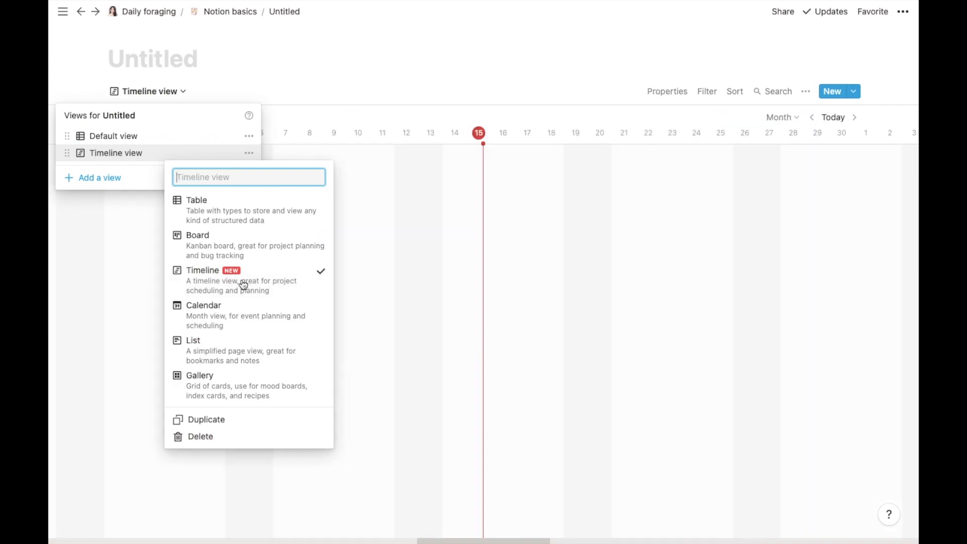
left_click(416, 237)
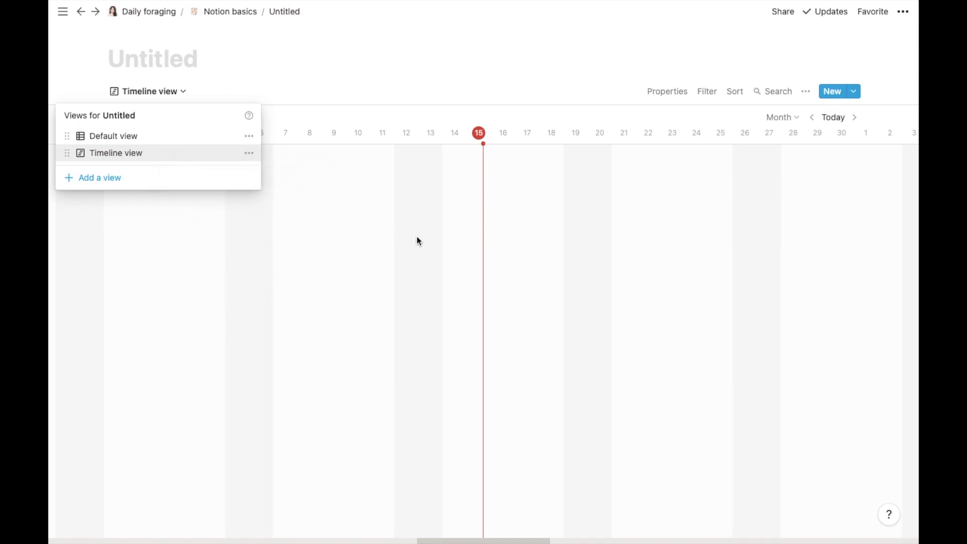
left_click(416, 241)
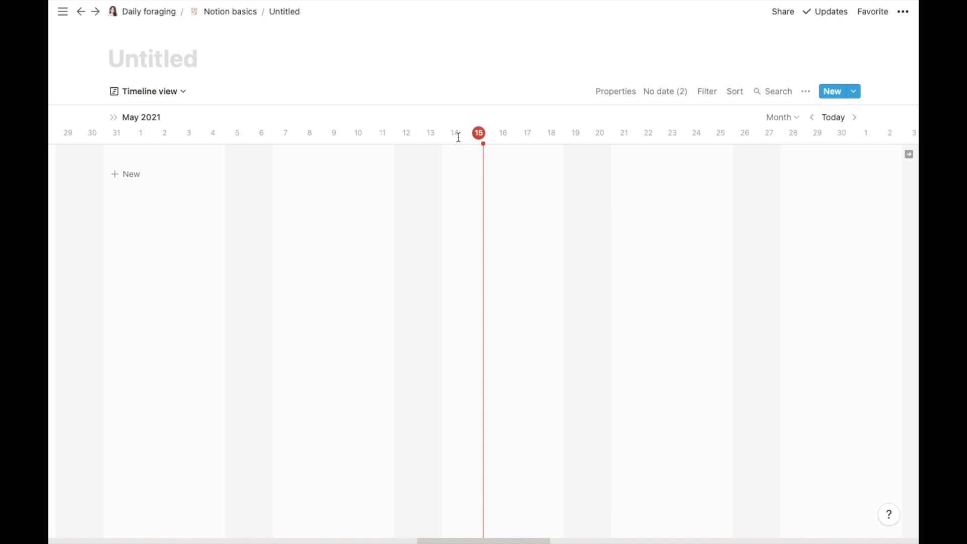
Step: Advance the timeline to July 2021 and preview the 'Study at harvard' entry
left_click(854, 119)
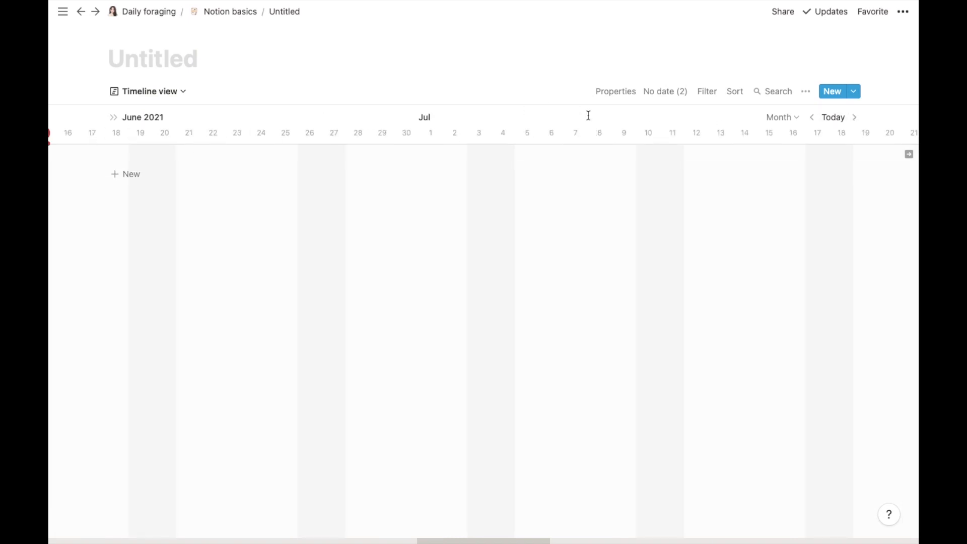
left_click(852, 120)
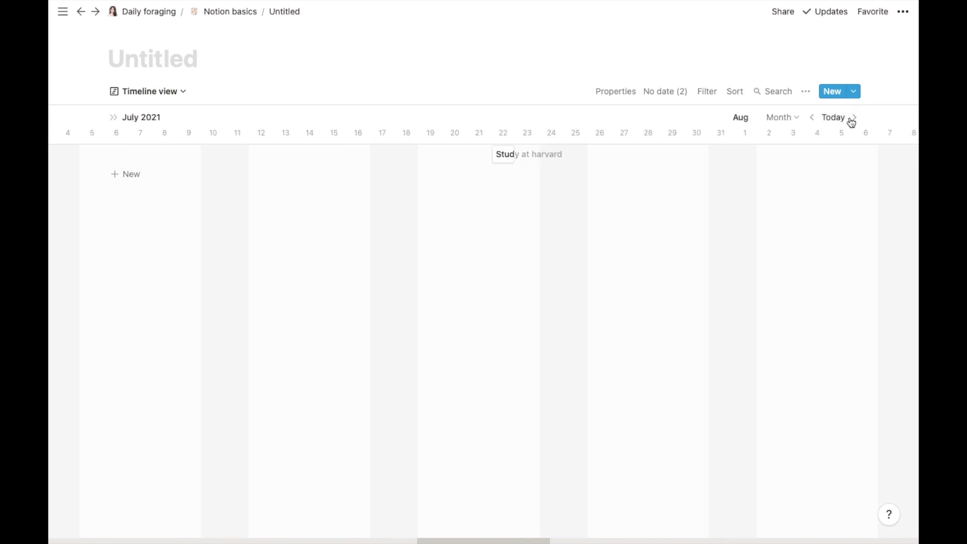
left_click(507, 155)
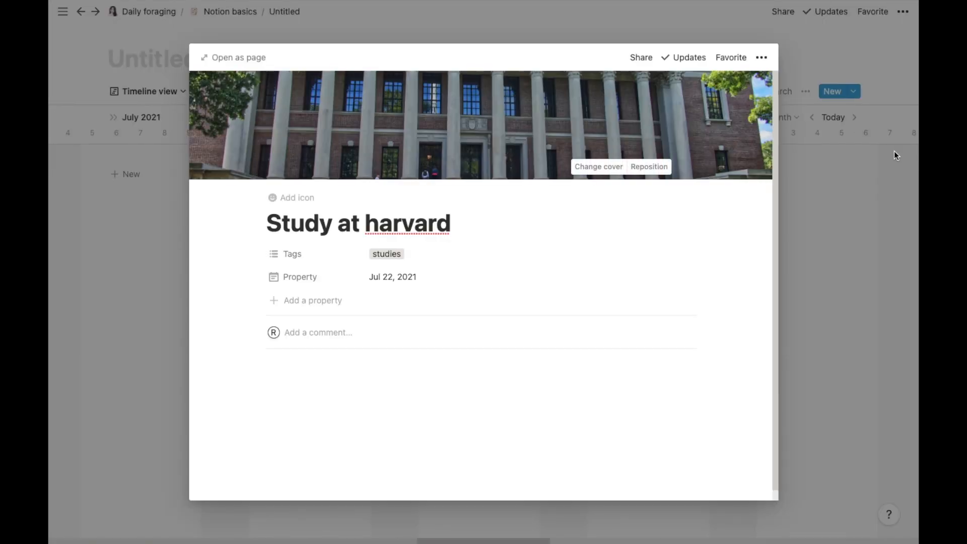
left_click(835, 168)
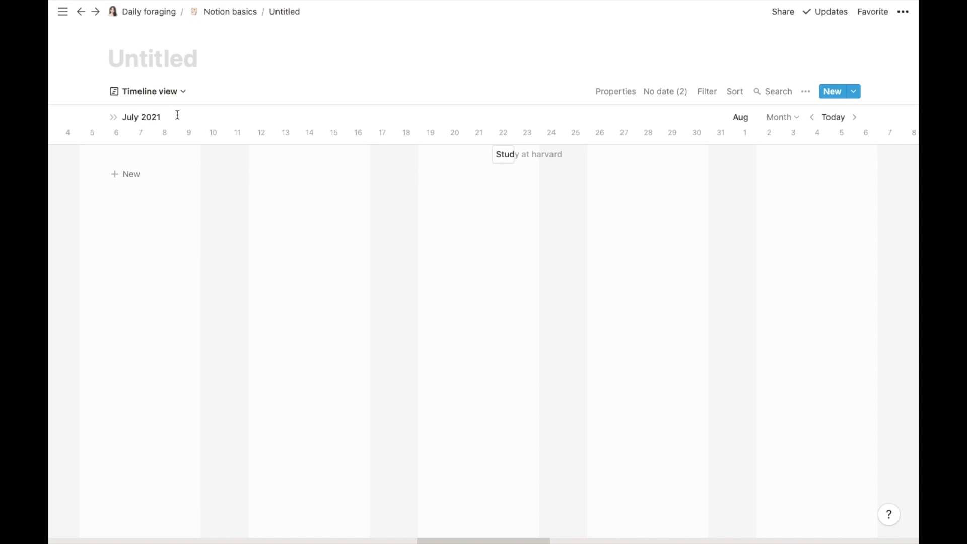
Step: Switch the Timeline view back to Board and open the 'Study at harvard' card
left_click(168, 93)
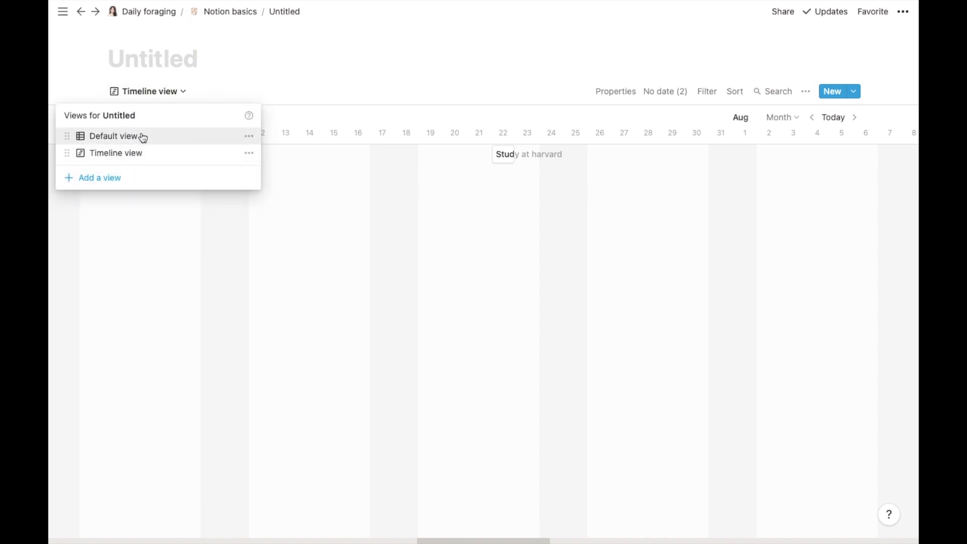
left_click(249, 154)
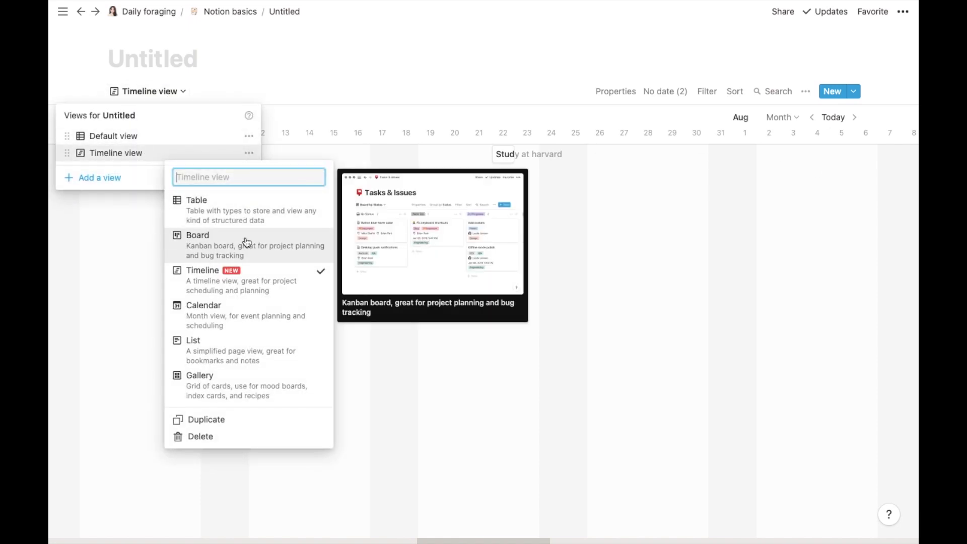
left_click(246, 242)
key("Escape")
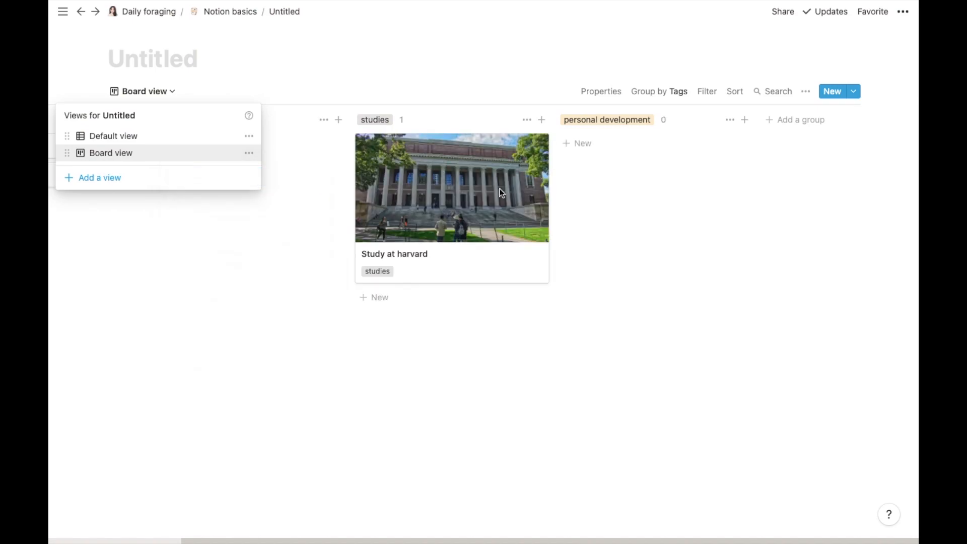
left_click(520, 321)
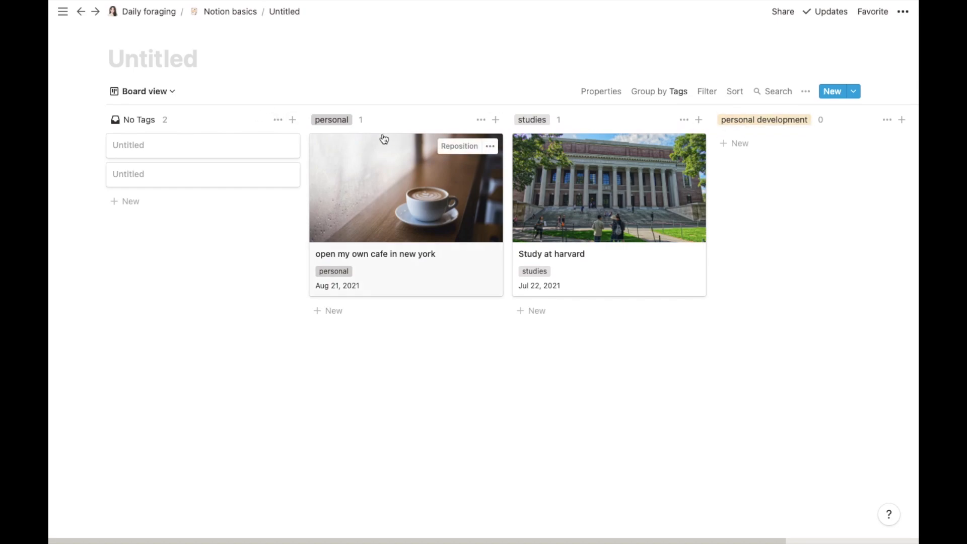
mouse_move(632, 238)
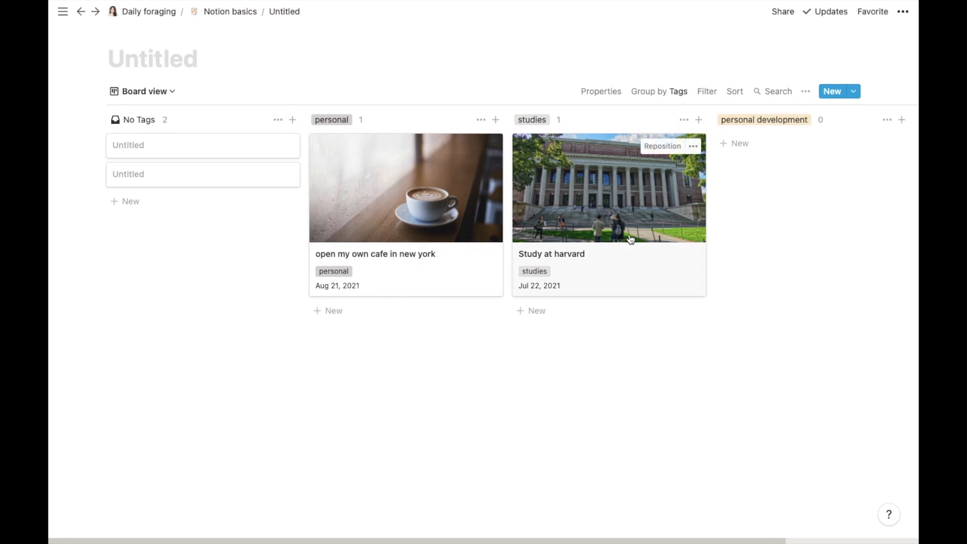
left_click(570, 242)
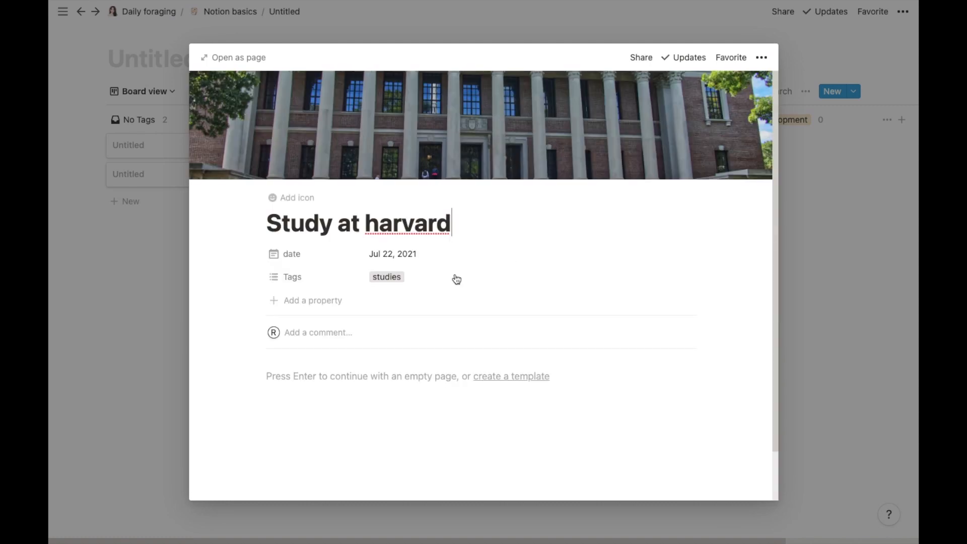
Step: Add a select property named 'month' to the page
left_click(290, 300)
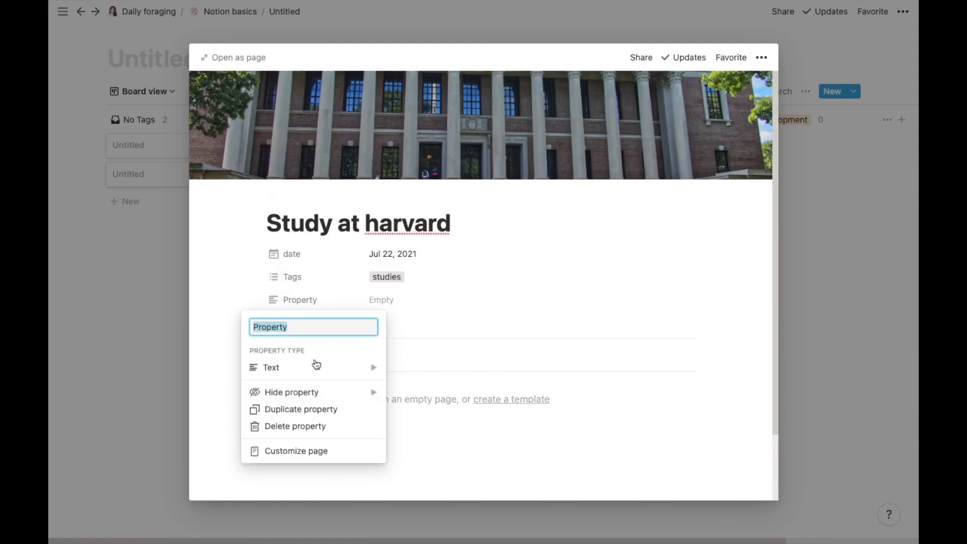
mouse_move(317, 365)
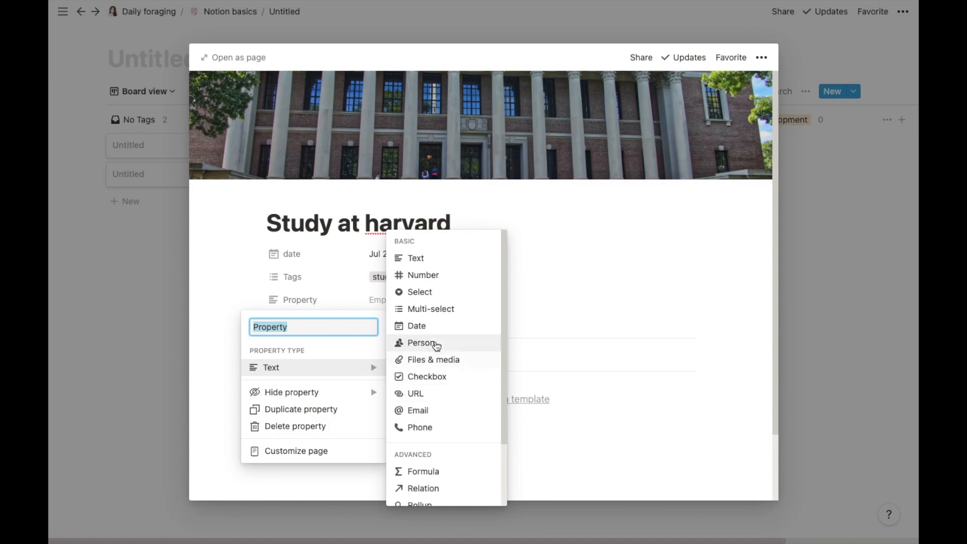
left_click(421, 293)
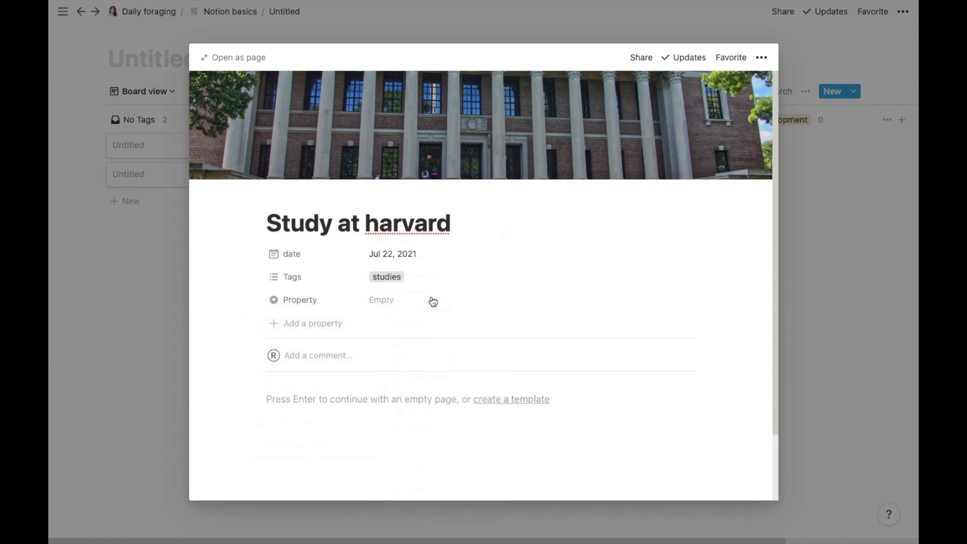
left_click(330, 301)
left_click(313, 323)
key("ctrl+a")
key("BackSpace")
type("mo")
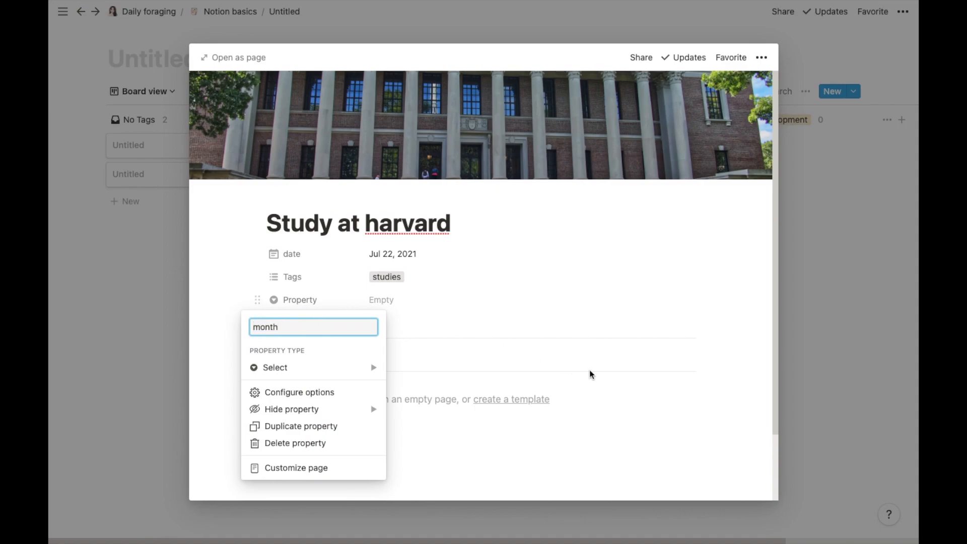
left_click(589, 371)
Step: Create month options january, february and march
left_click(391, 300)
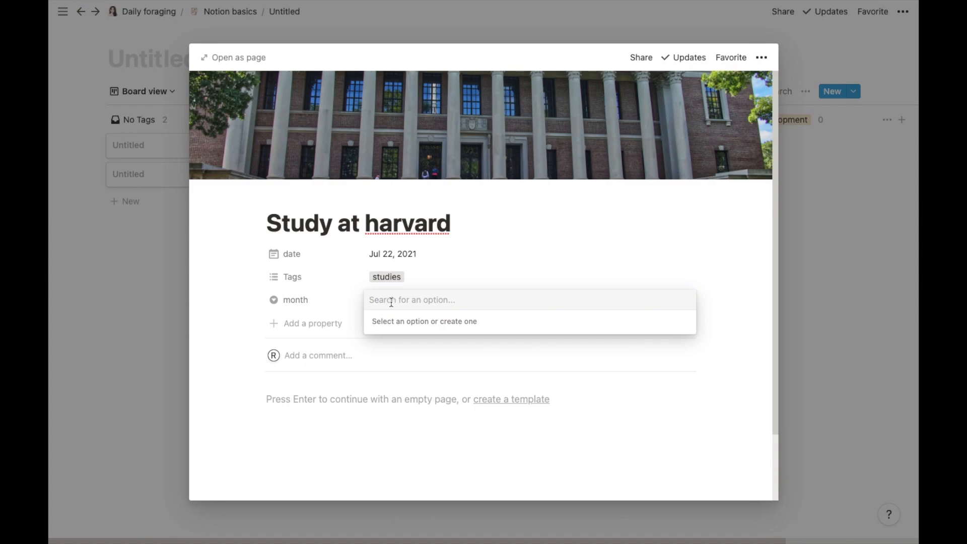
type("jnuary")
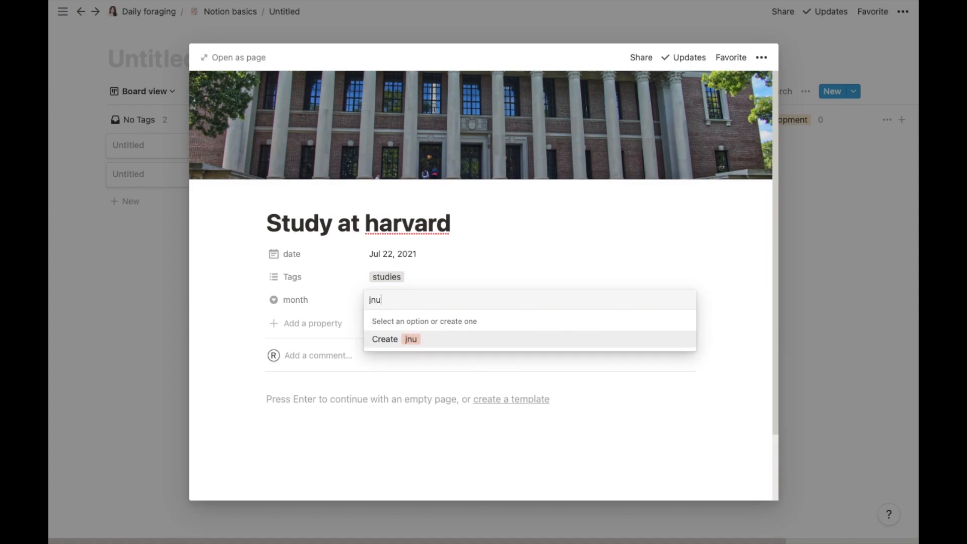
key("BackSpace")
key("BackSpace")
key("BackSpace")
key("BackSpace")
key("BackSpace")
type("anuary")
key("Return")
left_click(435, 302)
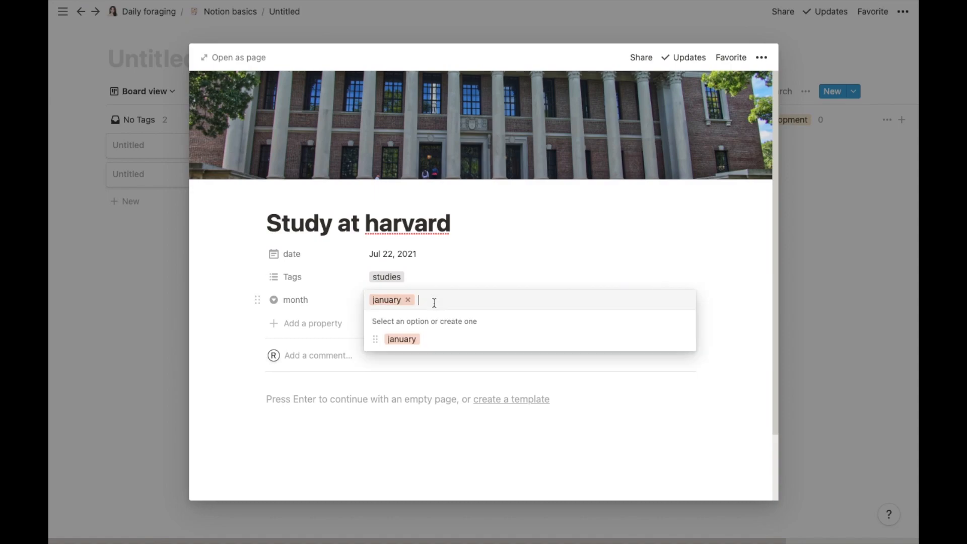
type("february")
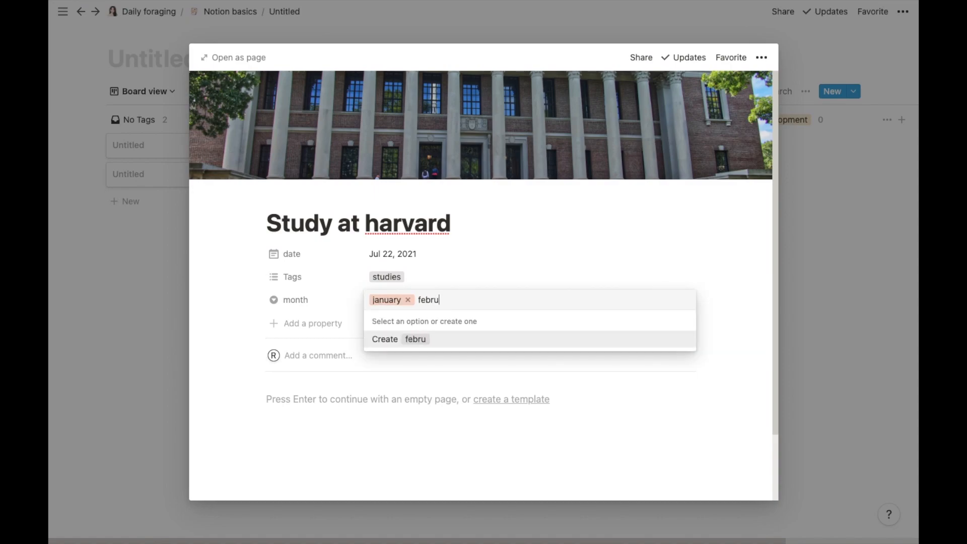
key("Return")
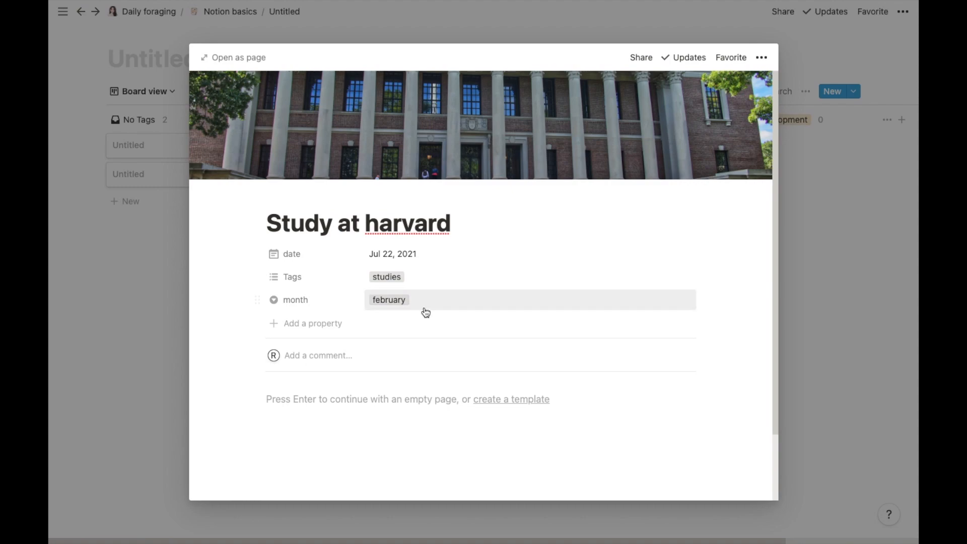
left_click(411, 304)
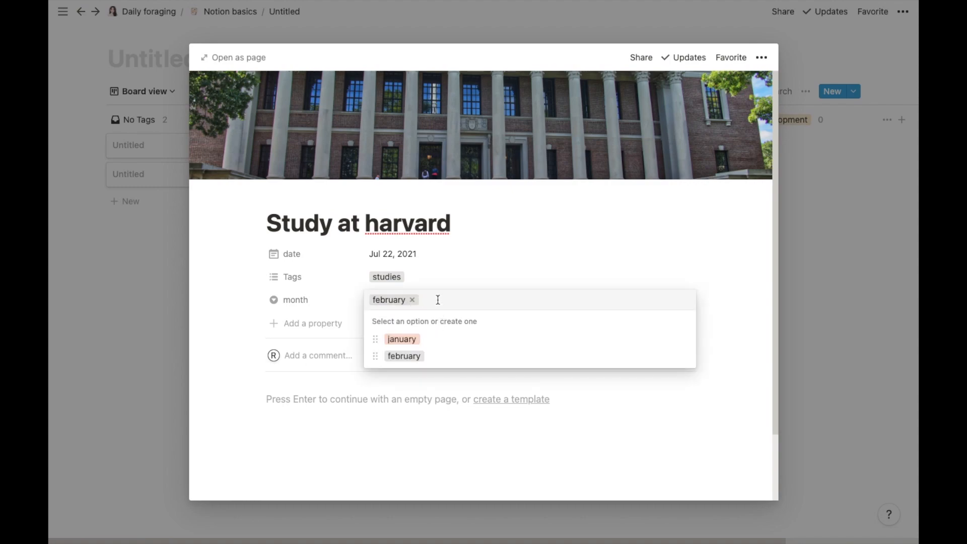
type("march")
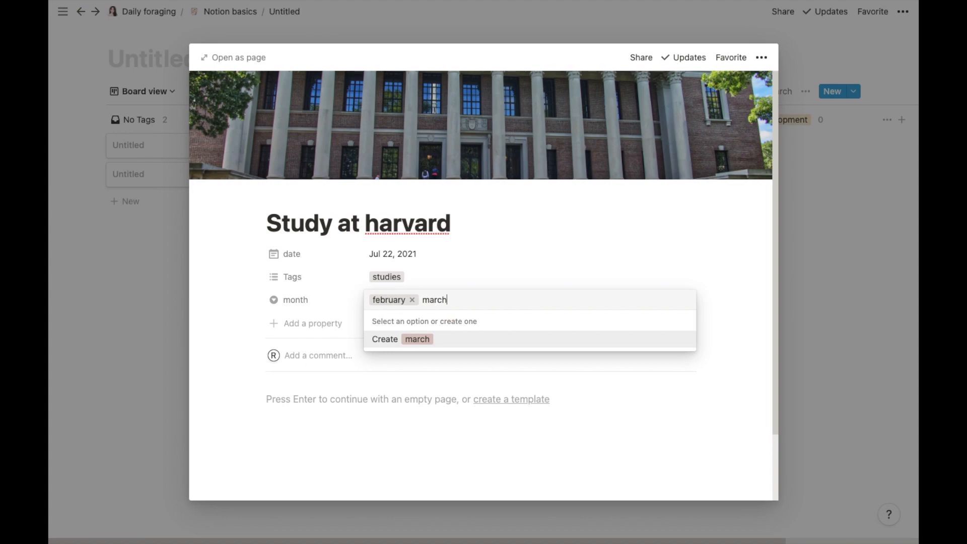
key("Return")
Step: Add april through december as month options and set the card's month to july
left_click(410, 302)
type("april")
key("Return")
left_click(410, 302)
type("may")
key("Return")
type("june")
key("Return")
type("july")
key("Return")
type("august")
key("Return")
type("september")
key("Return")
type("october")
key("Return")
type("november")
key("Return")
type("dece")
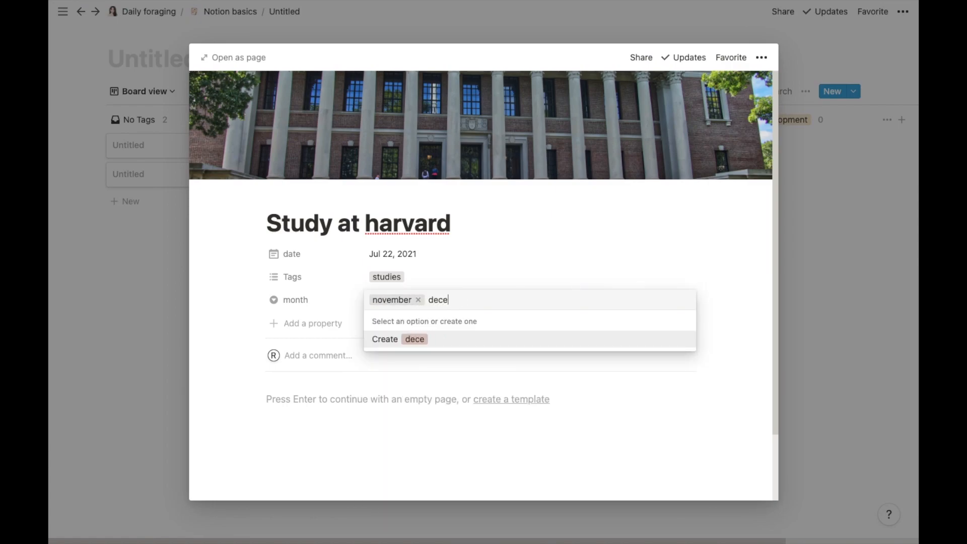
type("mber")
key("Return")
left_click(421, 300)
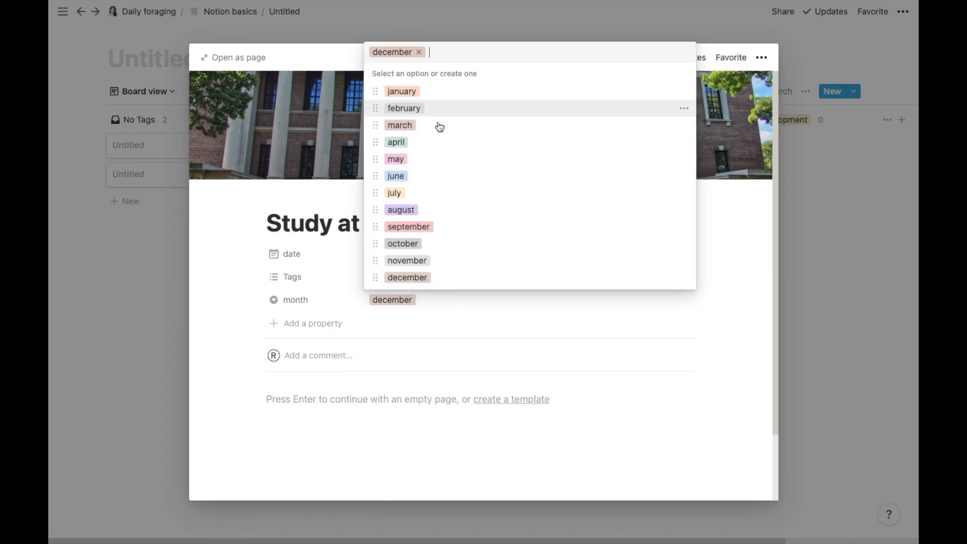
left_click(447, 196)
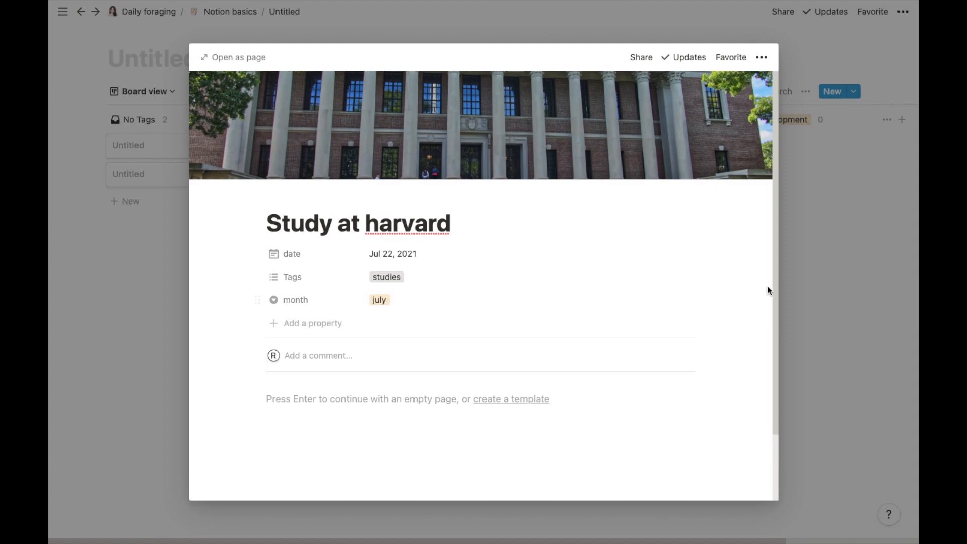
Step: Close the Study at harvard preview, try grouping the board by month, then regroup it by Tags
left_click(824, 276)
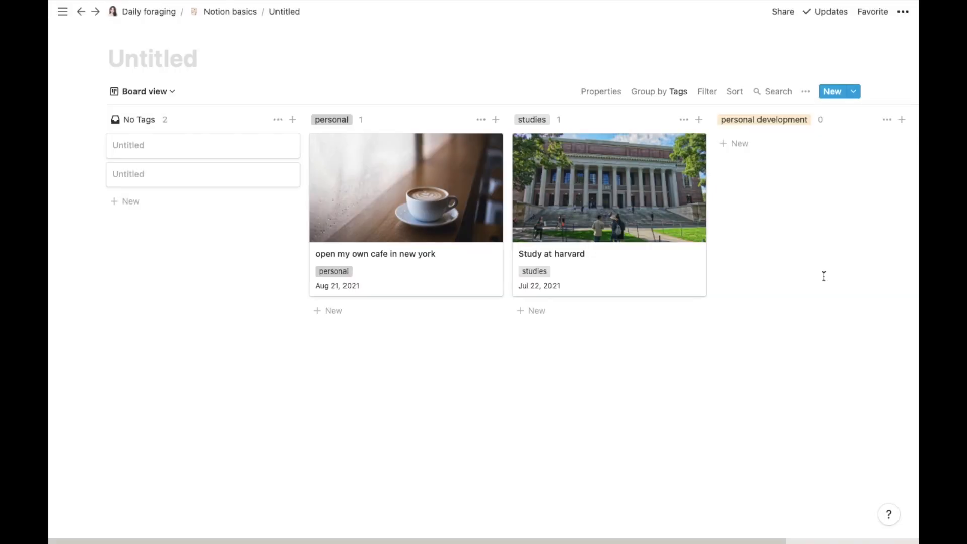
left_click(665, 95)
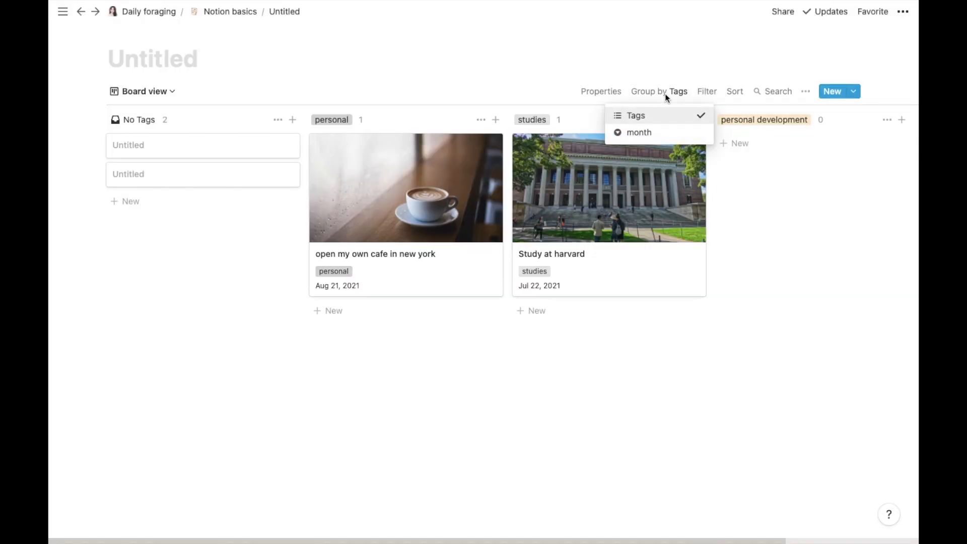
left_click(650, 133)
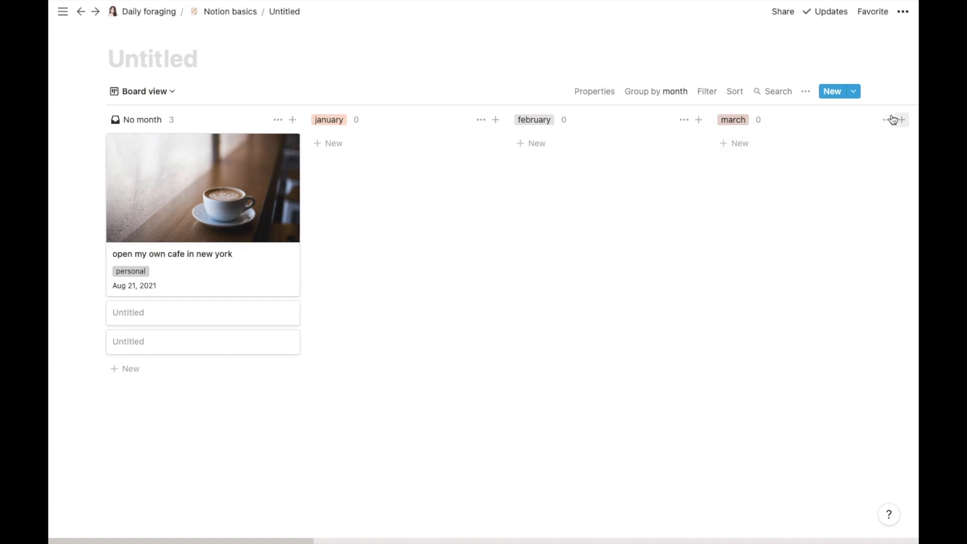
left_click_drag(294, 527, 205, 461)
left_click(637, 92)
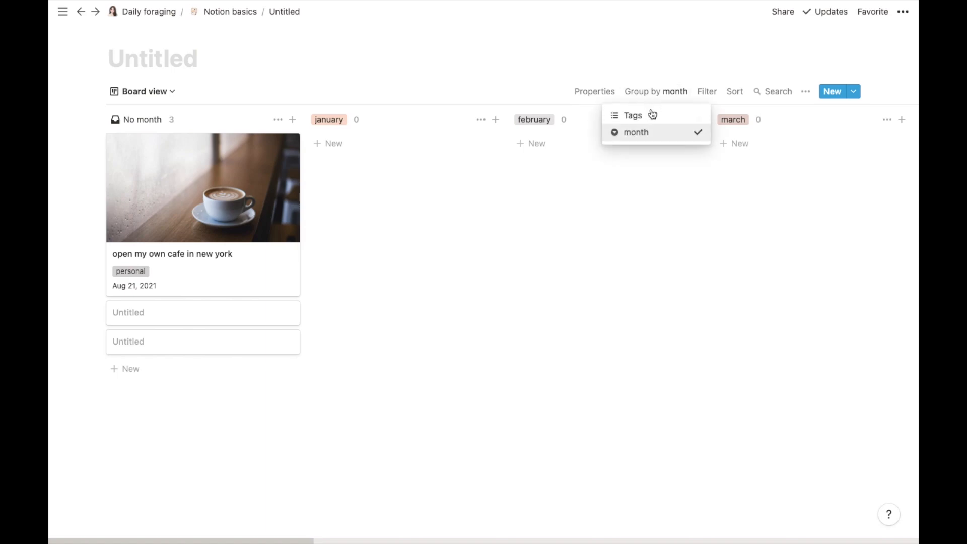
left_click(651, 115)
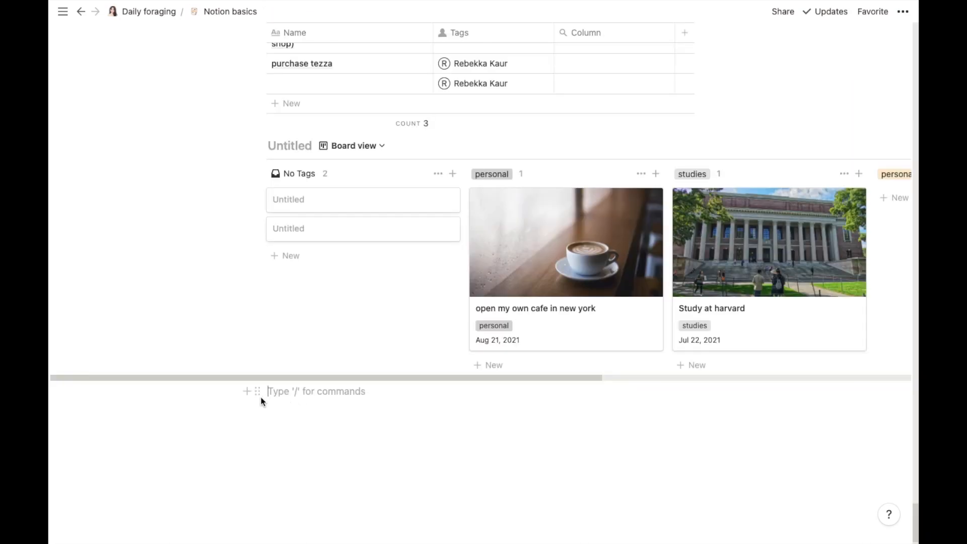
Step: Insert a Gallery - Inline database on the empty line below the board
left_click(247, 391)
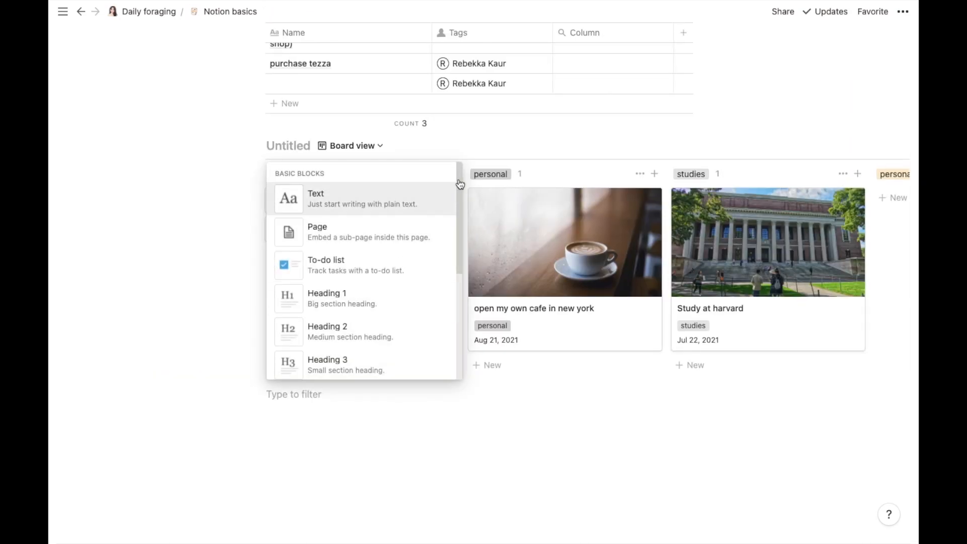
left_click_drag(460, 172, 458, 364)
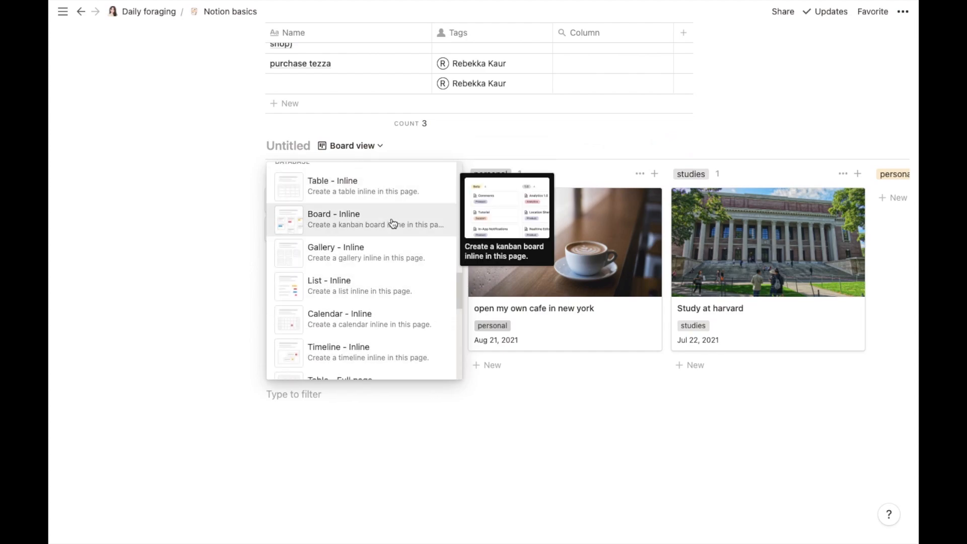
left_click(394, 251)
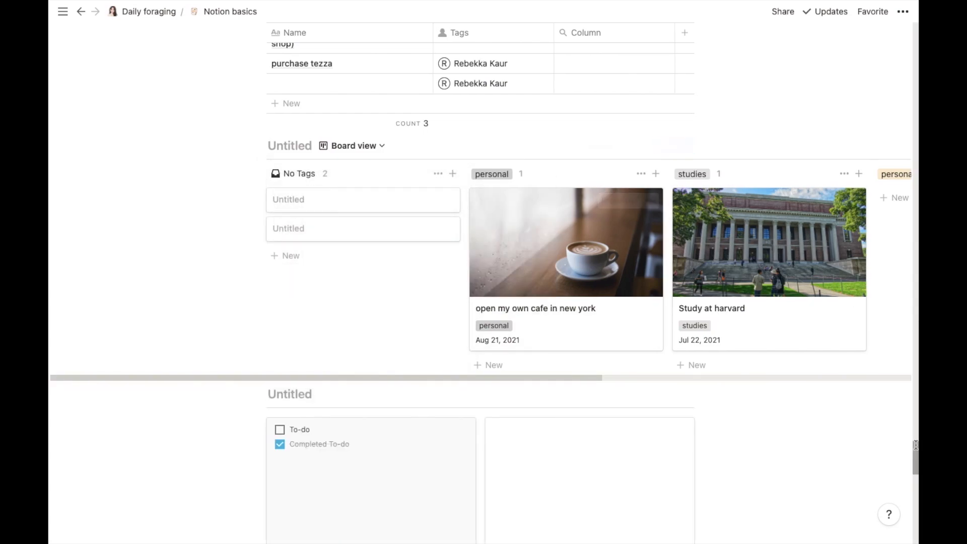
left_click_drag(915, 445, 916, 468)
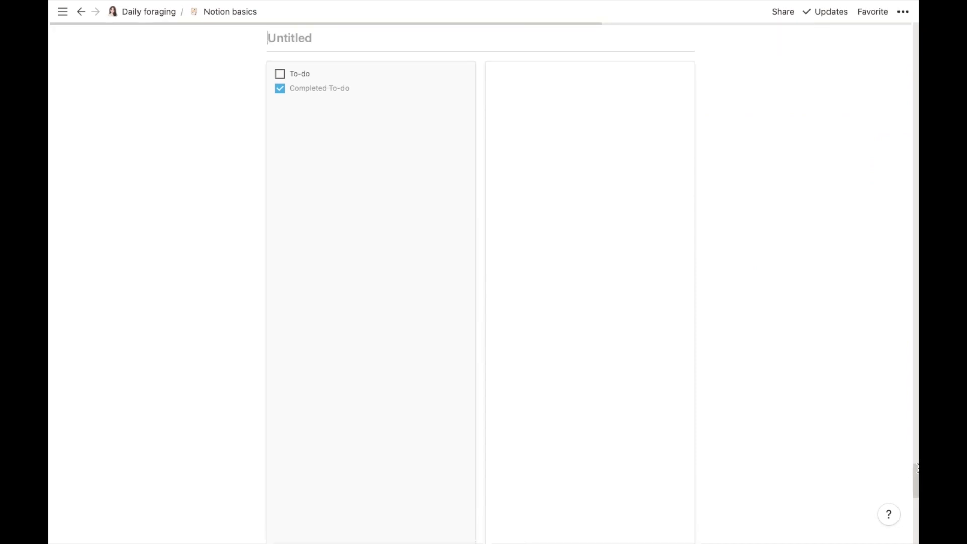
mouse_move(916, 485)
left_mouse_down()
mouse_move(916, 511)
mouse_move(906, 476)
left_mouse_up()
scroll(905, 476, "up", 3)
scroll(904, 471, "down", 2)
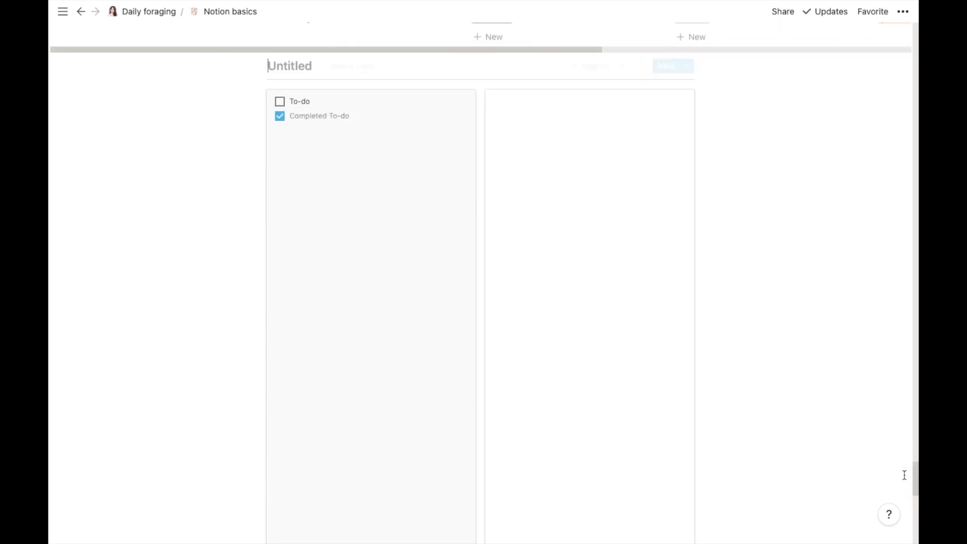
Step: Rename the first gallery card's page from Page 1 to 'grocery list'
left_click(429, 352)
triple_click(326, 126)
key("BackSpace")
type("gr")
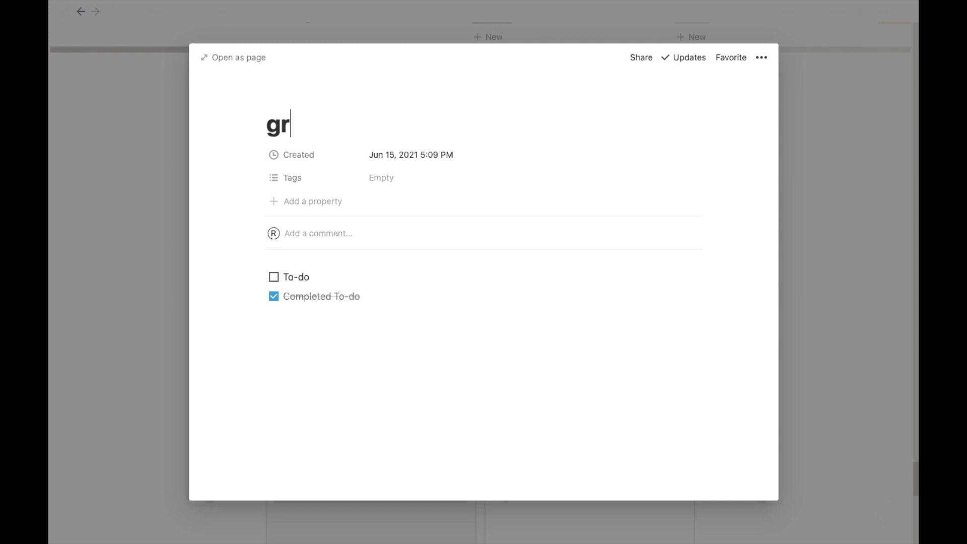
type("ocery list")
Step: Replace its to-dos with apples, baking soda and baking sheet, starting a fourth 'v' item
triple_click(326, 278)
type("apples")
left_click(371, 298)
key("BackSpace")
key("BackSpace")
key("BackSpace")
key("BackSpace")
key("BackSpace")
key("BackSpace")
key("BackSpace")
key("BackSpace")
key("BackSpace")
key("BackSpace")
key("BackSpace")
key("BackSpace")
key("BackSpace")
key("BackSpace")
key("BackSpace")
type("baking soda")
key("Return")
type("baking sheet")
key("Return")
type("vanilla extract")
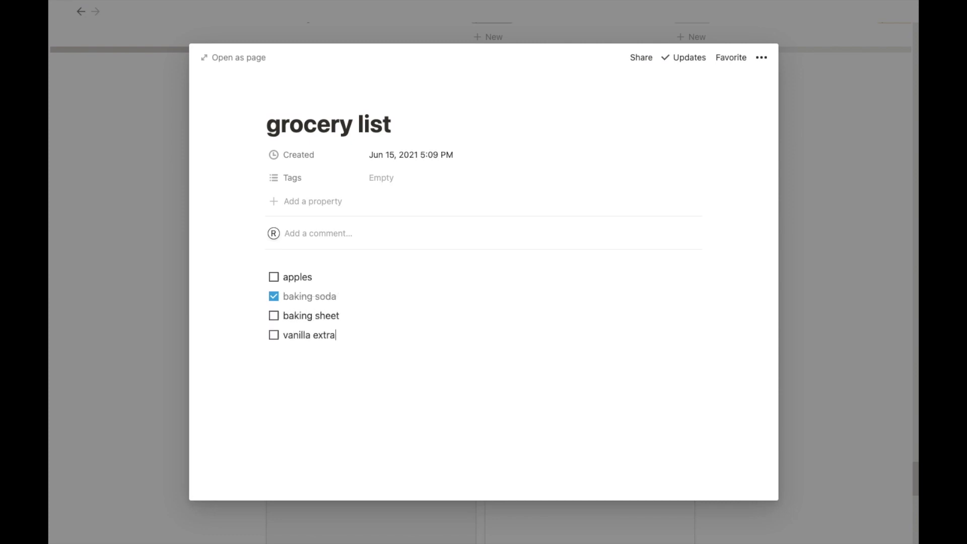
left_click(807, 404)
Step: Add a bulleted list block to the second gallery card's page
left_click(549, 150)
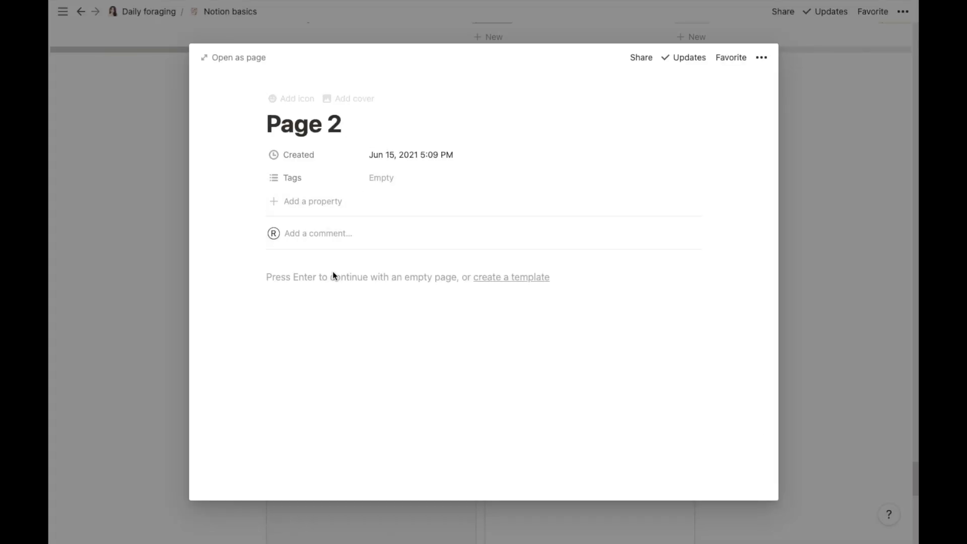
left_click(304, 275)
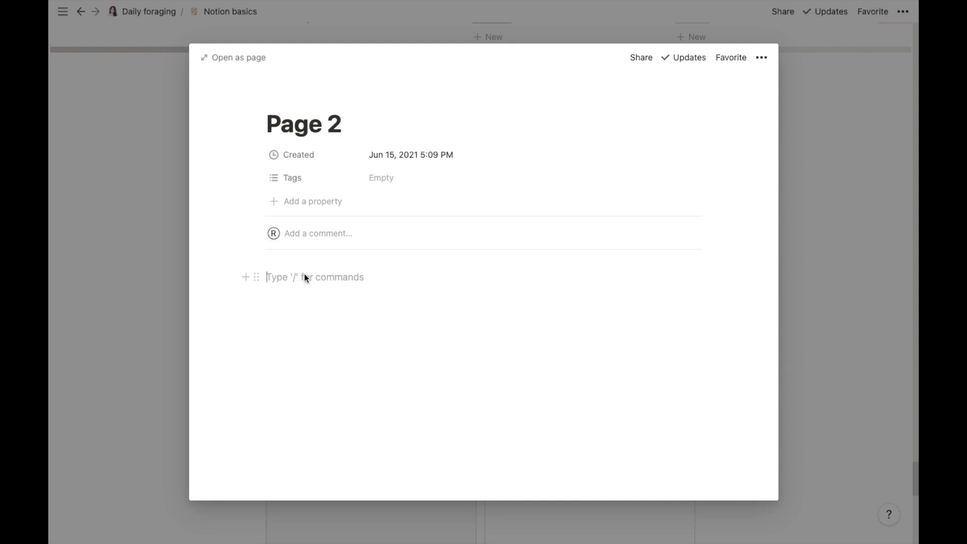
left_click(246, 277)
left_click_drag(459, 328, 458, 371)
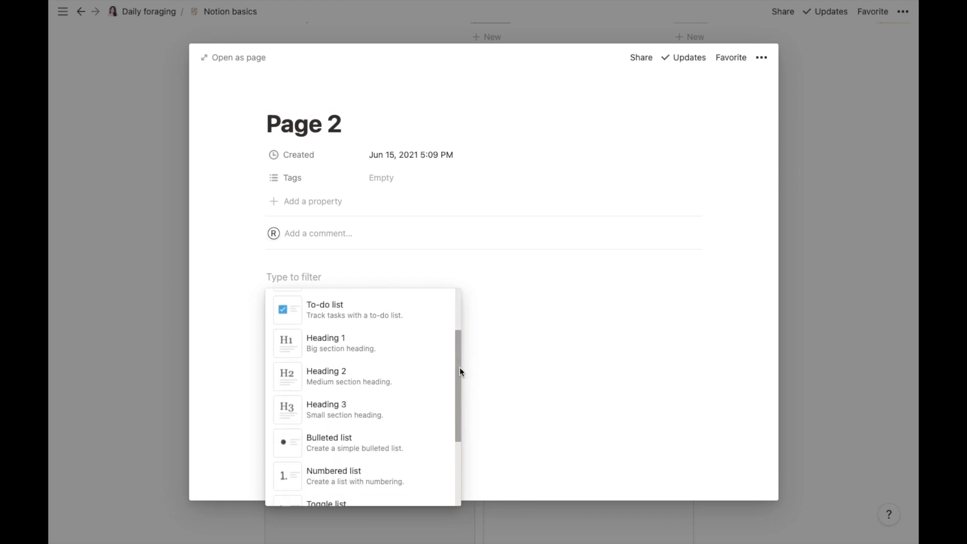
left_click(367, 444)
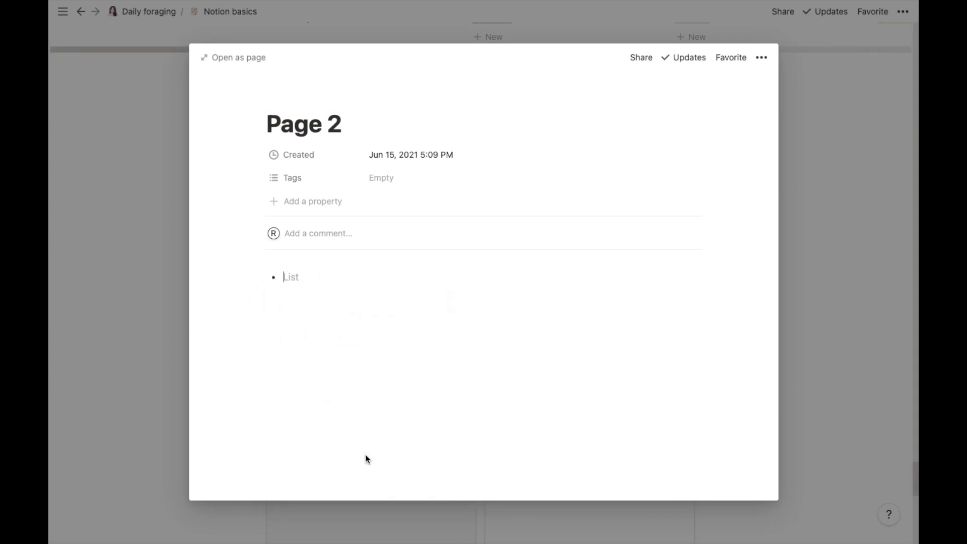
Step: Retitle that page 'what to bake' and list muffins, cupcakes, cake and cookies
triple_click(339, 126)
key("BackSpace")
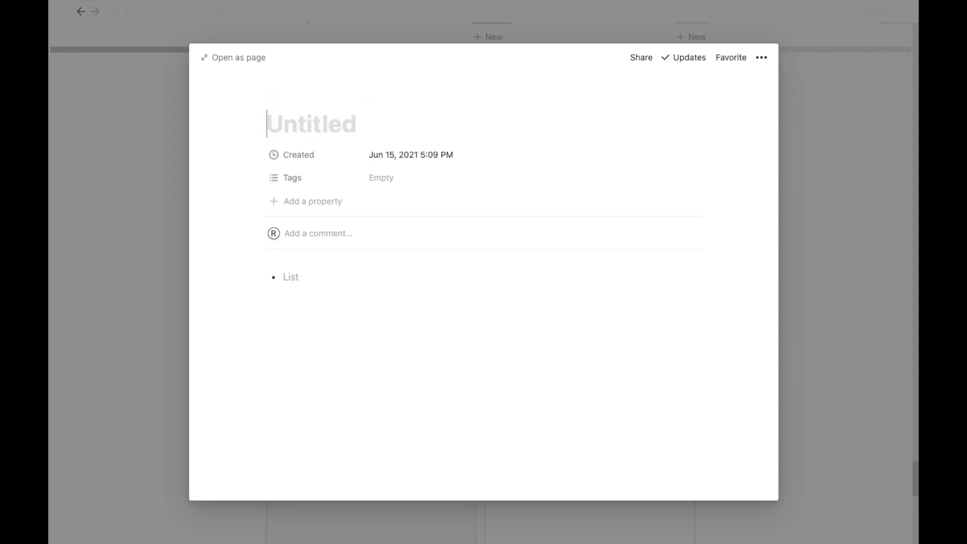
type("what to bake")
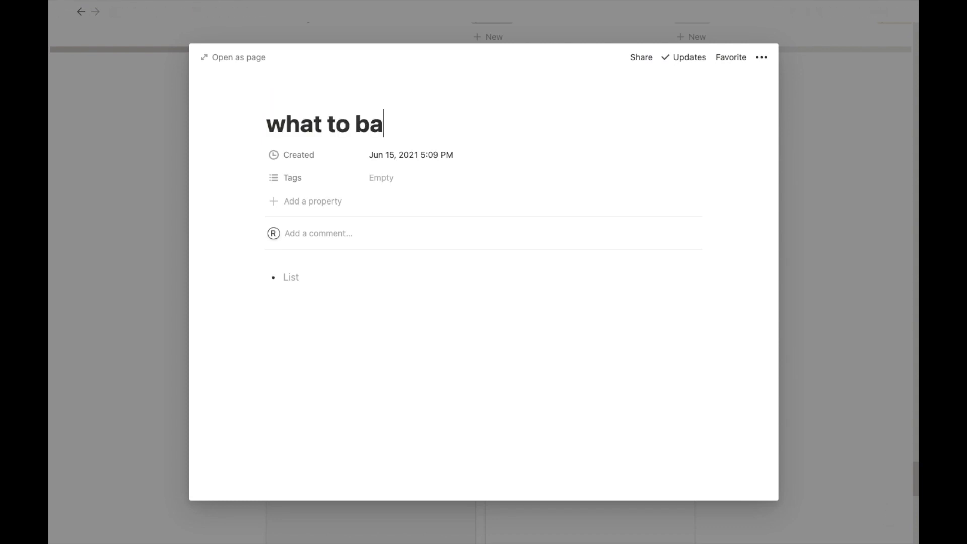
left_click(295, 278)
type("muffins")
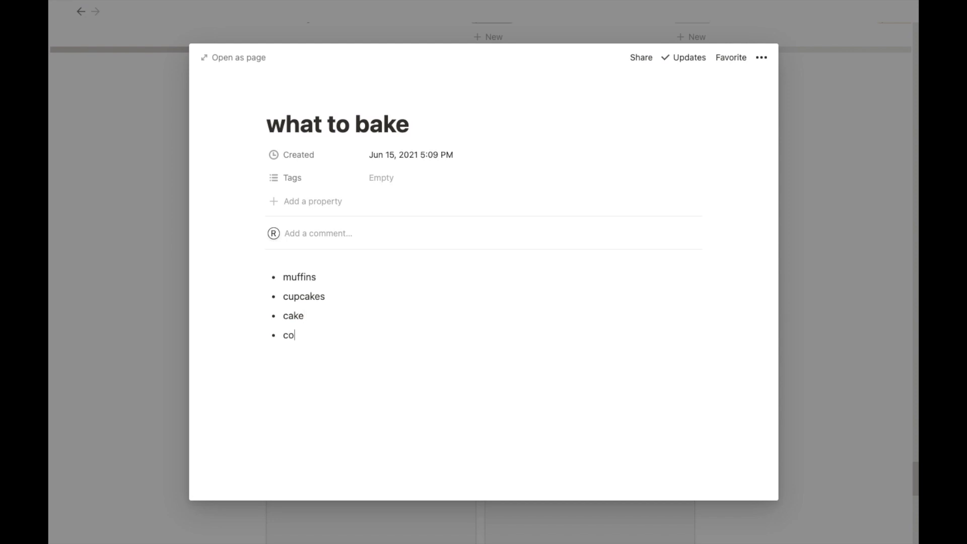
left_click(835, 377)
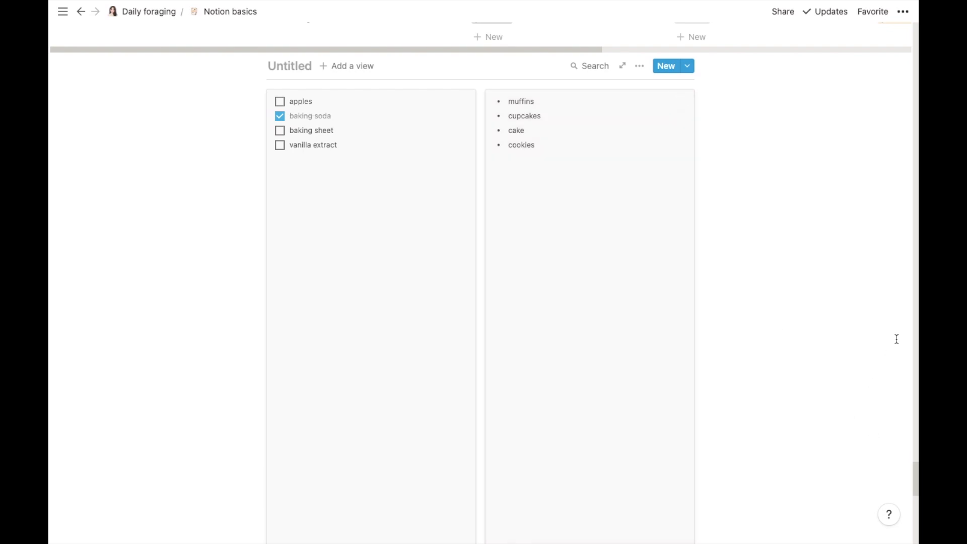
left_click_drag(915, 468, 915, 513)
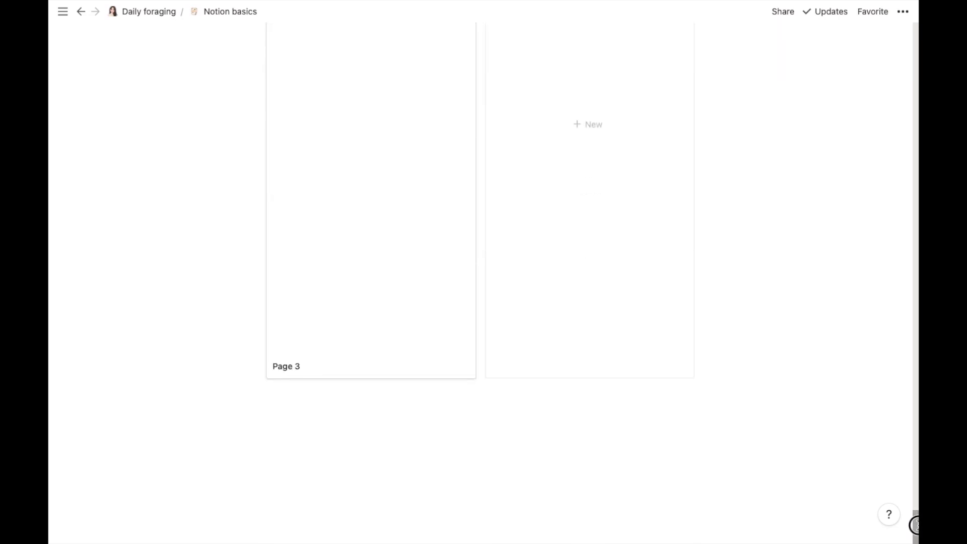
Step: Insert a List - Inline database below the gallery and title it 'brain dump journal'
left_click(272, 425)
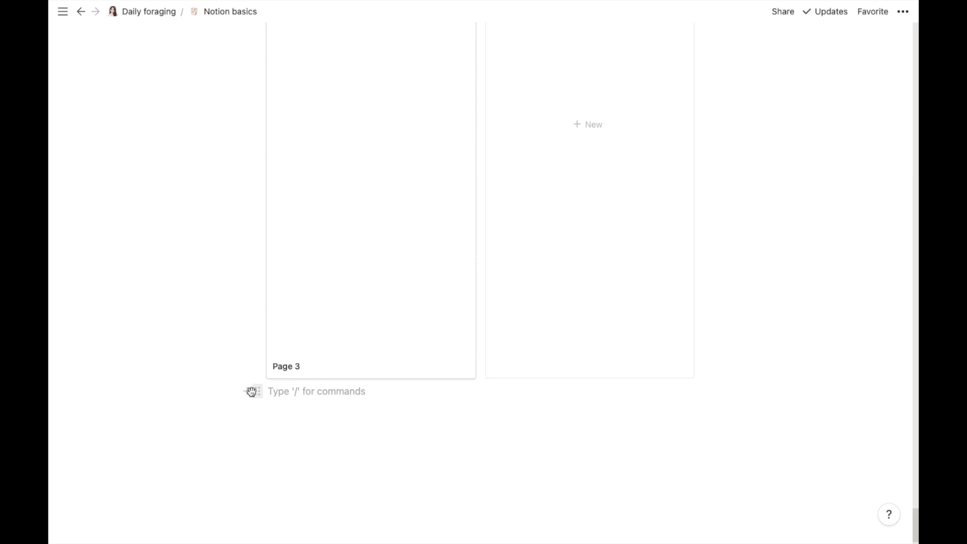
left_click(250, 392)
left_click_drag(458, 173, 460, 363)
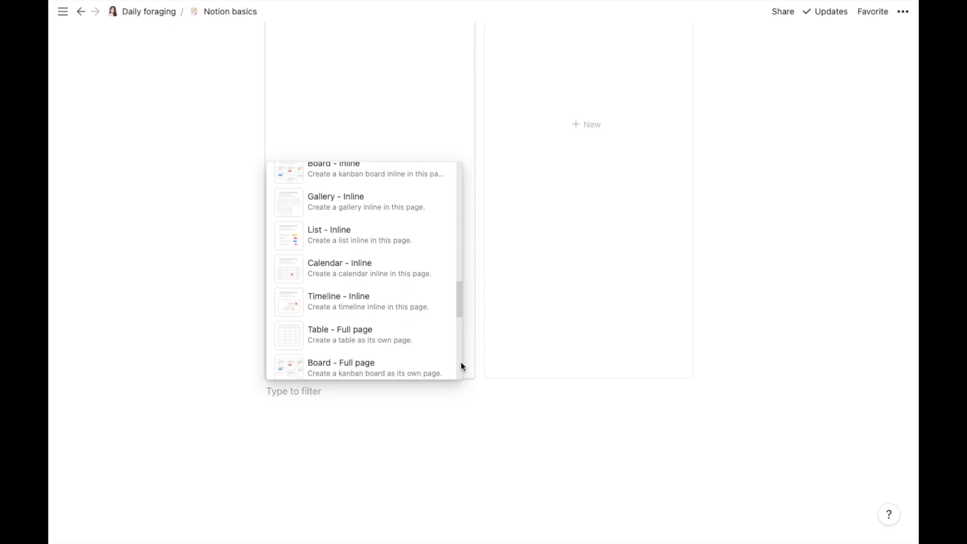
left_click(402, 247)
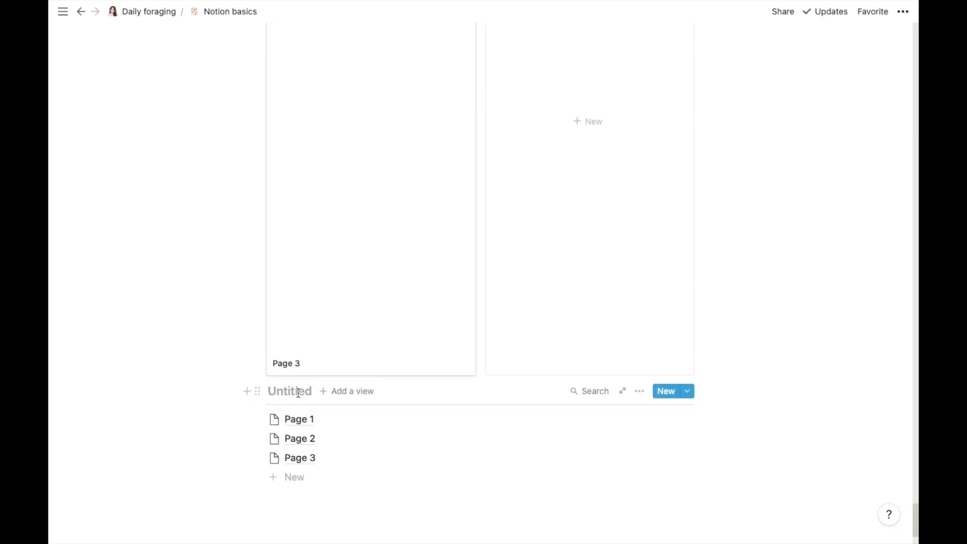
type("bra")
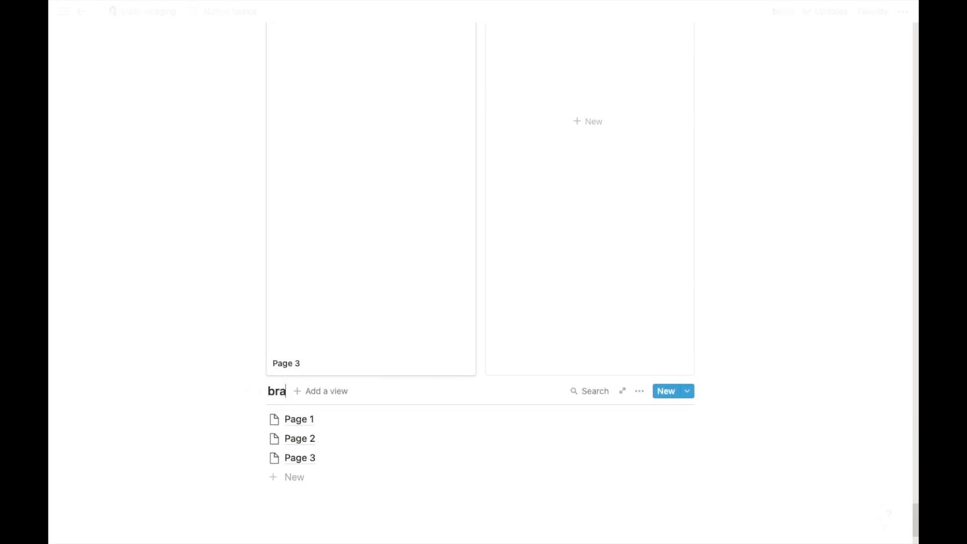
type("in dump")
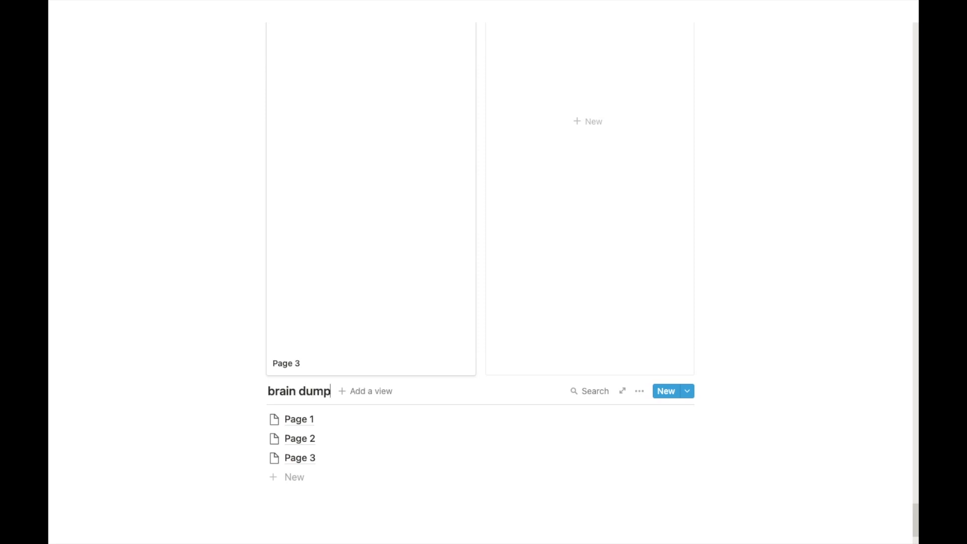
type(" journal")
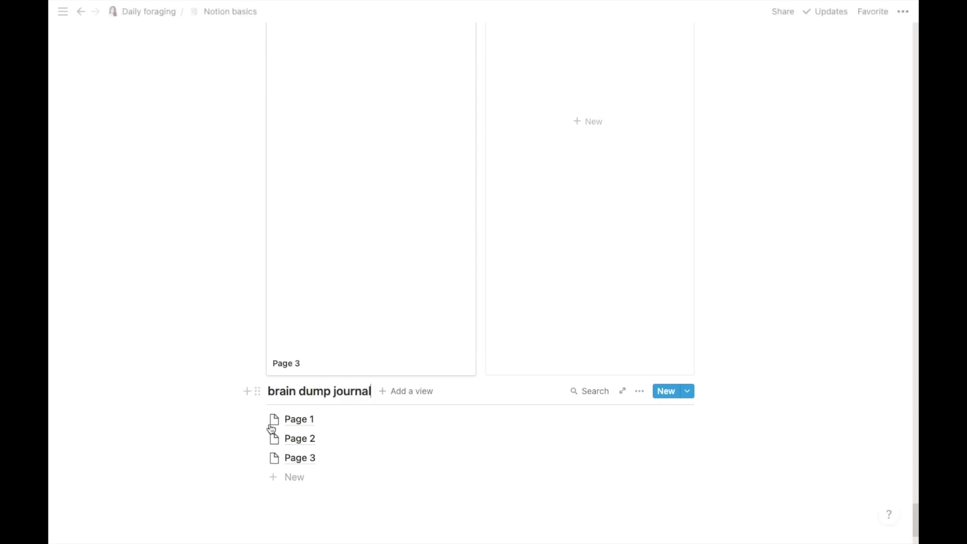
Step: Rename Page 1 to 'brain dump #1' and give it an emoji icon
left_click(295, 422)
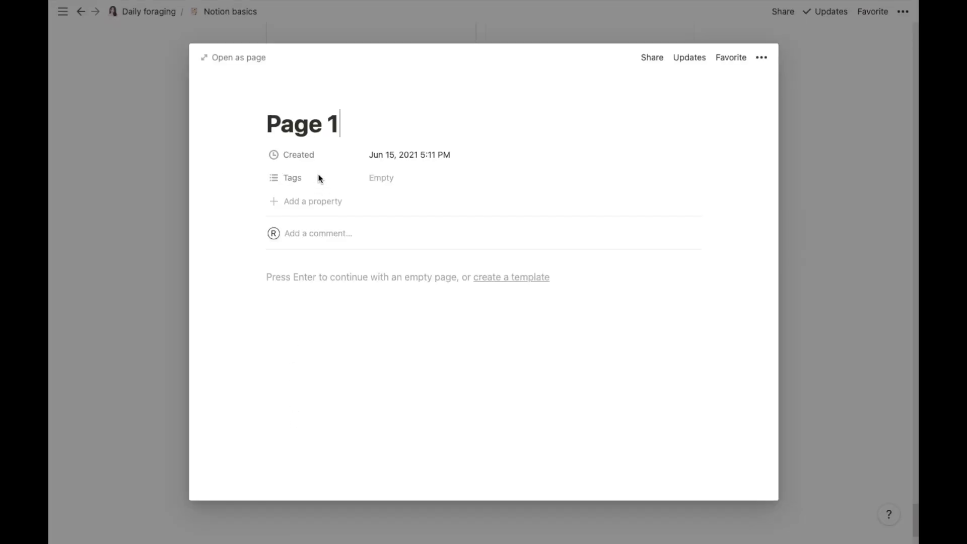
triple_click(327, 130)
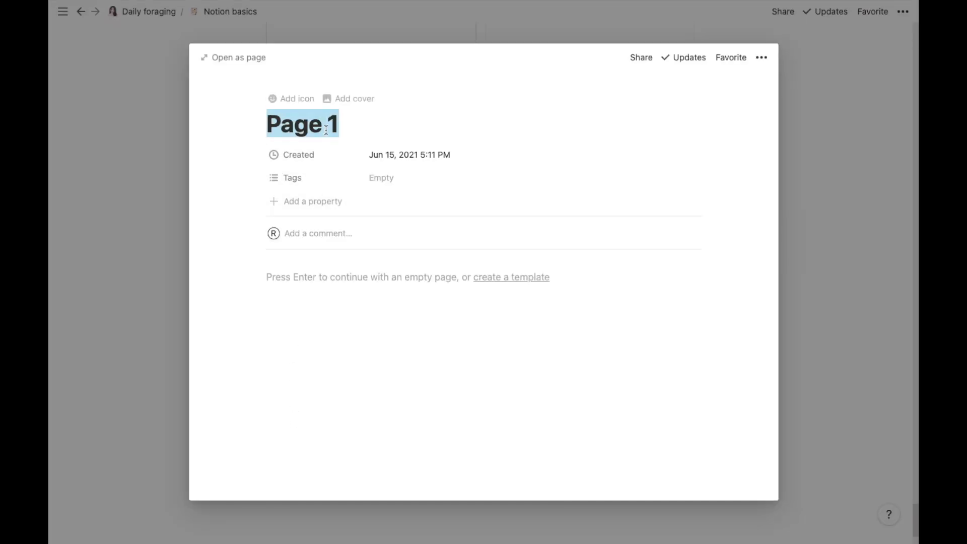
type("brain dump")
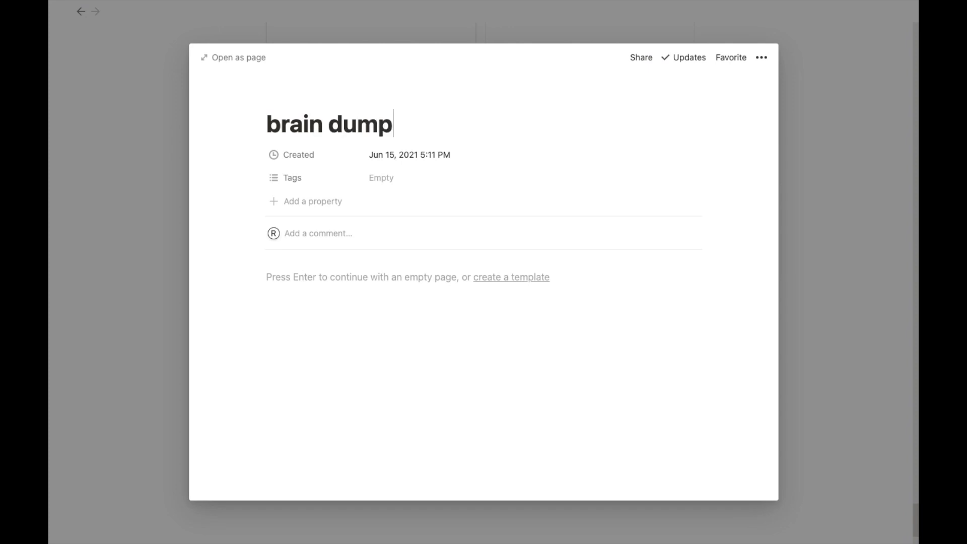
type(" #1")
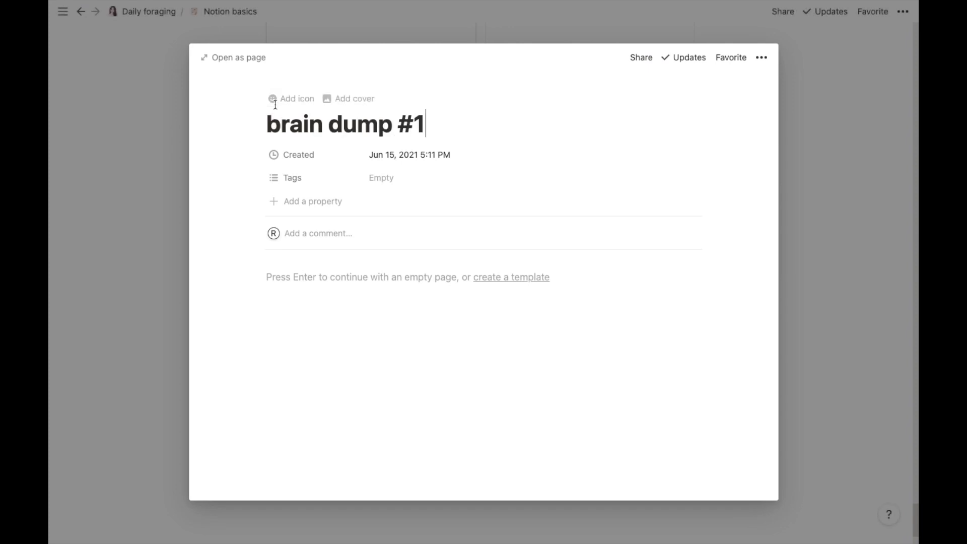
left_click(274, 103)
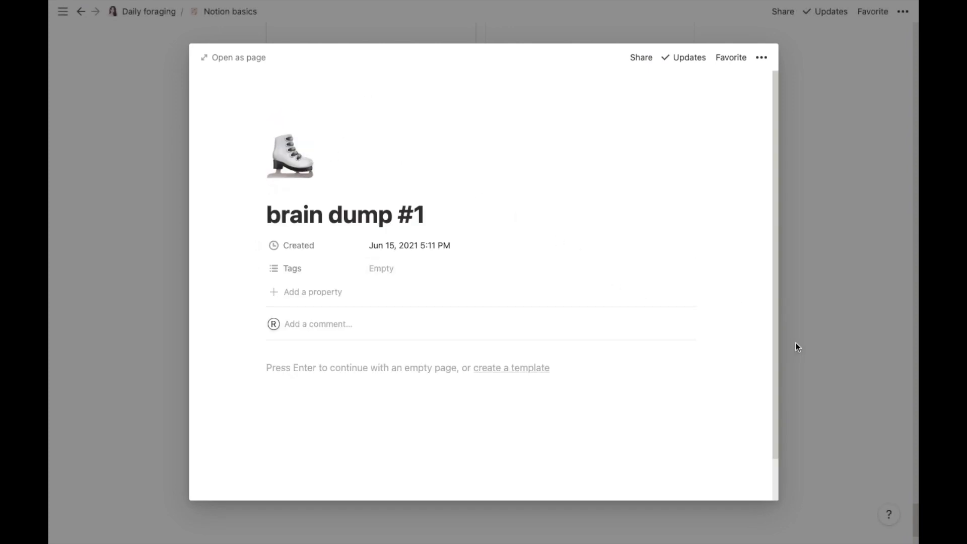
left_click(801, 355)
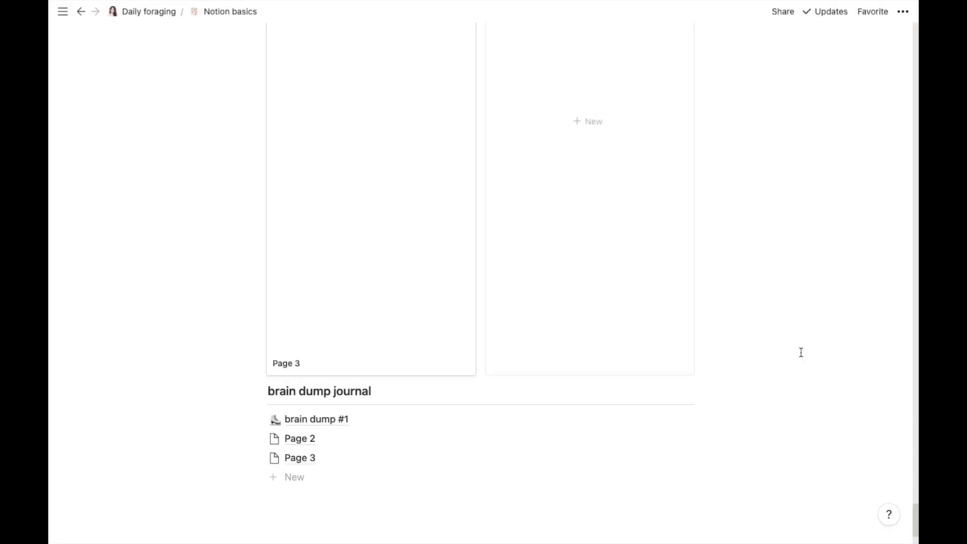
Step: Rename Page 2 to 'brain dump #2' and give it an emoji icon
left_click(298, 440)
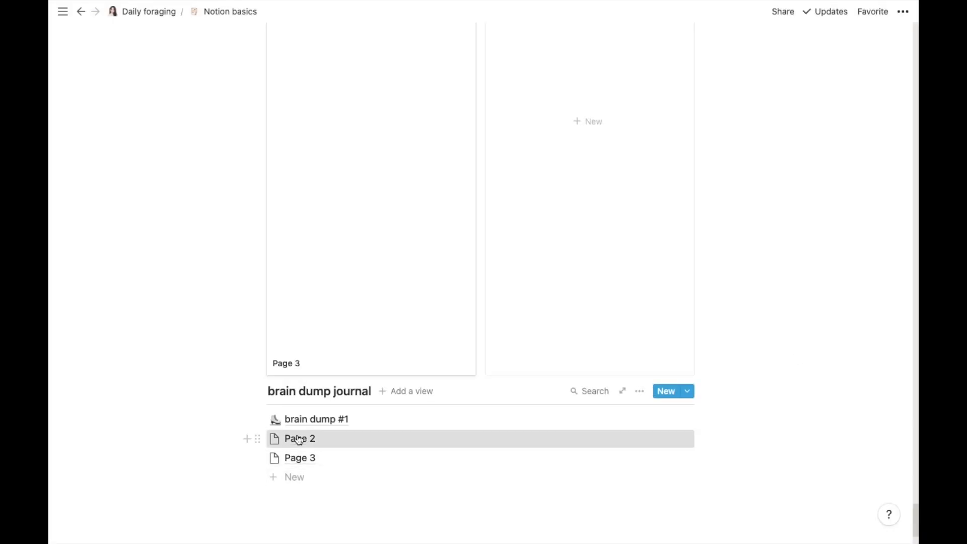
triple_click(353, 115)
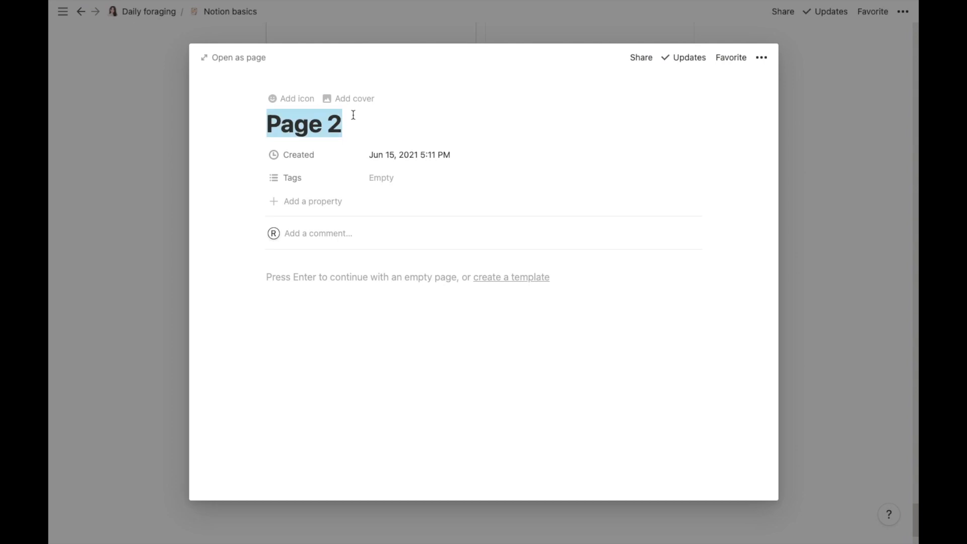
type("brain dump 2")
key("BackSpace")
type("#2")
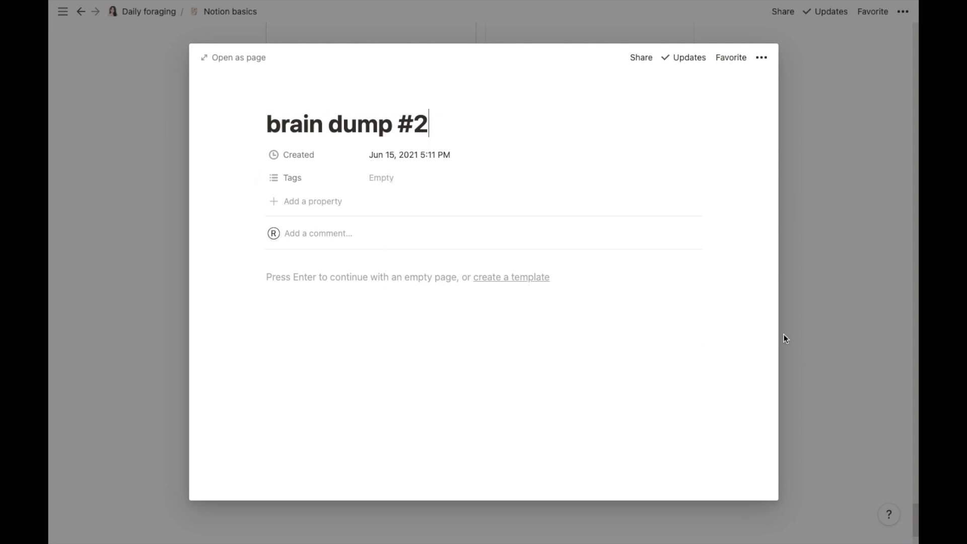
left_click(803, 340)
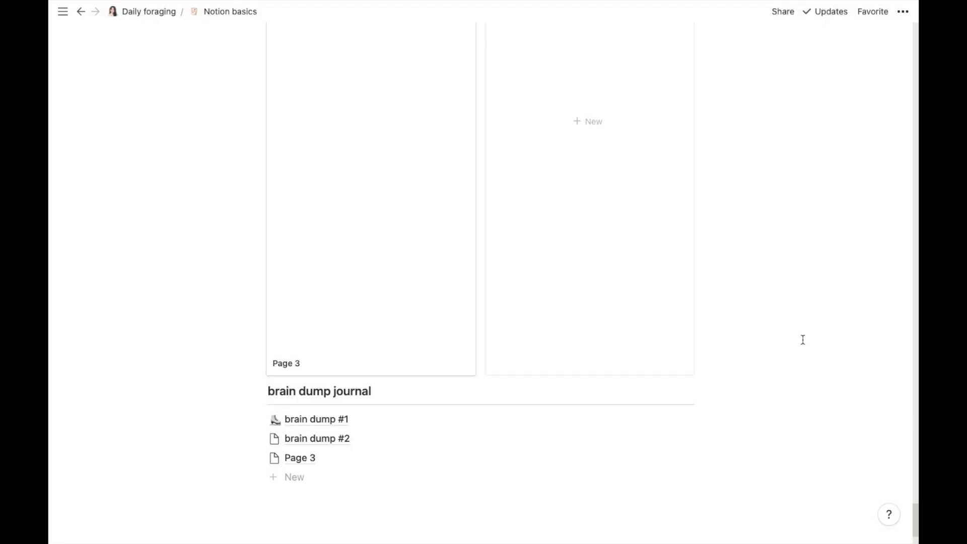
left_click(297, 447)
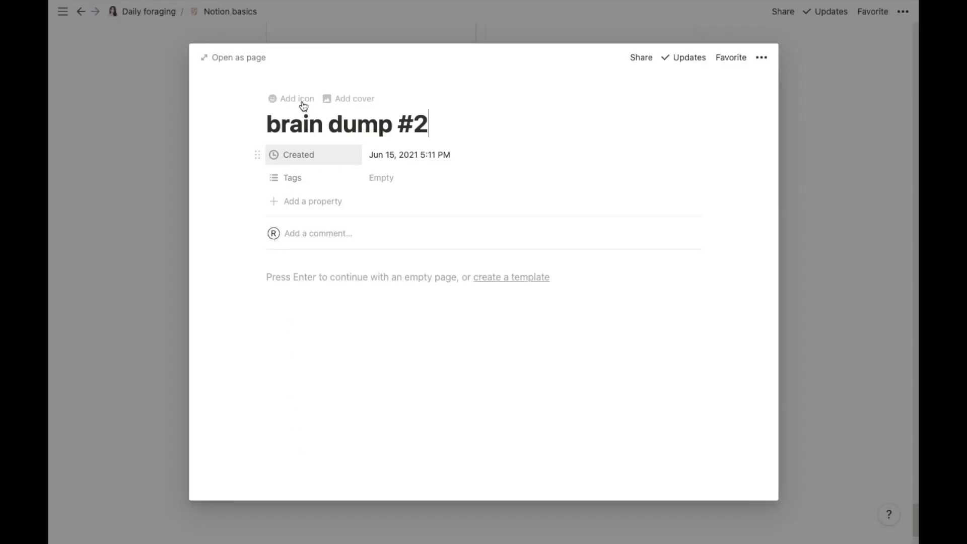
left_click(302, 100)
left_click(803, 324)
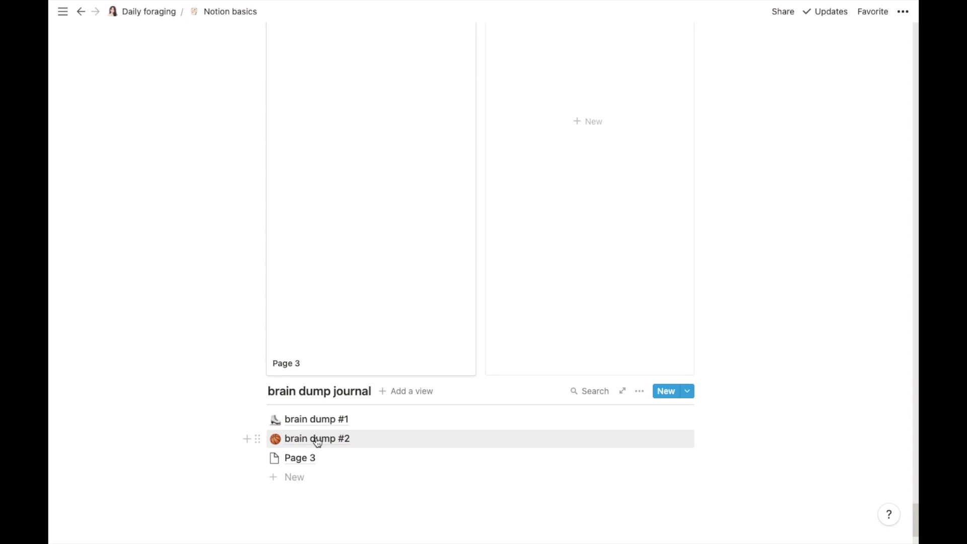
Step: Add a new Untitled entry to the brain dump journal list
left_click(288, 501)
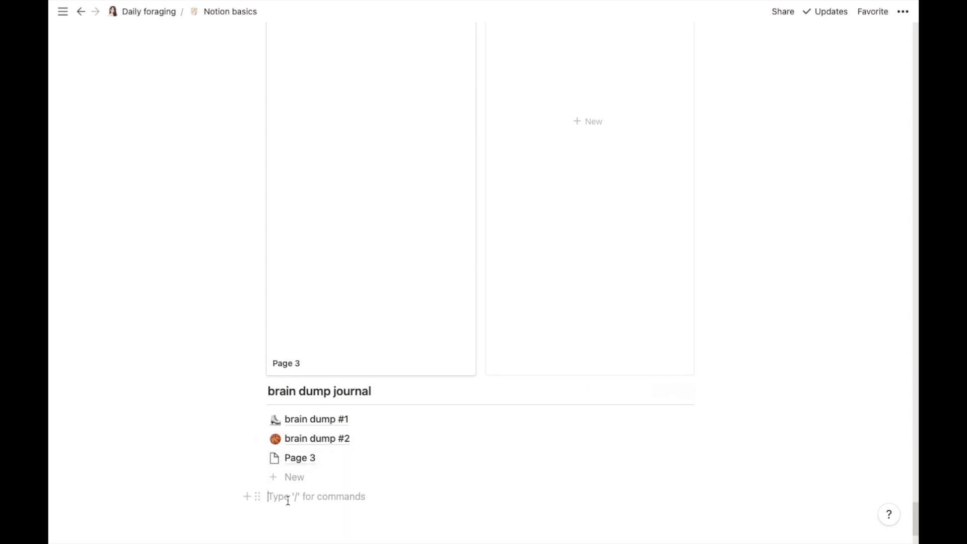
left_click(286, 477)
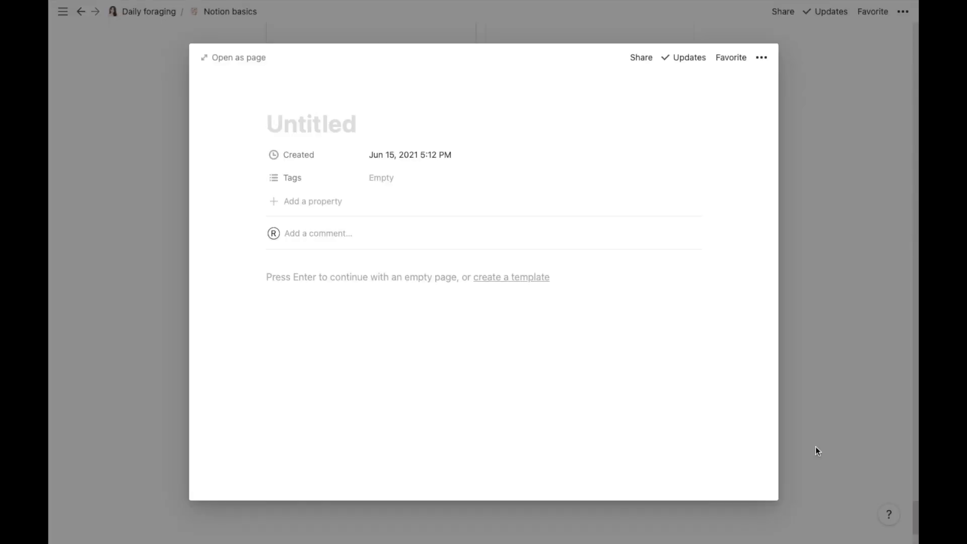
left_click(860, 397)
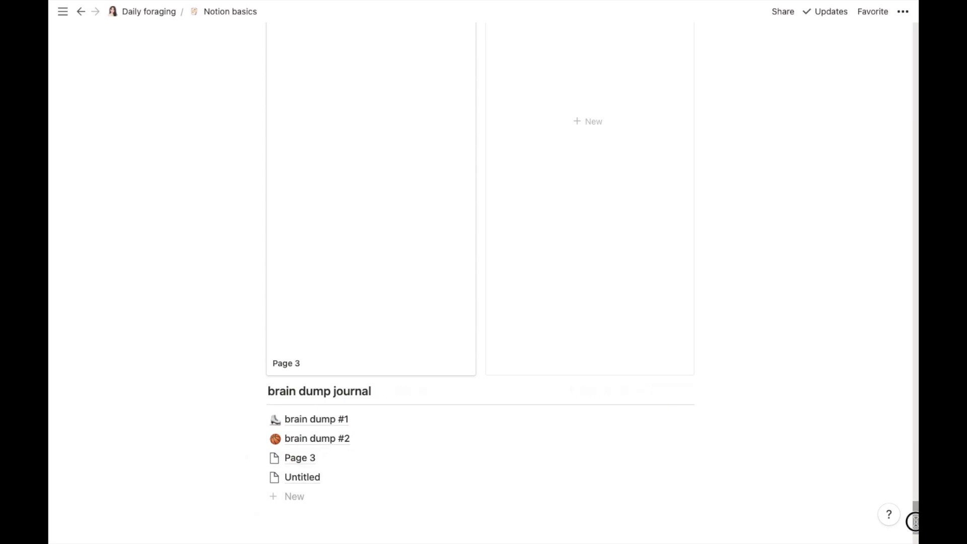
left_click_drag(915, 522, 915, 533)
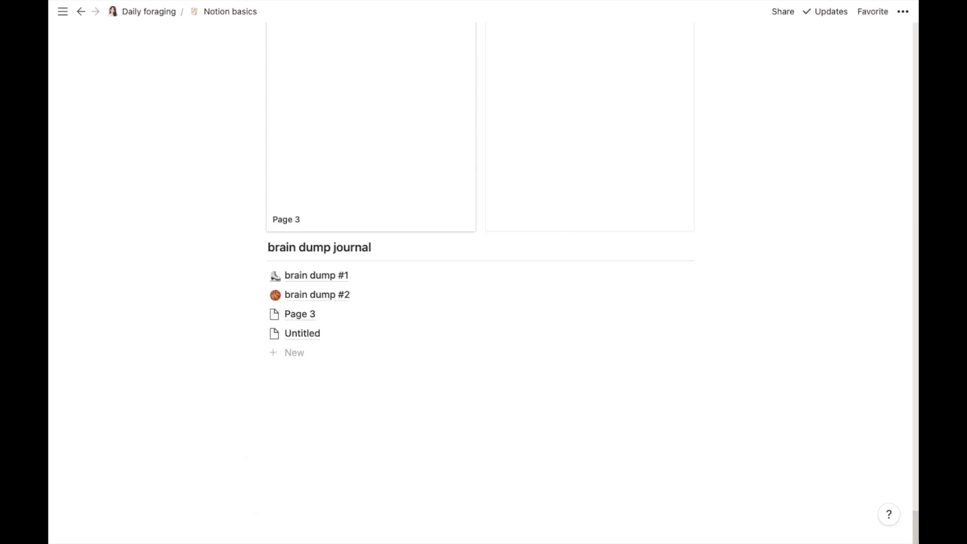
Step: Insert a Calendar - Inline database titled 'daily planner' and start a new entry in it
left_click(294, 391)
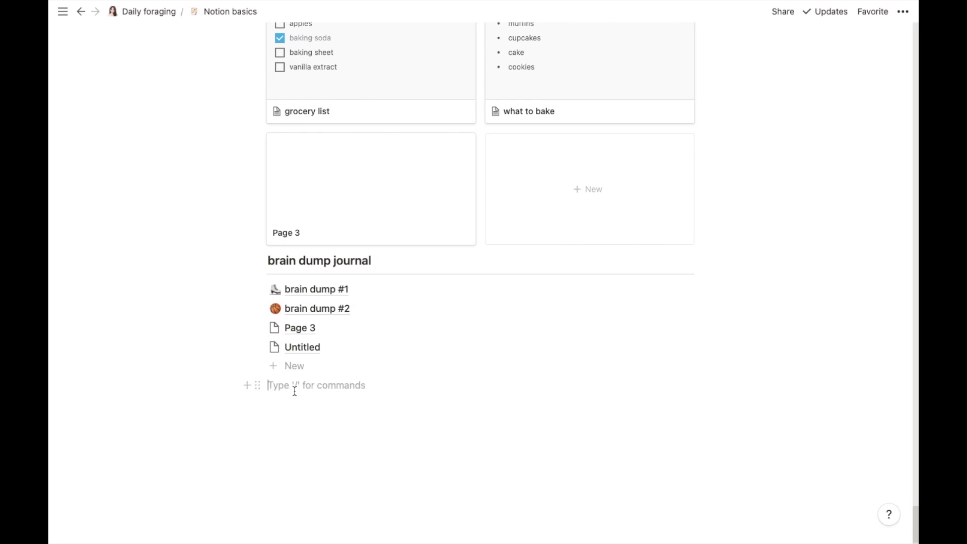
left_click(248, 386)
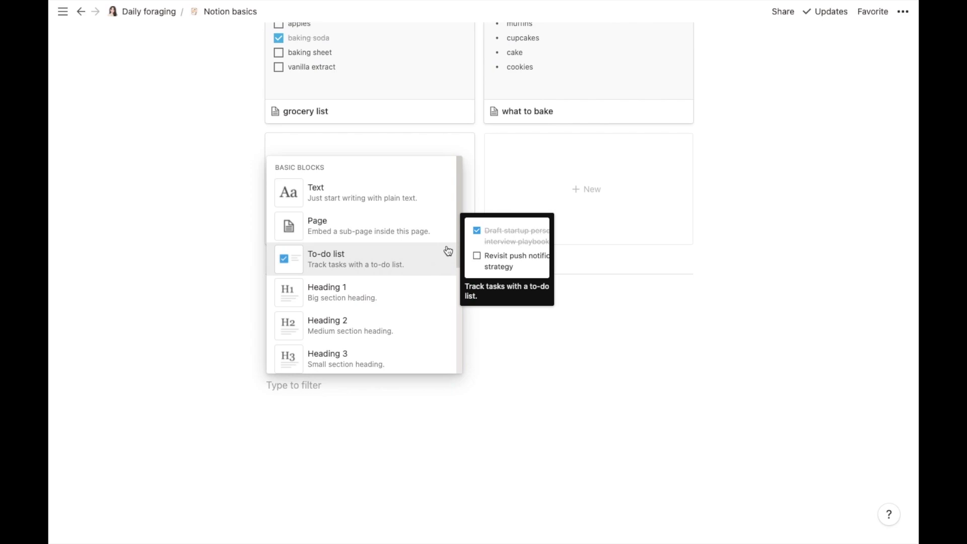
left_click(461, 233)
left_click_drag(461, 233, 470, 428)
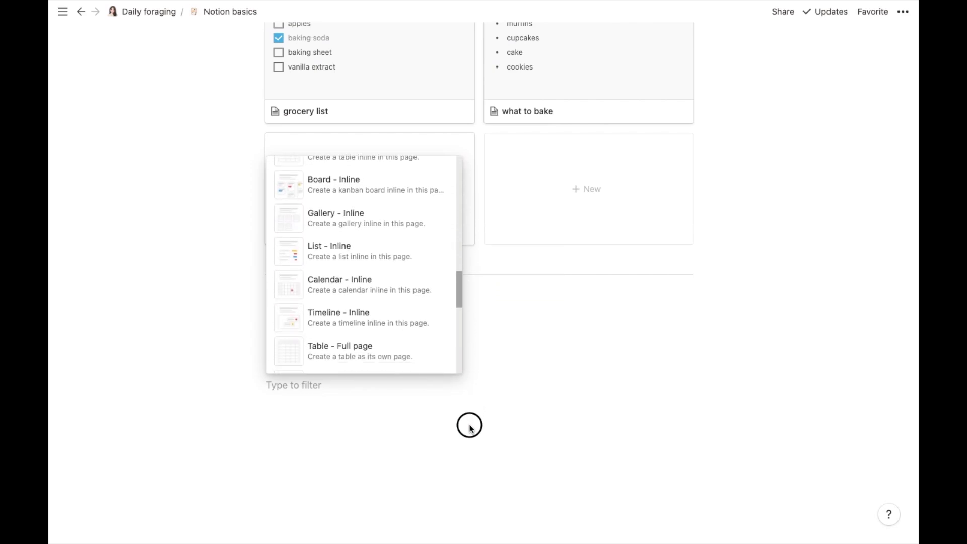
left_click(376, 295)
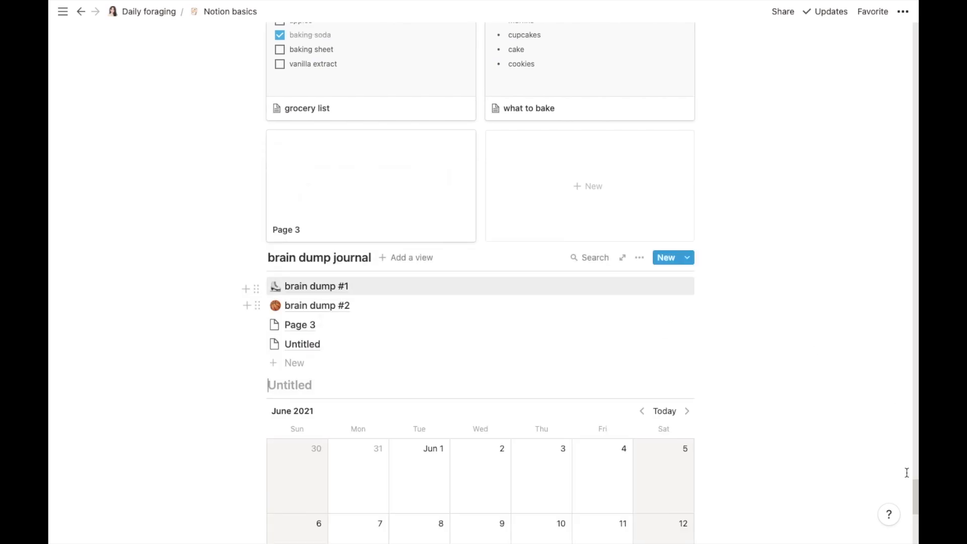
left_click_drag(917, 489, 916, 511)
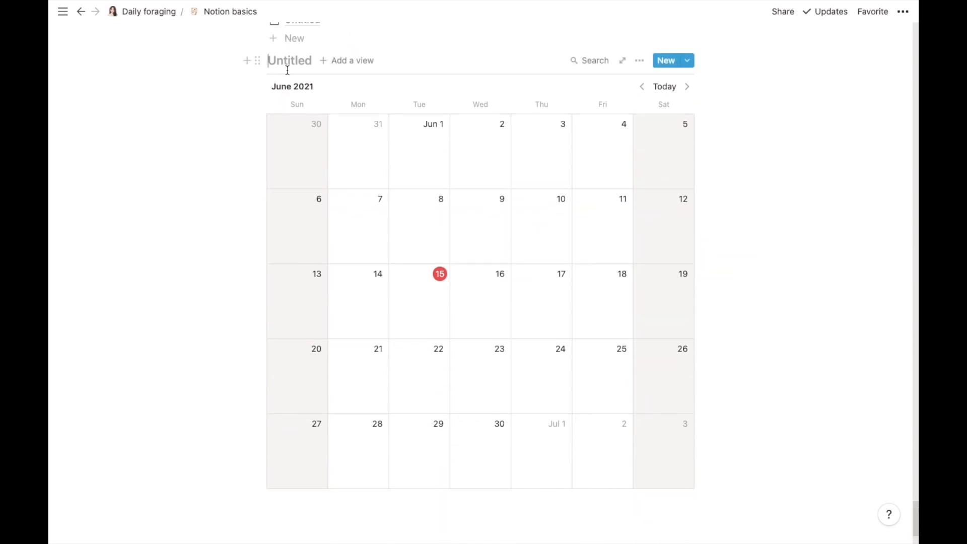
type("da")
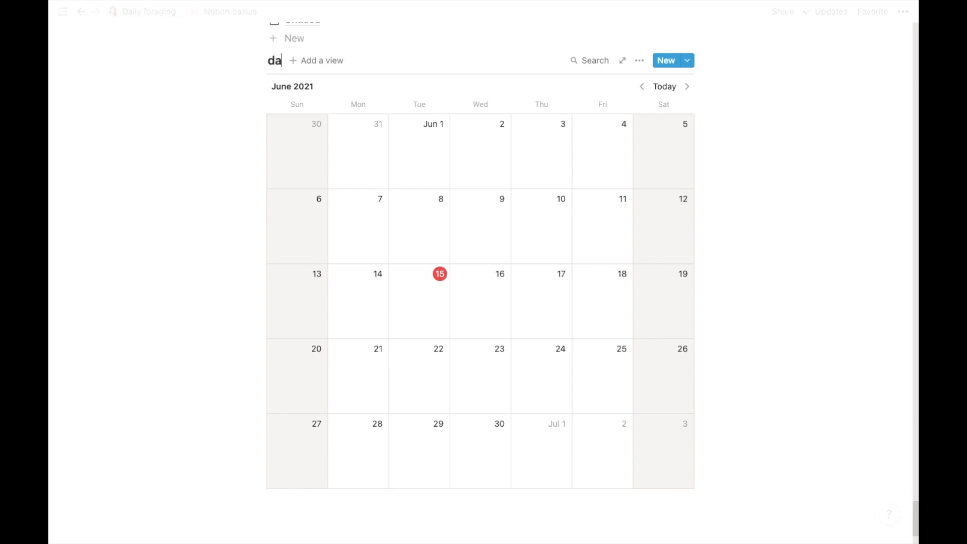
type("ily planner")
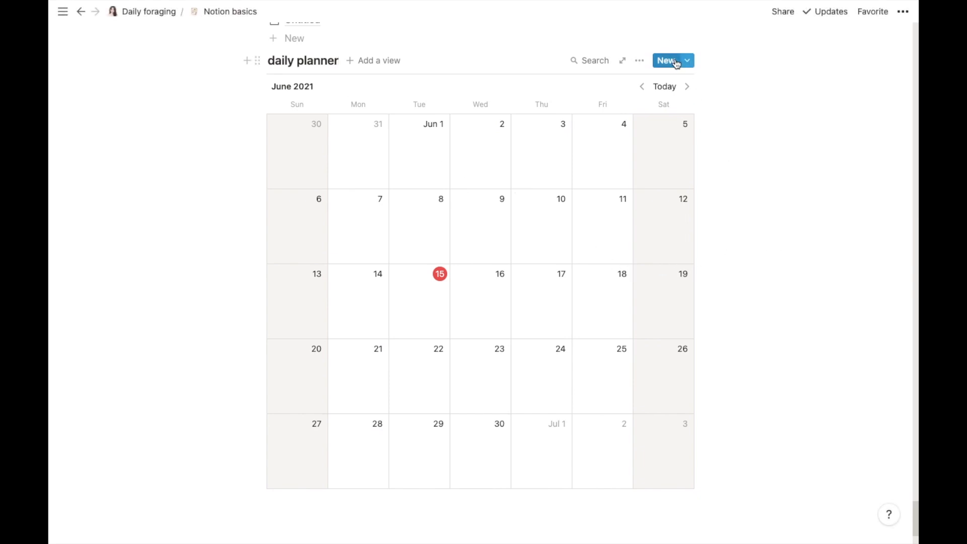
left_click(666, 61)
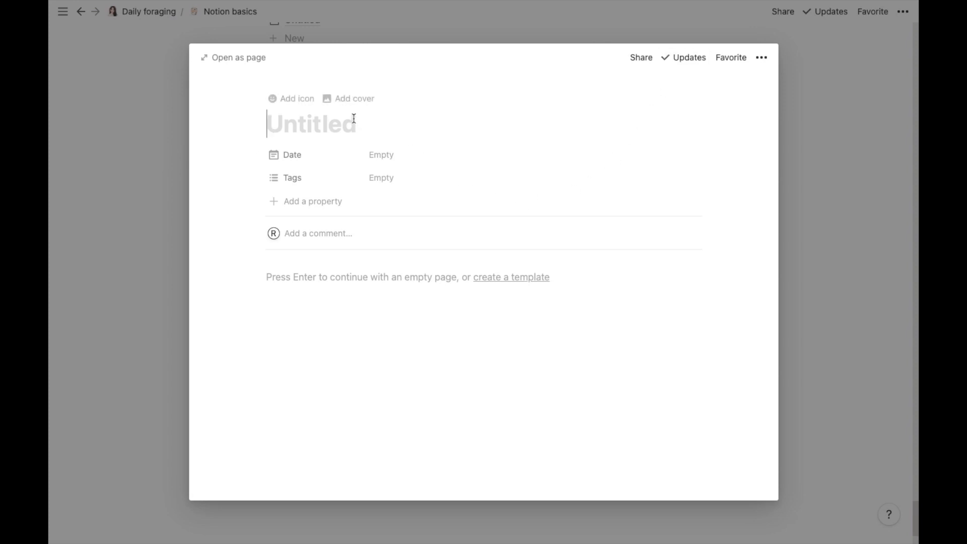
Step: Start a new page template headed 'to do list' and add a to-do block beneath it
left_click(516, 278)
left_click(426, 304)
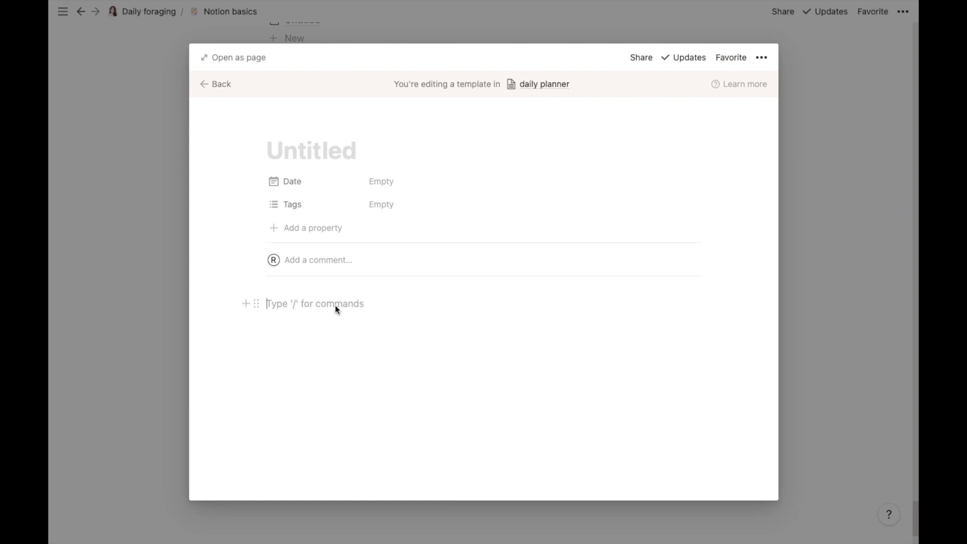
type("to do list")
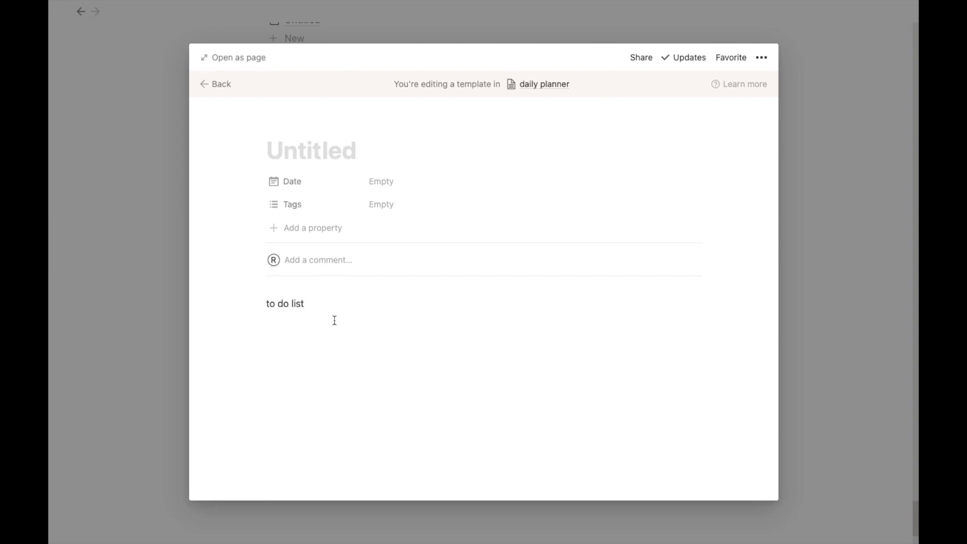
left_click(277, 324)
left_click(250, 323)
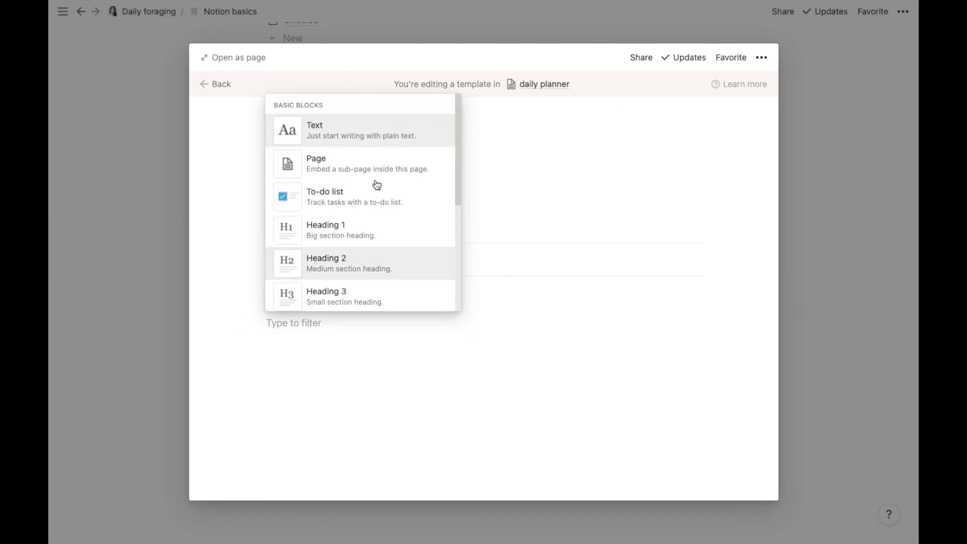
scroll(459, 134, "down", 1)
left_click_drag(459, 134, 456, 207)
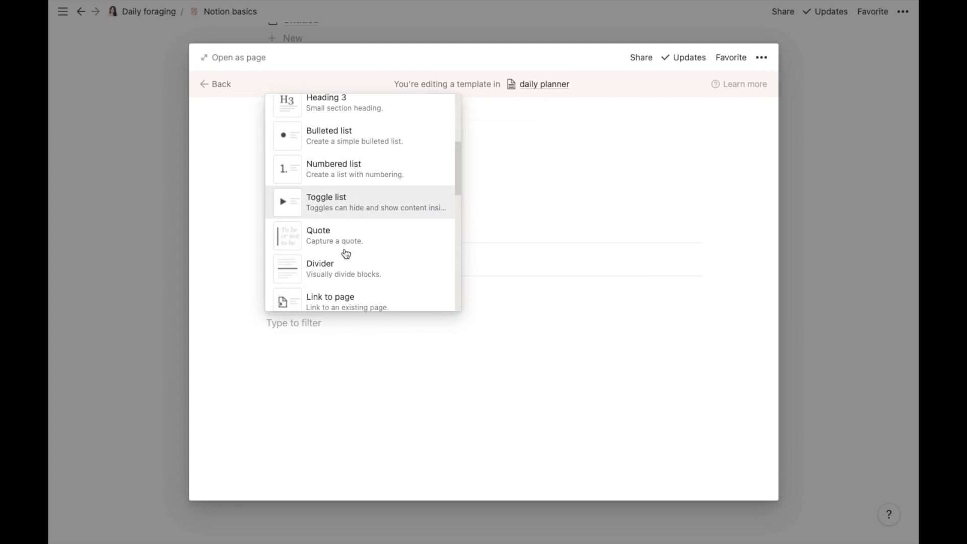
left_click_drag(458, 187, 458, 153)
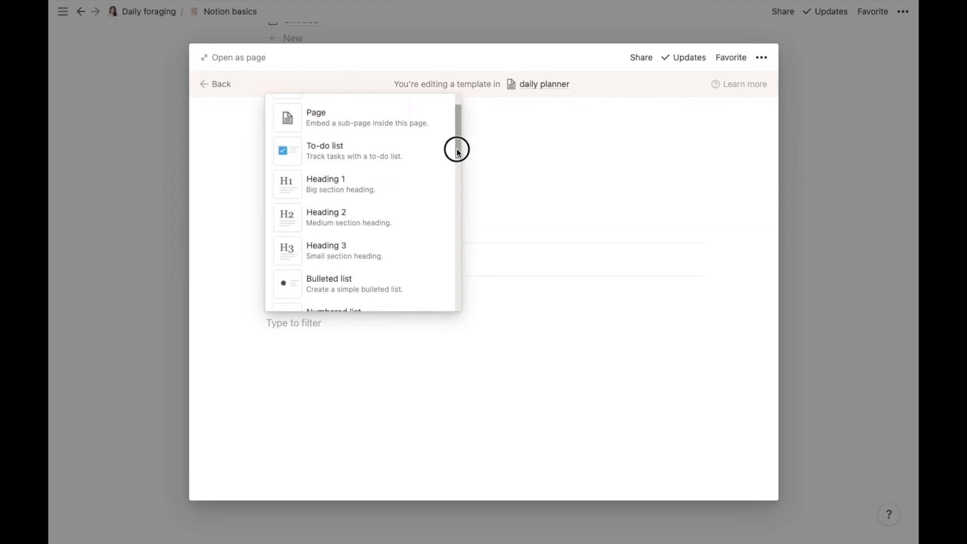
left_click(409, 149)
Step: Fill the template's to-dos with a, b, c and d, then close the template editor
type("a")
key("Return")
type("b")
key("Return")
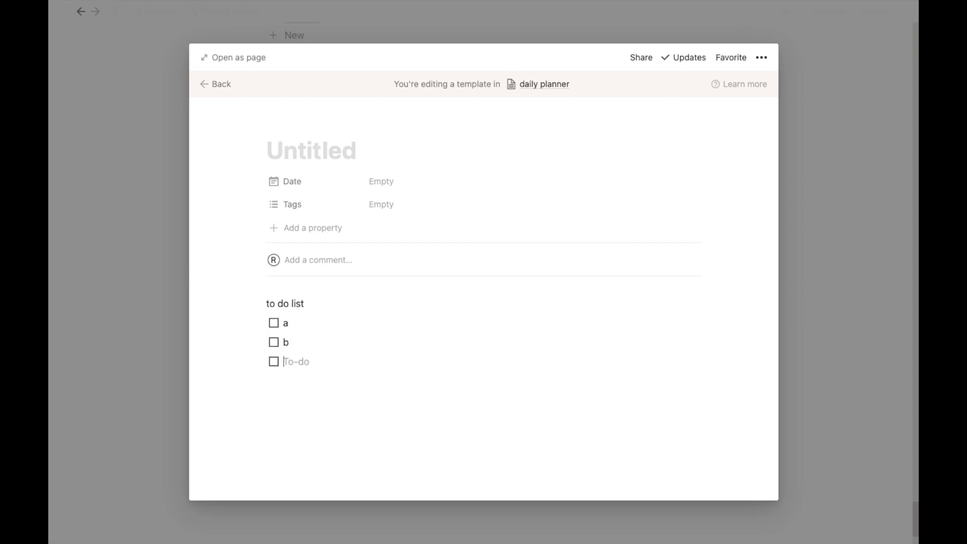
type("c")
key("Return")
type("d")
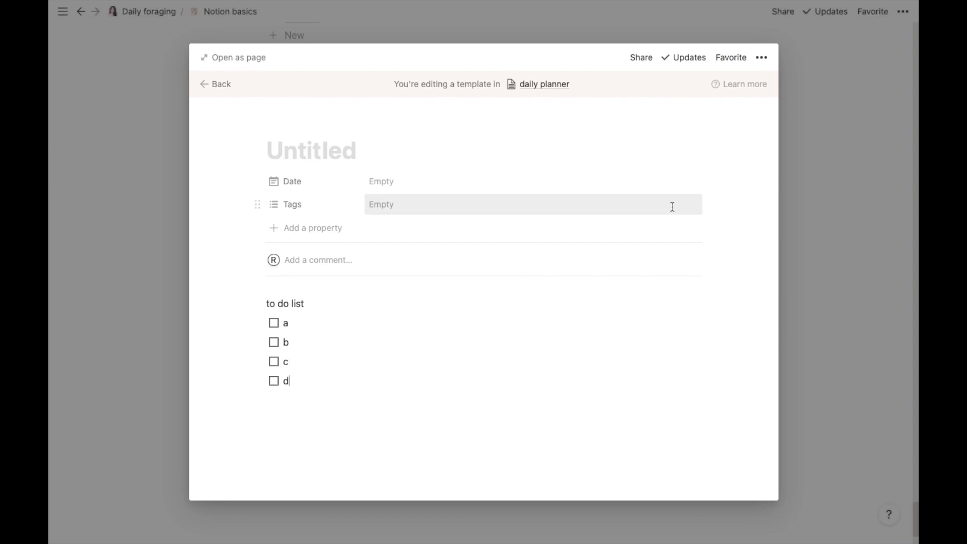
left_click(673, 211)
left_click(683, 165)
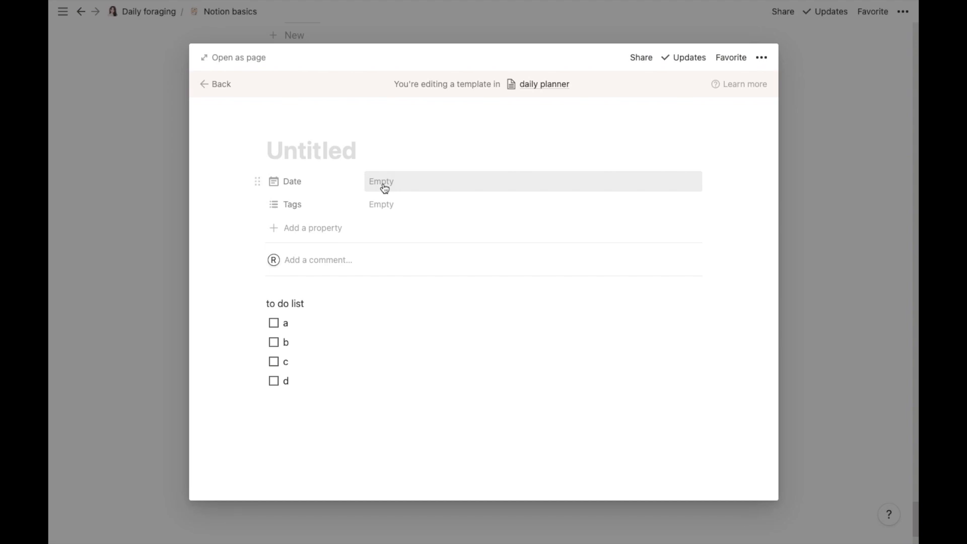
left_click(849, 283)
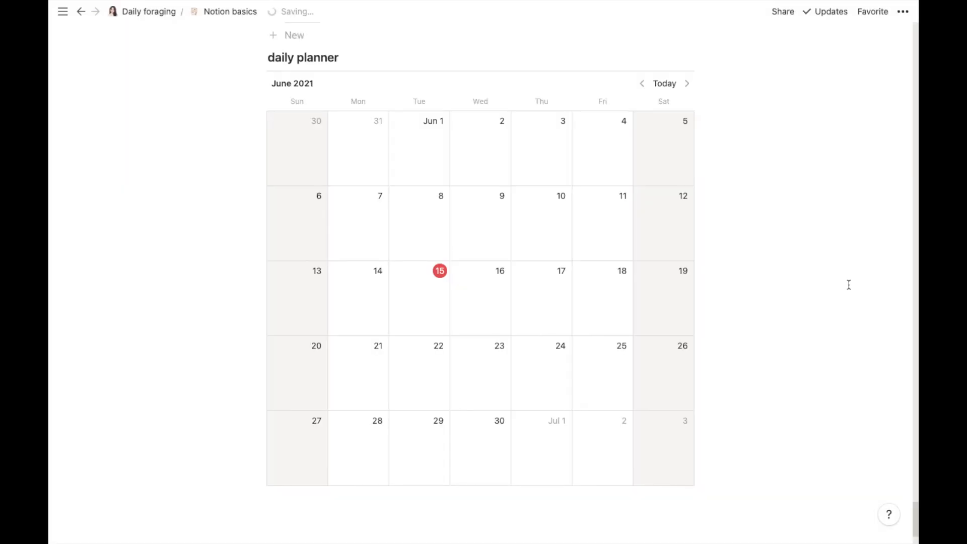
Step: Create a page from the Untitled template dated June 14
left_click(692, 53)
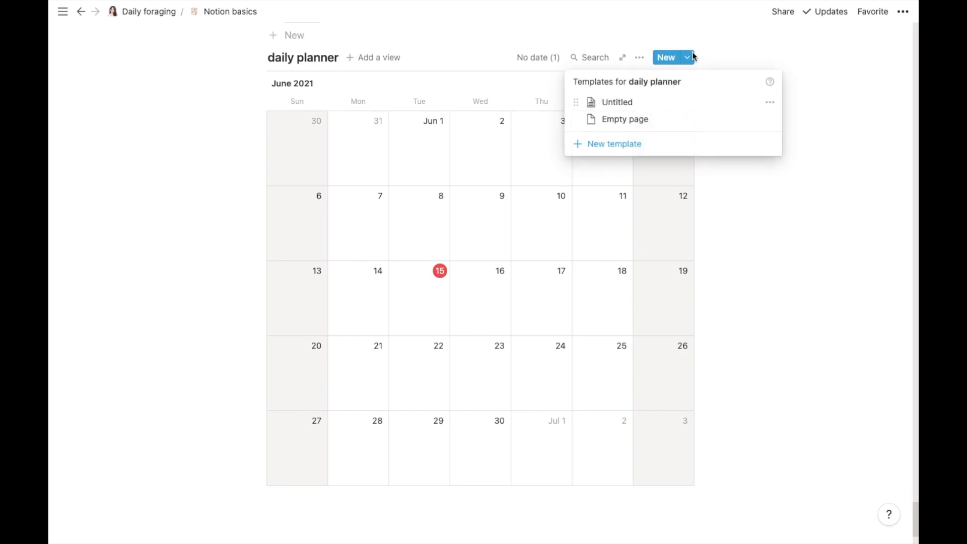
left_click(650, 102)
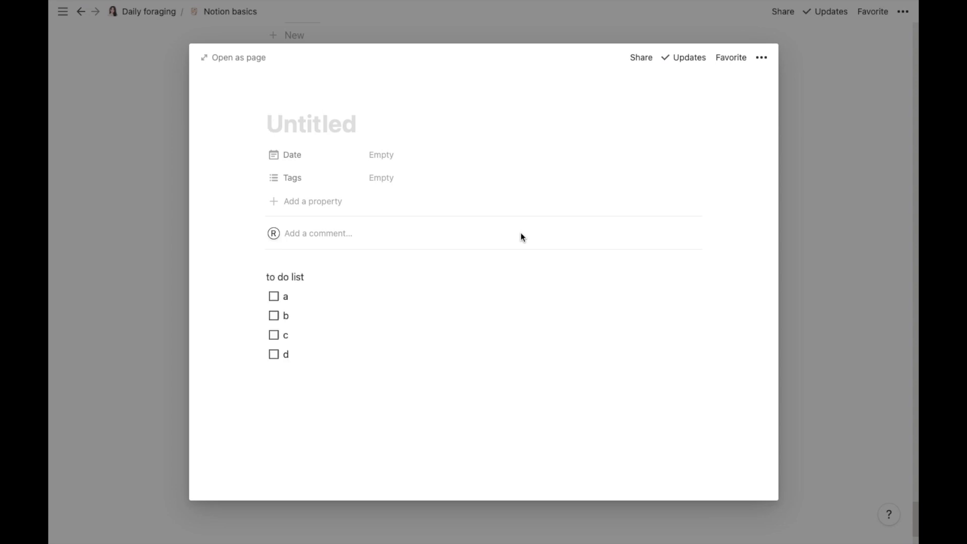
left_click(384, 156)
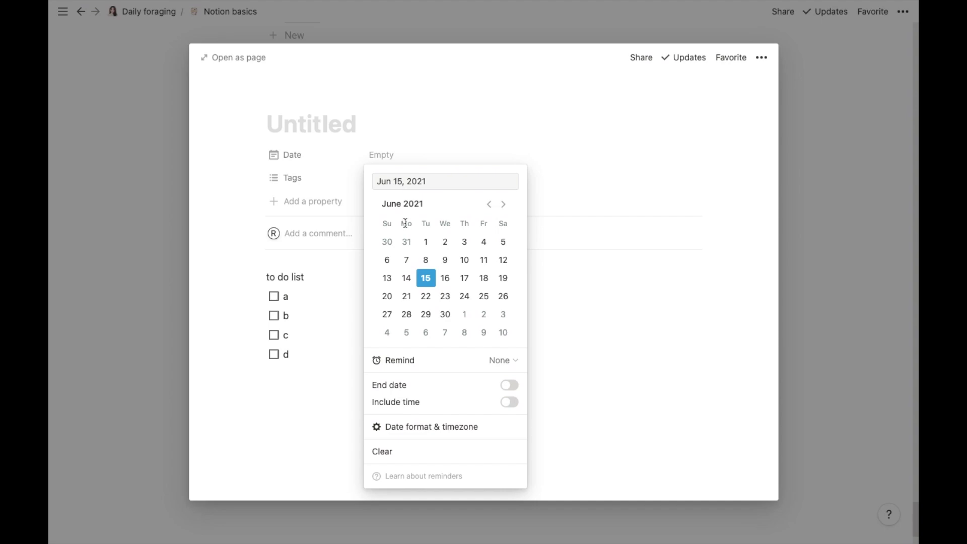
left_click(406, 278)
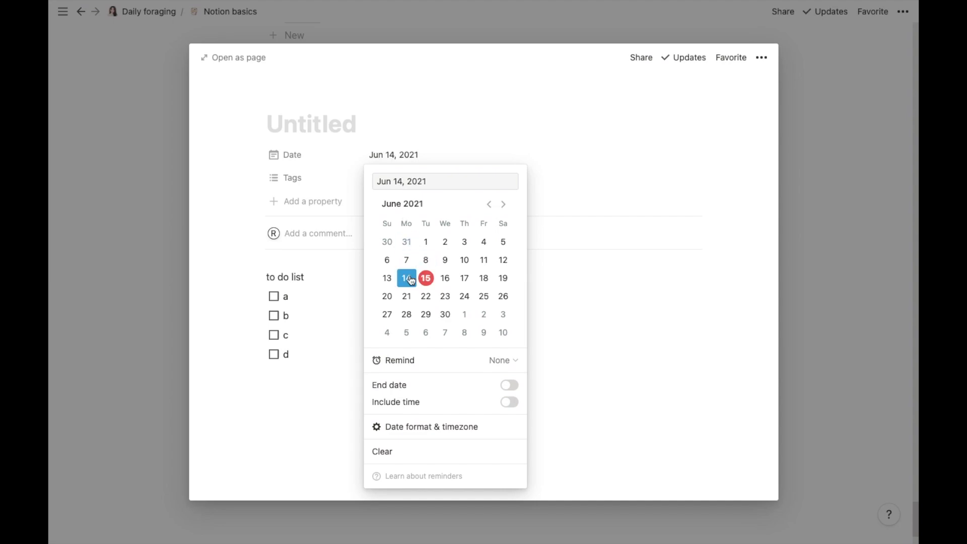
left_click(643, 197)
left_click(825, 198)
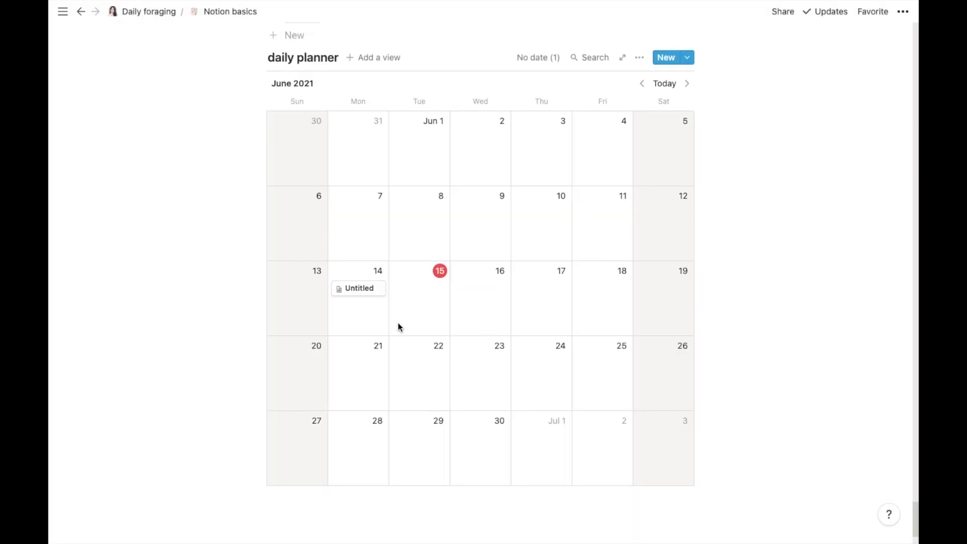
Step: Duplicate the June 14 page onto June 15 and delete the extra June 15 card
right_click(353, 298)
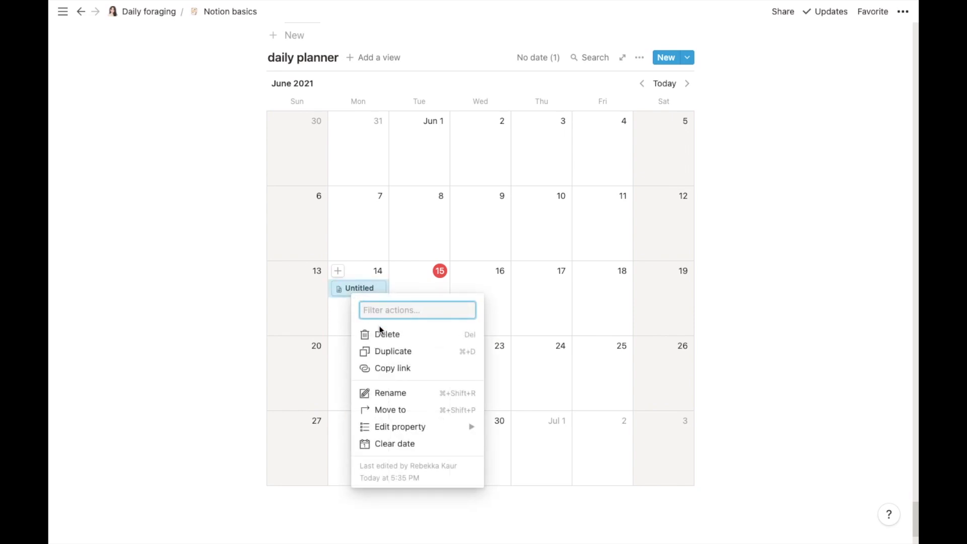
left_click(391, 349)
left_click_drag(355, 306, 419, 295)
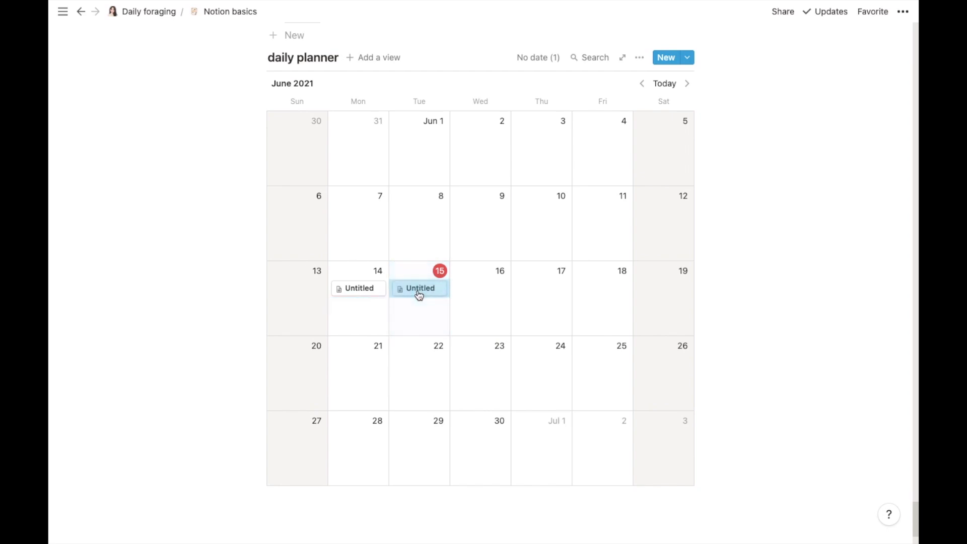
left_click(533, 62)
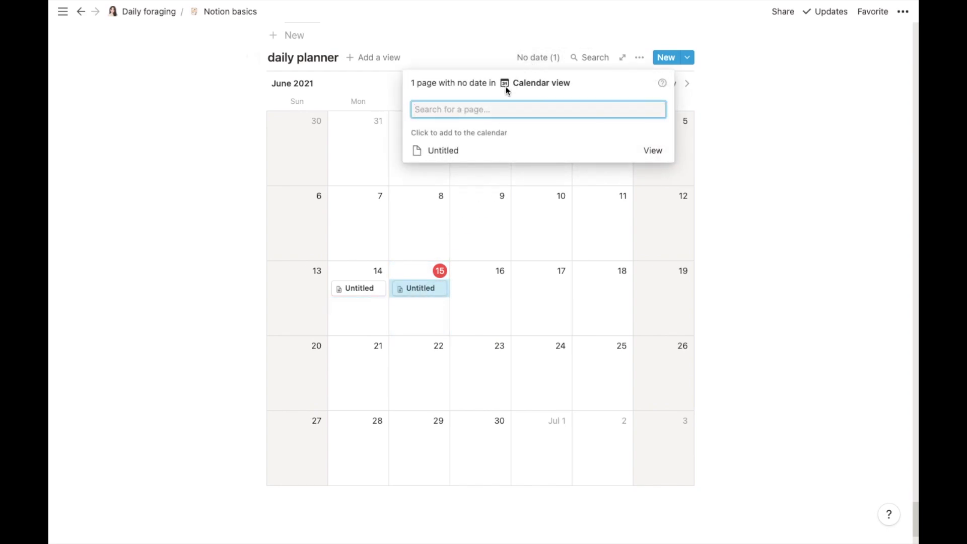
left_click(452, 149)
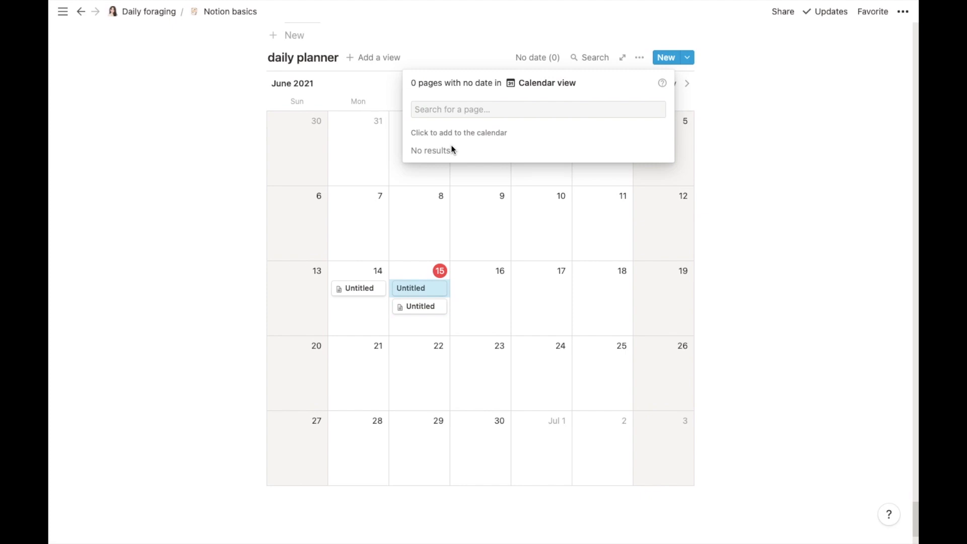
left_click(416, 289)
right_click(425, 283)
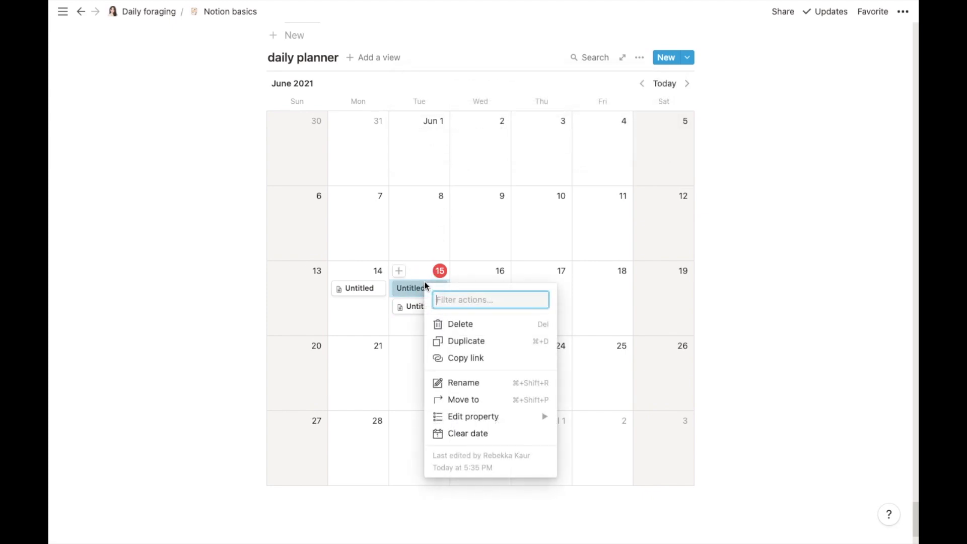
left_click(442, 324)
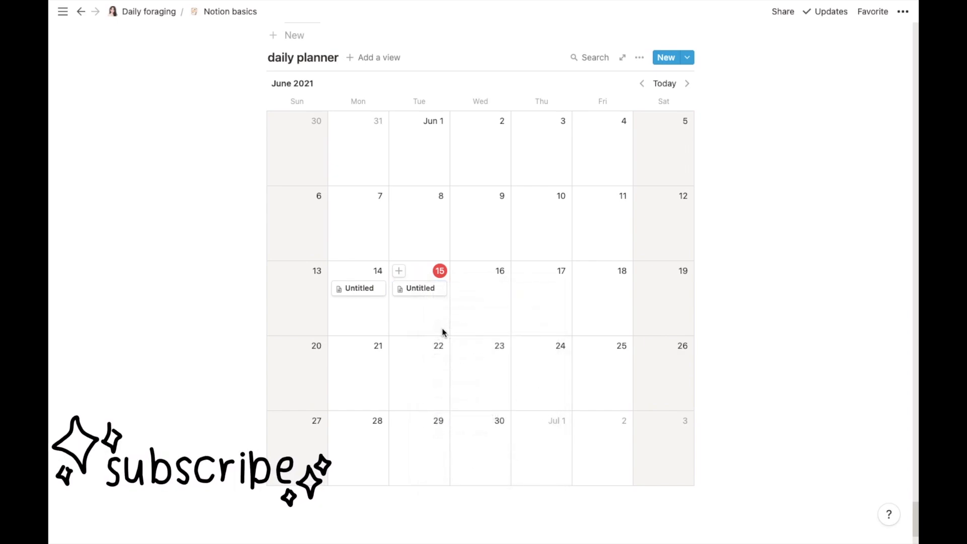
Step: Create another planner page from the Untitled template, dated June 6
left_click(666, 58)
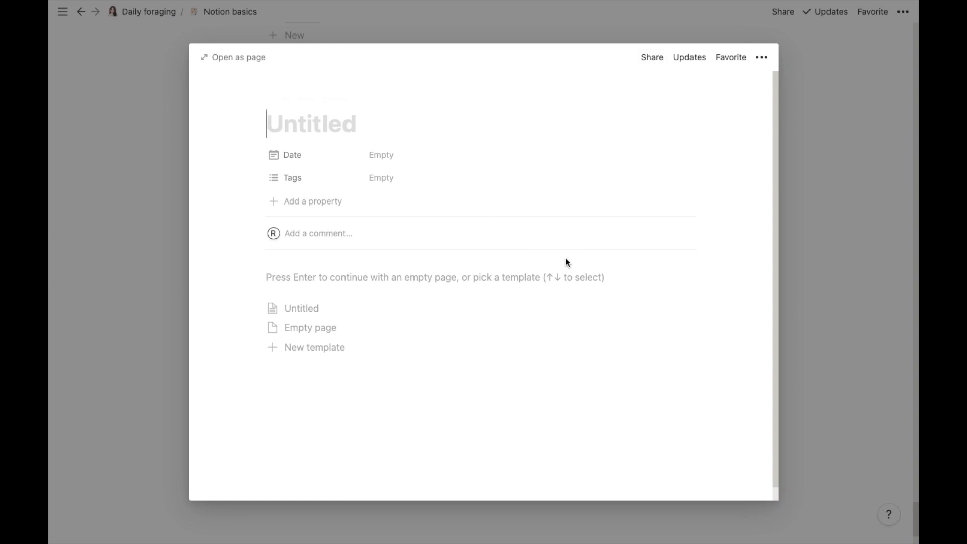
left_click(321, 316)
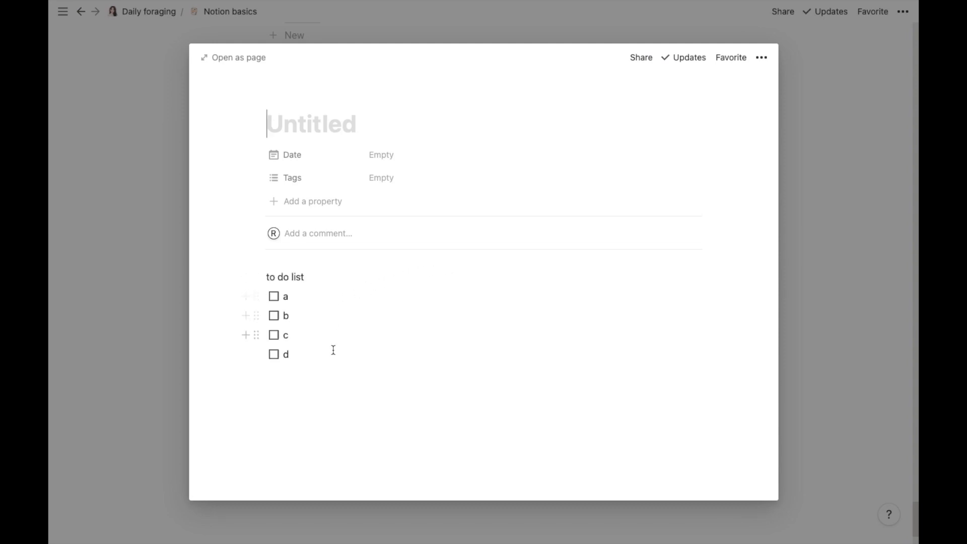
left_click(383, 164)
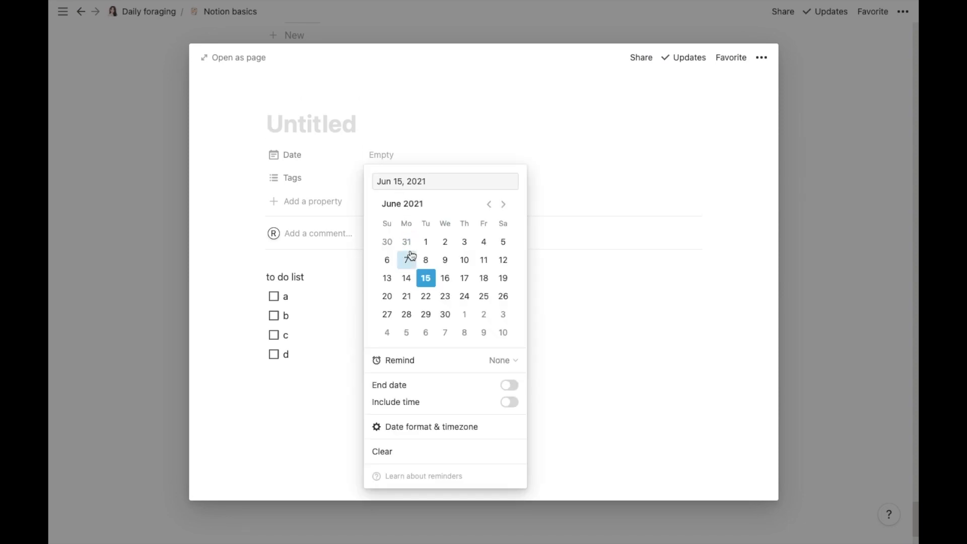
left_click(387, 260)
left_click(574, 306)
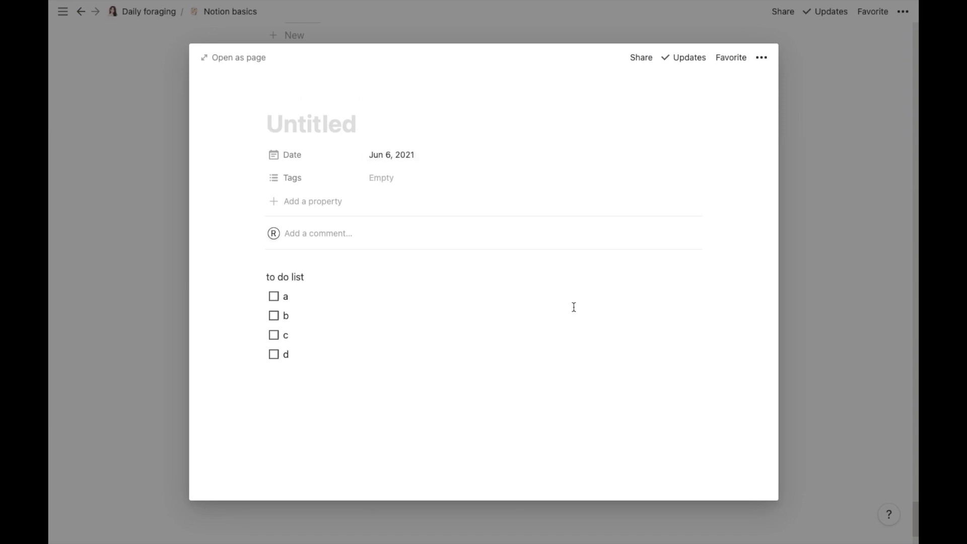
left_click(791, 293)
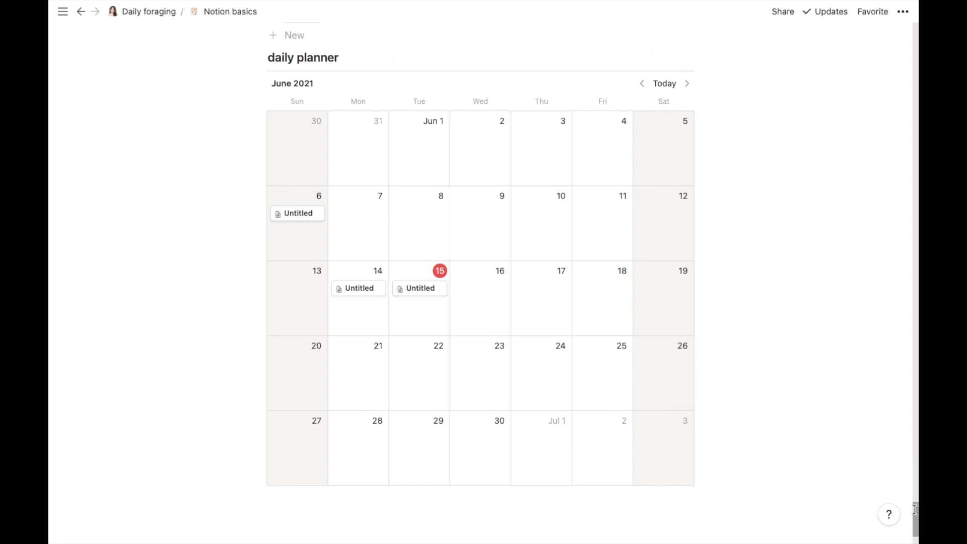
Step: Insert a Timeline - Inline database titled 'reading progress' below the calendar and open Card 1
scroll(910, 509, "down", 3)
left_click(301, 414)
left_click(246, 389)
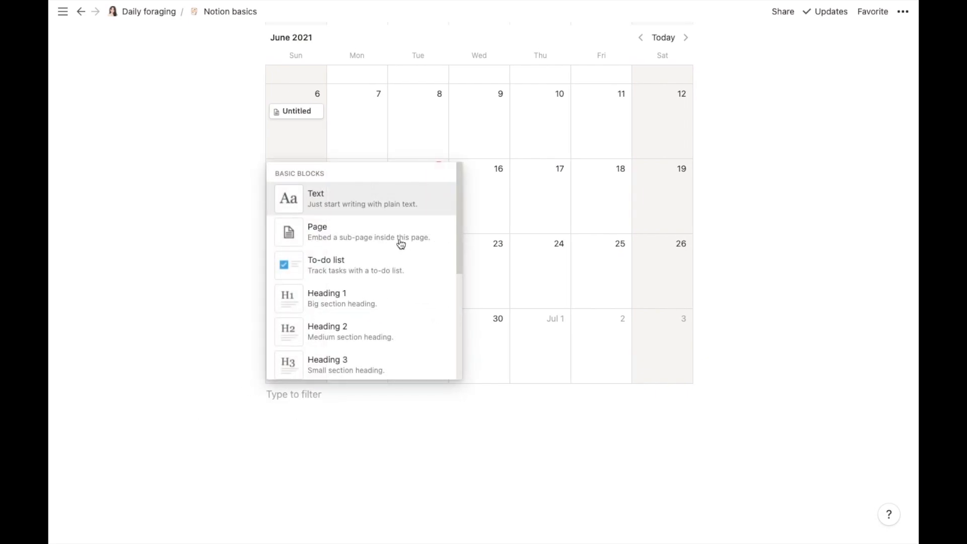
left_click_drag(458, 169, 456, 372)
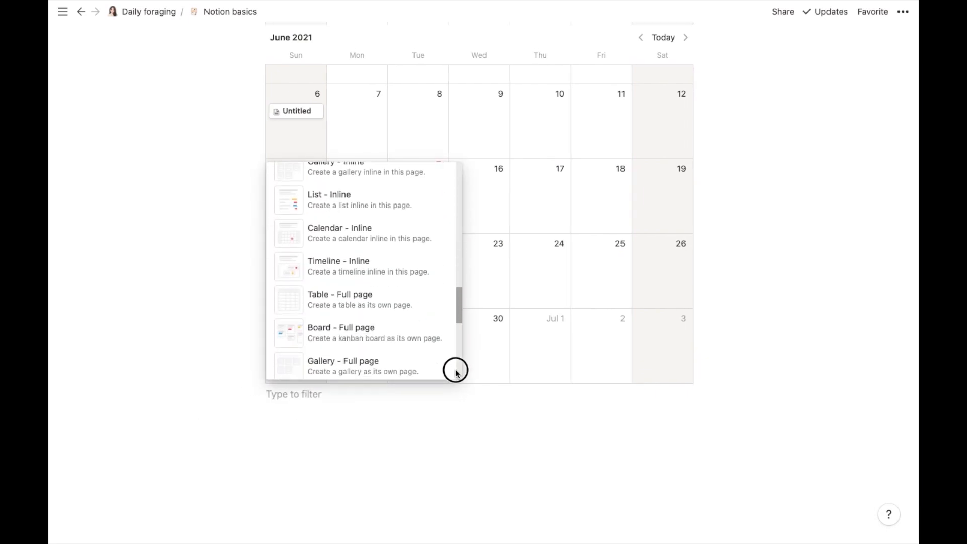
left_click(388, 277)
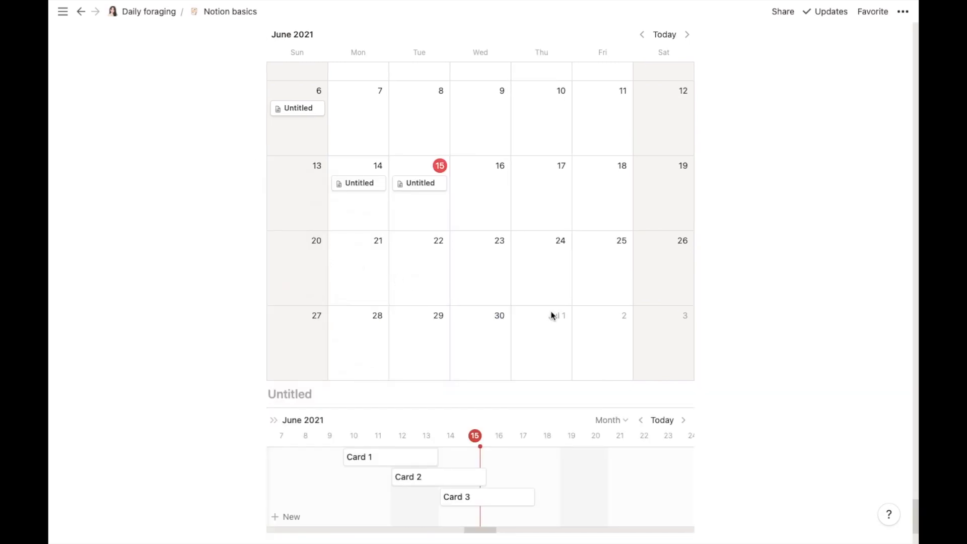
scroll(913, 509, "down", 3)
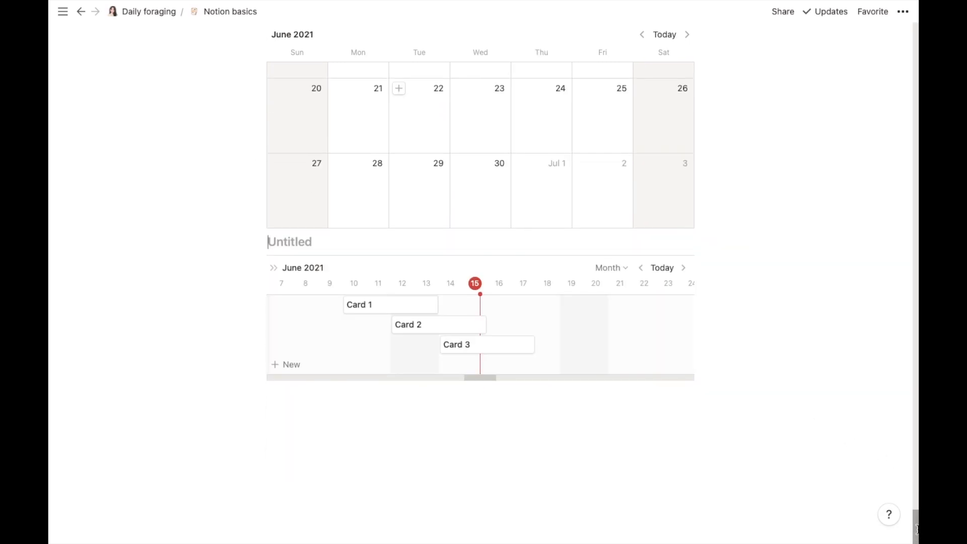
type("re")
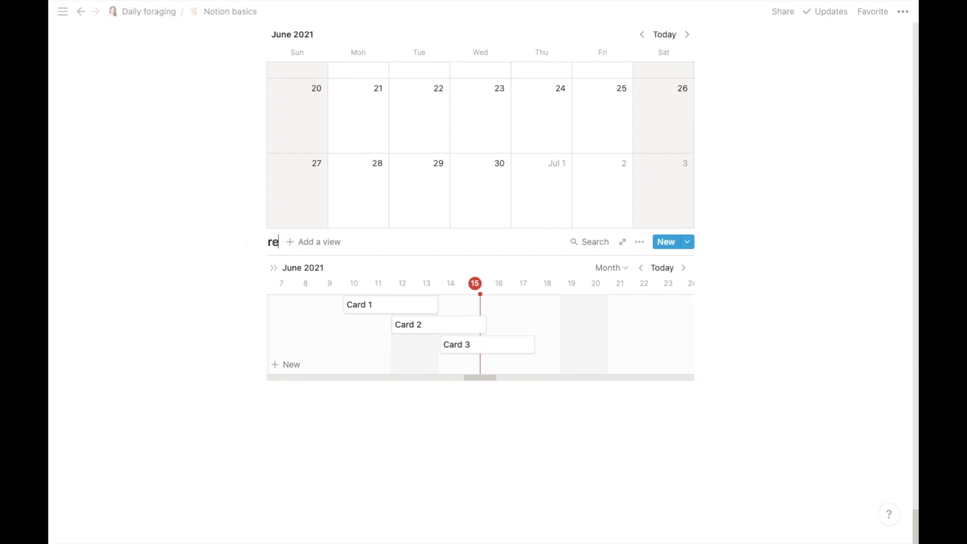
type("ading p")
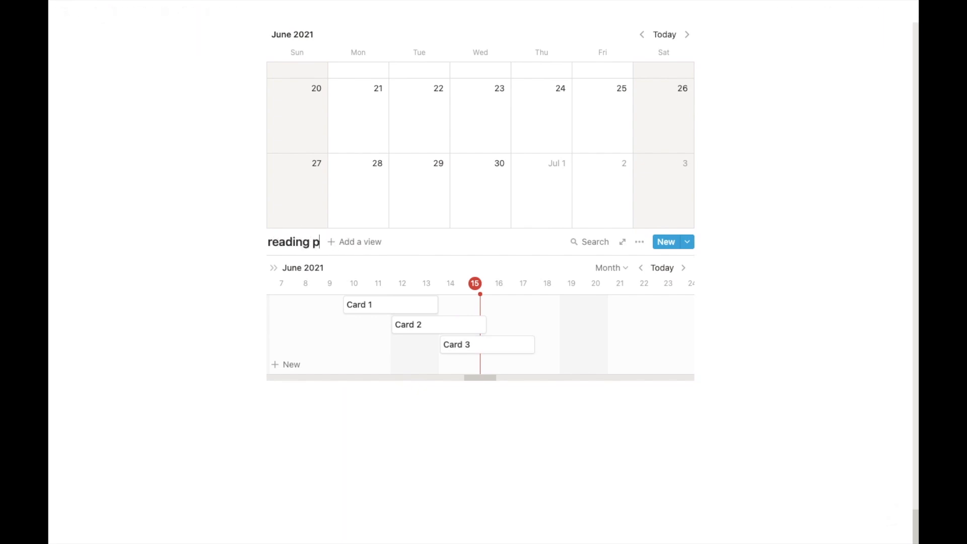
type("rogress")
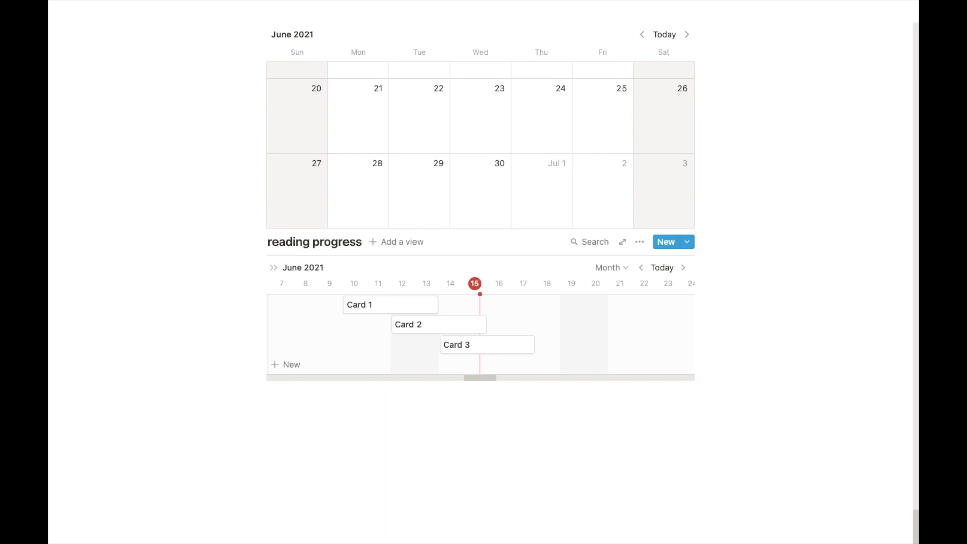
left_click(367, 310)
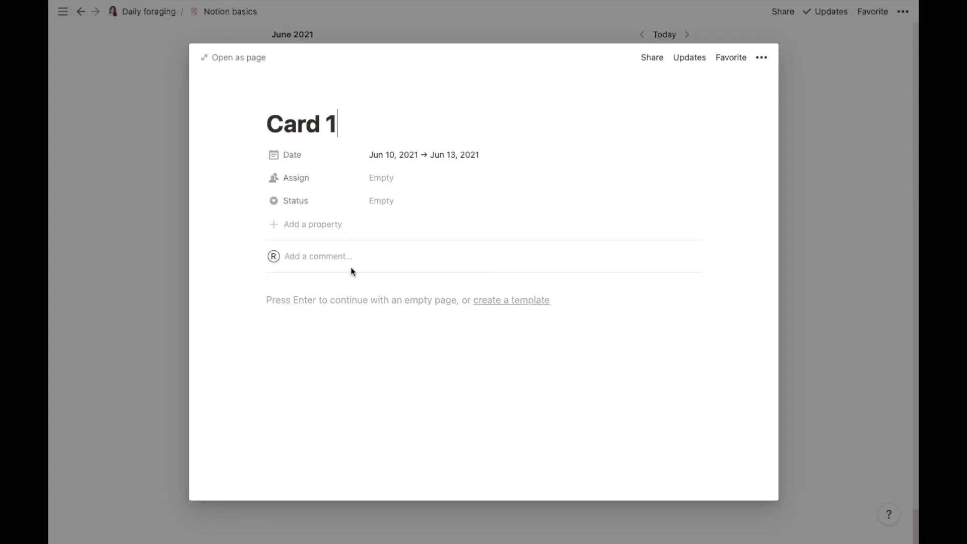
Step: Rename Card 1 to 'ikigai' and turn Assign into a 'book genre' Select property set to thriller
triple_click(324, 124)
key("BackSpace")
type("ikigai")
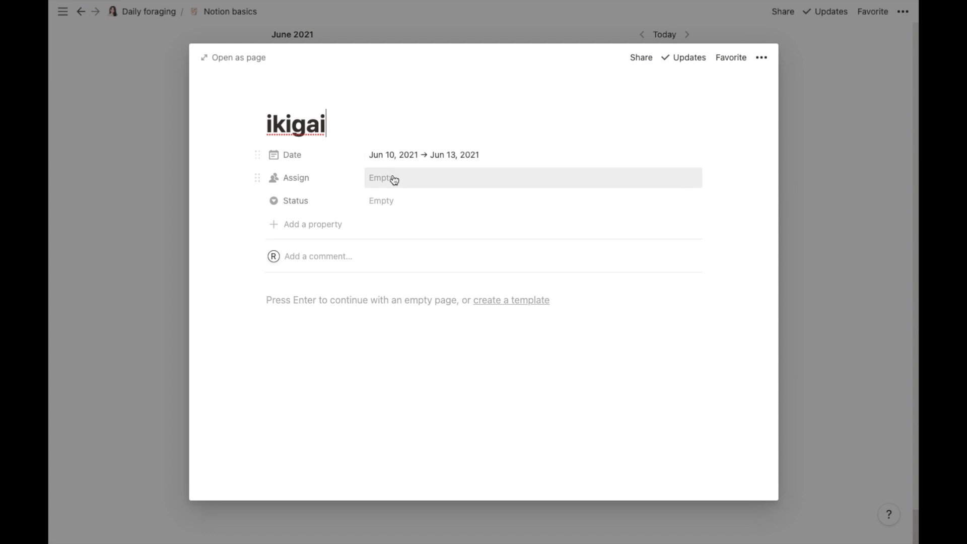
left_click(292, 183)
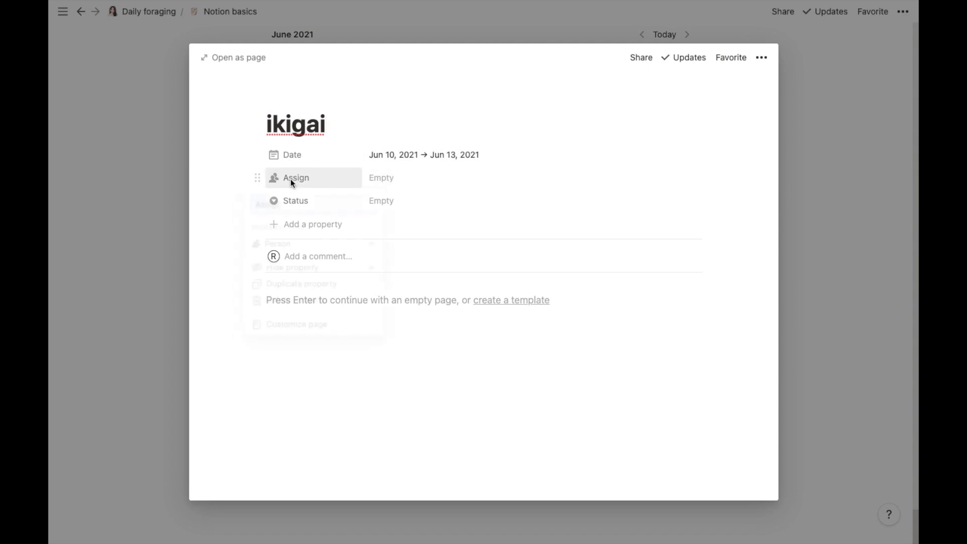
key("BackSpace")
type("book gen")
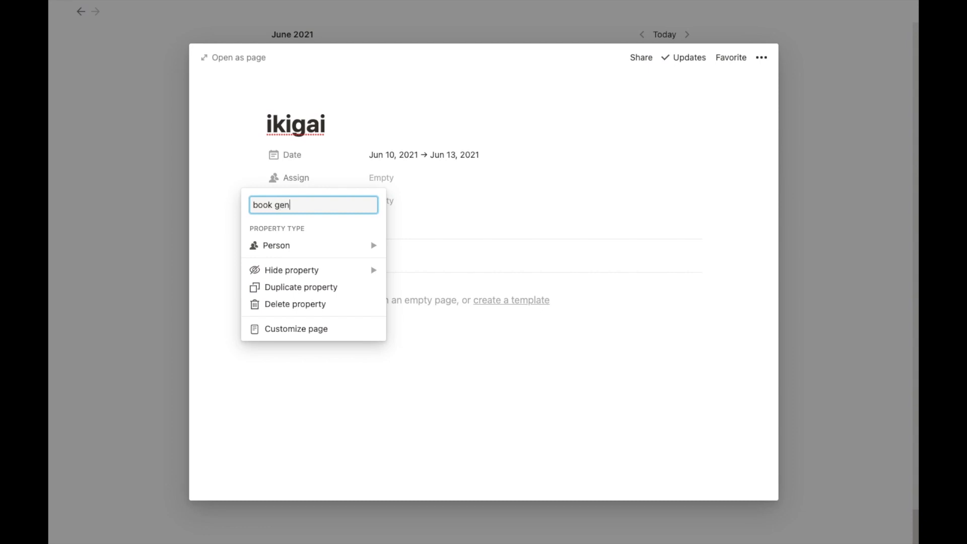
left_click(330, 246)
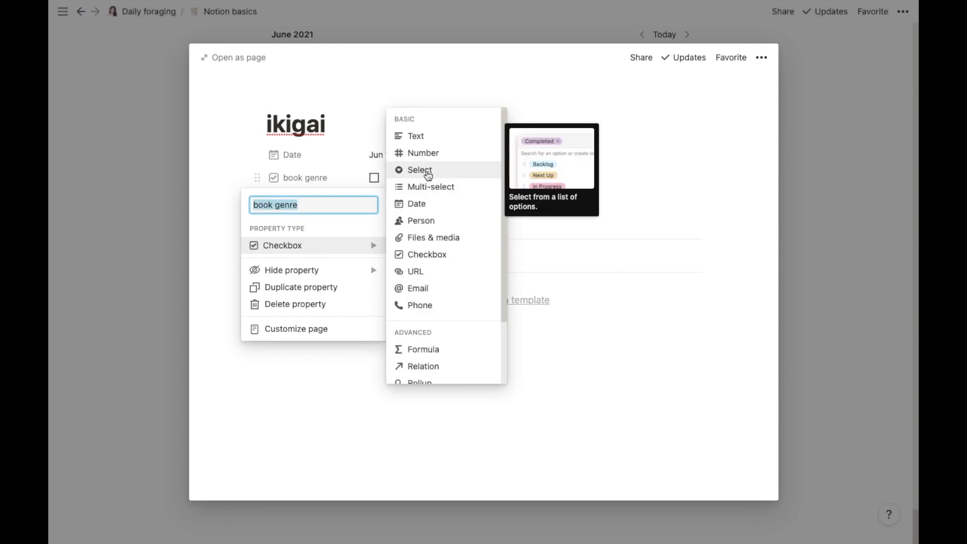
left_click(428, 170)
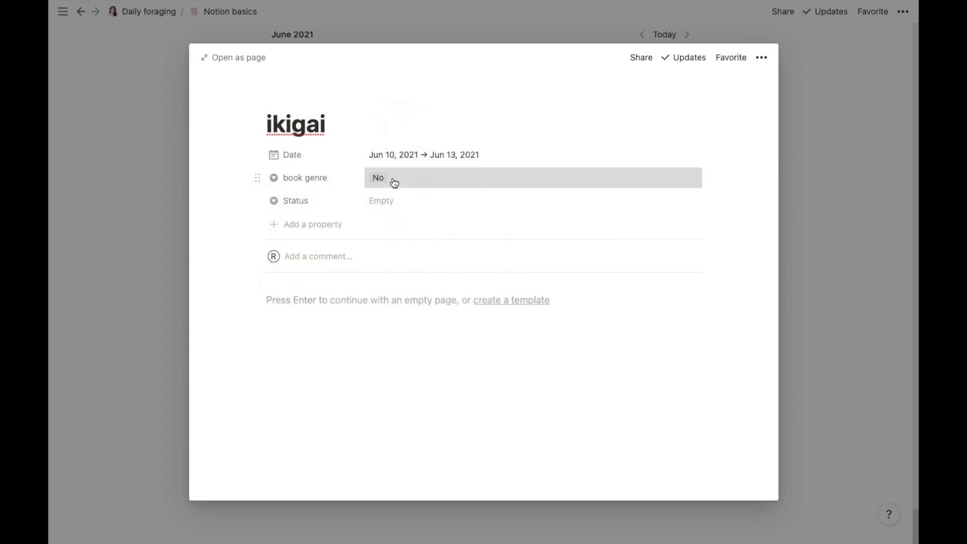
left_click(393, 178)
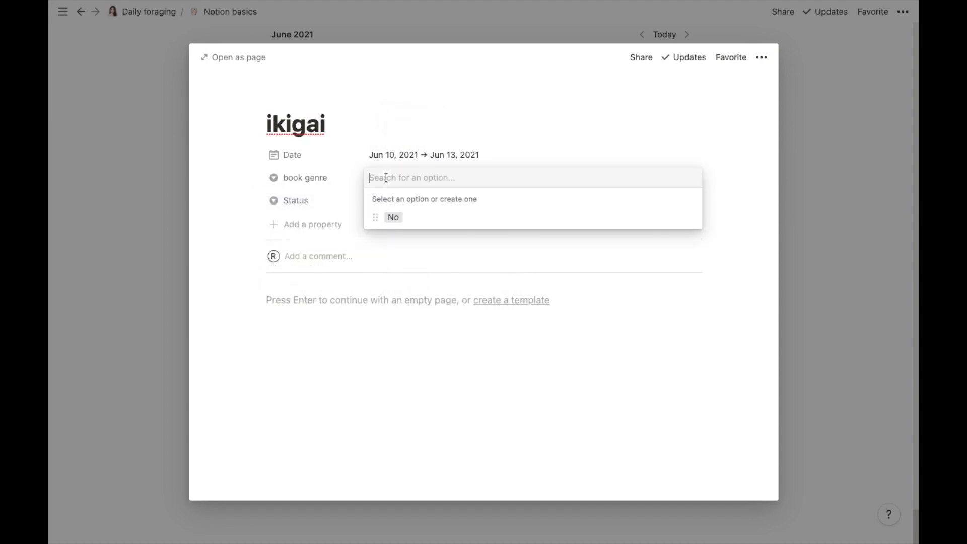
type("thriller")
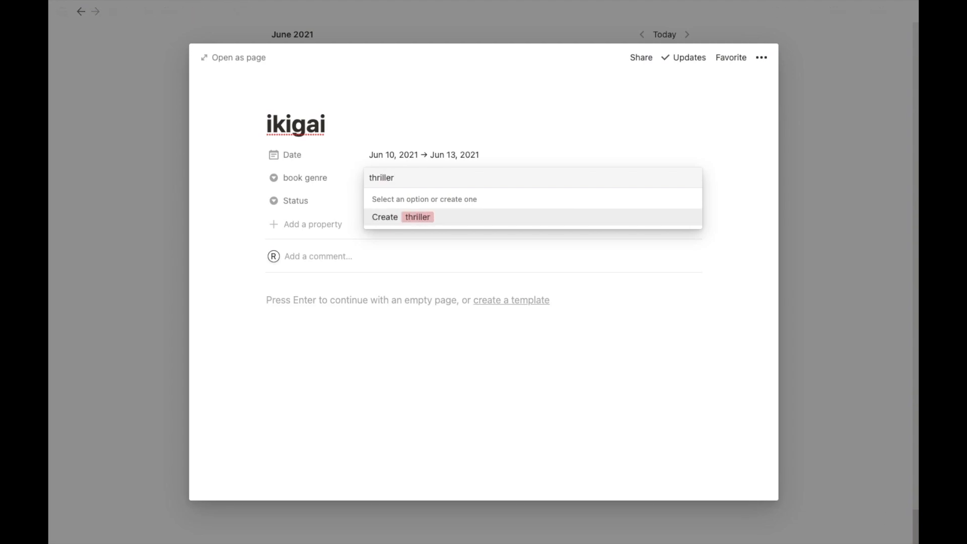
key("Return")
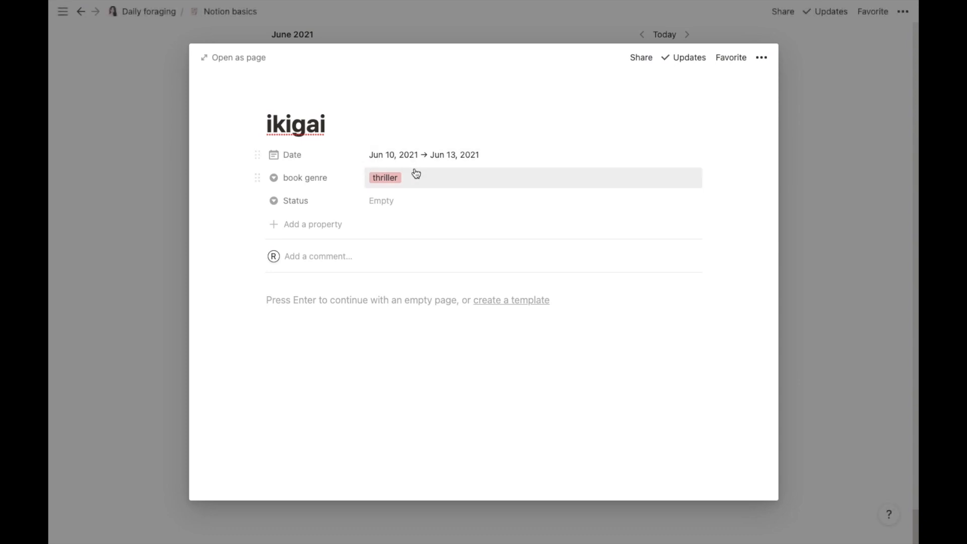
Step: Set the ikigai entry's Status to In progress and close its page
left_click(261, 202)
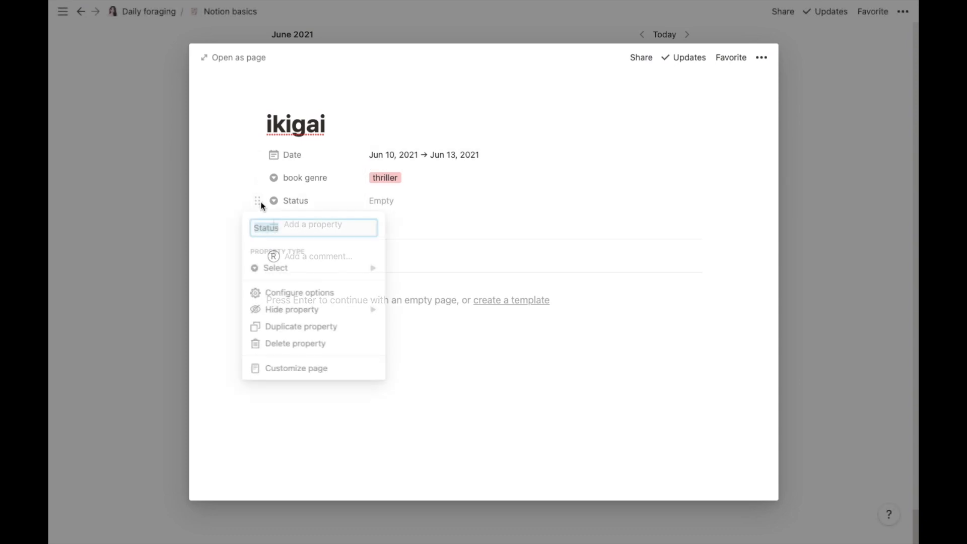
left_click(338, 197)
left_click(398, 200)
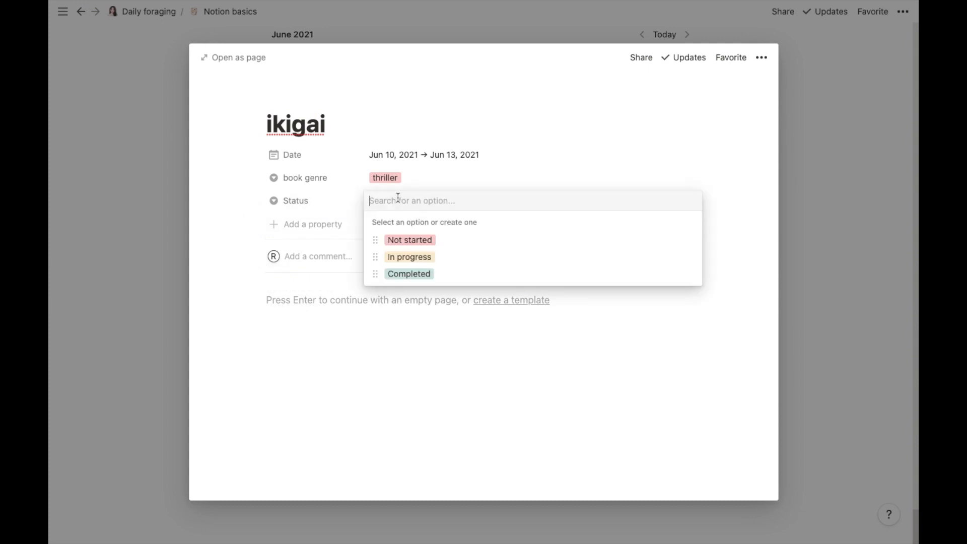
left_click(393, 258)
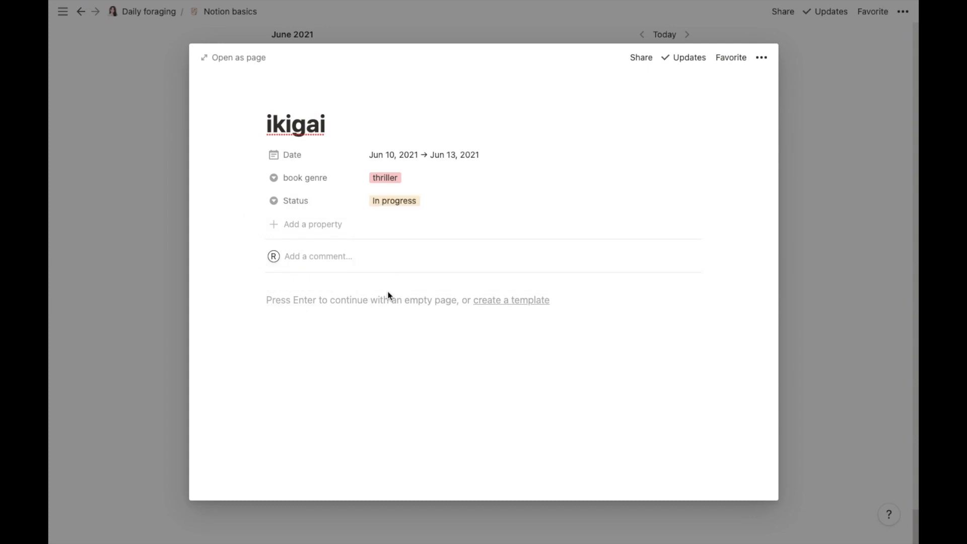
left_click(798, 249)
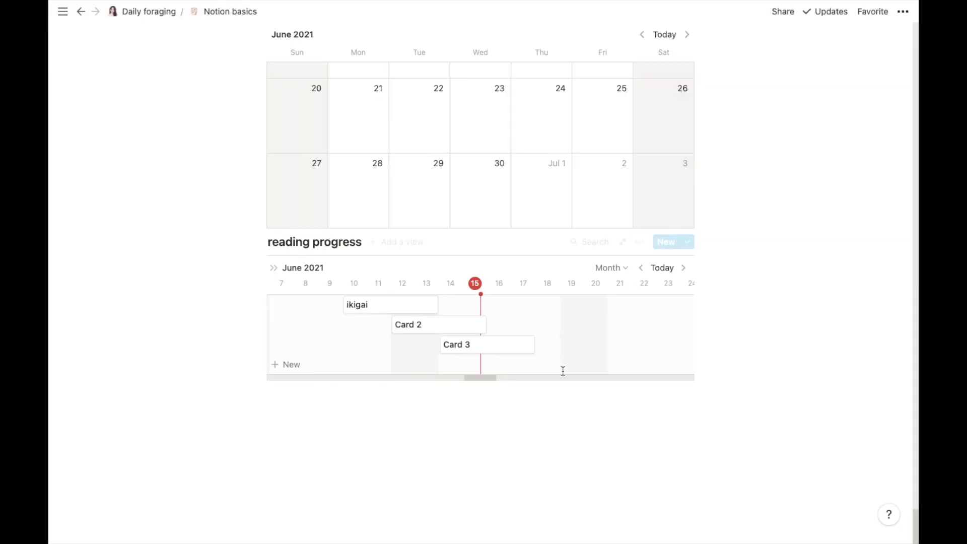
Step: Stretch the ikigai timeline bar to end on Jun 14, confirming it spans Jun 10–14, 2021
left_click_drag(438, 304, 558, 323)
left_click(525, 423)
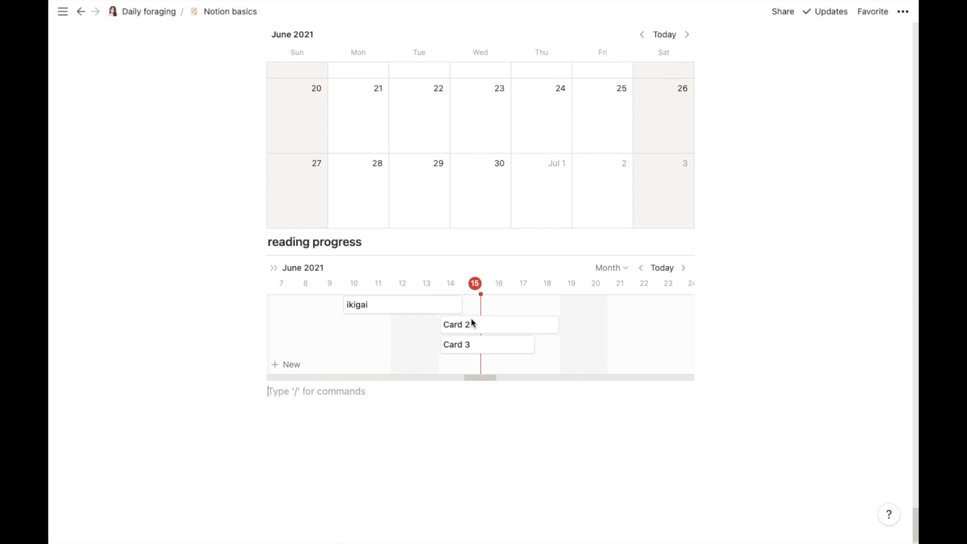
left_click(439, 308)
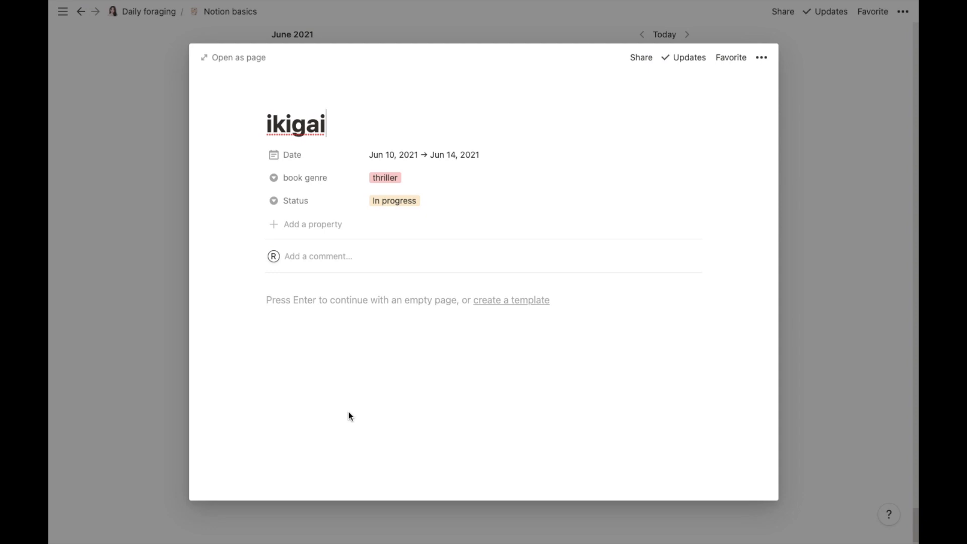
left_click(823, 309)
left_click(277, 427)
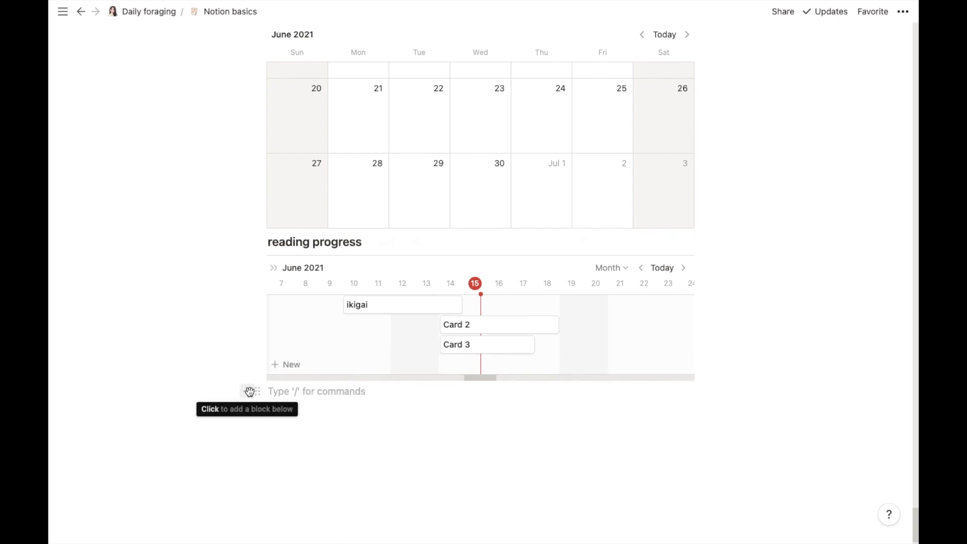
Step: Insert a linked database view of the List habit table, showing its Apr 1–7, 2021 rows
left_click(250, 392)
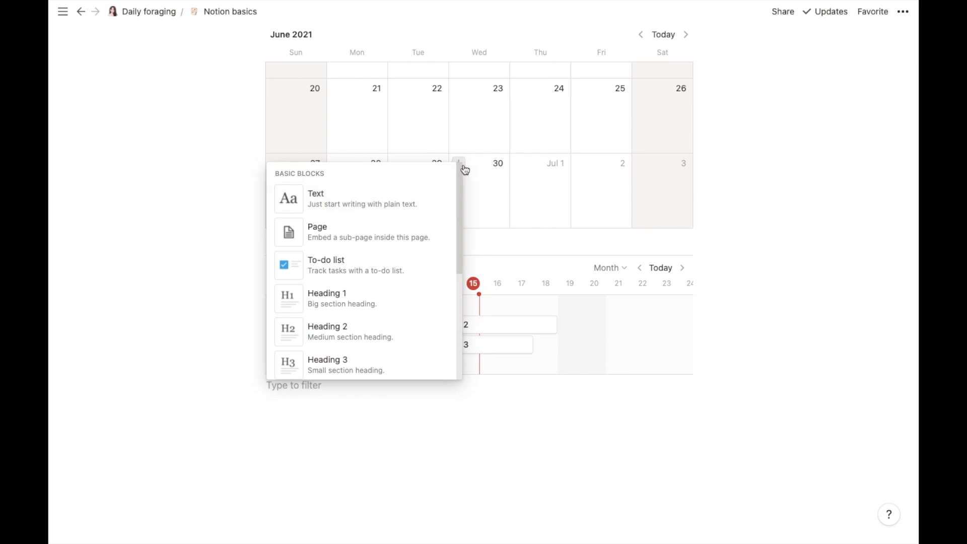
scroll(448, 251, "down", 12)
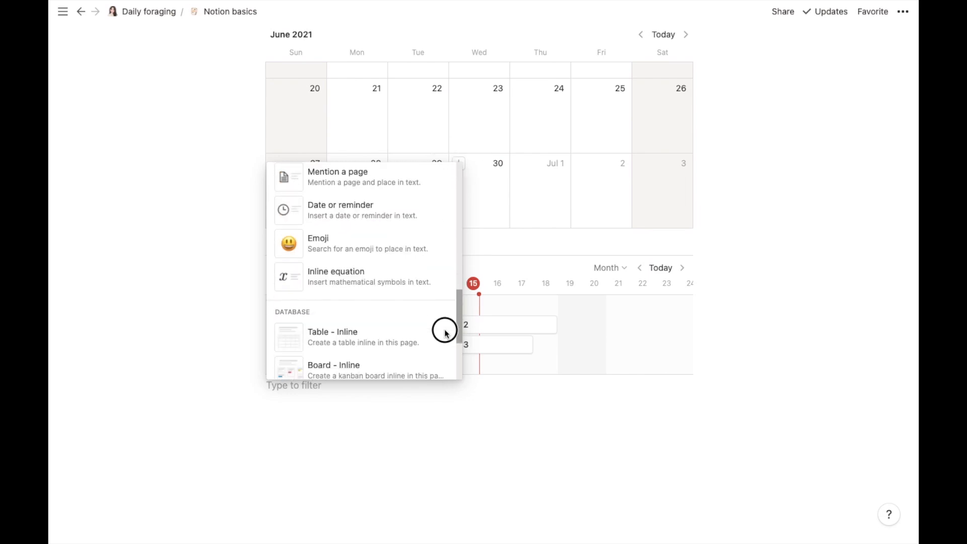
scroll(443, 363, "down", 4)
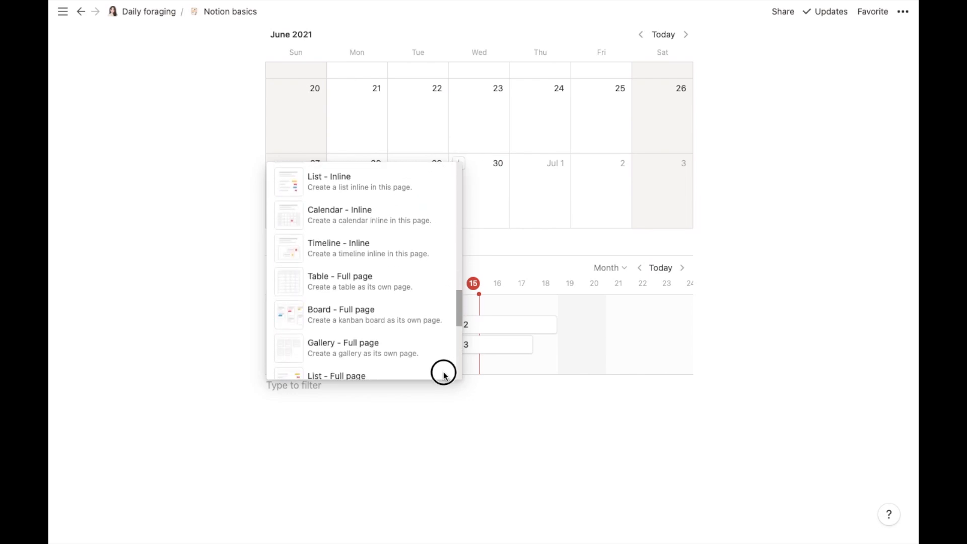
scroll(444, 376, "down", 4)
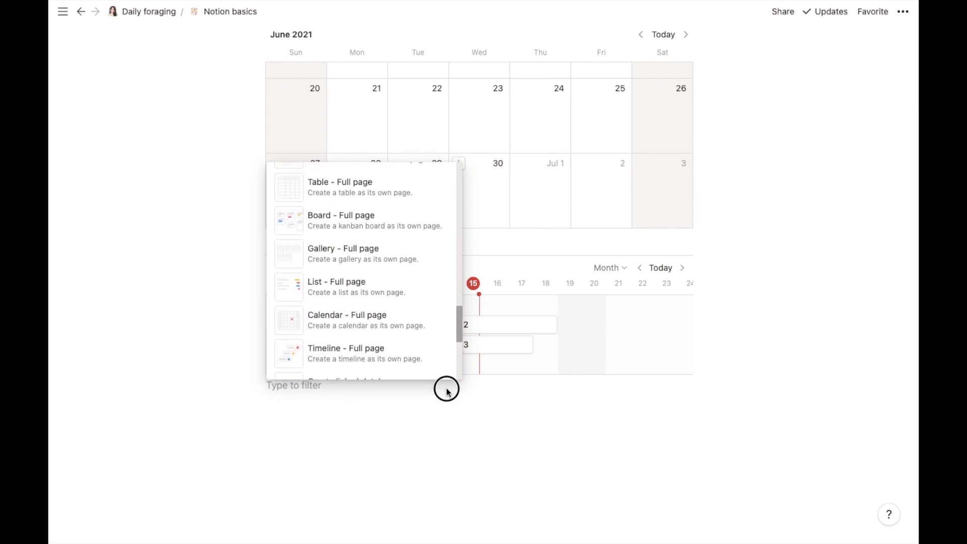
left_click_drag(460, 326, 460, 345)
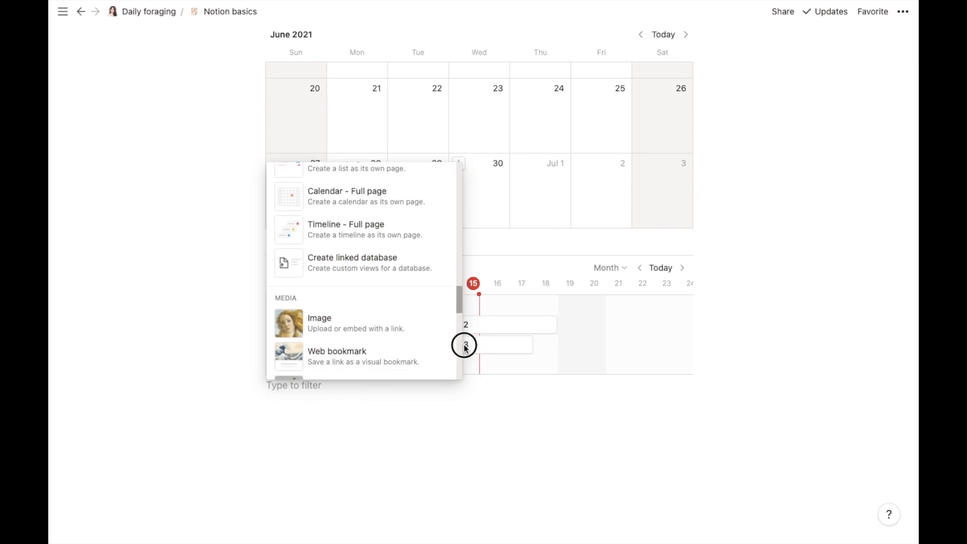
left_click(410, 270)
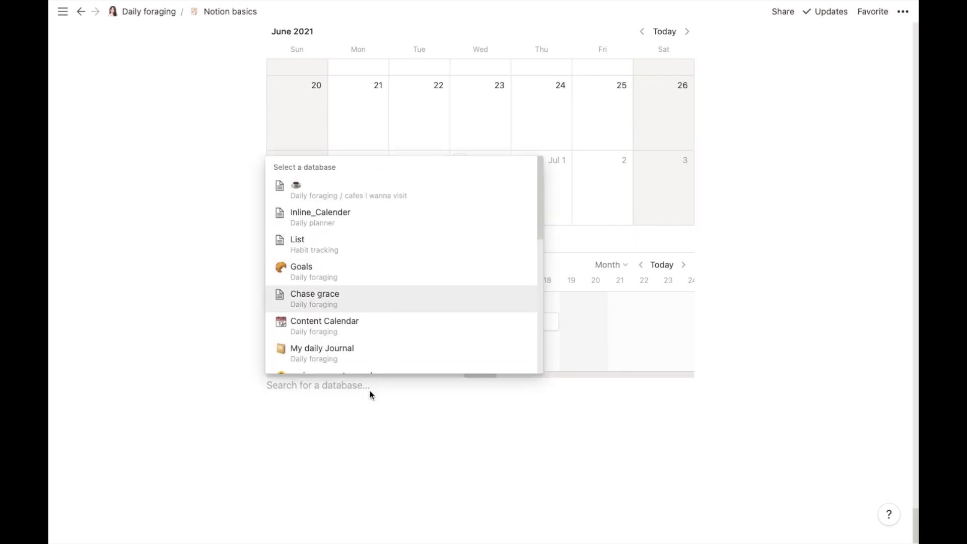
left_click(358, 246)
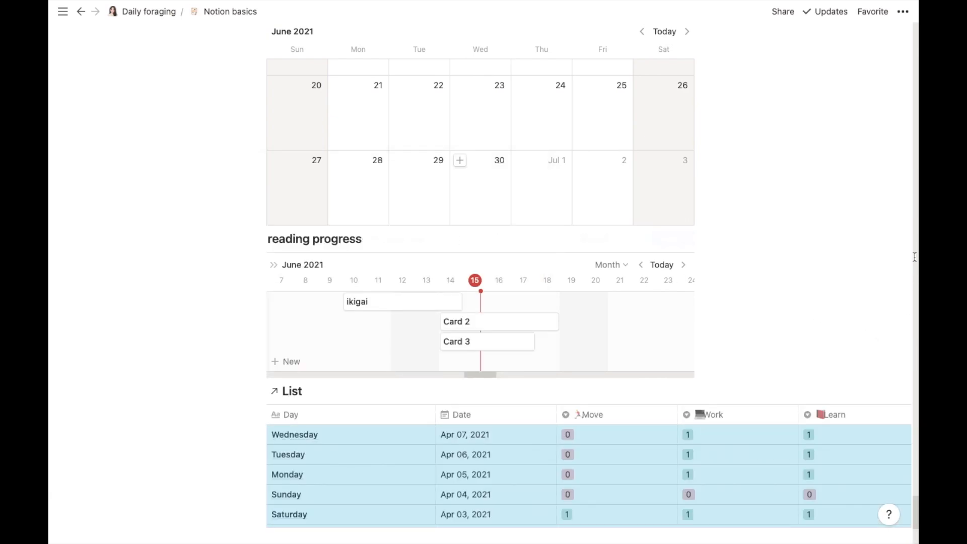
scroll(915, 252, "up", 20)
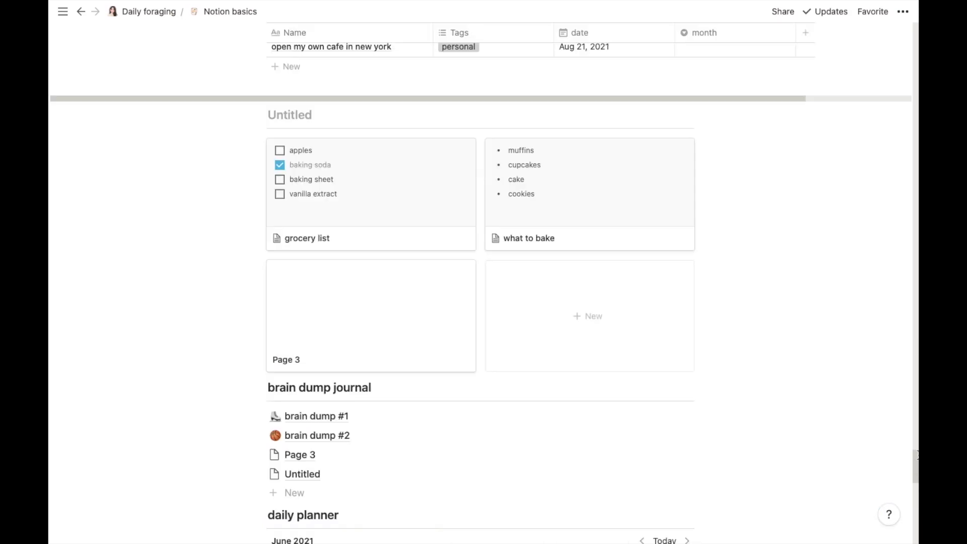
left_click_drag(913, 433, 914, 513)
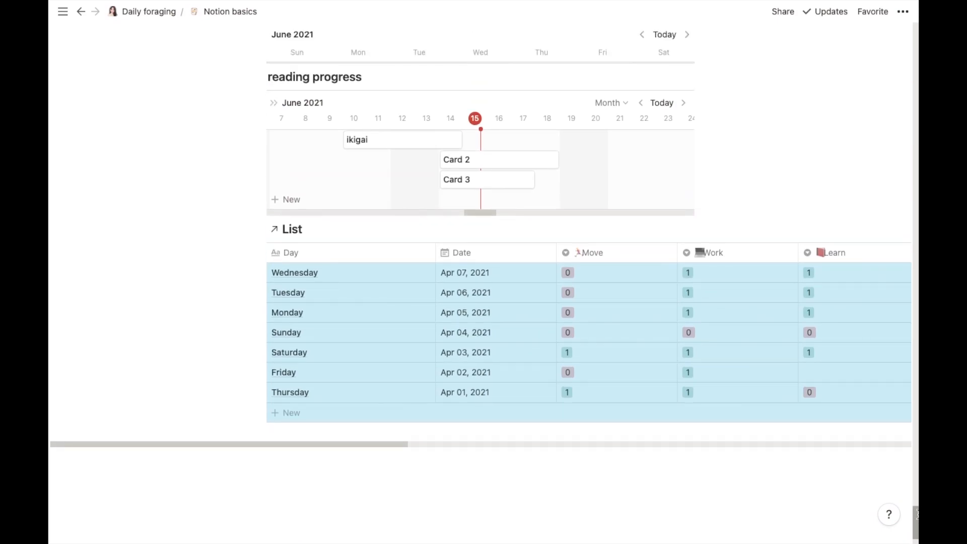
left_click(183, 384)
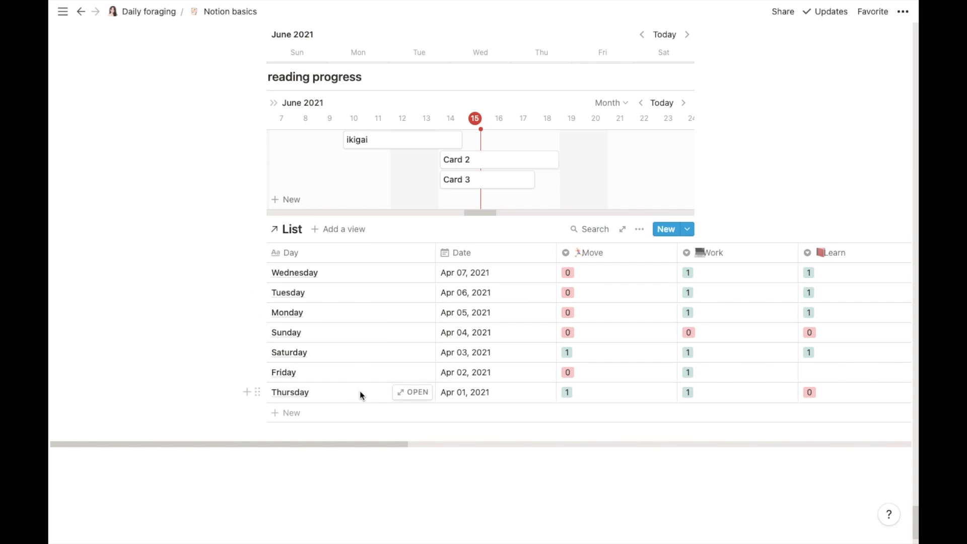
Step: Add a new 'friday' row to the List table dated Jun 15, 2021
left_click(295, 412)
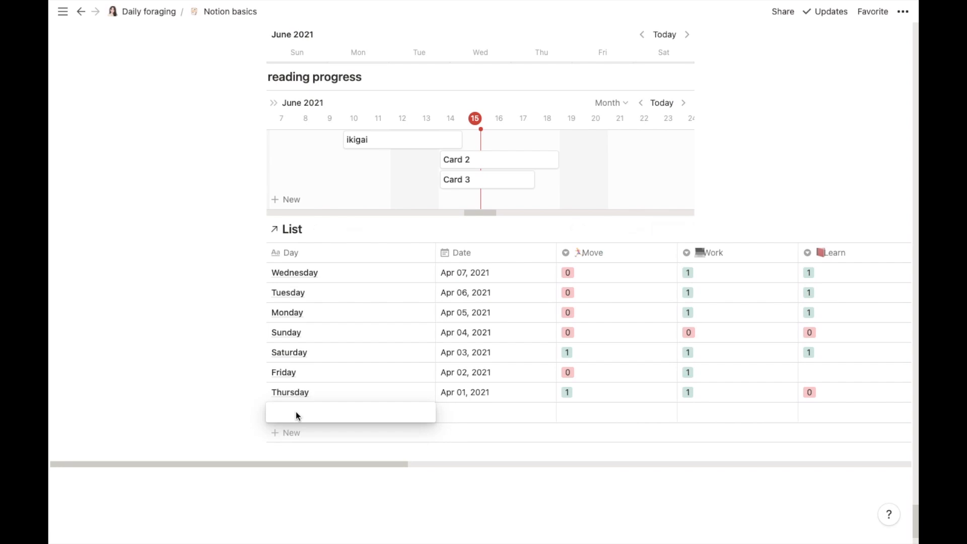
type("friday")
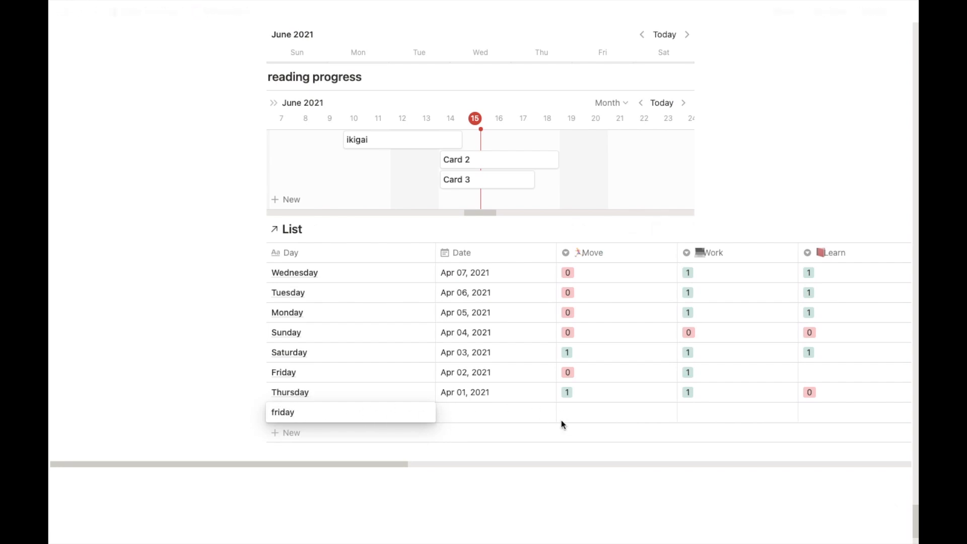
key("Escape")
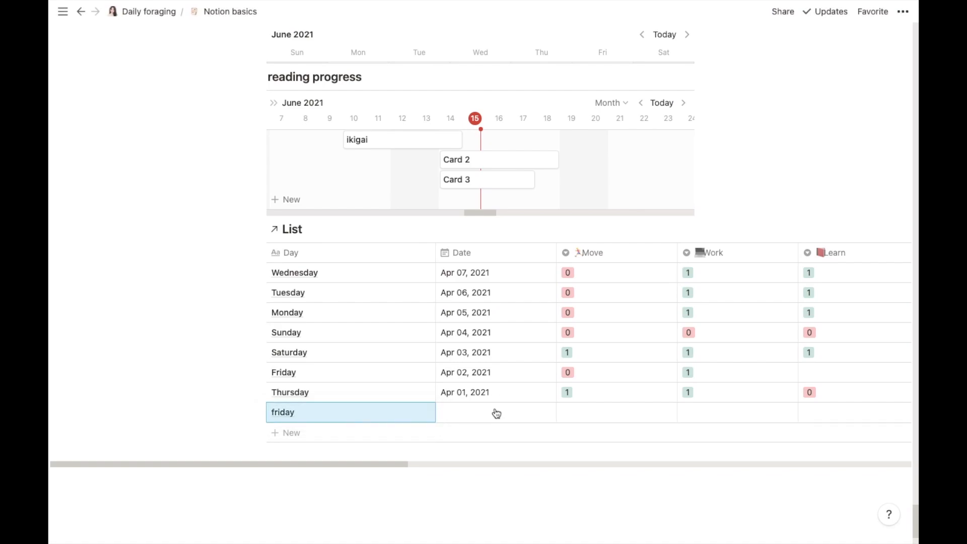
left_click(495, 412)
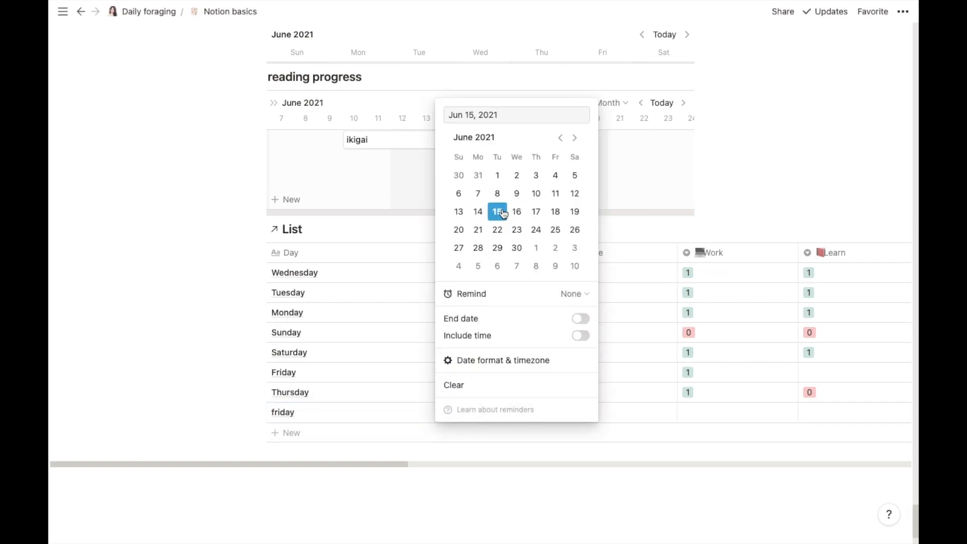
left_click(615, 417)
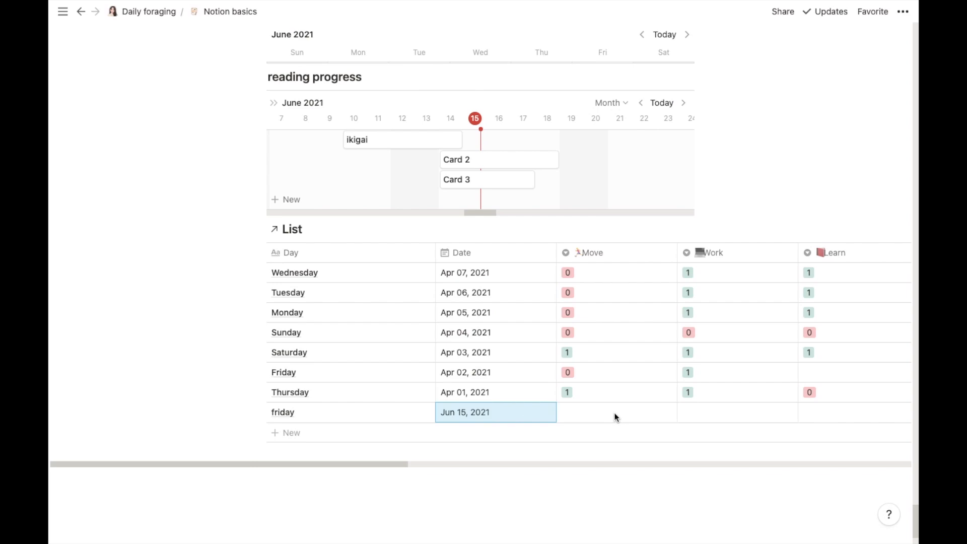
Step: Set Move, Work and Learn to 1 for the friday row
left_click(588, 412)
left_click(595, 450)
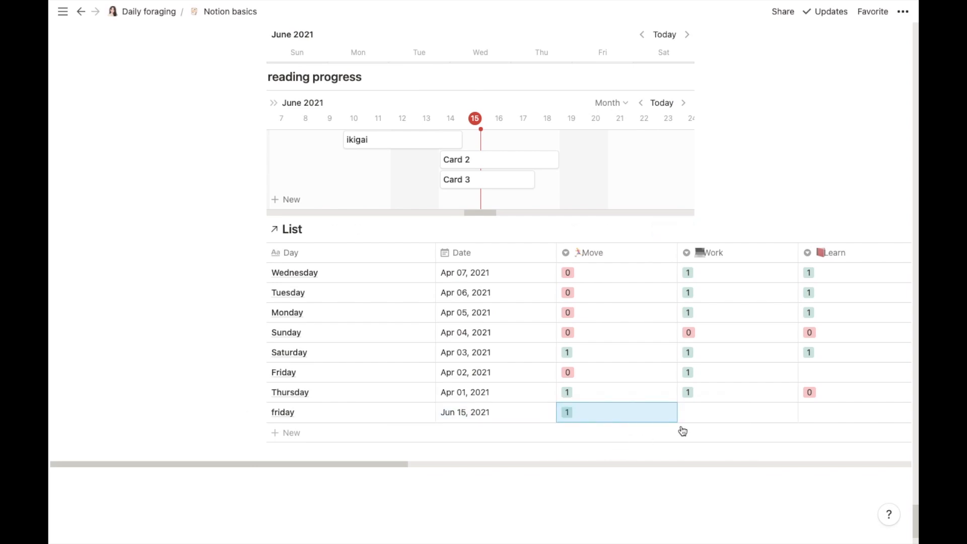
left_click(704, 417)
left_click(705, 451)
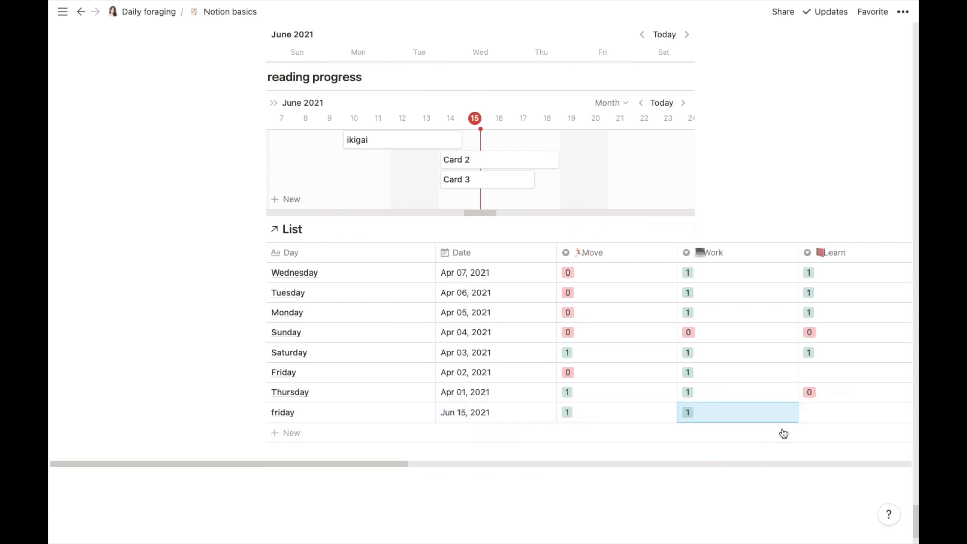
left_click(822, 412)
left_click(788, 452)
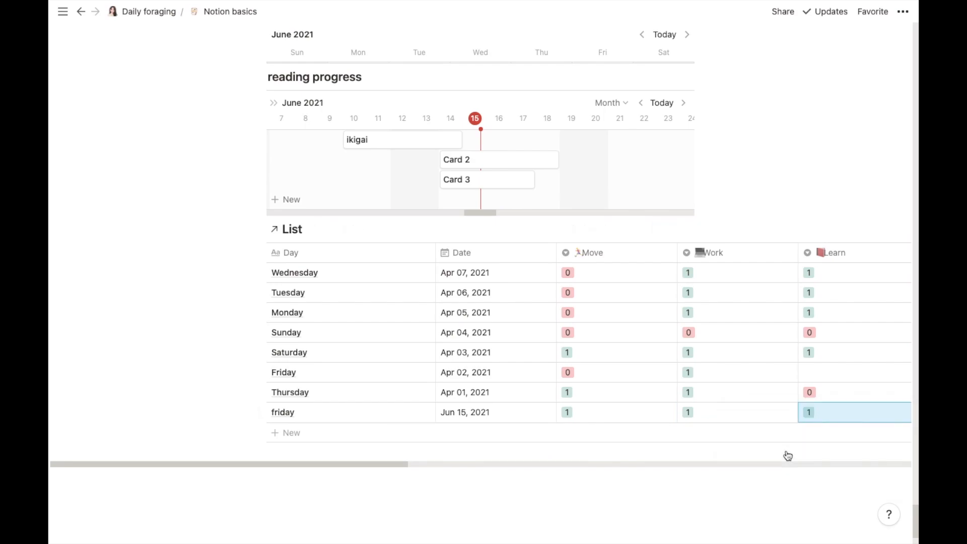